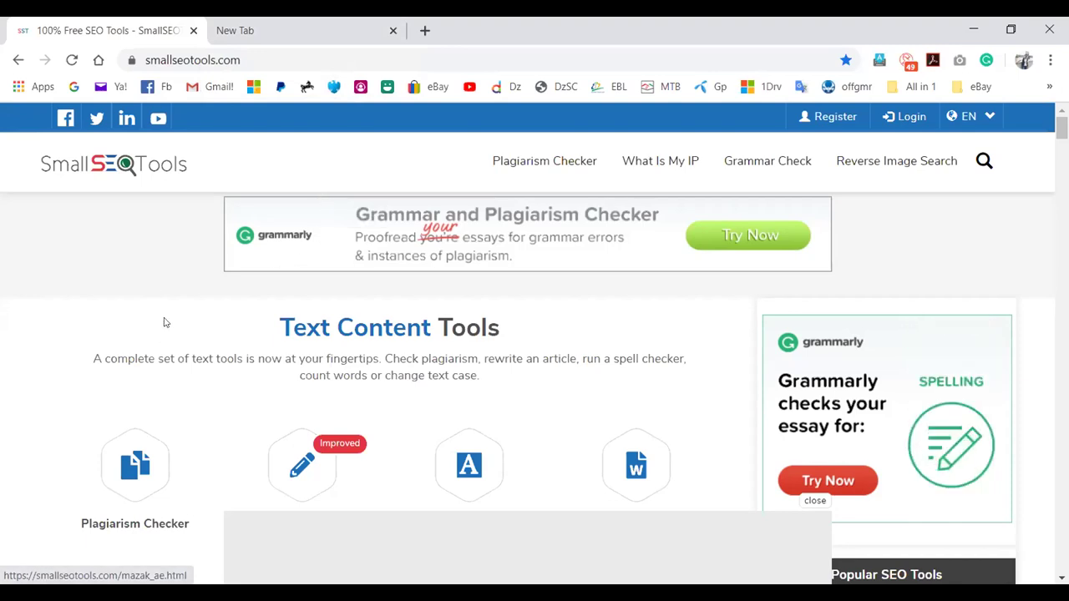
scroll(198, 352, down, 2)
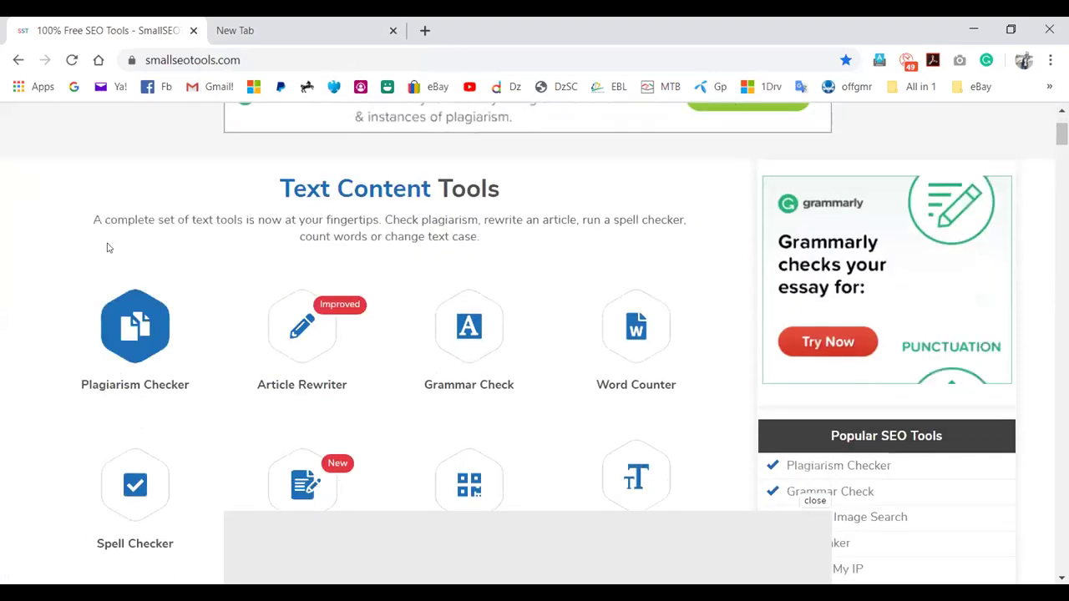
click(300, 37)
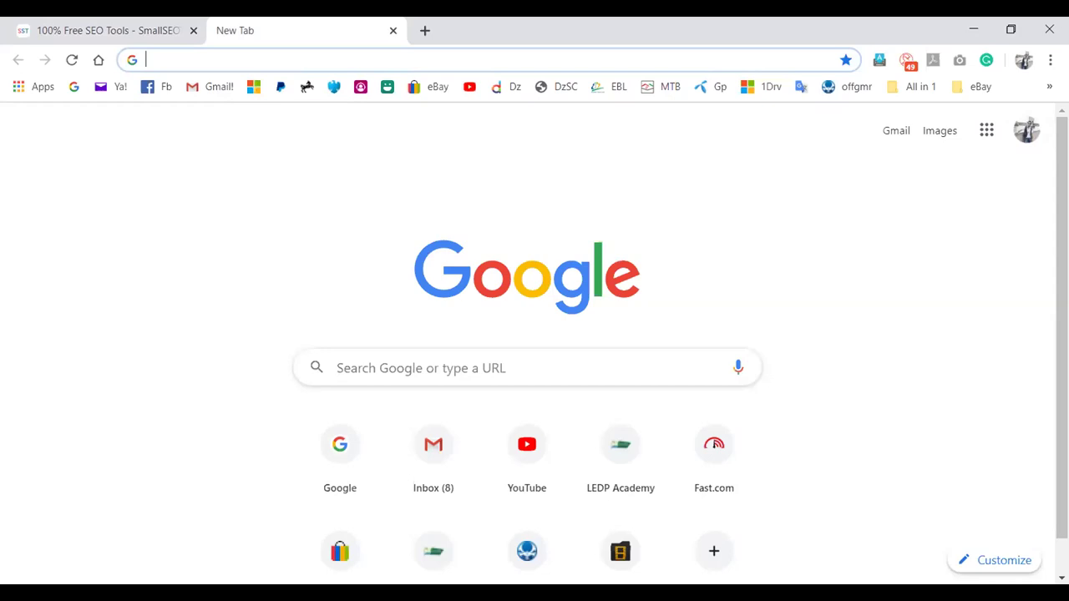
key(ctrl+shift+Tab)
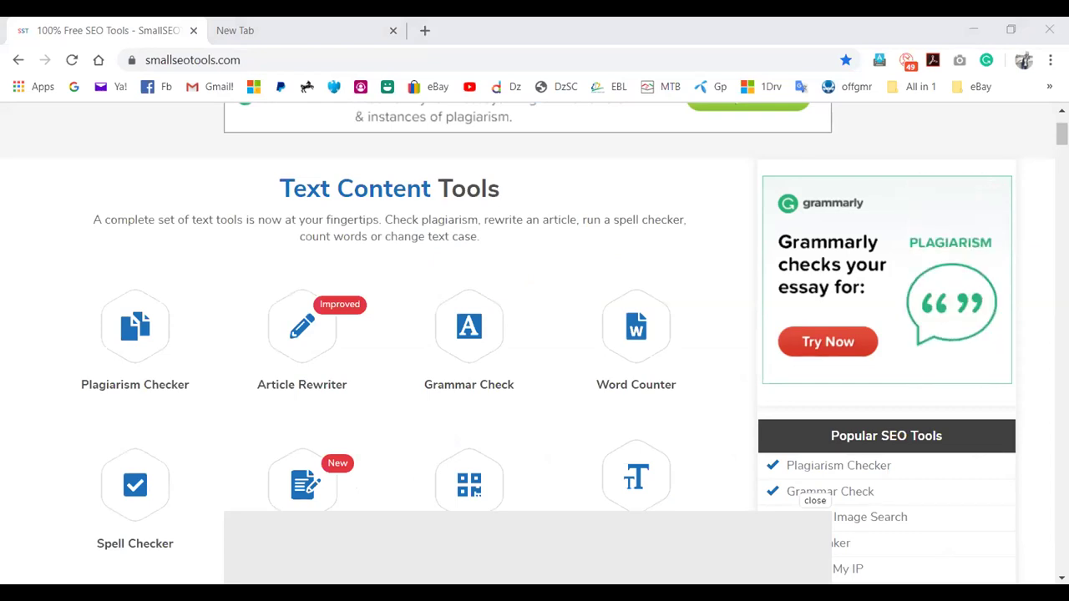
click(306, 29)
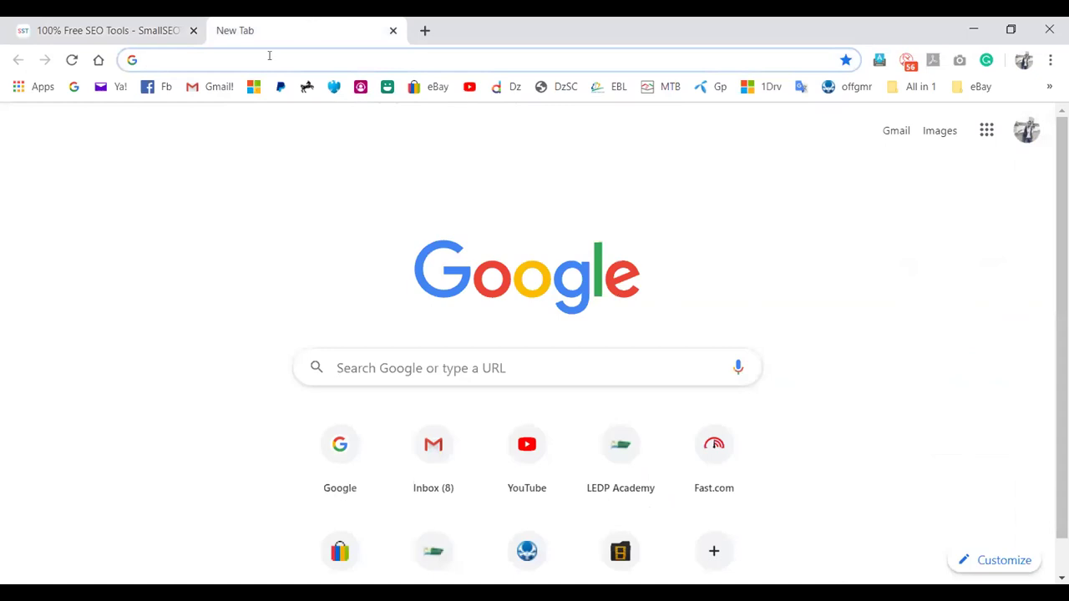
text(https://www.grammarly.com/plagiarism-checker)
key(Return)
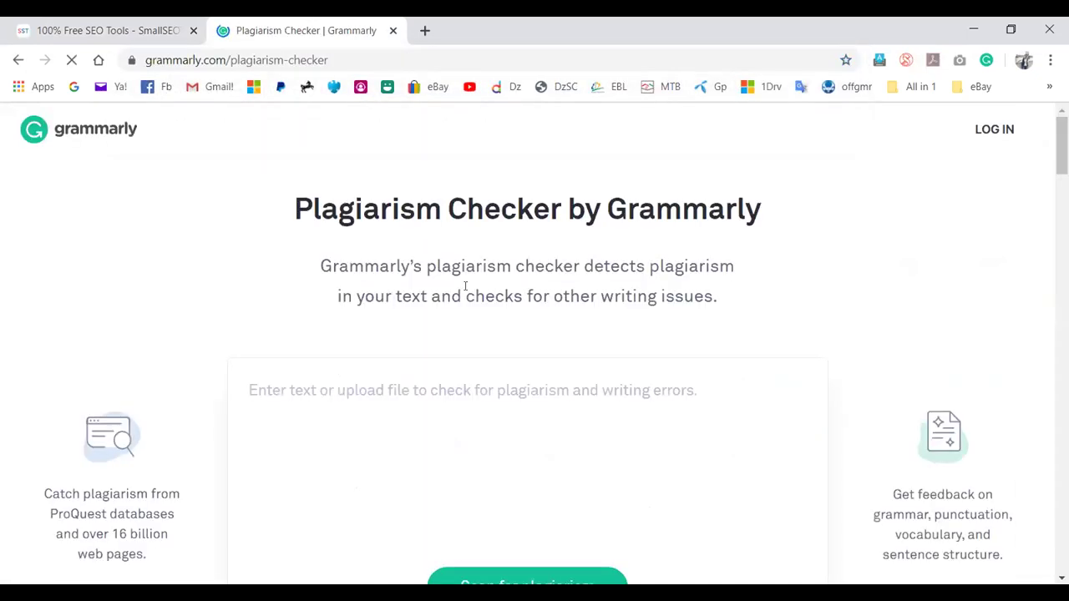
Look through Grammarly's plagiarism checker page, including its text entry area, scan and file upload options, and feature description
scroll(506, 291, down, 10)
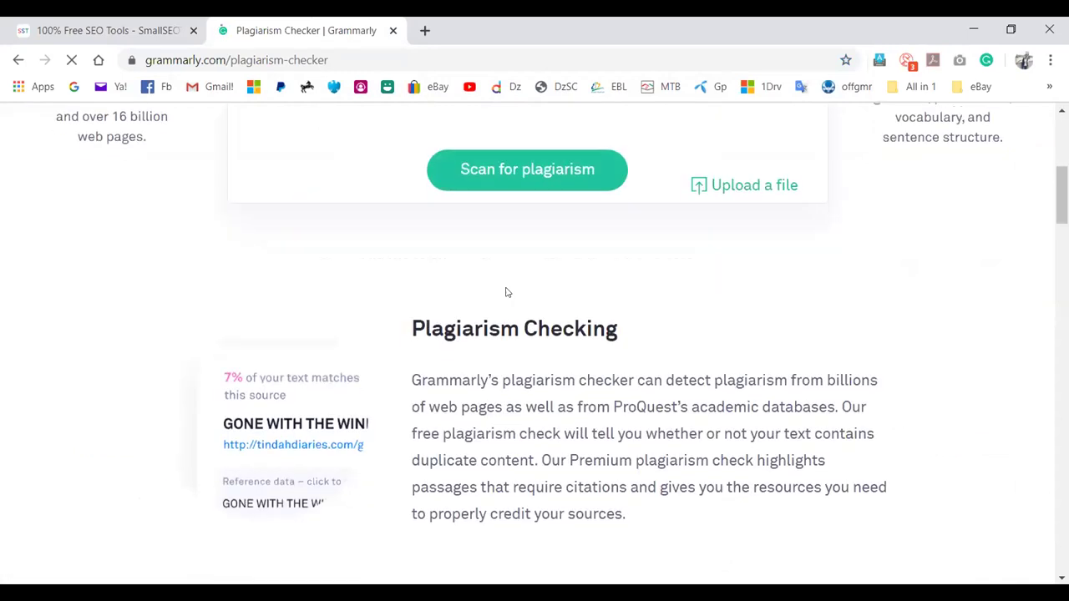
scroll(689, 378, down, 7)
scroll(687, 377, up, 17)
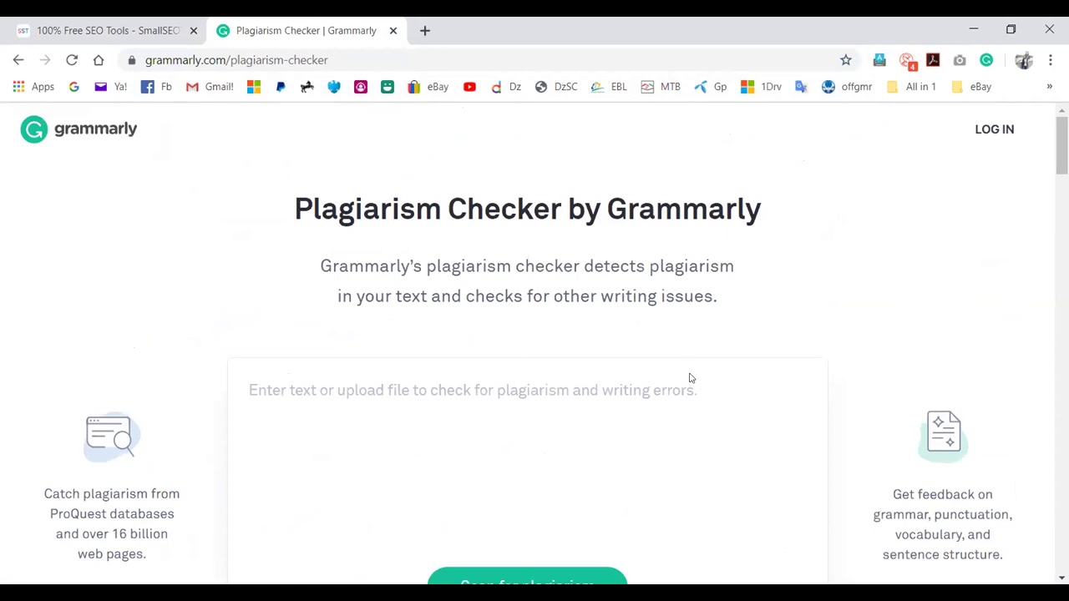
scroll(253, 220, down, 5)
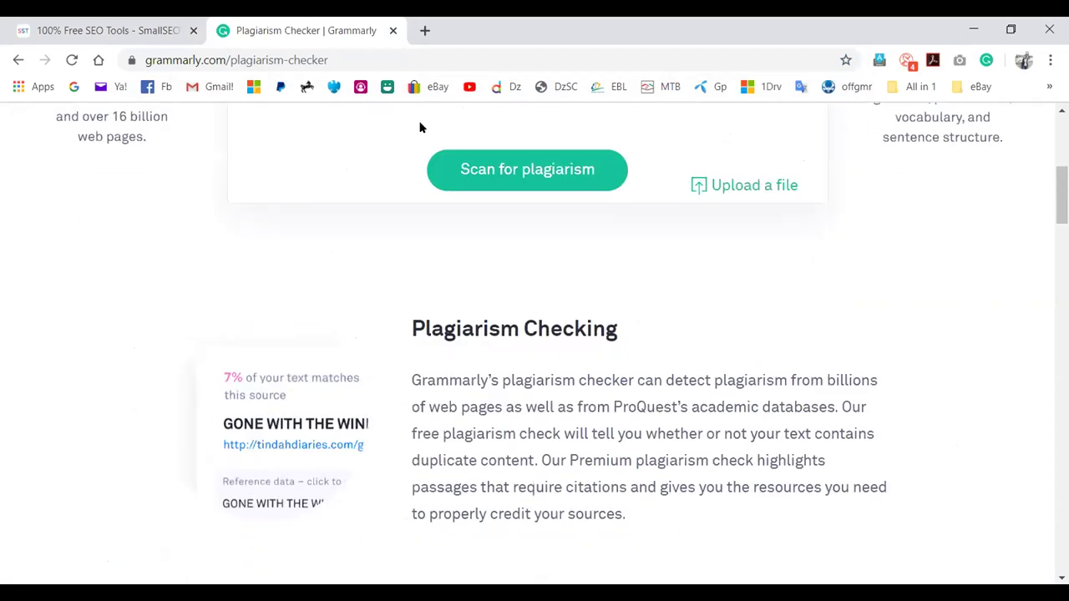
scroll(486, 226, up, 5)
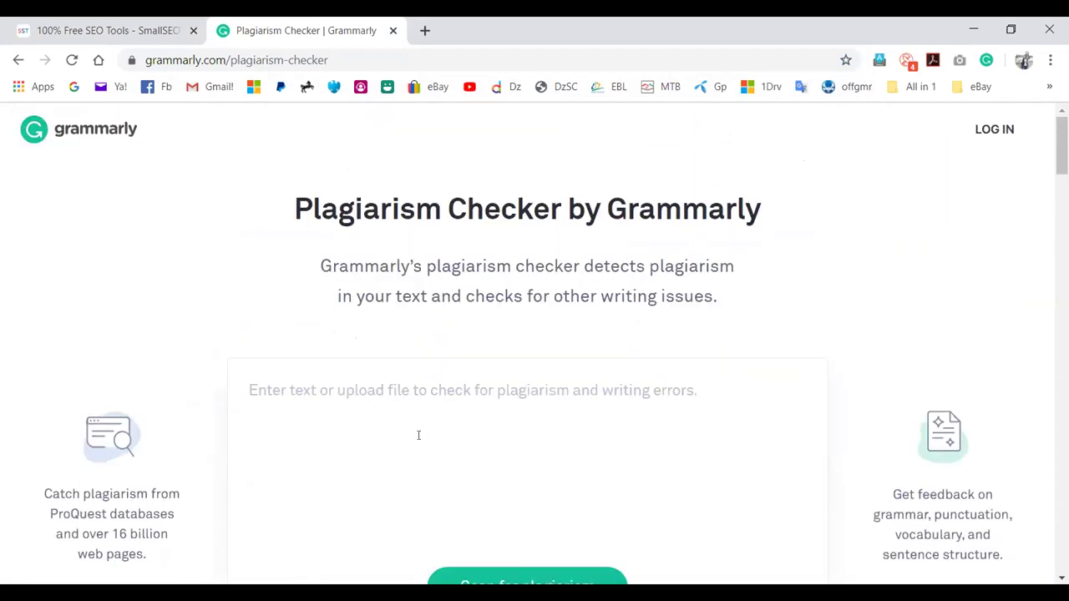
click(420, 400)
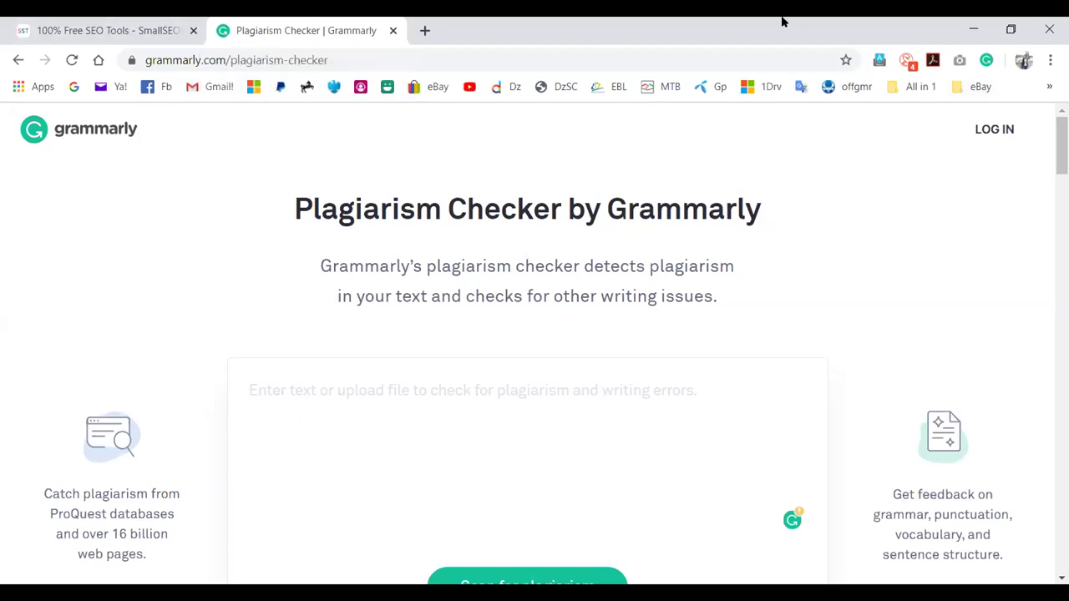
click(424, 30)
click(325, 23)
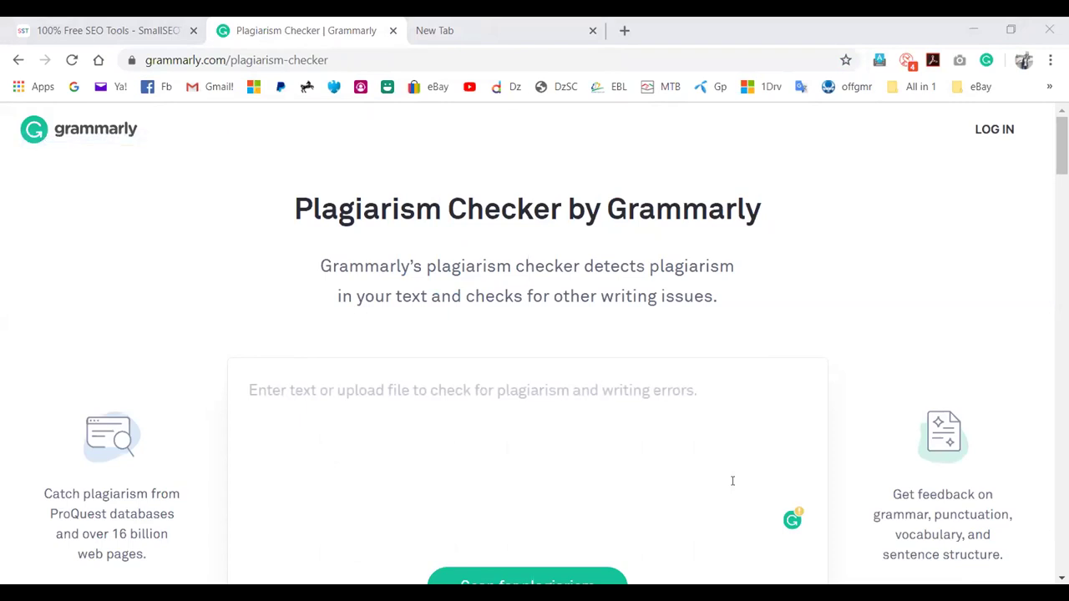
click(506, 25)
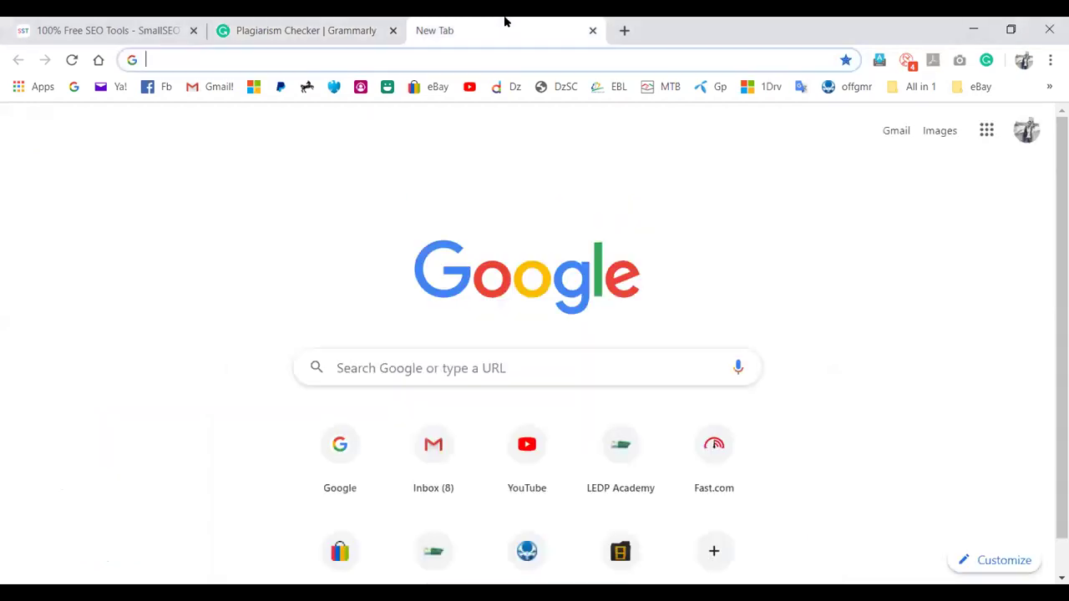
text(https://www.quetext.com/)
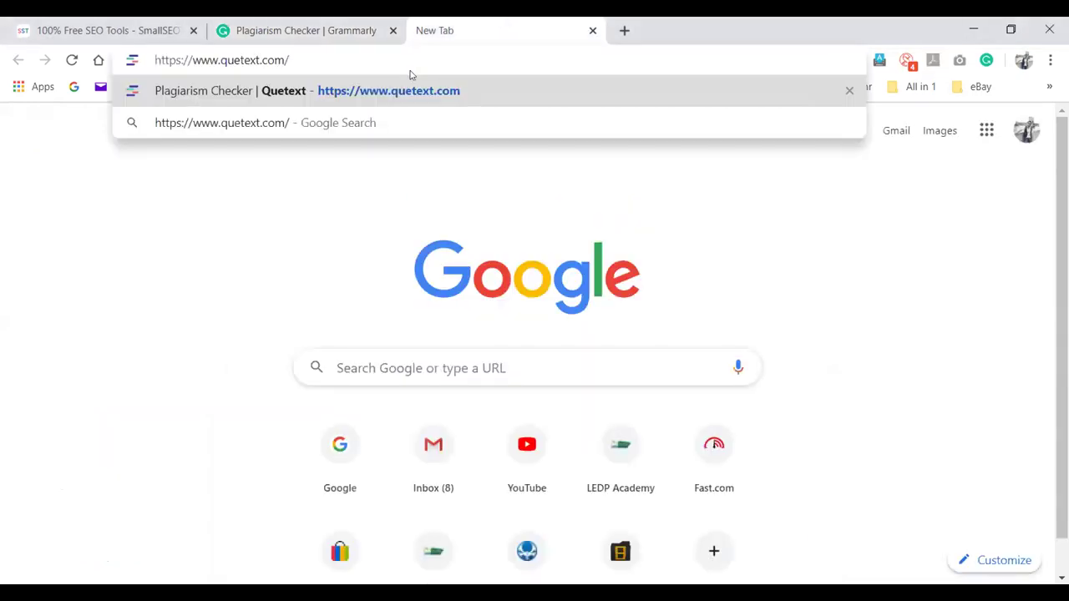
key(Return)
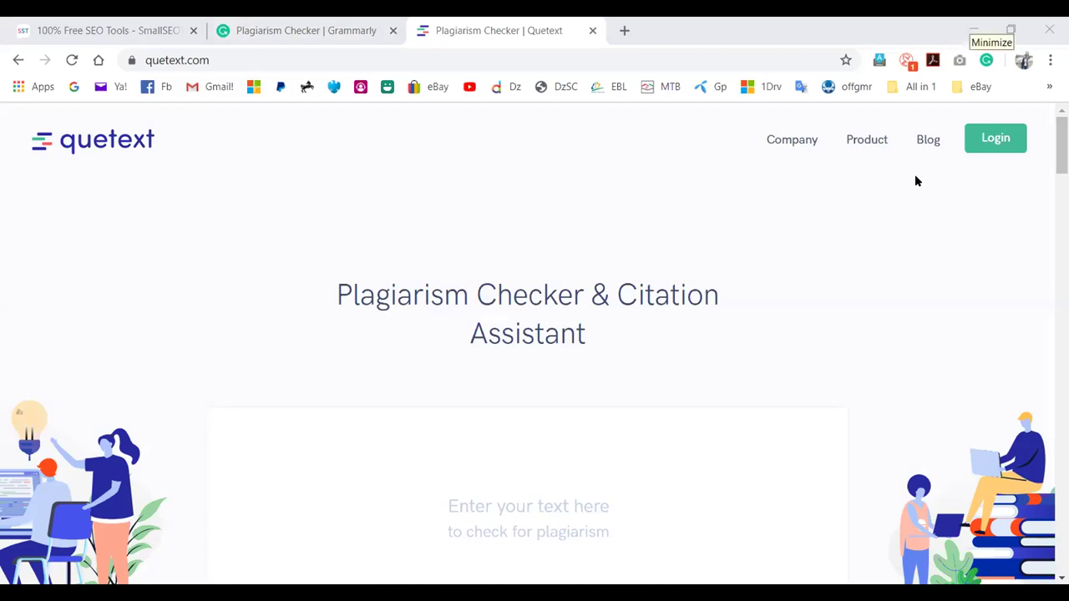
scroll(601, 348, down, 3)
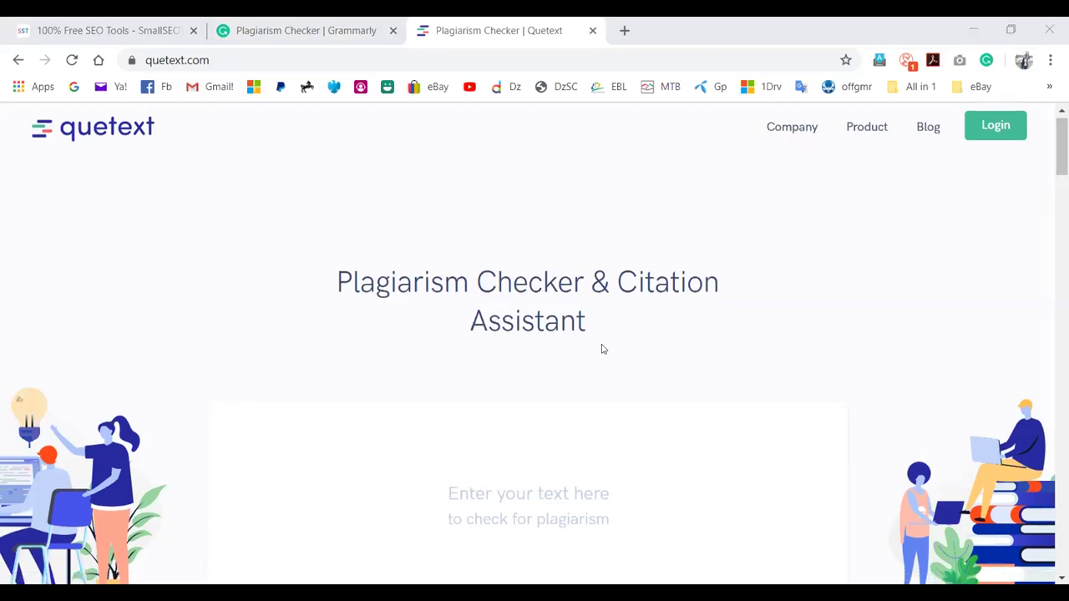
scroll(601, 348, down, 2)
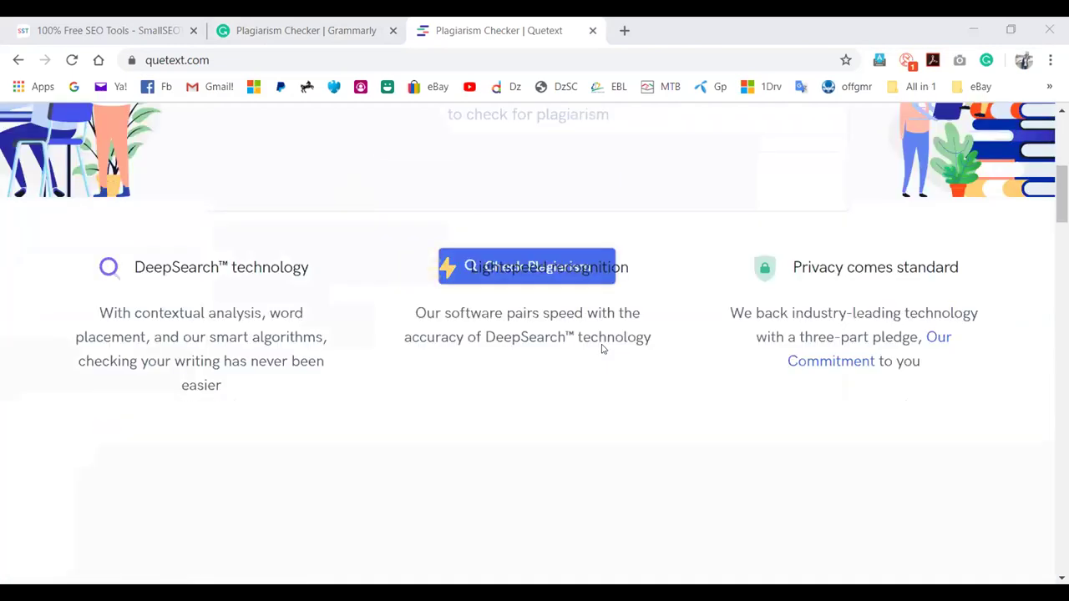
click(622, 32)
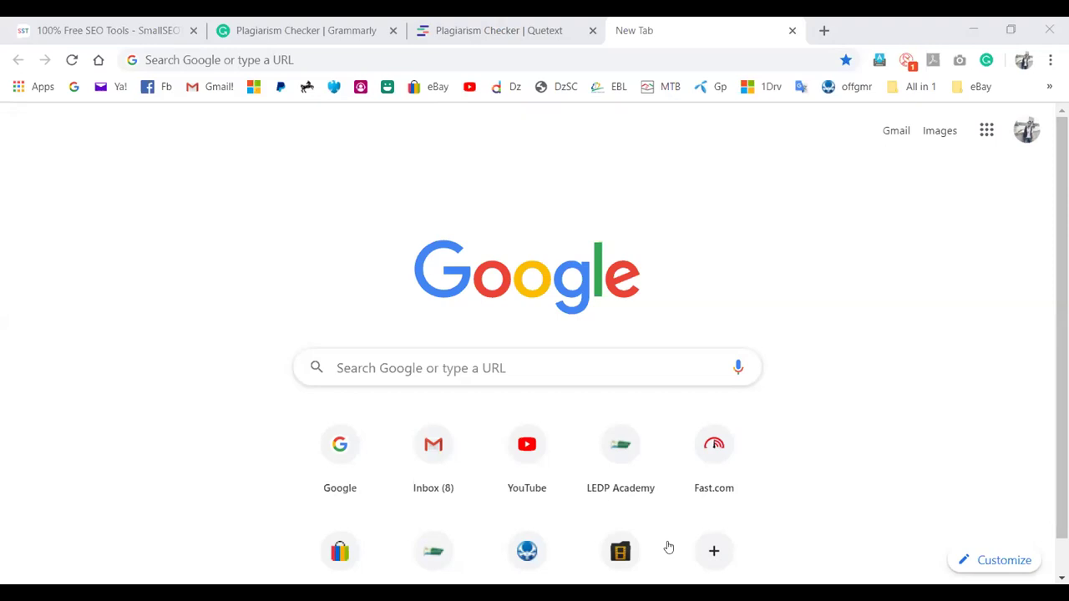
click(320, 62)
text(https://www.prepostseo.com/)
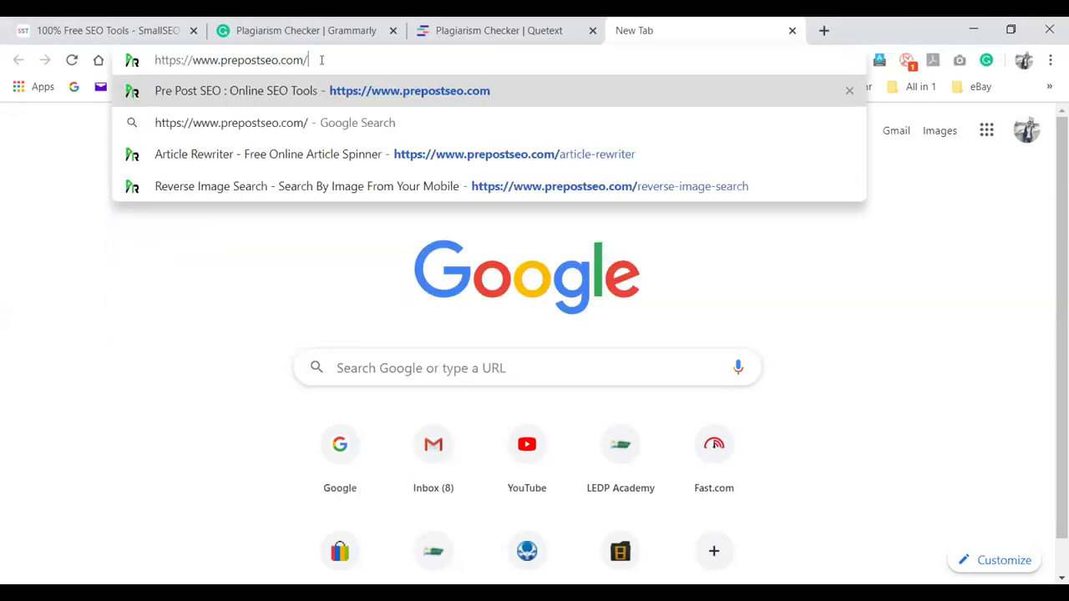
key(Return)
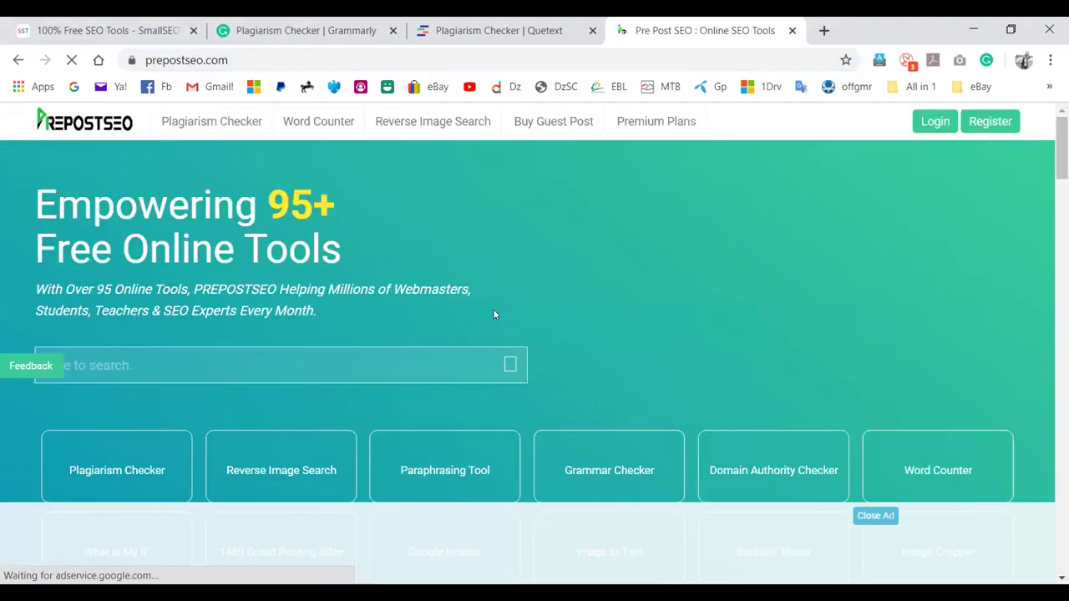
scroll(642, 221, down, 2)
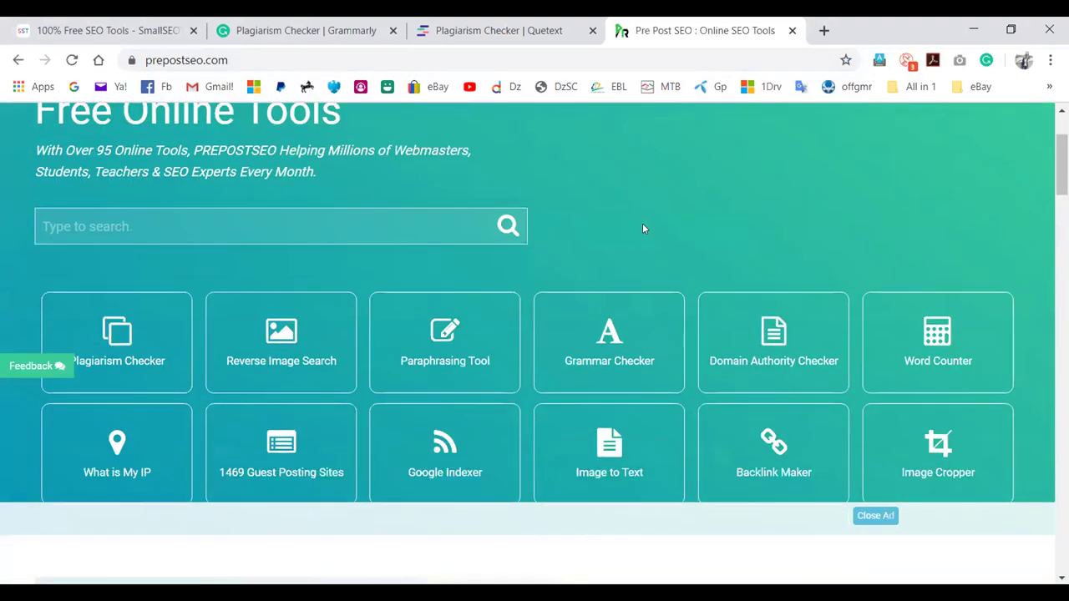
scroll(643, 224, down, 2)
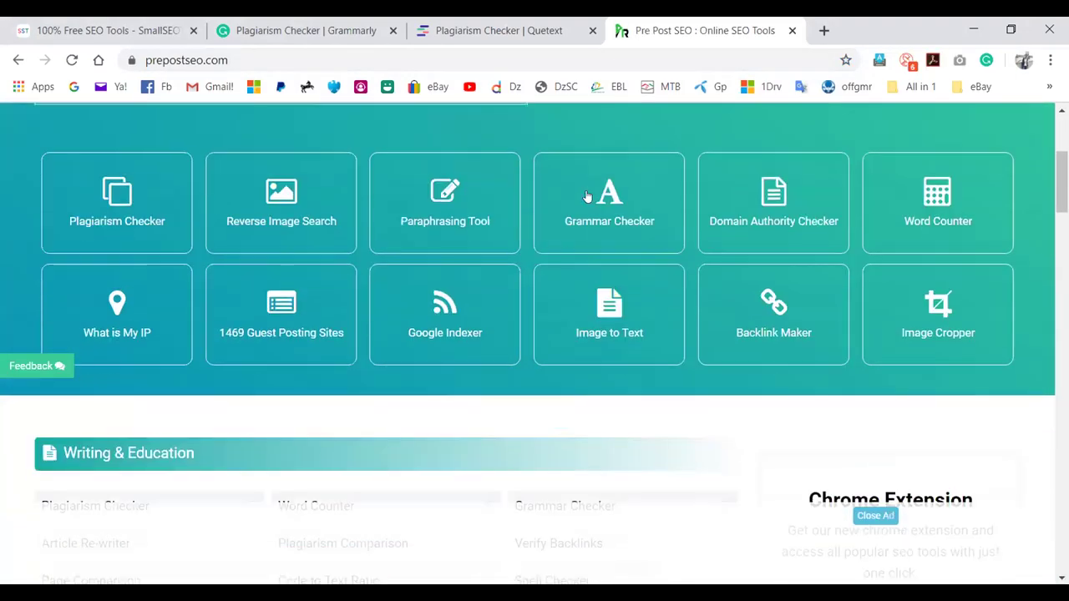
Review the SmallSEOTools text and image tools, Grammarly's plagiarism checker and the Quetext page in their open tabs
click(96, 31)
scroll(253, 350, up, 2)
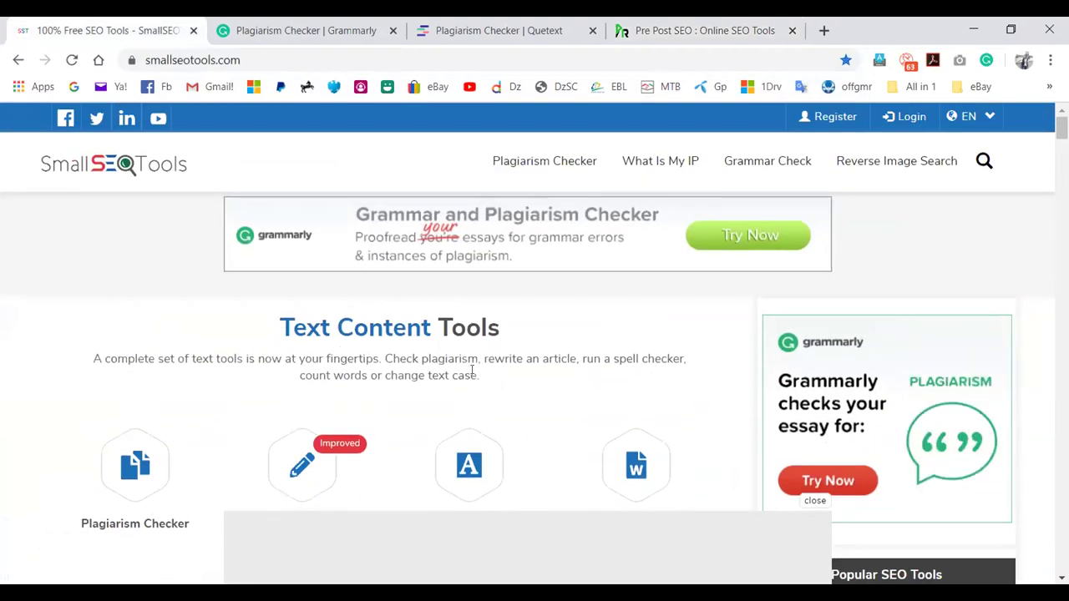
scroll(470, 363, down, 6)
scroll(468, 359, down, 4)
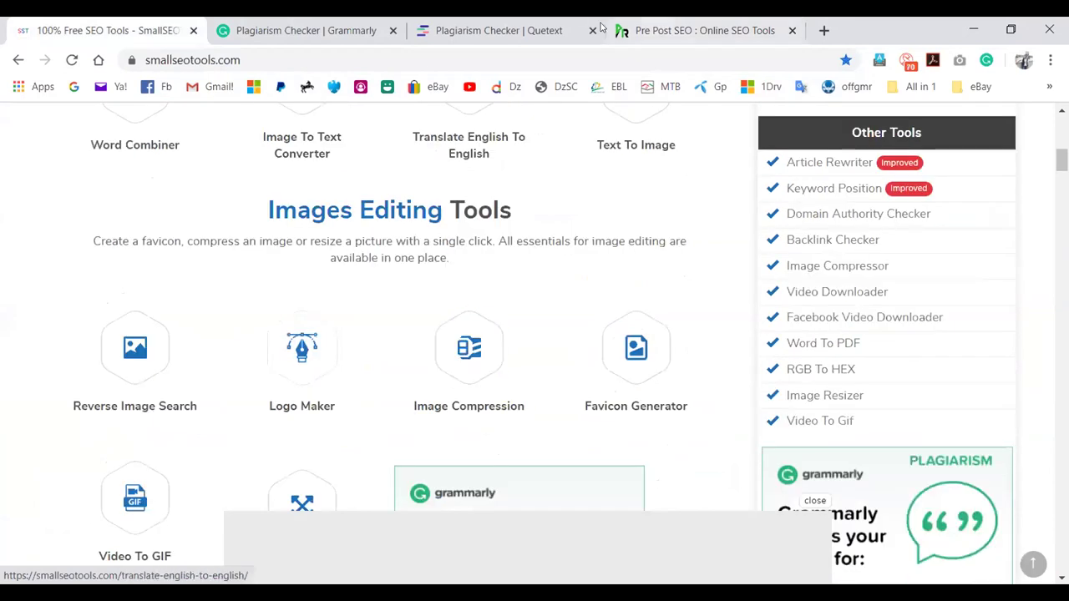
click(300, 25)
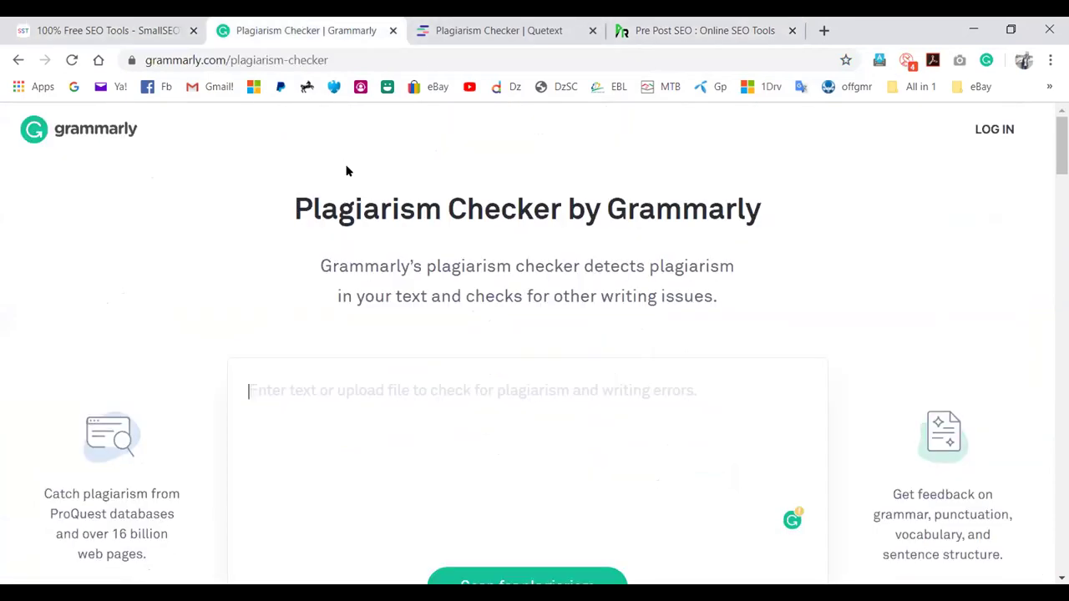
click(529, 25)
scroll(423, 284, up, 5)
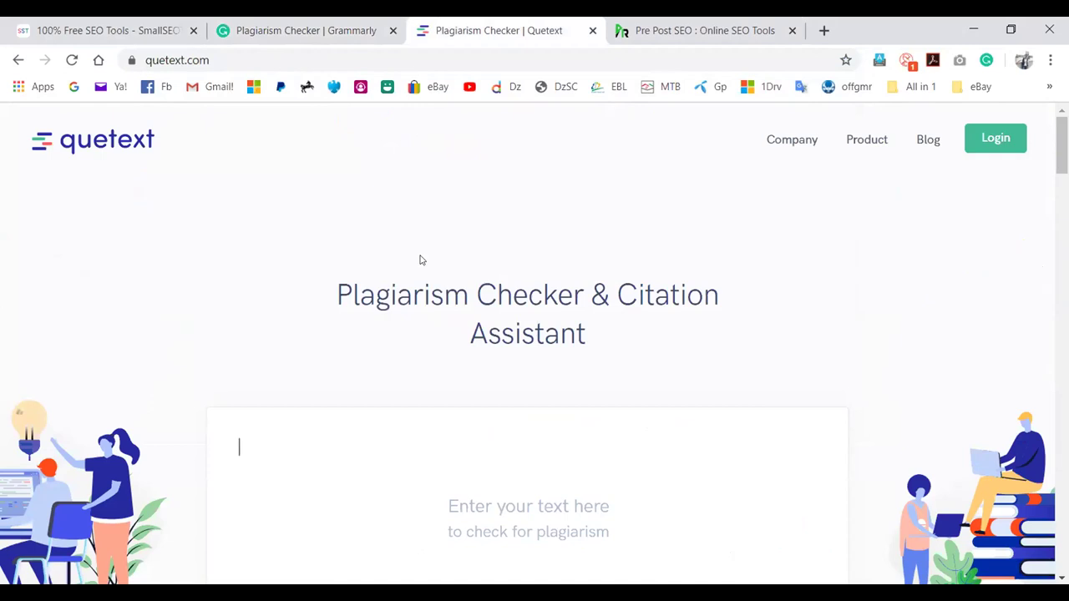
scroll(549, 145, down, 7)
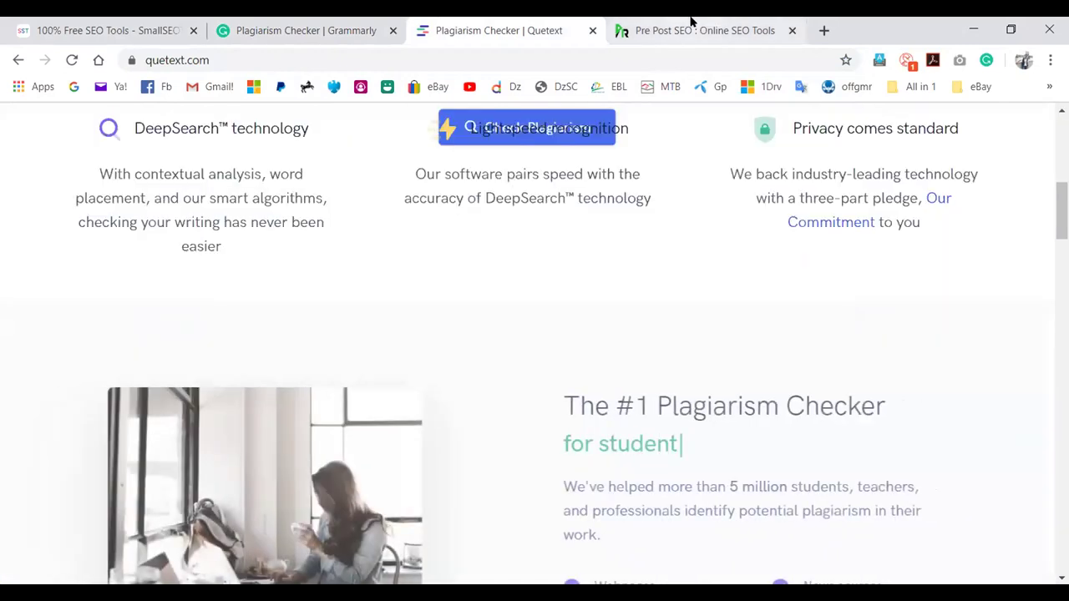
Examine PrePostSEO's main tools and Writing & Education list, and return to the start of the SmallSEOTools home page
click(689, 20)
scroll(566, 345, up, 3)
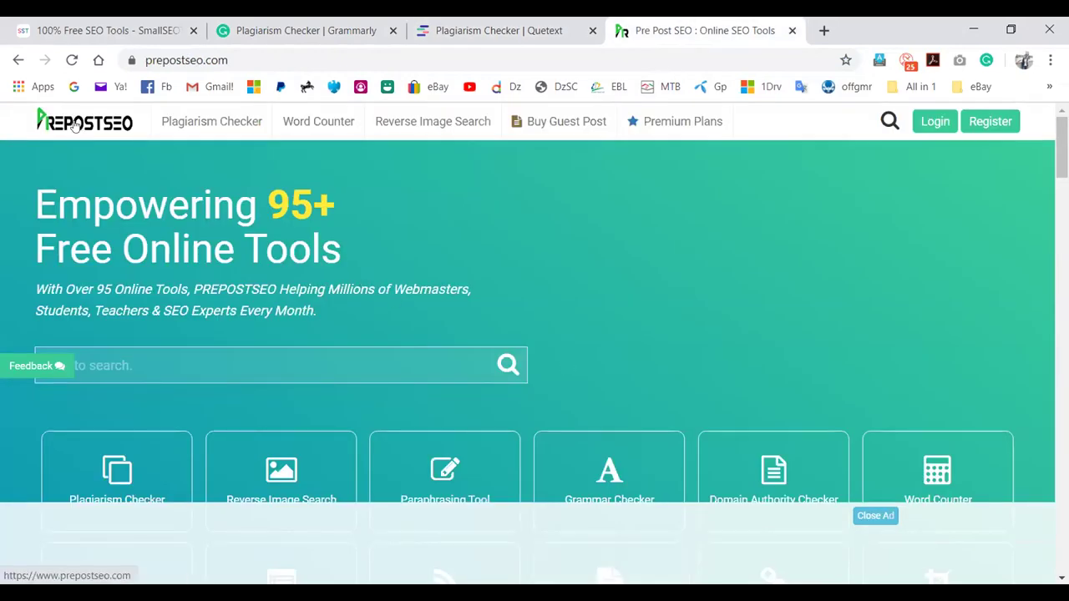
scroll(527, 324, down, 2)
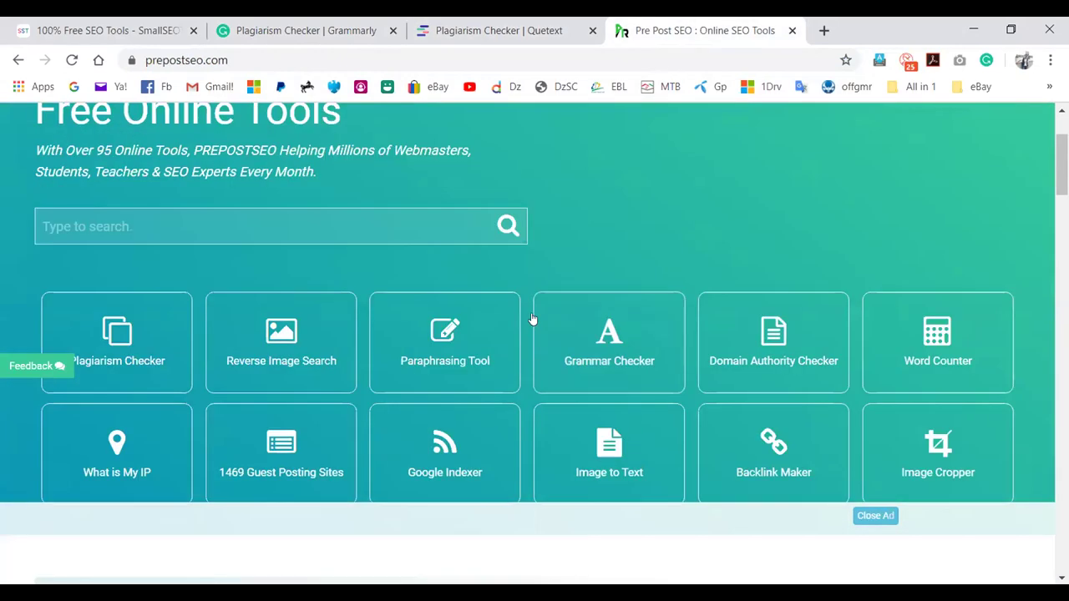
scroll(543, 359, down, 4)
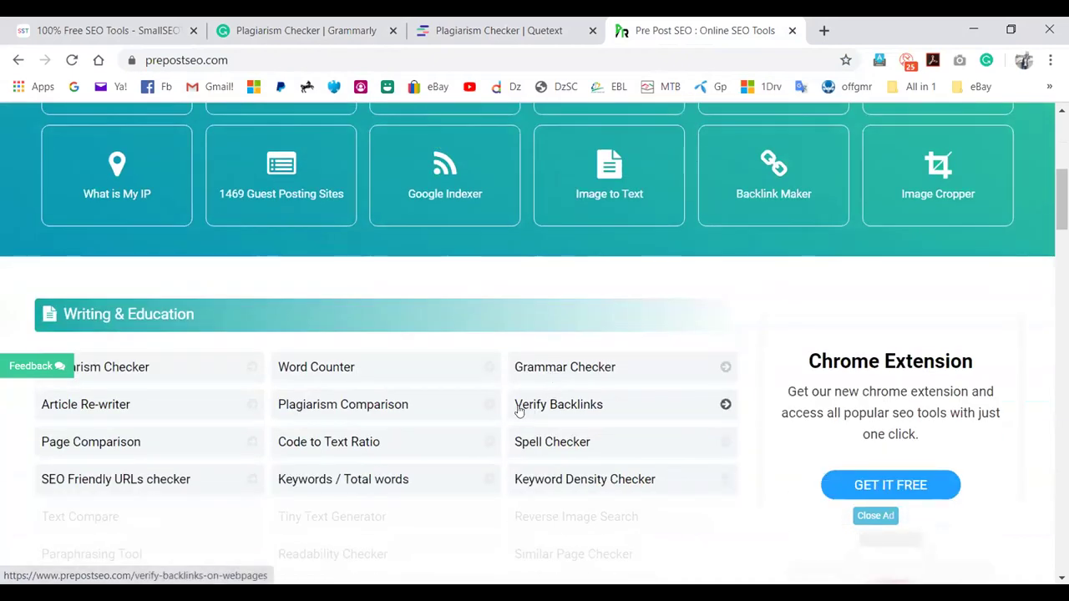
scroll(523, 417, up, 4)
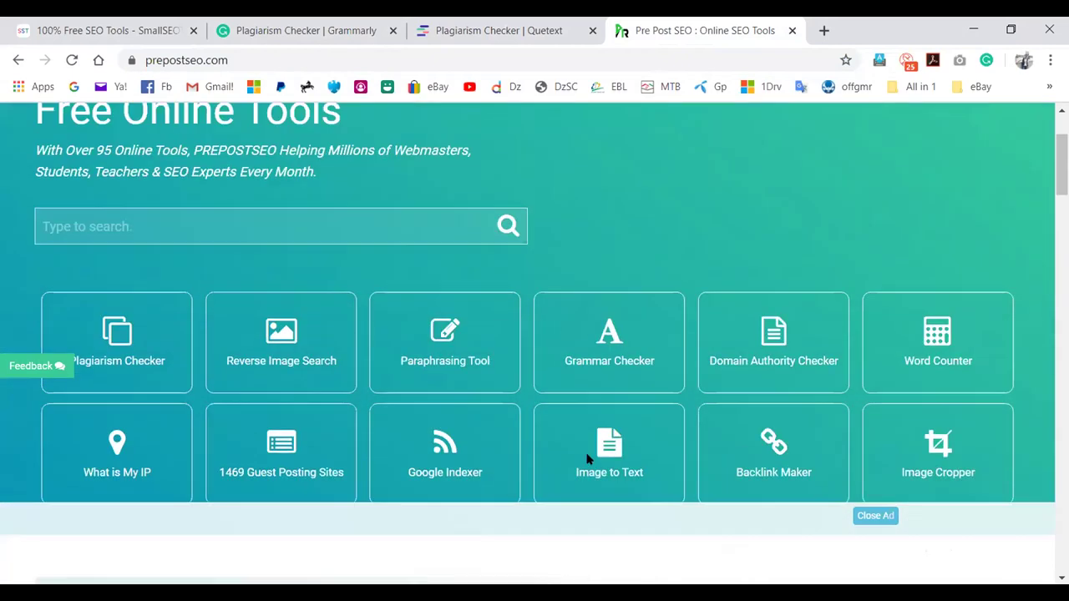
scroll(580, 459, up, 2)
scroll(517, 434, down, 2)
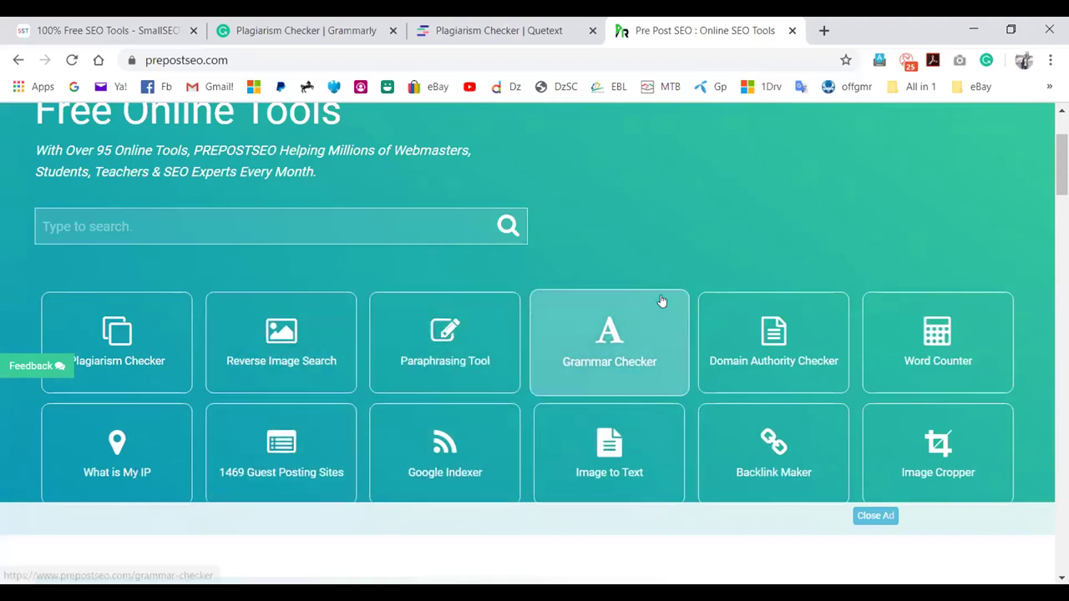
scroll(598, 330, down, 2)
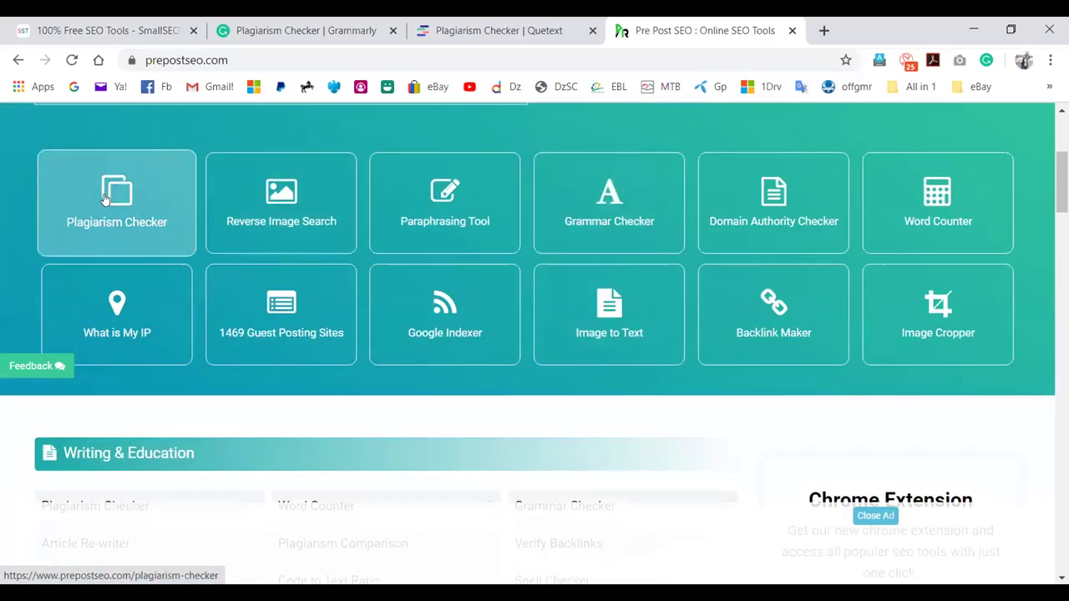
scroll(618, 200, up, 4)
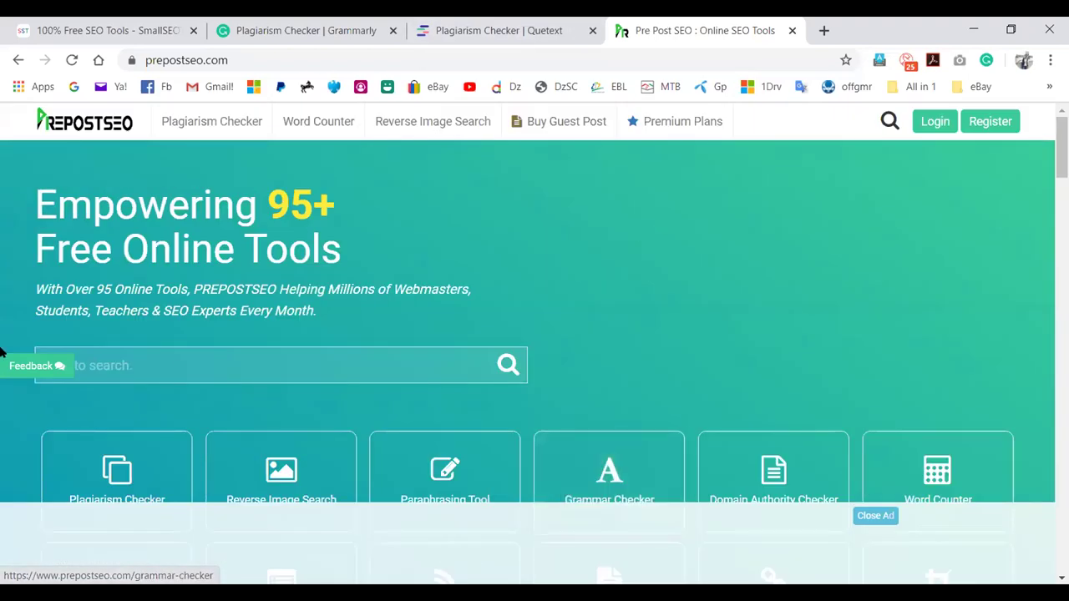
click(77, 31)
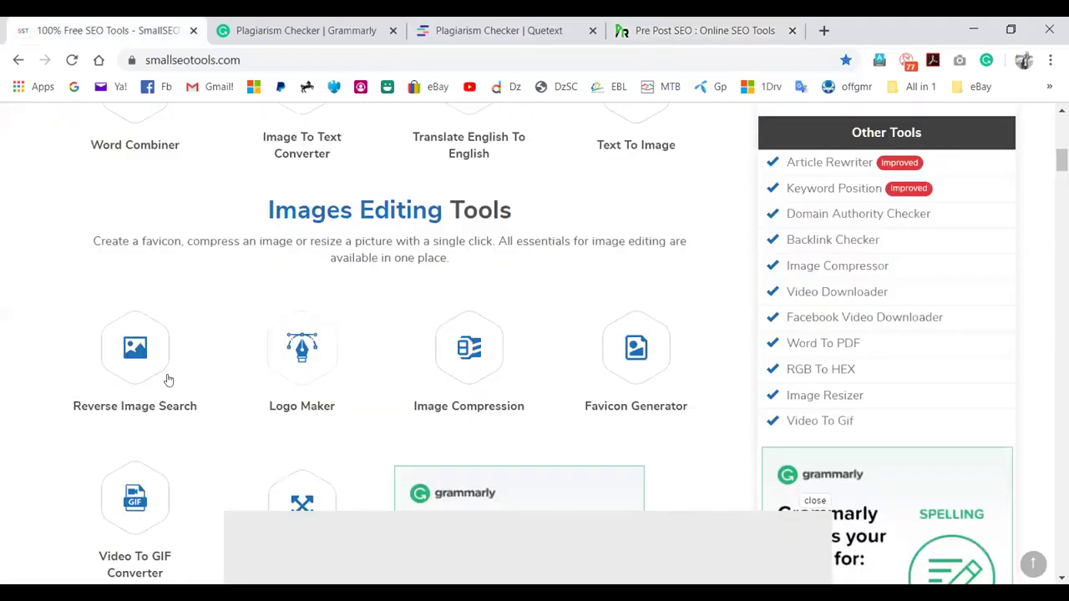
scroll(529, 337, up, 8)
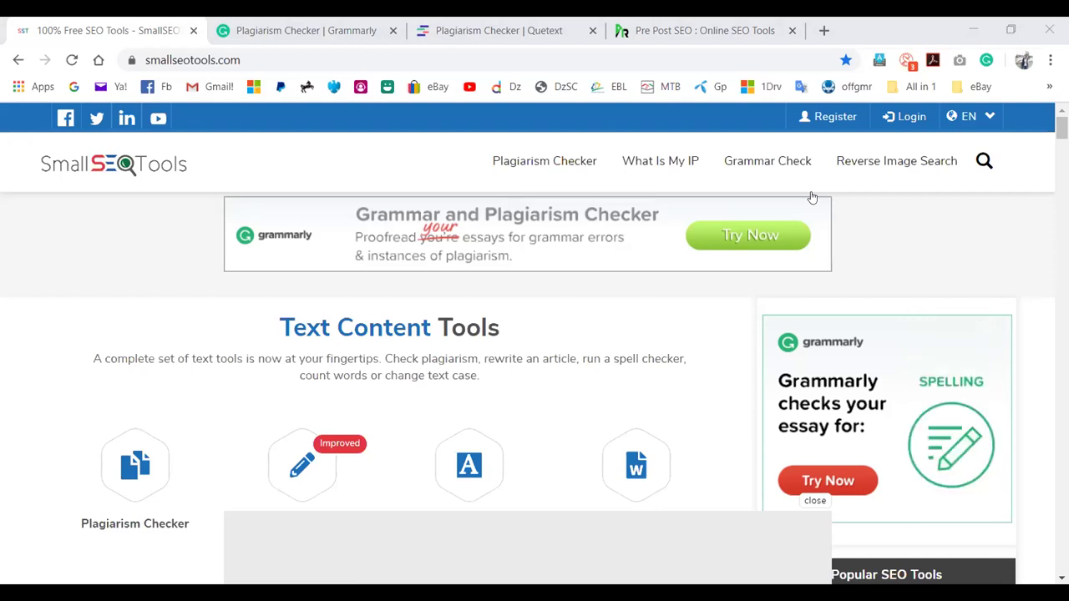
Open the easydigitaldownloads.com blog article on the 12 most popular digital products to sell online in a new browser tab
right_click(167, 60)
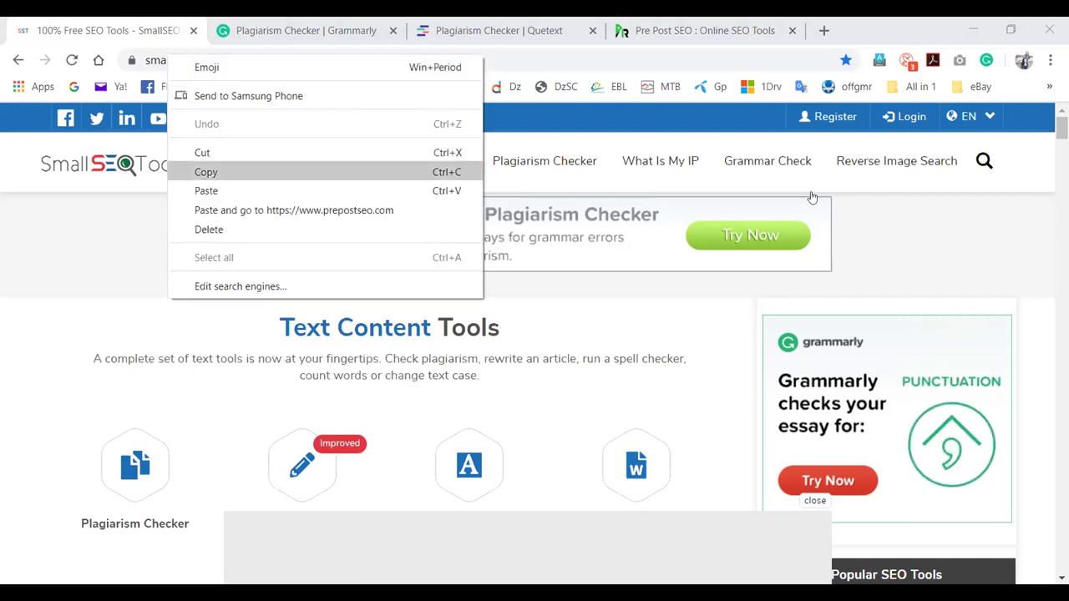
click(200, 171)
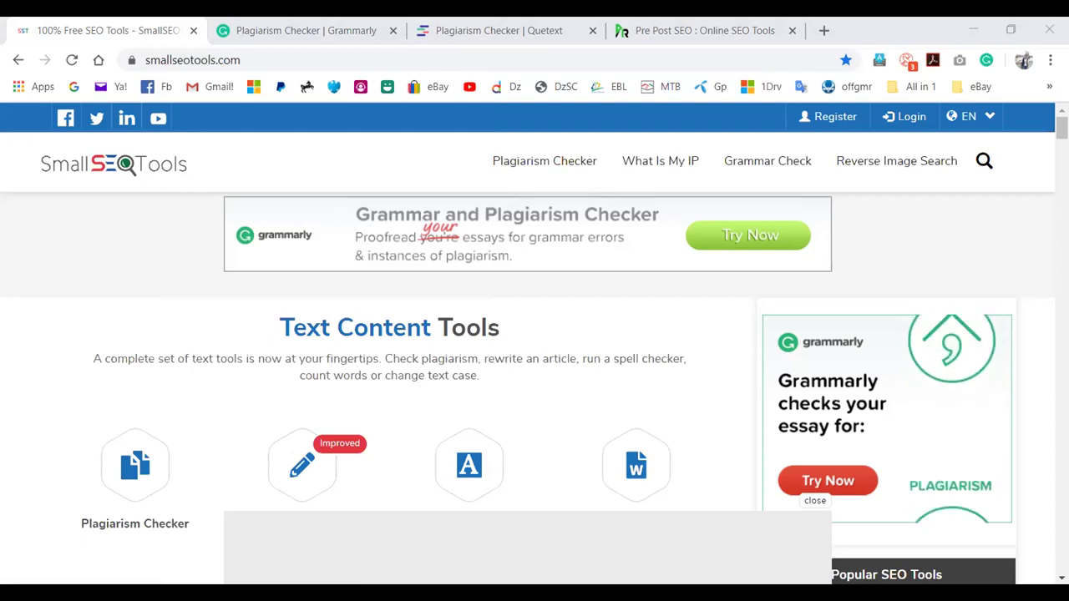
click(823, 30)
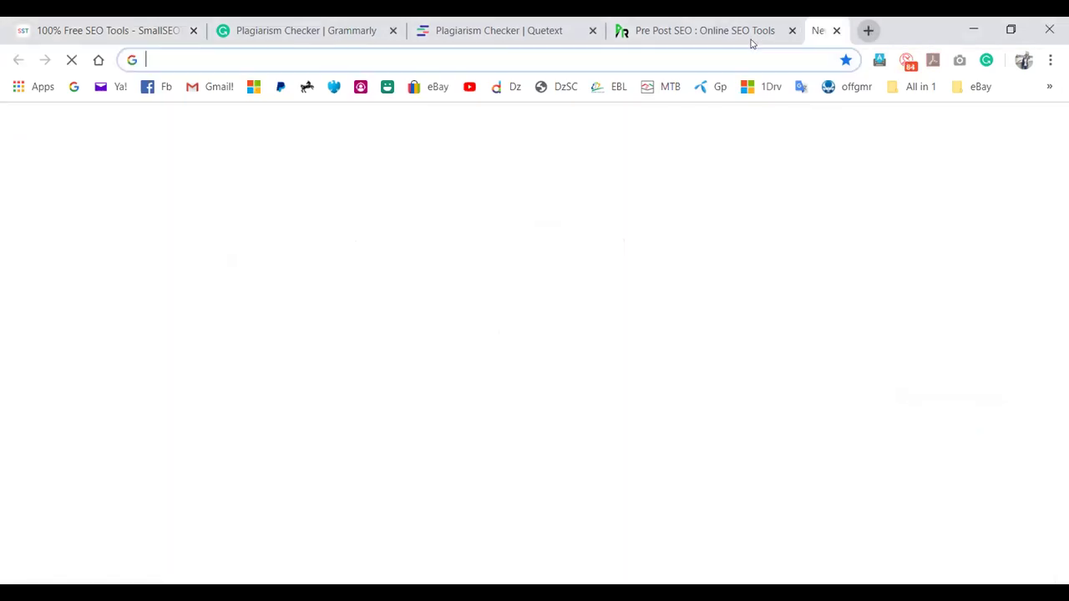
key(ctrl+v)
key(Return)
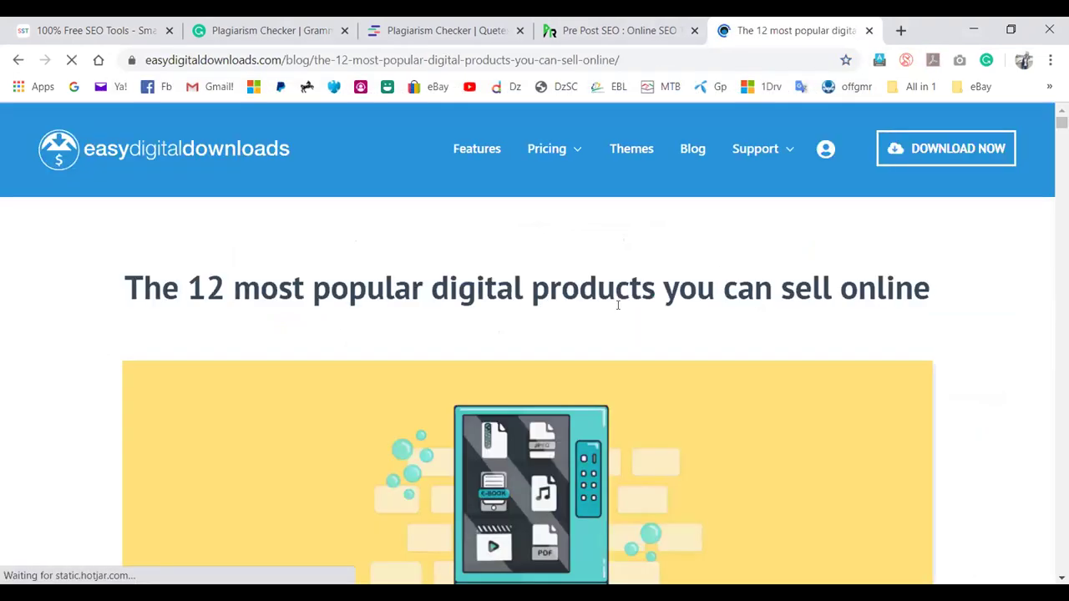
Copy the article's introduction from "As the team behind an eCommerce plugin" through "What kind of products do you want to create?"
scroll(621, 318, down, 6)
scroll(622, 324, down, 5)
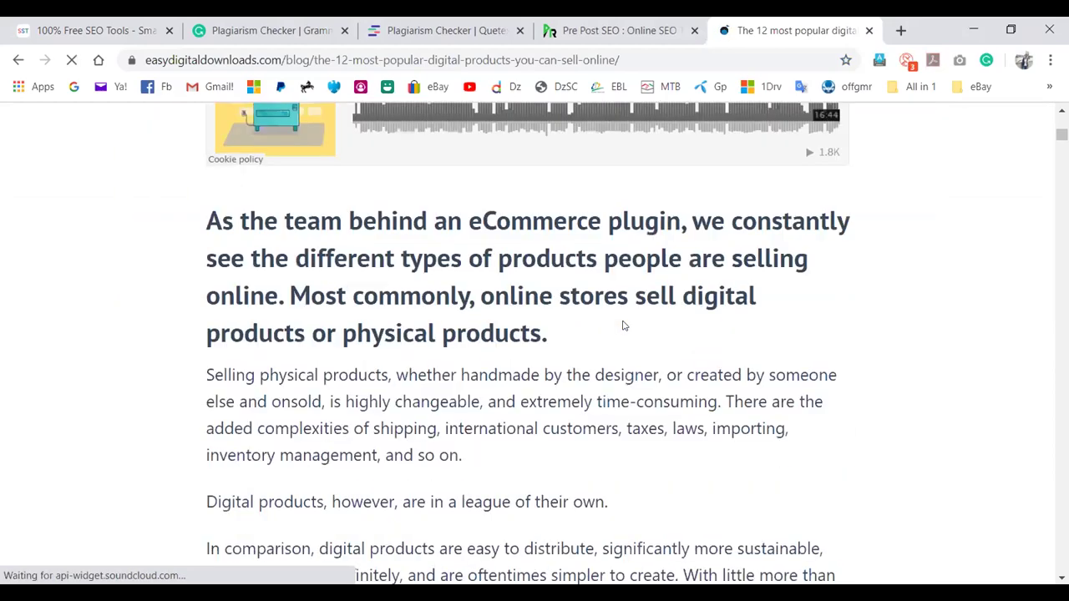
scroll(622, 324, up, 2)
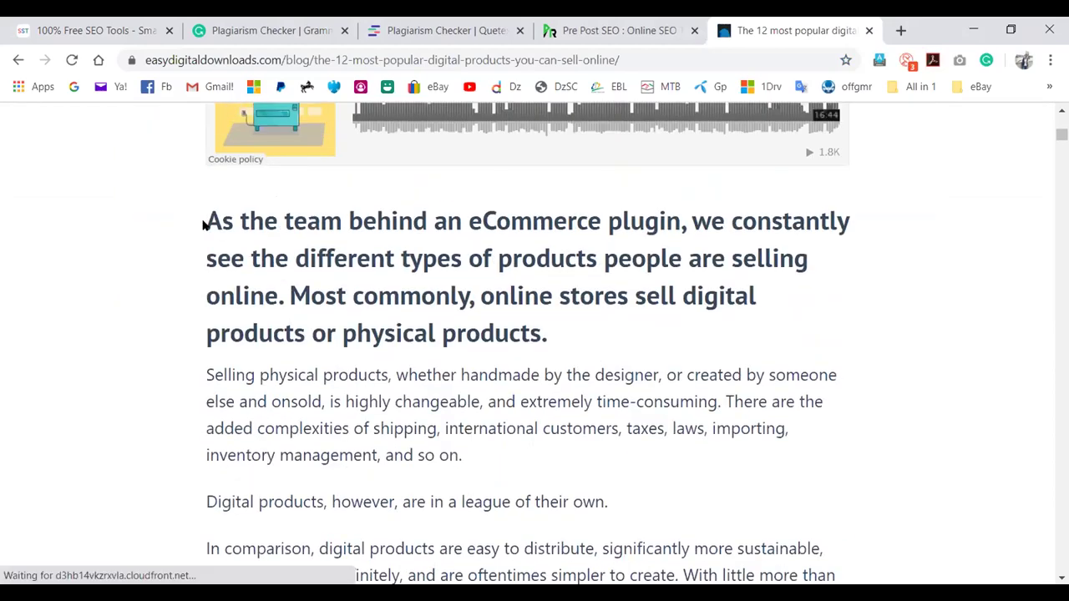
scroll(233, 267, down, 4)
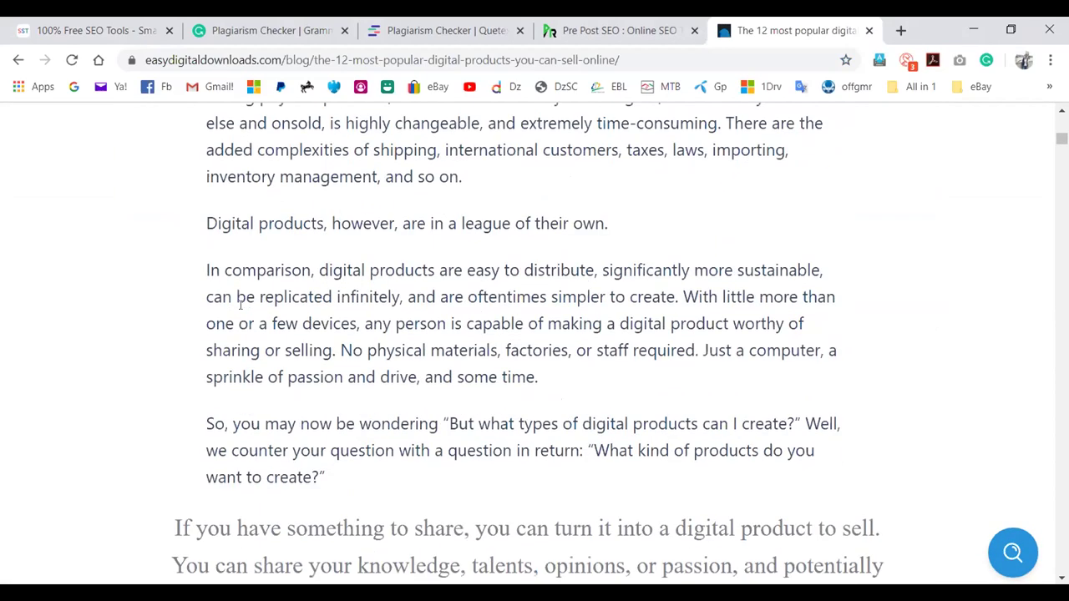
scroll(239, 312, up, 2)
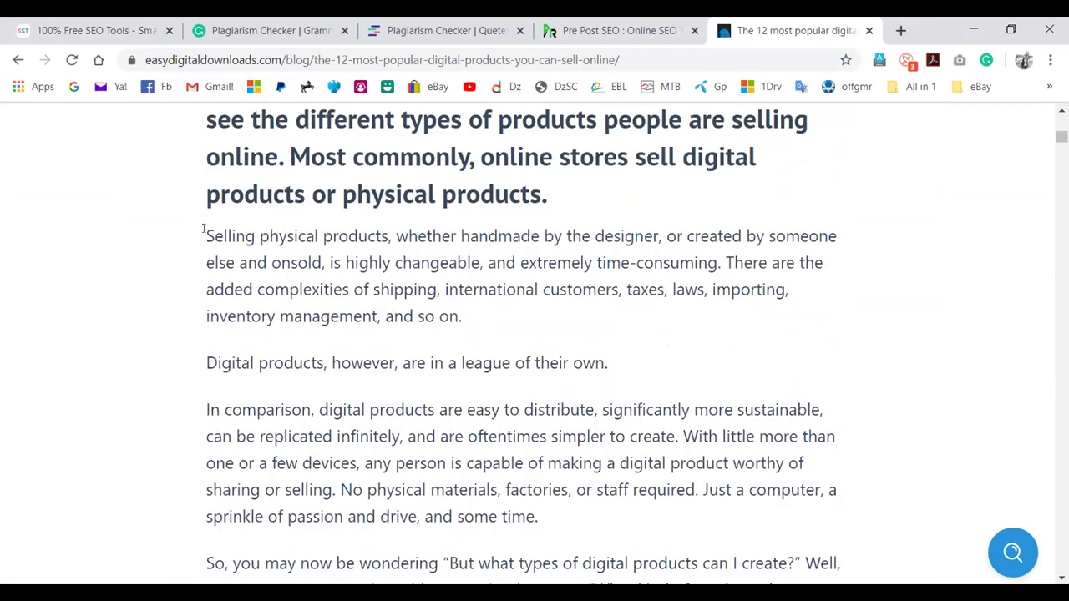
scroll(251, 267, up, 7)
scroll(269, 317, down, 4)
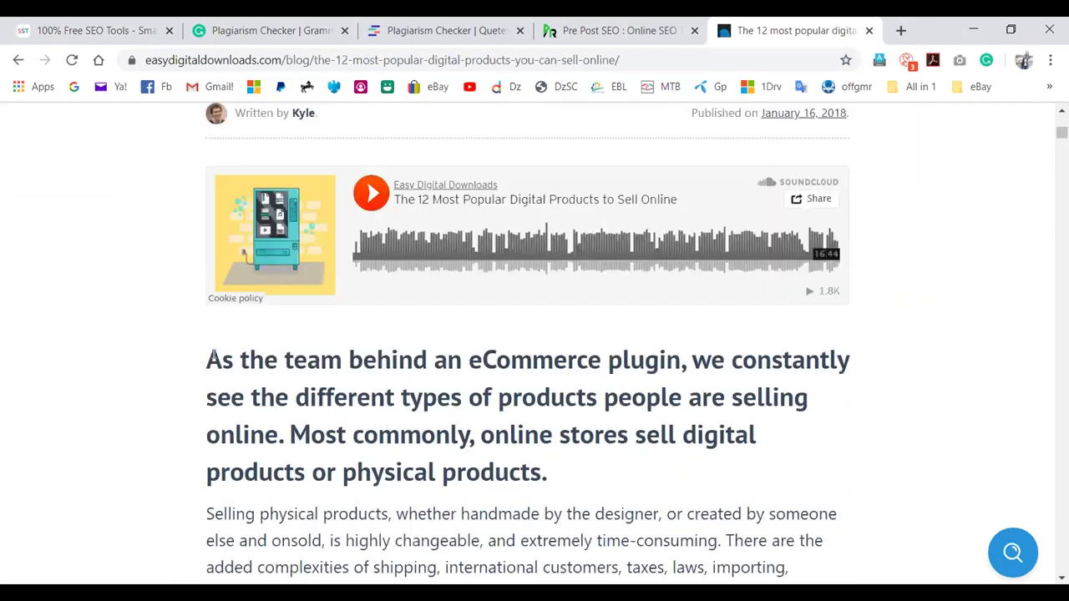
drag(210, 359, 319, 273)
scroll(700, 568, down, 4)
scroll(868, 559, down, 4)
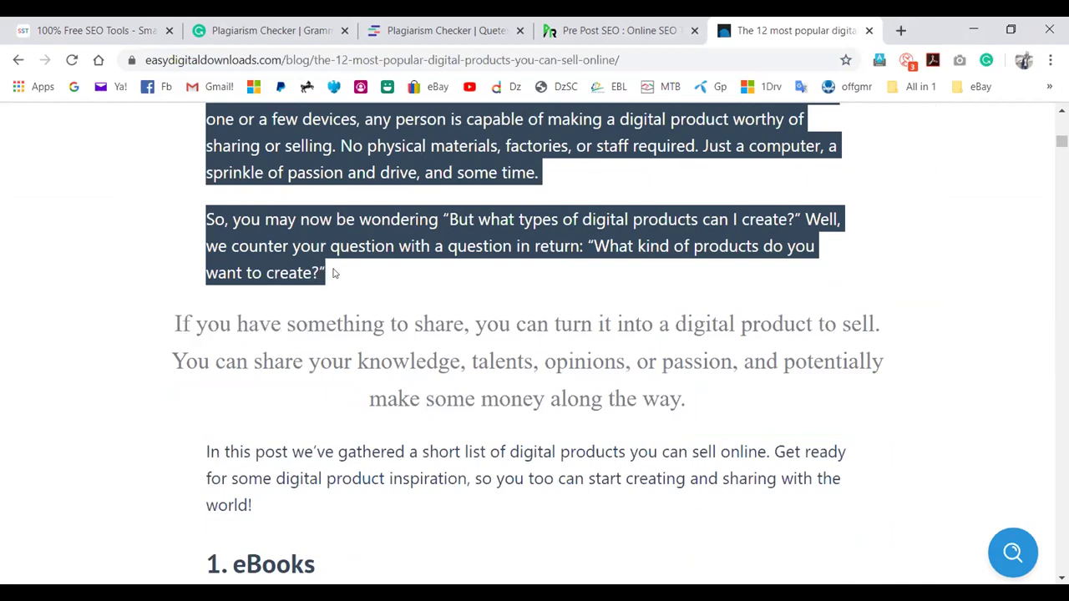
right_click(301, 242)
click(322, 252)
scroll(690, 198, up, 4)
scroll(690, 199, up, 1)
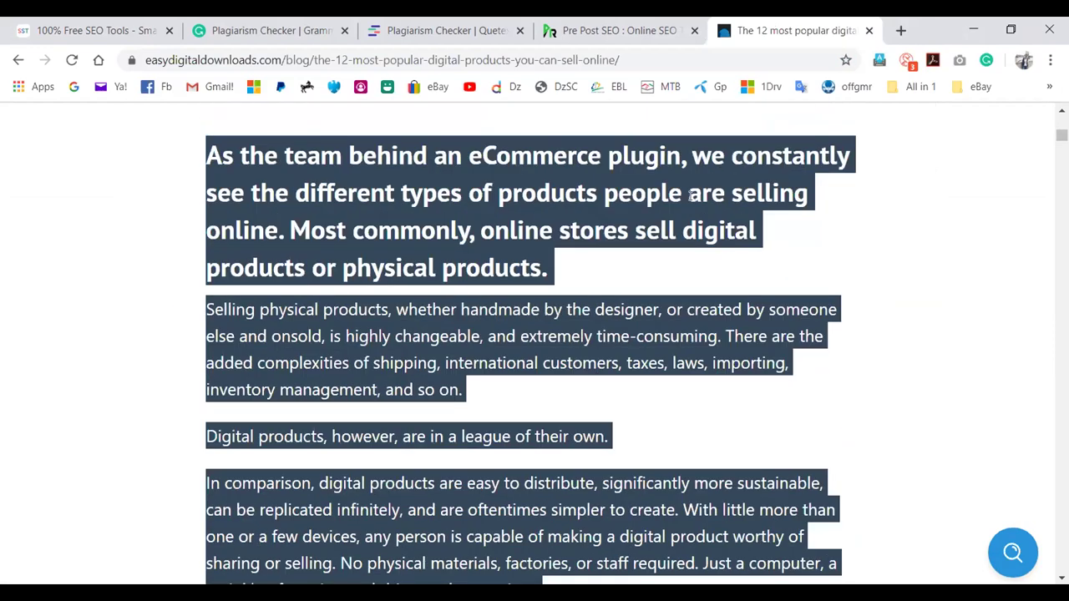
Open the Plagiarism Checker on SmallSEOTools and paste the copied article introduction into its text box
click(76, 30)
click(127, 470)
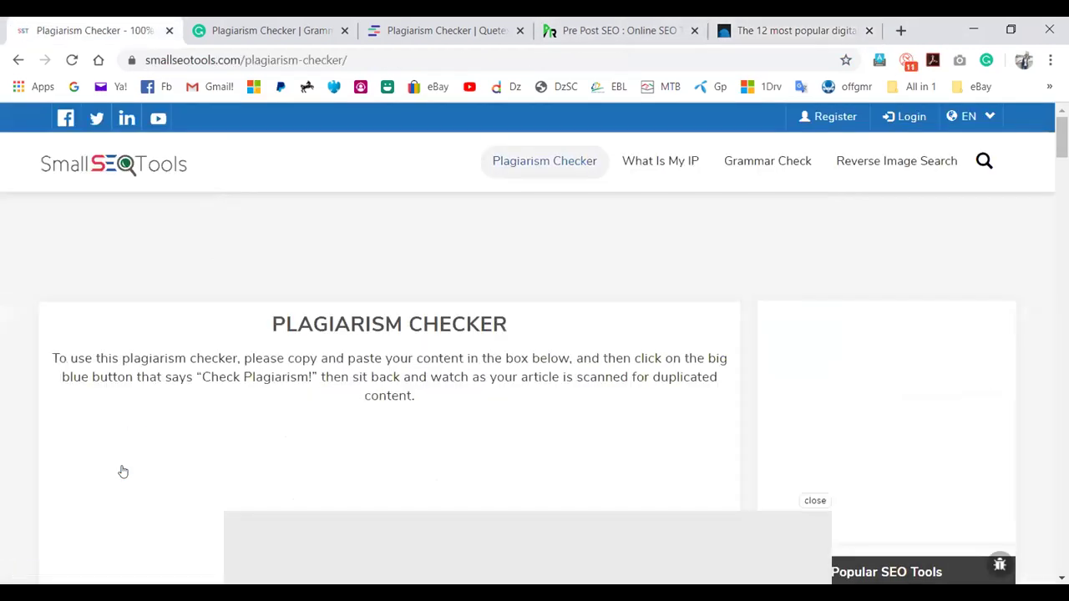
scroll(370, 231, down, 3)
scroll(375, 243, up, 3)
scroll(375, 243, down, 4)
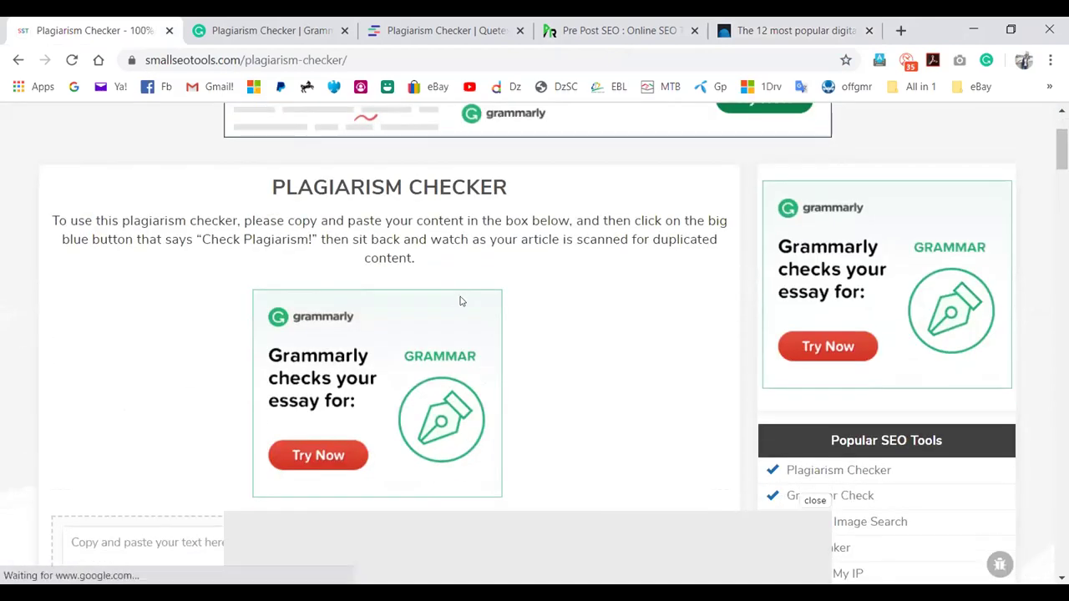
scroll(477, 324, down, 1)
click(315, 289)
key(ctrl+v)
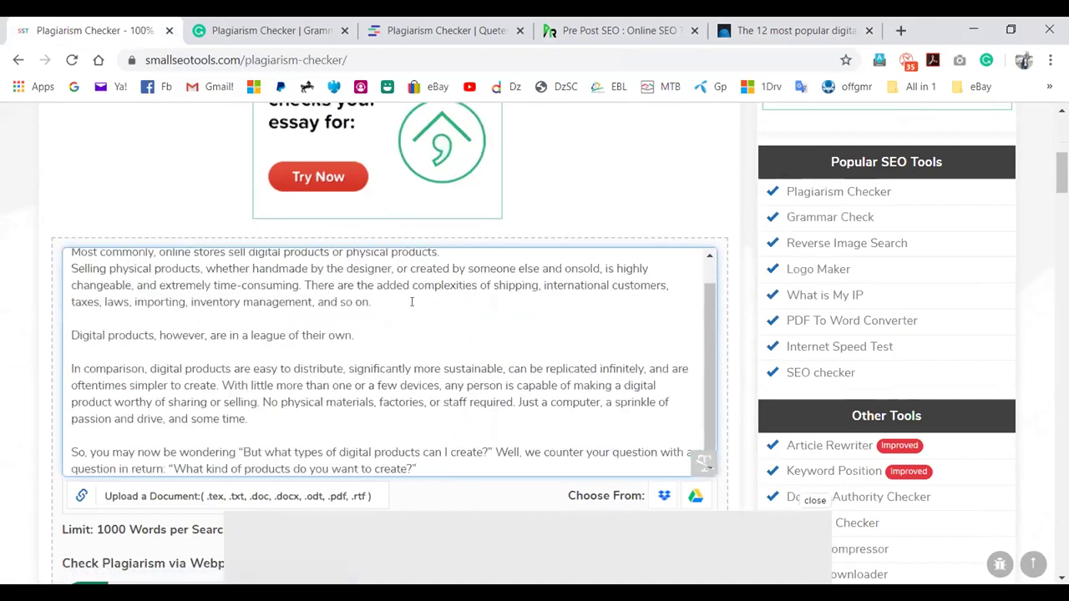
Examine the pasted text against the source article, plus the checker's word limit, upload and URL options, and related tools
scroll(412, 303, down, 1)
scroll(529, 365, down, 3)
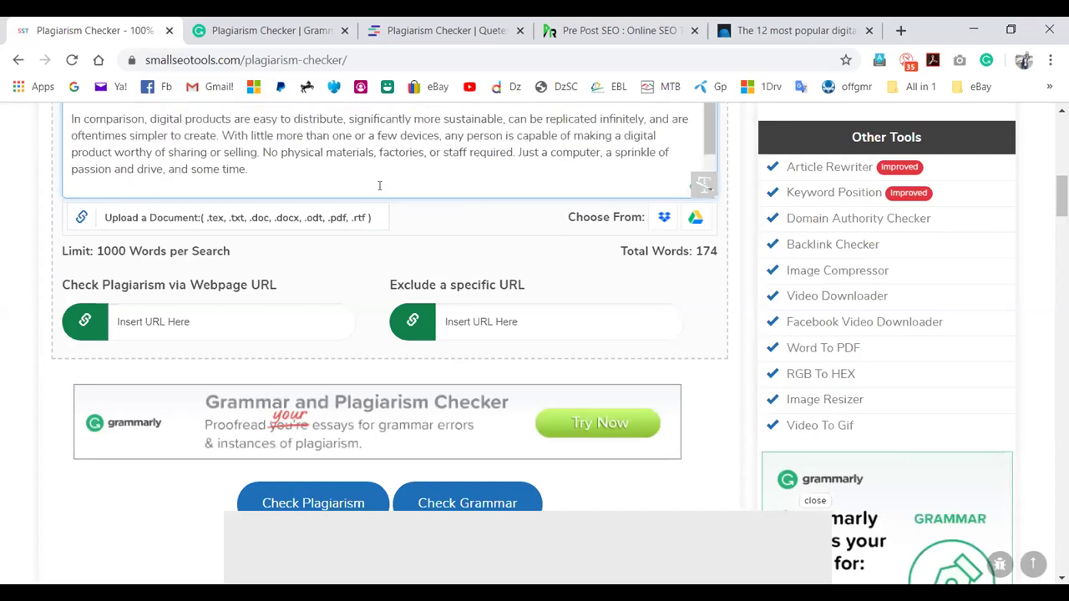
click(783, 25)
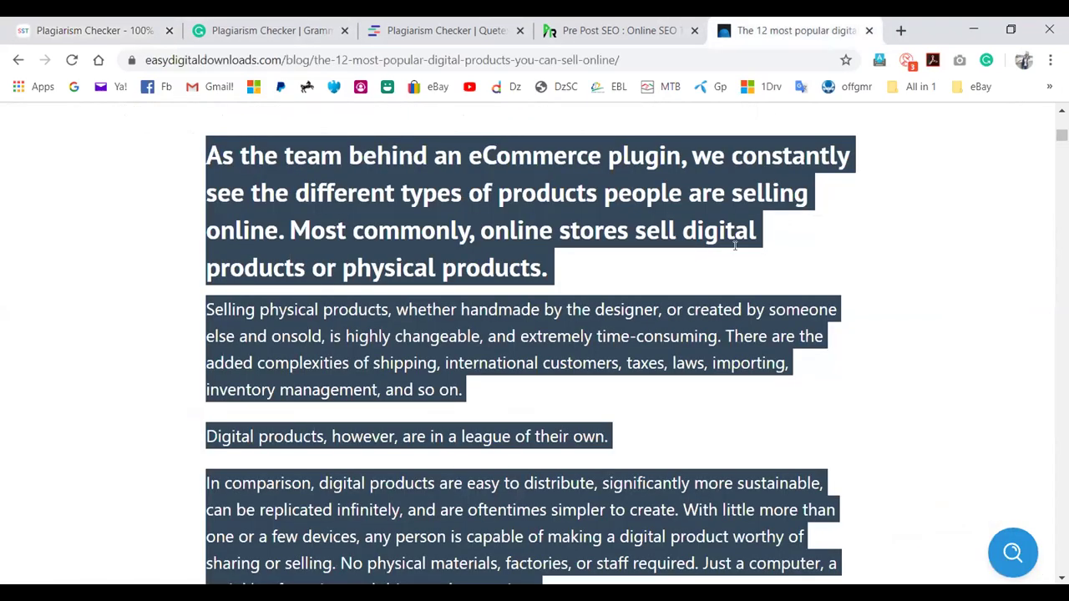
click(86, 25)
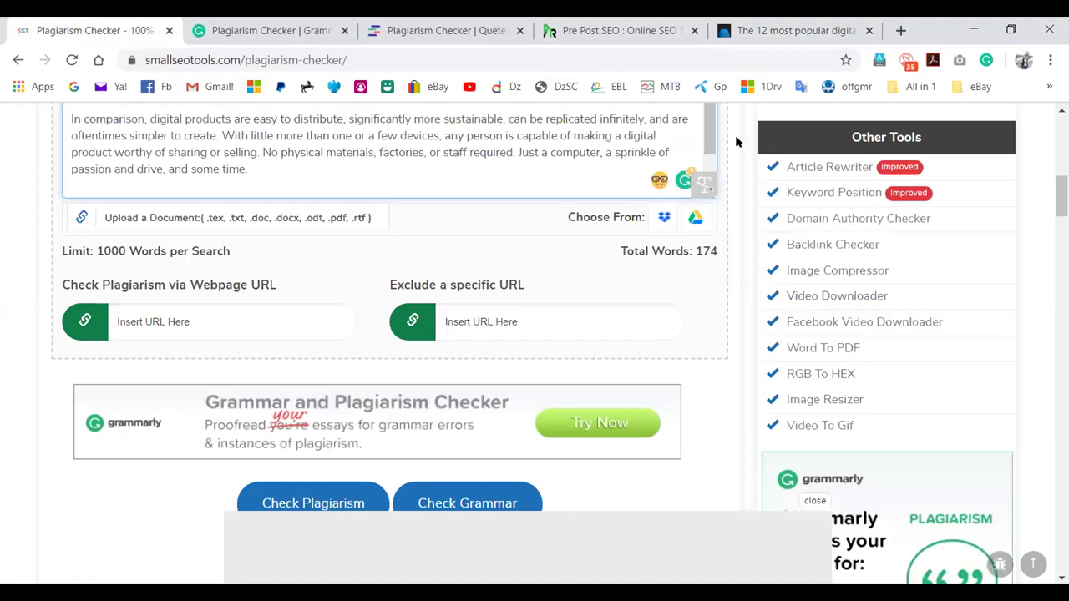
scroll(618, 441, down, 2)
scroll(480, 377, up, 3)
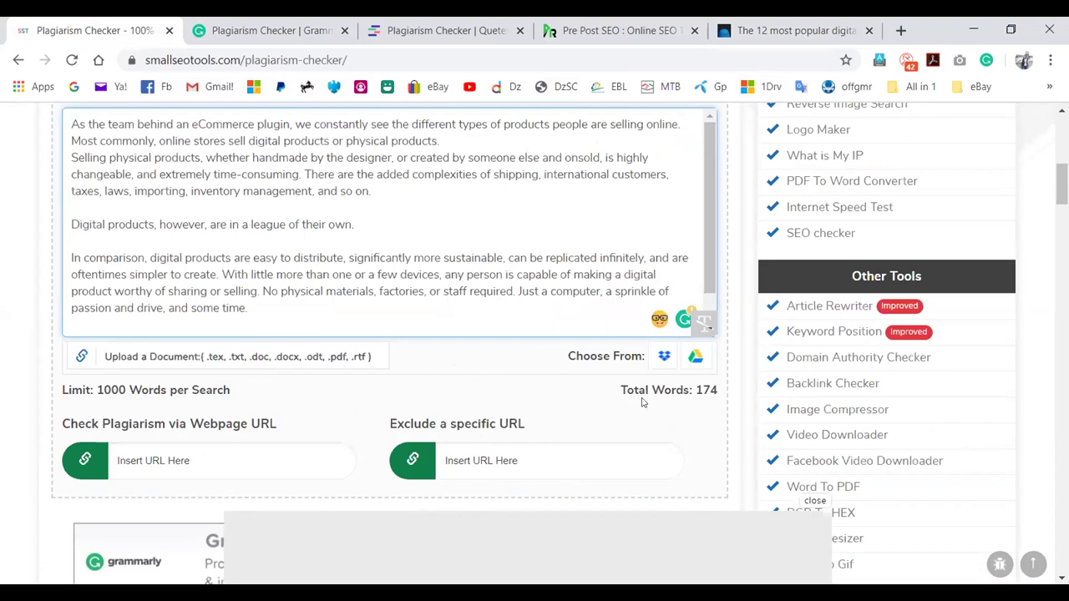
scroll(561, 413, down, 2)
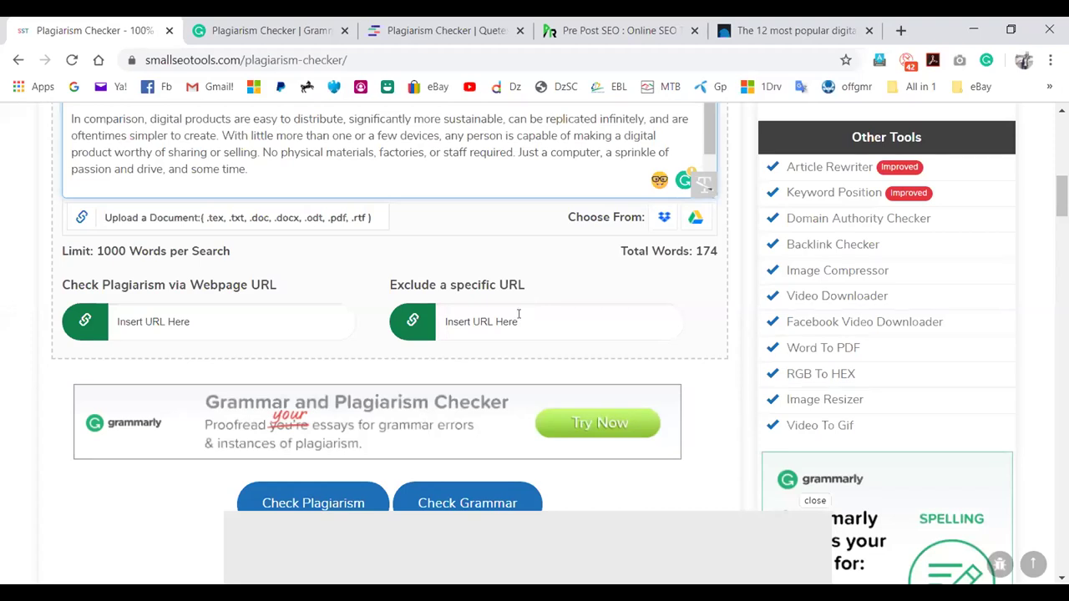
scroll(576, 321, down, 2)
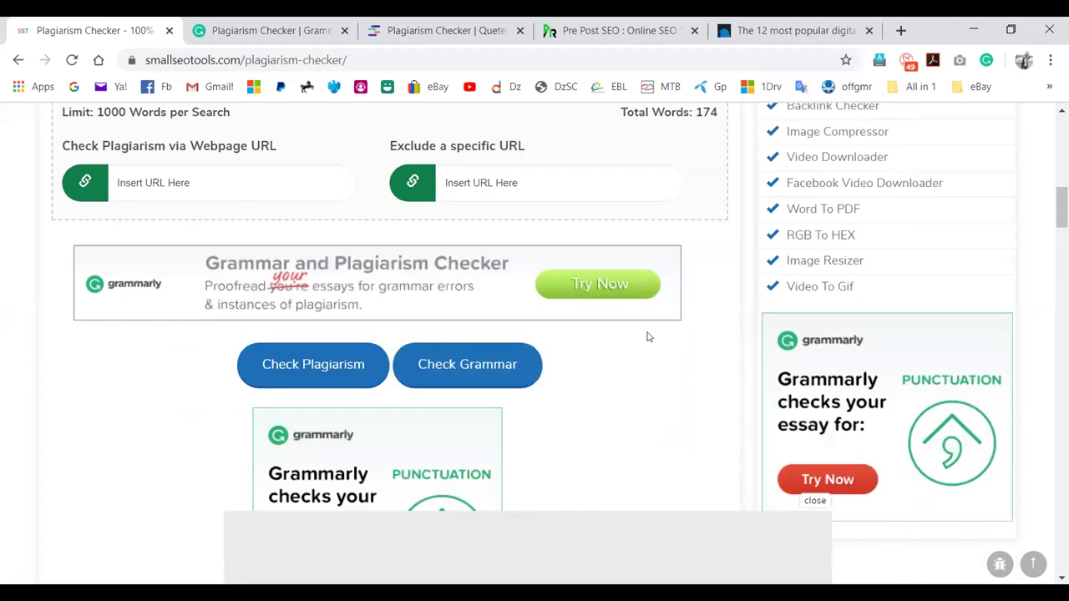
scroll(617, 354, down, 4)
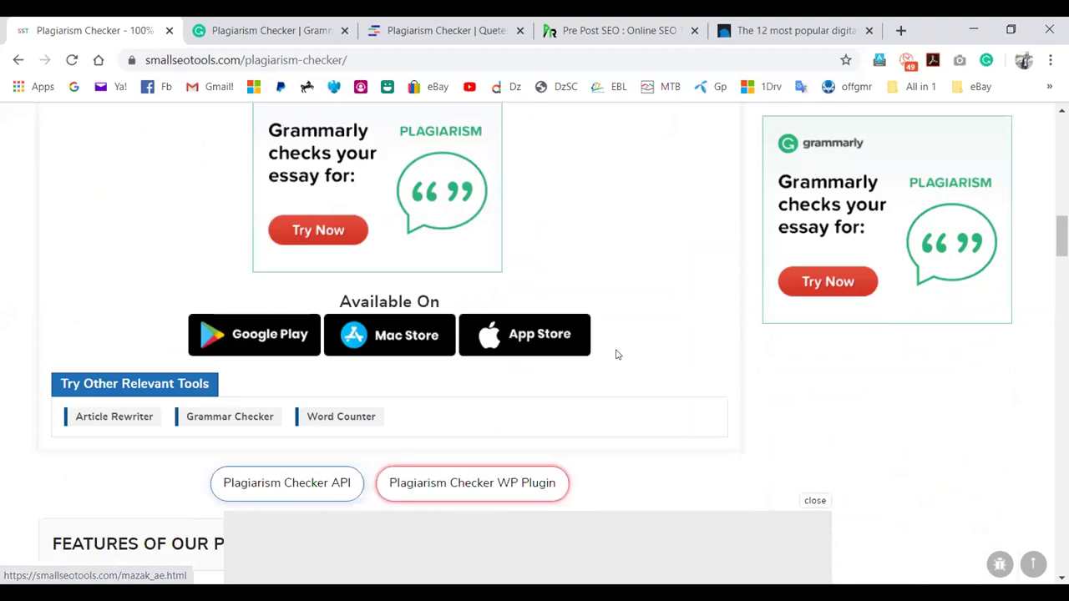
scroll(617, 354, down, 1)
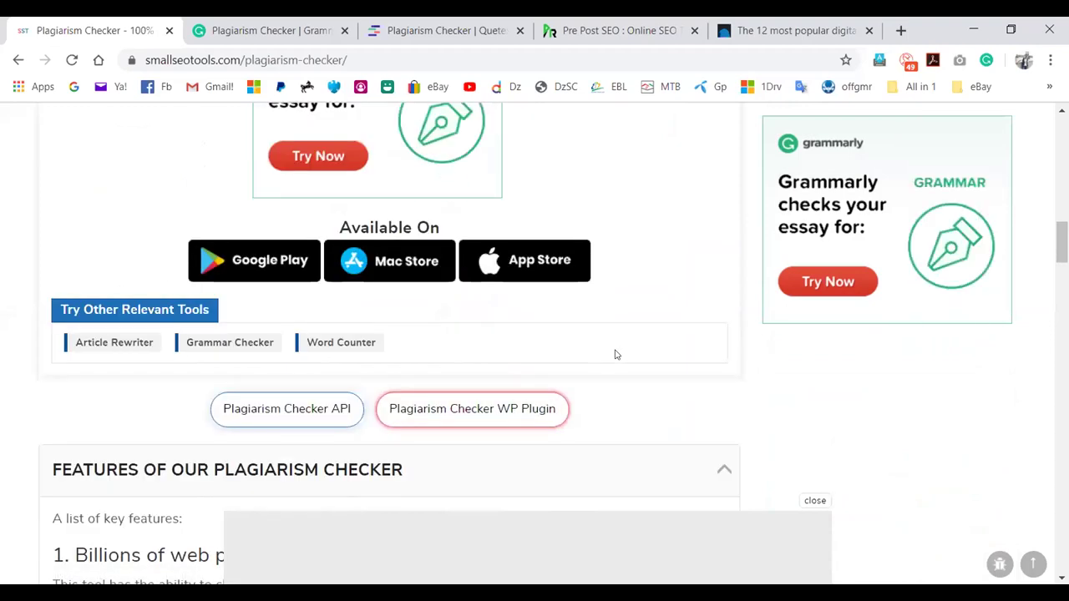
scroll(622, 359, up, 6)
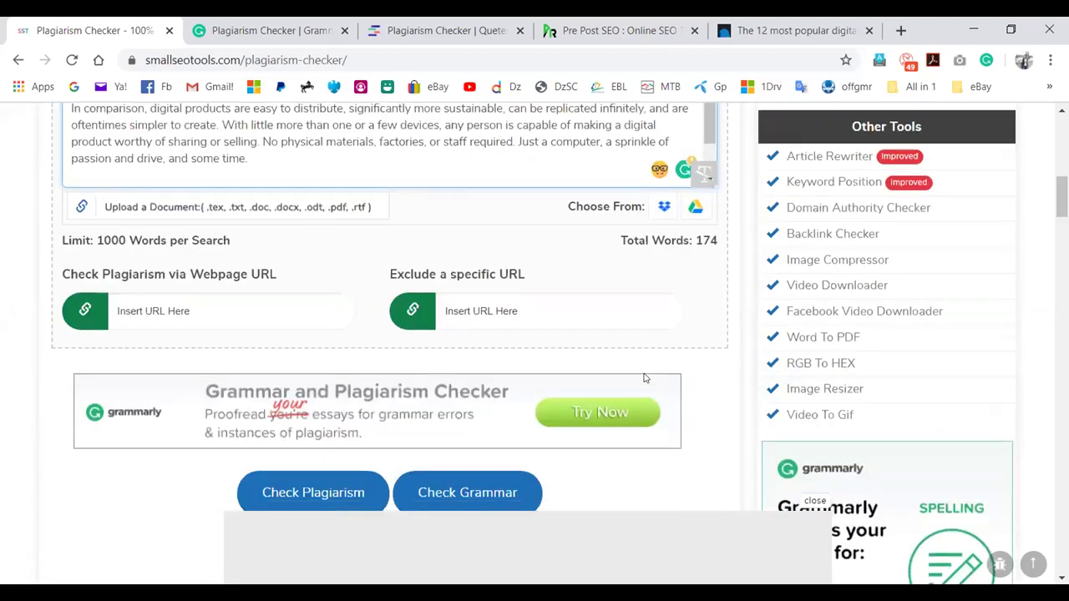
Run the plagiarism check on the pasted text and go to its results section
scroll(644, 378, down, 2)
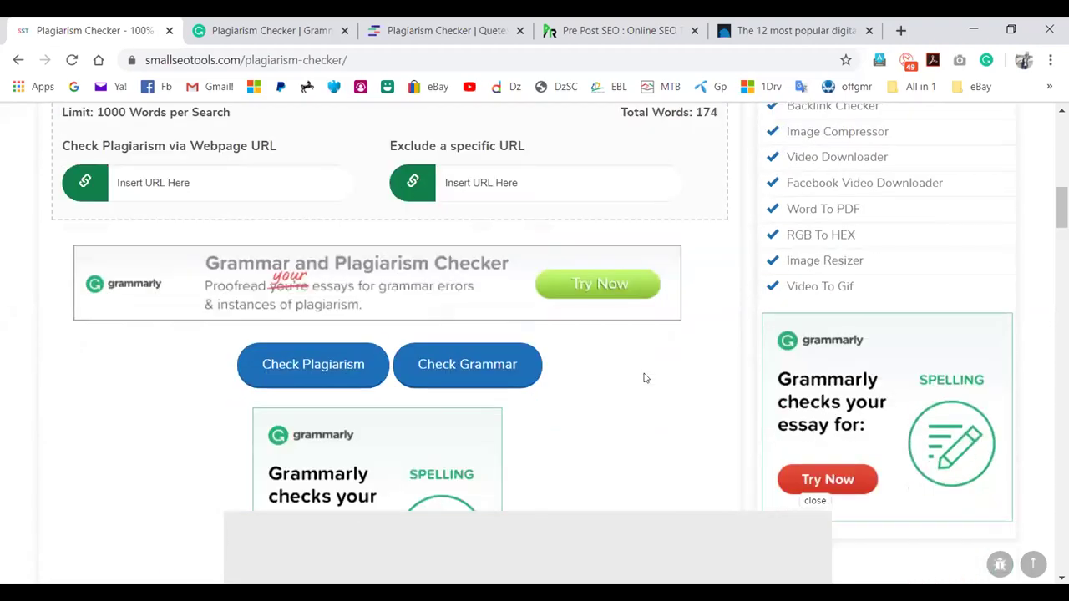
click(322, 365)
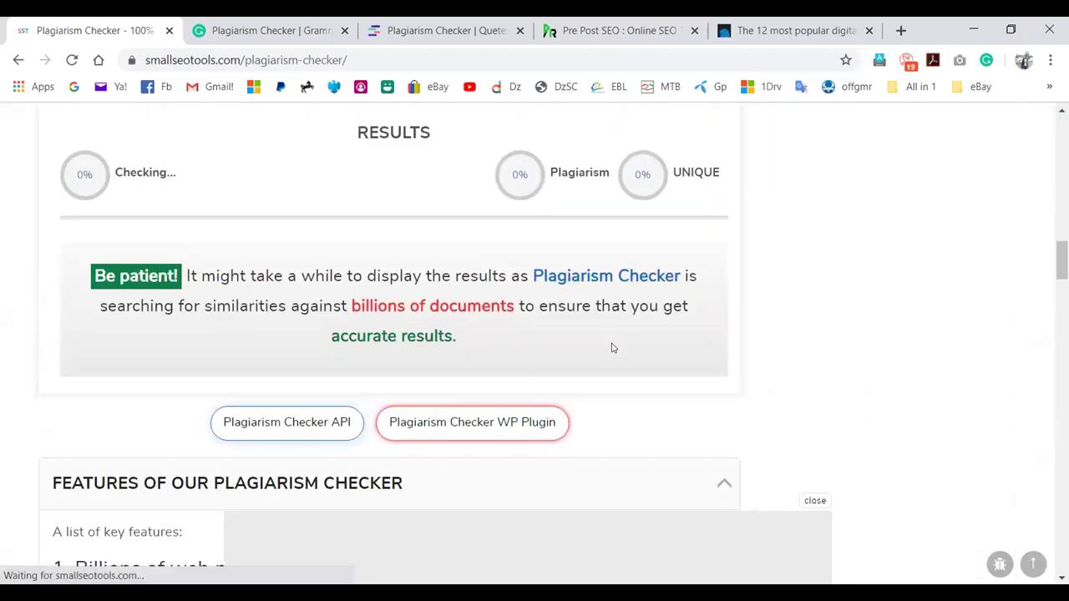
scroll(616, 347, up, 10)
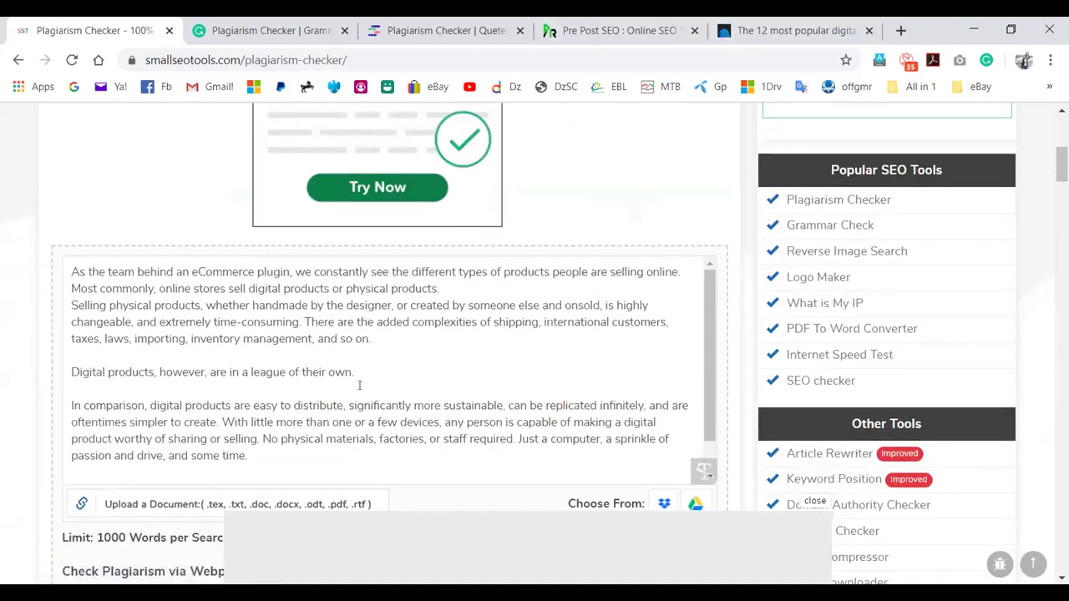
scroll(359, 385, down, 1)
scroll(582, 301, down, 3)
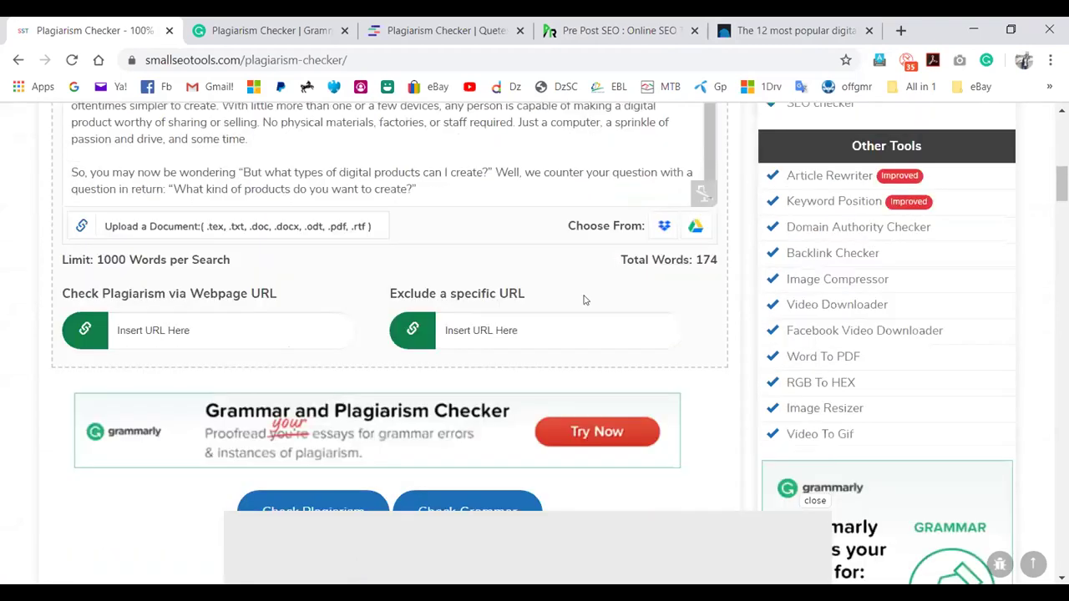
scroll(481, 287, down, 3)
scroll(479, 286, down, 2)
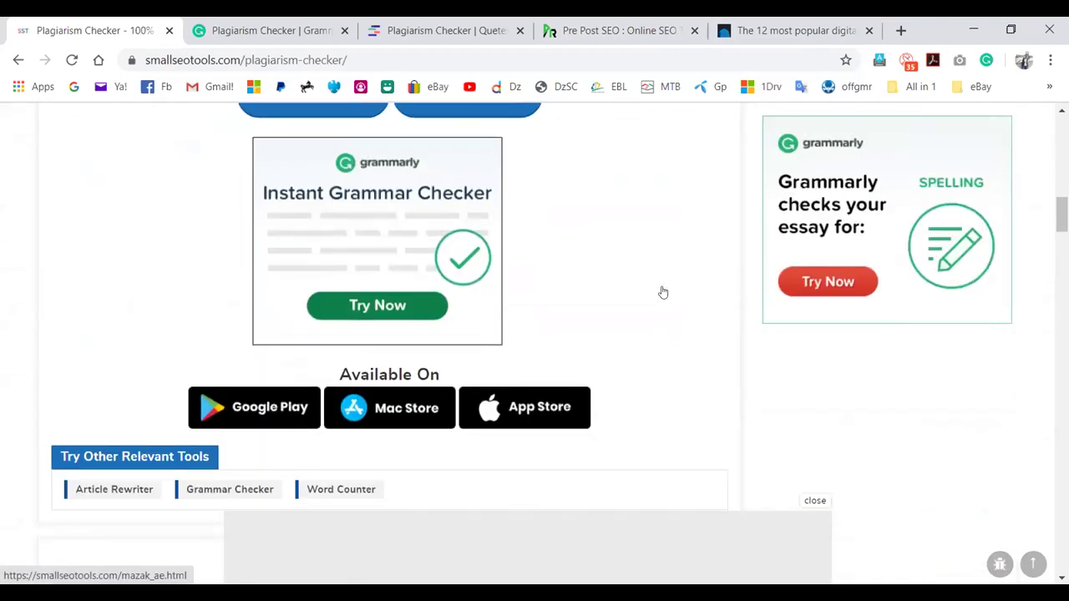
scroll(635, 296, down, 3)
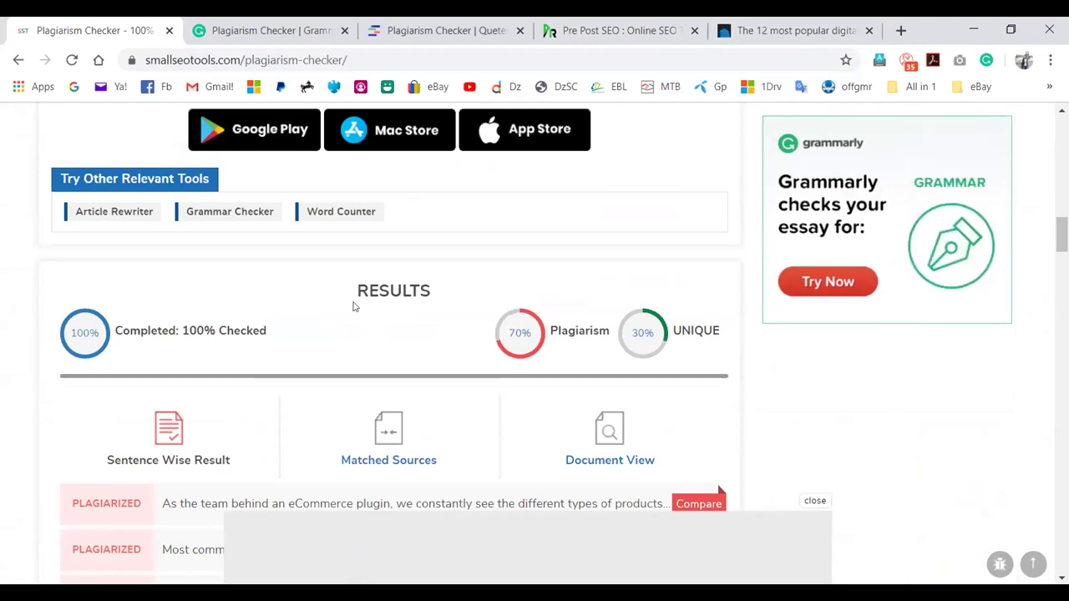
Examine the plagiarism and unique percentages, the sentence-wise results with their report options, and the checker's feature list
scroll(401, 303, down, 2)
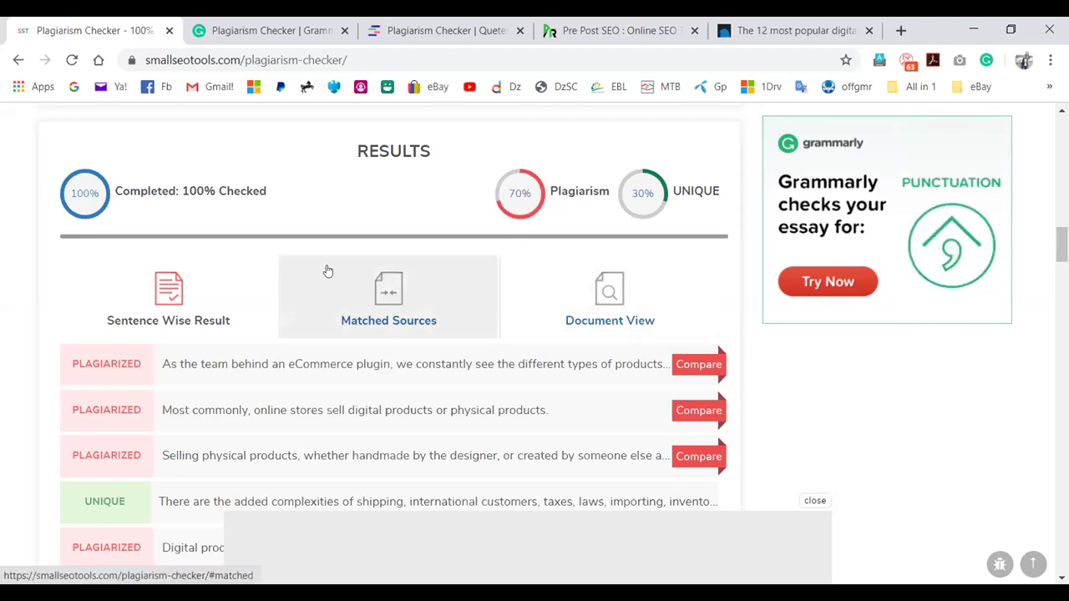
scroll(363, 315, down, 5)
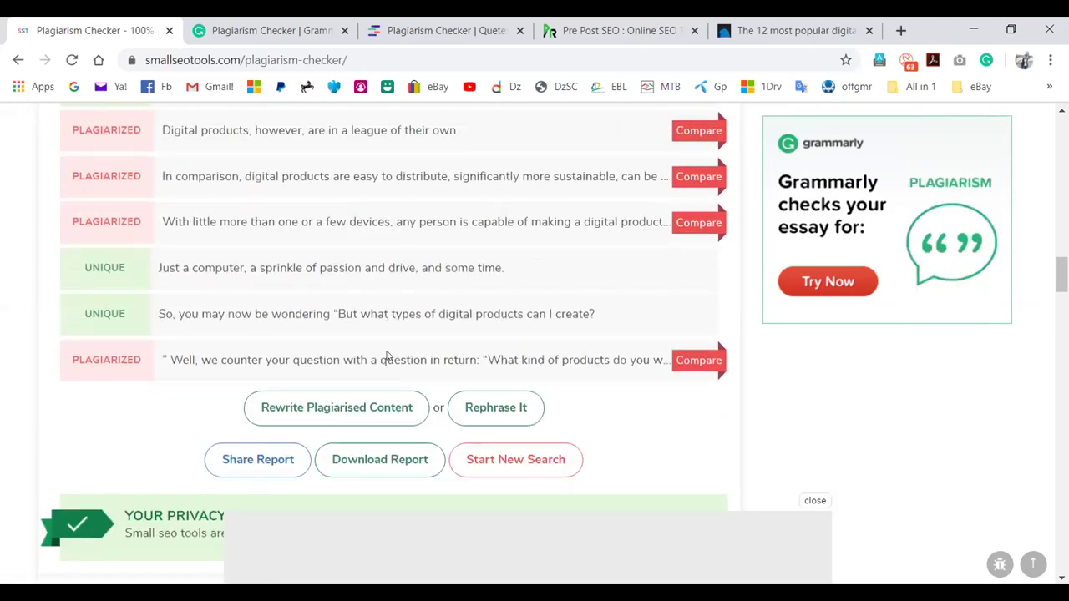
scroll(387, 357, up, 5)
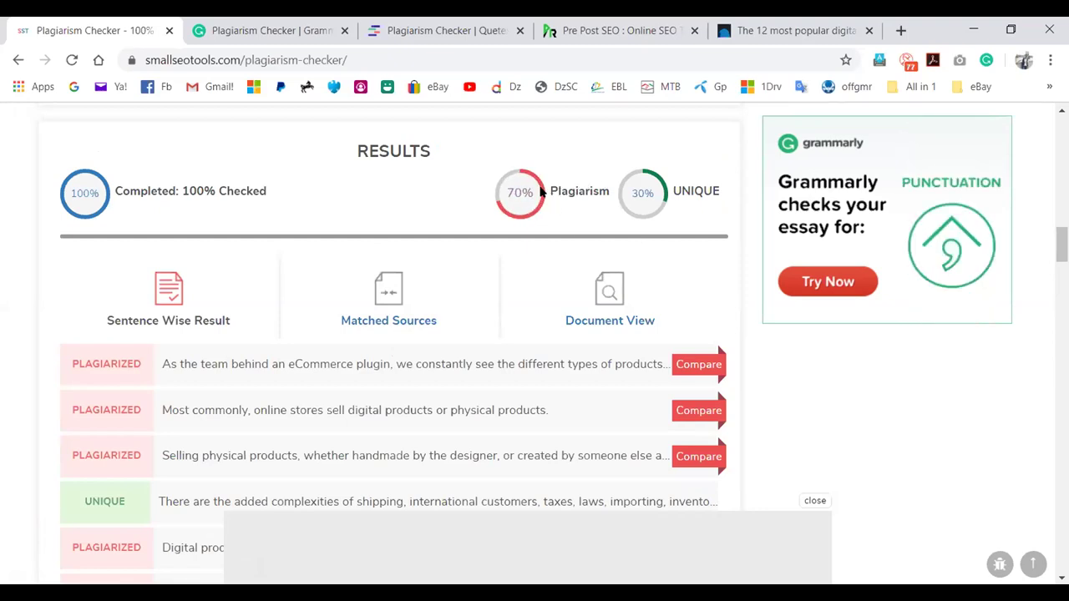
scroll(551, 288, down, 2)
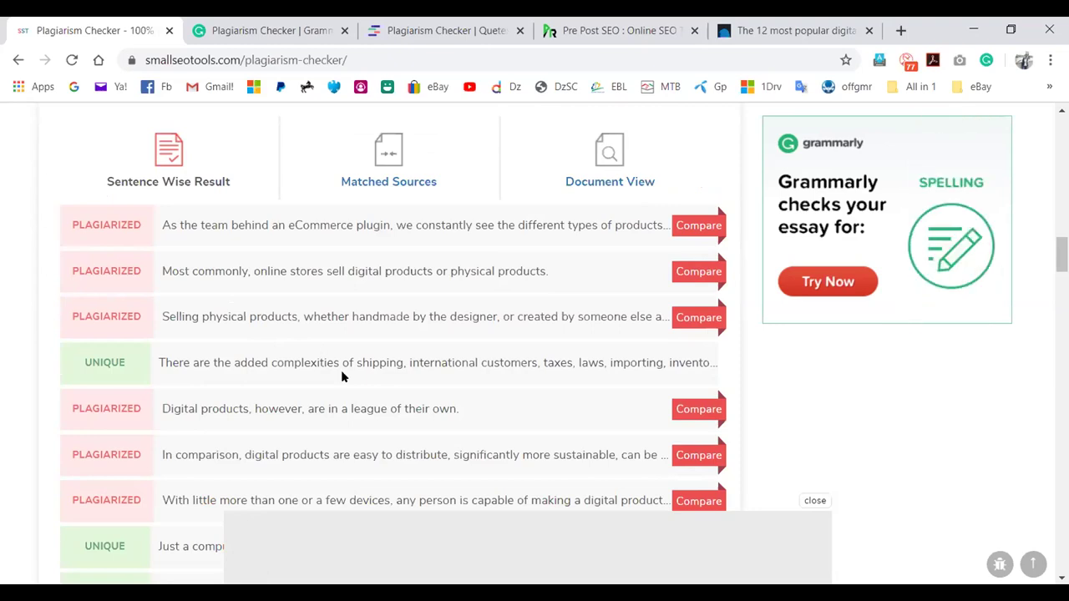
scroll(341, 370, down, 5)
scroll(501, 454, down, 5)
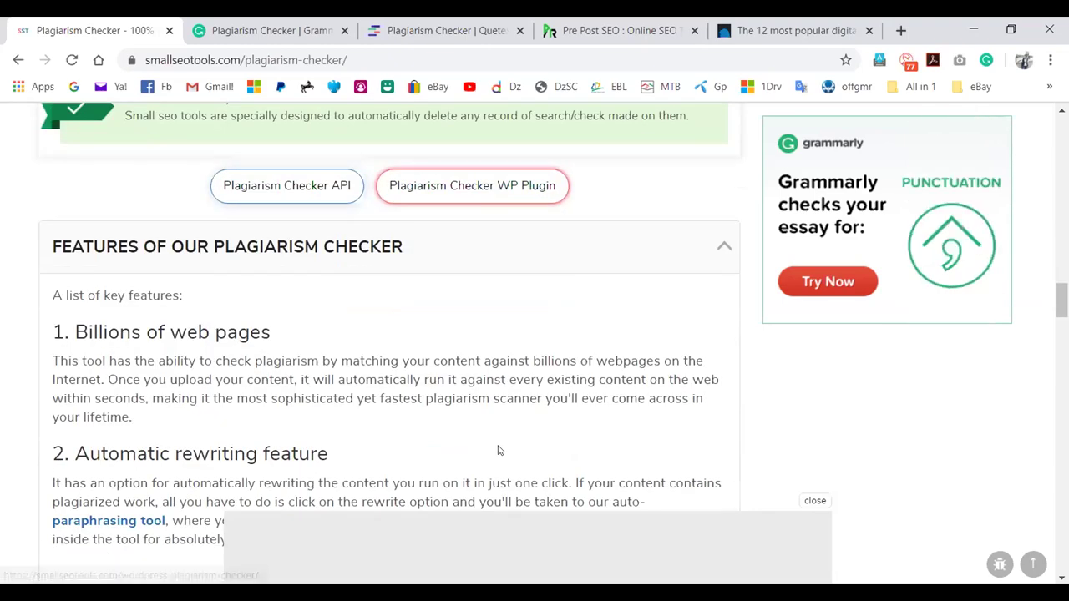
scroll(484, 438, up, 15)
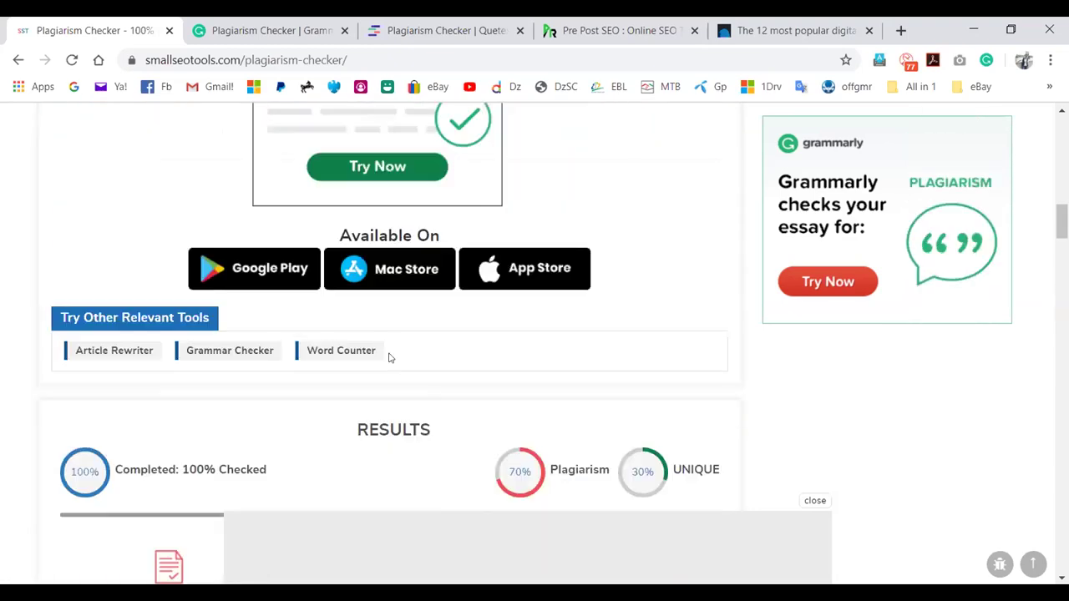
Show the matched sources of the plagiarism check and examine each source's link, similarity percentage and the report options
scroll(391, 368, down, 1)
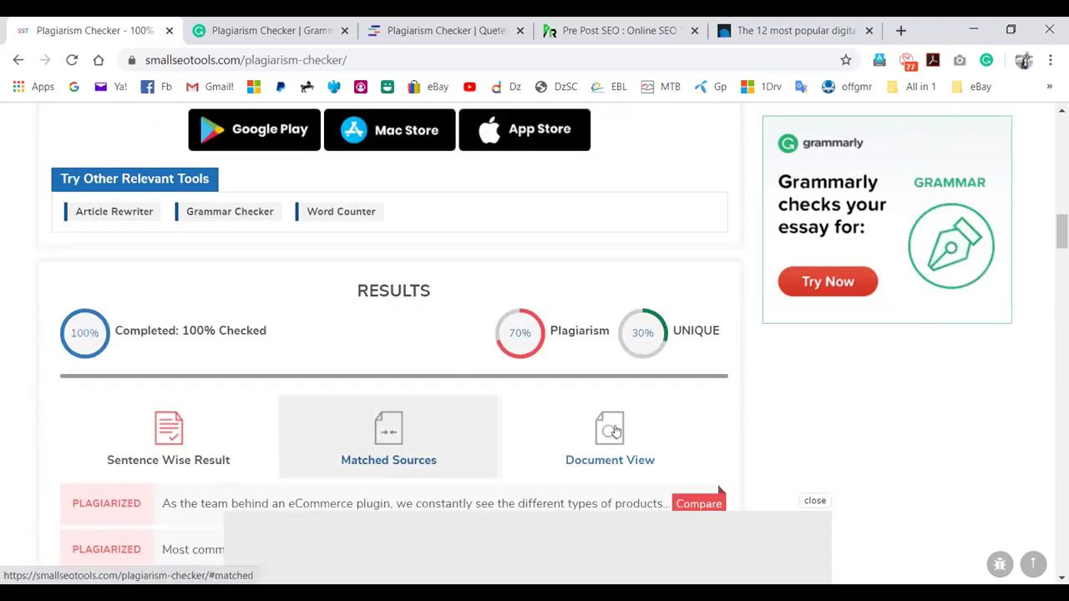
click(397, 426)
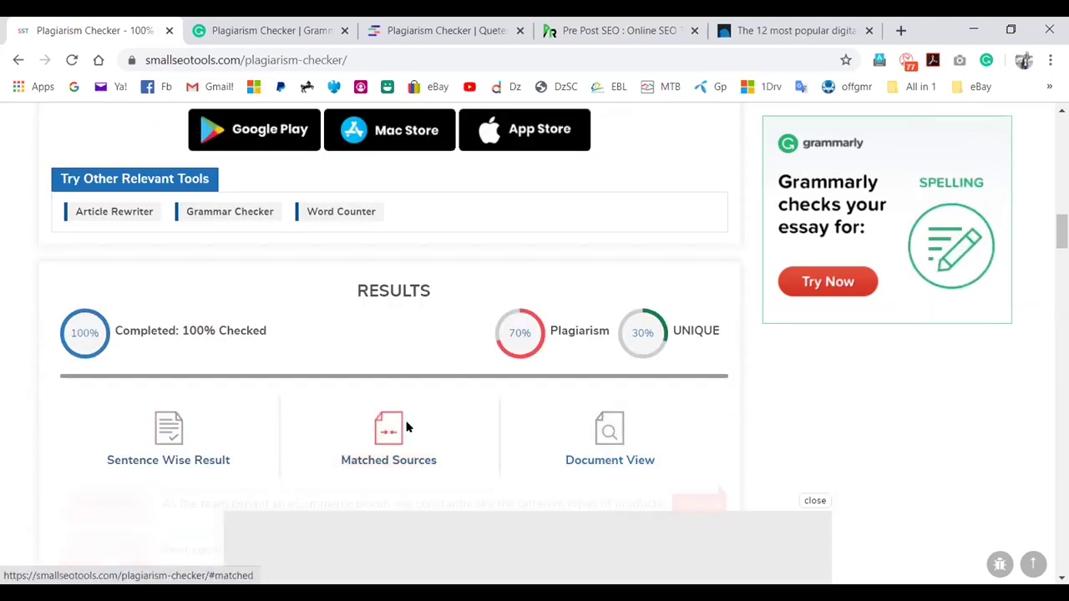
scroll(441, 392, down, 3)
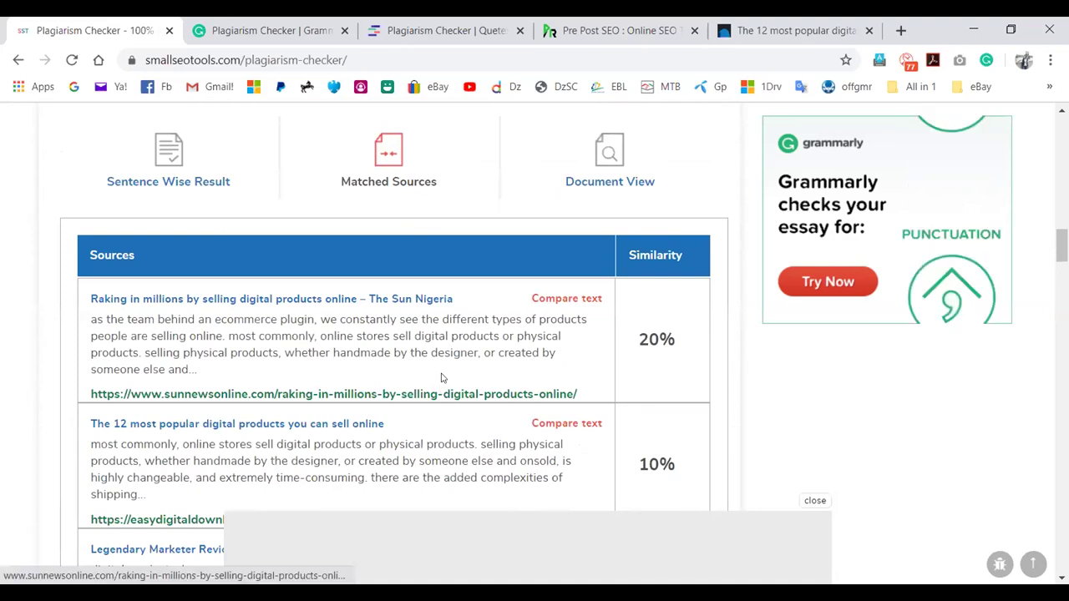
scroll(441, 378, down, 2)
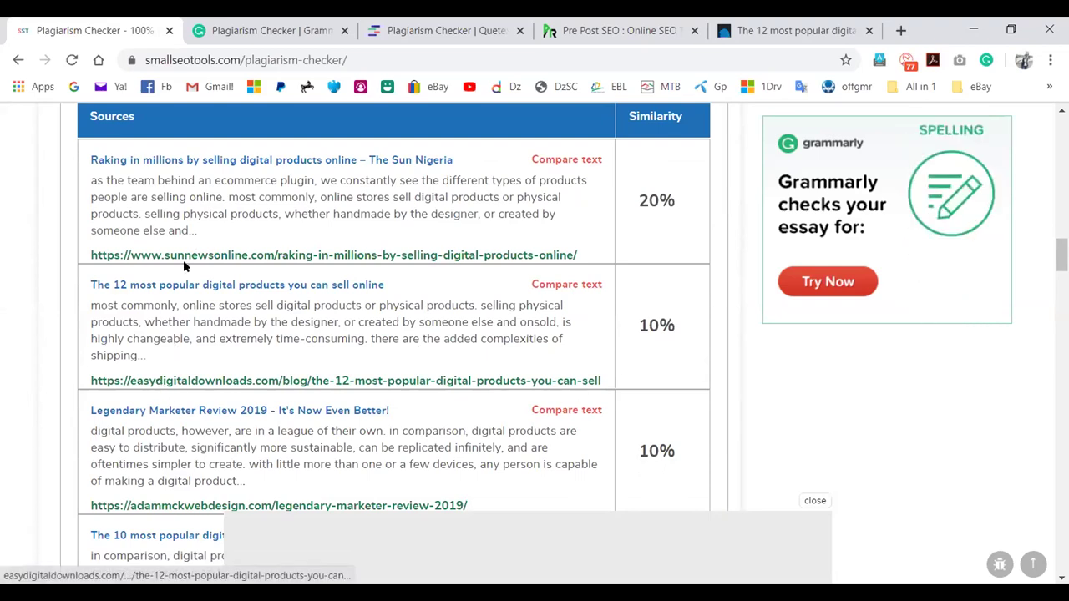
scroll(293, 397, down, 2)
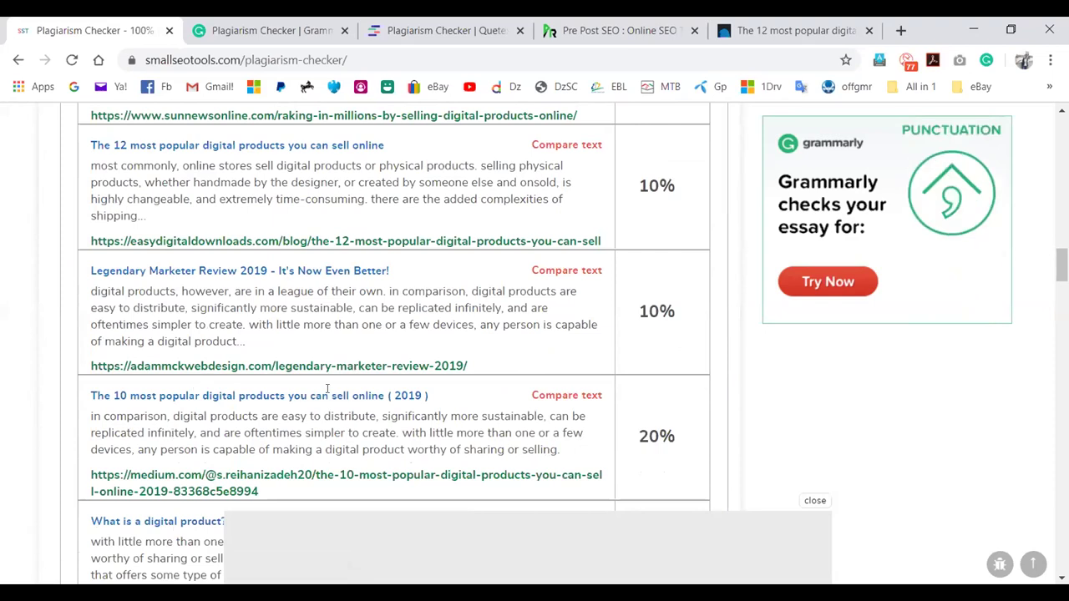
scroll(396, 404, down, 2)
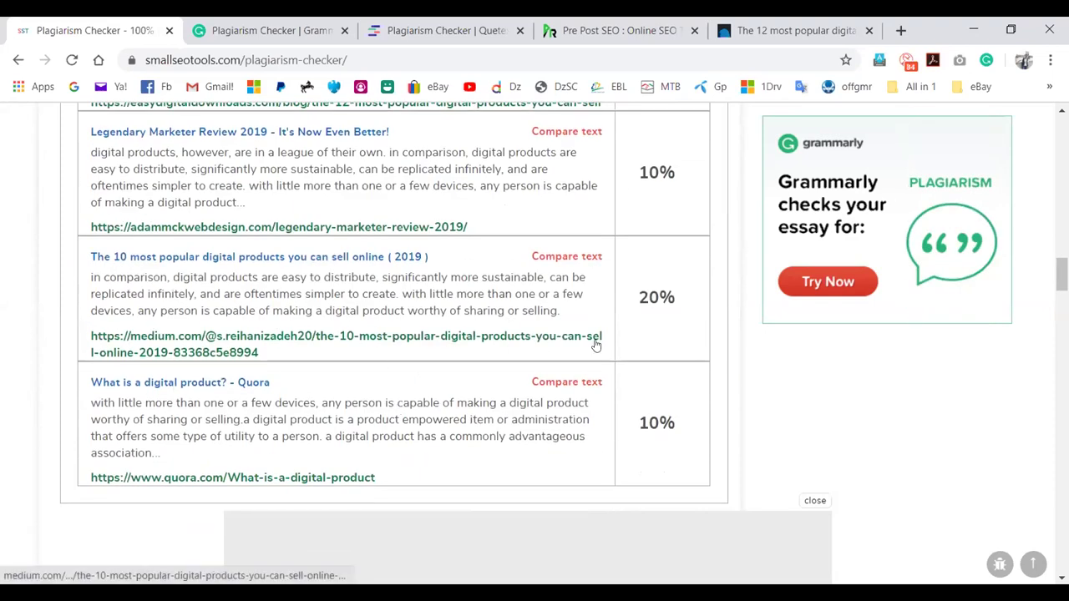
scroll(598, 347, down, 2)
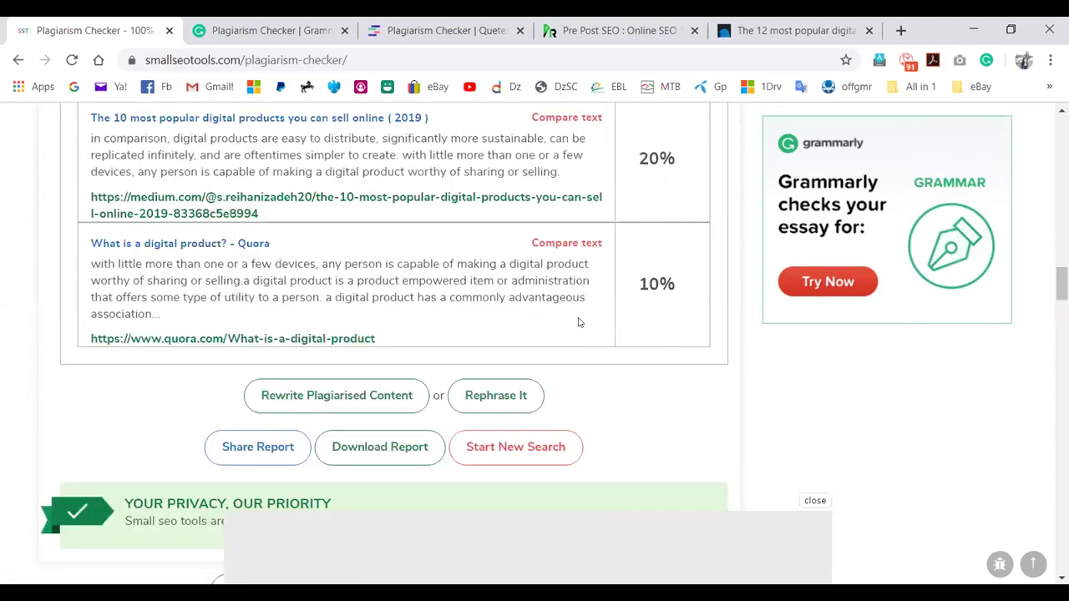
scroll(612, 400, down, 2)
scroll(612, 400, down, 4)
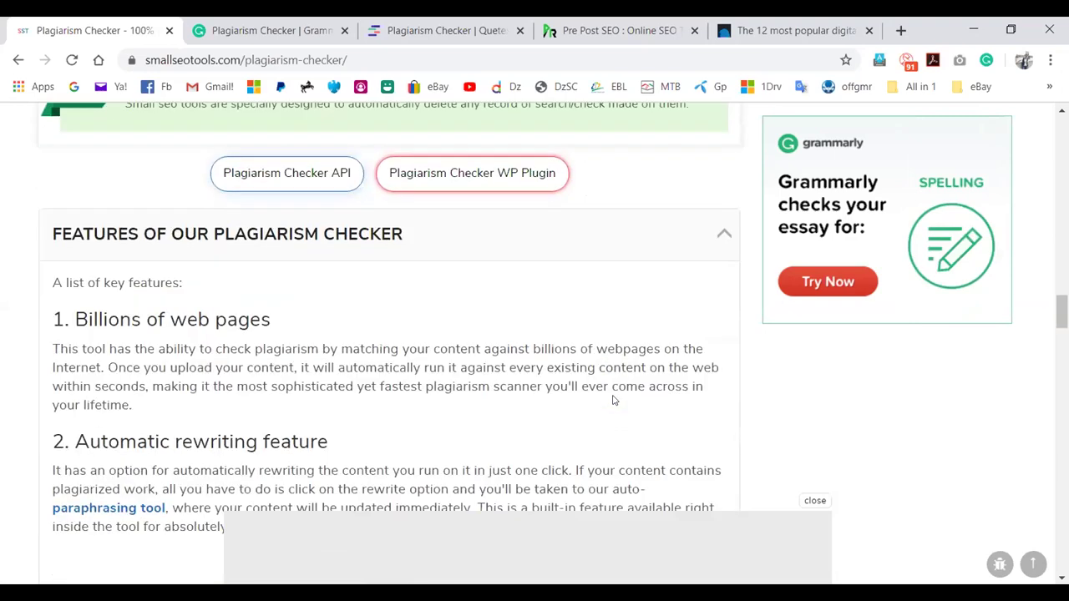
Review the checked text, word limit, URL options and check choices again, along with the overall results and matched sources
scroll(614, 402, up, 10)
scroll(614, 402, up, 10)
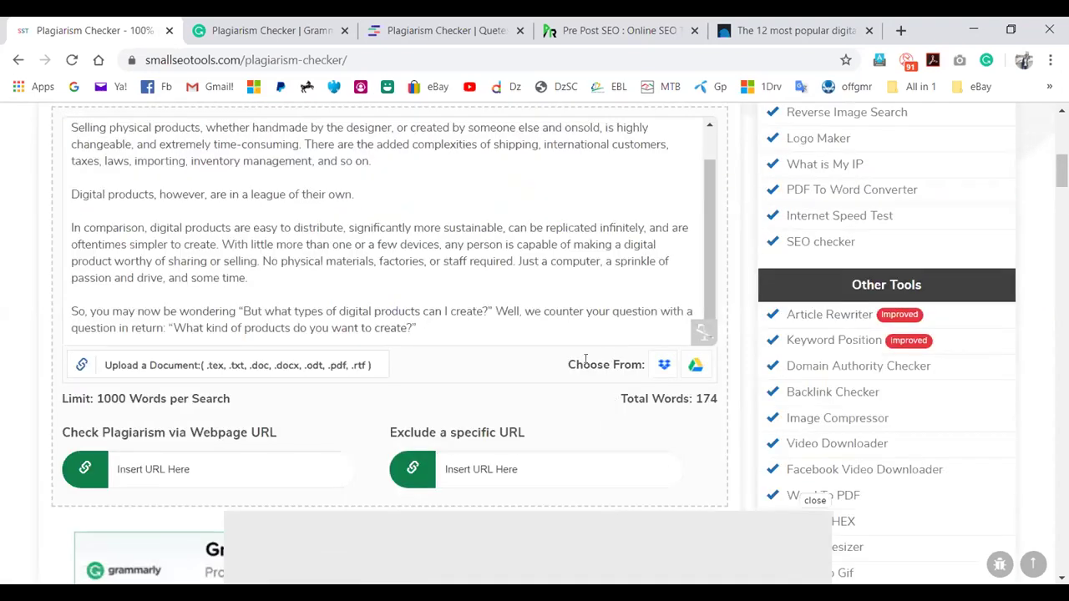
scroll(585, 359, down, 5)
scroll(585, 359, up, 8)
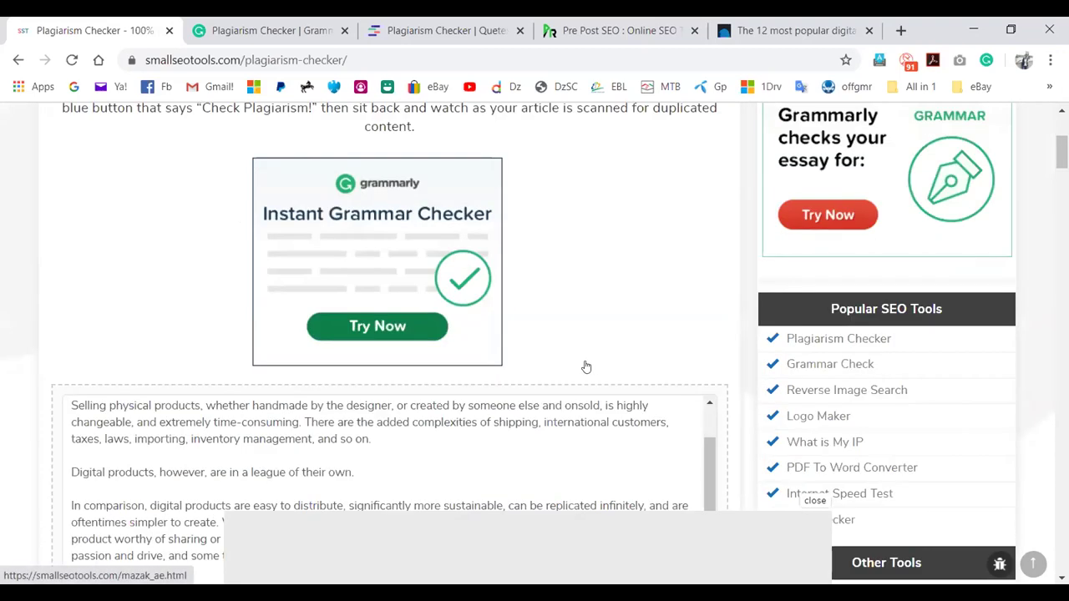
scroll(586, 366, down, 2)
scroll(584, 359, down, 2)
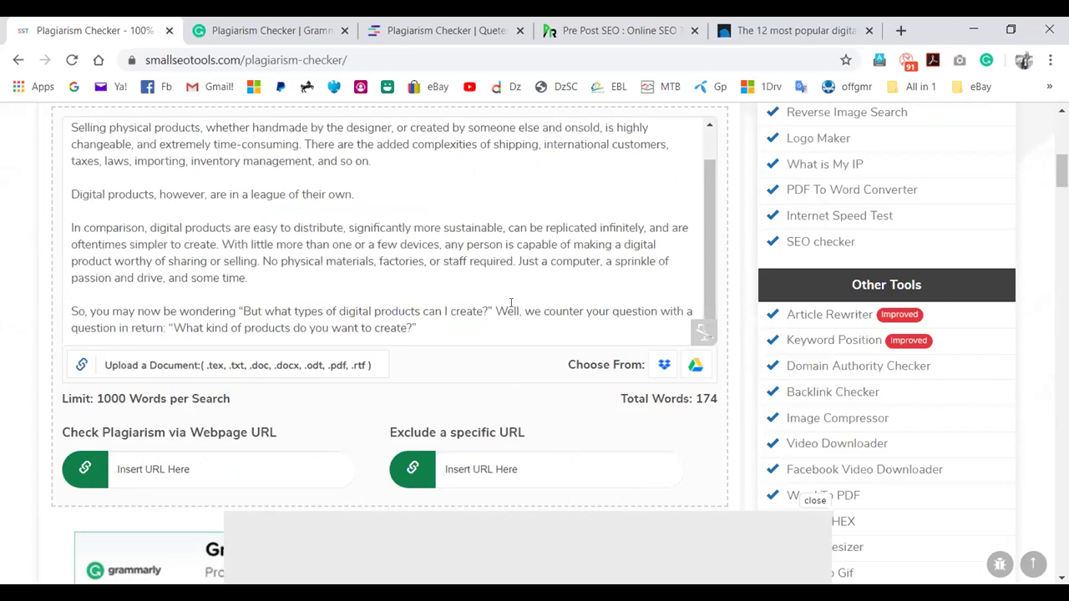
scroll(511, 302, down, 3)
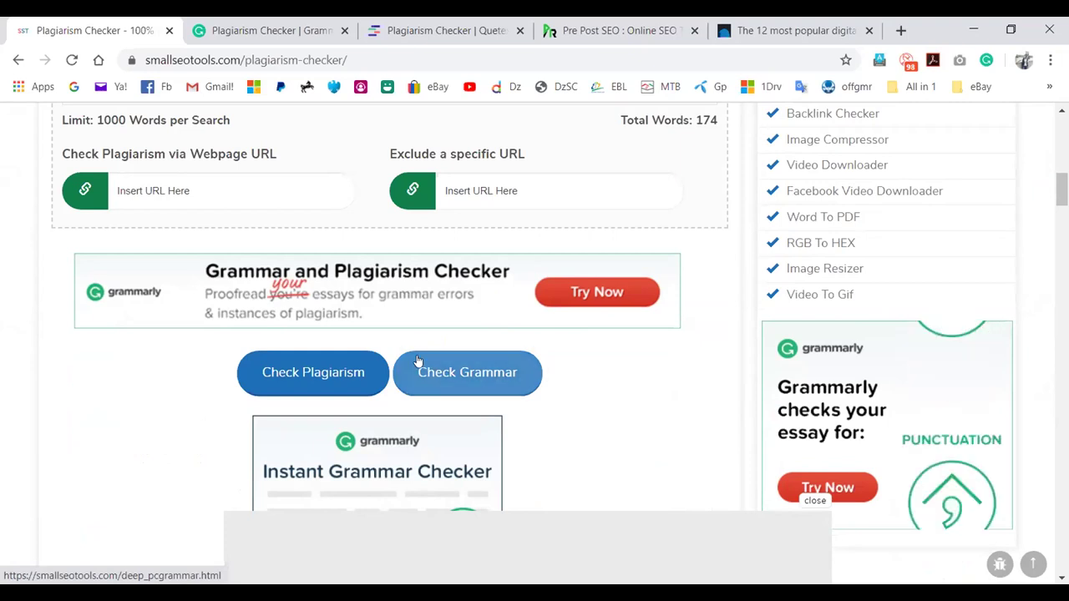
scroll(453, 451, down, 3)
scroll(453, 451, down, 6)
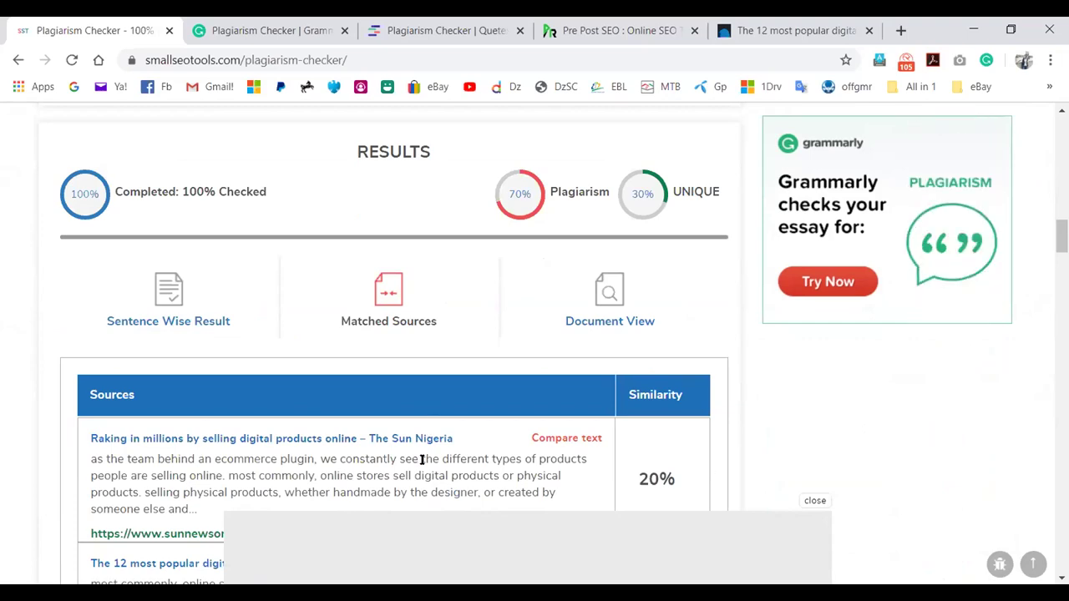
scroll(399, 432, down, 2)
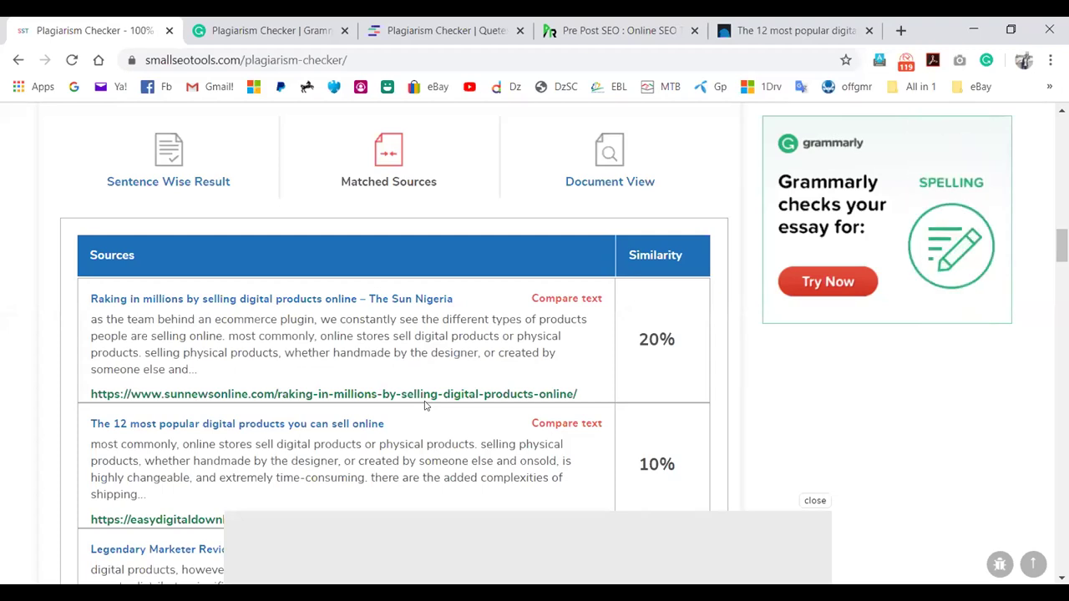
scroll(318, 396, up, 15)
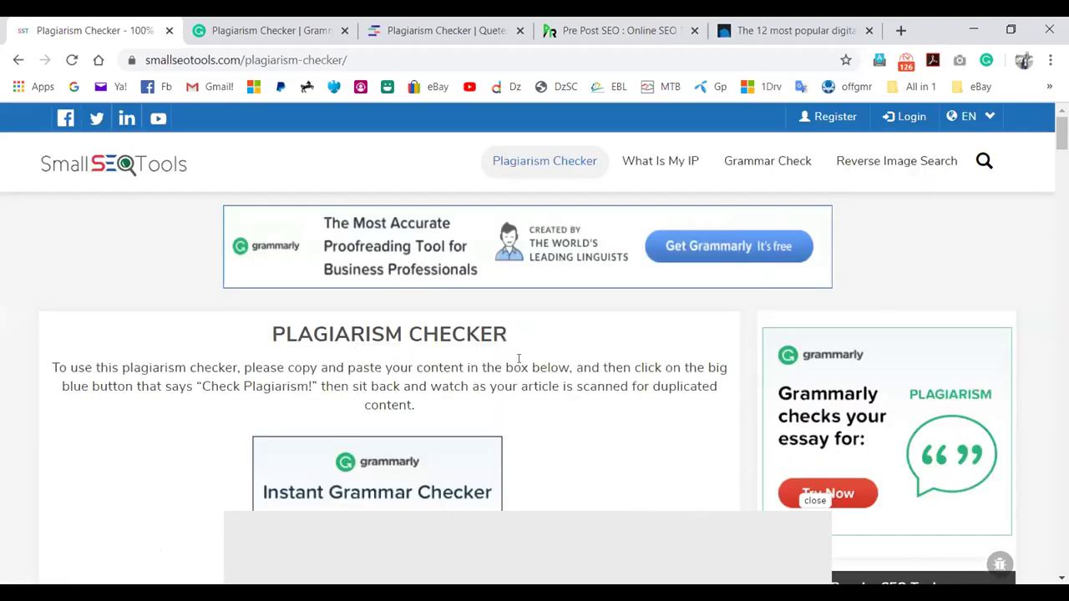
Copy the text of the source article's eBooks and Software sections, from "eBooks have been" through "A more detailed post is over here."
click(763, 29)
click(451, 306)
scroll(451, 305, down, 5)
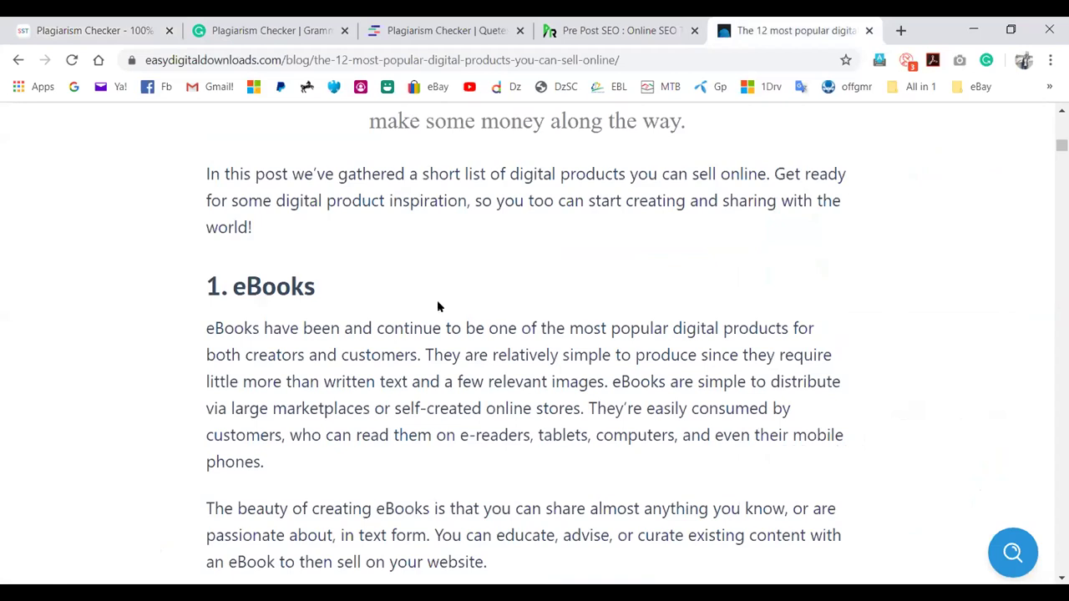
scroll(437, 307, down, 2)
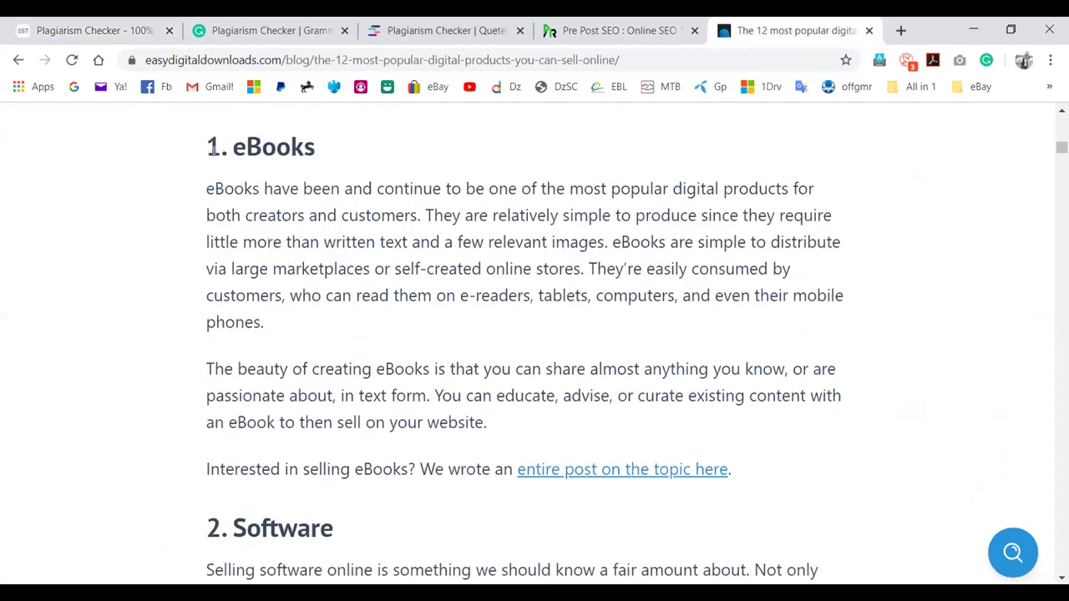
drag(642, 424, 717, 520)
drag(710, 320, 821, 338)
right_click(821, 339)
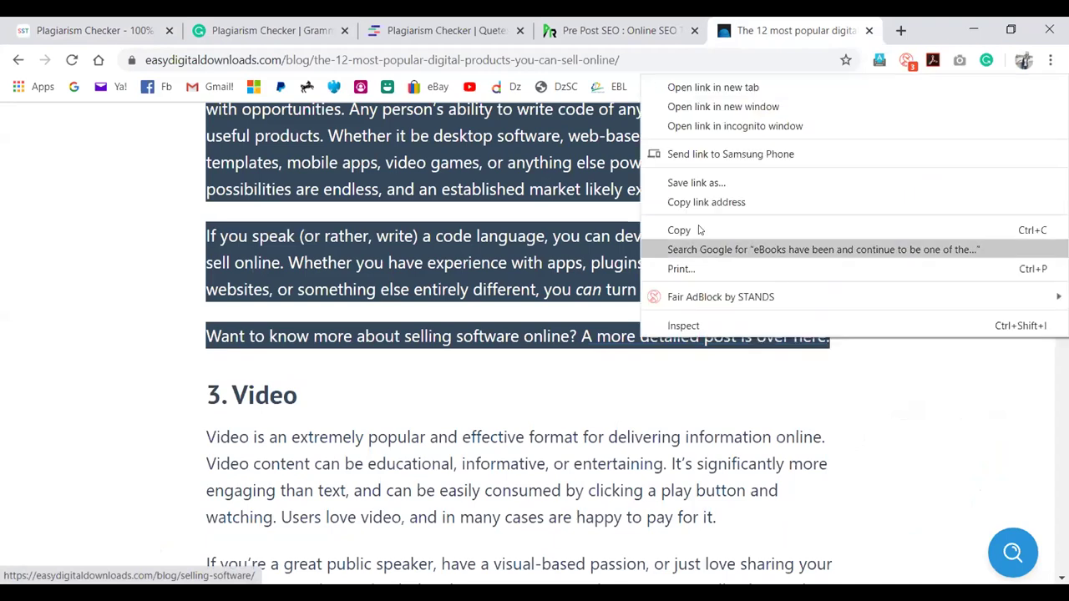
click(673, 229)
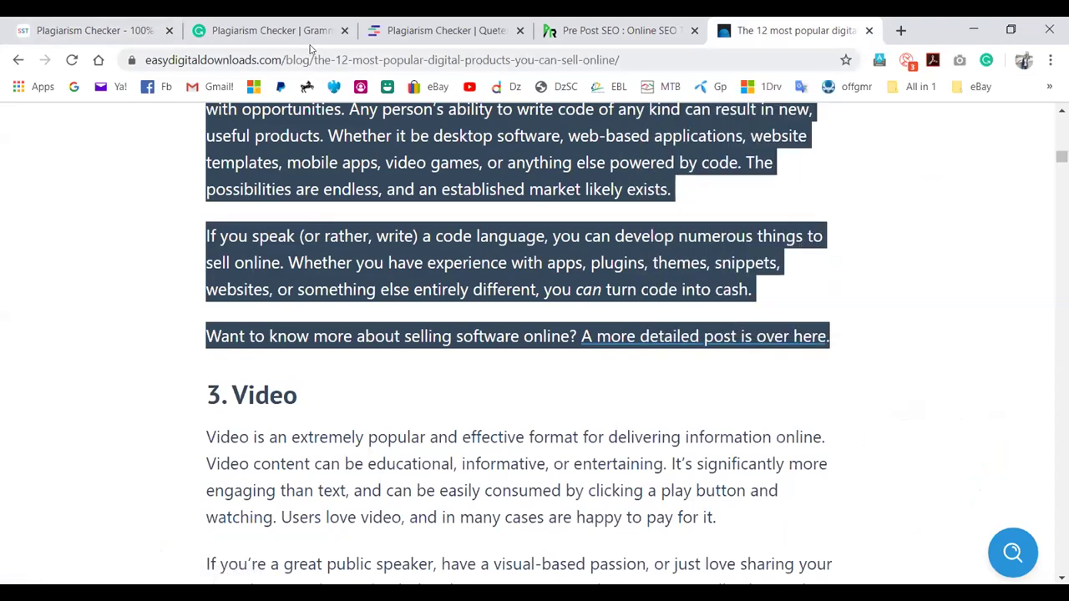
Return to the SmallSEOTools plagiarism checker and launch its Check Grammar option
click(92, 30)
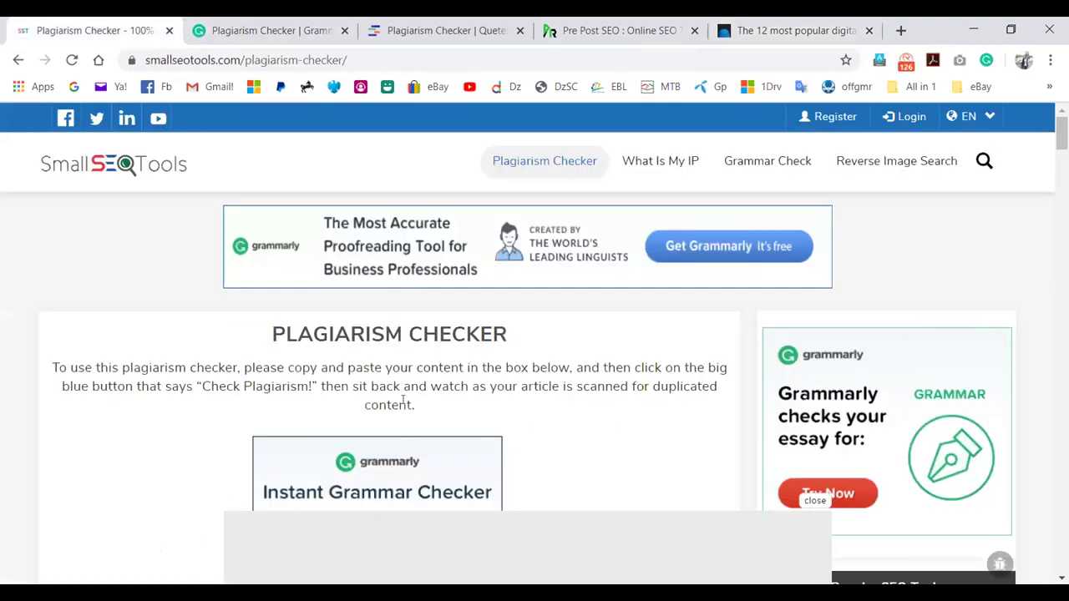
scroll(408, 406, down, 7)
scroll(409, 405, down, 3)
scroll(408, 406, up, 3)
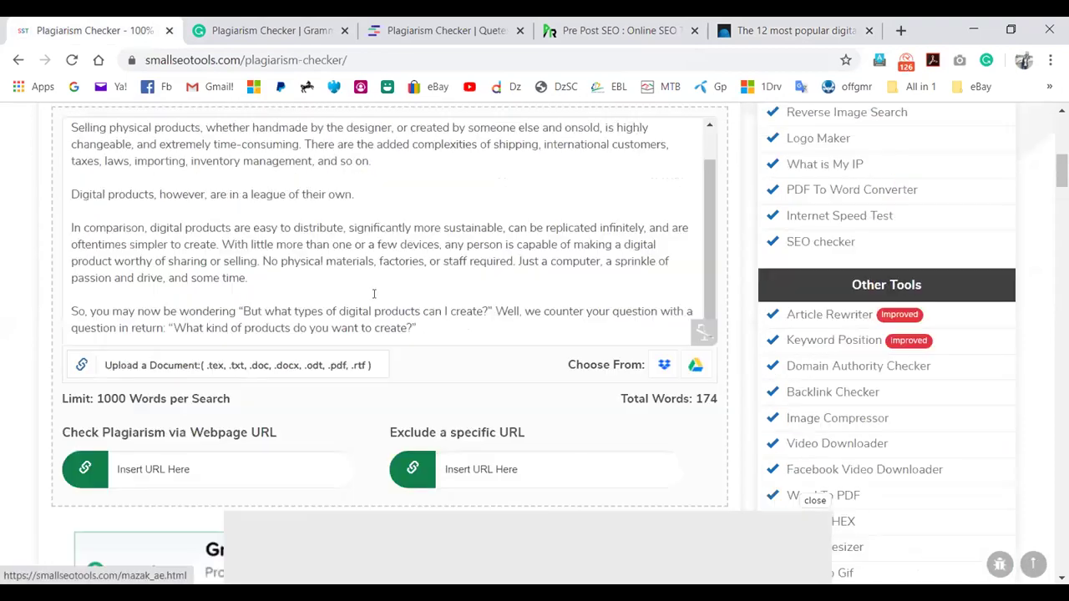
scroll(377, 297, down, 1)
scroll(380, 305, down, 4)
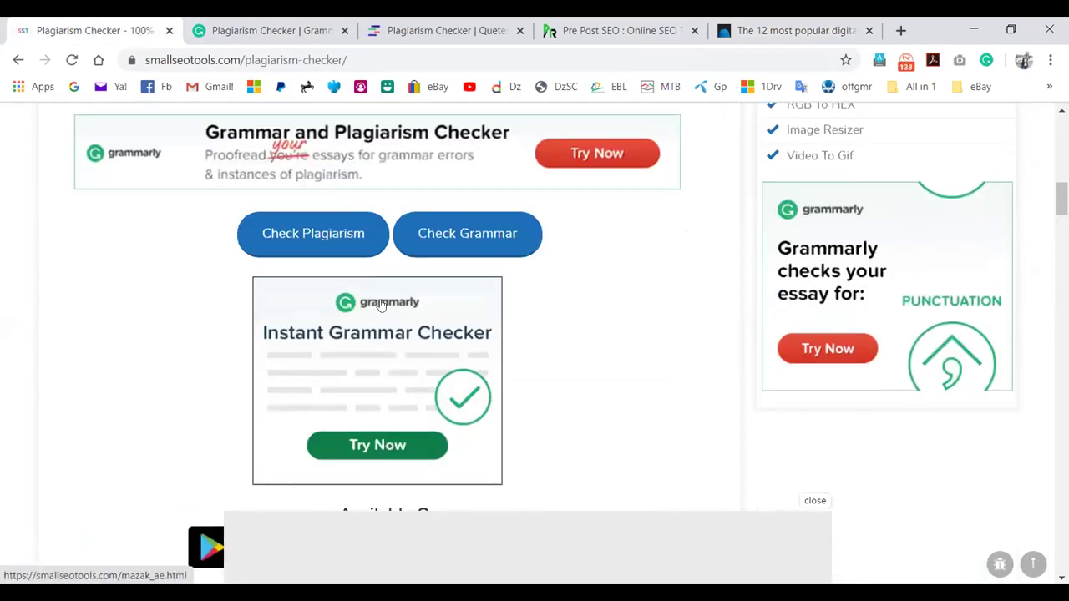
scroll(303, 134, up, 8)
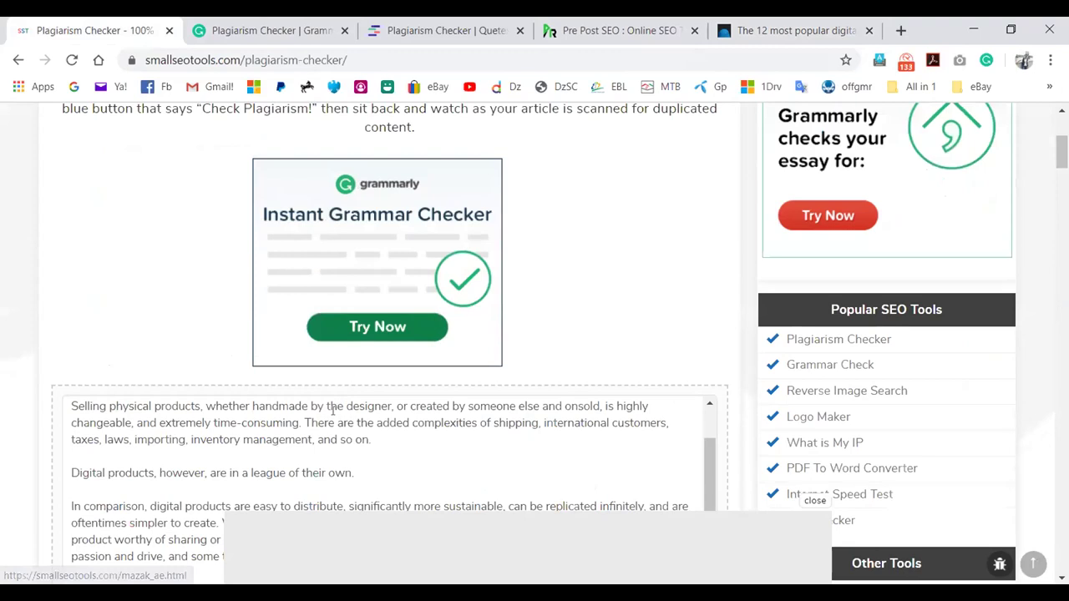
scroll(334, 401, down, 6)
scroll(388, 308, up, 4)
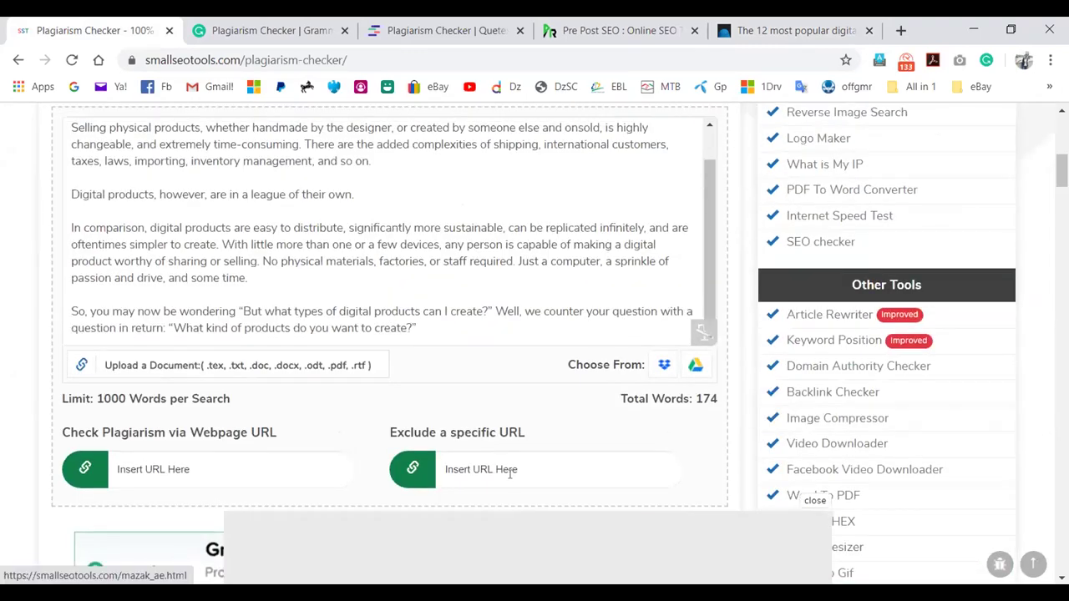
scroll(512, 481, down, 2)
scroll(465, 487, down, 3)
click(465, 236)
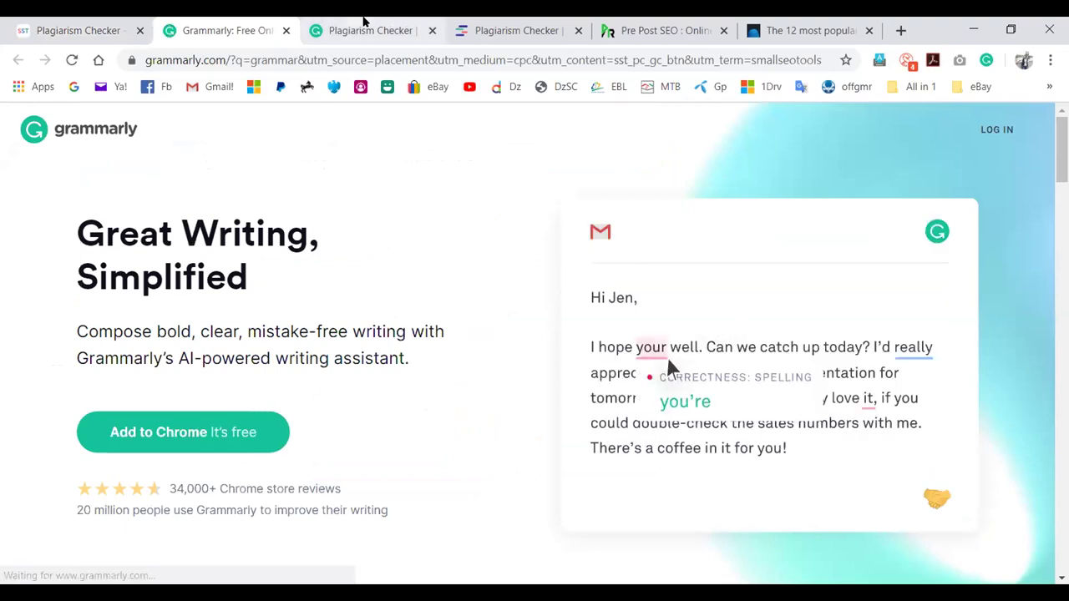
Examine Grammarly's home page, including its tone feature, supported sites, writing help, testimonials and Chrome extension offer
scroll(392, 203, down, 5)
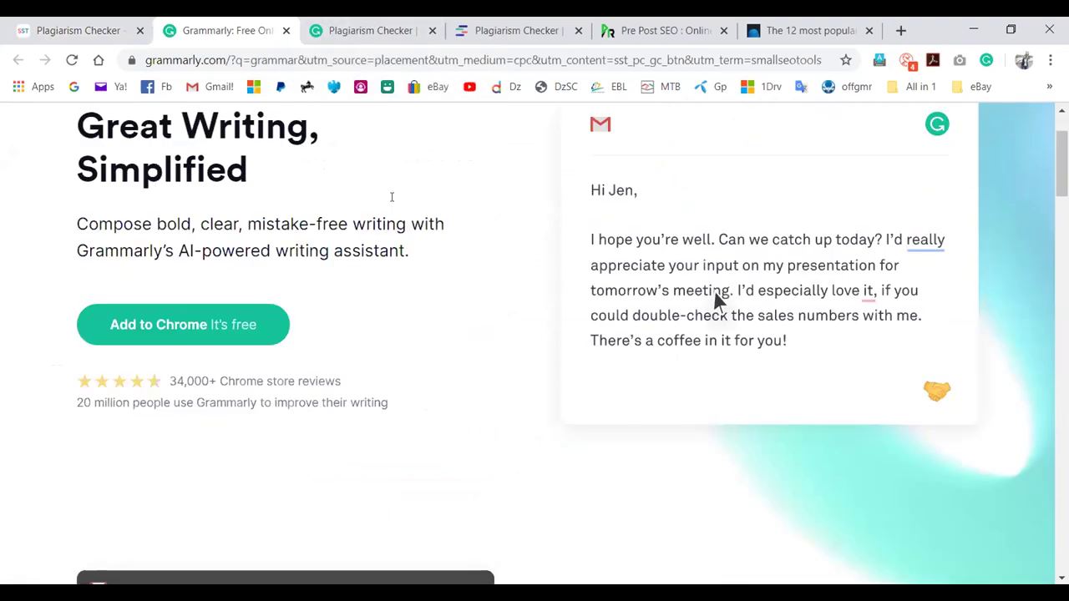
scroll(380, 196, down, 3)
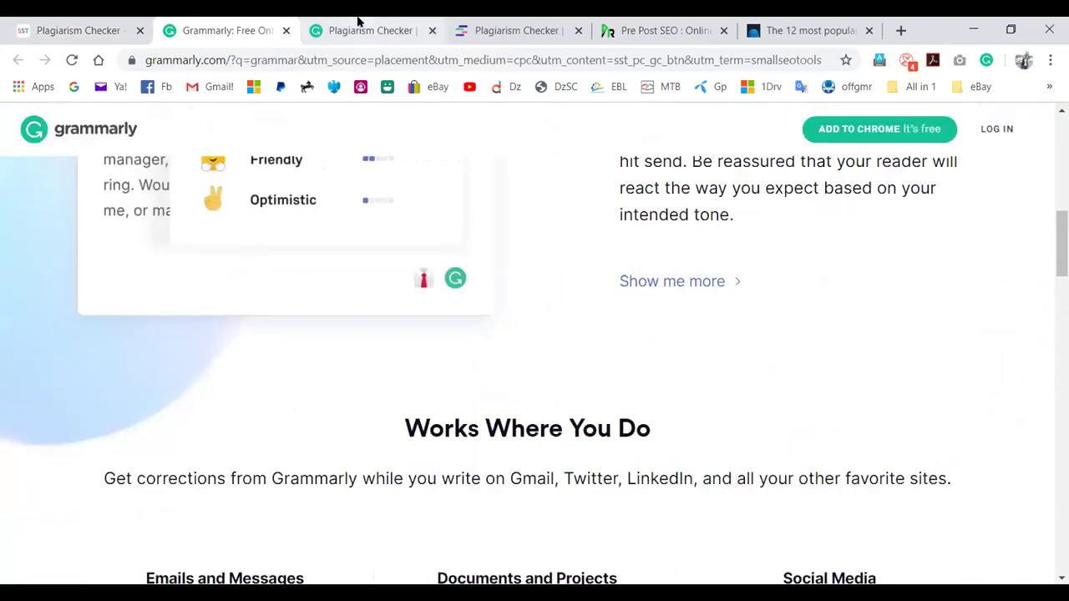
scroll(456, 348, down, 6)
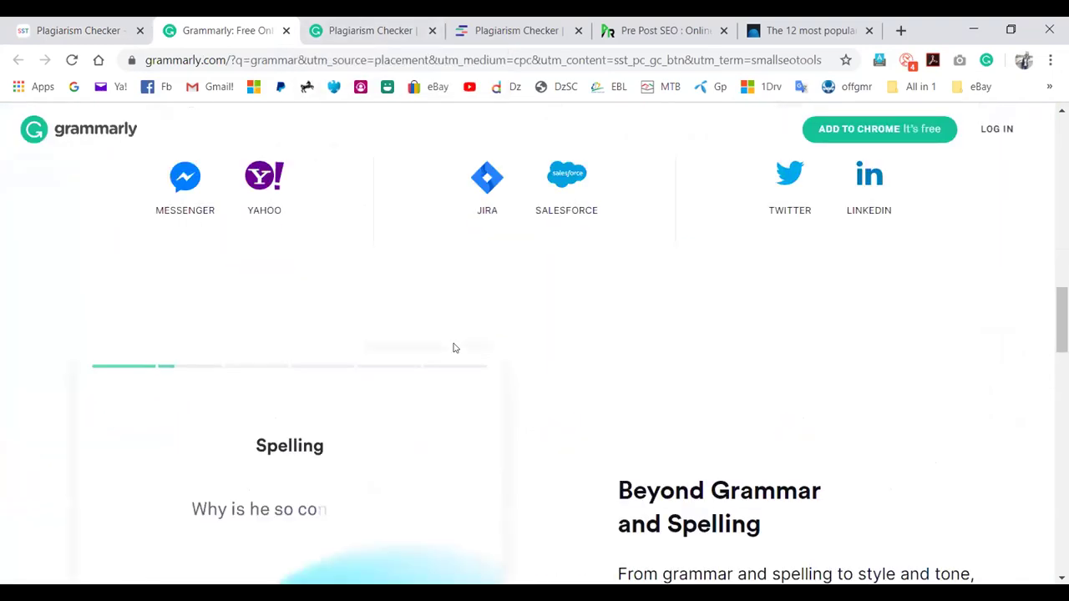
scroll(456, 349, down, 3)
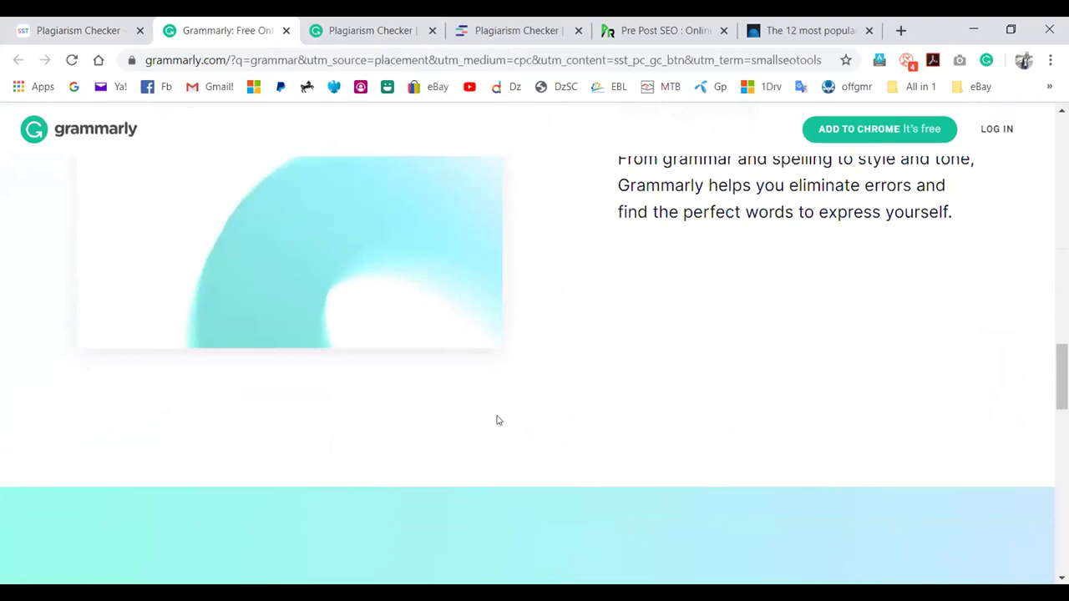
scroll(496, 420, down, 5)
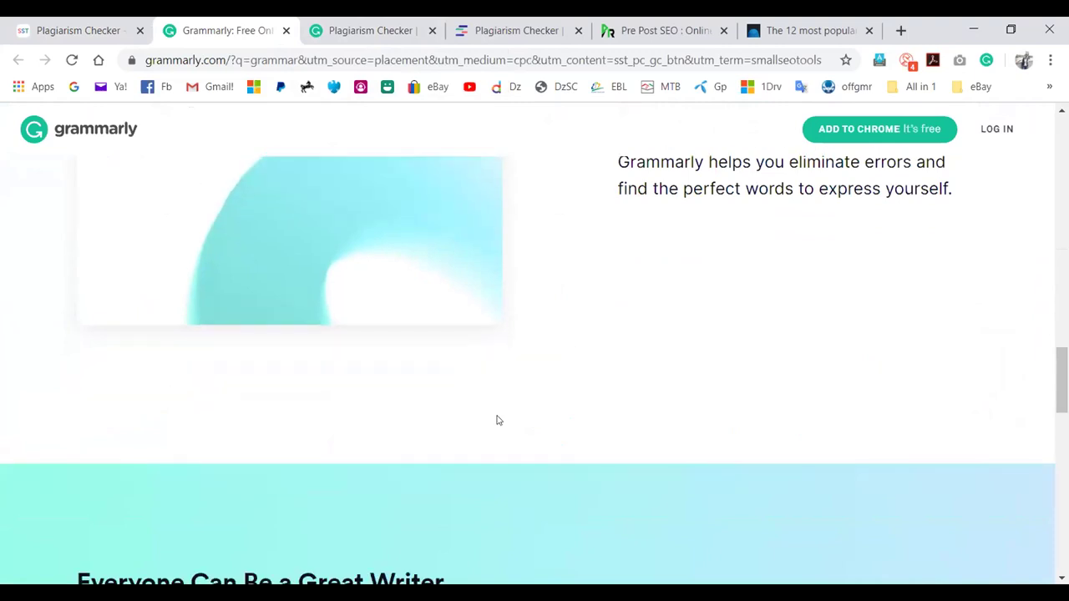
scroll(496, 420, down, 2)
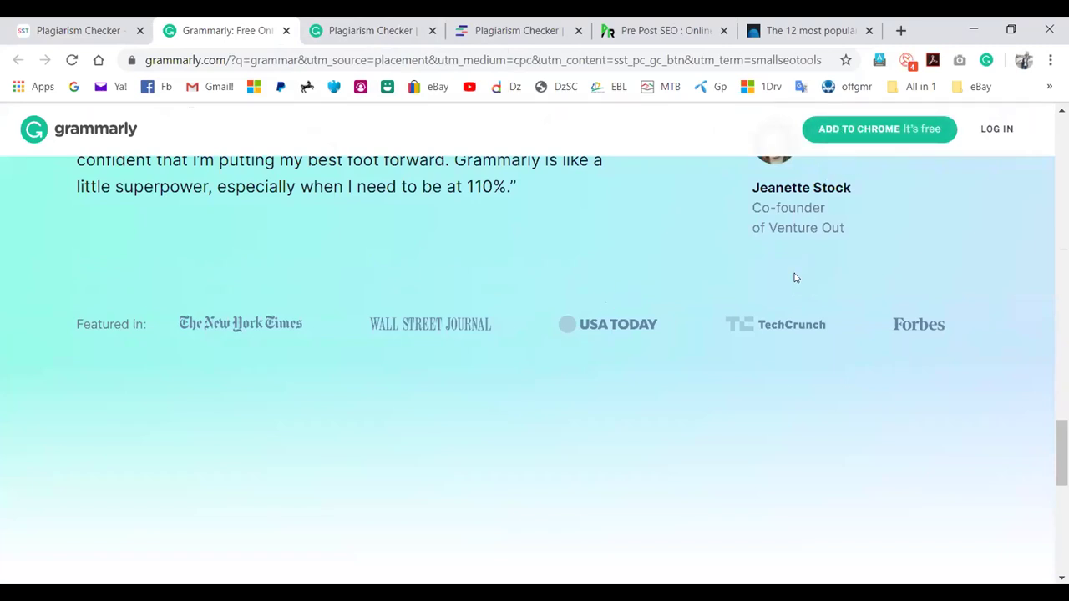
scroll(677, 303, down, 5)
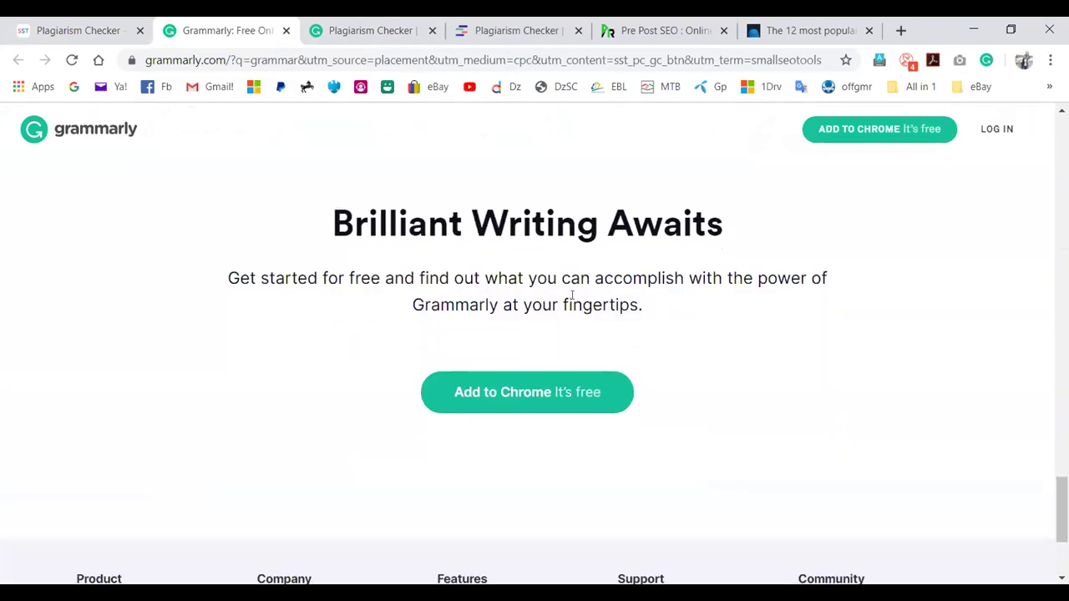
Switch to Grammarly's Plagiarism Checker page and look over its plagiarism checking and writing enhancement descriptions
click(346, 26)
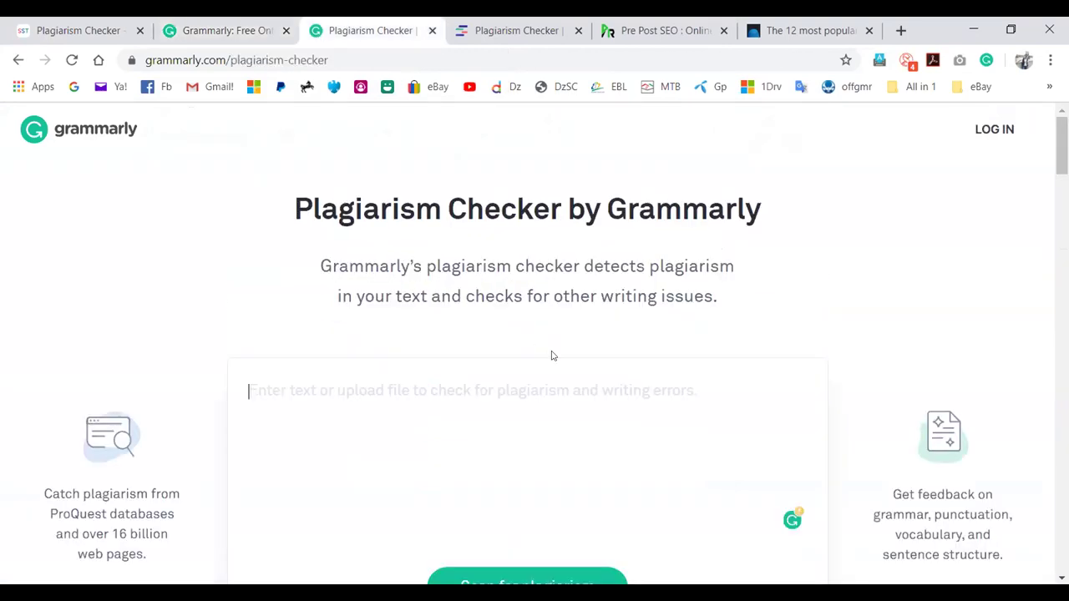
scroll(551, 356, down, 6)
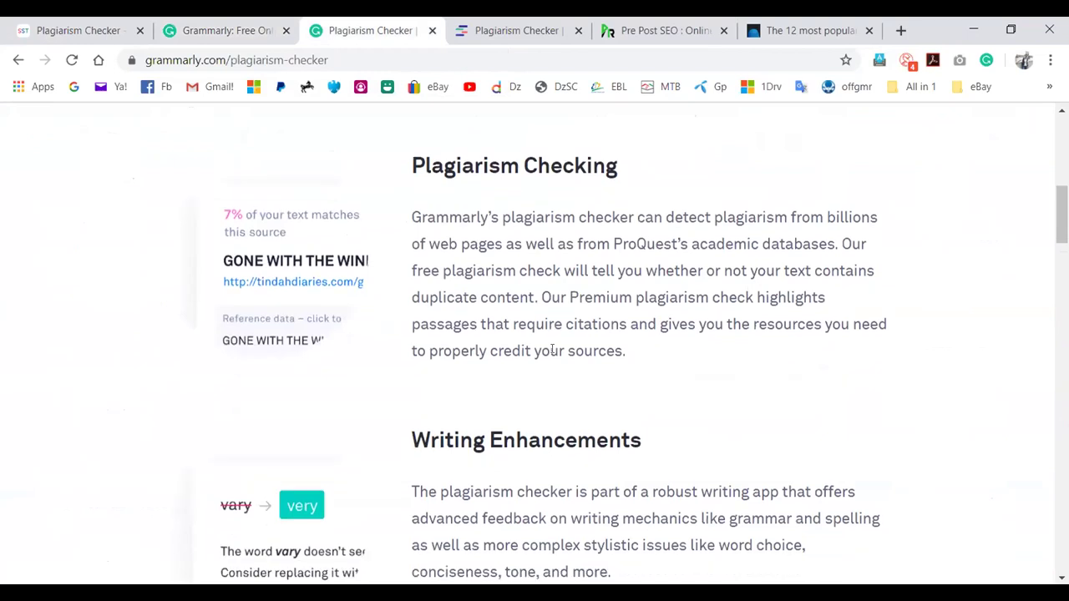
scroll(203, 123, up, 15)
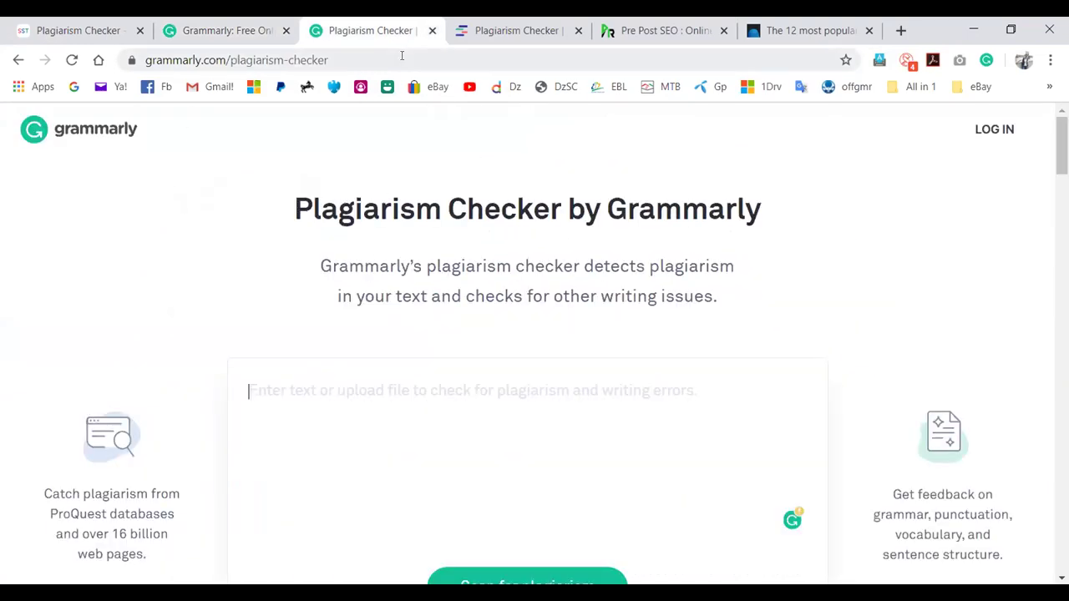
Return to Grammarly's home page and look over its closing Chrome offer, footer links and writing feature sections
click(209, 29)
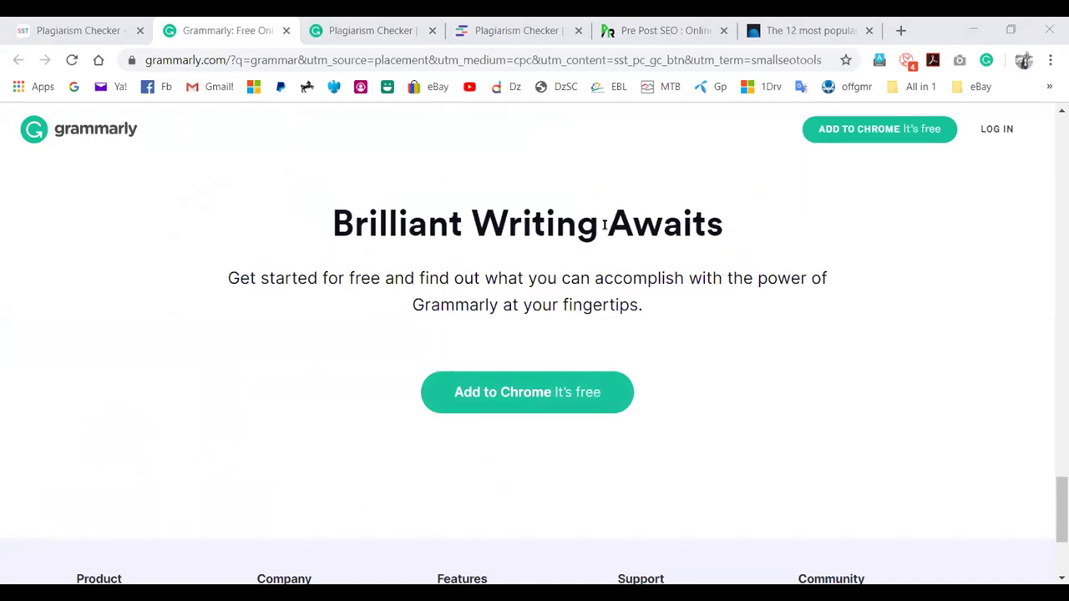
scroll(604, 224, down, 3)
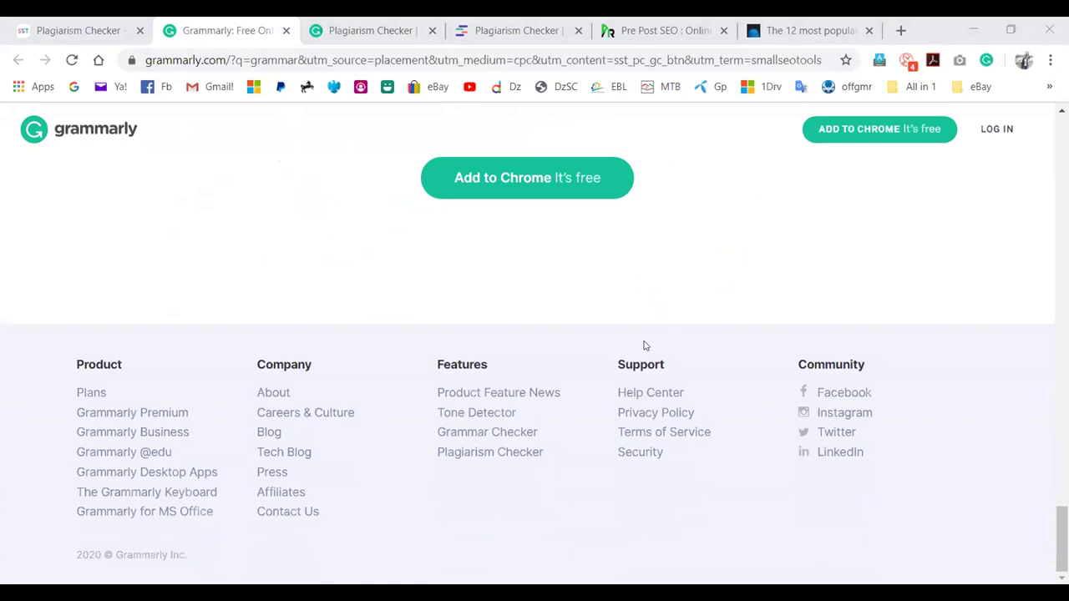
scroll(643, 345, up, 2)
scroll(643, 345, up, 2)
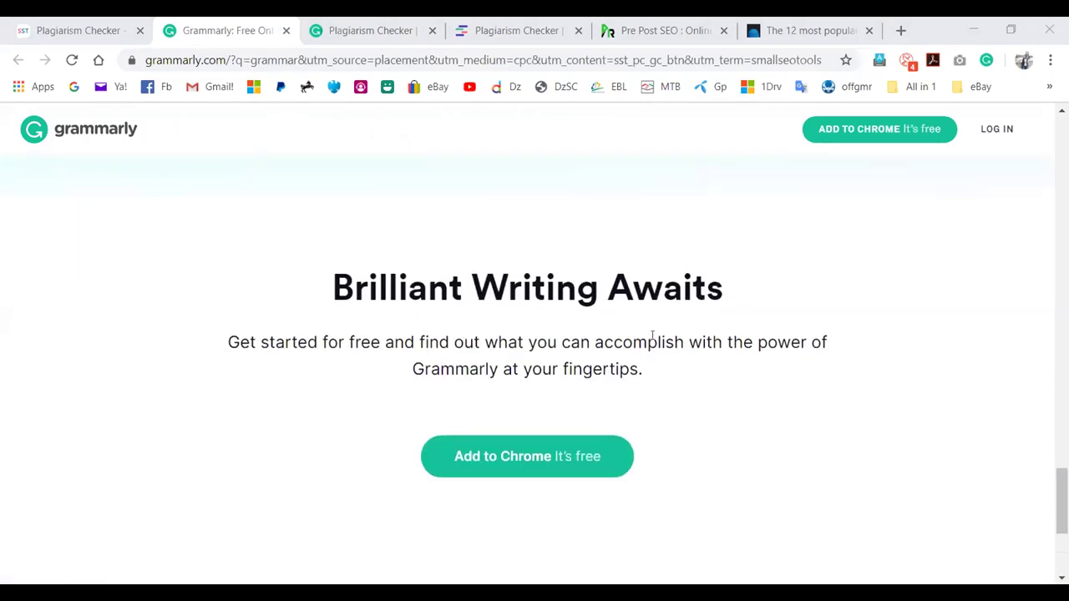
scroll(652, 335, up, 8)
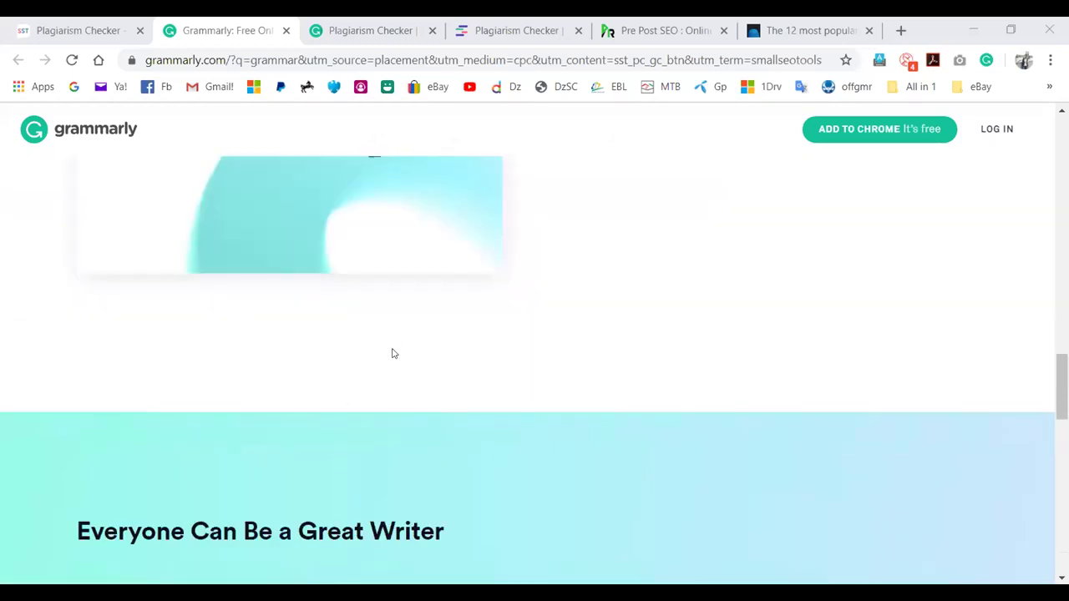
scroll(320, 503, up, 5)
scroll(524, 437, up, 10)
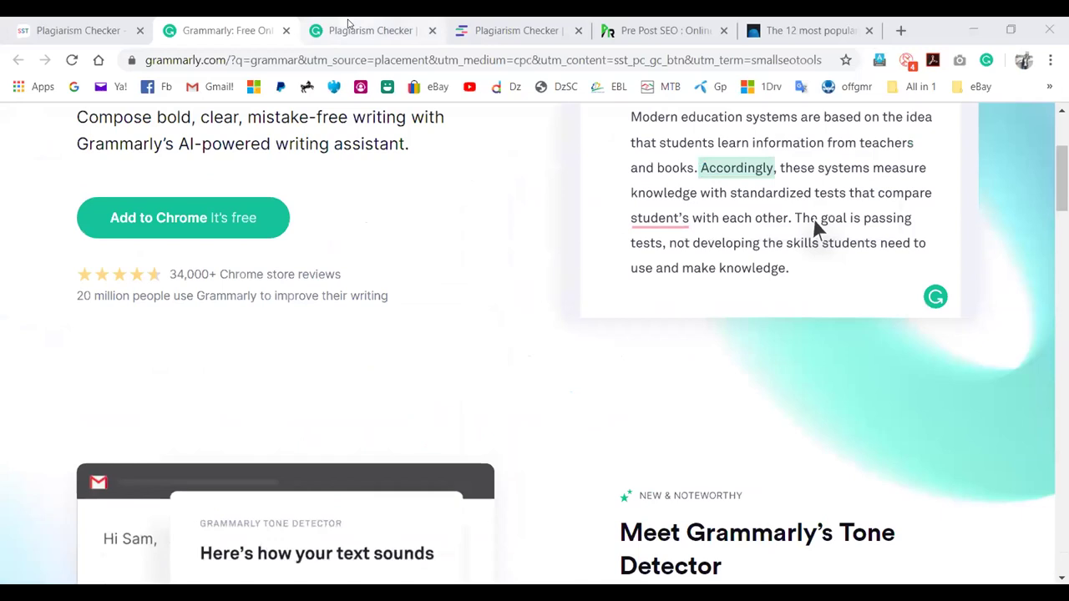
Paste the copied article text into Grammarly's Plagiarism Checker and scan it for plagiarism
click(349, 25)
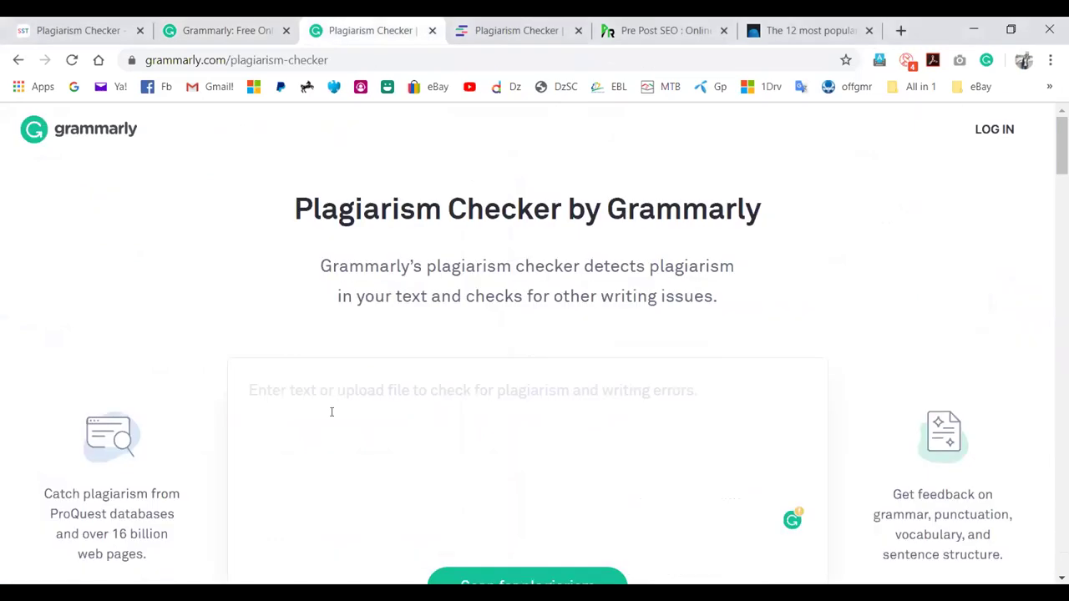
click(331, 412)
key(ctrl+v)
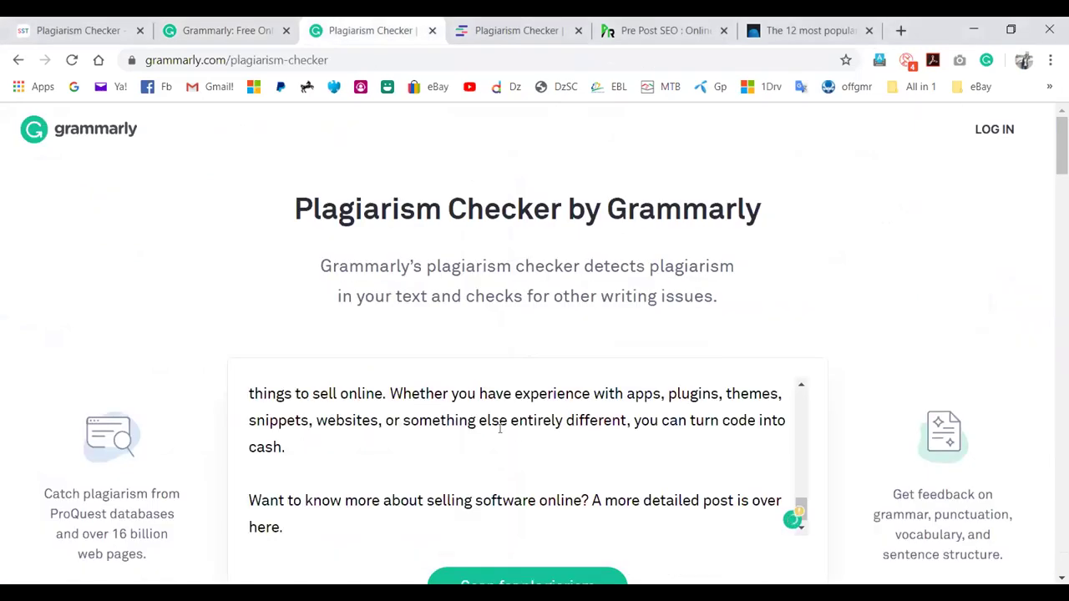
scroll(608, 349, down, 1)
scroll(613, 345, down, 1)
click(547, 447)
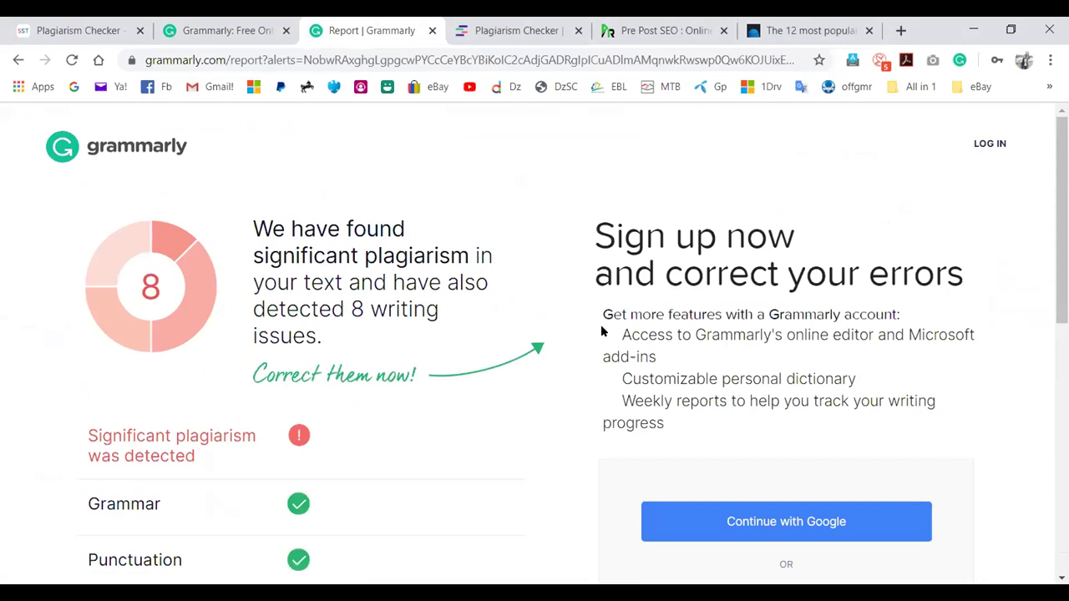
Review Grammarly's scan report, covering the plagiarism verdict, the writing issue categories and the account sign-up form
scroll(601, 329, down, 3)
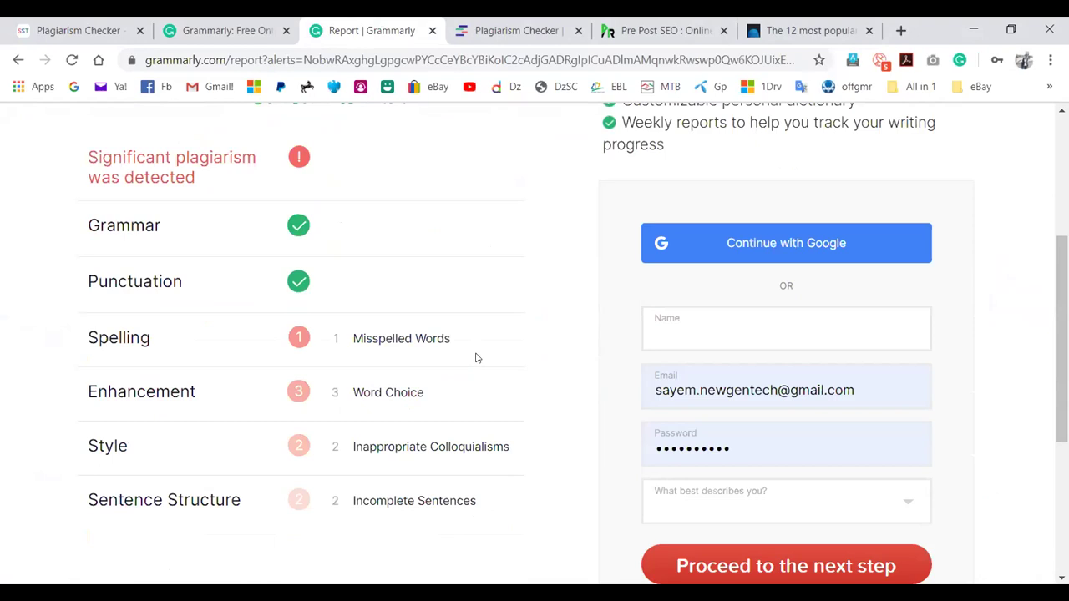
scroll(476, 357, down, 2)
scroll(420, 384, up, 5)
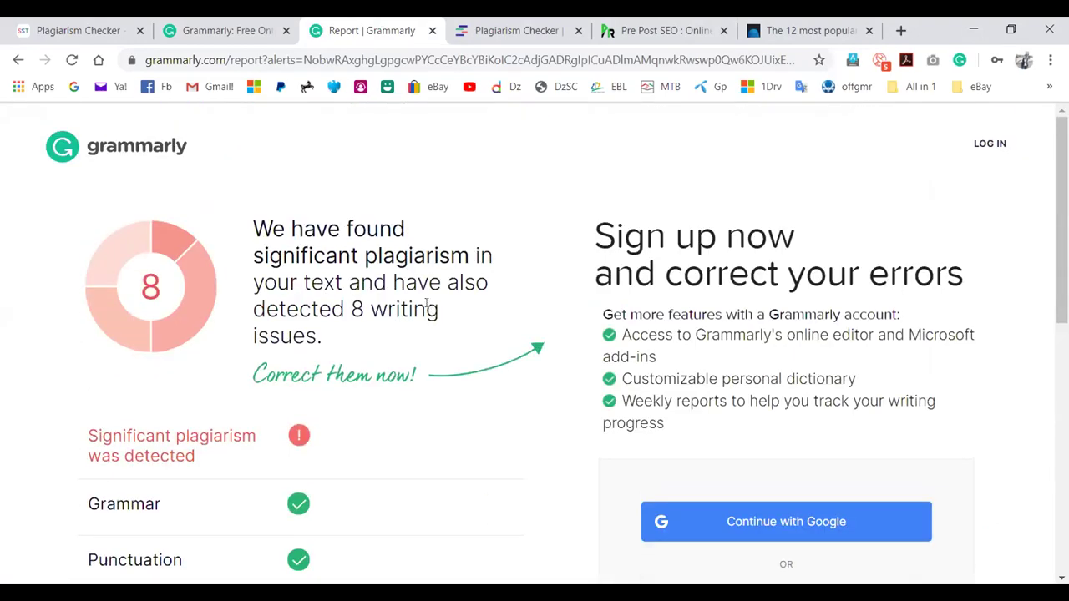
scroll(427, 306, down, 5)
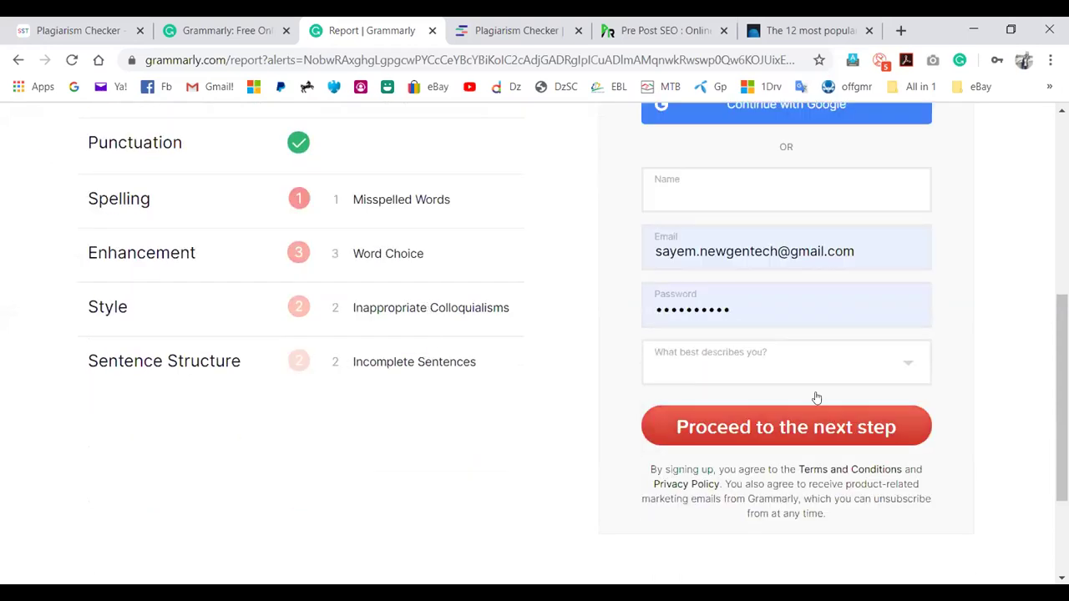
scroll(363, 401, down, 2)
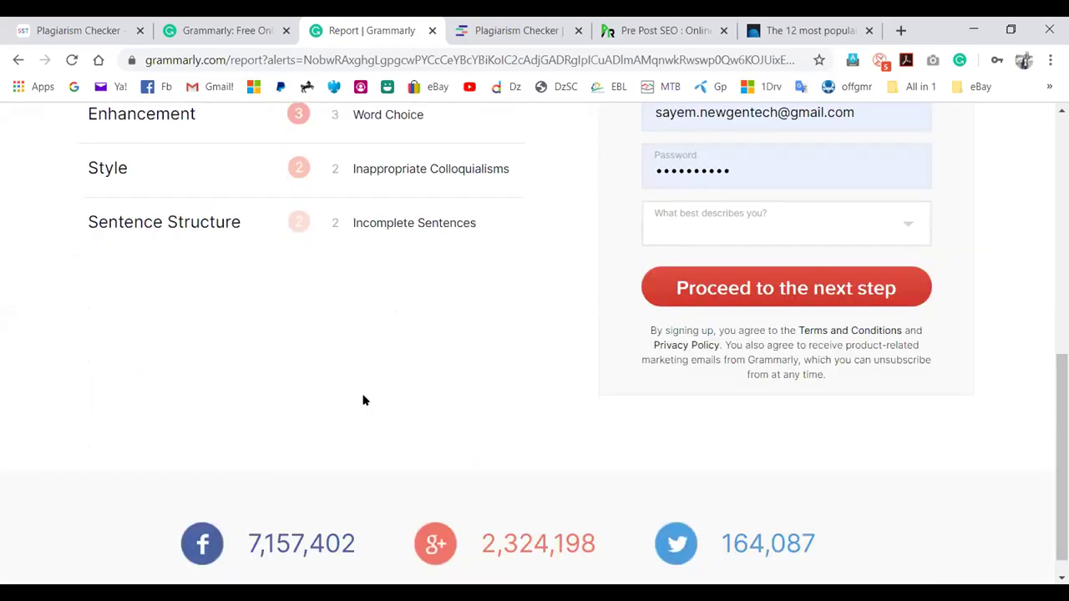
scroll(363, 401, up, 4)
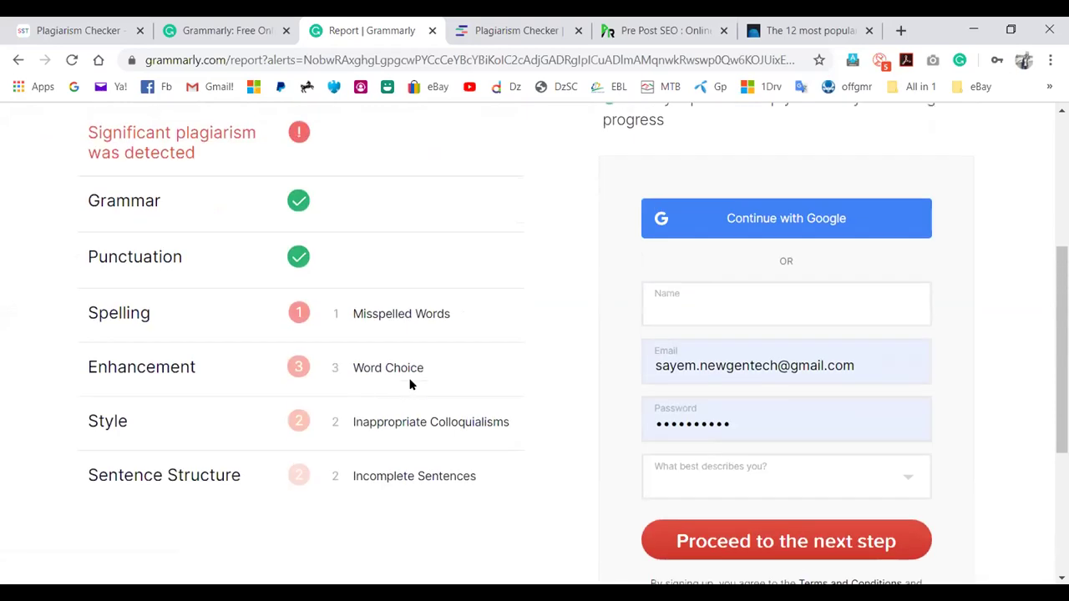
scroll(288, 349, up, 1)
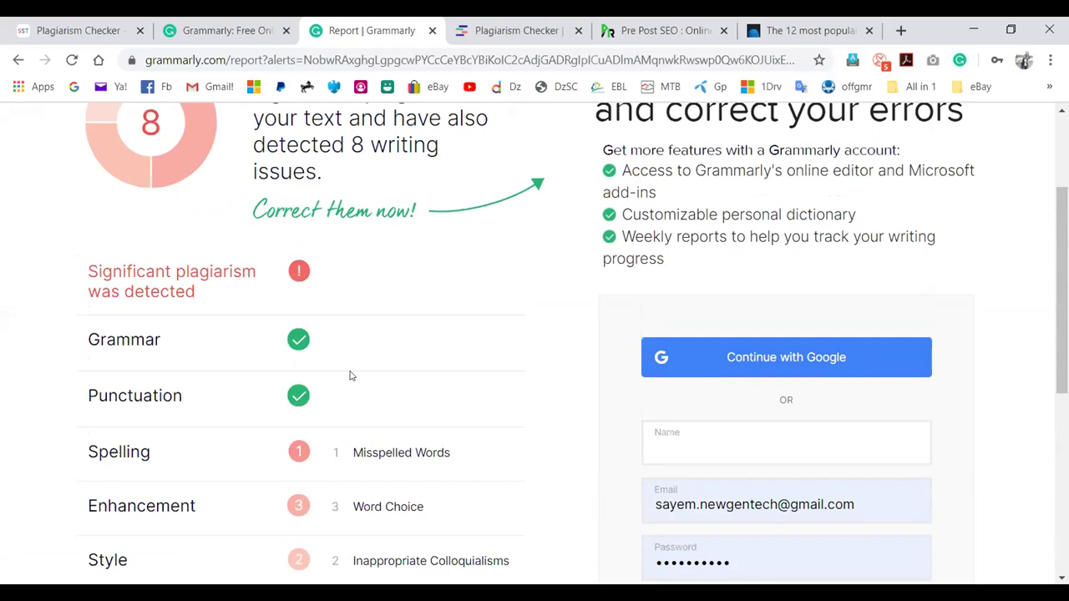
scroll(331, 440, down, 2)
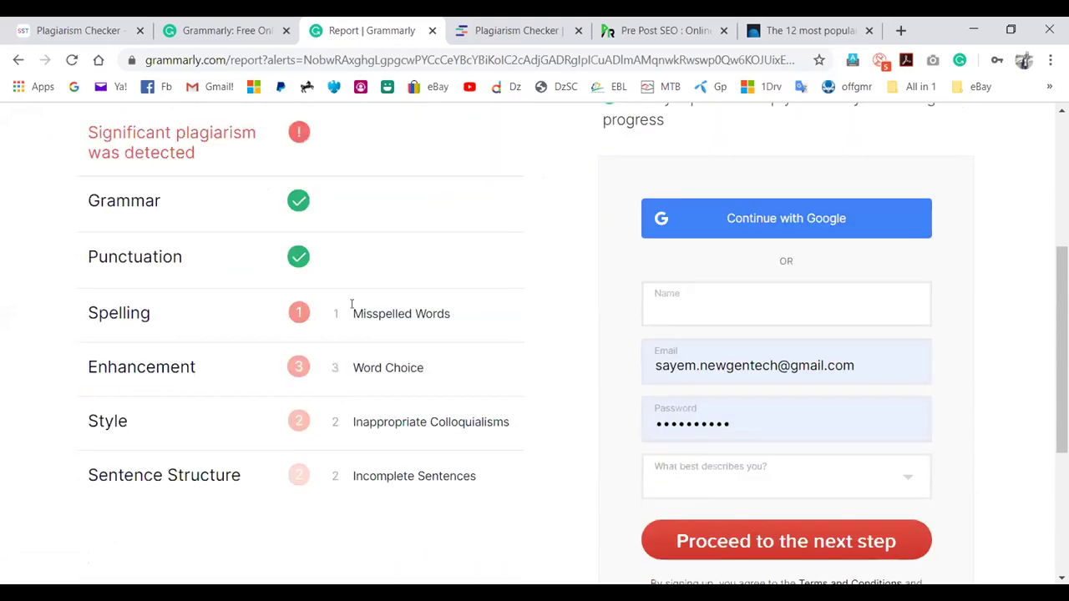
Check the report's Misspelled Words entry for details, dismiss its notice, and reread the remaining issue categories
click(411, 316)
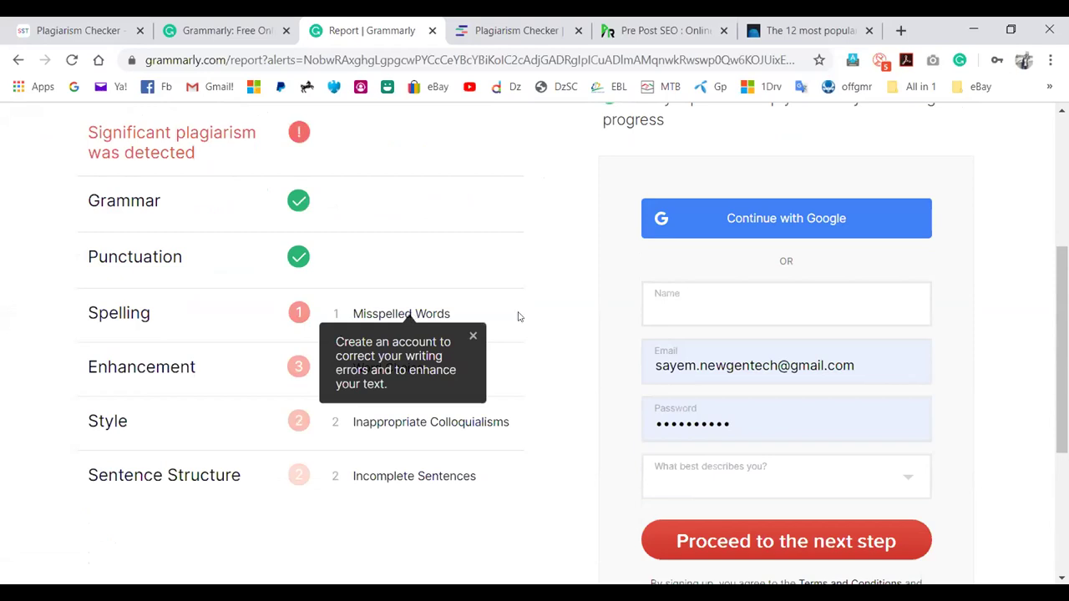
click(80, 376)
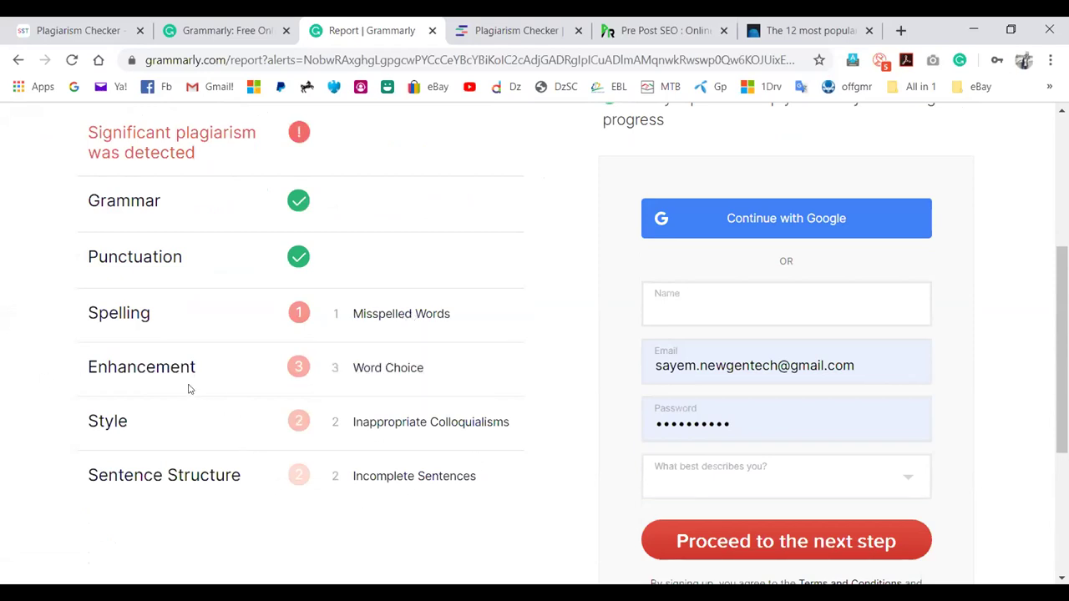
scroll(432, 429, down, 3)
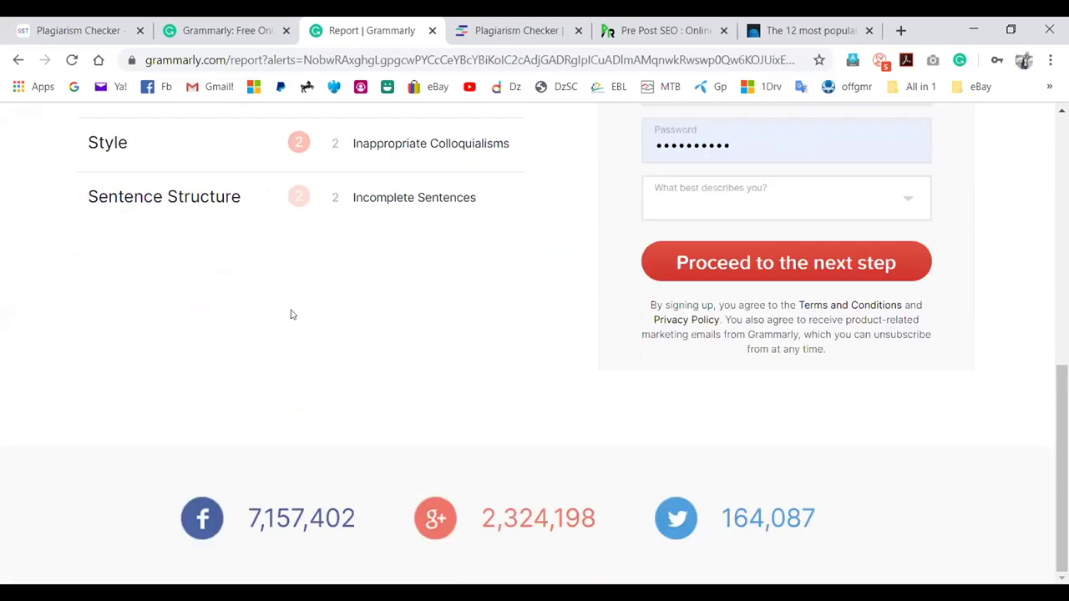
scroll(277, 367, up, 6)
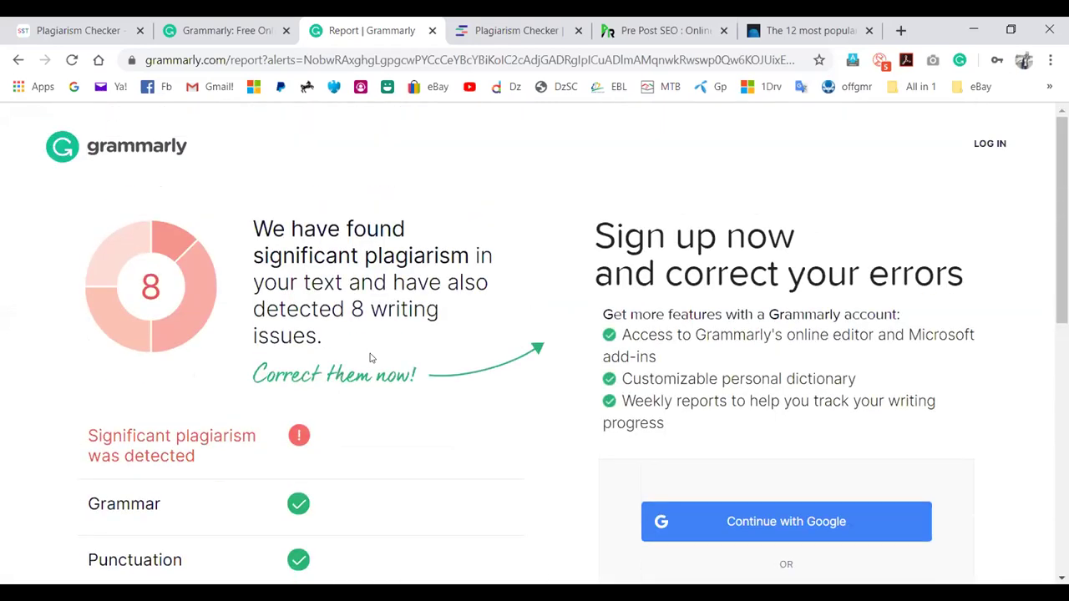
scroll(370, 366, down, 2)
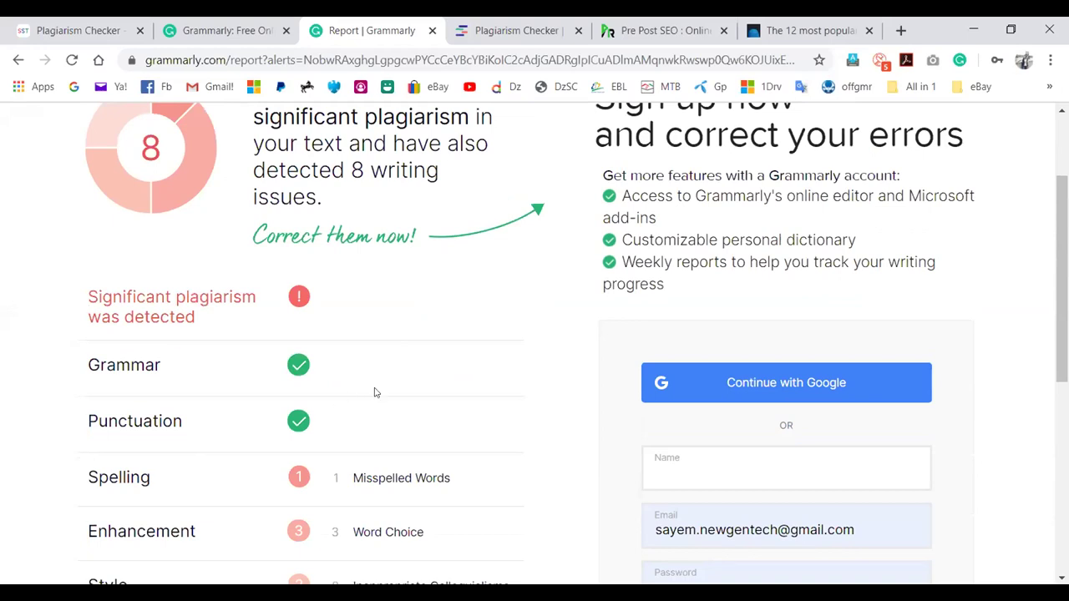
scroll(365, 367, down, 3)
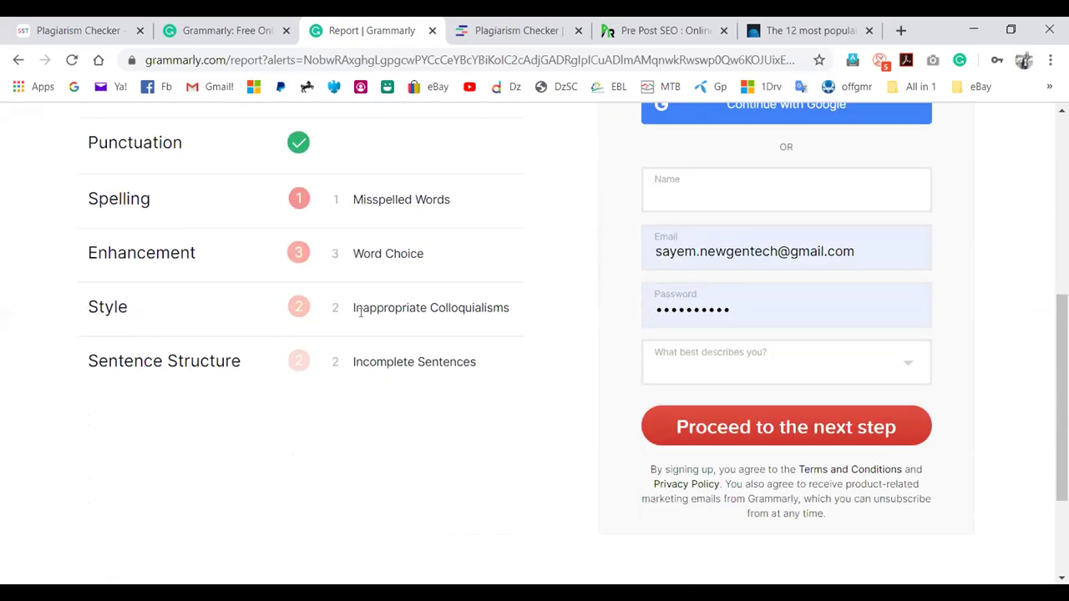
scroll(412, 394, down, 2)
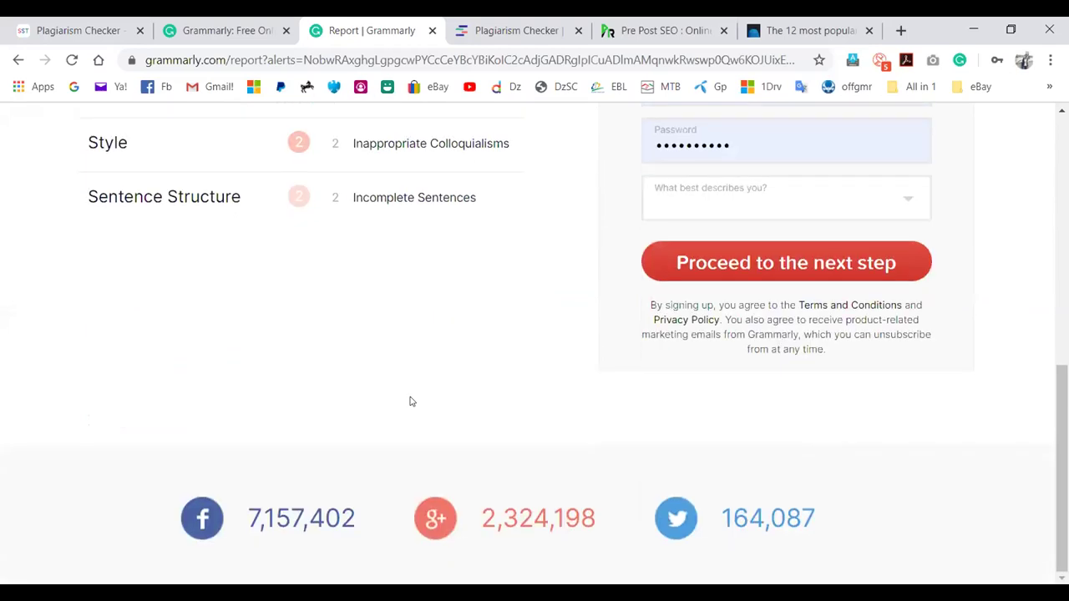
scroll(544, 198, up, 6)
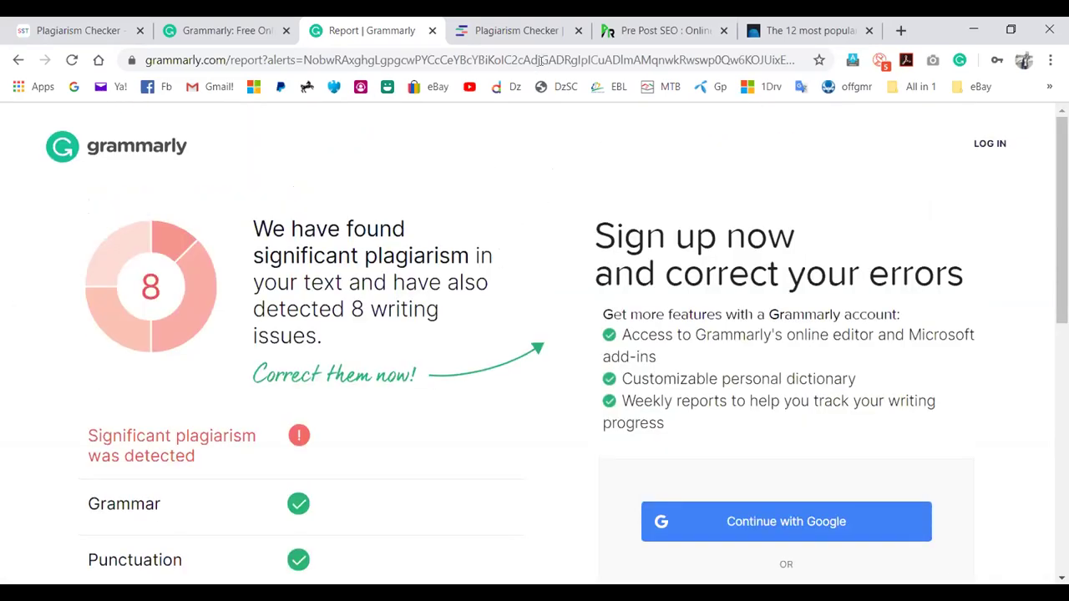
Glance at the Quetext and PrePostSEO home pages and go back to Quetext's plagiarism text box
click(514, 30)
scroll(565, 301, up, 10)
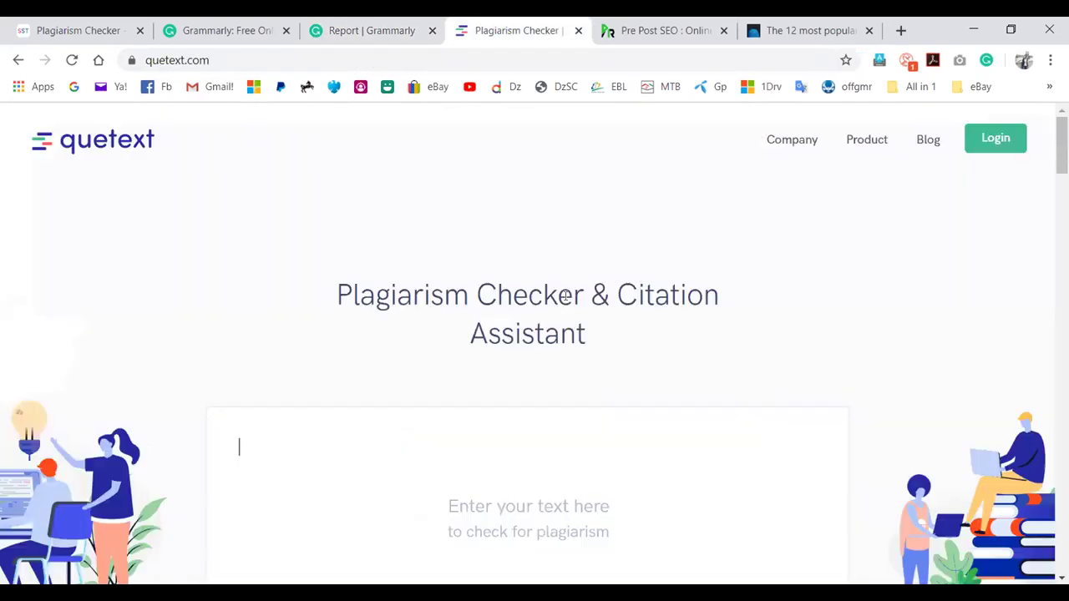
click(672, 30)
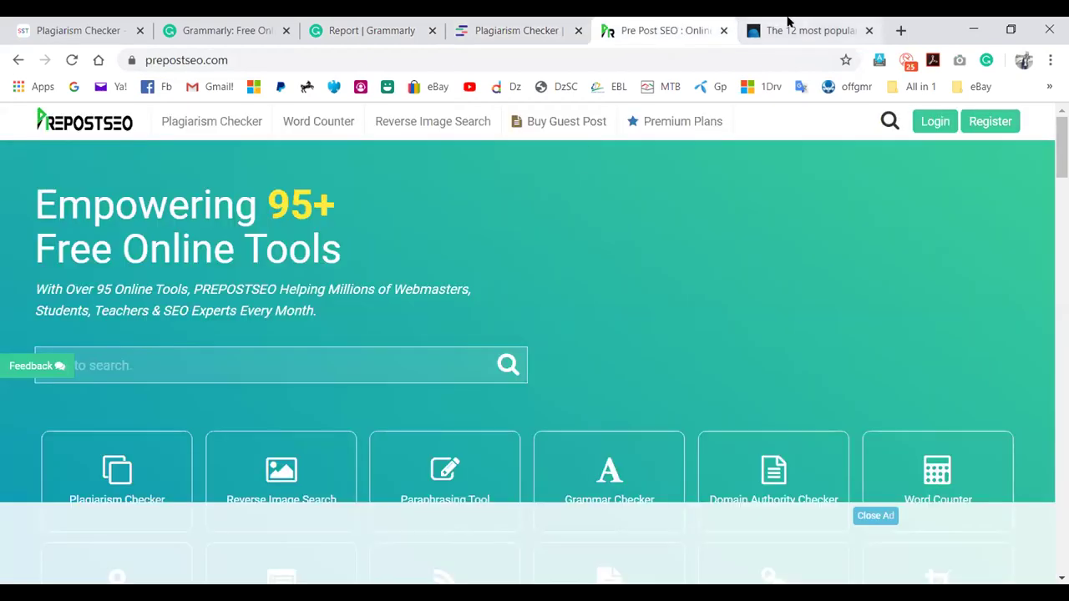
click(510, 30)
scroll(602, 309, down, 2)
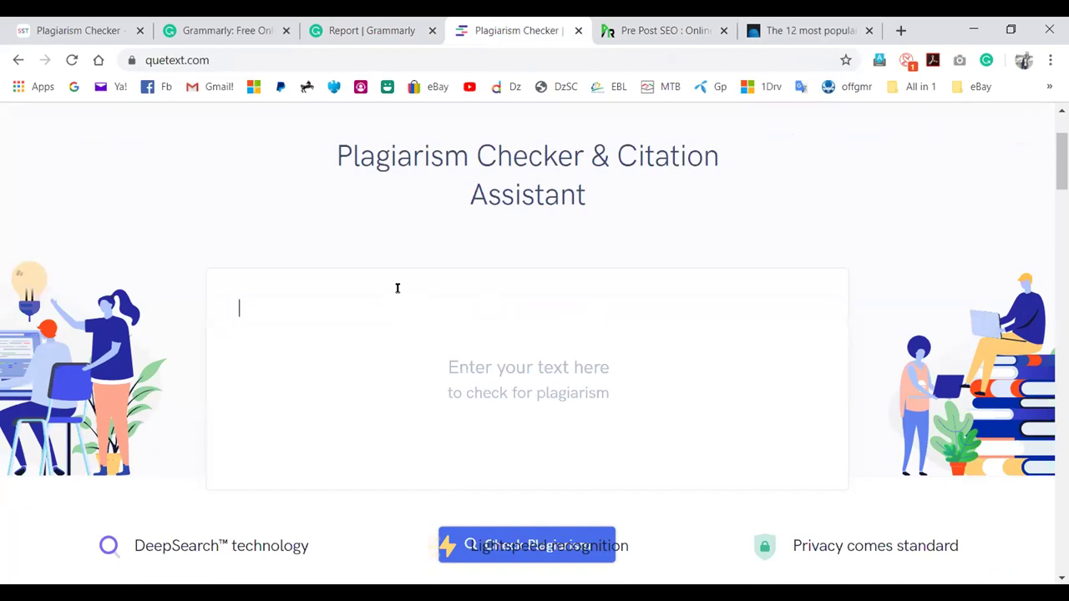
Try filling Quetext's text box with the copied article text, look for the check option, and reload the page
key(ctrl+v)
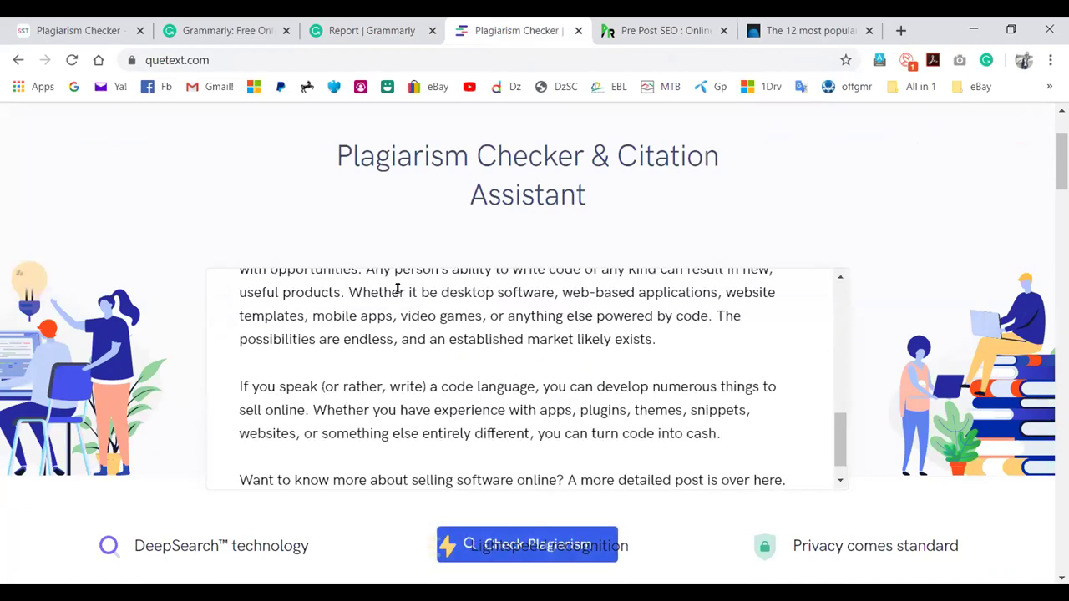
scroll(559, 274, down, 1)
scroll(623, 326, down, 5)
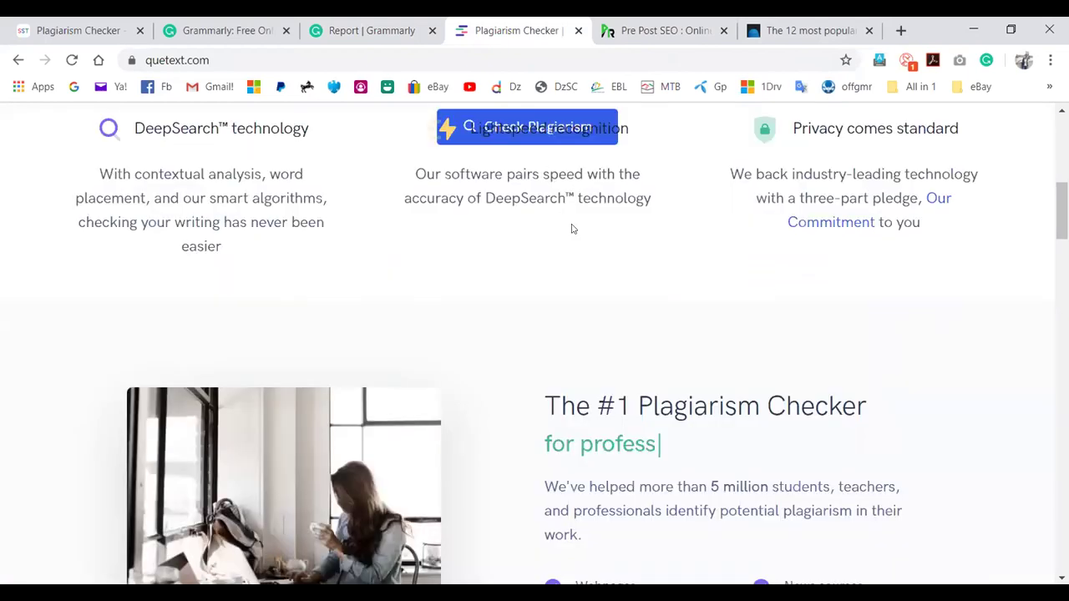
scroll(627, 251, up, 3)
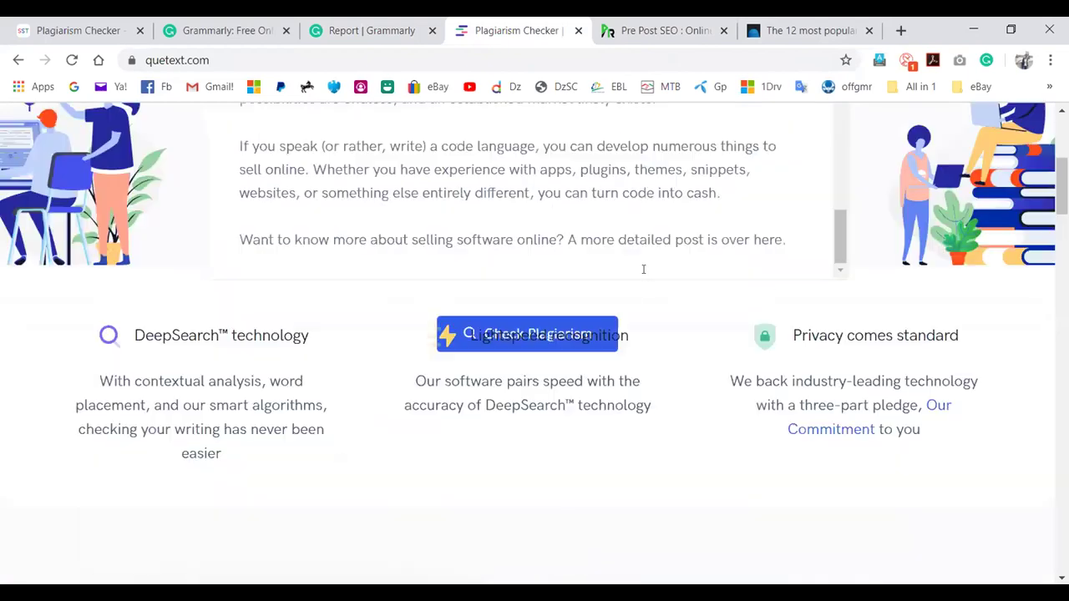
click(72, 60)
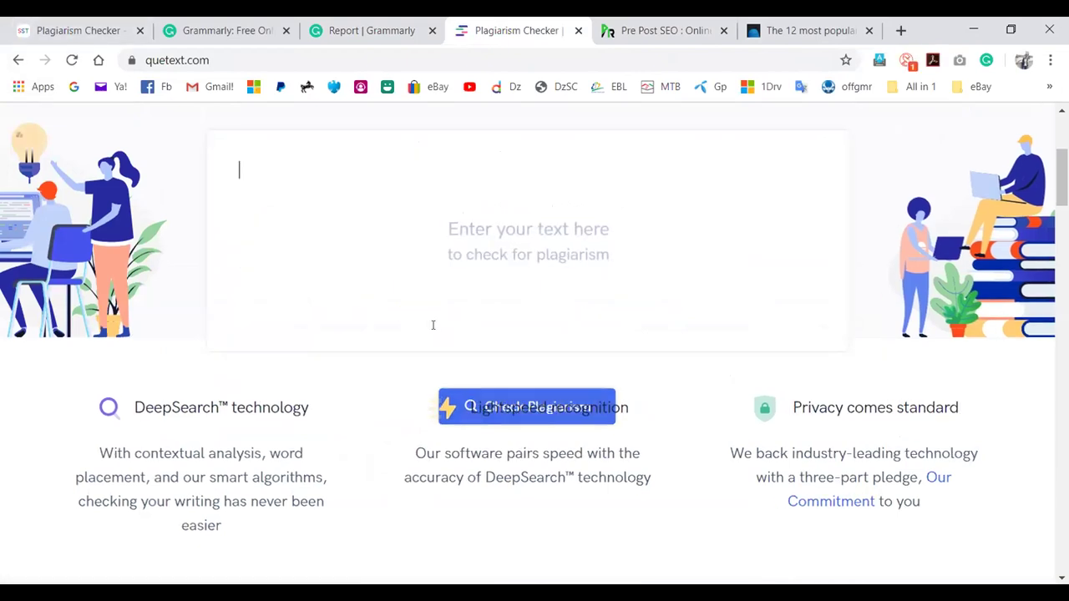
Paste the copied article text into Quetext's empty plagiarism text box
triple_click(558, 403)
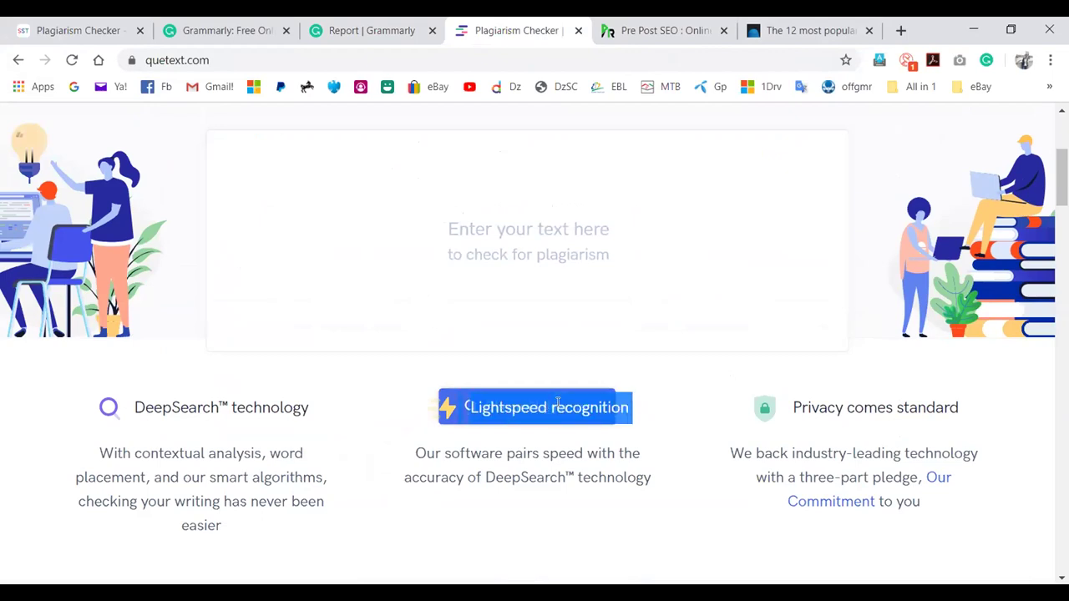
double_click(497, 431)
scroll(354, 401, down, 3)
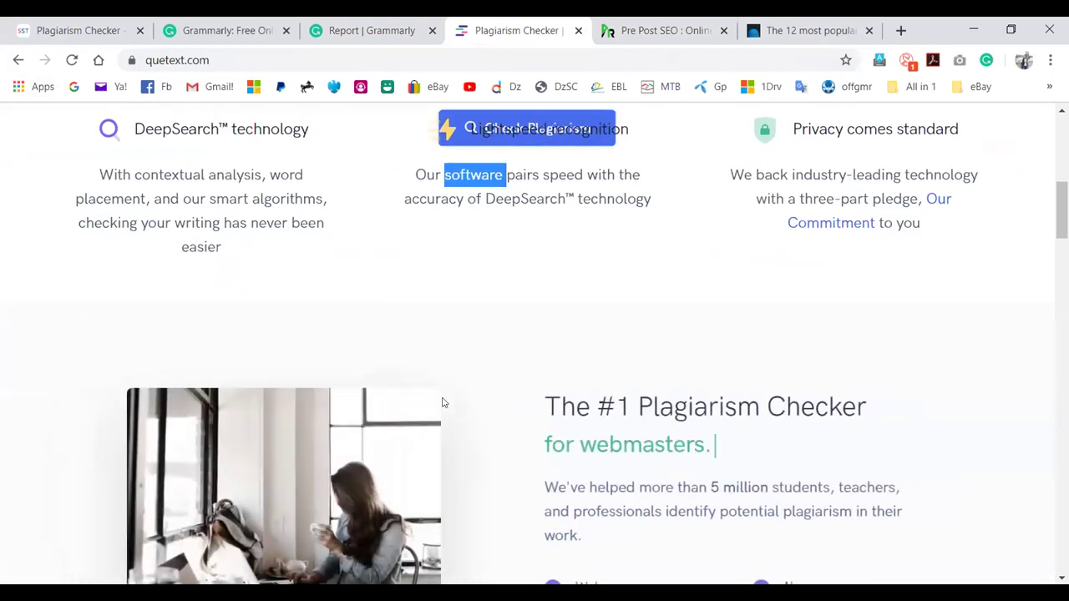
scroll(384, 315, up, 6)
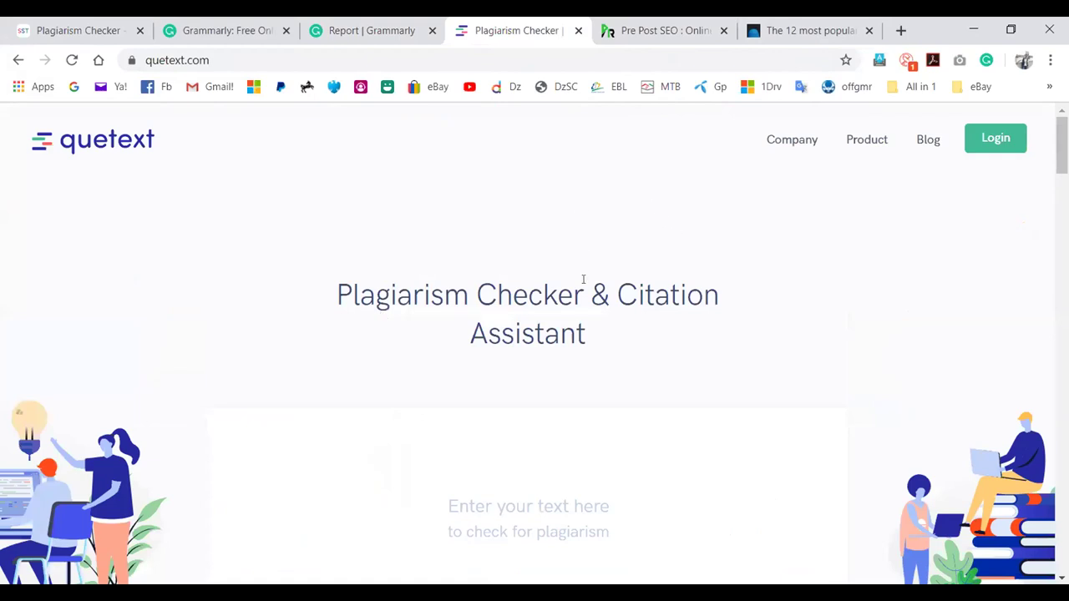
scroll(583, 279, down, 3)
click(550, 253)
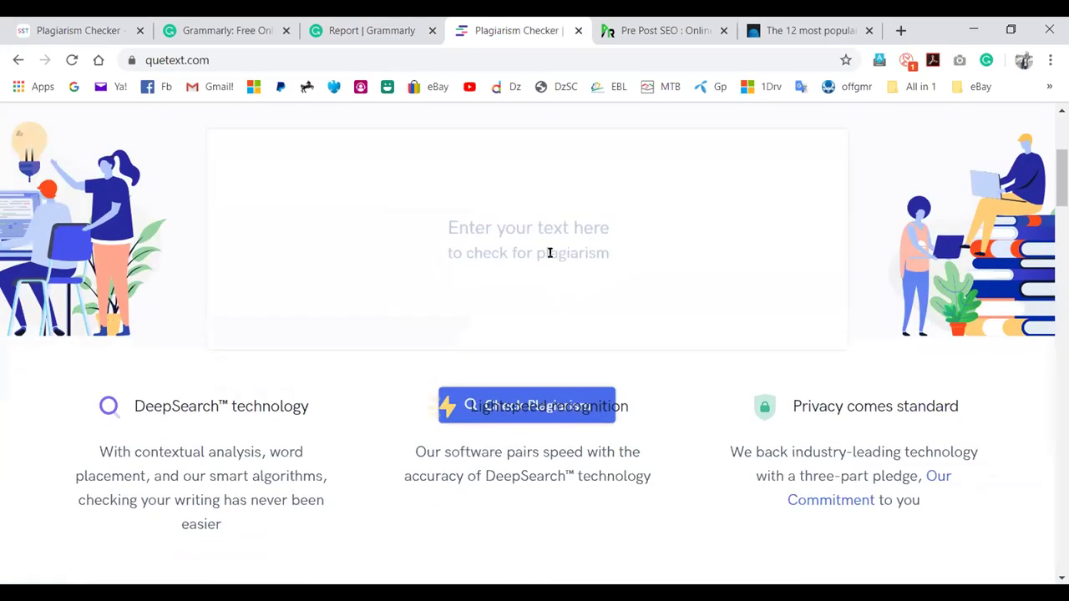
key(ctrl+v)
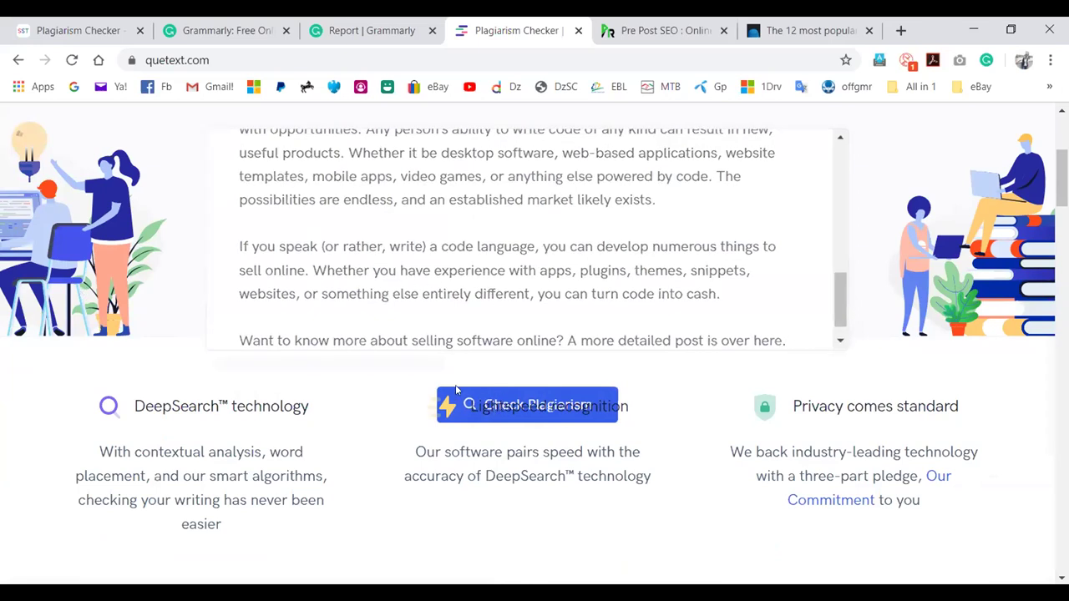
Look over the area around Quetext's plagiarism check option and the feature sections further down the page
drag(632, 407, 431, 406)
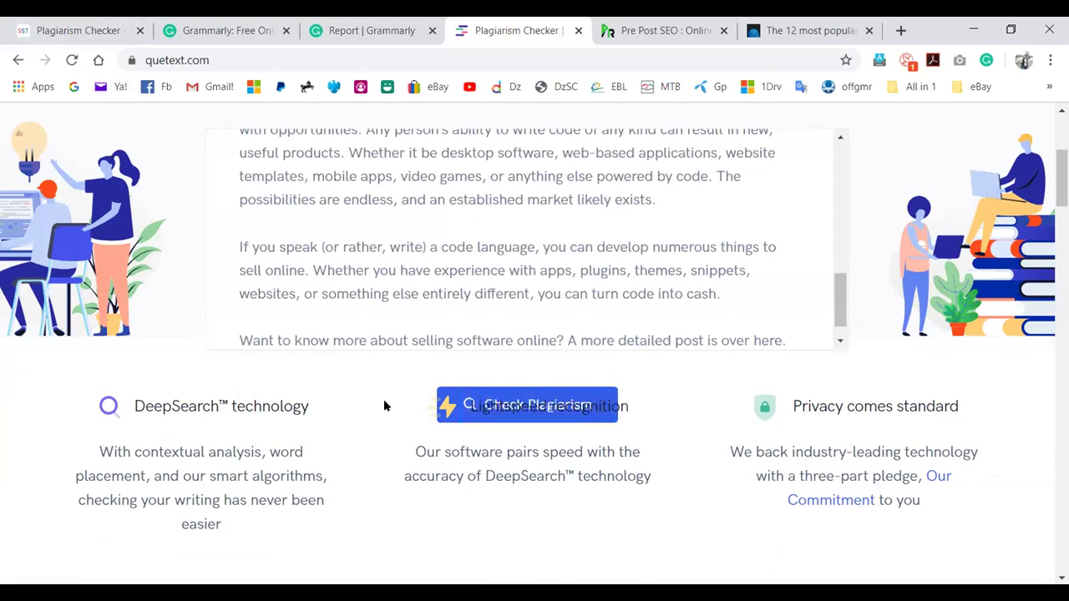
scroll(384, 403, down, 6)
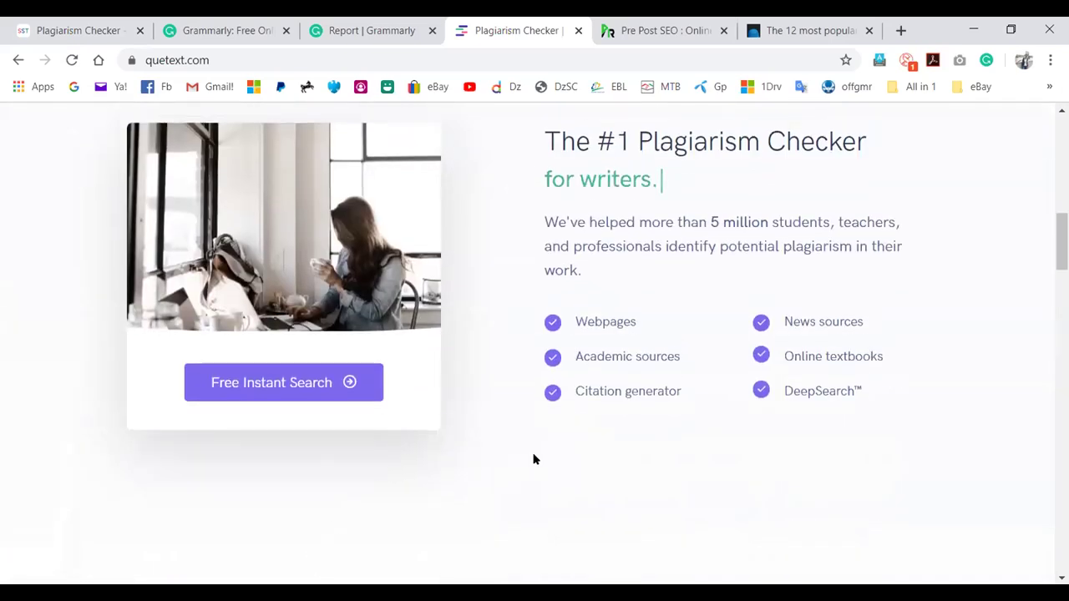
scroll(532, 459, up, 6)
Revisit the SmallSEOTools and Grammarly home pages and start adding the Grammarly extension to Chrome
click(71, 21)
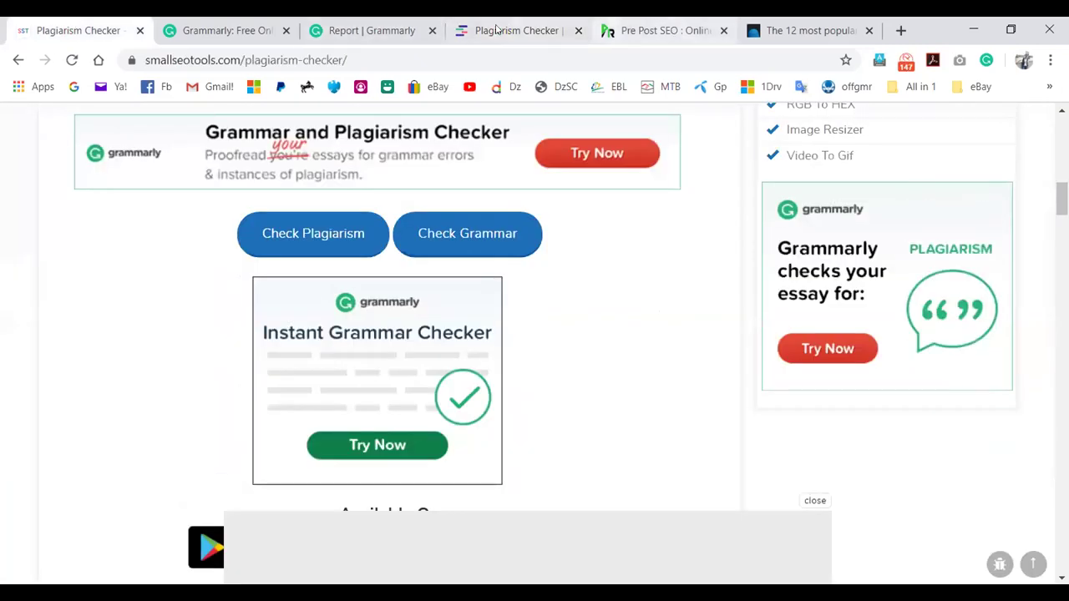
click(202, 25)
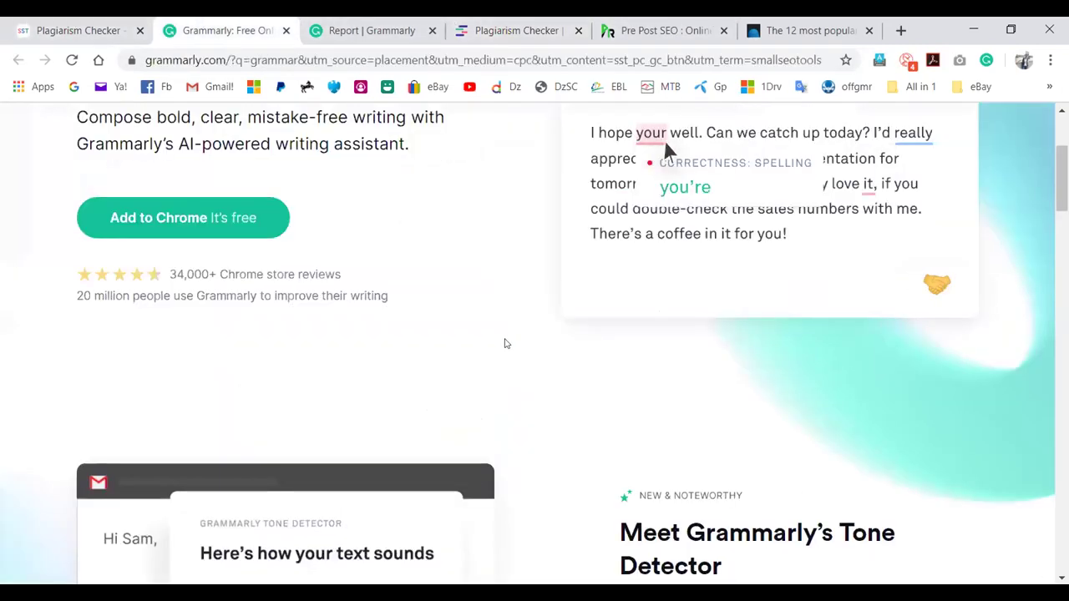
scroll(538, 357, down, 5)
scroll(531, 358, up, 5)
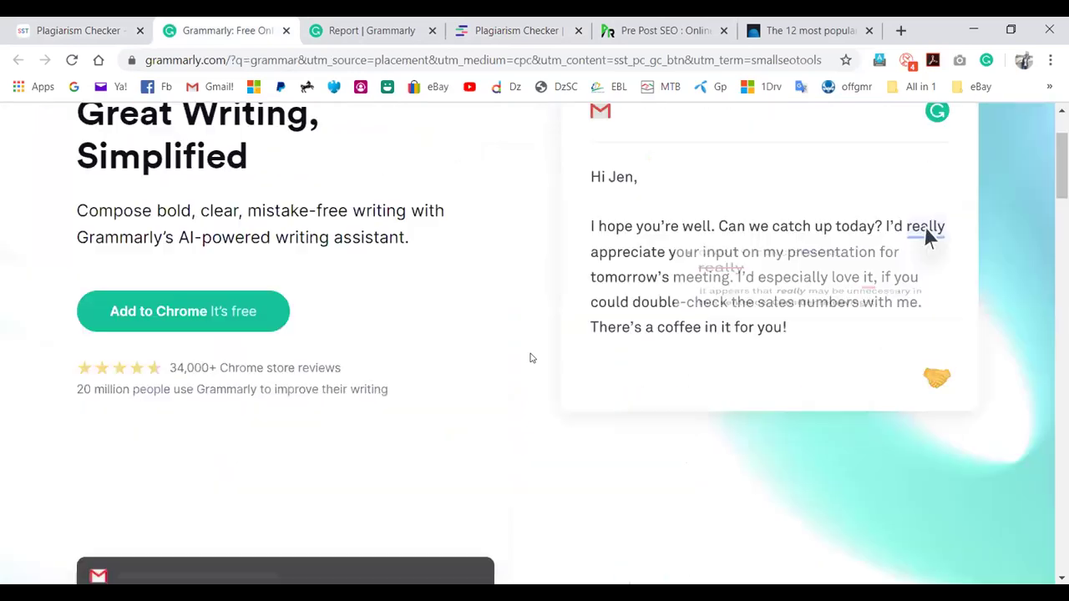
click(171, 434)
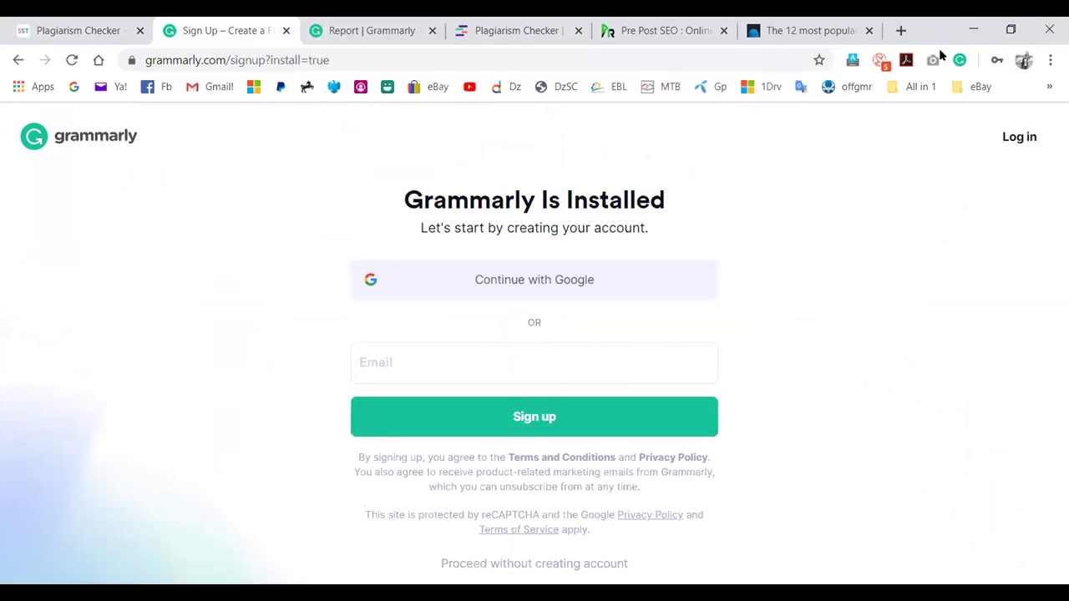
Review the Grammarly report's plagiarism and writing issue categories together with its account sign-up form
click(392, 26)
scroll(679, 257, down, 3)
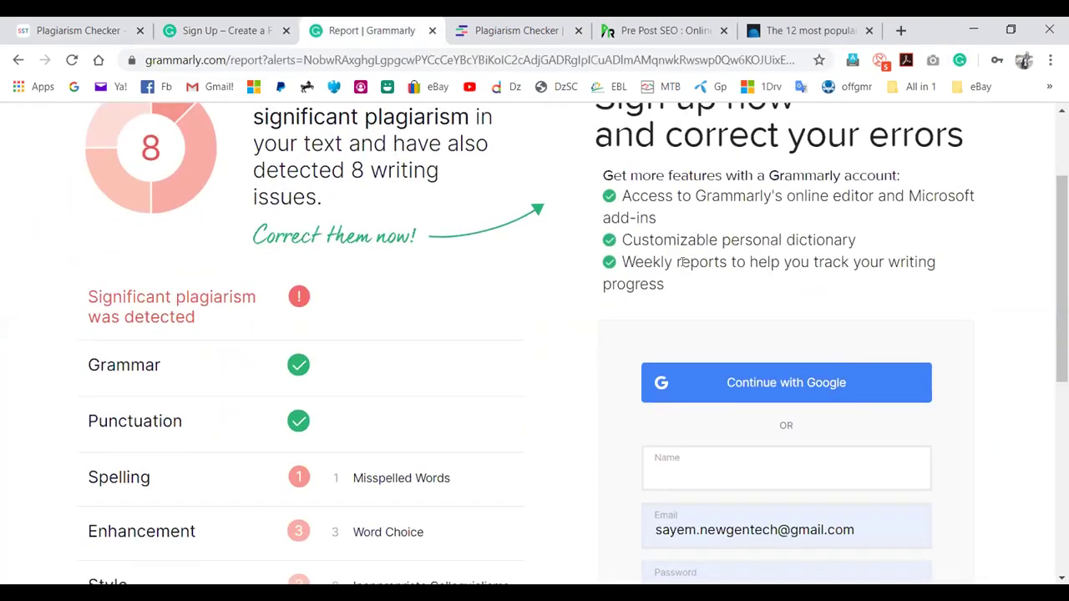
scroll(681, 338, down, 2)
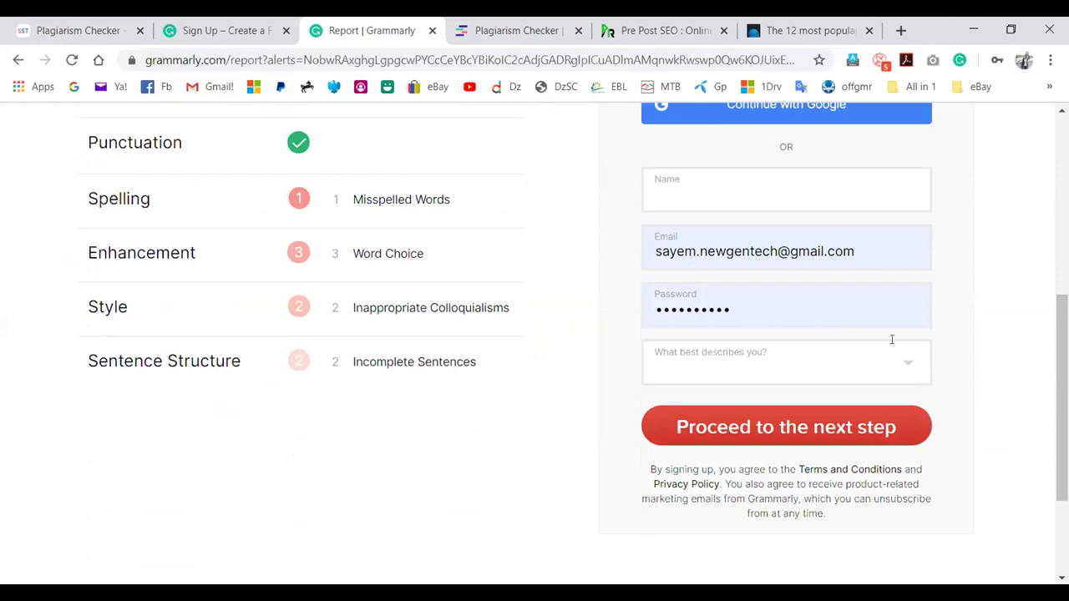
scroll(790, 429, up, 2)
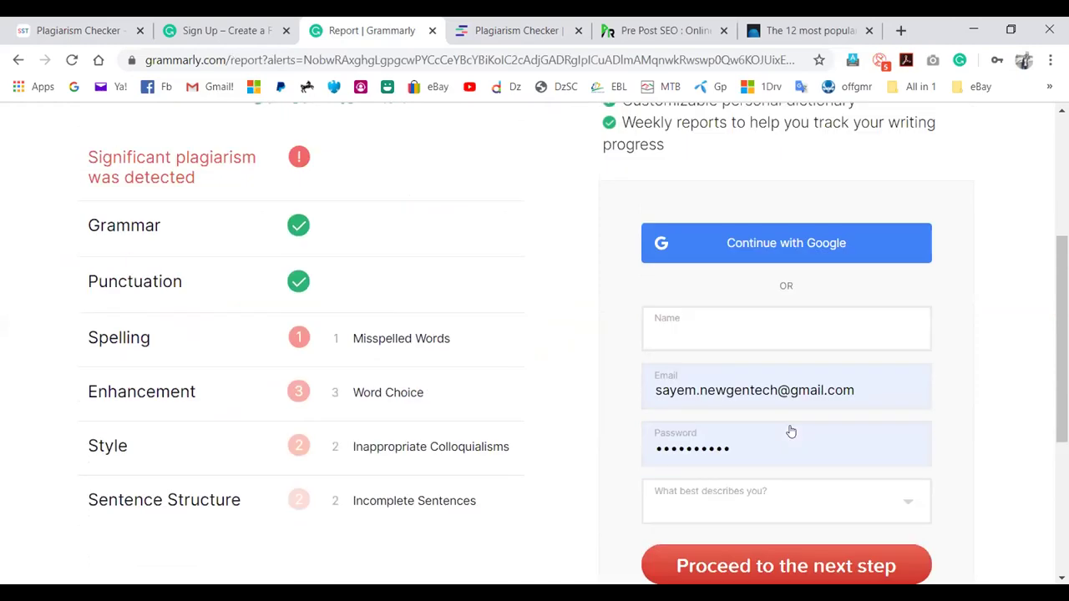
scroll(787, 422, up, 2)
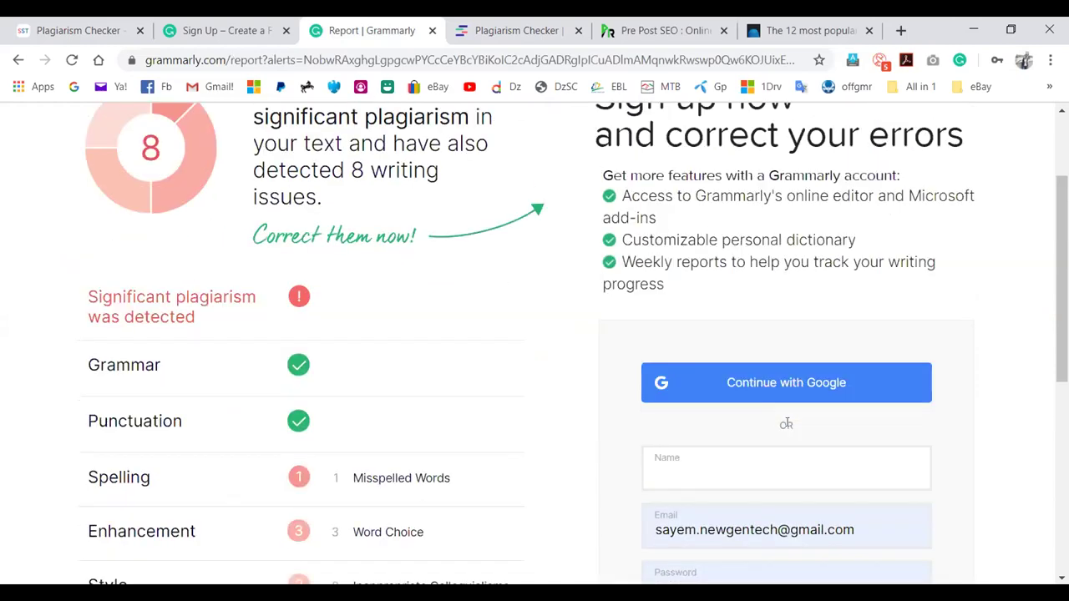
scroll(727, 386, down, 6)
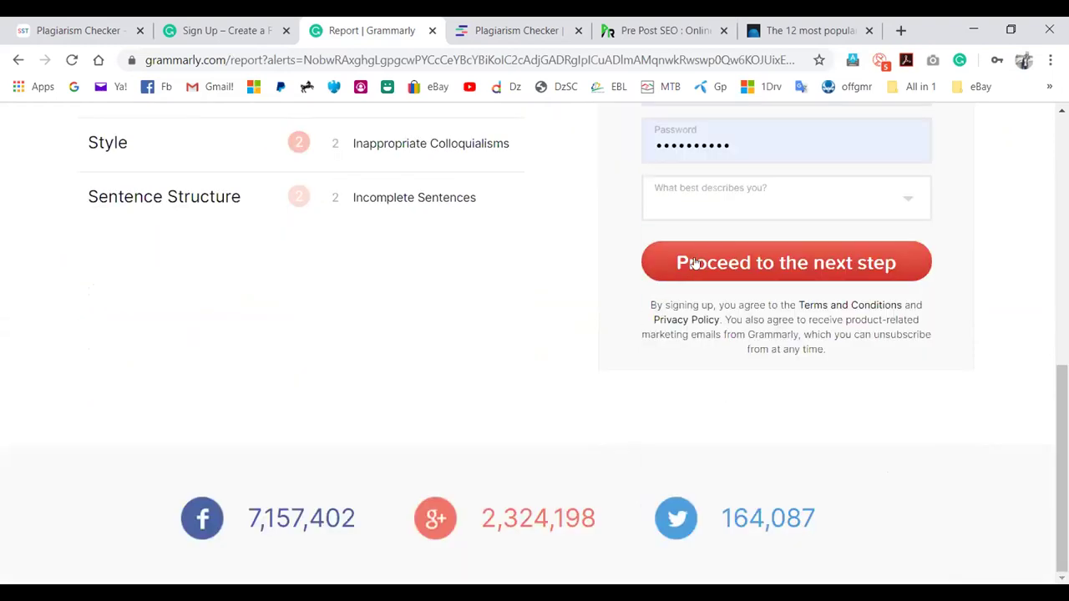
scroll(585, 292, up, 2)
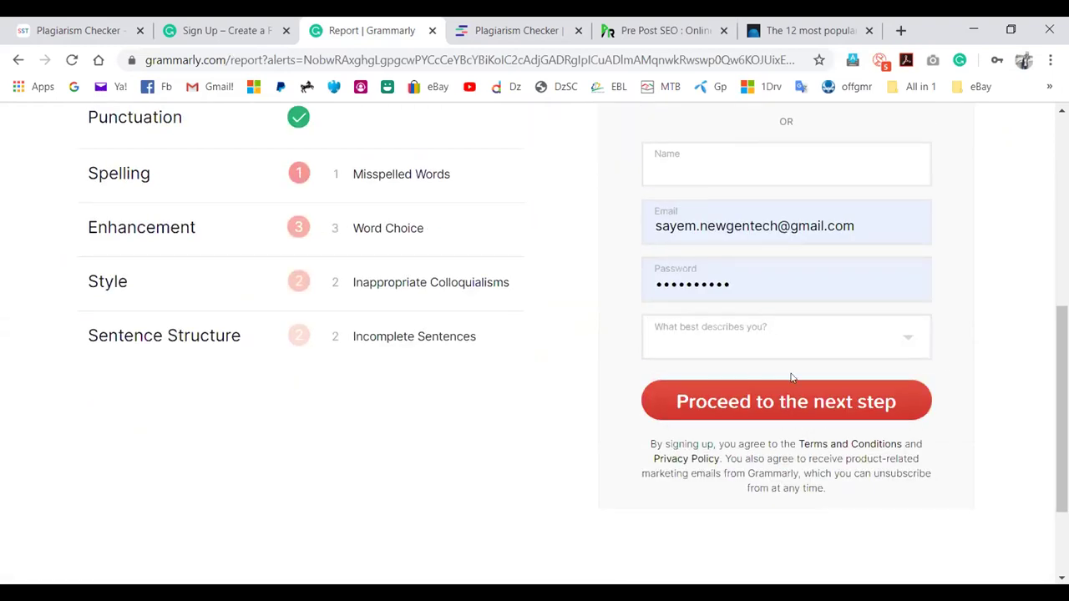
click(785, 410)
scroll(306, 162, down, 2)
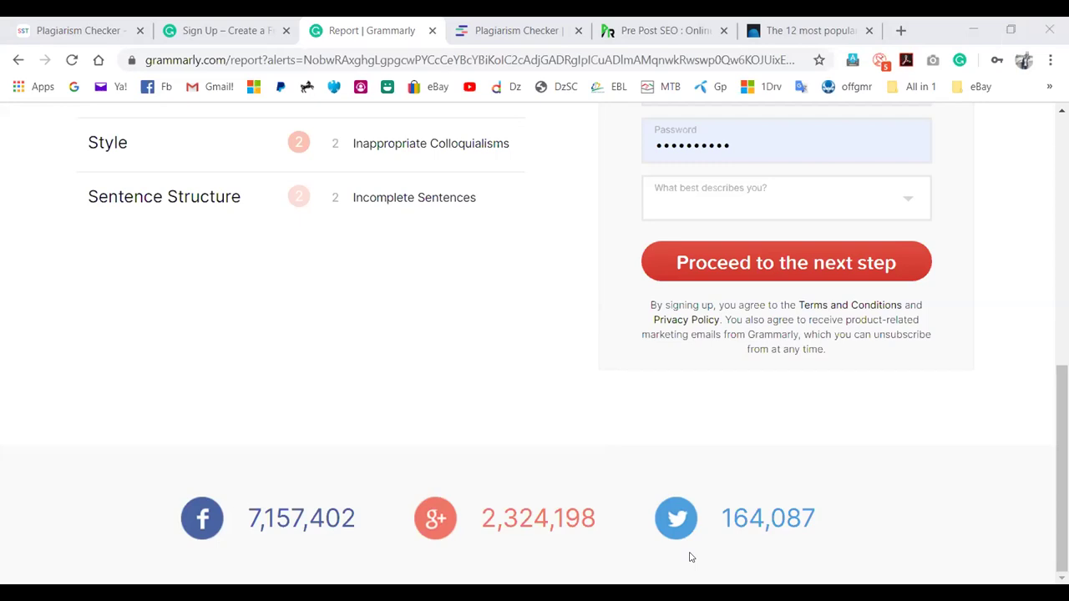
Revisit the Quetext page and look back through the source article on digital products up to its title
click(498, 32)
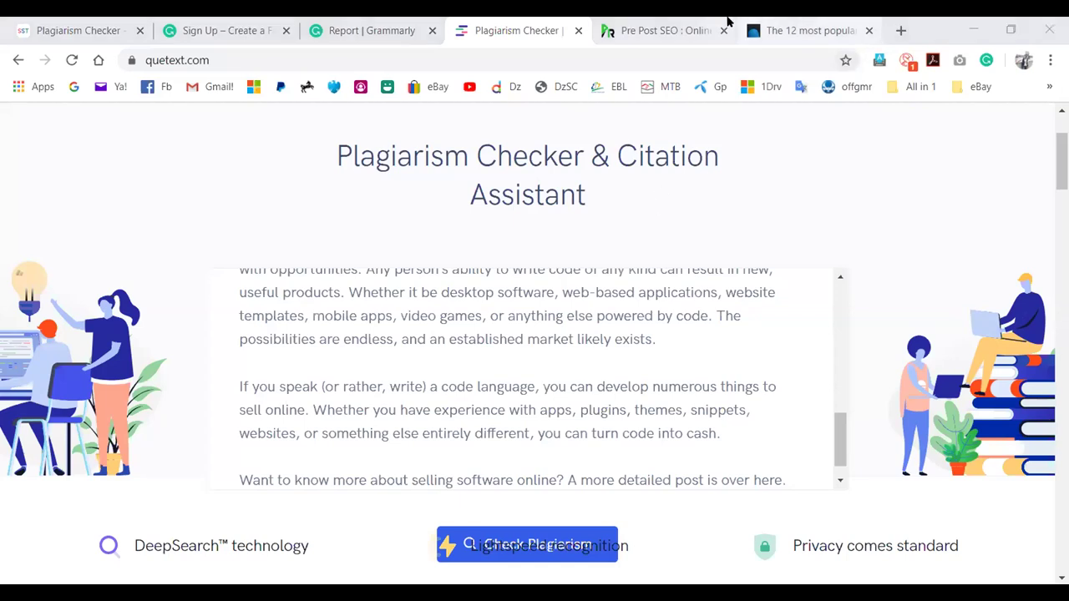
click(795, 30)
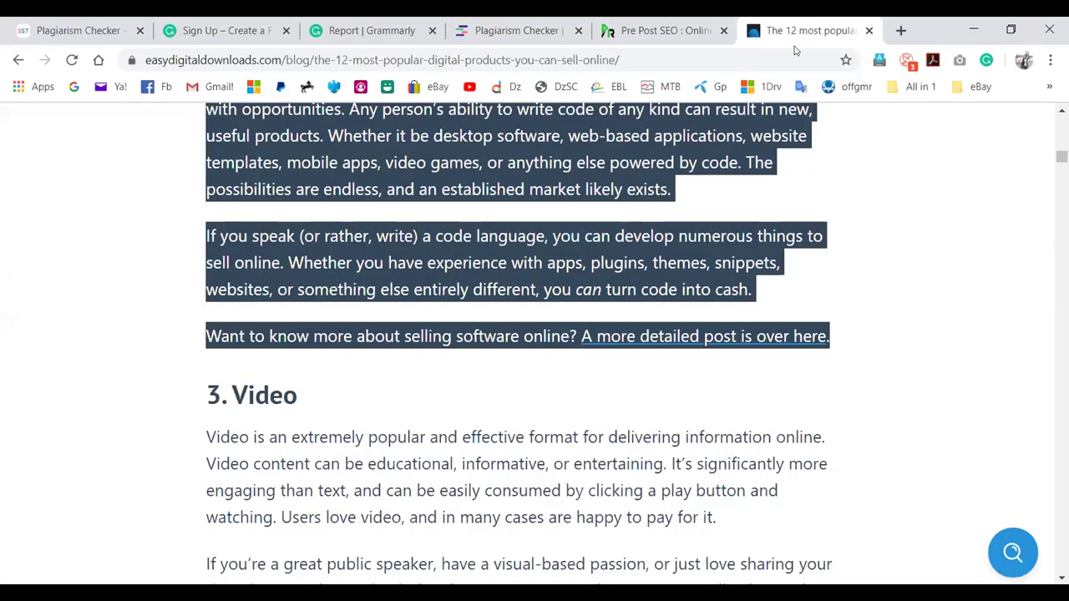
scroll(710, 302, up, 15)
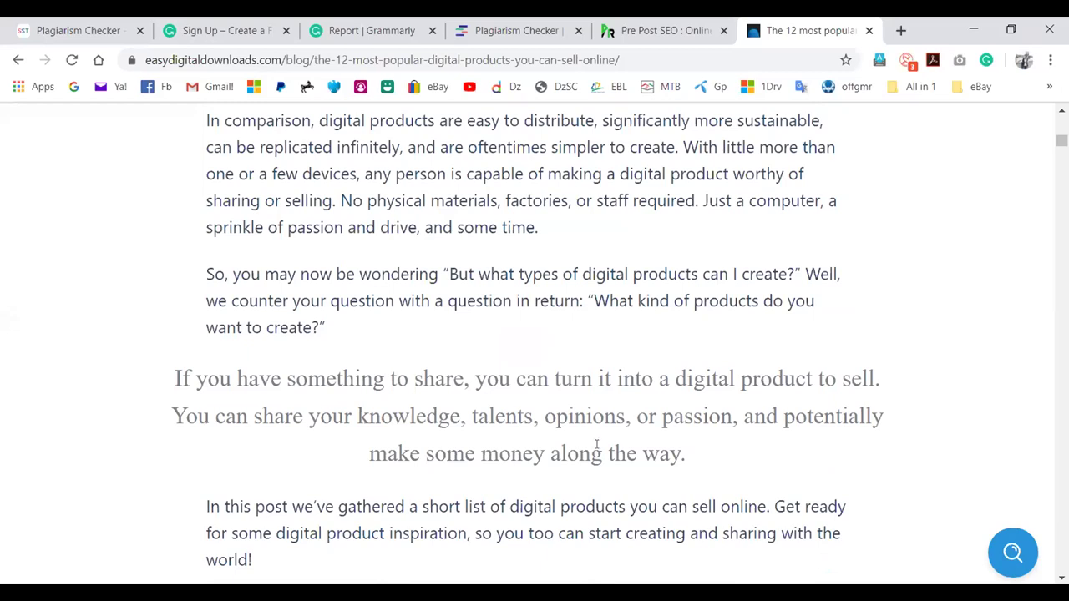
scroll(604, 449, down, 2)
triple_click(647, 537)
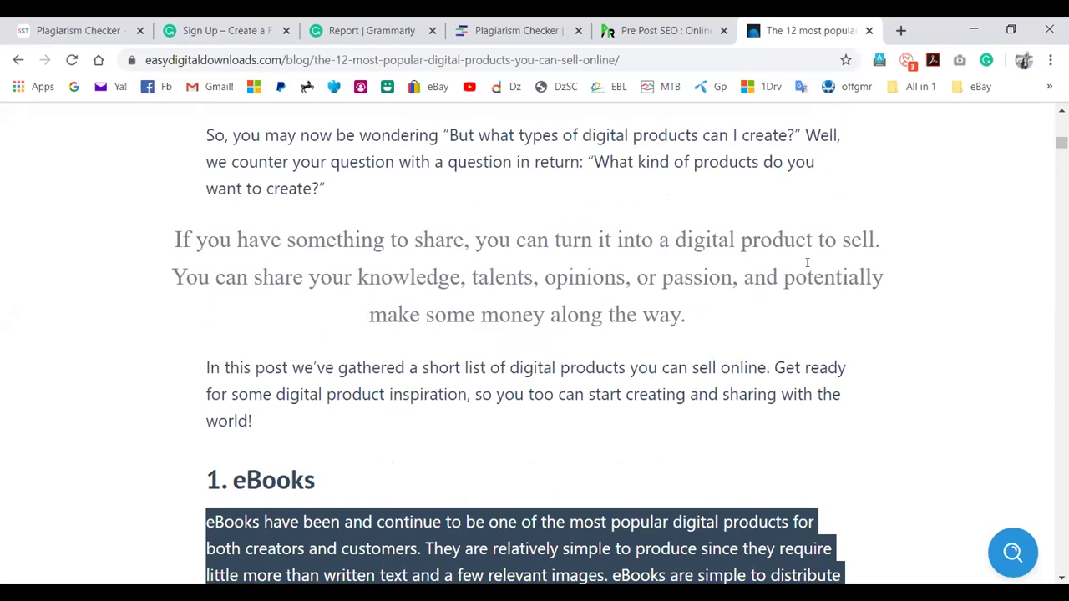
scroll(783, 309, up, 5)
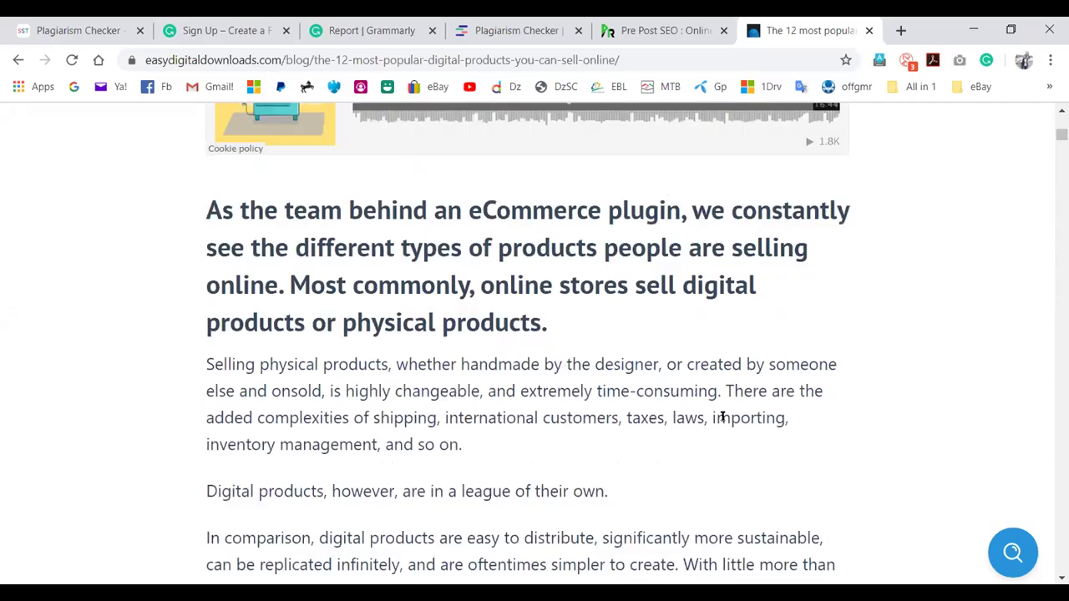
scroll(724, 476, up, 5)
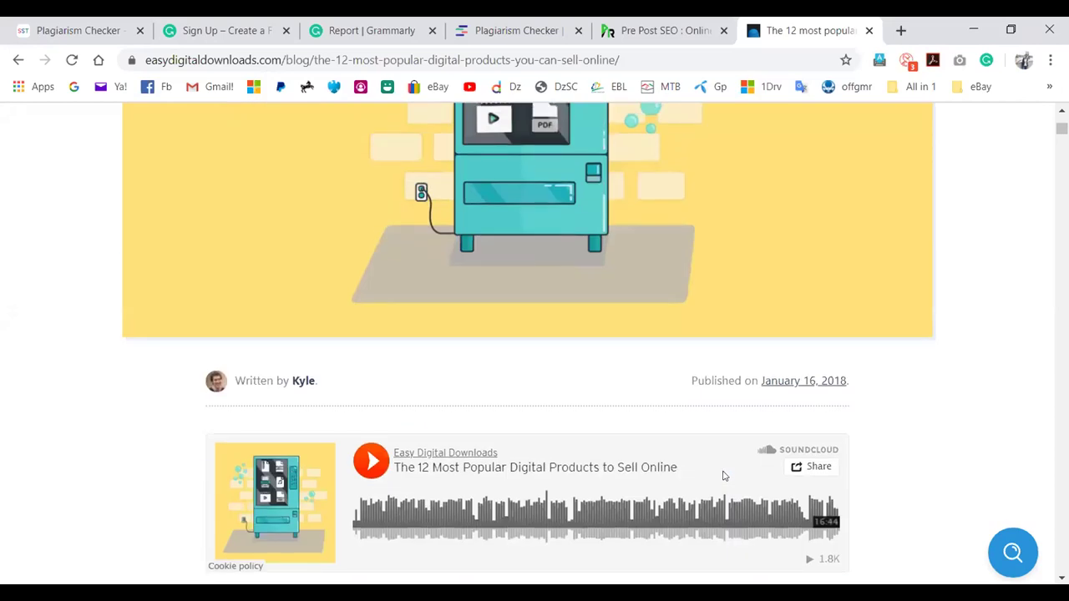
scroll(724, 476, up, 3)
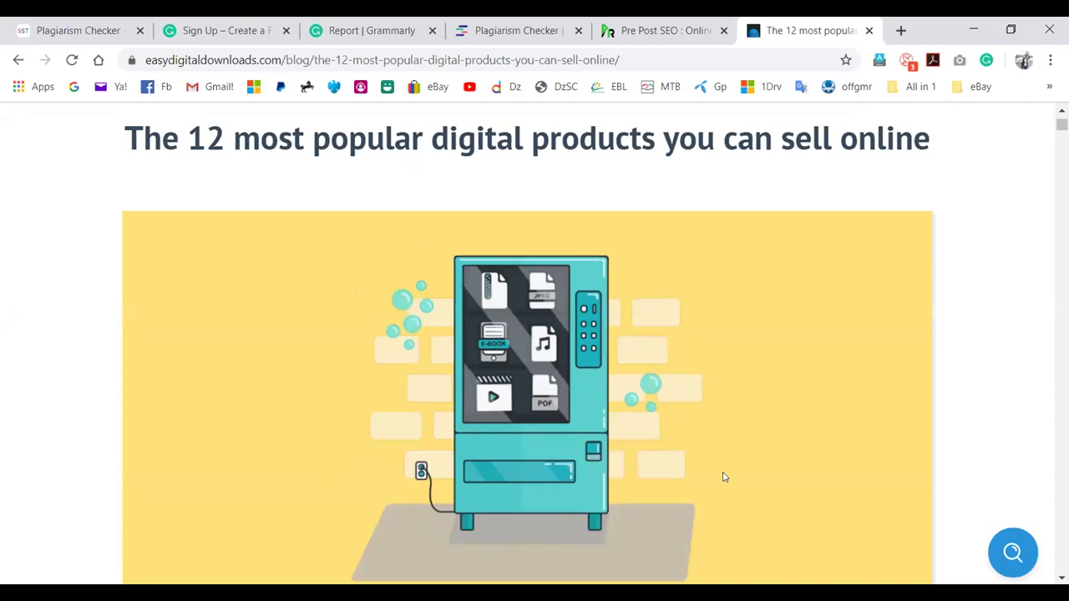
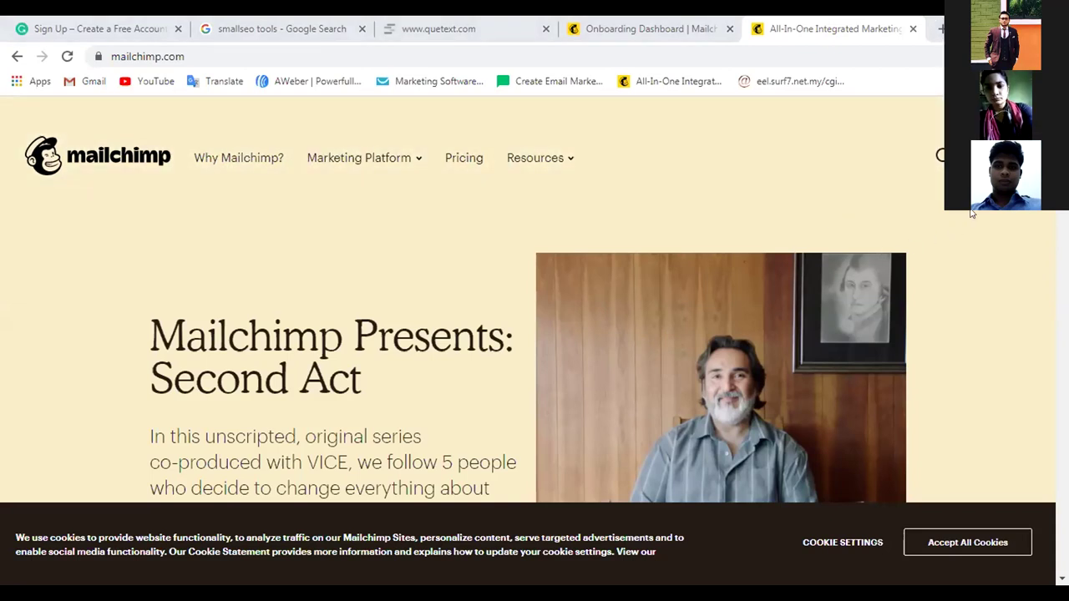
mouse_move(973, 155)
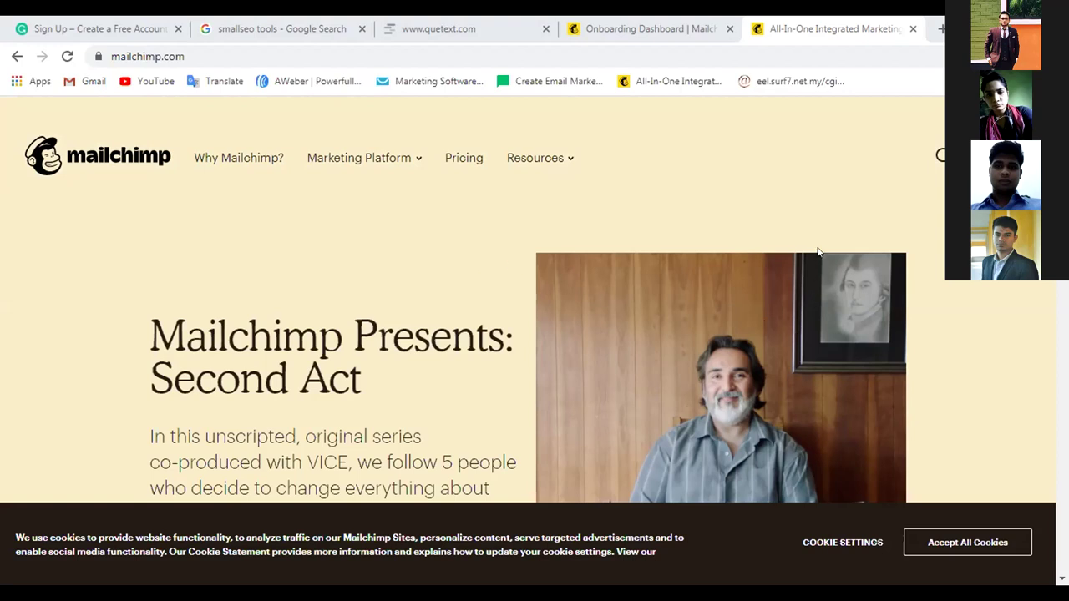
click(940, 32)
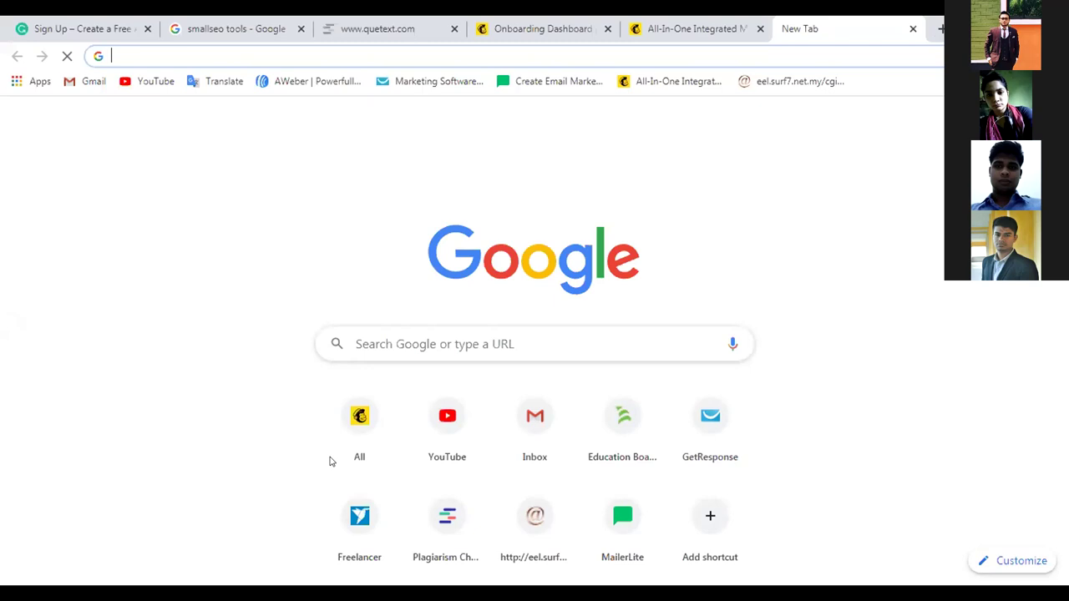
click(797, 52)
text(t)
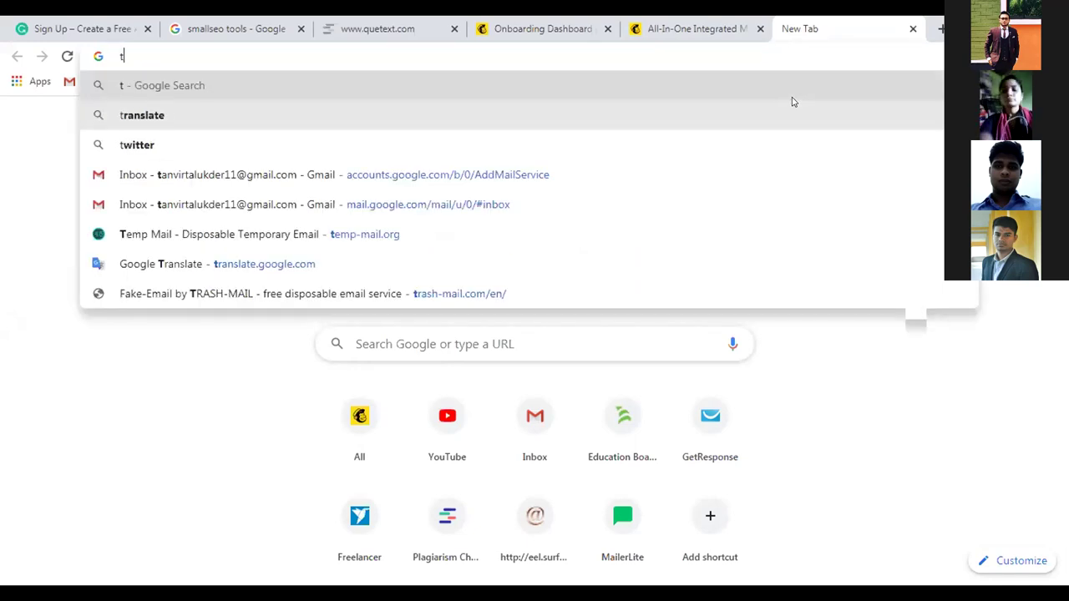
text(em)
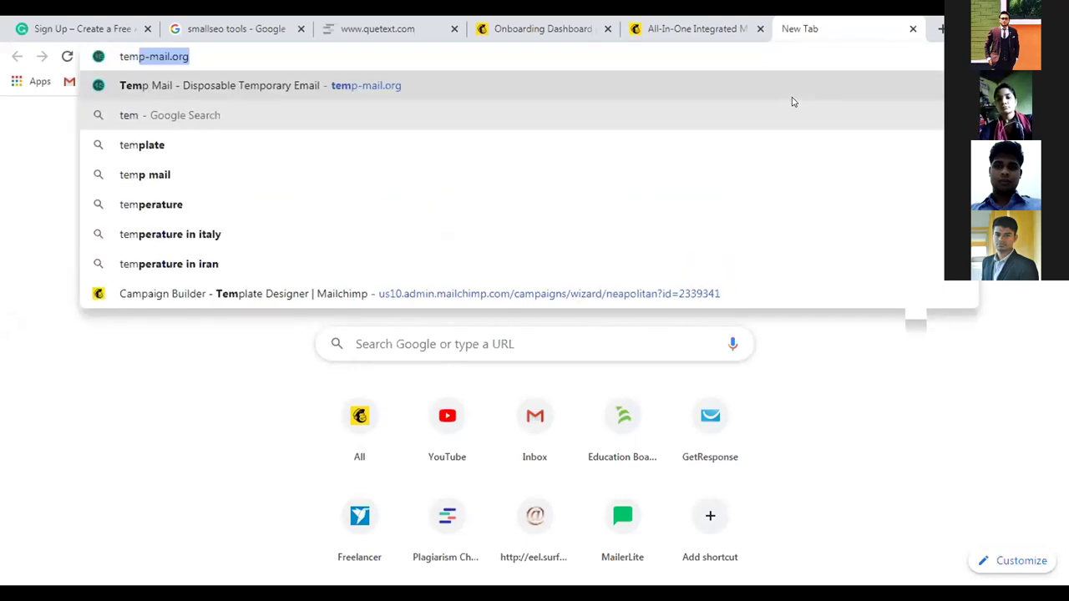
key(BackSpace)
key(BackSpace)
key(BackSpace)
key(ctrl+w)
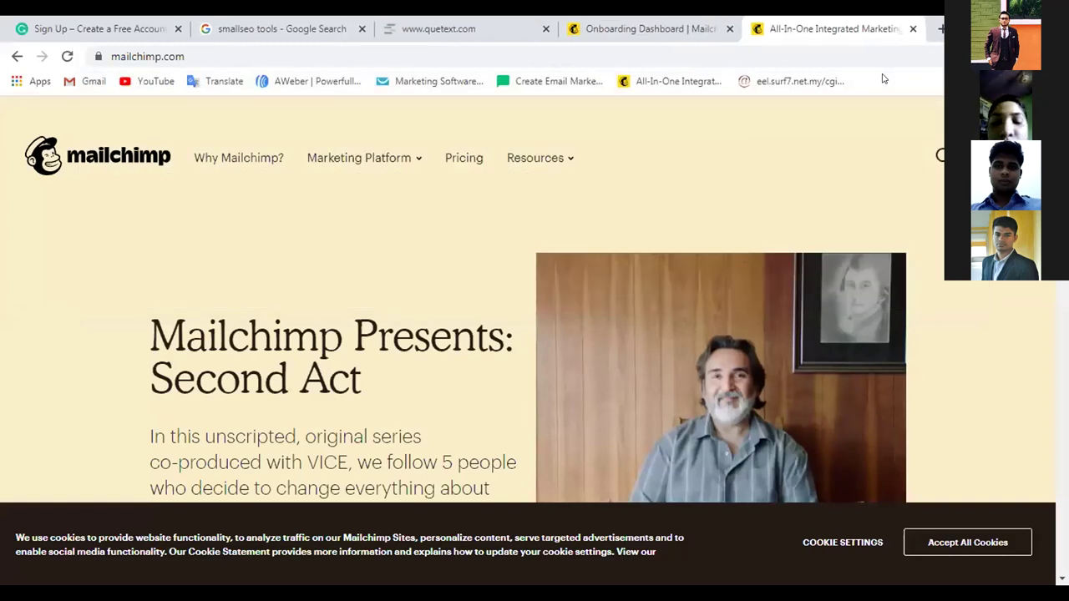
Search Google in a new tab for Site:us.google.com/pub/"gmail.com" "Student" USA
click(939, 30)
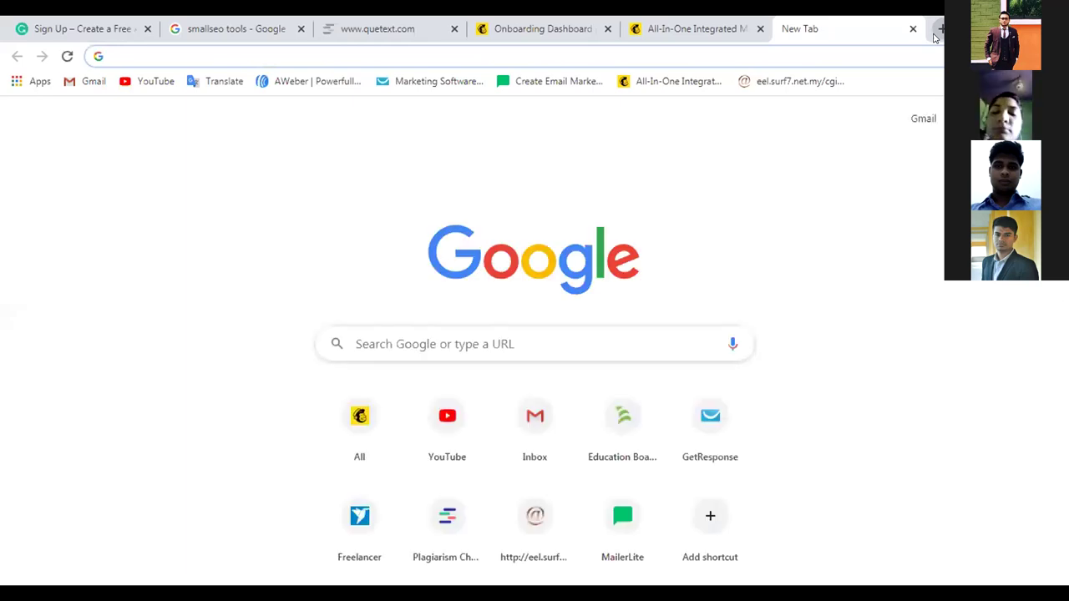
click(625, 57)
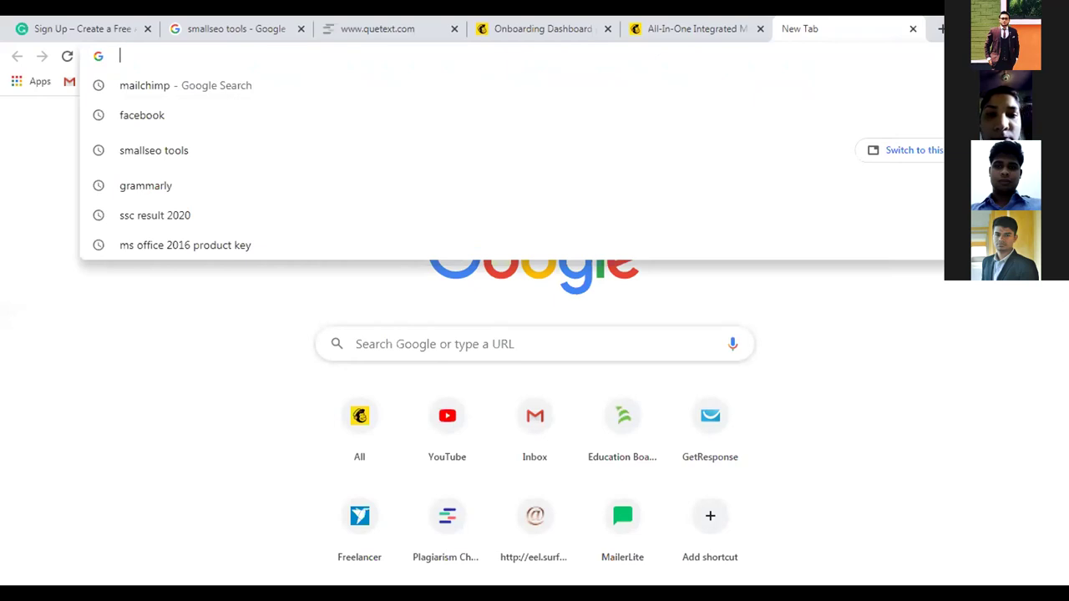
right_click(800, 54)
click(797, 131)
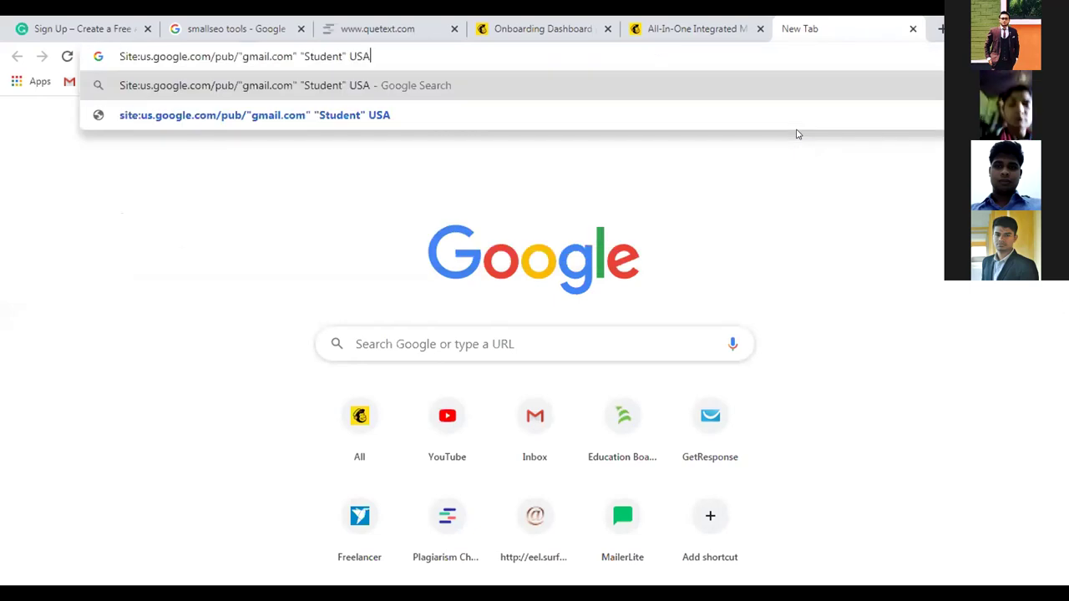
key(Return)
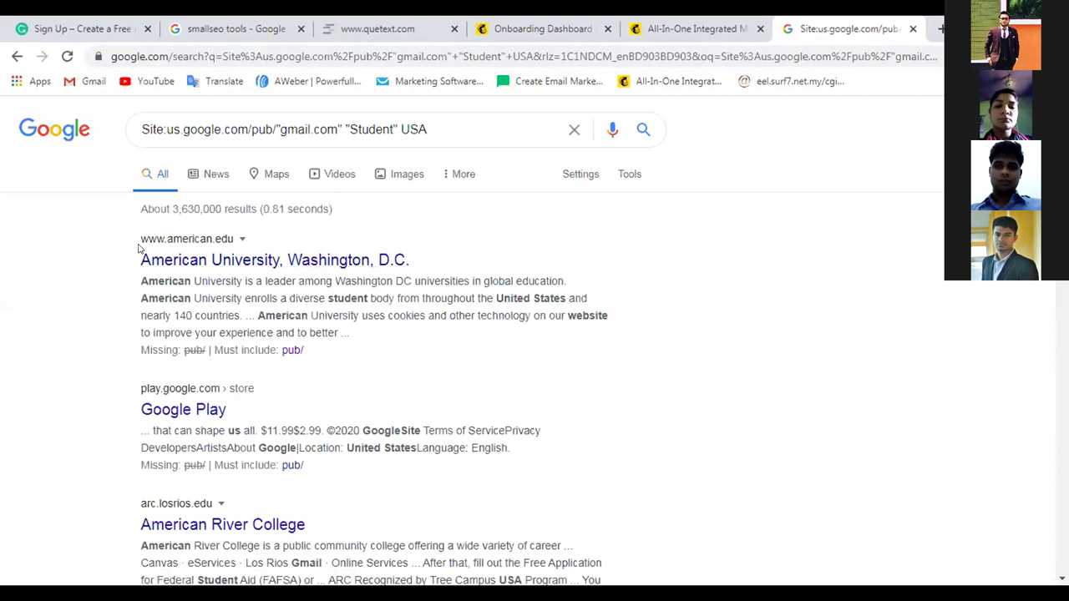
Copy the entire content of the Google search results page
key(ctrl+a)
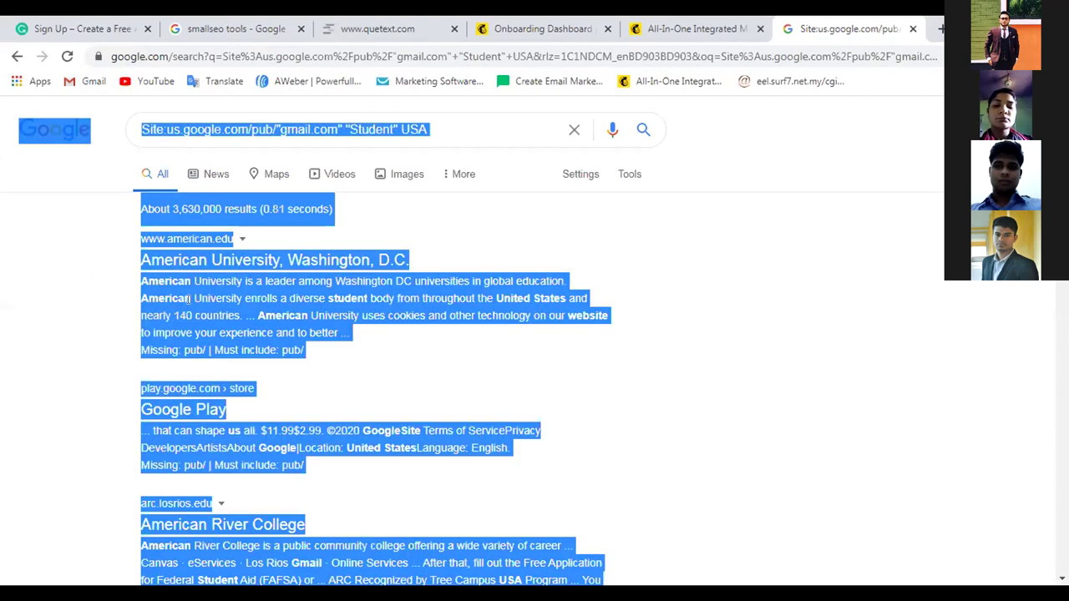
right_click(225, 277)
click(244, 289)
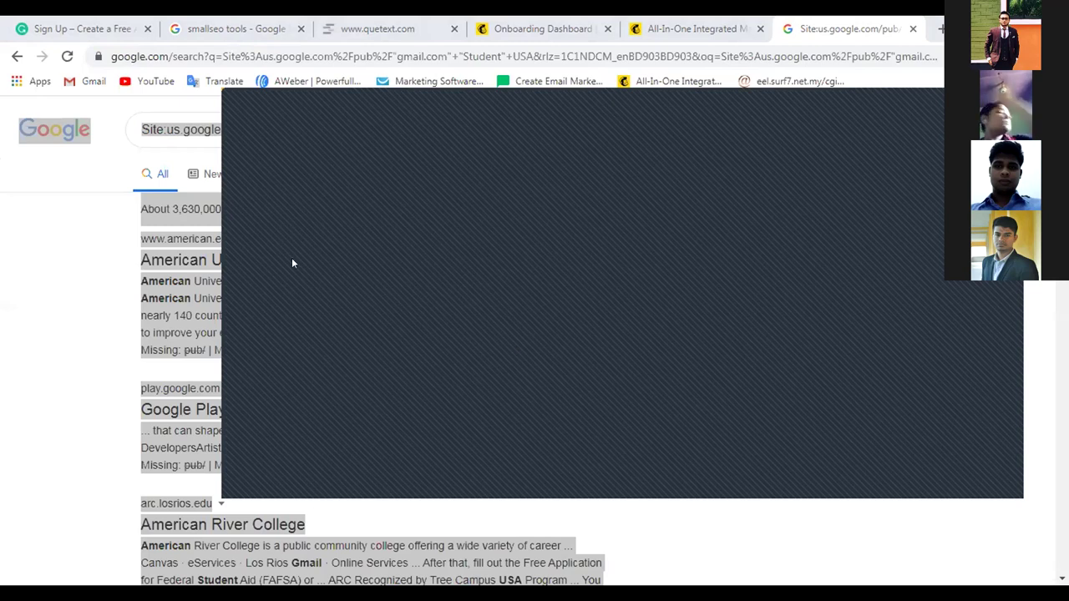
click(940, 28)
right_click(446, 56)
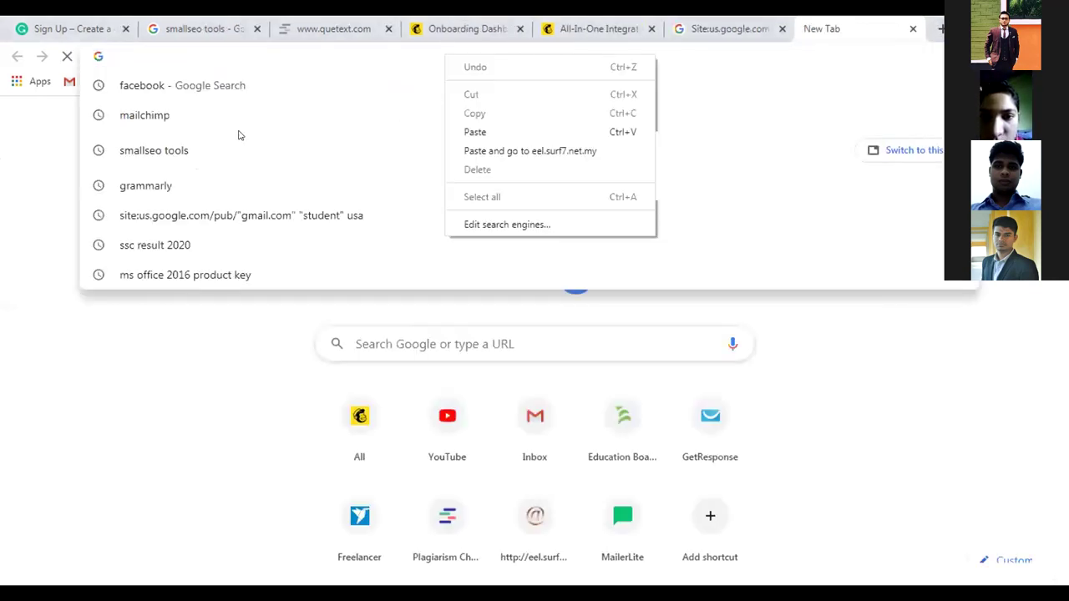
click(493, 132)
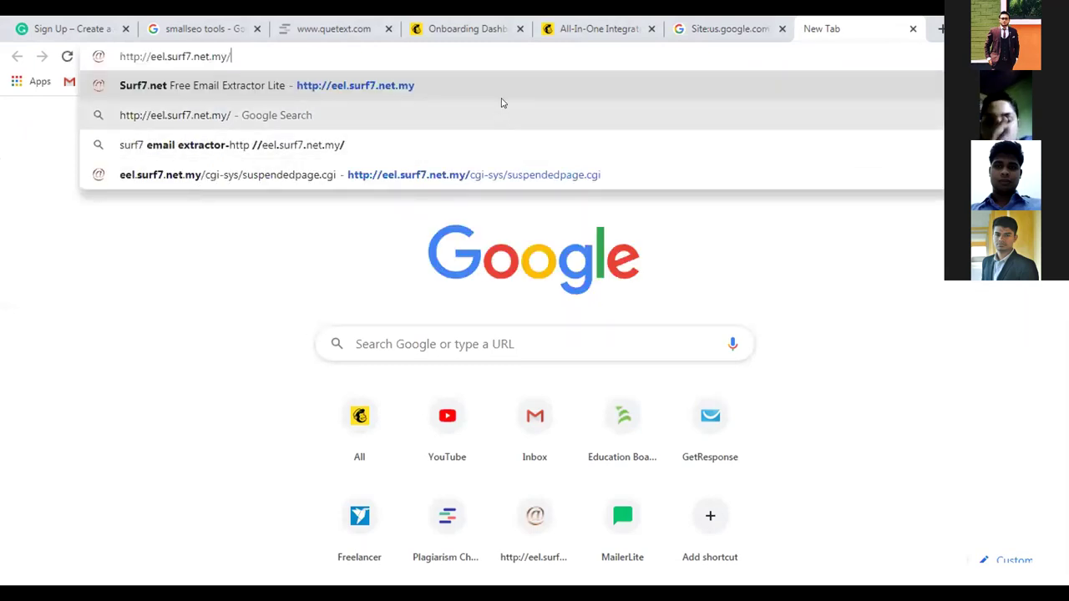
key(Return)
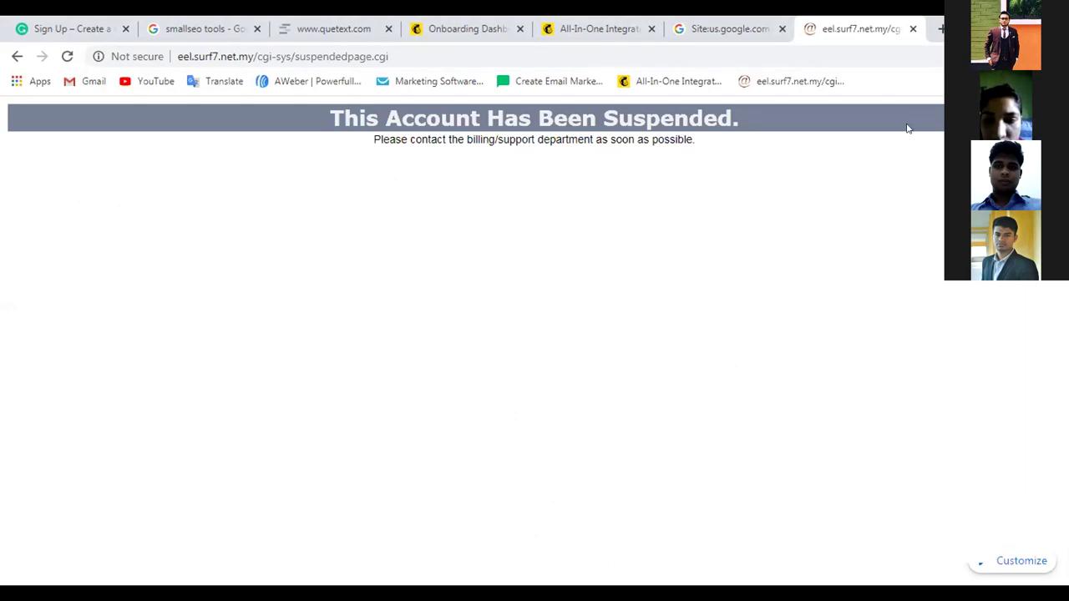
Close the suspended extractor page and search Google for email extractor in a new tab
click(913, 30)
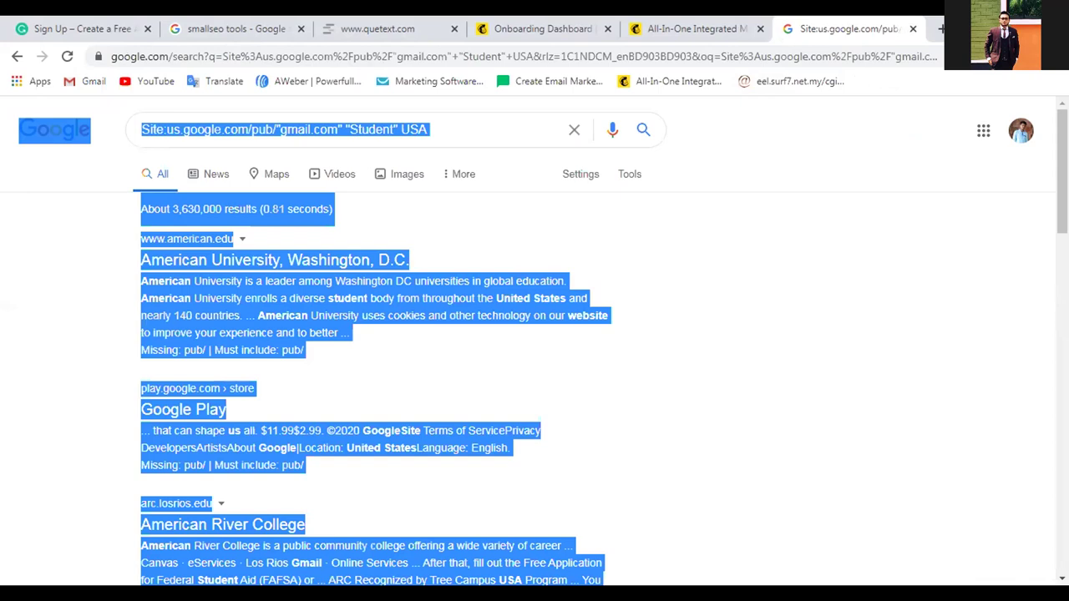
click(939, 30)
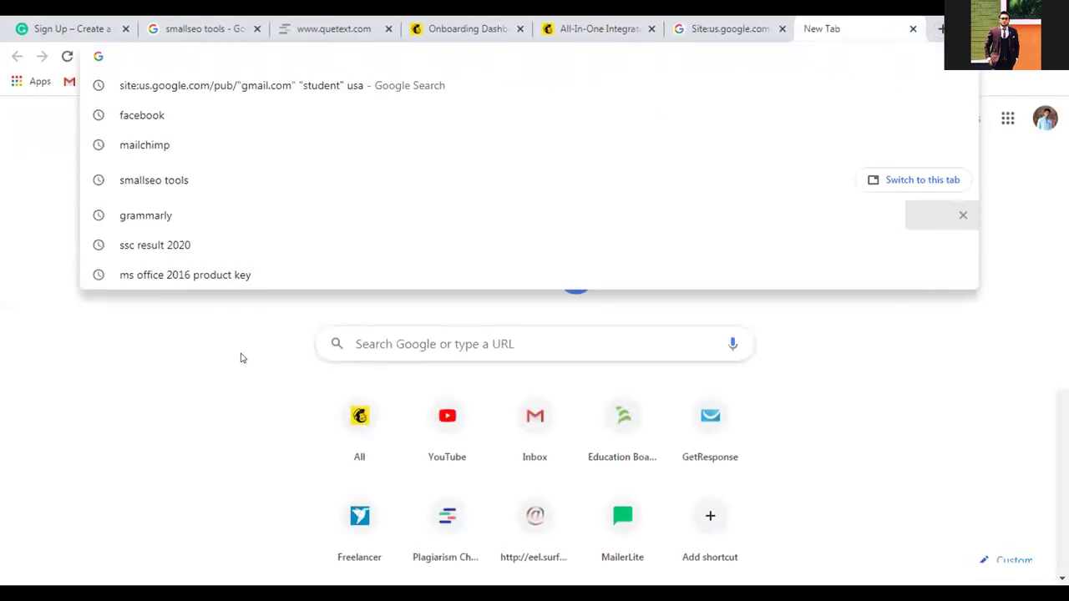
text(e)
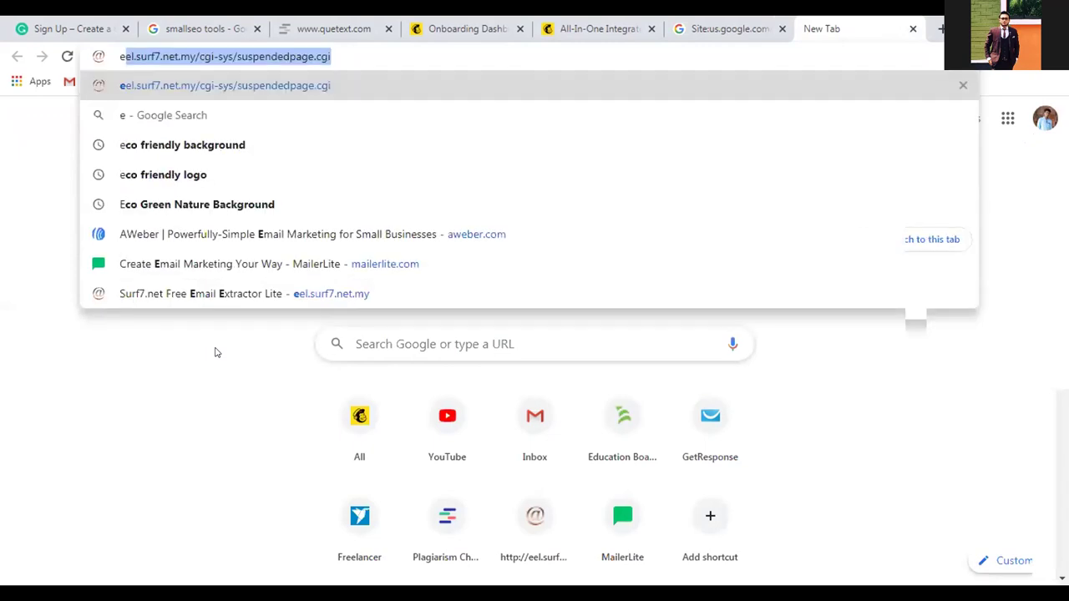
text(mail e)
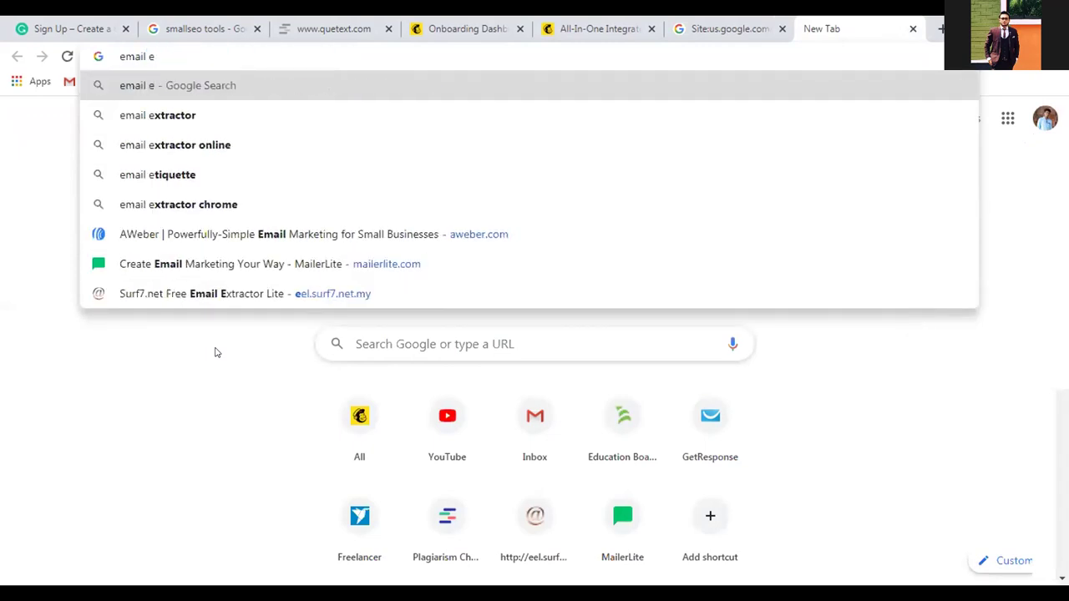
text(xtractor)
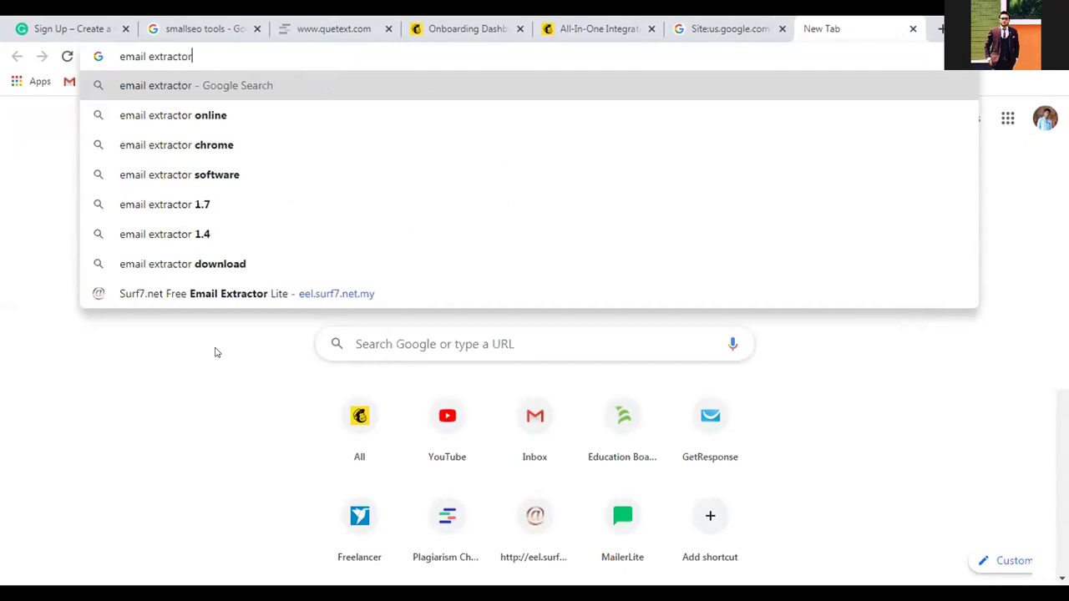
key(Return)
Open the Free Online Email Extractor at emailx.discoveryvip.com from the search results and look over its page
scroll(282, 378, down, 4)
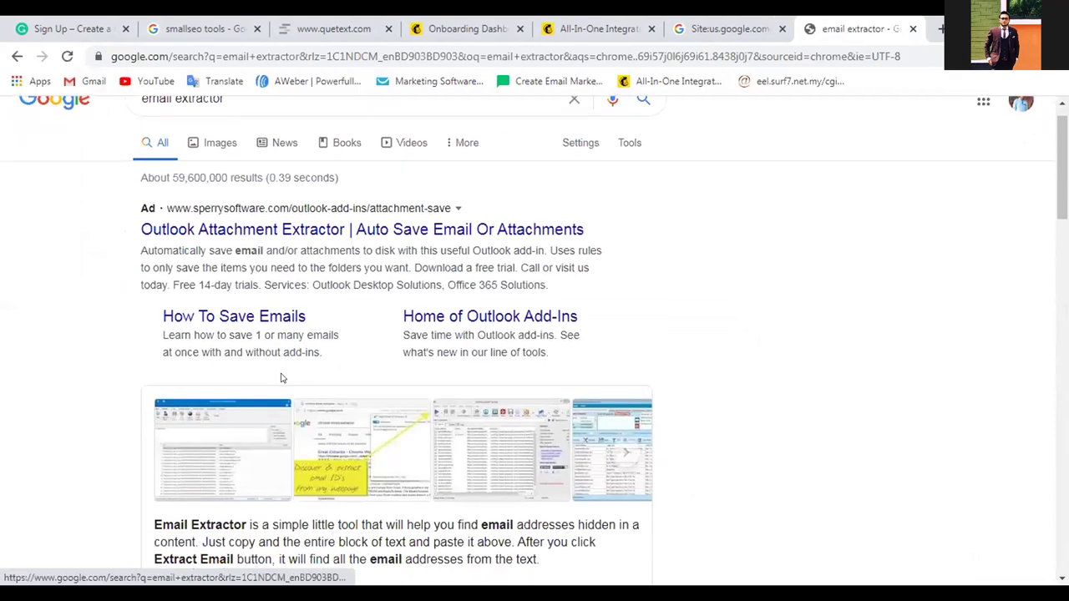
scroll(255, 397, down, 2)
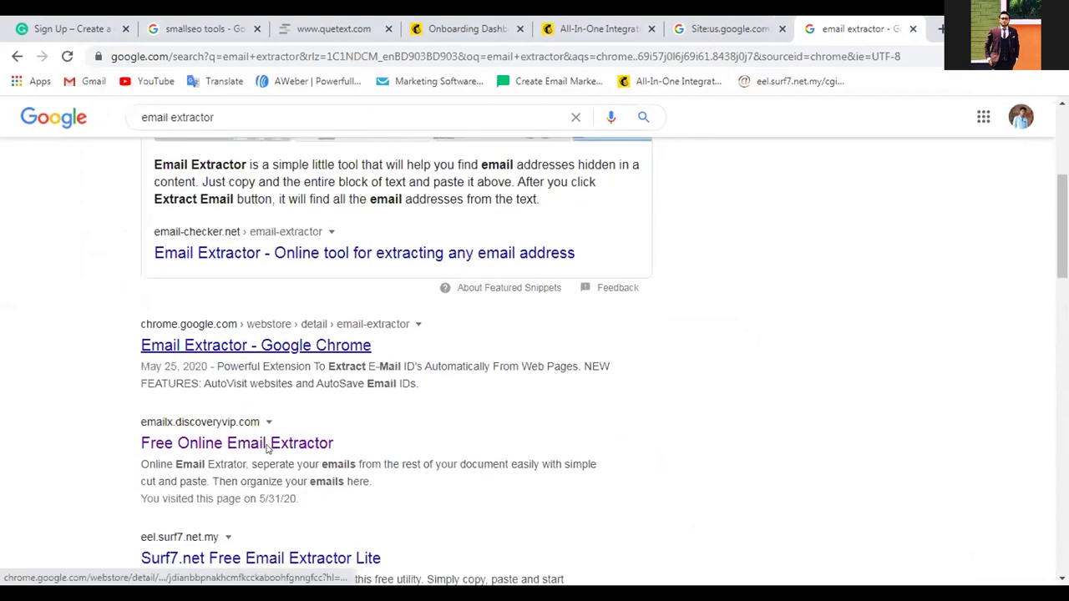
click(242, 376)
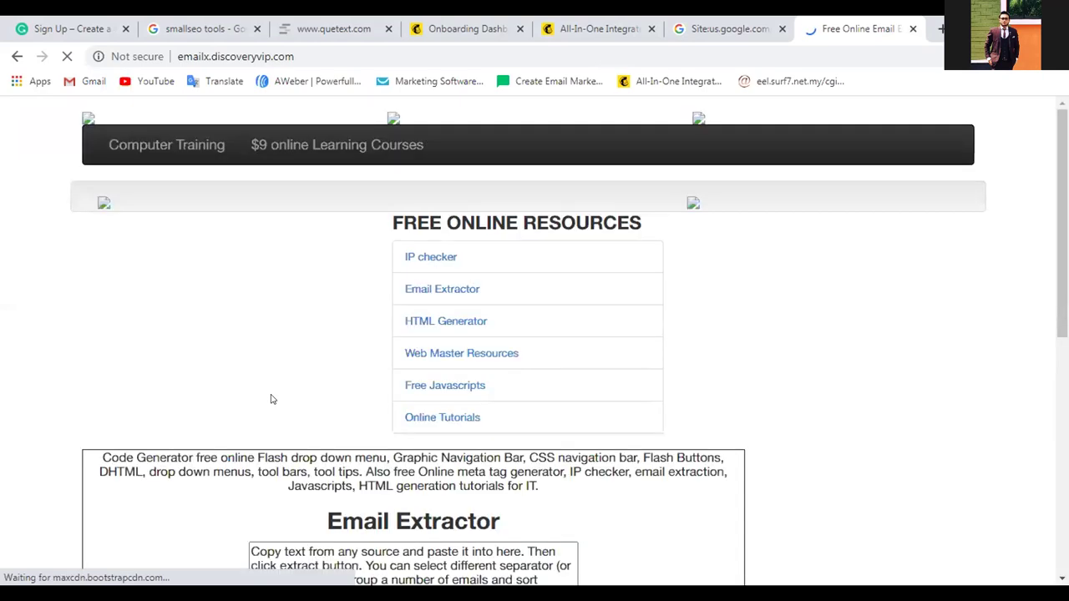
scroll(259, 382, down, 4)
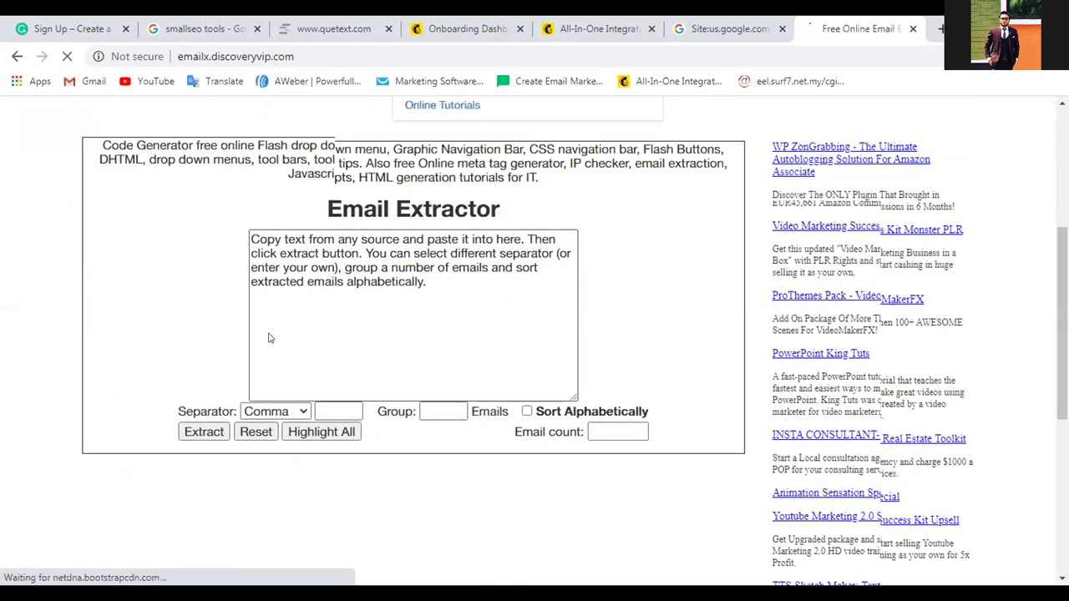
scroll(645, 126, up, 2)
scroll(645, 126, up, 2)
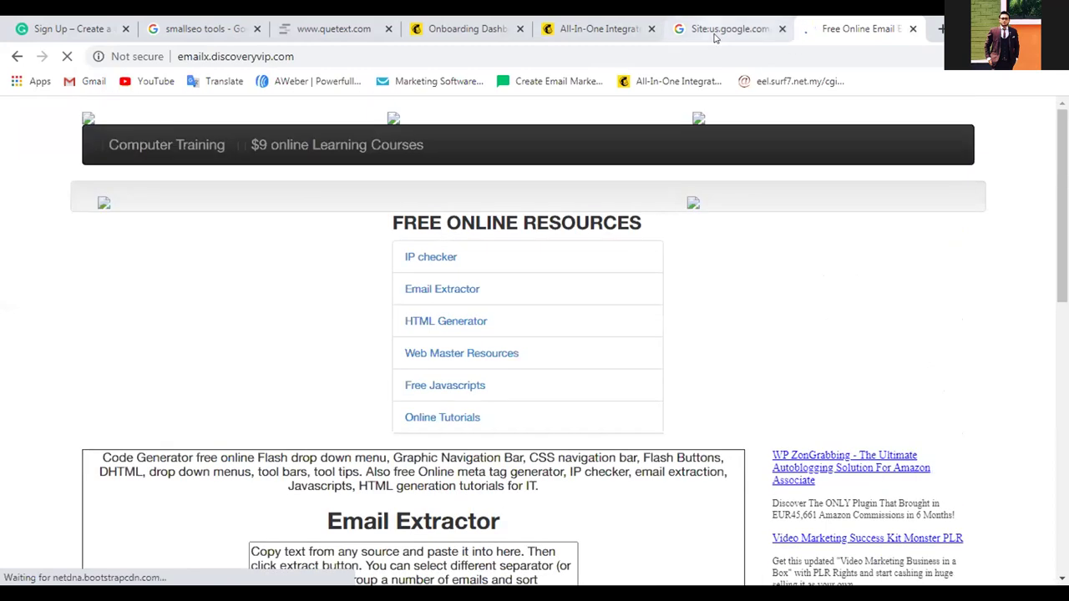
Try to extract email addresses from the copied Google results by pasting them into the Email Extractor box and running Extract
click(714, 28)
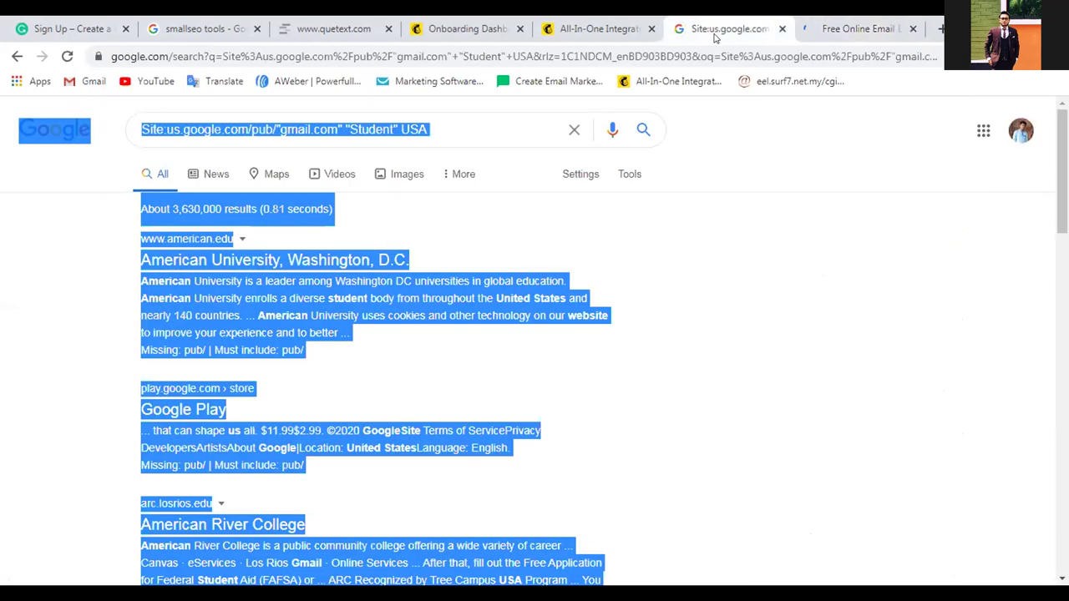
click(845, 29)
scroll(501, 451, down, 5)
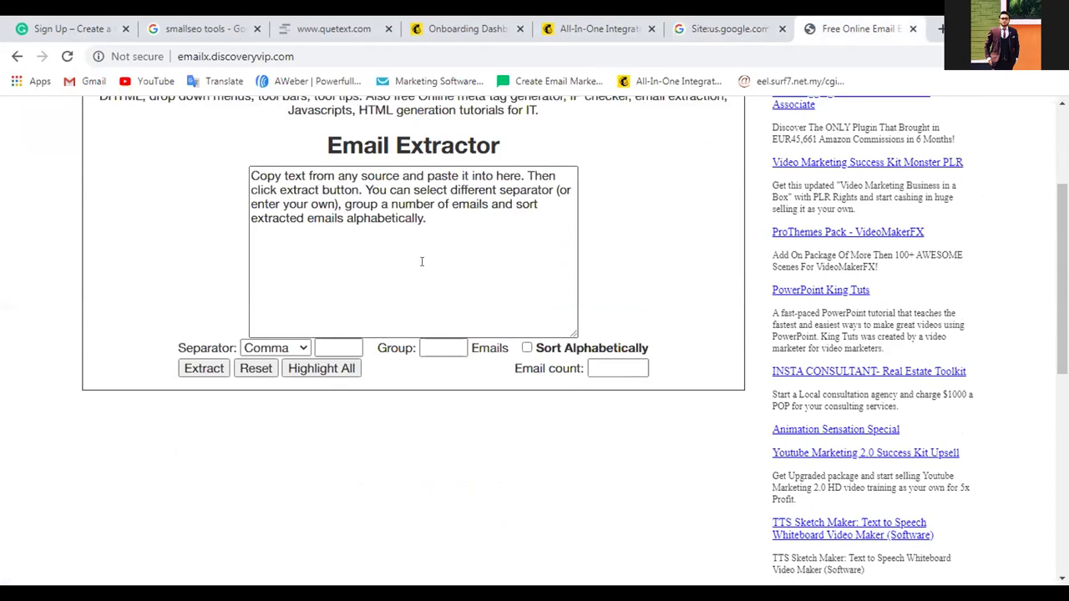
click(422, 259)
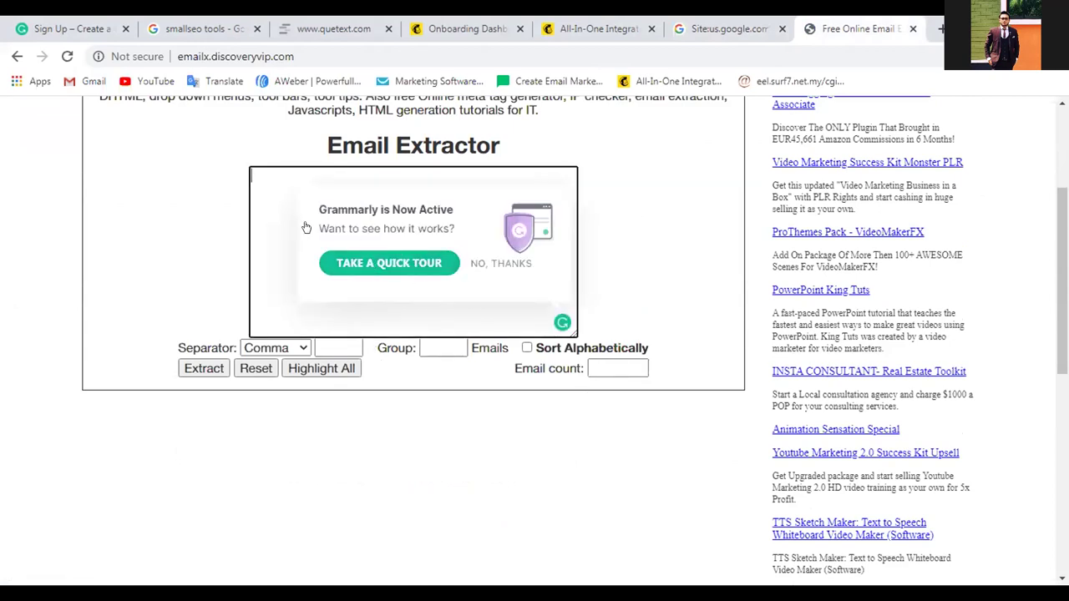
key(ctrl+v)
click(204, 369)
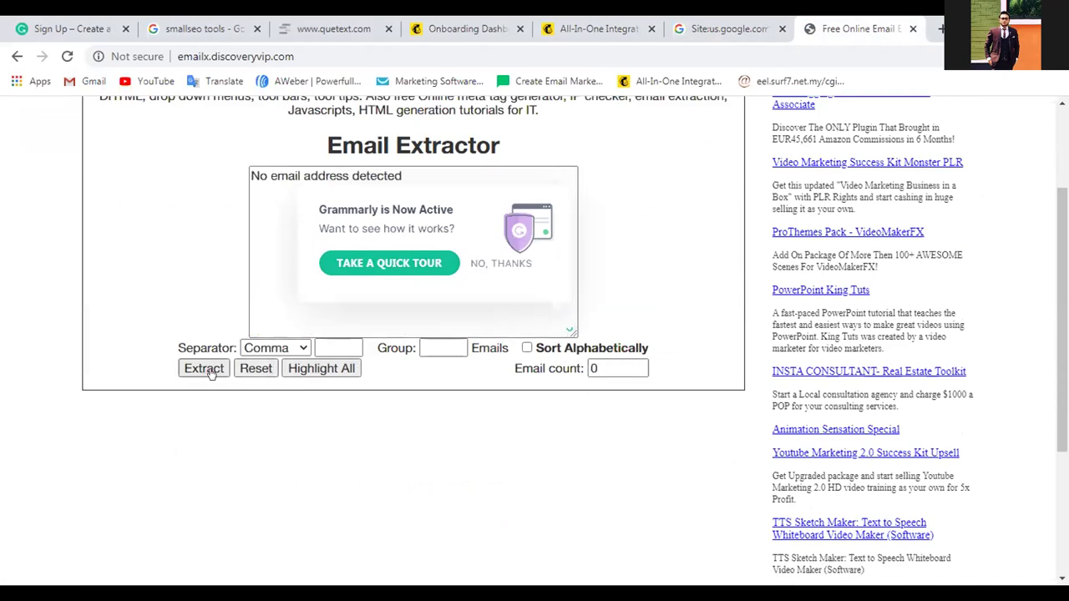
scroll(346, 340, down, 1)
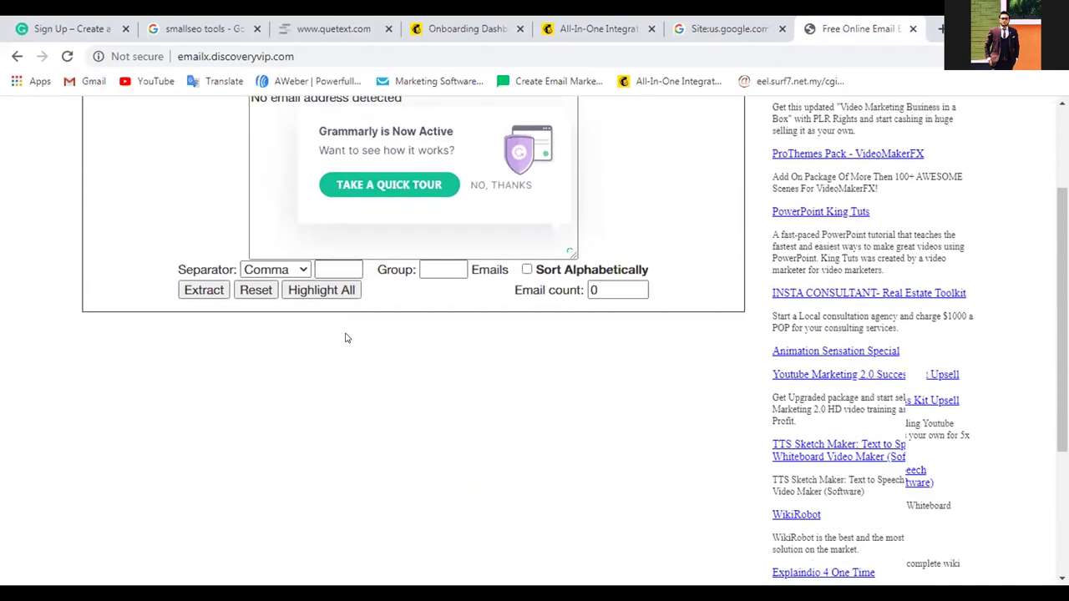
scroll(347, 338, down, 3)
scroll(671, 335, up, 3)
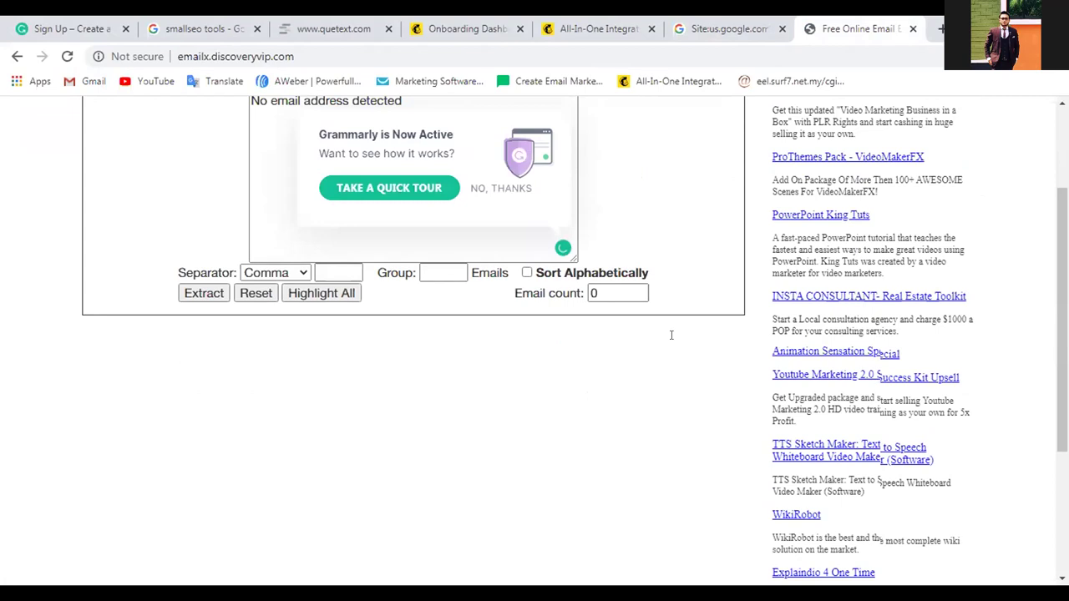
scroll(682, 365, up, 1)
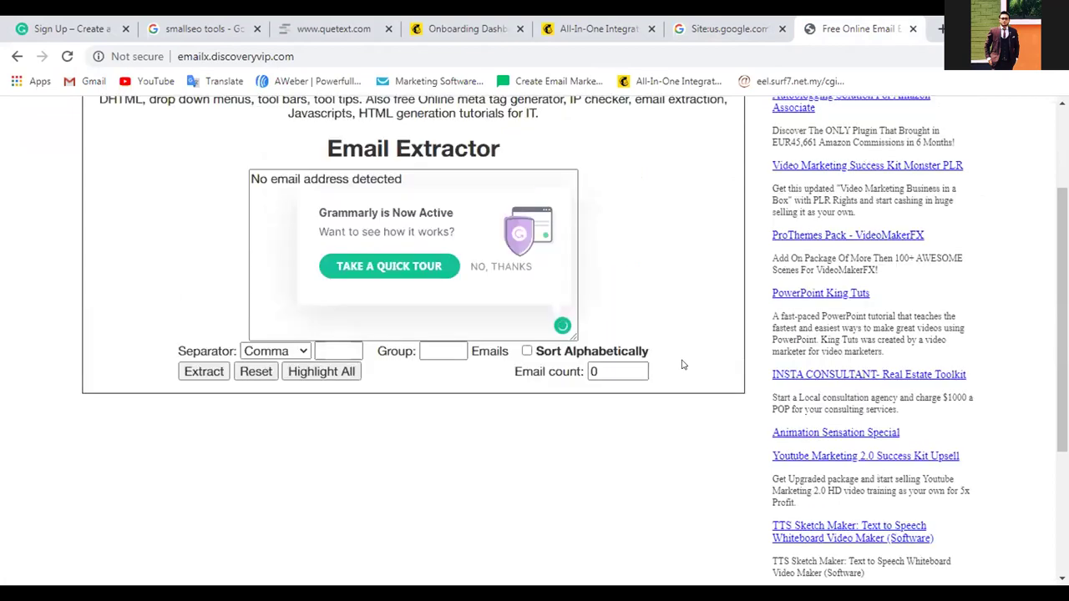
scroll(683, 365, up, 1)
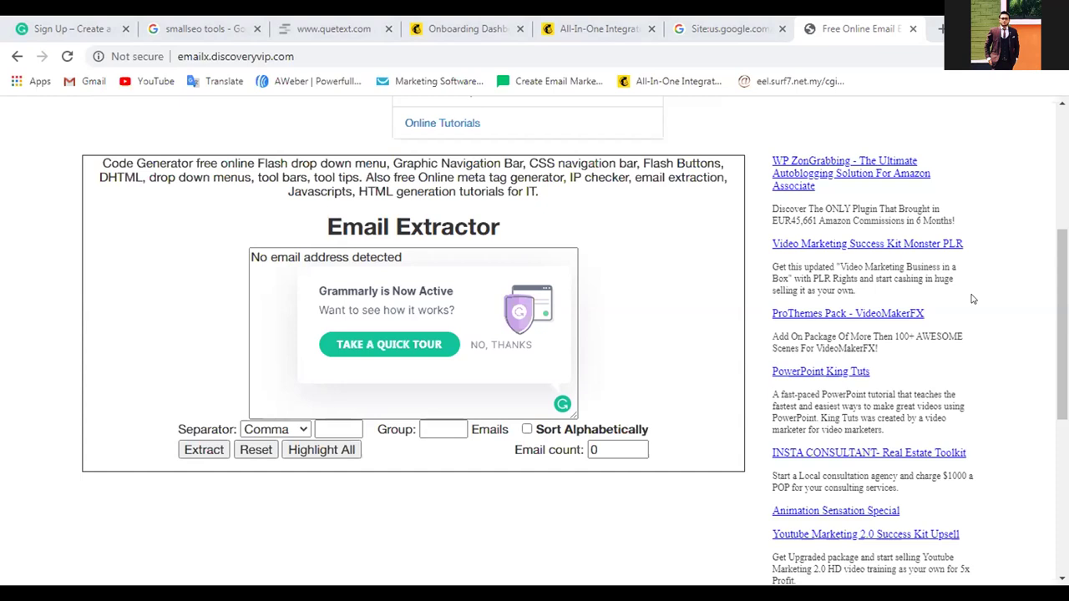
Open Email Extractor Lite 1.8 at b254.com/email/extractor.php and run Extract on the copied Google results pasted into its Input Window
click(693, 134)
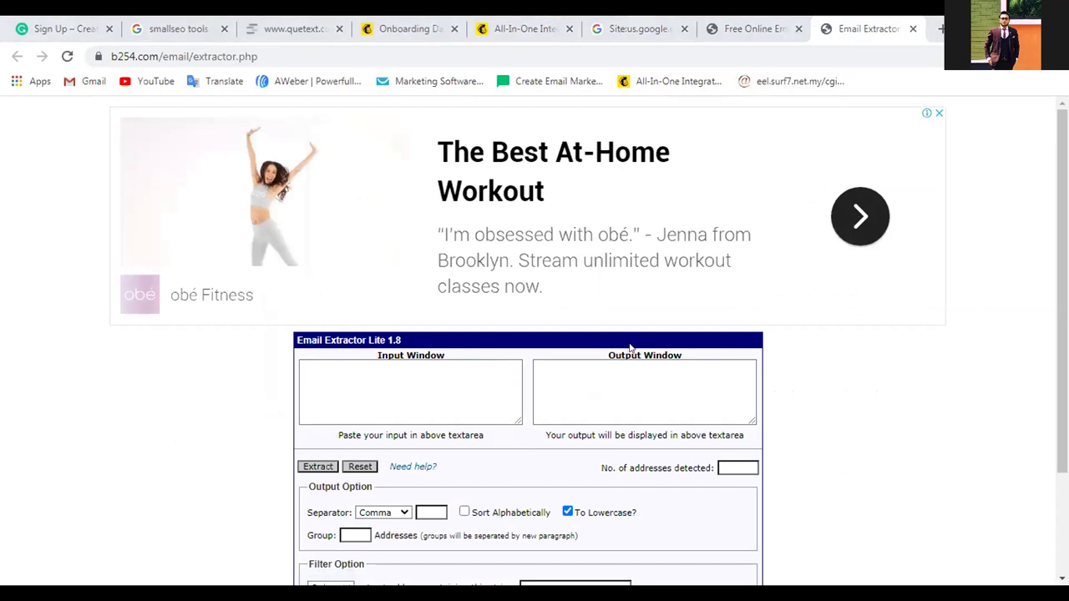
right_click(383, 394)
click(448, 270)
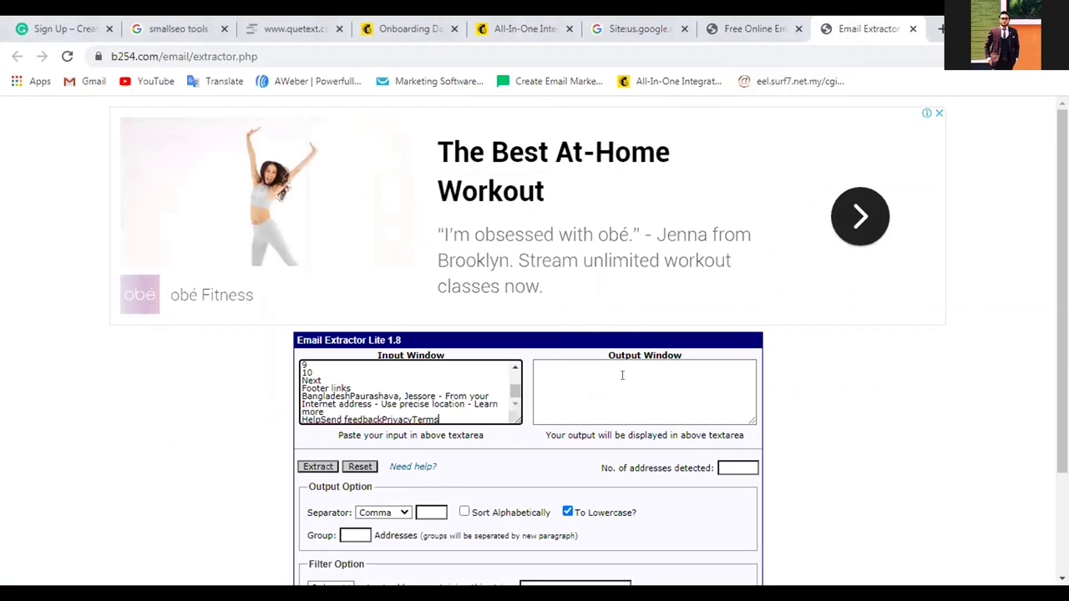
click(328, 468)
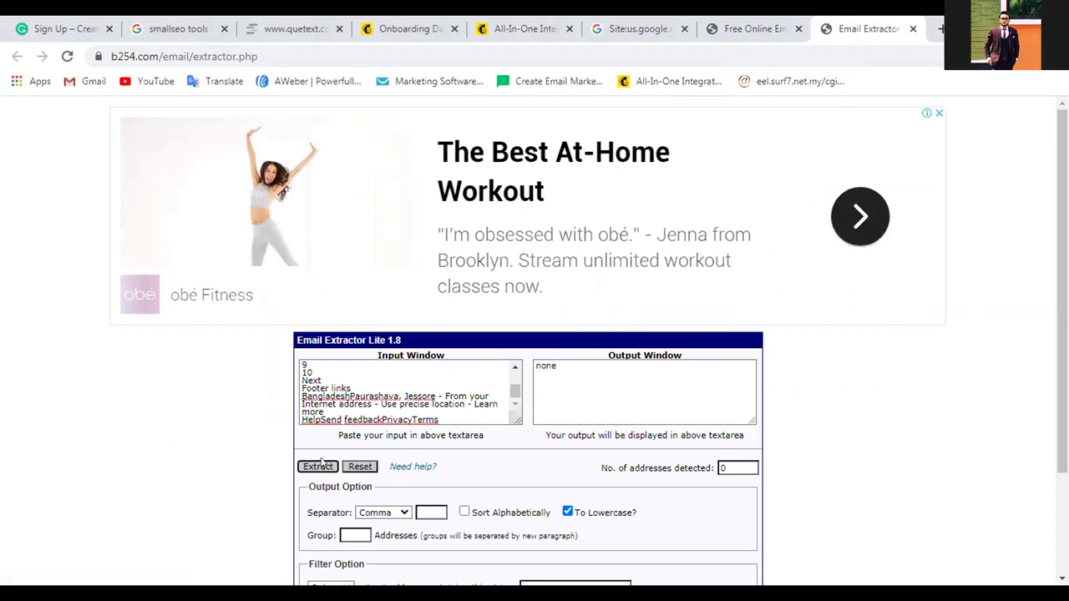
Close the Free Online Email Extractor tab and rerun the Google search as Site:us.google.com/pub/"gmail.com" "Student" Uk
click(753, 31)
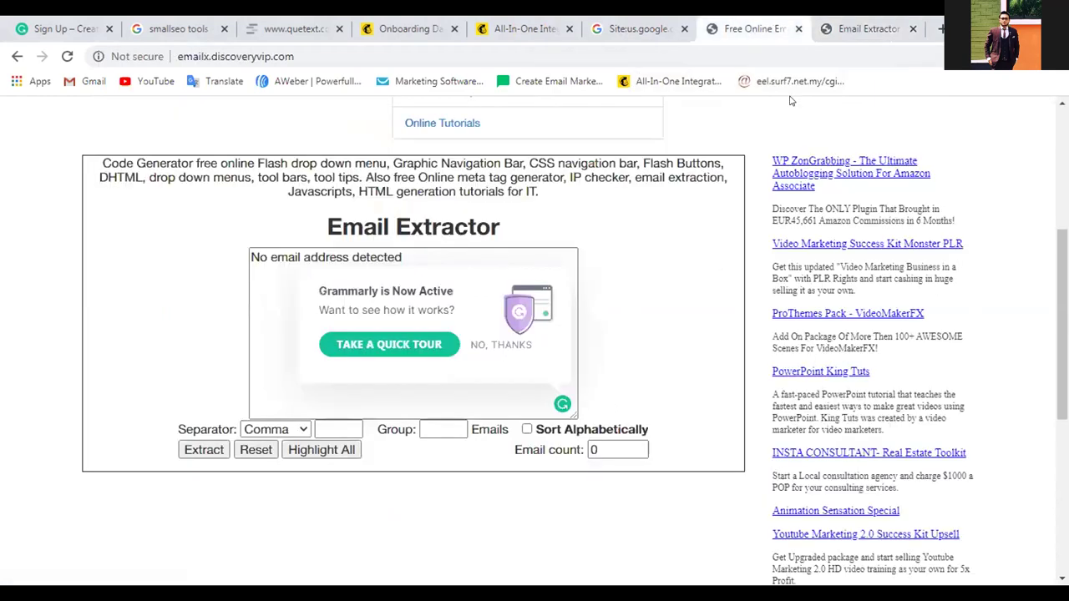
click(797, 30)
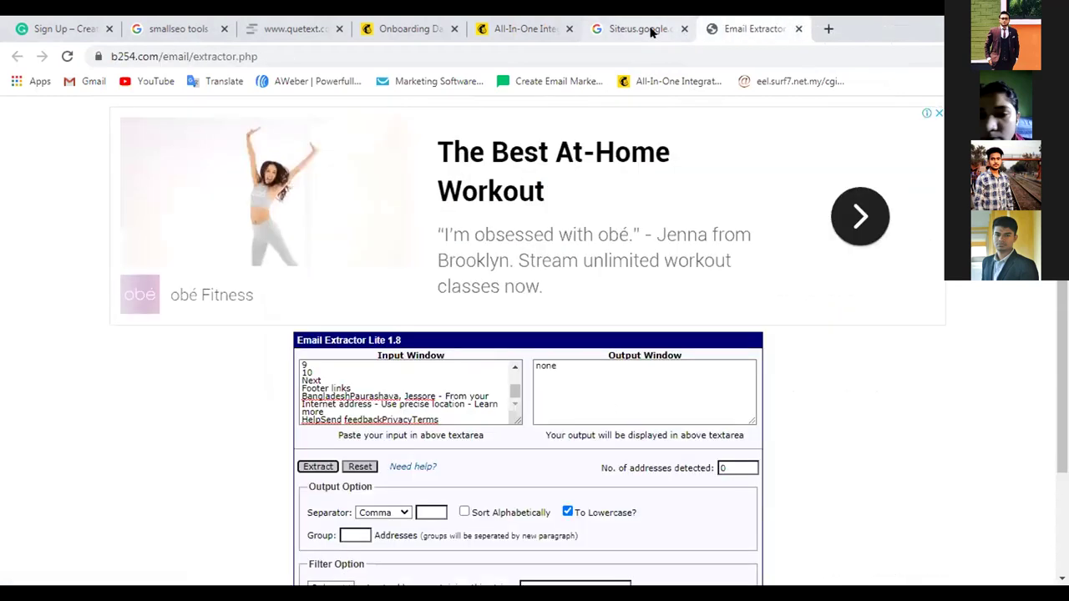
click(652, 31)
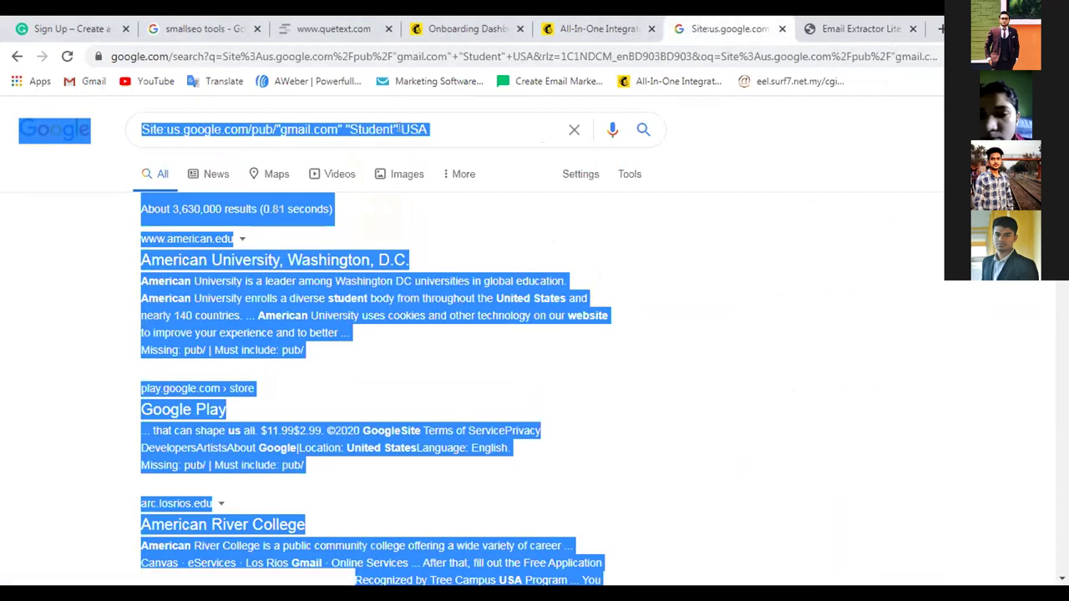
click(400, 127)
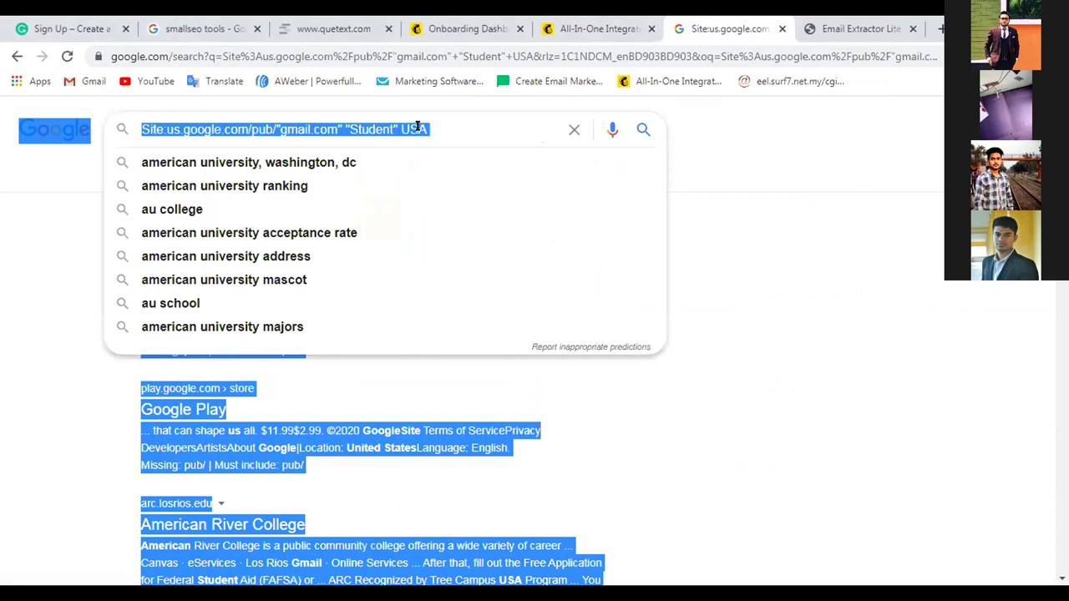
click(450, 127)
drag(433, 126, 409, 123)
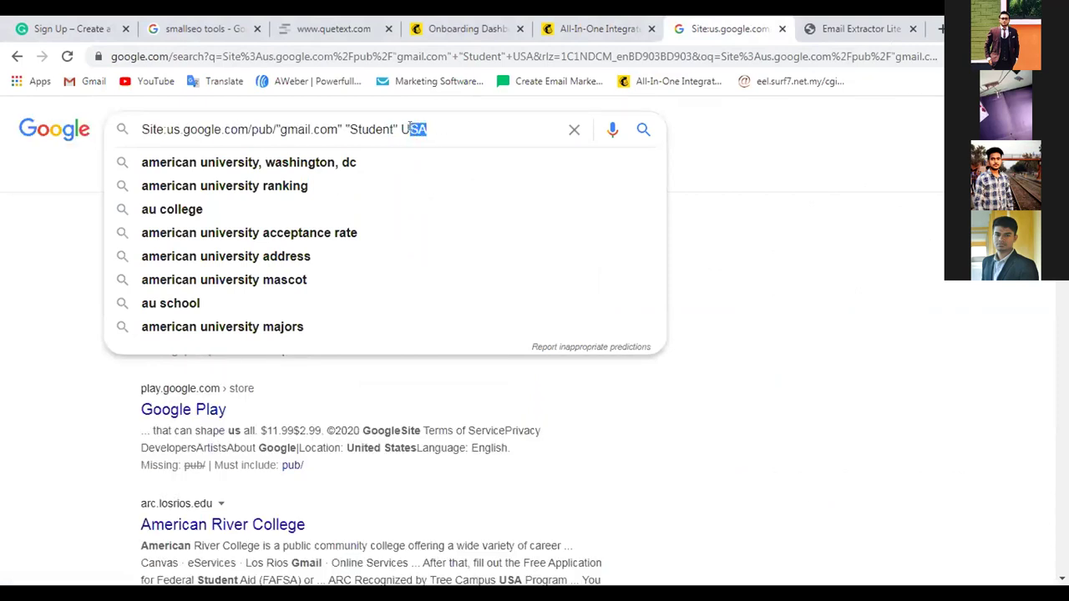
text(k)
key(Return)
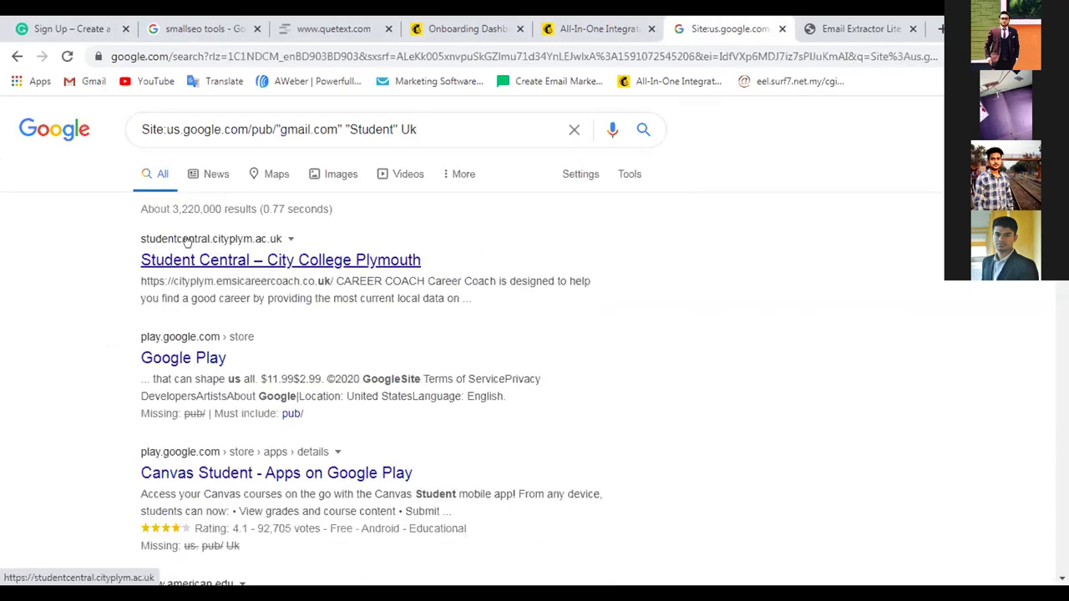
Copy the entire Uk search results page and replace the text in Email Extractor Lite's Input Window with it
key(ctrl+a)
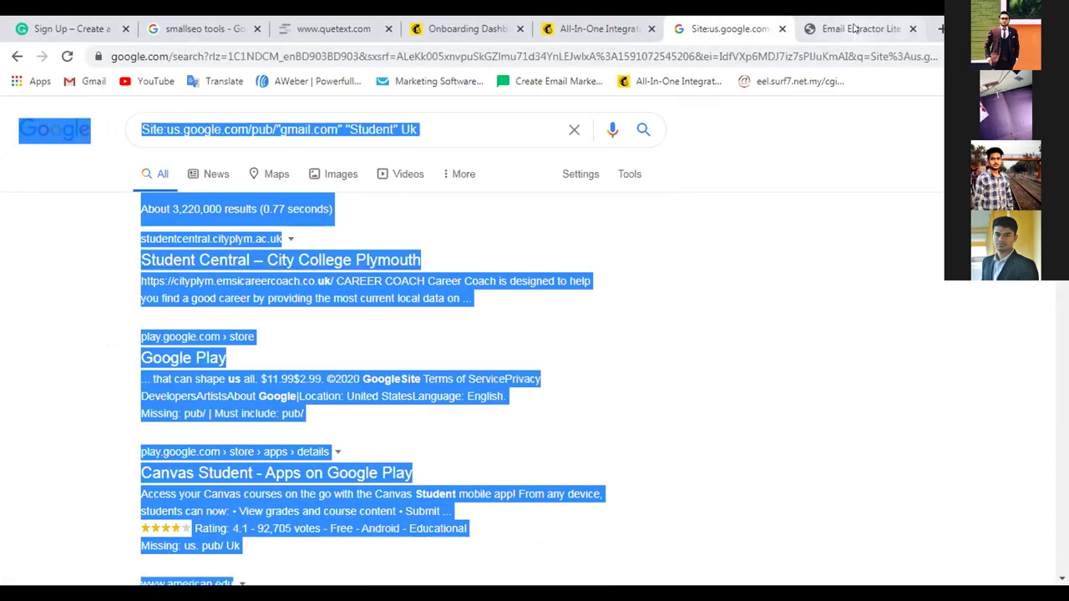
right_click(294, 328)
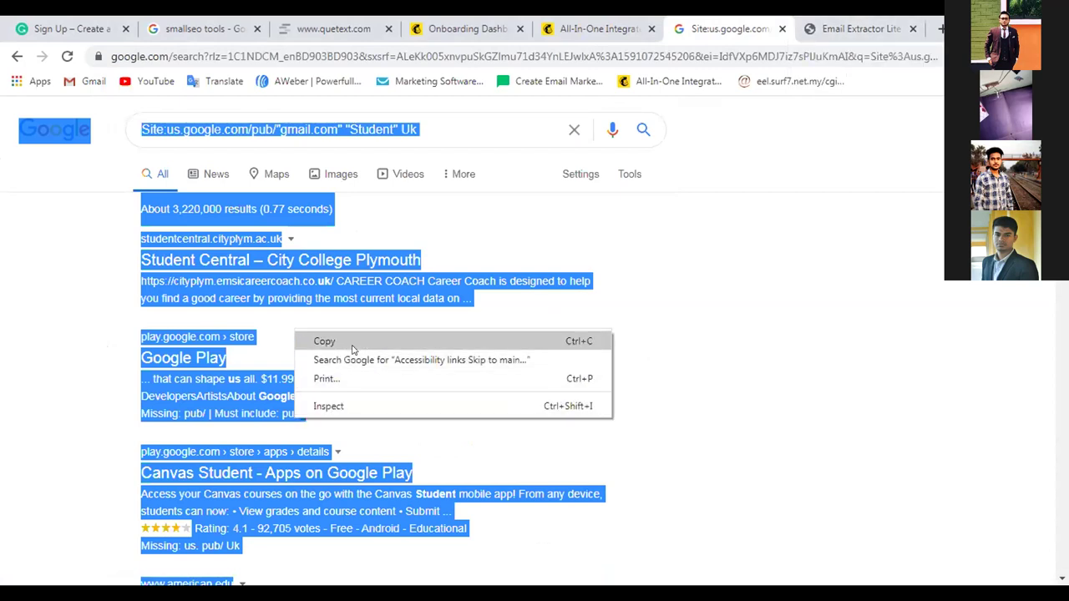
click(324, 340)
click(861, 29)
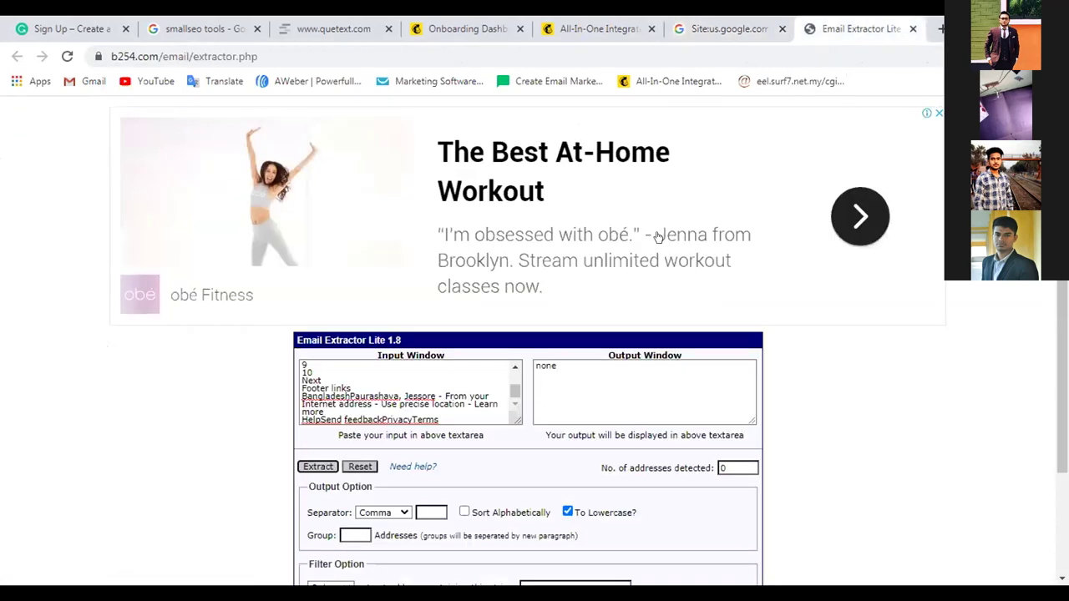
click(451, 417)
key(ctrl+a)
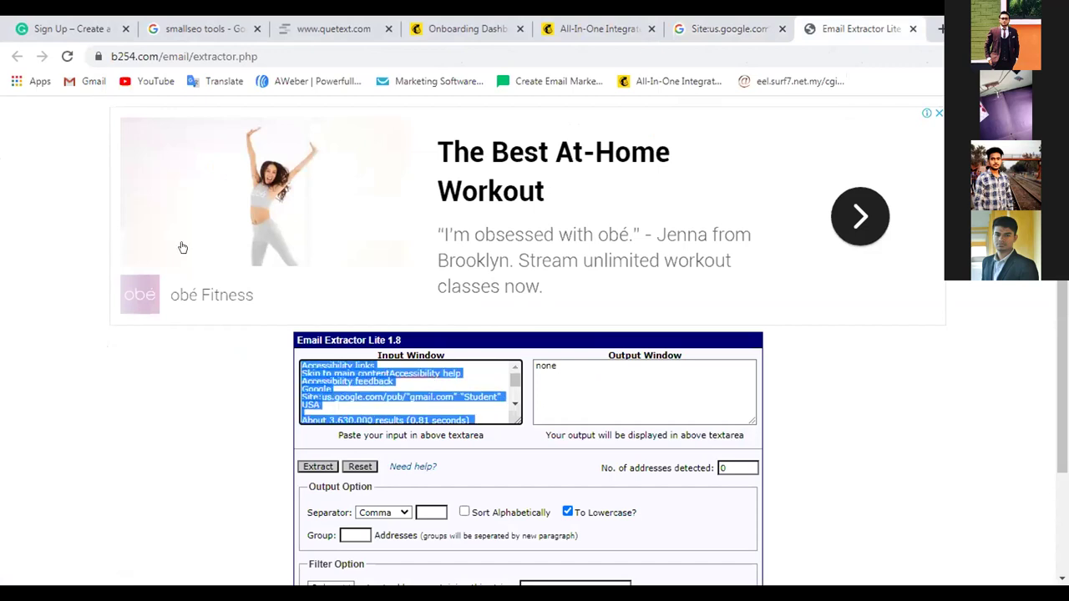
key(ctrl+v)
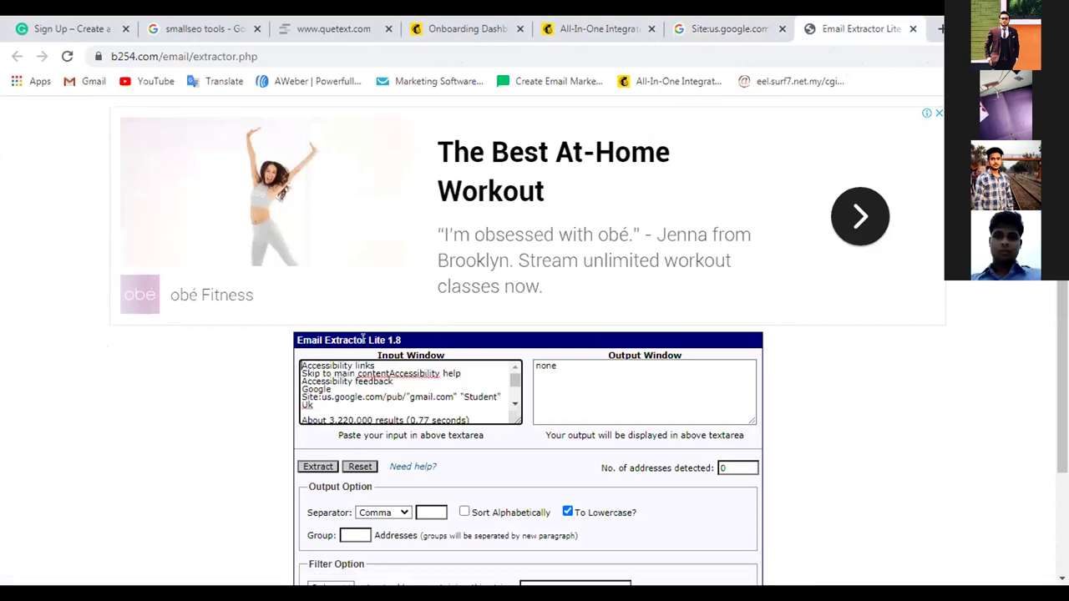
click(692, 27)
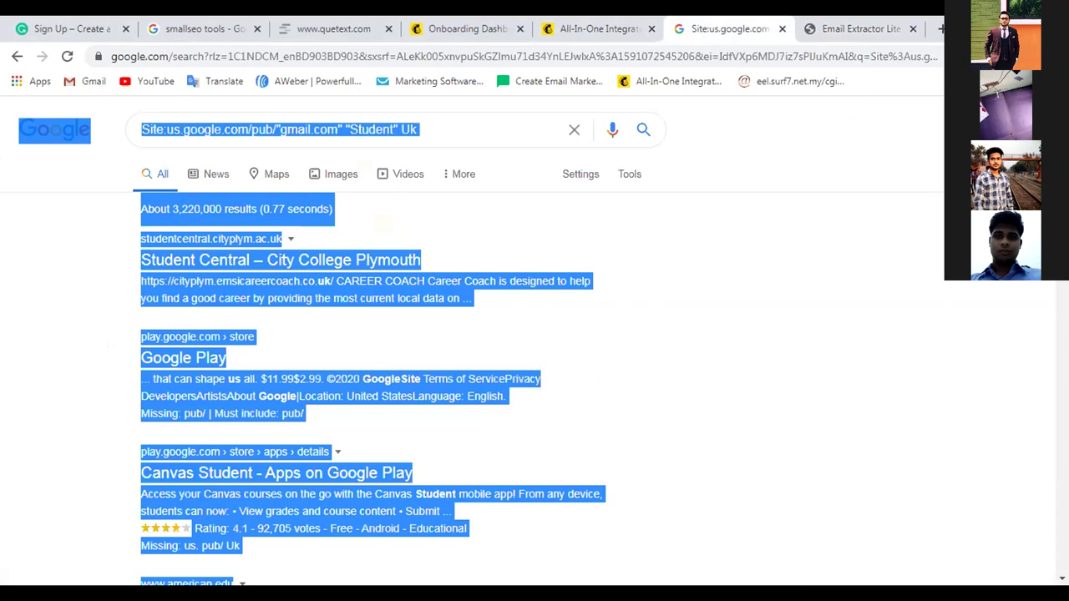
click(1056, 56)
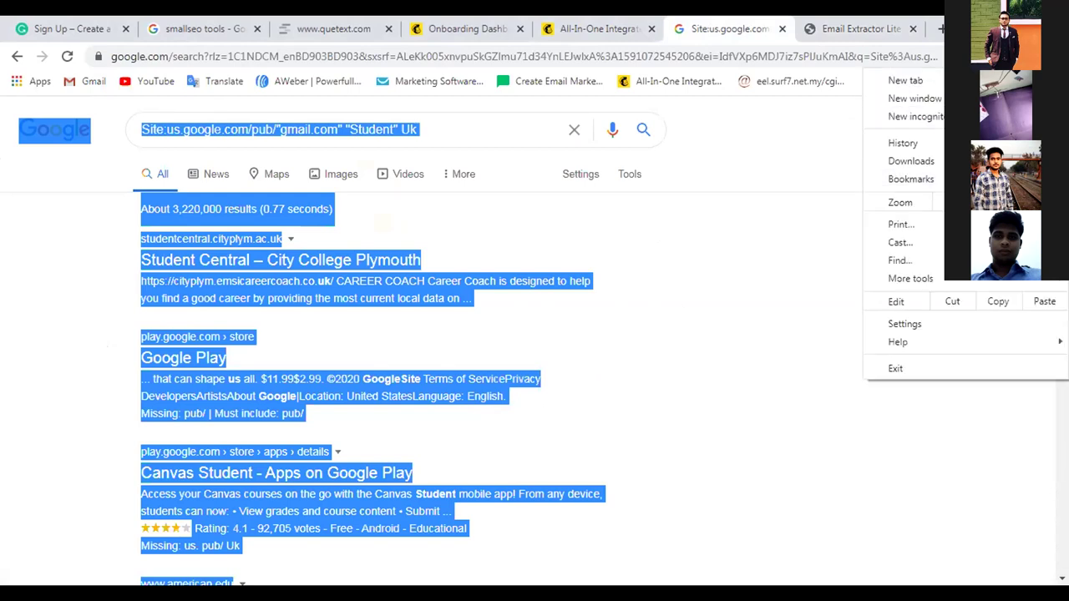
click(846, 222)
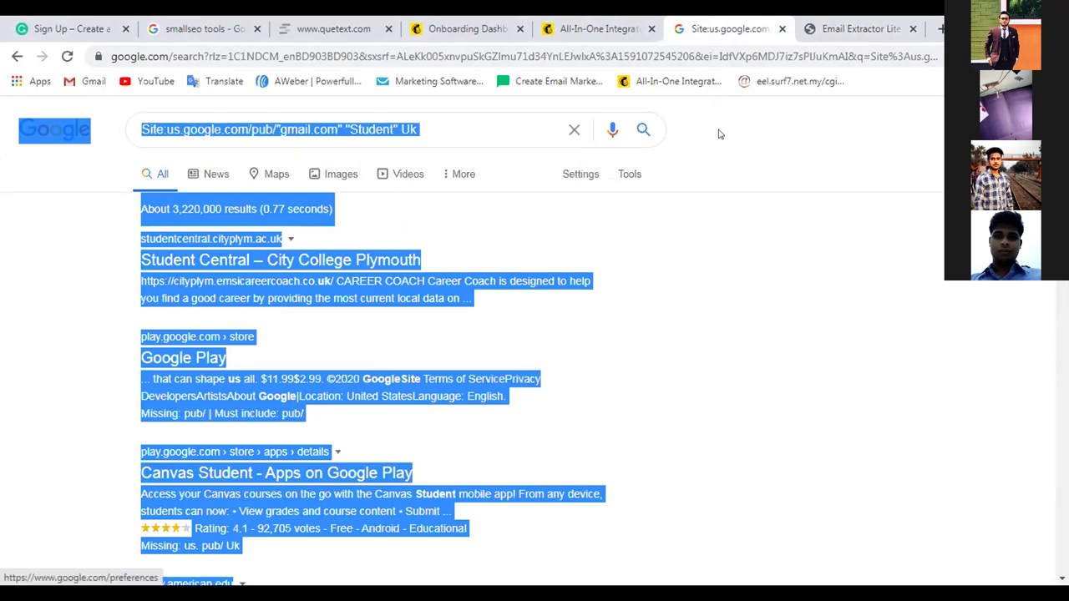
Set Google's search results per page to 100, save the preferences and complete the robot check
click(580, 174)
click(749, 310)
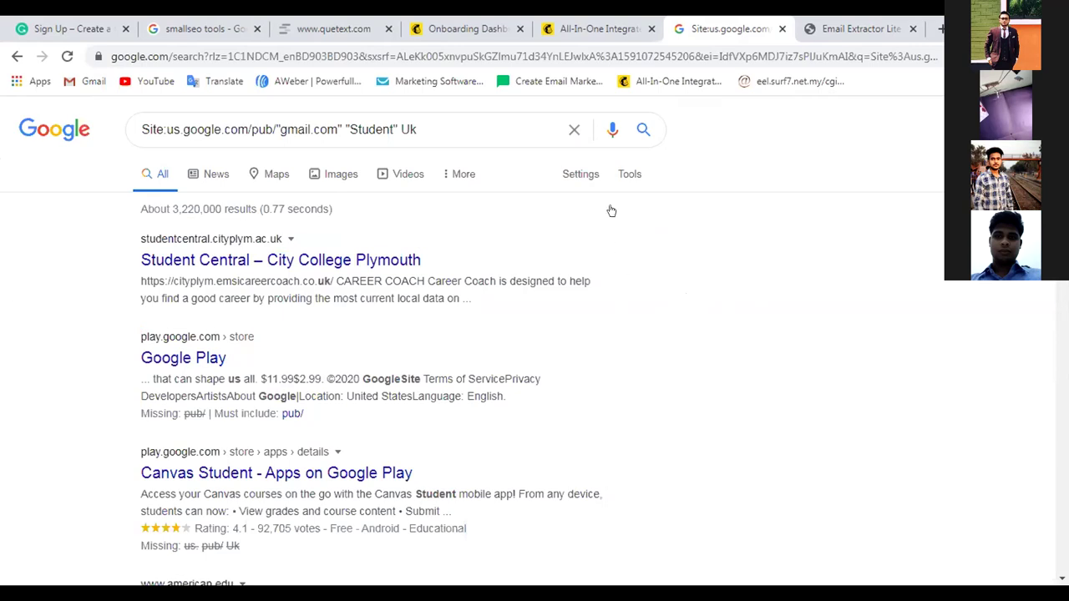
click(580, 174)
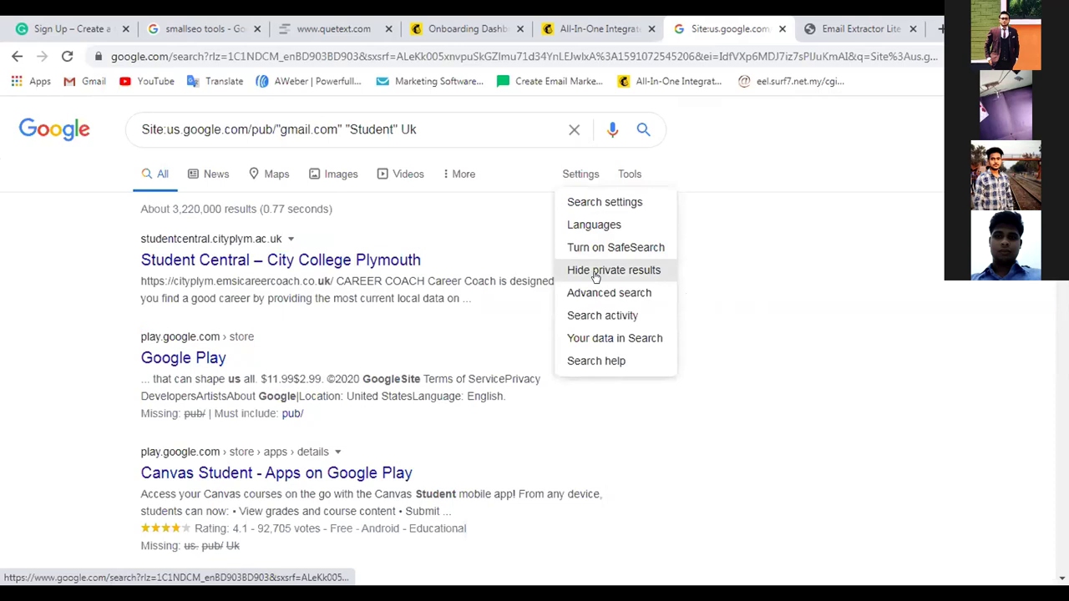
click(607, 210)
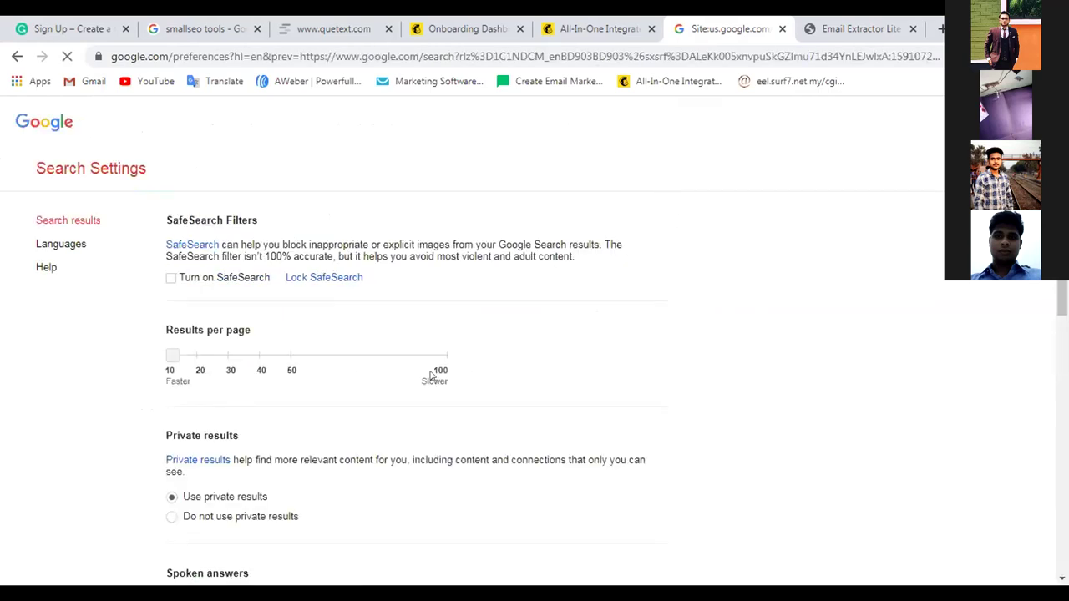
drag(238, 352, 464, 352)
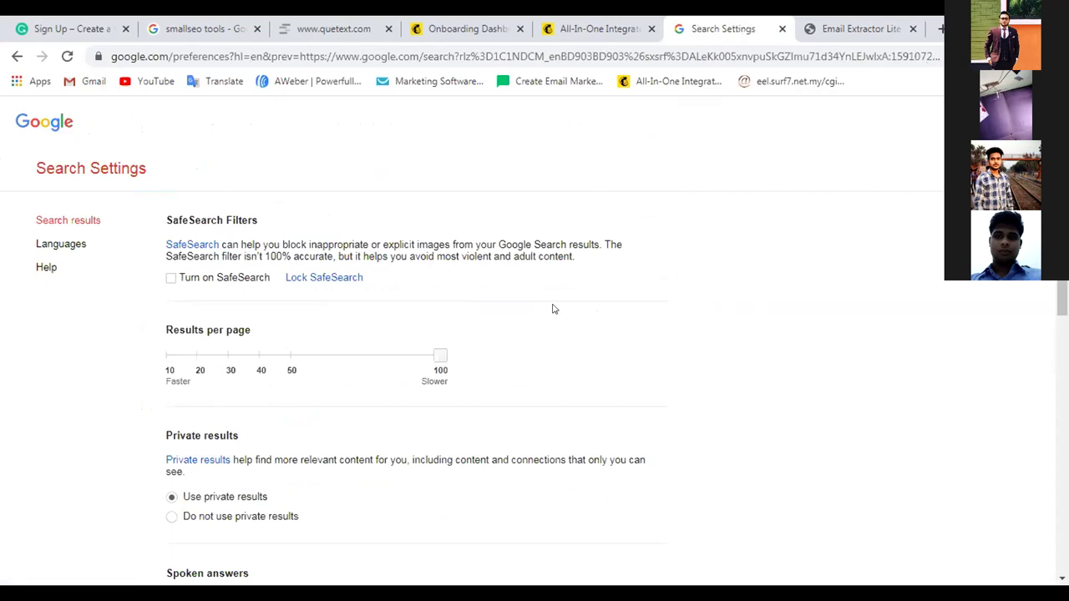
scroll(527, 308, down, 7)
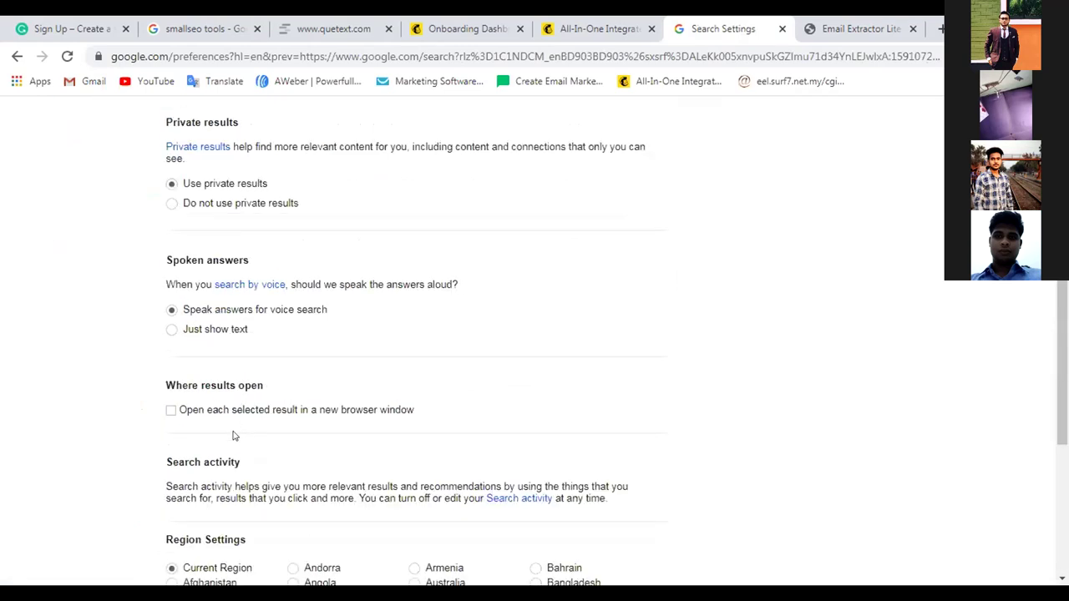
click(553, 399)
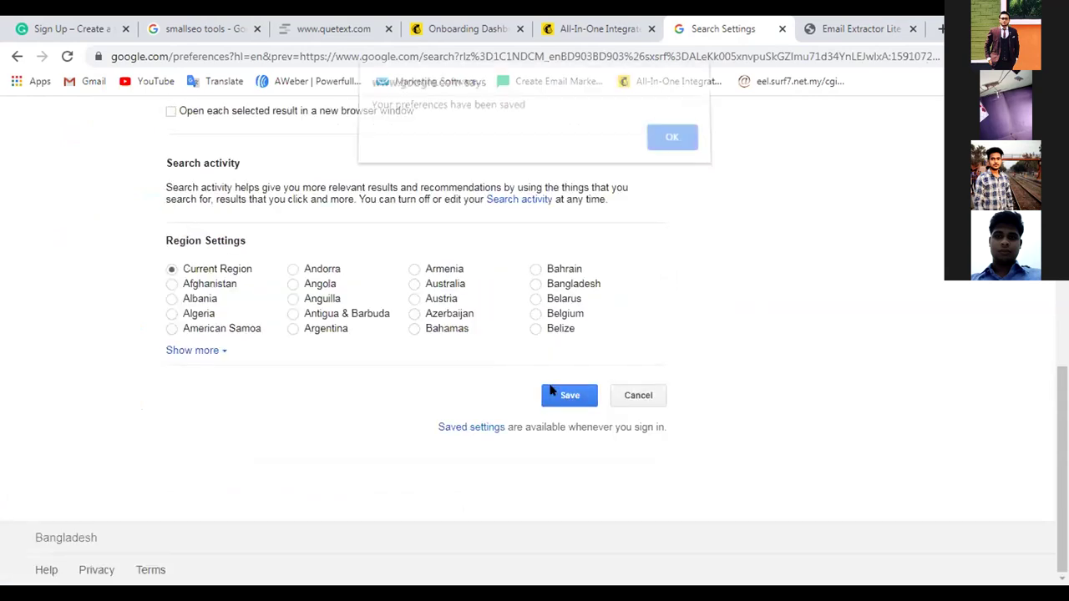
click(672, 145)
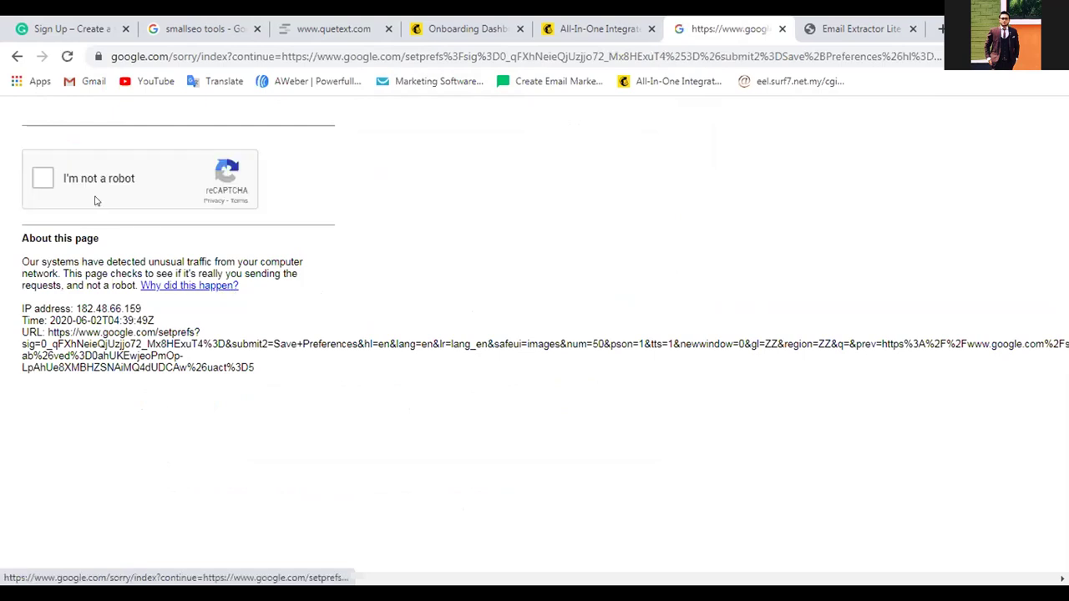
click(92, 191)
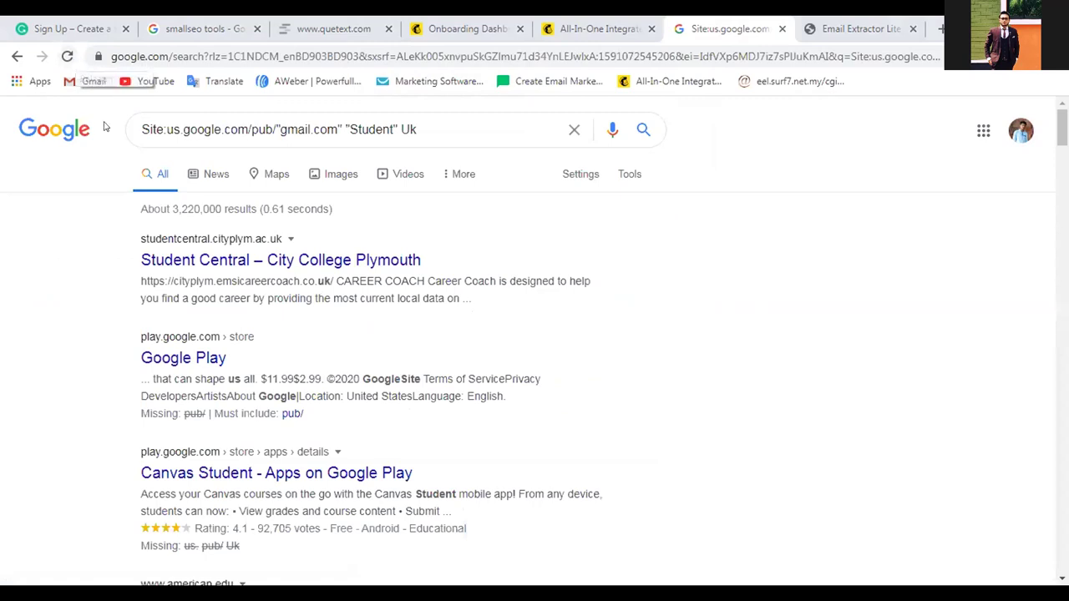
Replace the text in Email Extractor Lite's Input Window with the full reloaded Uk results page and run Extract
click(61, 56)
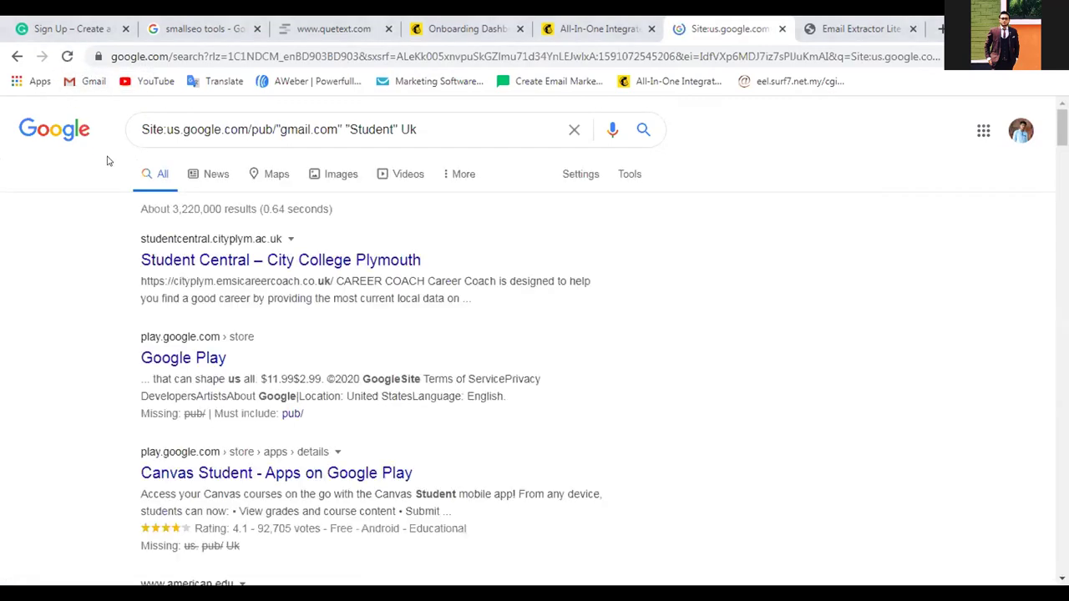
key(ctrl+a)
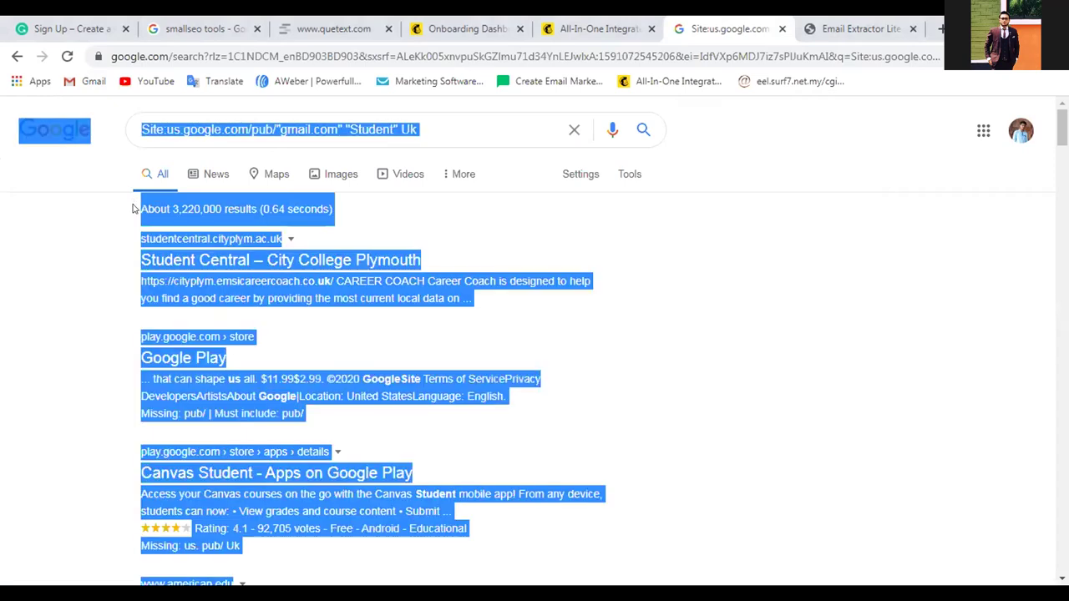
click(823, 29)
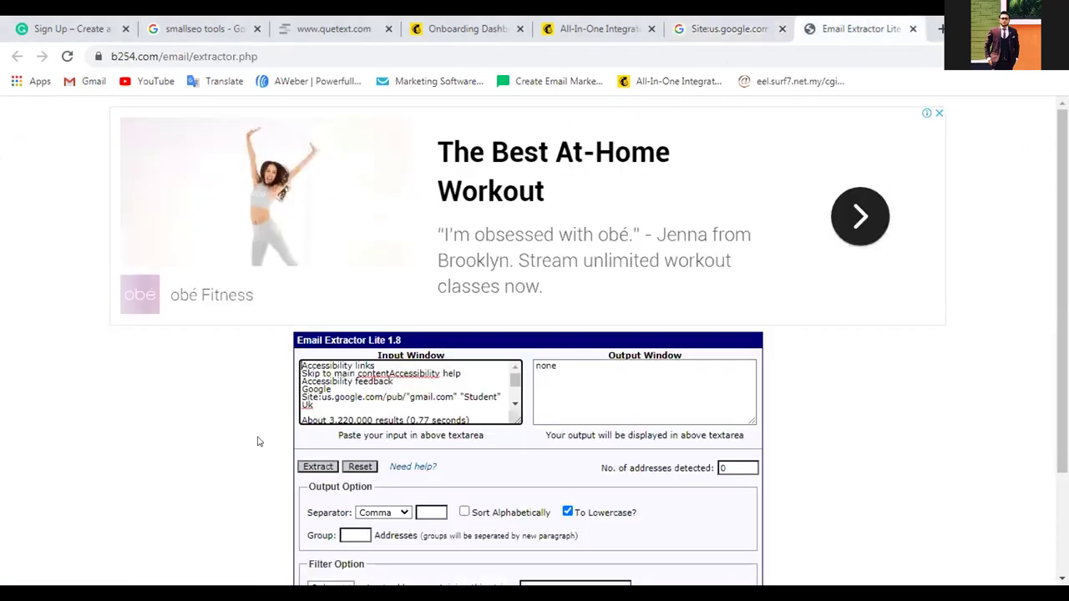
key(ctrl+a)
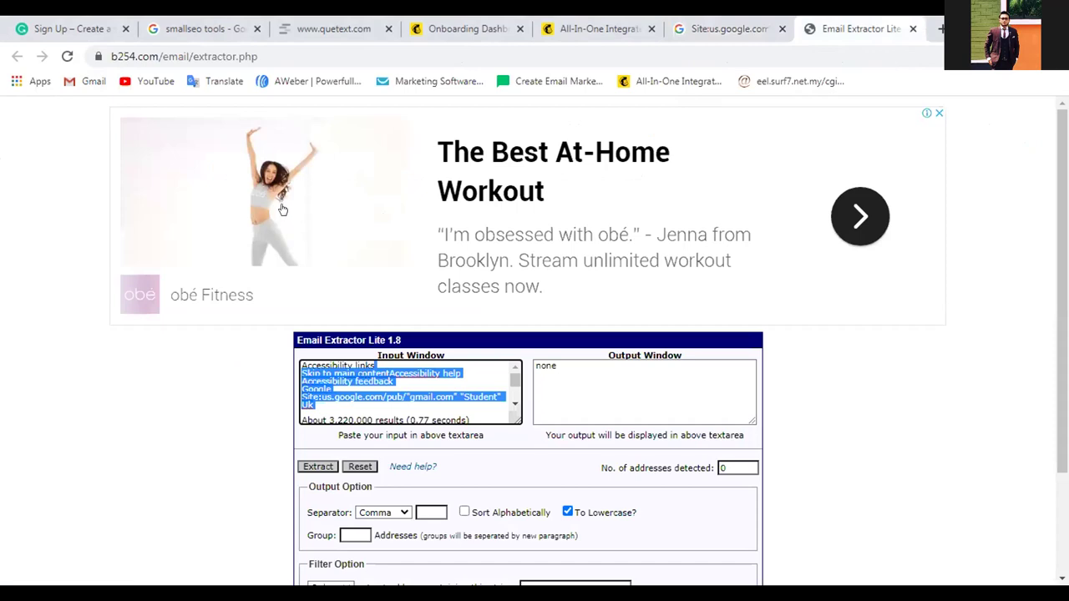
key(BackSpace)
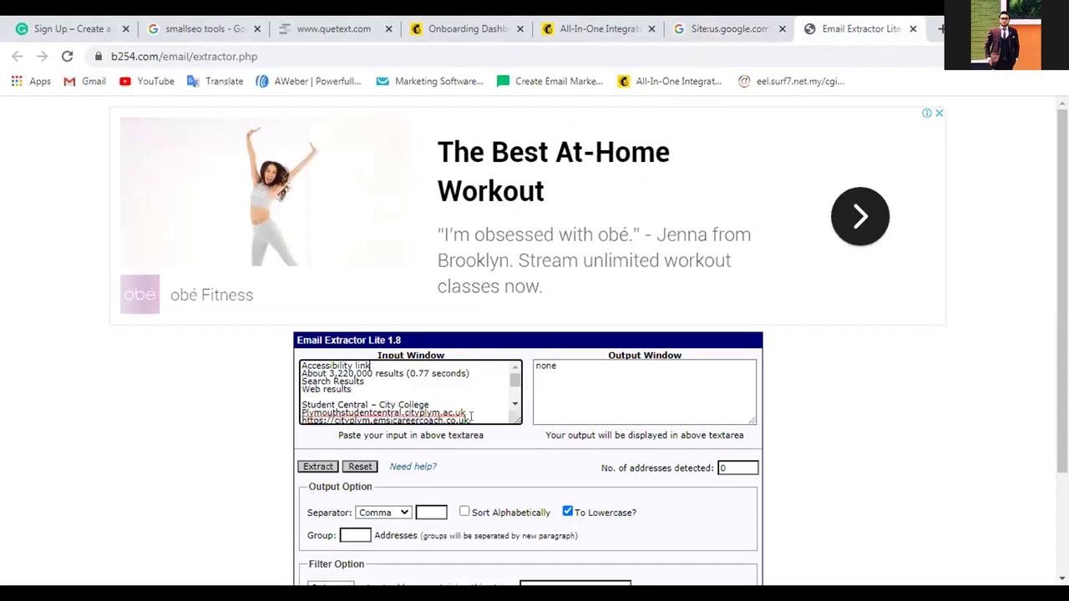
key(ctrl+a)
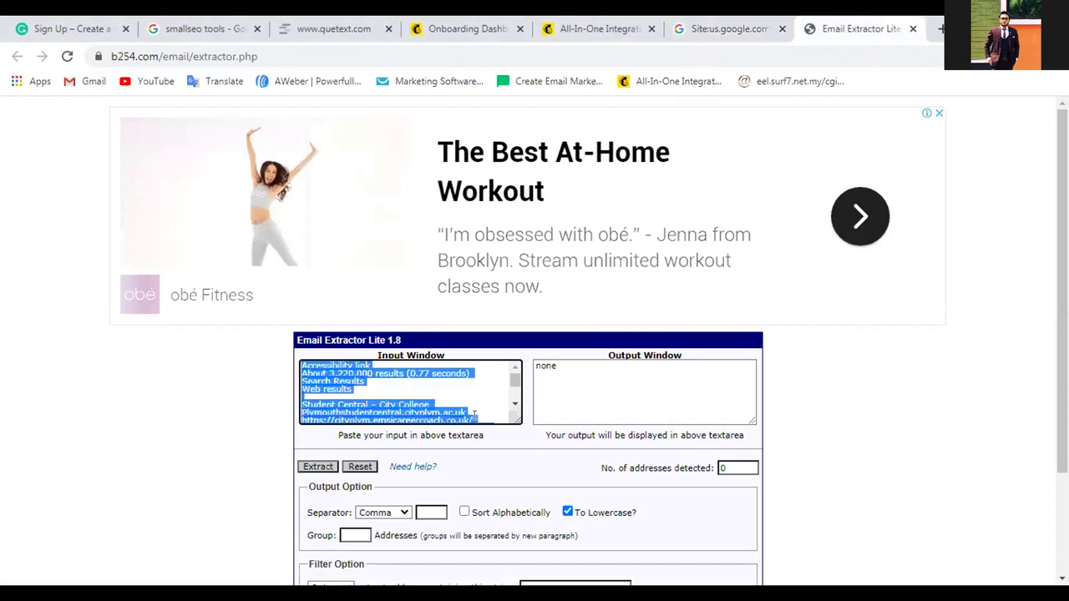
key(BackSpace)
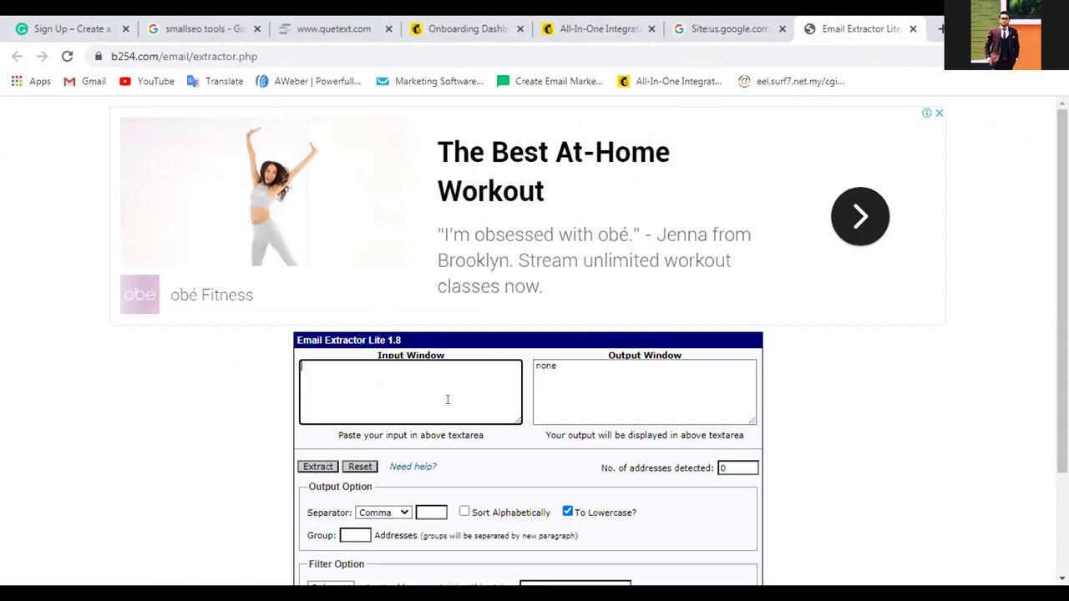
key(ctrl+v)
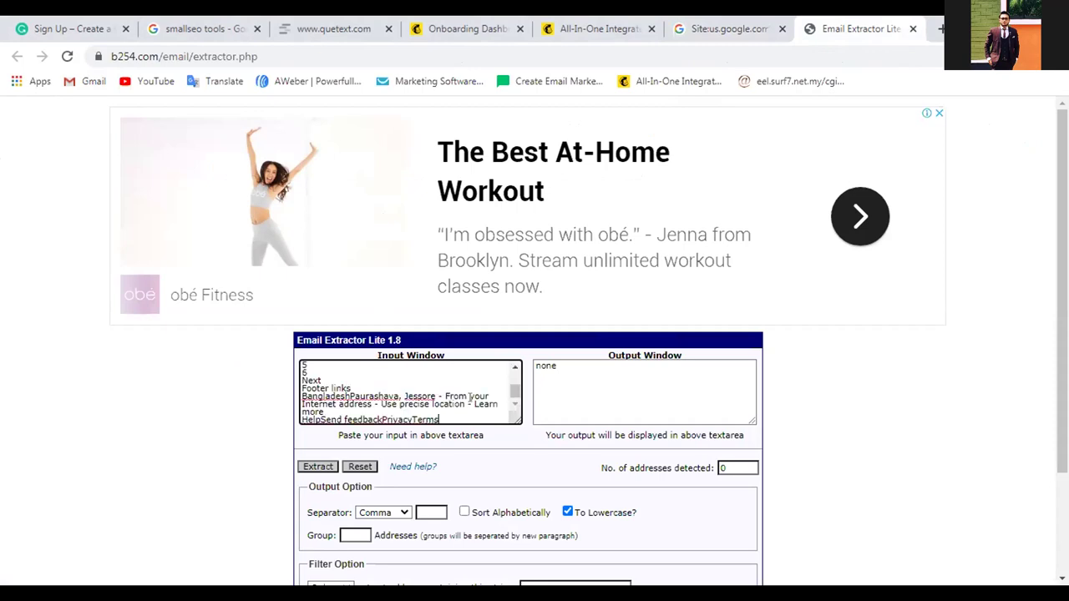
click(318, 468)
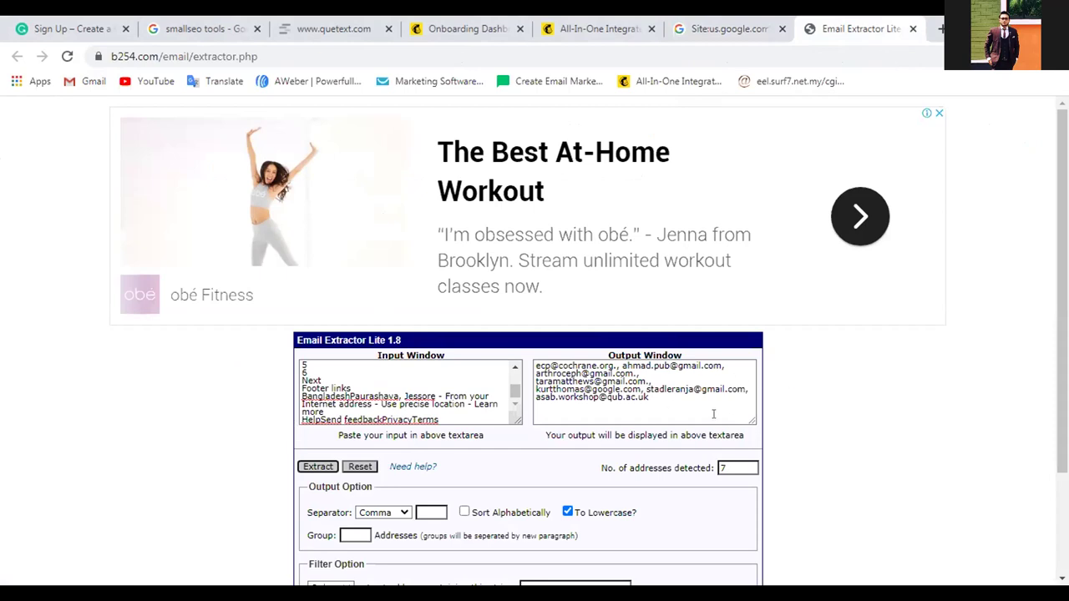
Copy the second extracted email address from Email Extractor Lite's Output Window
click(619, 368)
drag(619, 368, 706, 359)
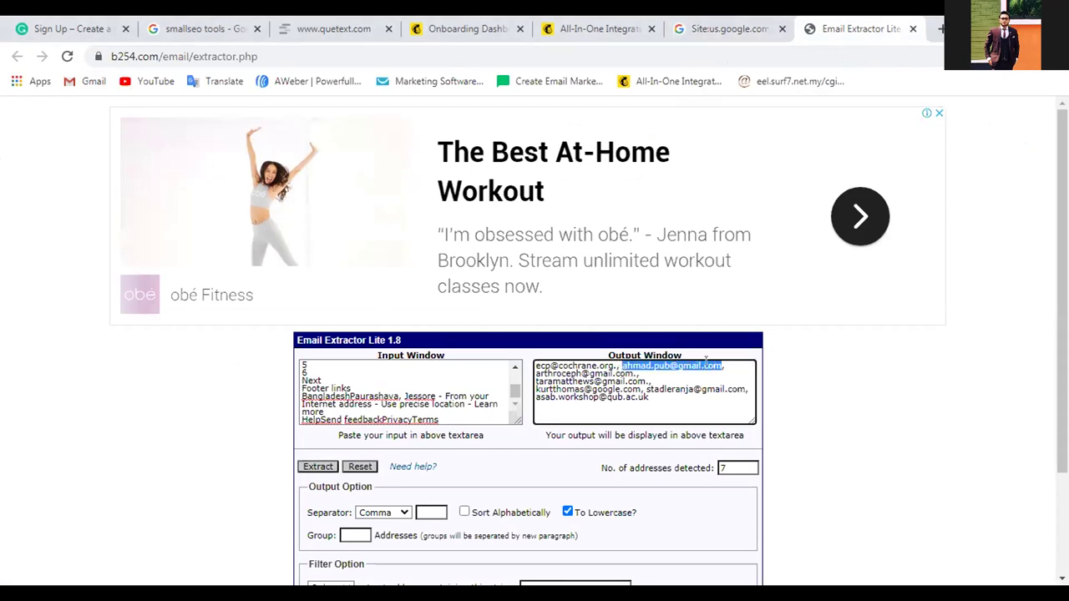
right_click(705, 361)
click(722, 377)
Search Google for mailchaker in a new tab
click(942, 28)
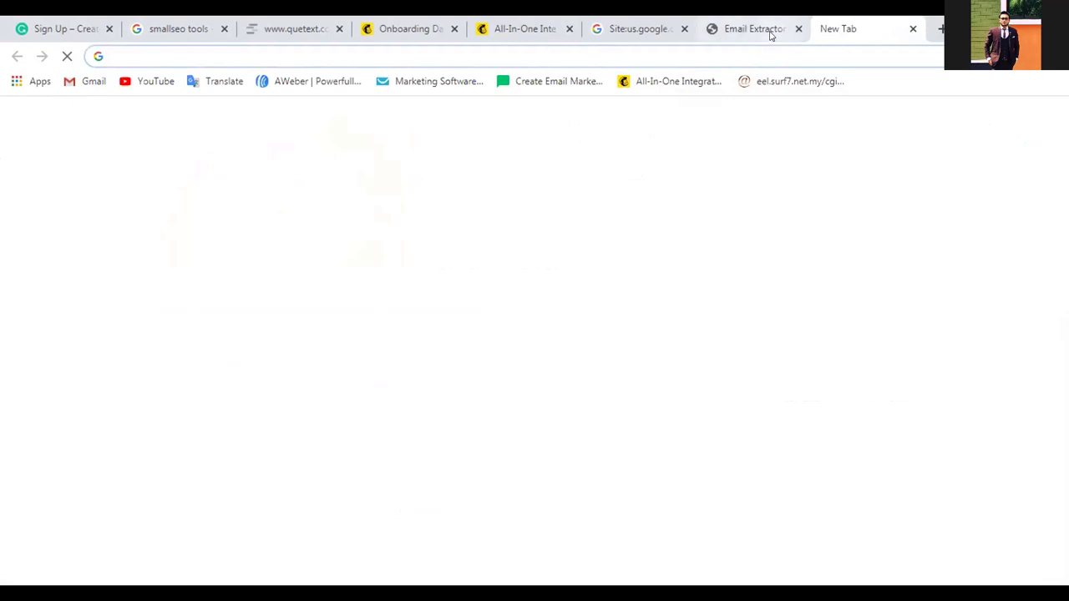
click(736, 35)
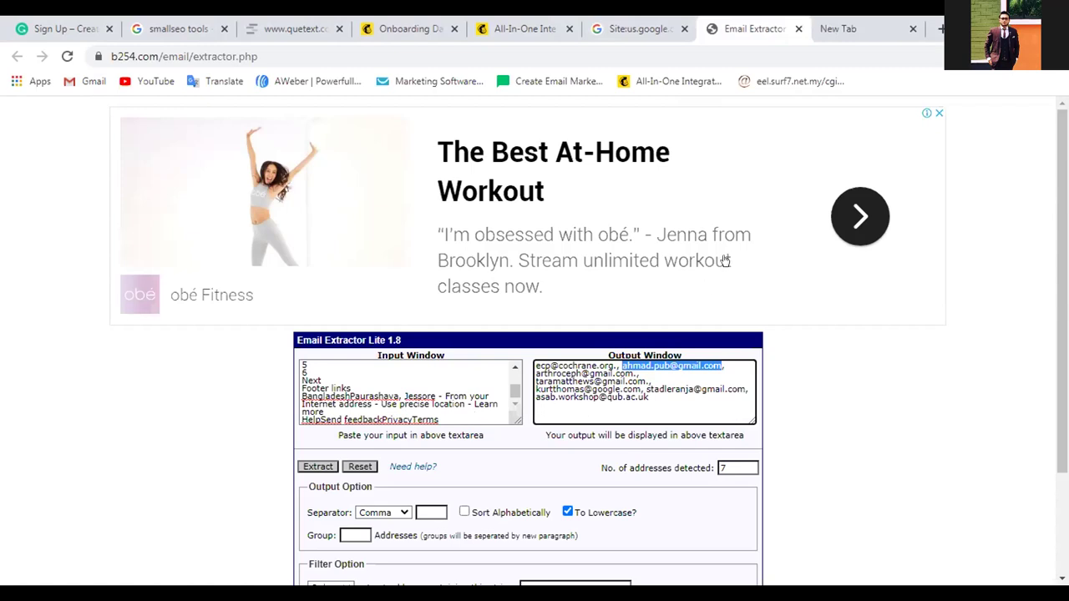
click(821, 34)
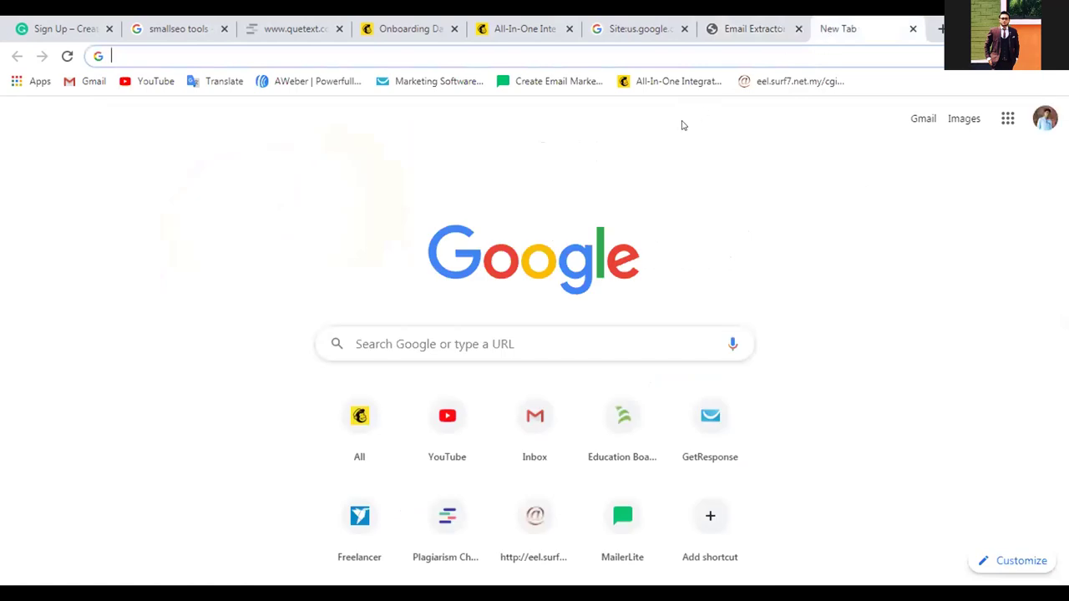
click(522, 52)
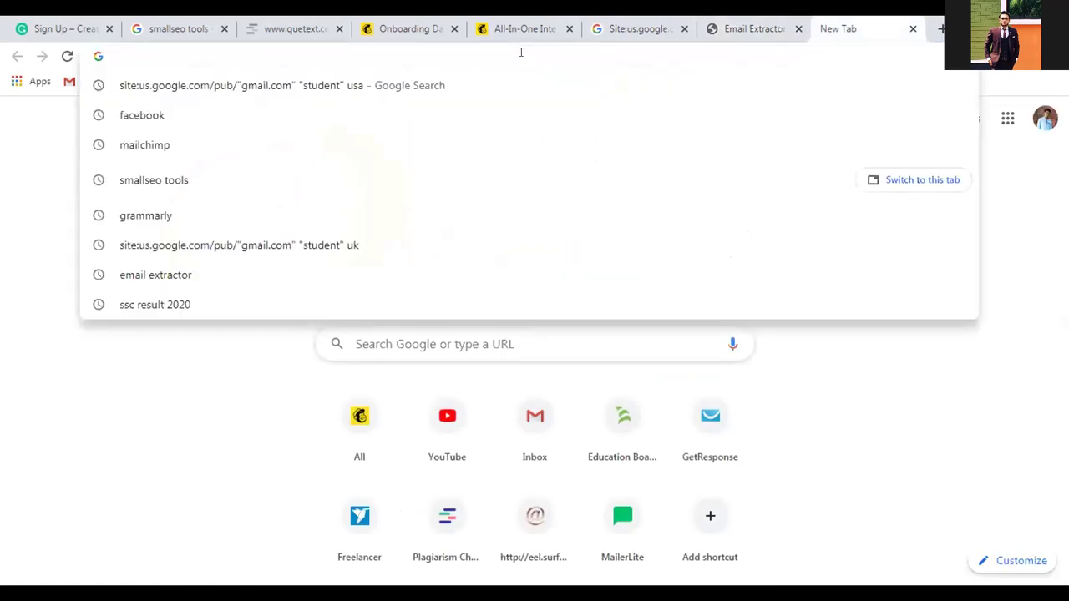
text(mailc)
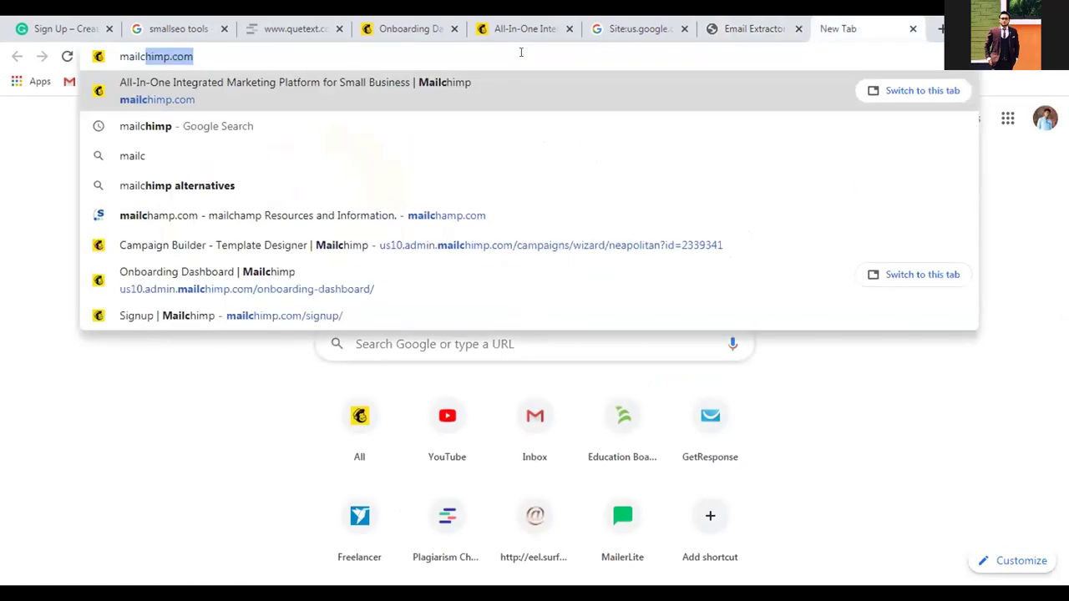
text(ha)
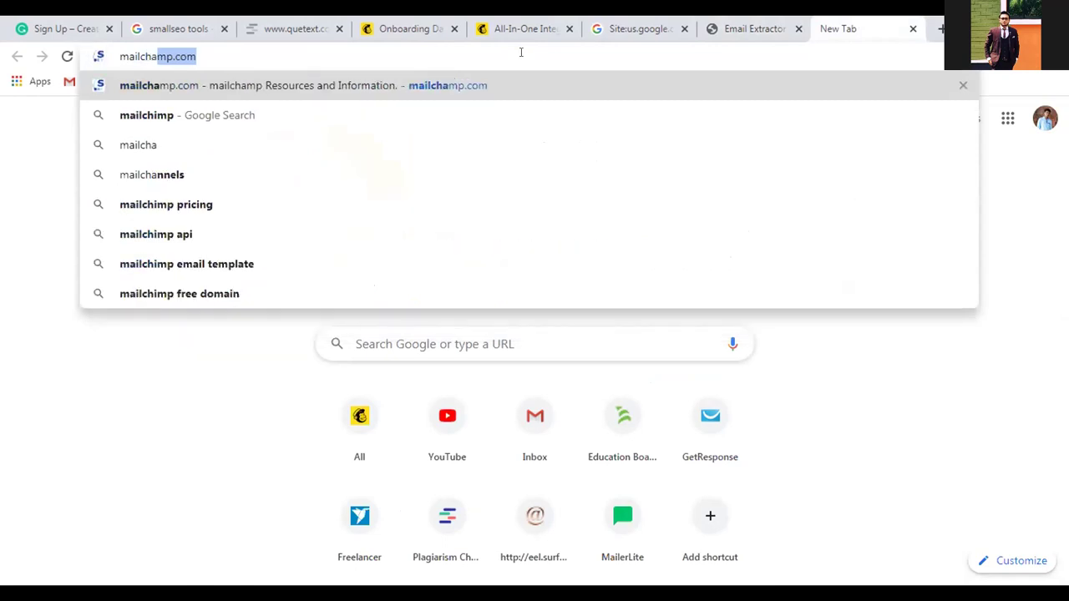
text(ker)
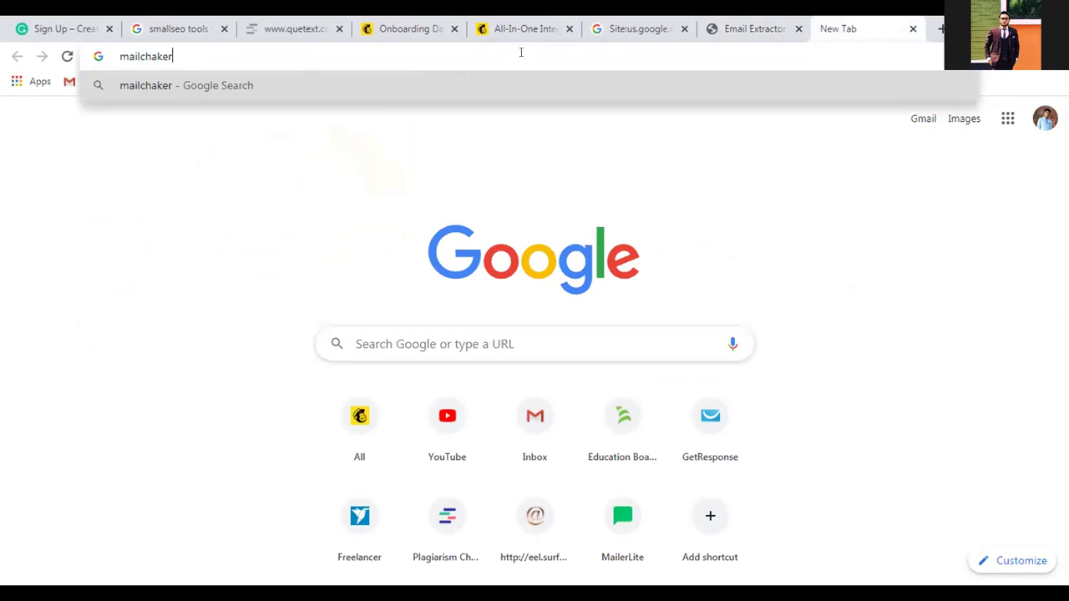
key(Return)
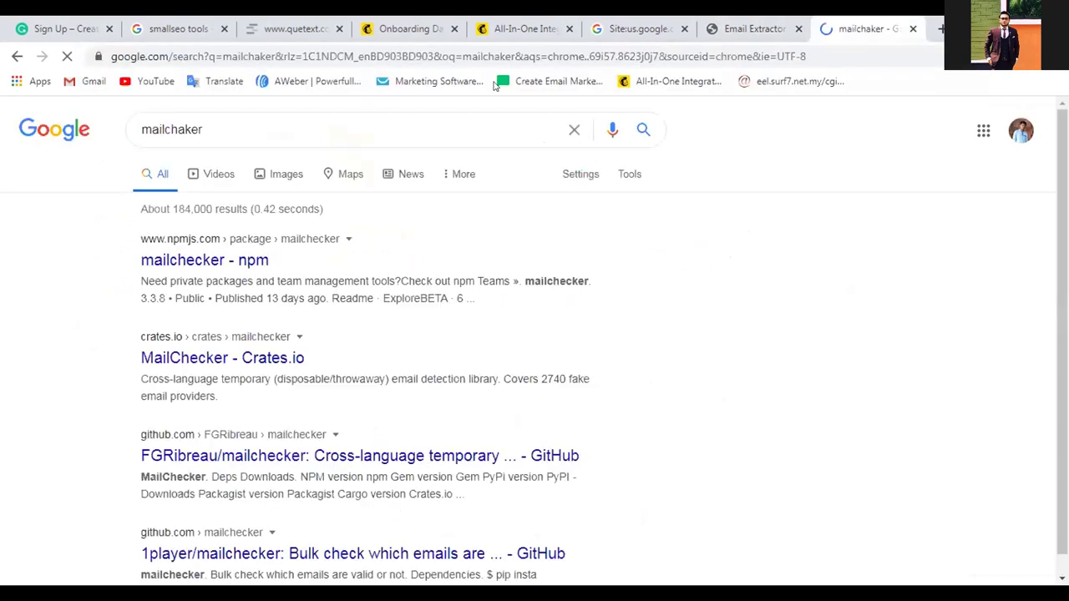
Open the MailChecker result on Crates.io, examine the package description and close its tab
click(272, 363)
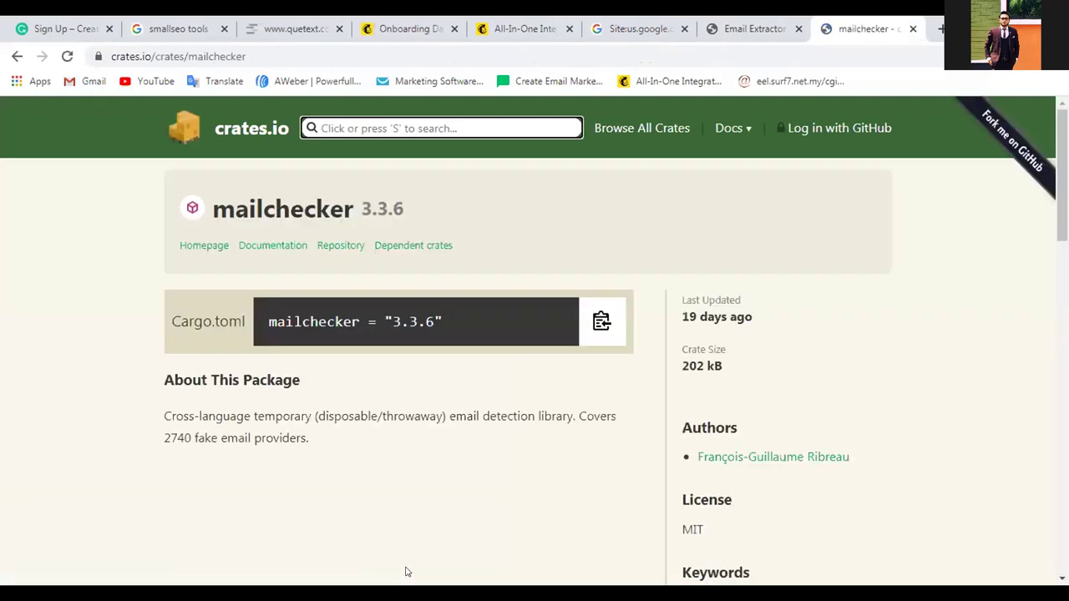
scroll(404, 577, down, 1)
scroll(407, 572, down, 3)
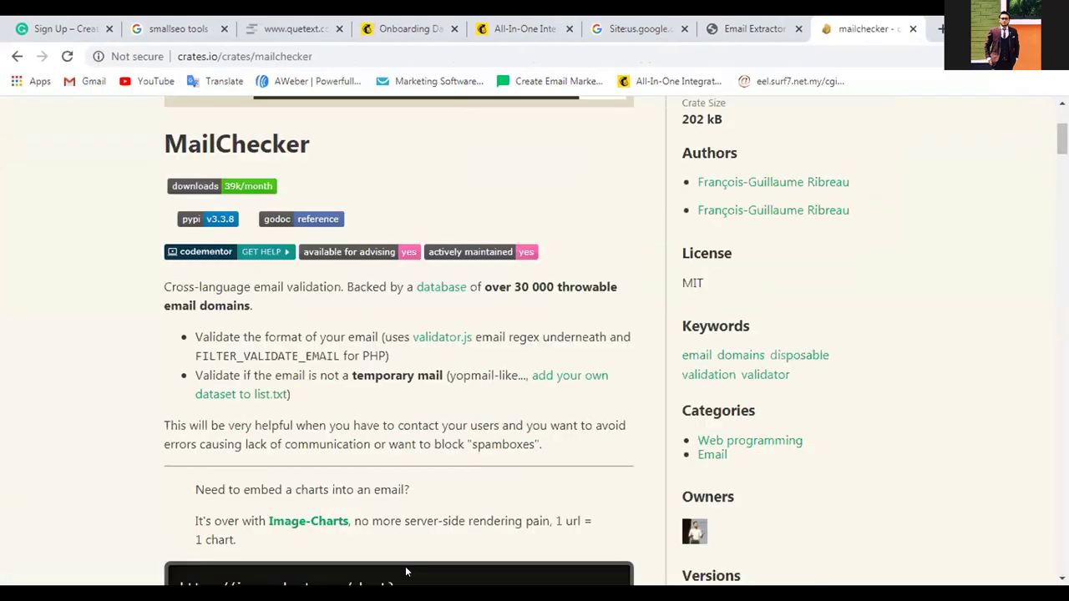
scroll(407, 572, up, 3)
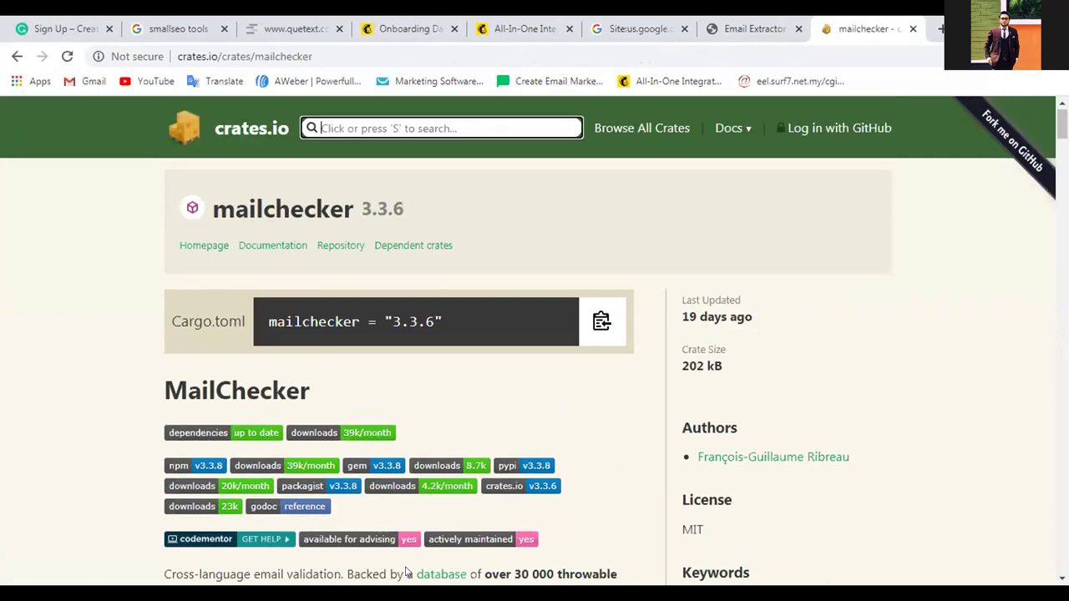
scroll(406, 568, down, 5)
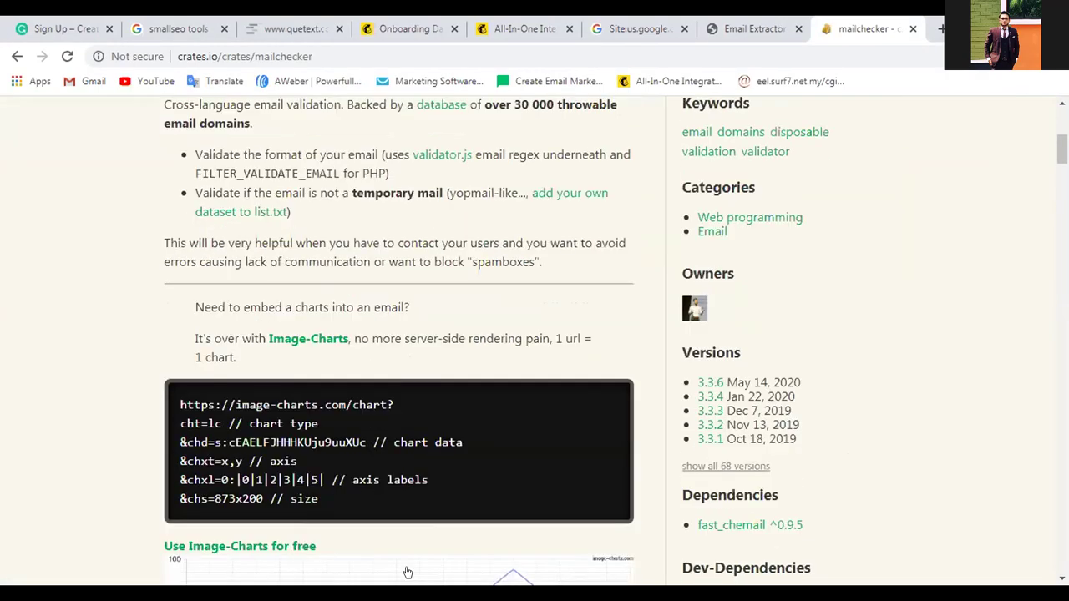
scroll(406, 564, down, 4)
scroll(406, 564, up, 5)
scroll(407, 564, up, 5)
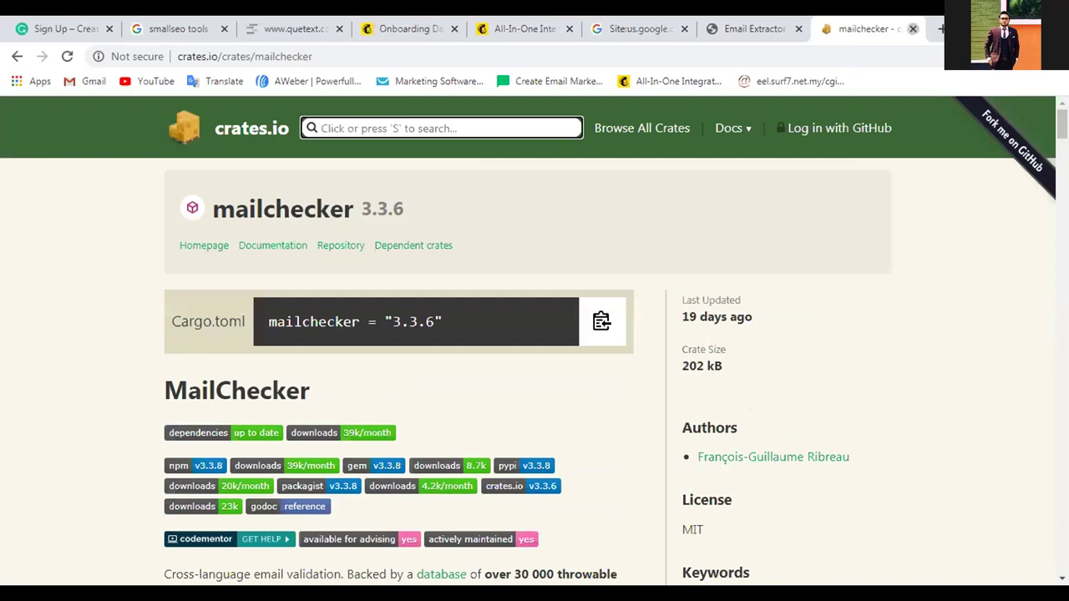
click(915, 30)
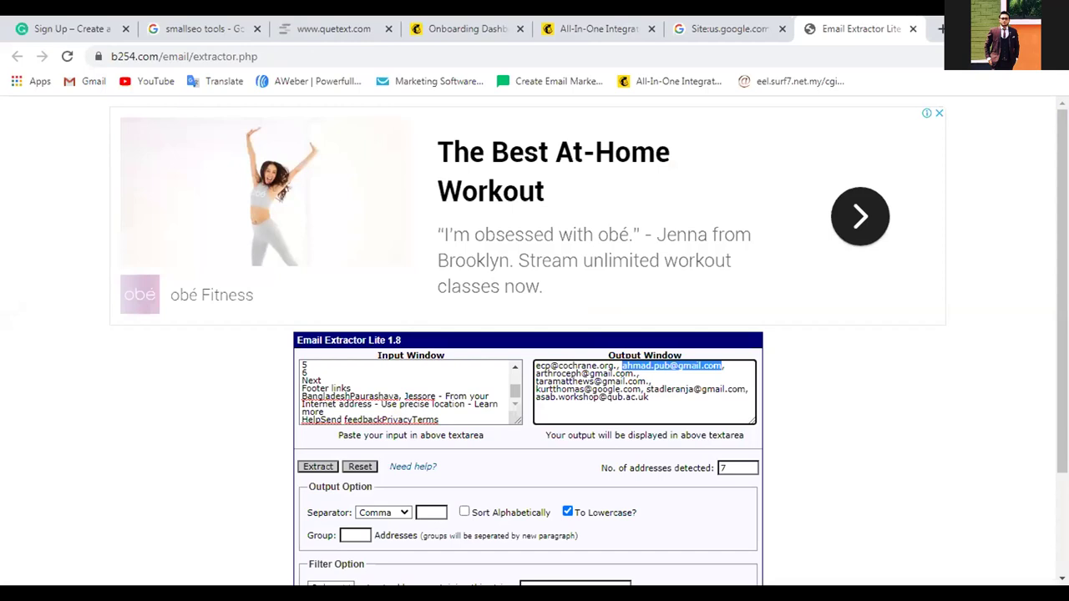
Open the copied VerifyEmailAddress.org address in a new tab and activate its email address field
click(940, 28)
click(359, 56)
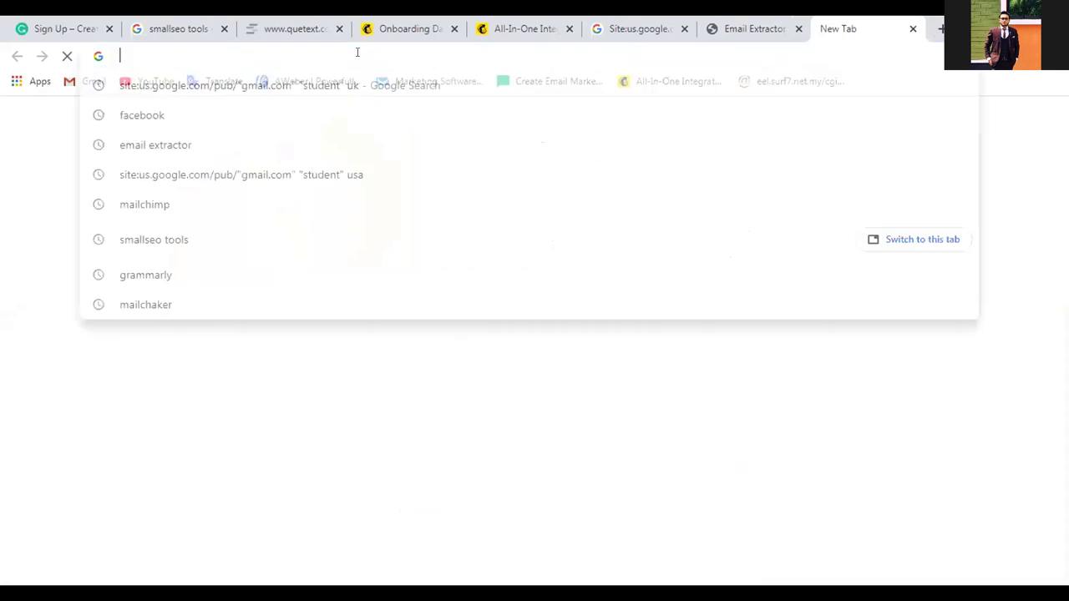
right_click(361, 57)
click(391, 136)
key(Return)
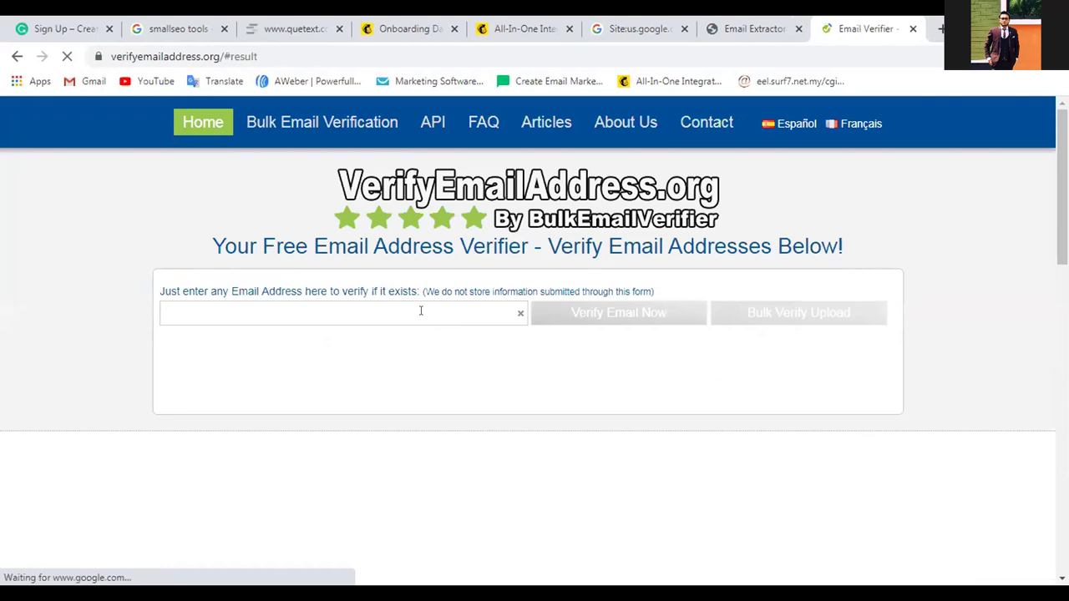
click(421, 311)
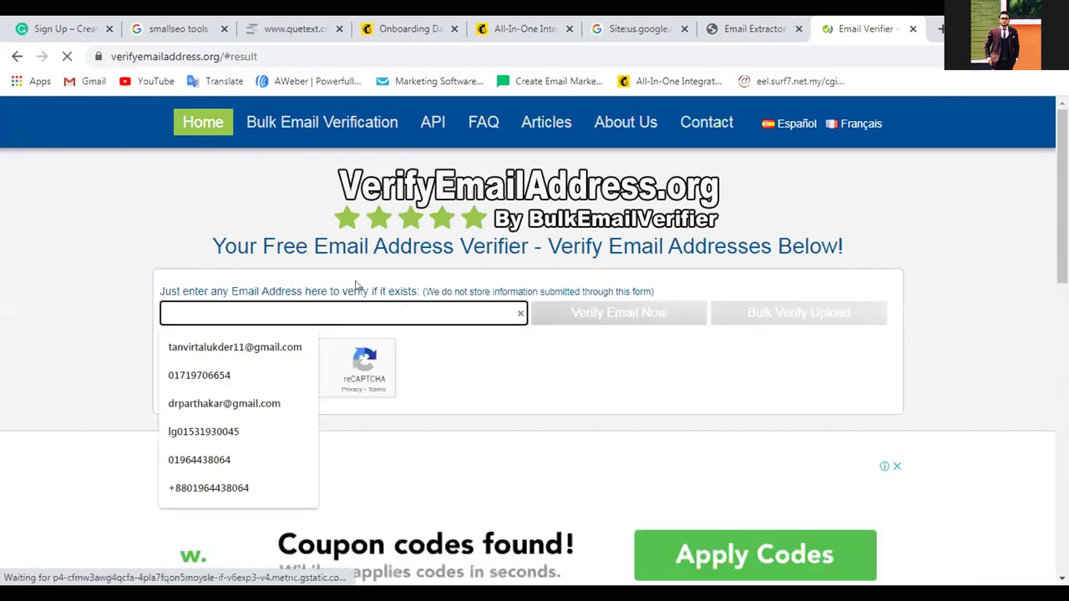
Copy the second extracted email address from Email Extractor Lite's Output Window into the VerifyEmailAddress.org email field
click(745, 28)
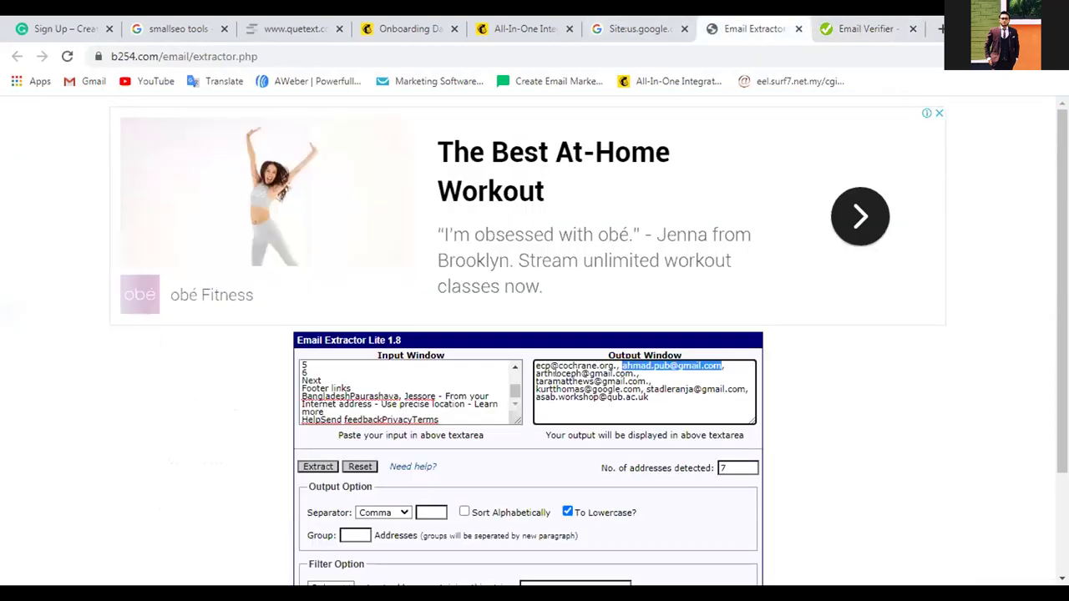
right_click(648, 365)
click(675, 375)
click(865, 29)
click(286, 312)
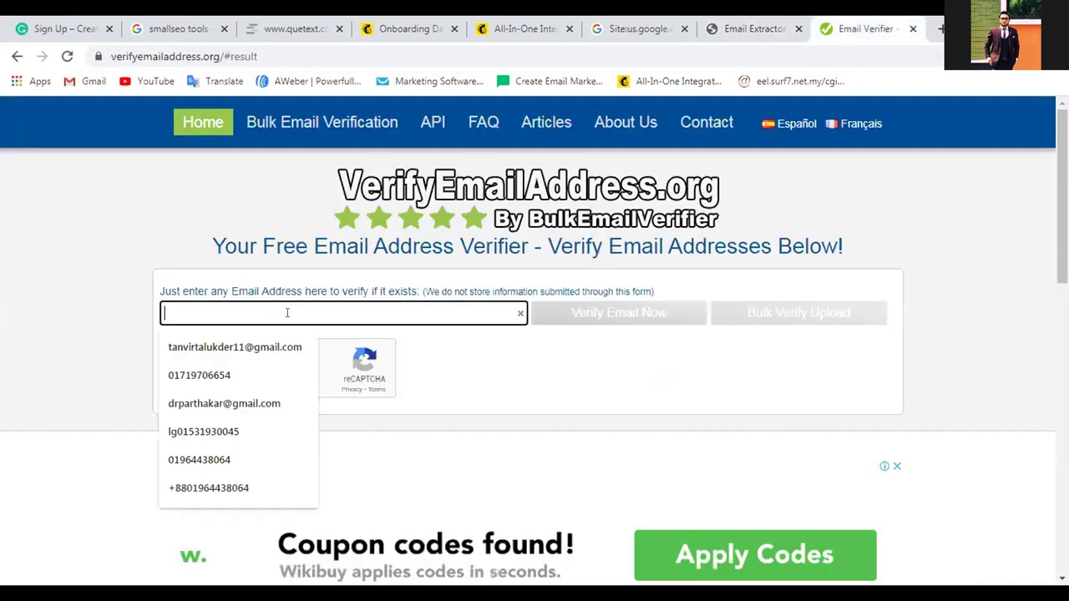
right_click(288, 314)
click(372, 405)
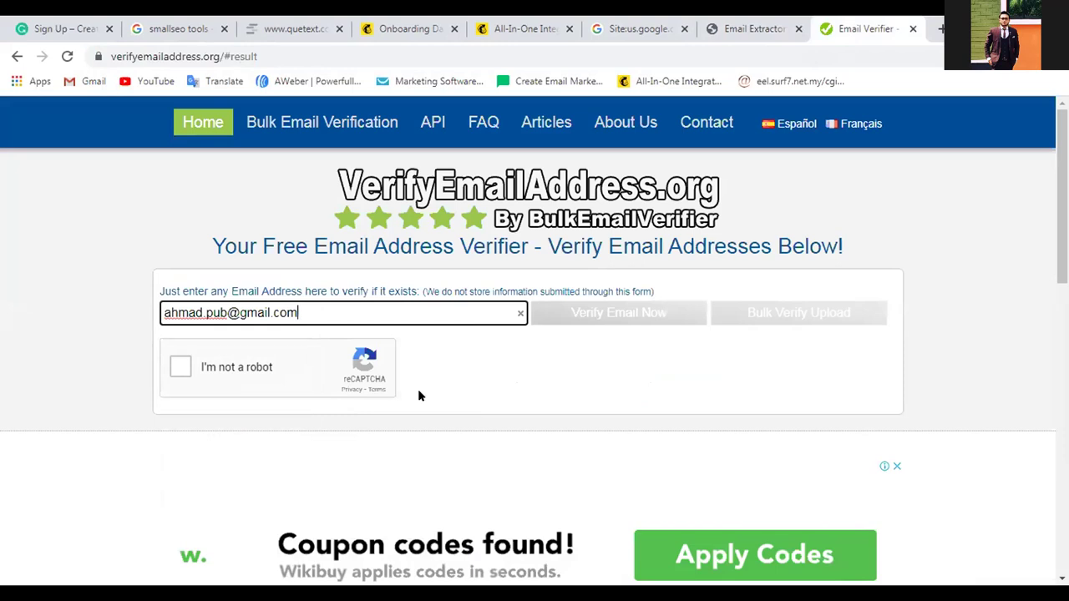
Complete the "I'm not a robot" check, verify the entered email address and examine its verification result
click(187, 368)
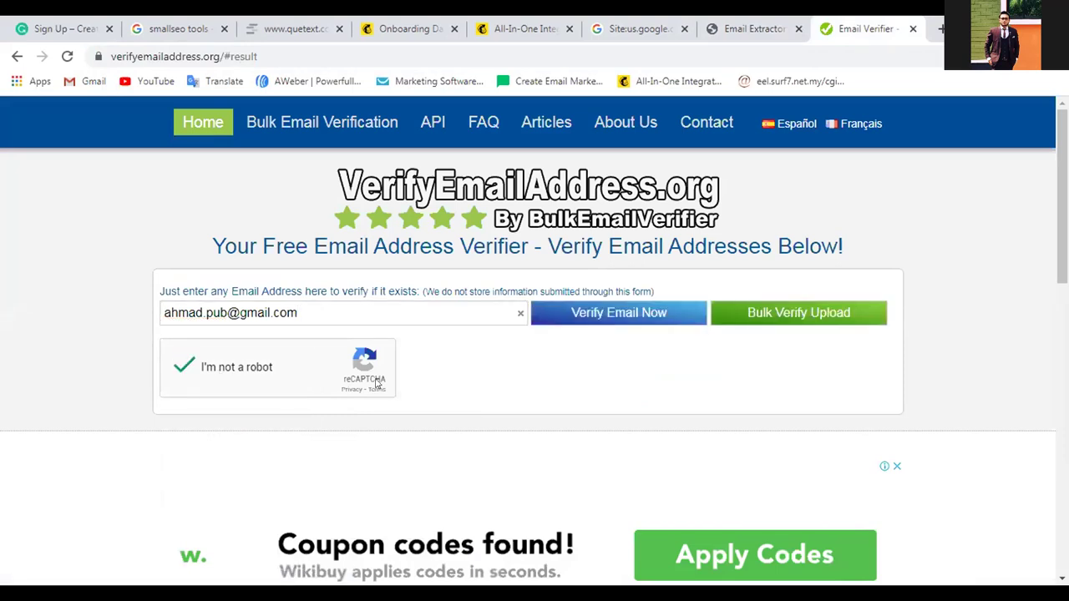
click(620, 320)
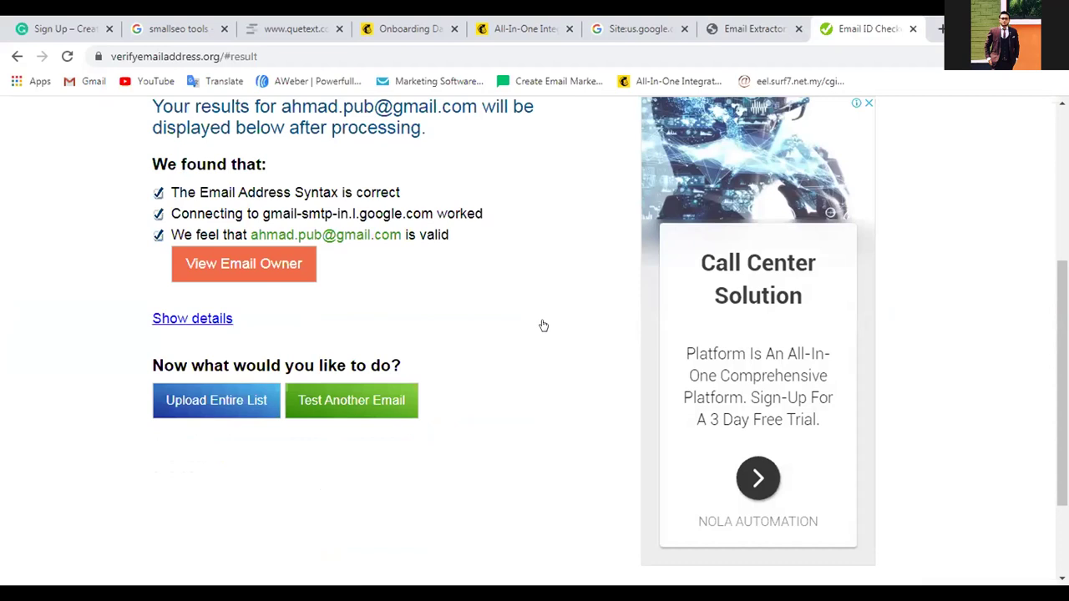
scroll(543, 325, up, 2)
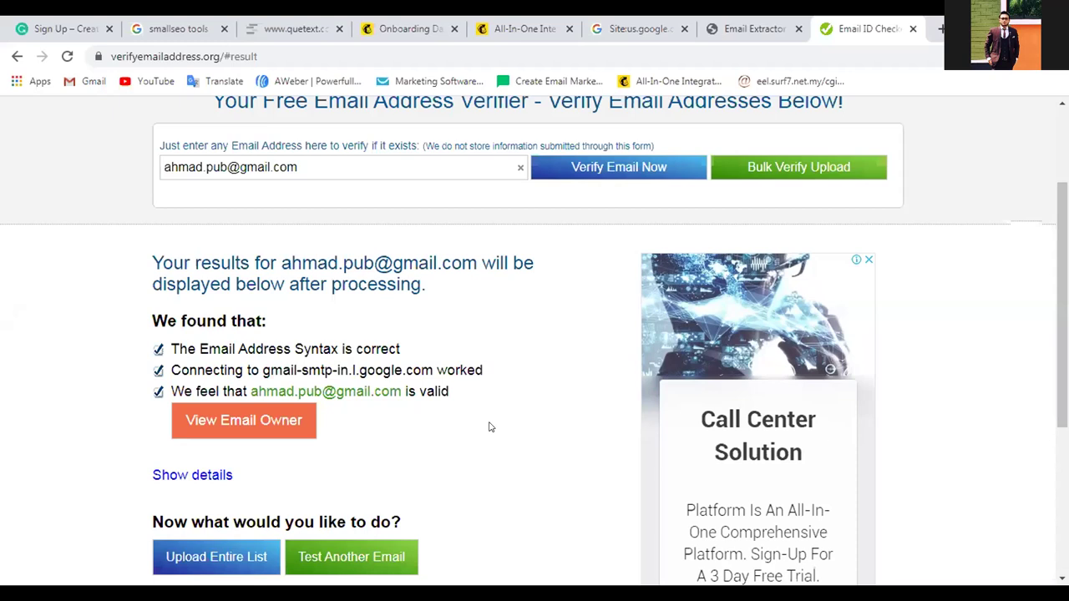
Close the email verifier, Email Extractor Lite, Uk search results and both Mailchimp tabs
click(631, 33)
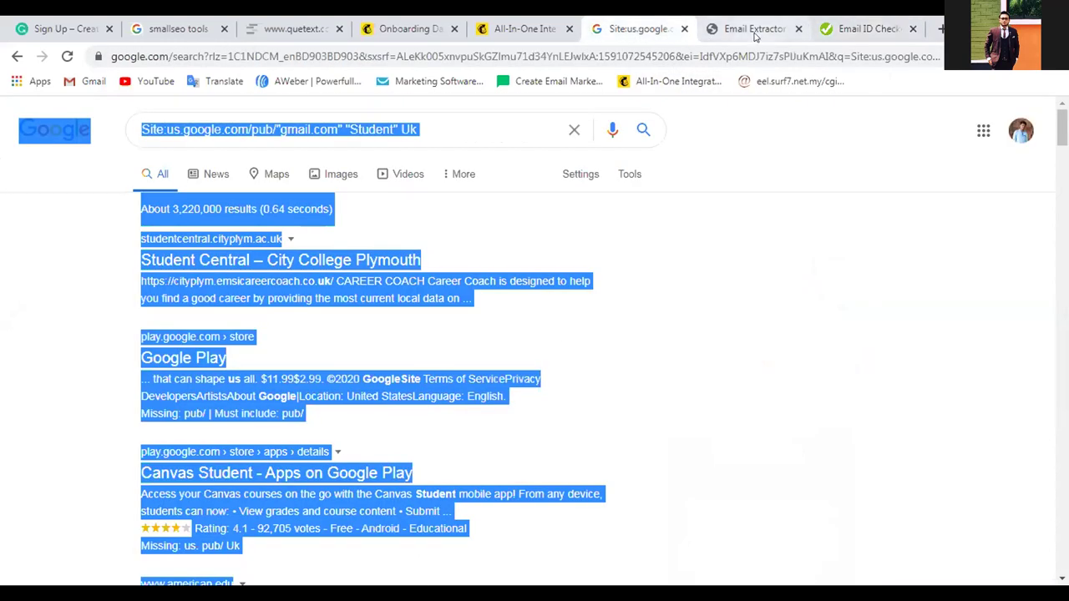
click(840, 28)
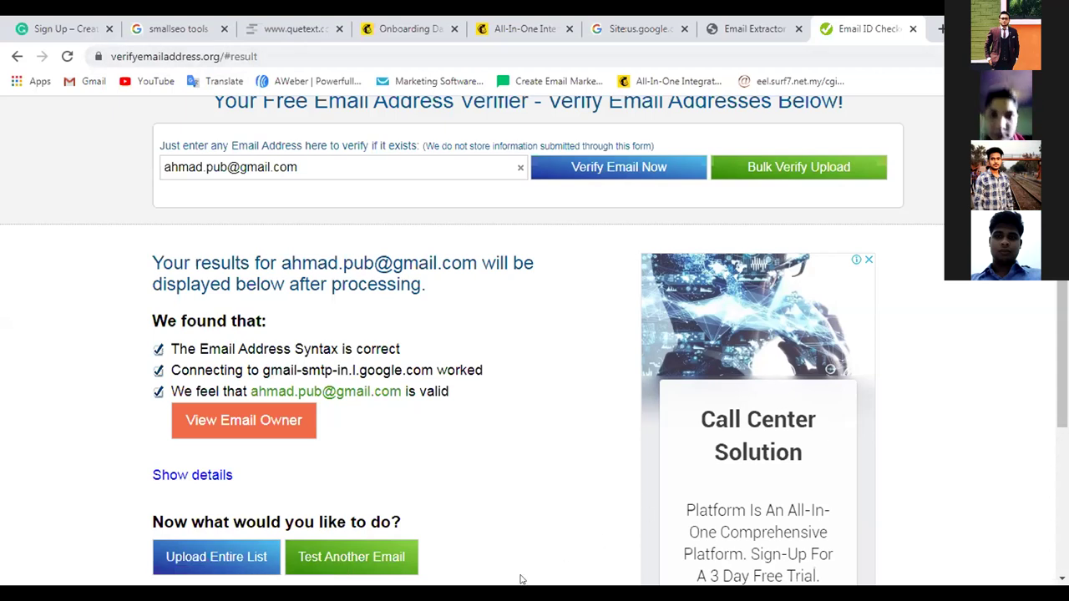
click(912, 28)
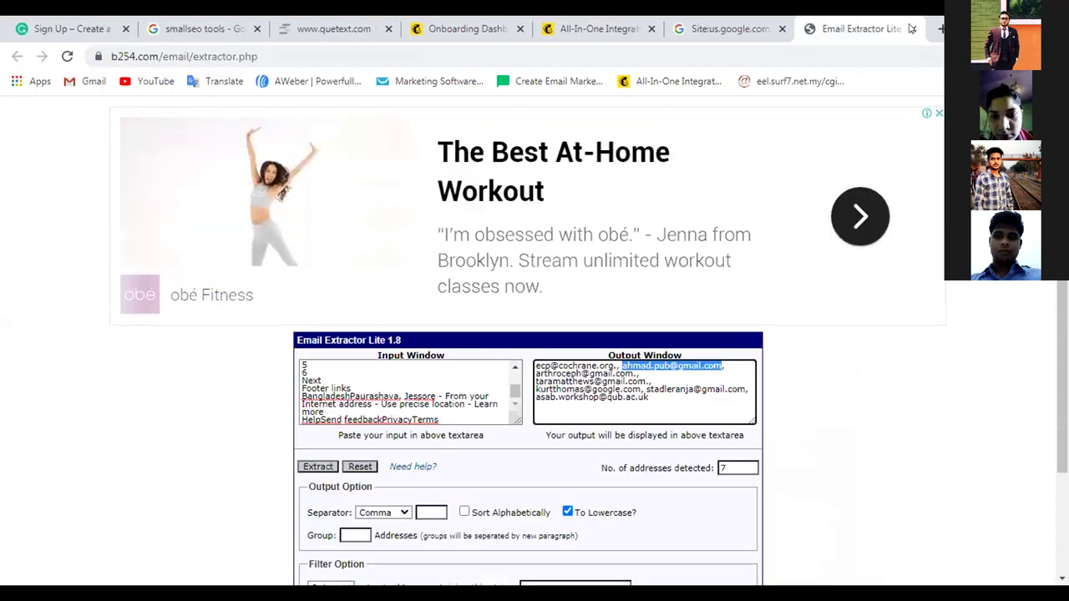
click(912, 28)
click(912, 29)
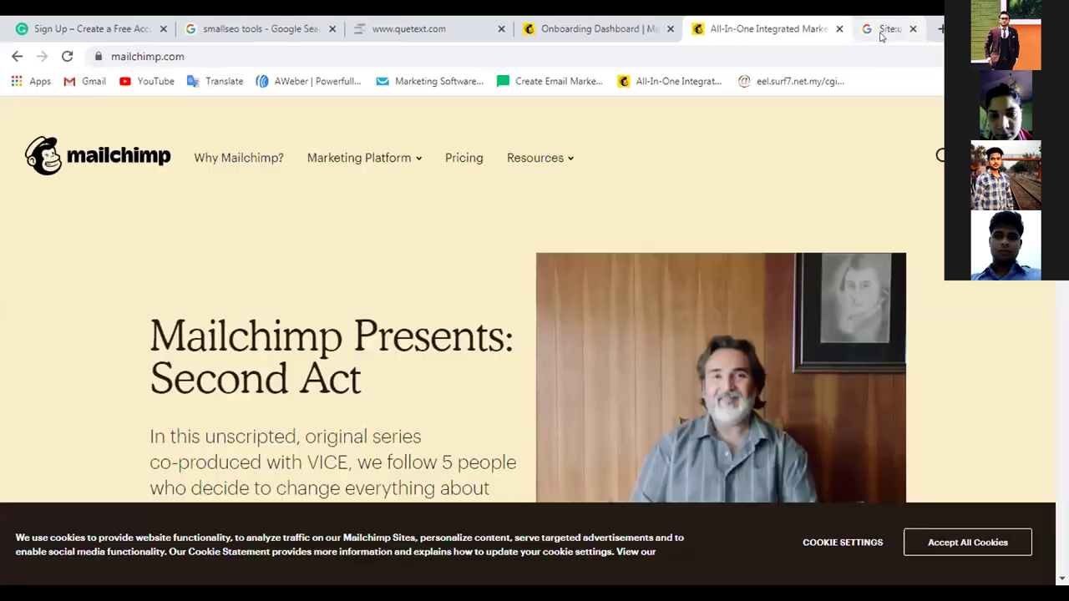
click(913, 29)
click(741, 29)
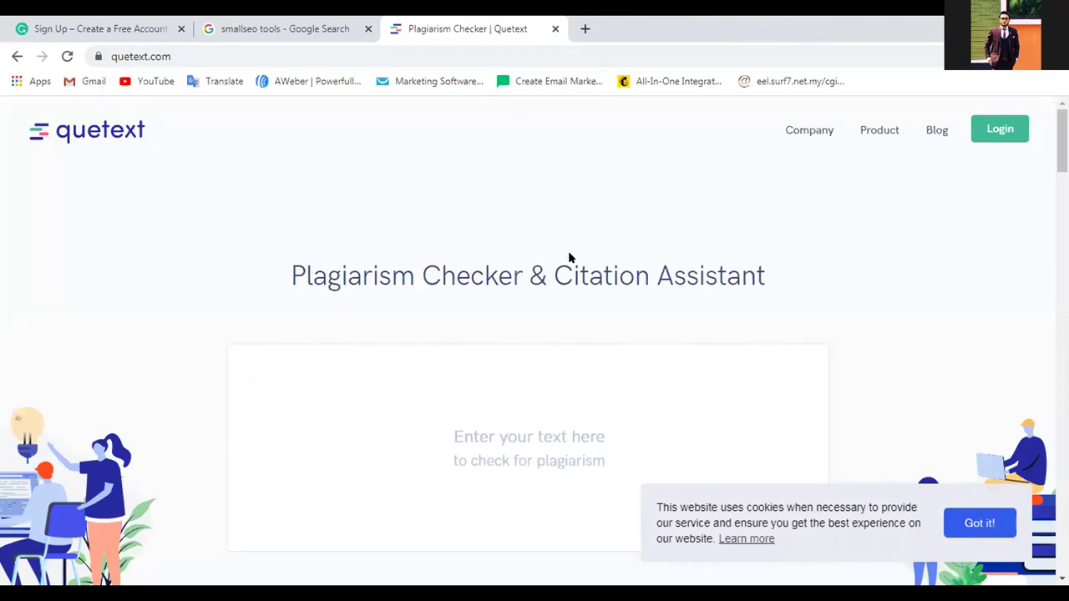
Examine the text entry area and feature overview on Quetext's plagiarism checker page
scroll(595, 259, down, 3)
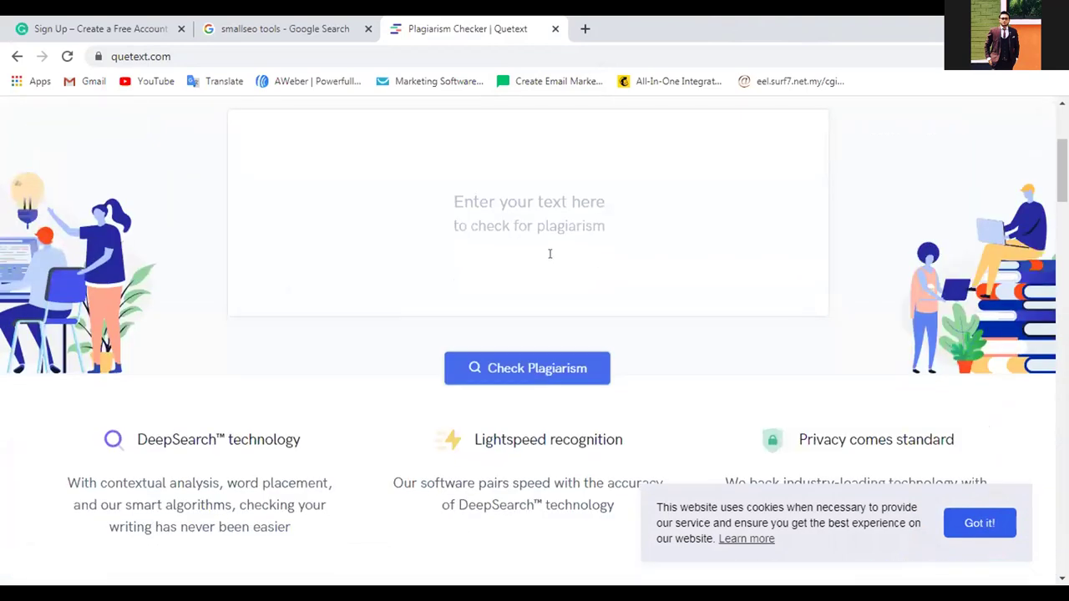
scroll(552, 238, up, 1)
scroll(546, 214, up, 1)
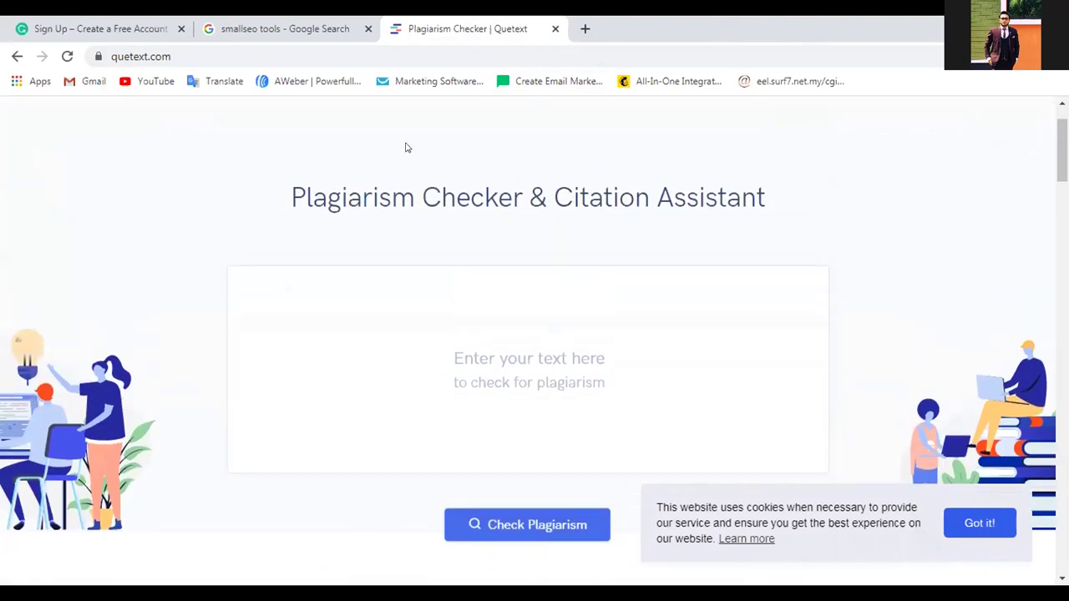
Open the SmallSEOTools.com ad from the smallseo tools search results and browse its Text Content Tools
click(259, 35)
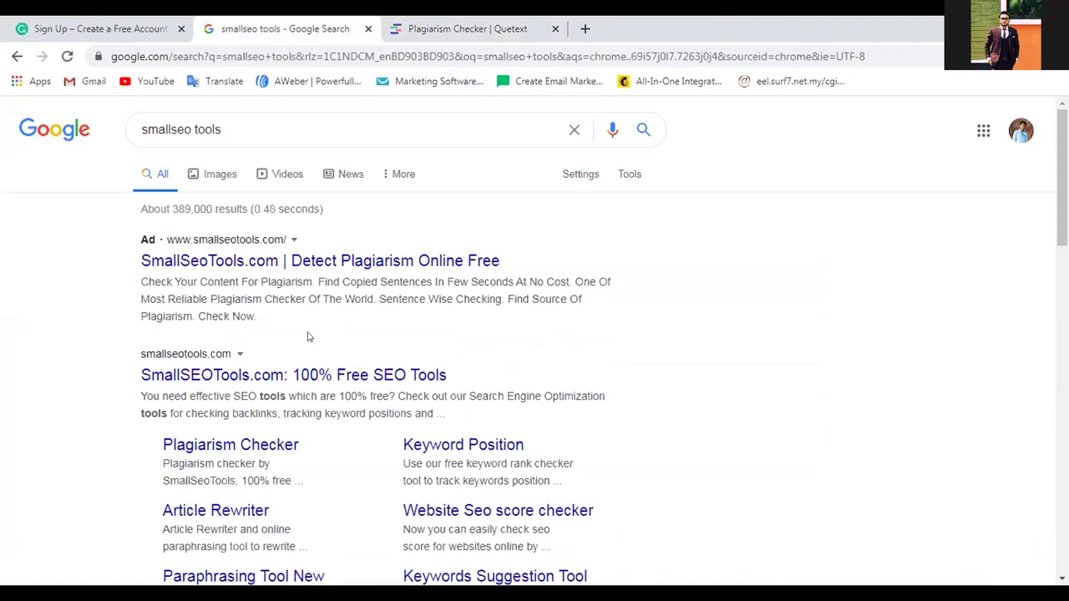
click(251, 261)
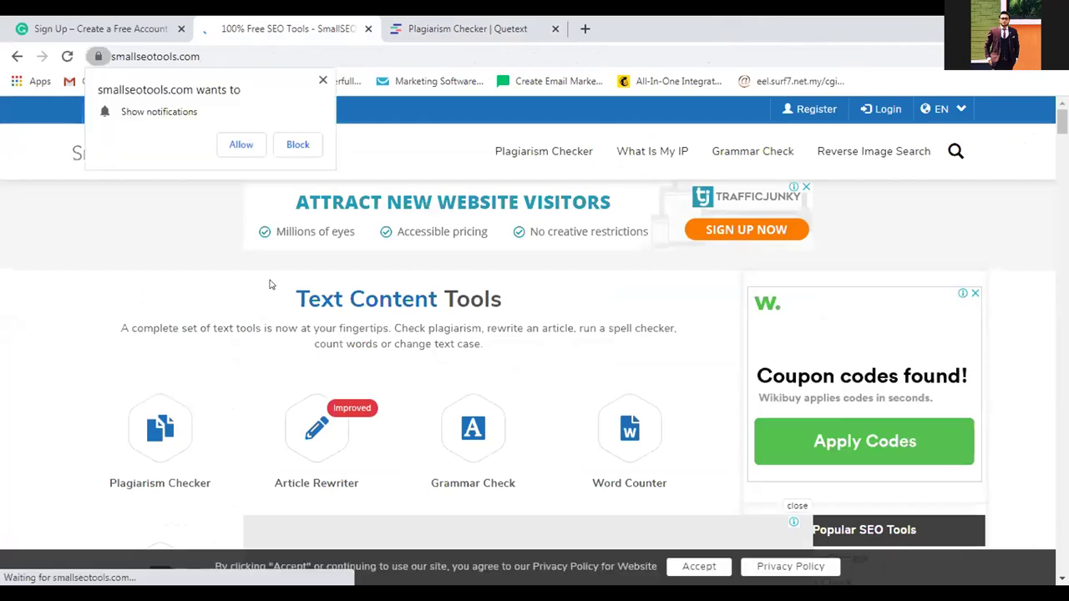
scroll(270, 286, down, 1)
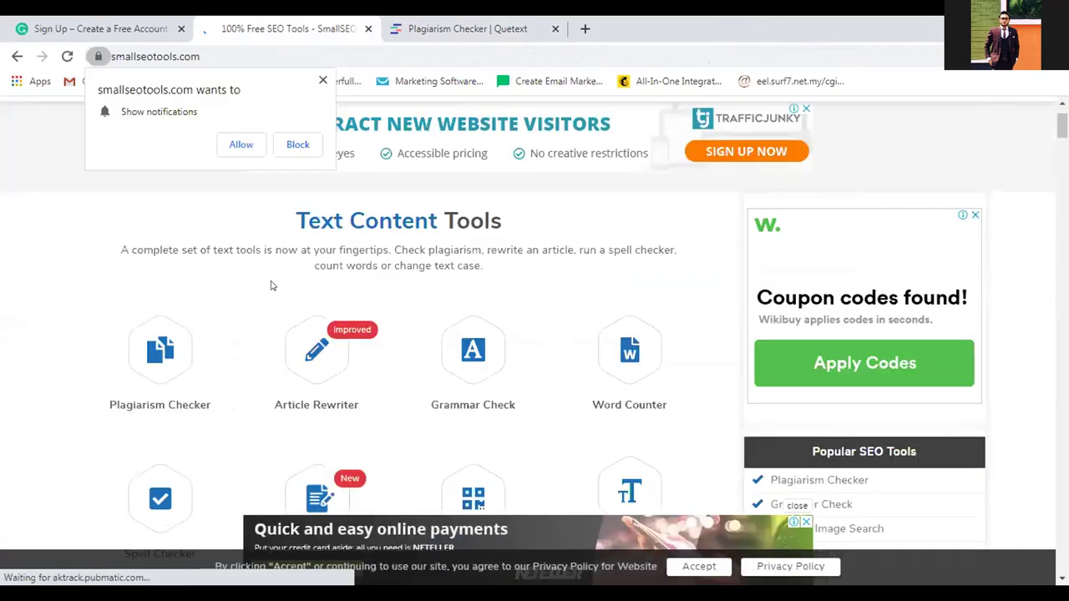
scroll(271, 286, down, 1)
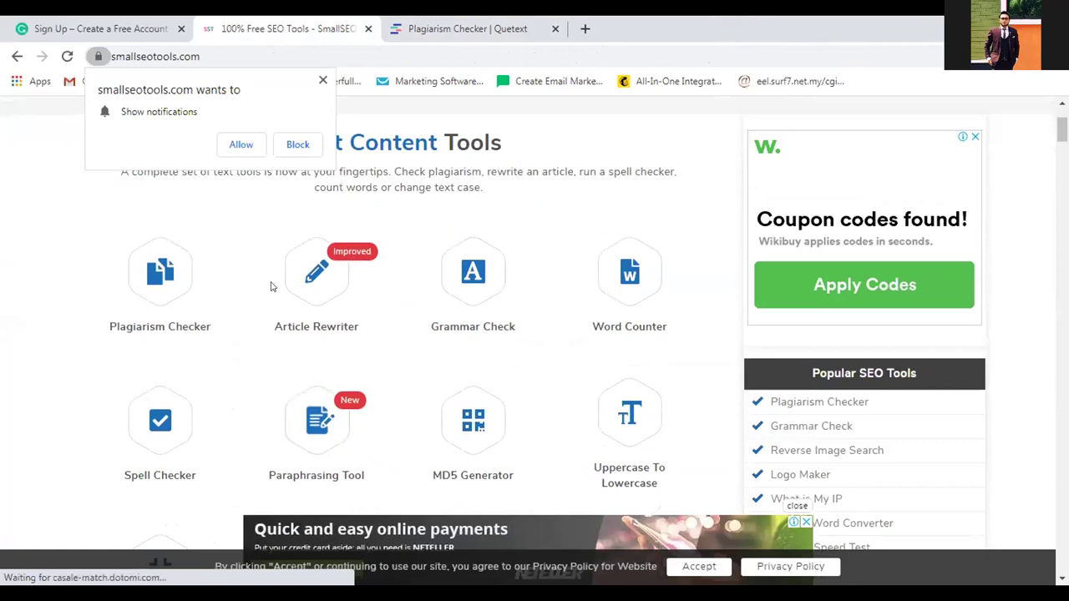
scroll(428, 339, down, 1)
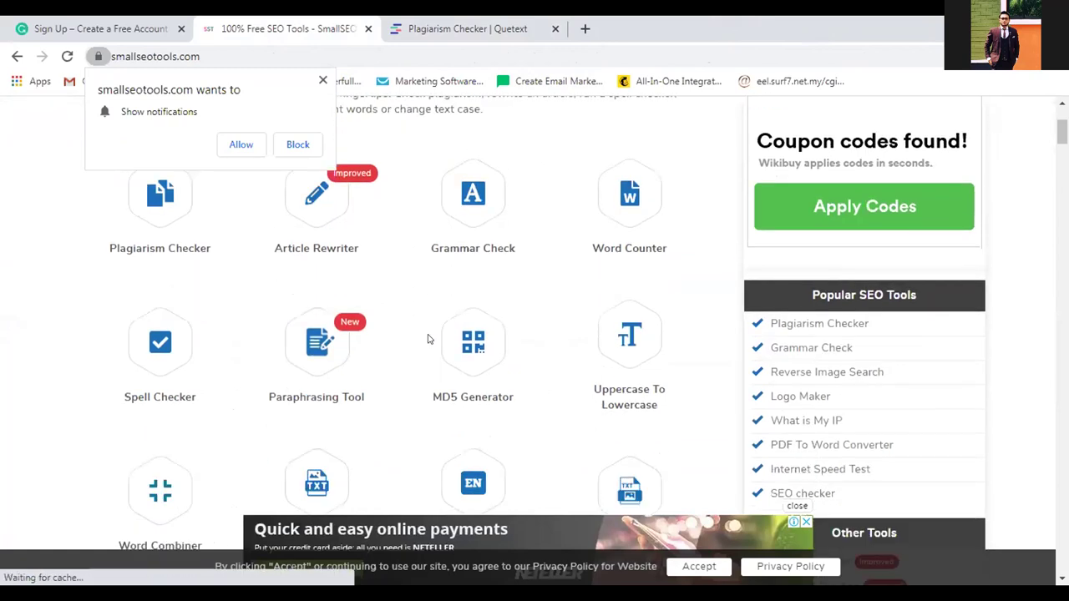
scroll(428, 339, down, 1)
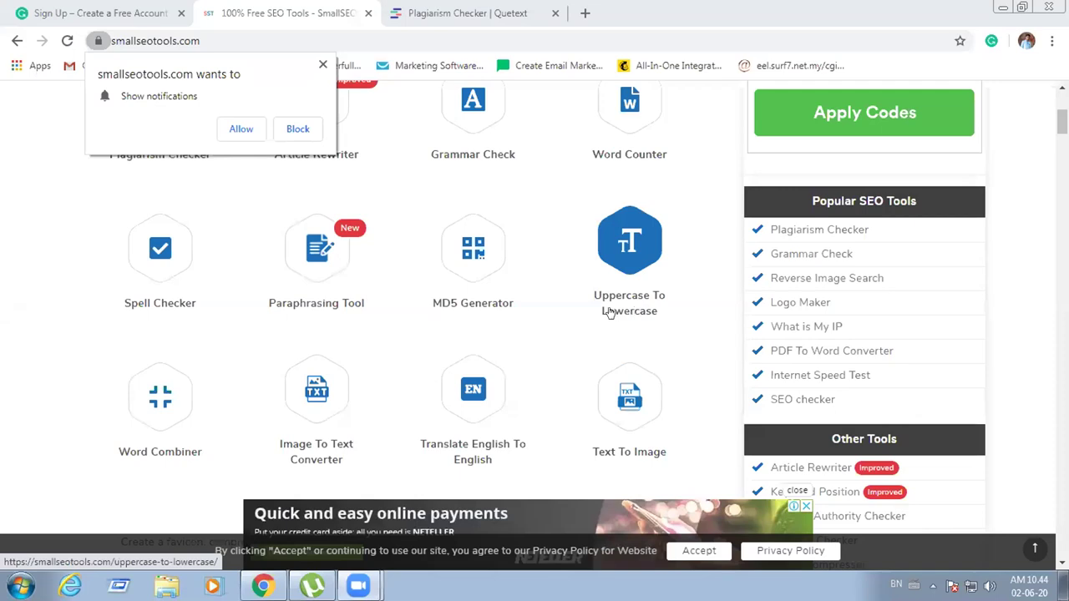
Try to open the Uppercase To Lowercase tool and dismiss the site's notification request
click(610, 312)
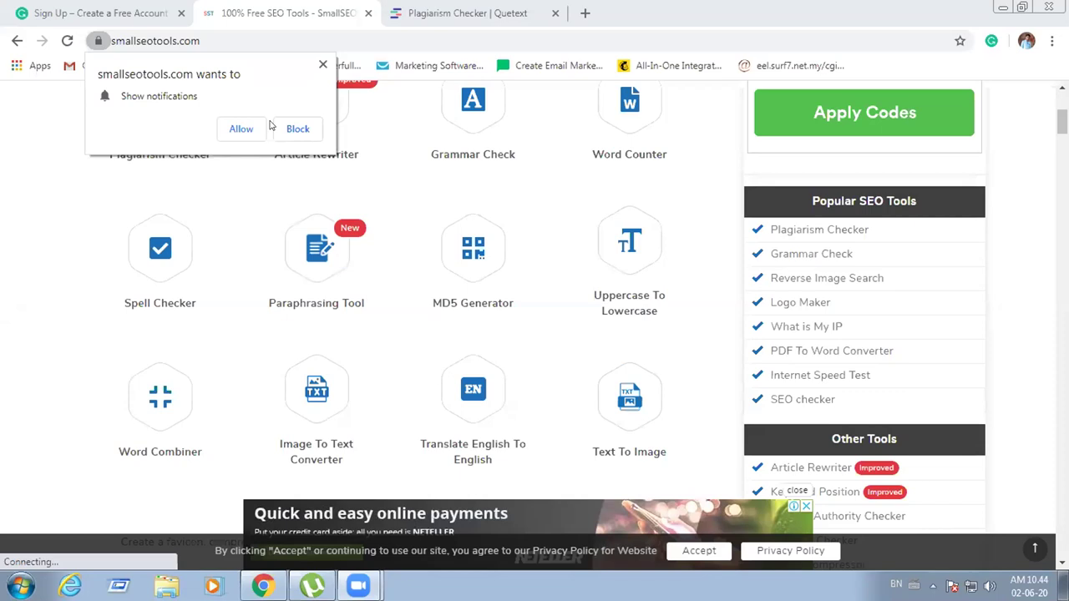
click(322, 65)
scroll(128, 279, up, 4)
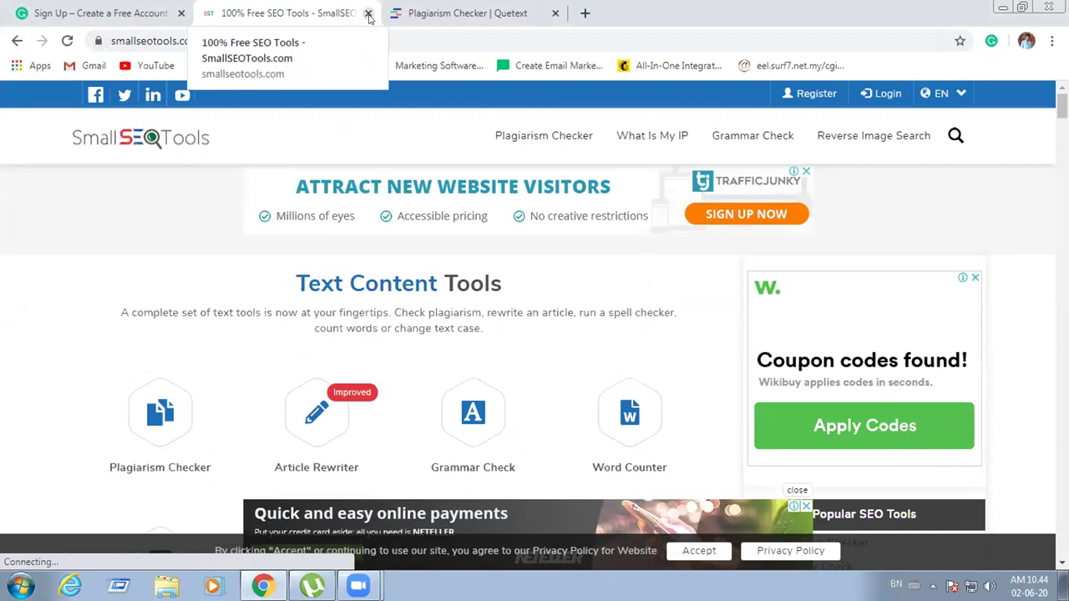
Open Plagiarism Checker from the SmallSEOTools Text Content Tools and examine its instructions
scroll(411, 271, down, 4)
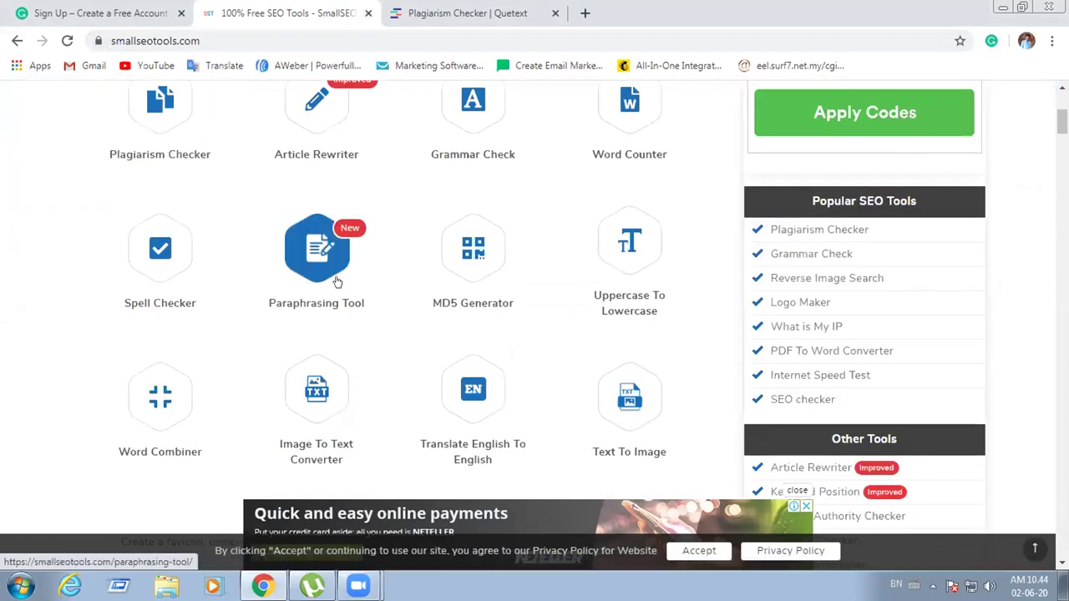
scroll(172, 159, up, 1)
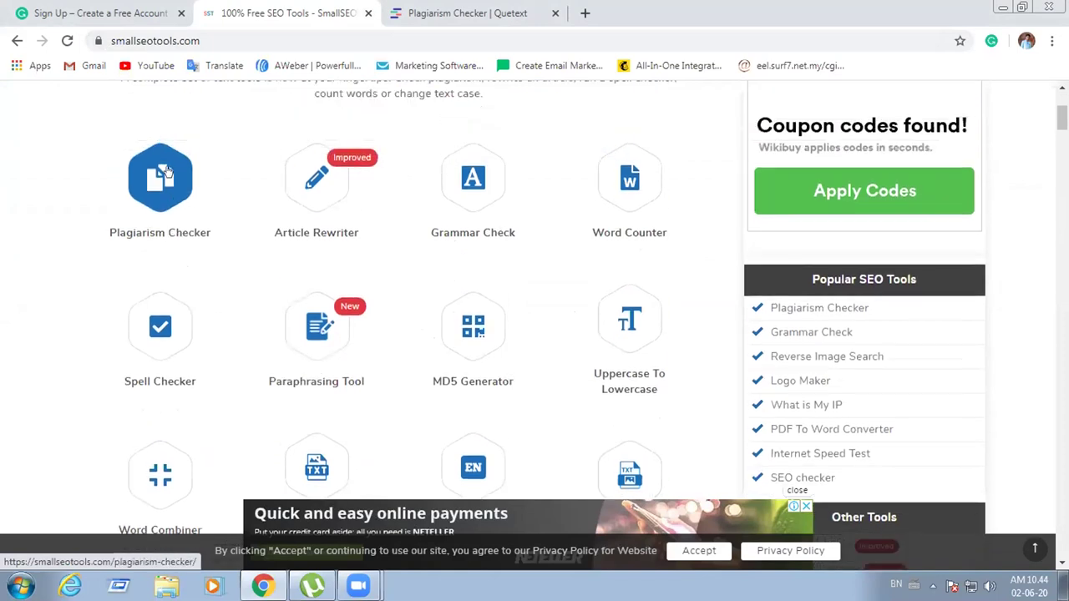
click(161, 184)
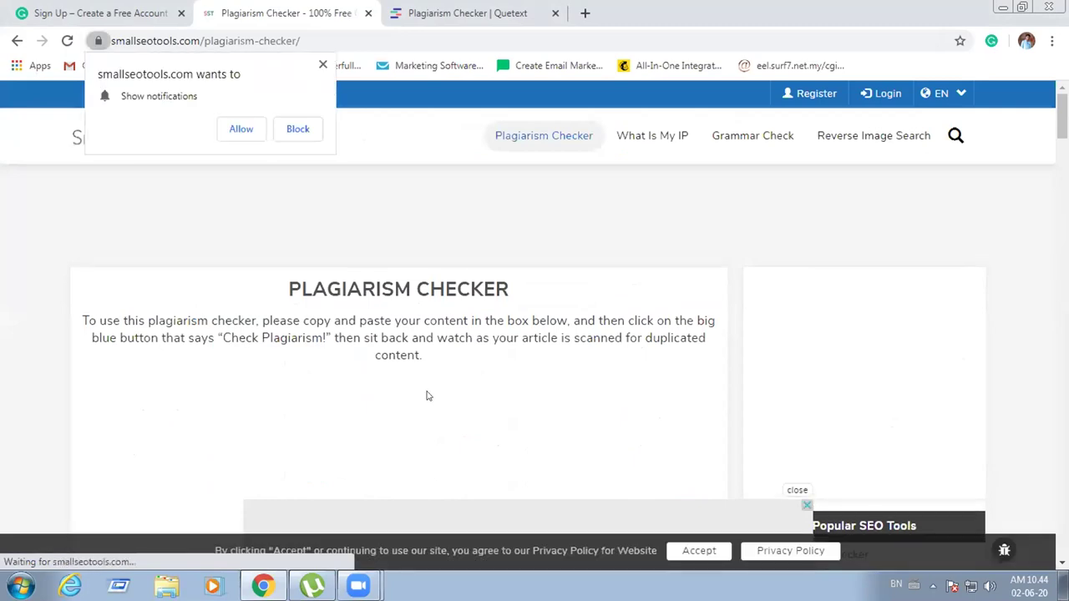
scroll(414, 402, down, 1)
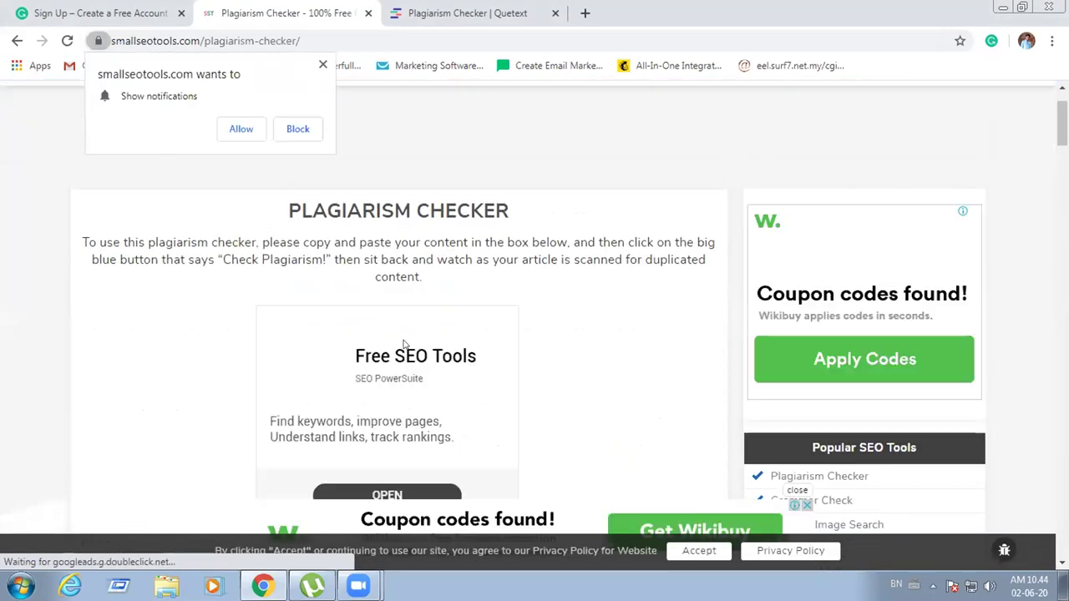
Search Google for daraz bd in a new tab
click(586, 13)
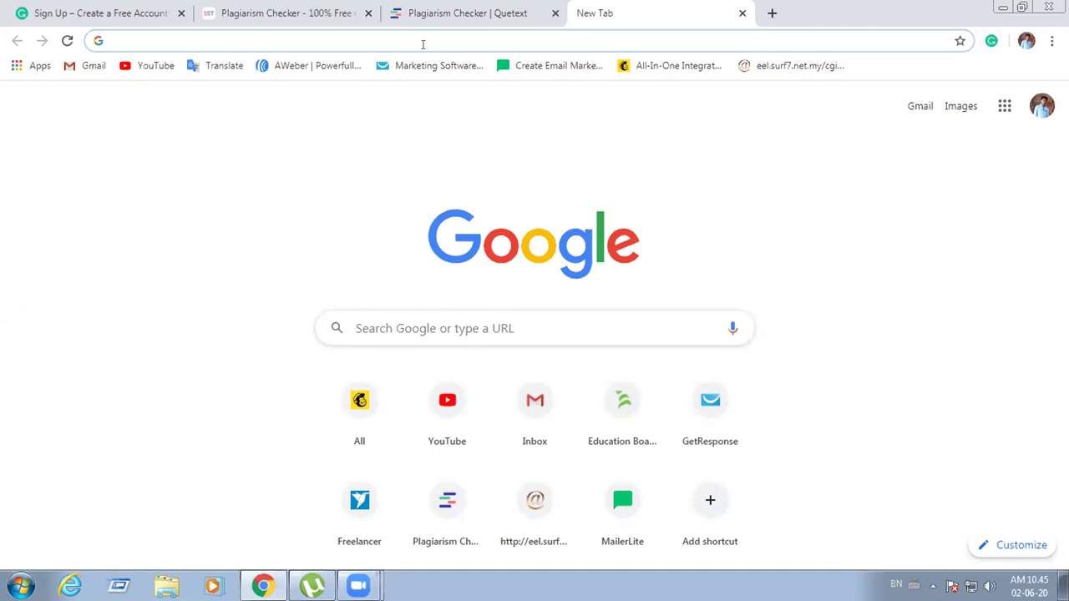
text(daraz)
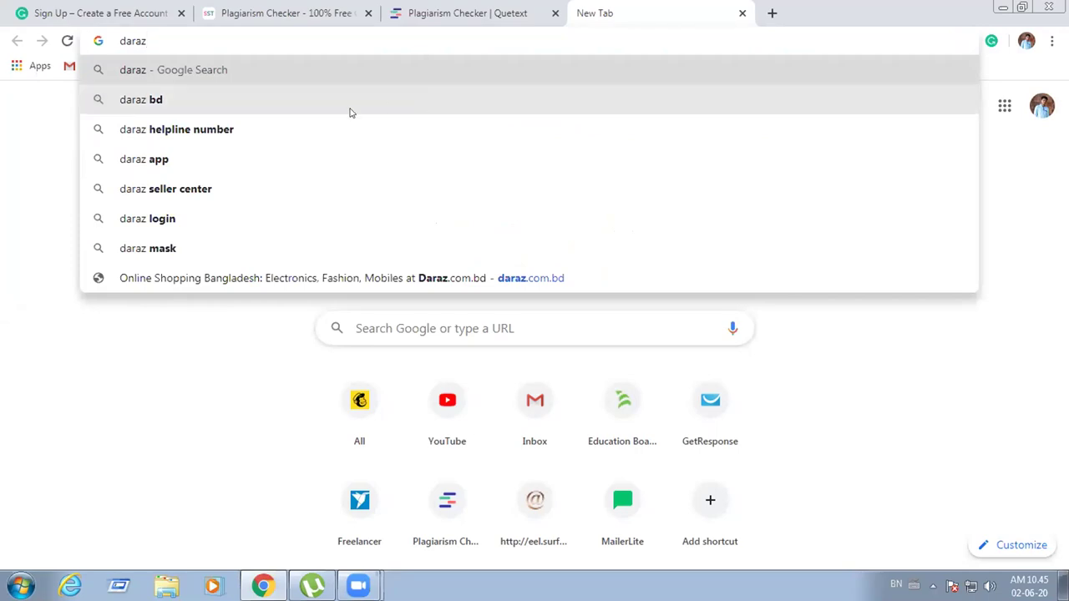
click(276, 104)
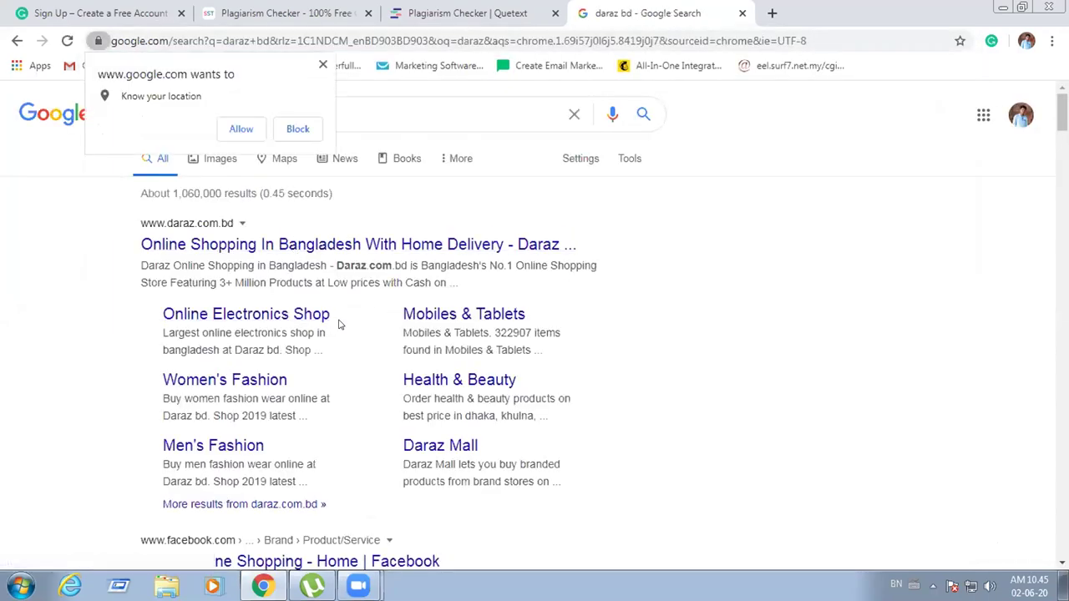
Open the Daraz online shopping result, browse its home page and close its tab
click(351, 248)
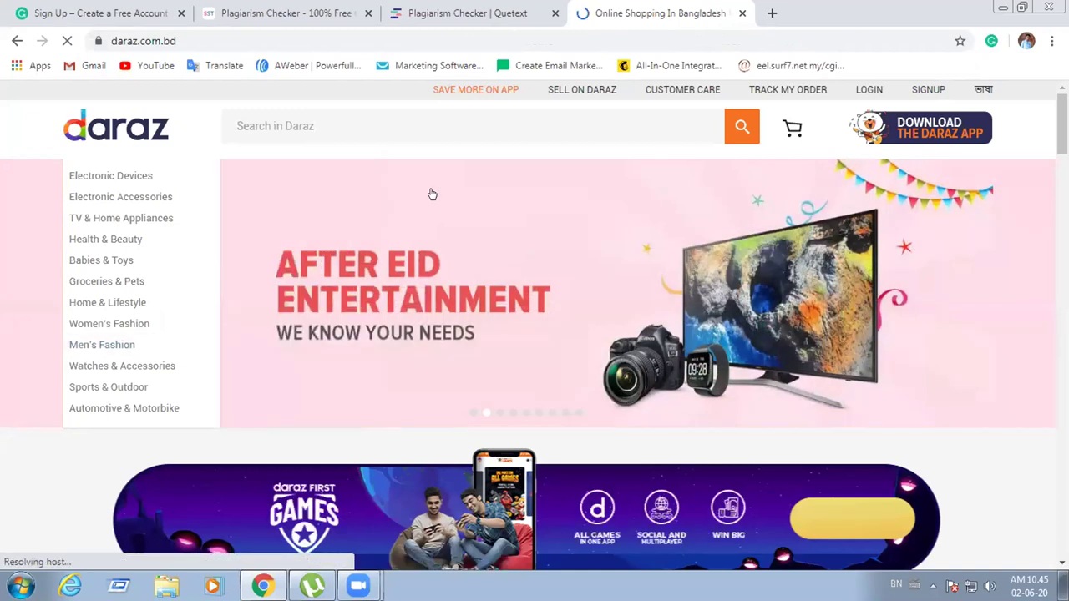
scroll(432, 193, down, 3)
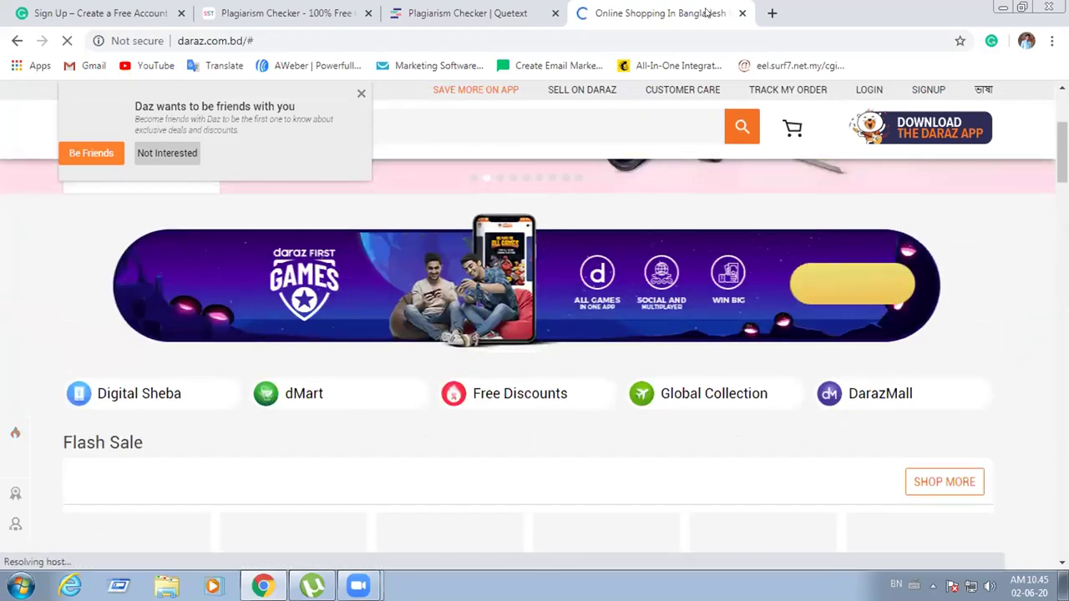
click(742, 12)
Search Google for digital marketing blog in a new tab
click(587, 13)
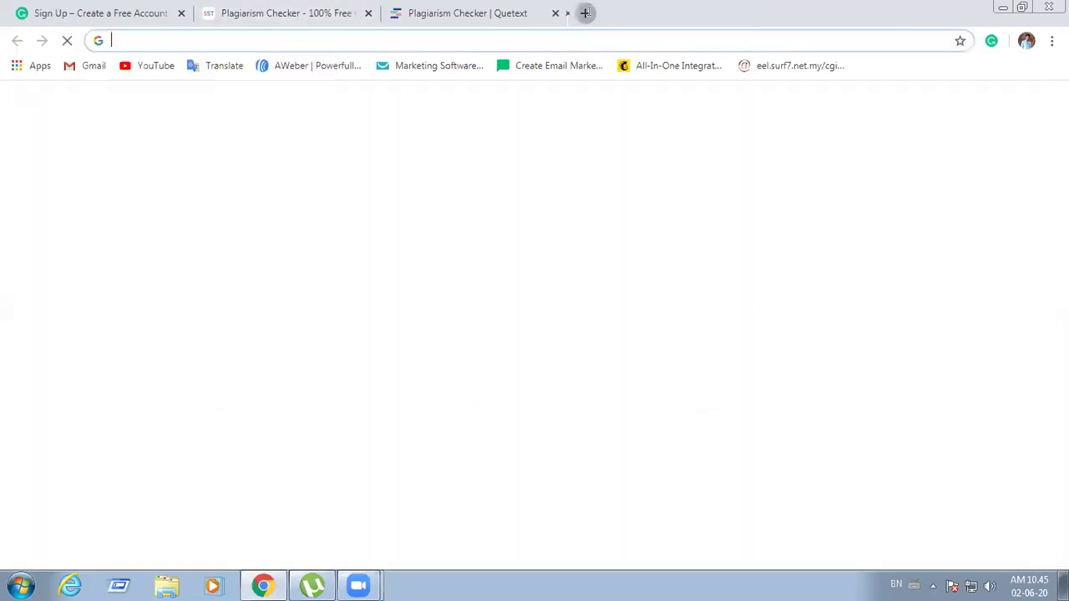
text(dig)
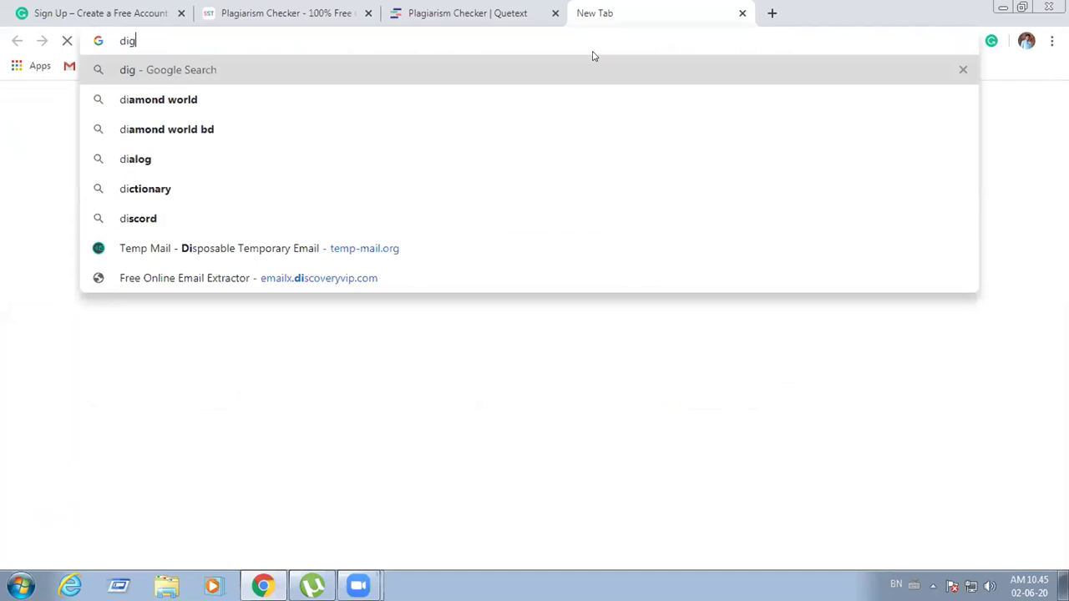
text(ital ma)
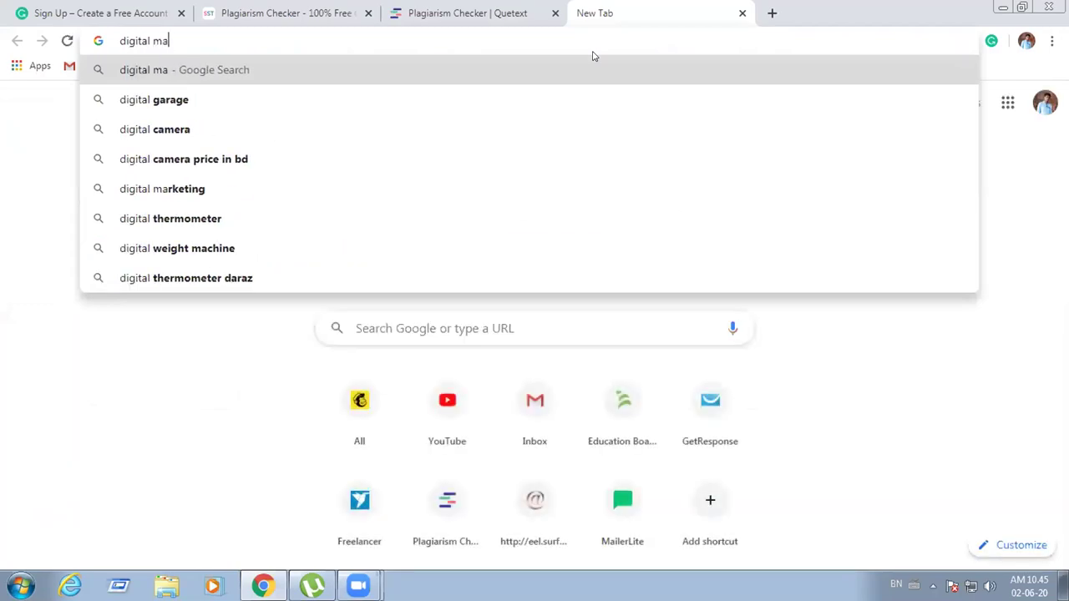
text(rke)
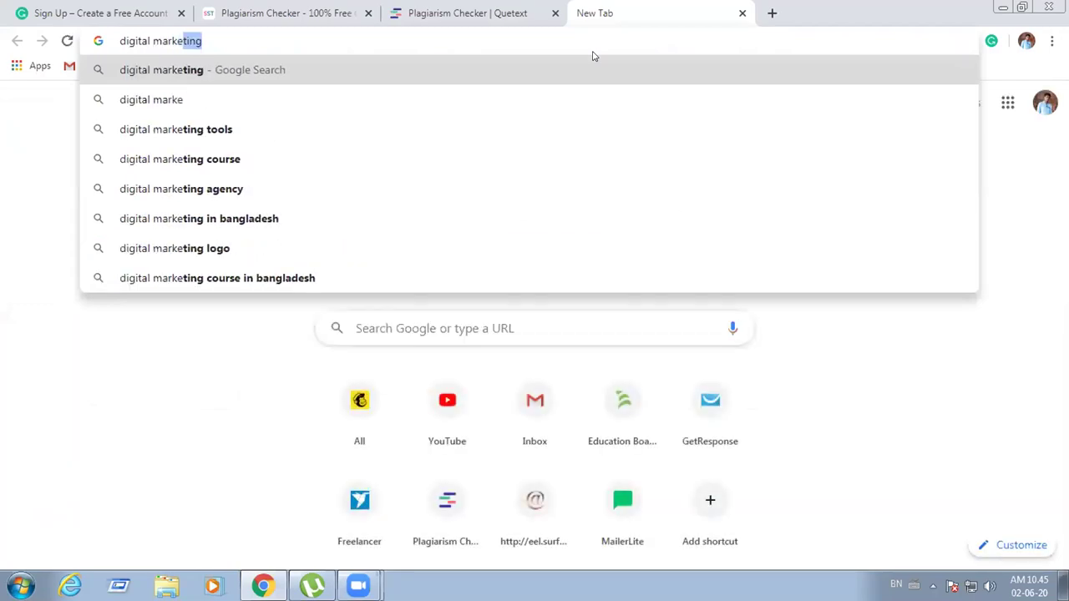
text(ting blog)
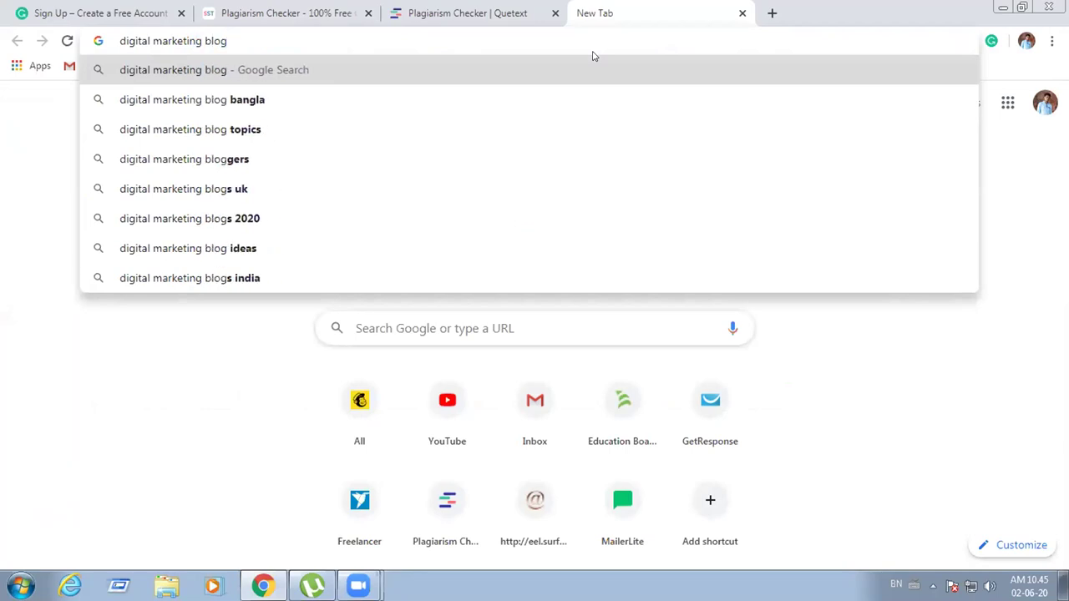
key(Return)
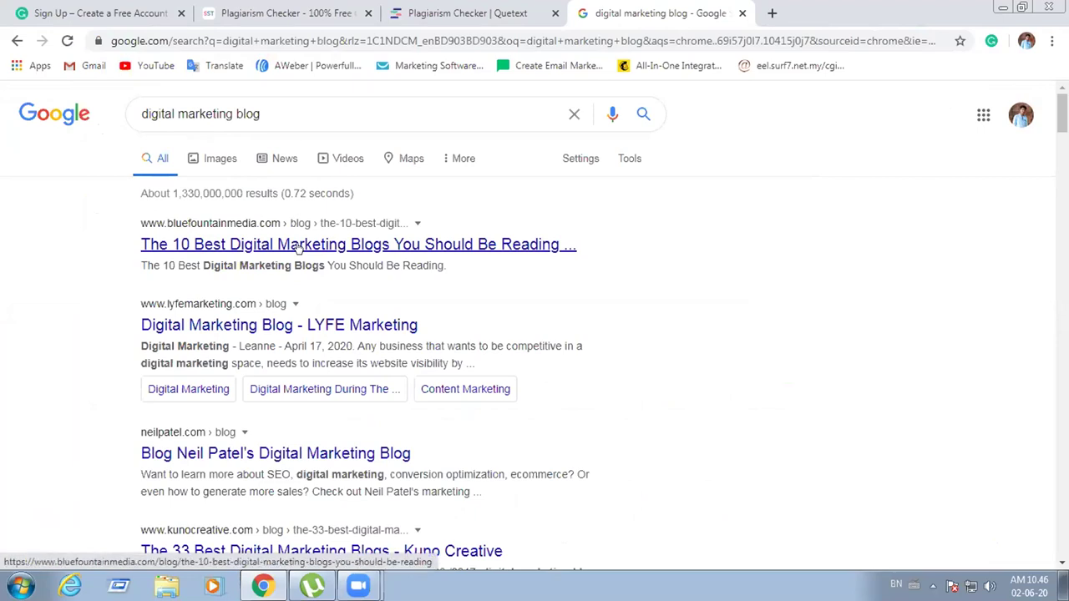
Open the Blue Fountain Media result on the 10 best digital marketing blogs and copy its whole Moz Blog section, including the heading
click(355, 251)
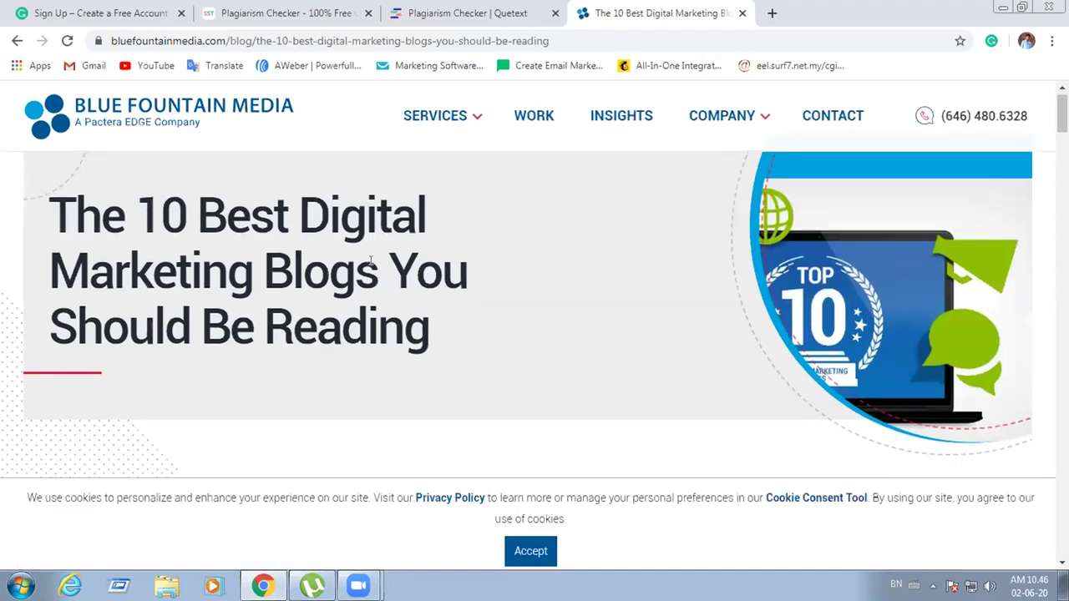
scroll(371, 262, down, 8)
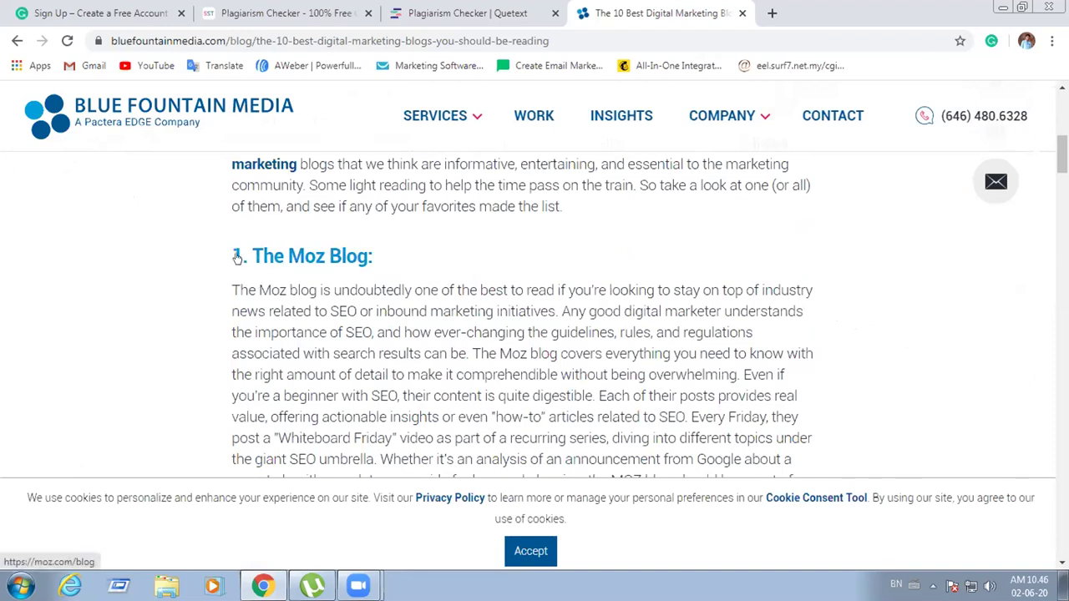
drag(222, 263, 844, 444)
scroll(843, 444, down, 4)
scroll(220, 185, up, 3)
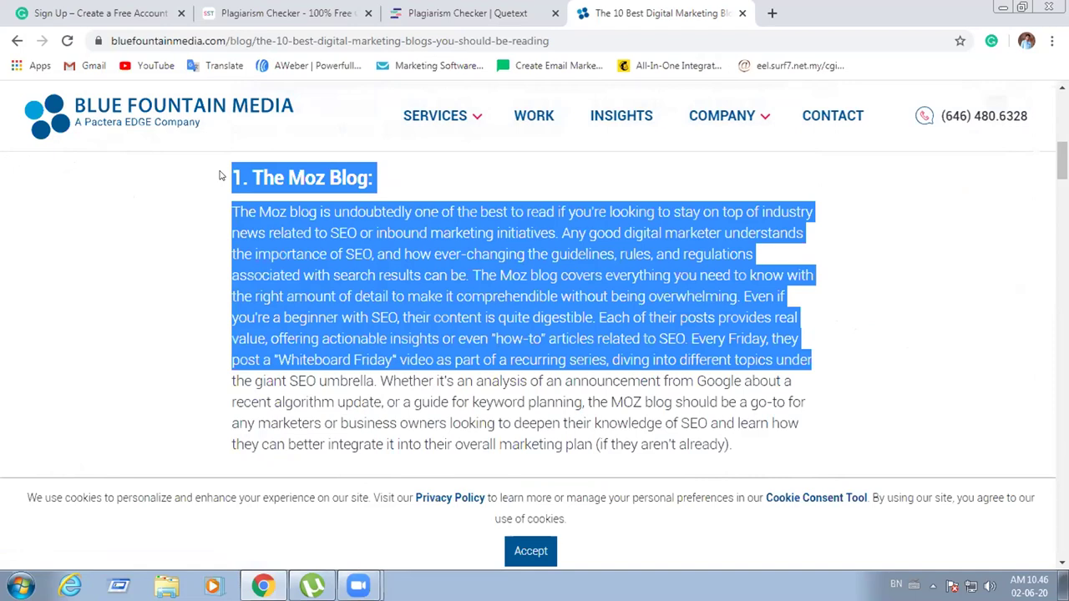
click(683, 436)
drag(682, 436, 735, 449)
right_click(646, 357)
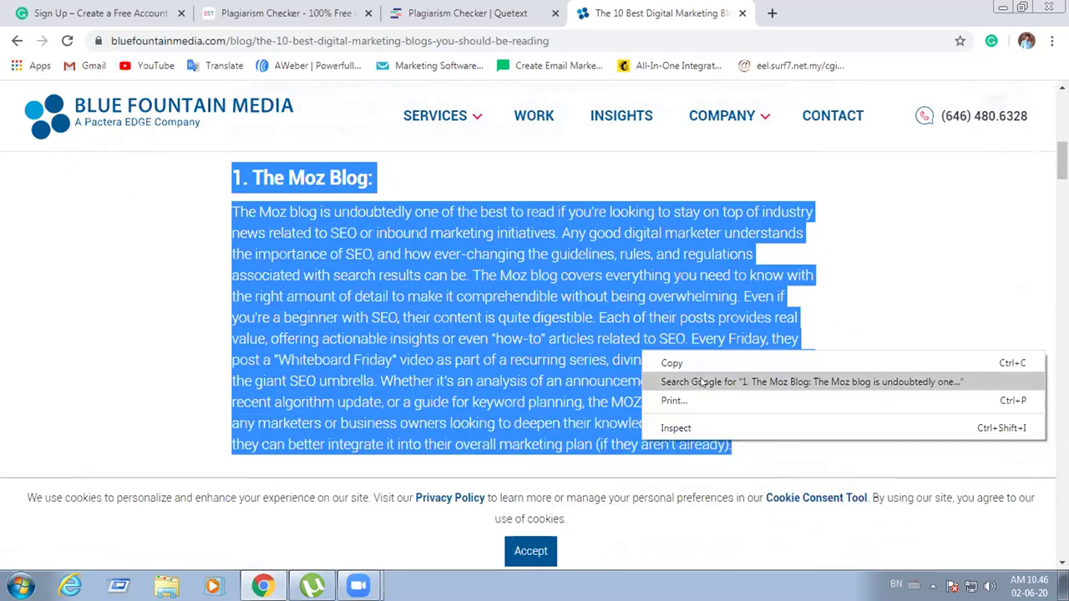
click(692, 363)
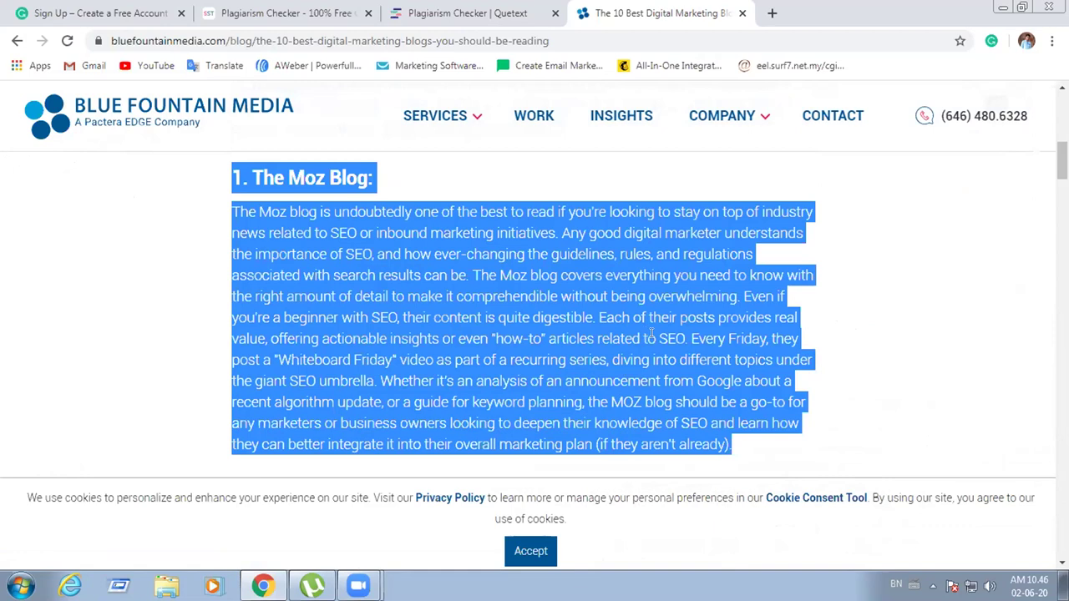
Paste the copied Moz Blog section into the Quetext plagiarism checker and run the plagiarism check
click(302, 11)
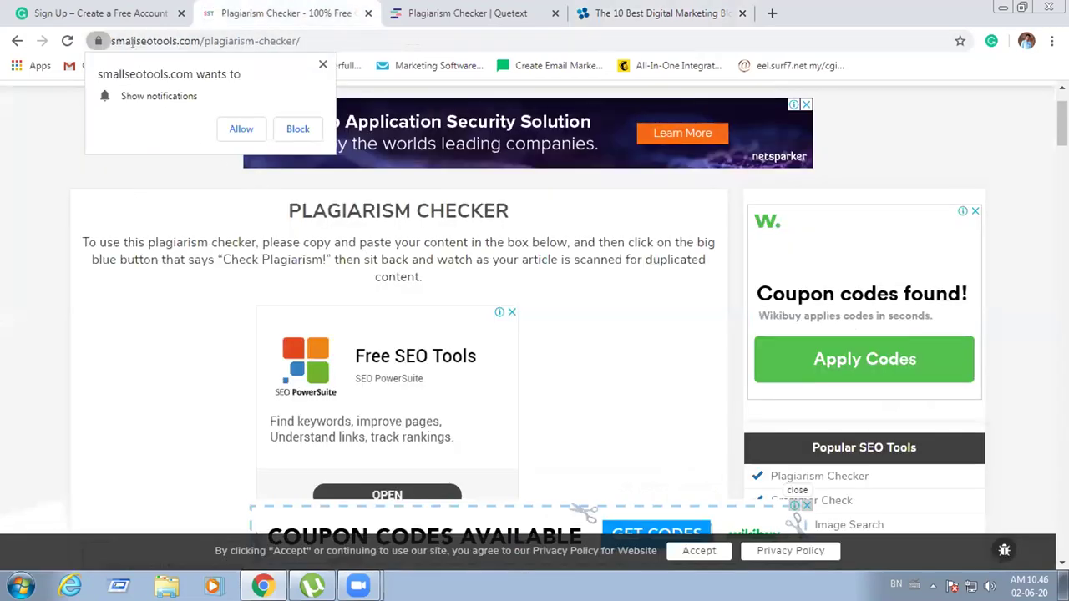
click(121, 15)
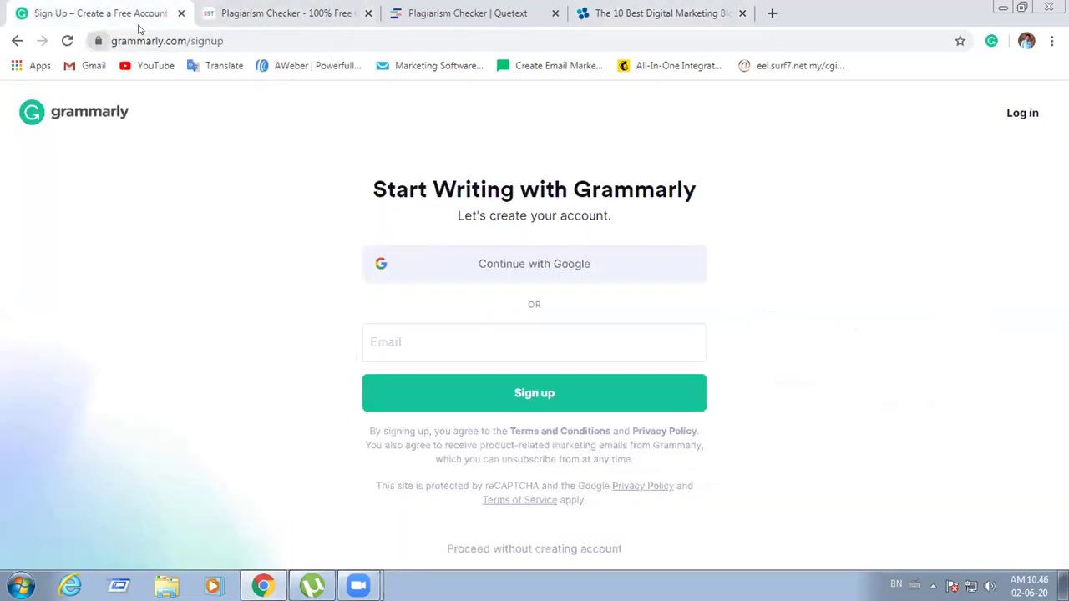
click(497, 13)
right_click(490, 288)
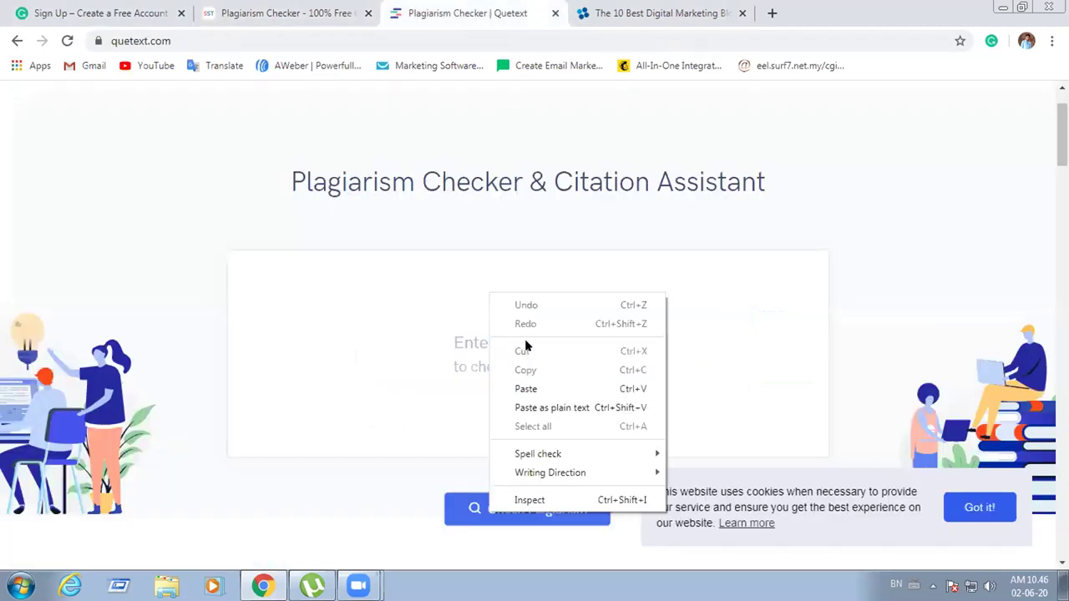
click(534, 387)
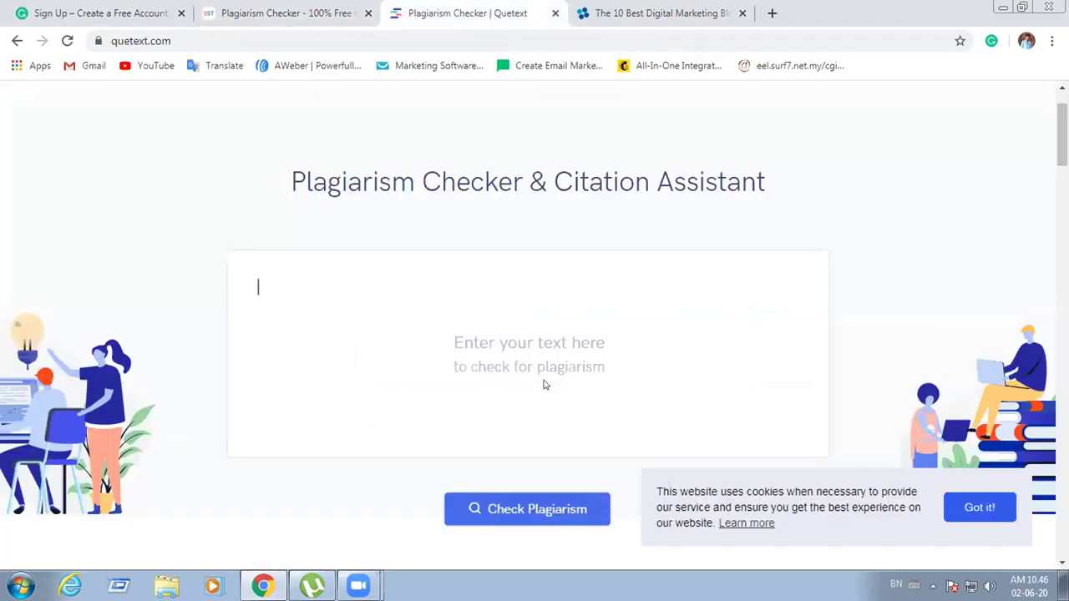
click(584, 511)
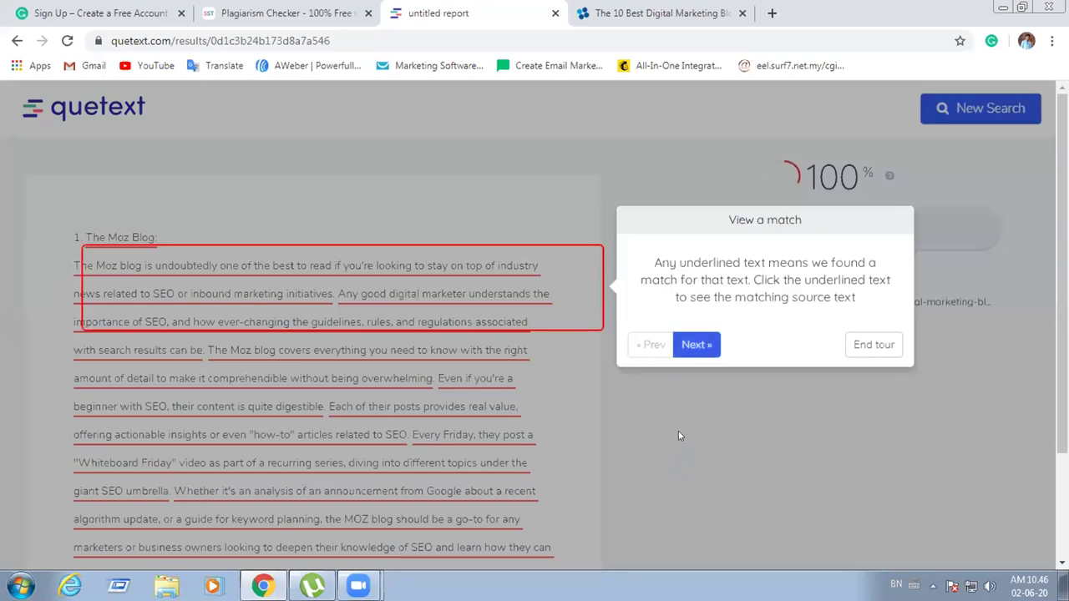
Go through the Quetext report tour to its end and examine the underlined matches in the checked text
click(696, 344)
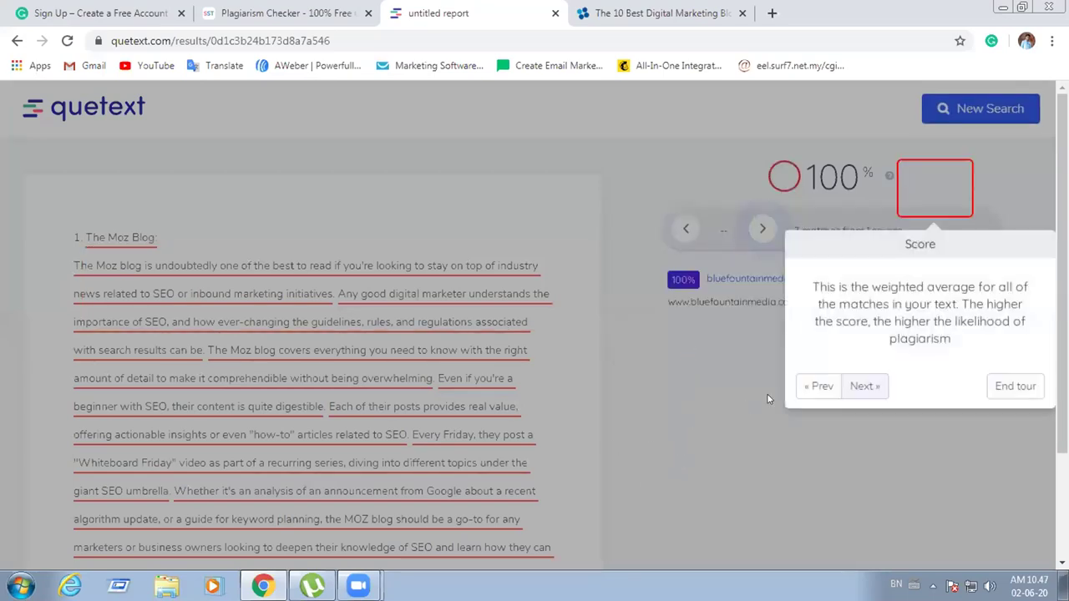
click(860, 384)
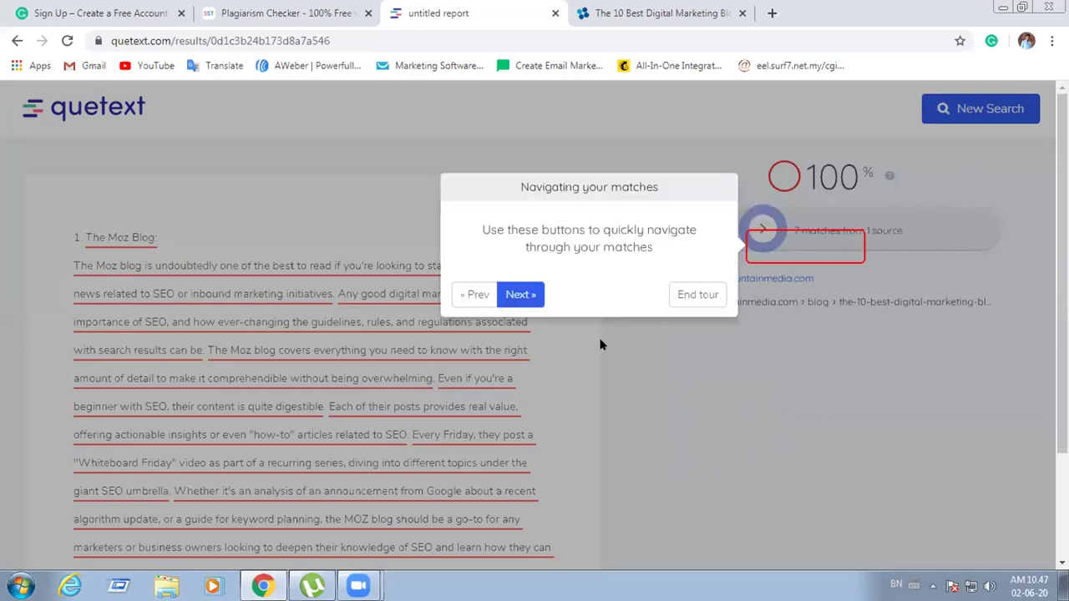
click(538, 302)
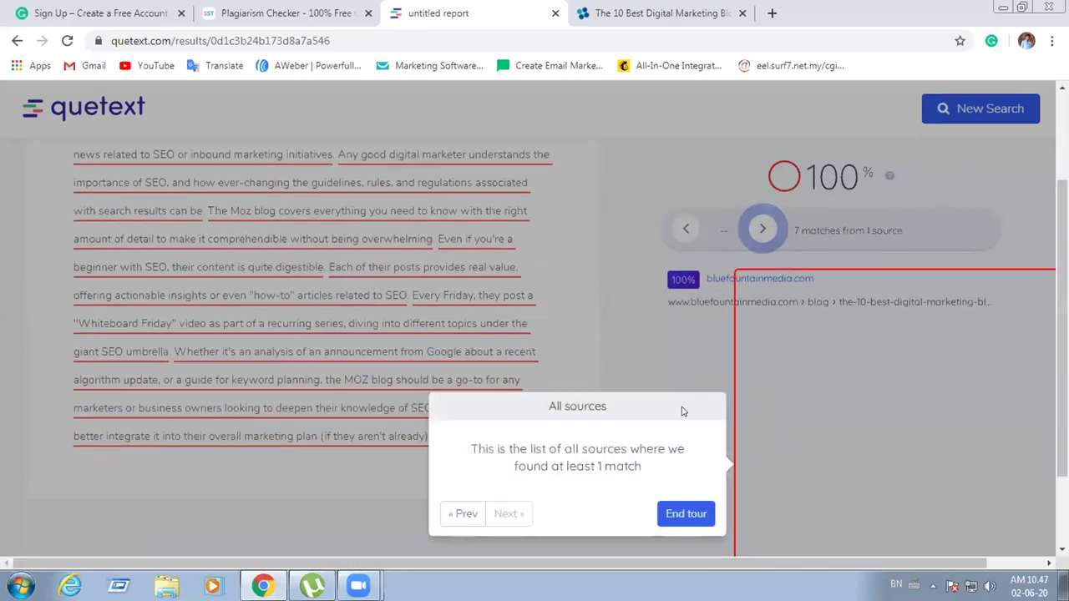
click(691, 512)
scroll(563, 451, up, 1)
scroll(563, 451, up, 1)
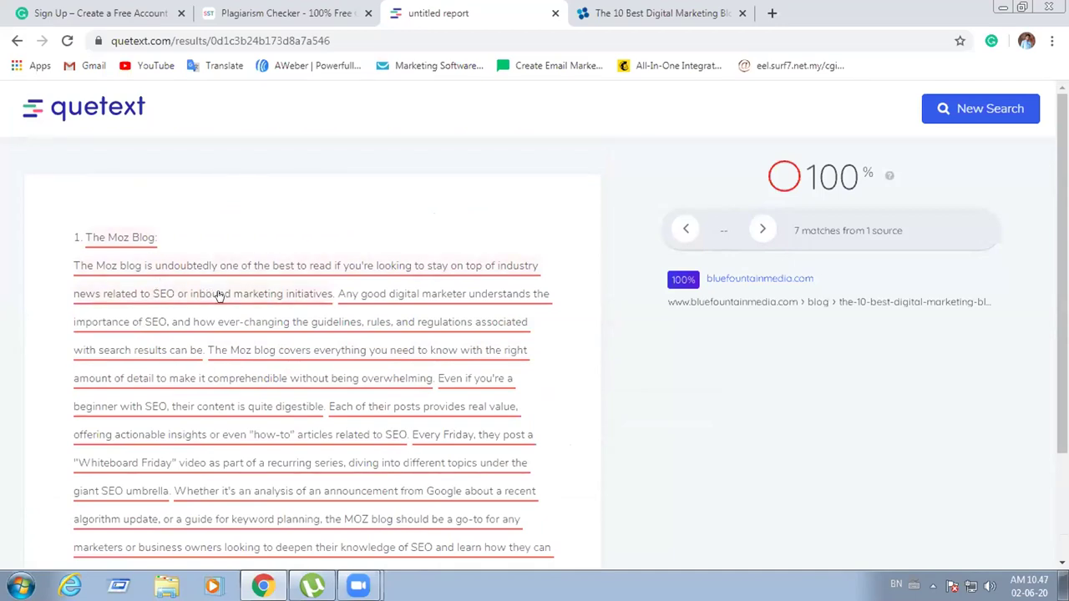
scroll(539, 386, down, 3)
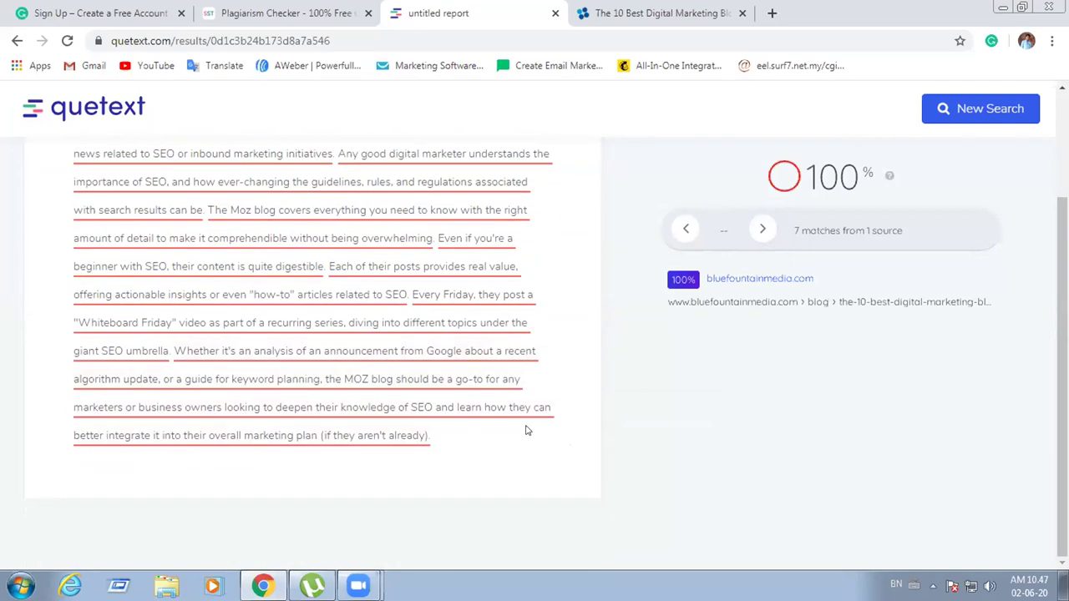
Review the underlined Moz Blog text in the plagiarism report and show the details of the first match
scroll(593, 463, up, 1)
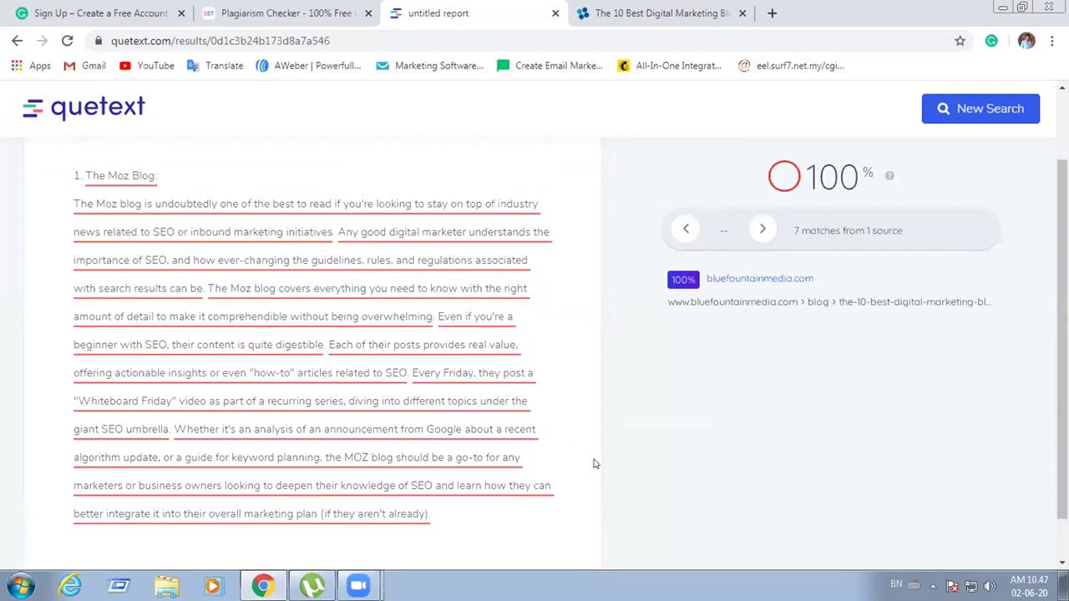
scroll(595, 464, up, 1)
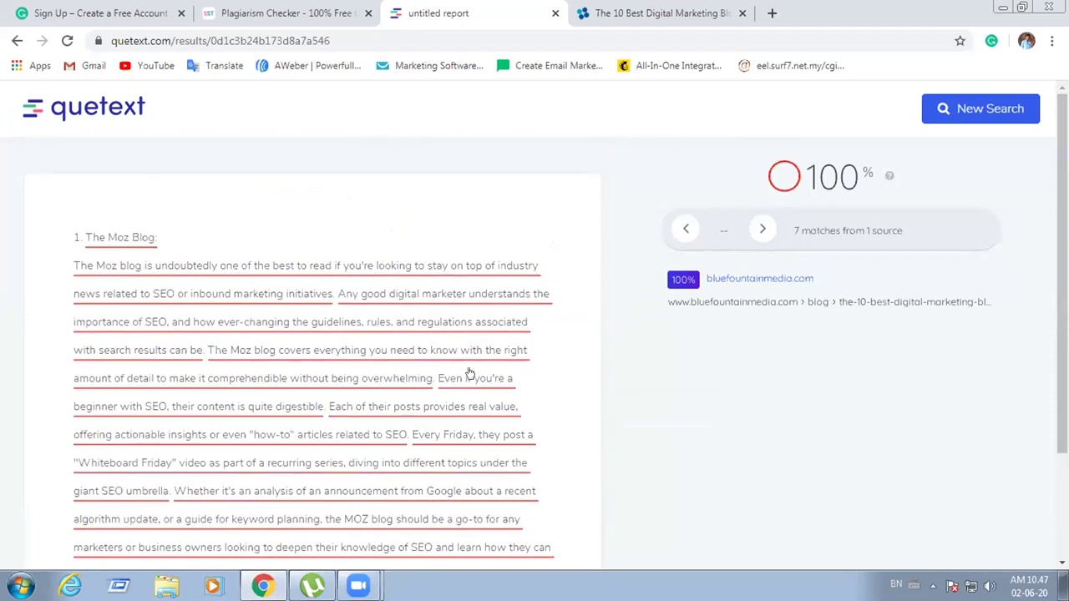
scroll(465, 375, down, 2)
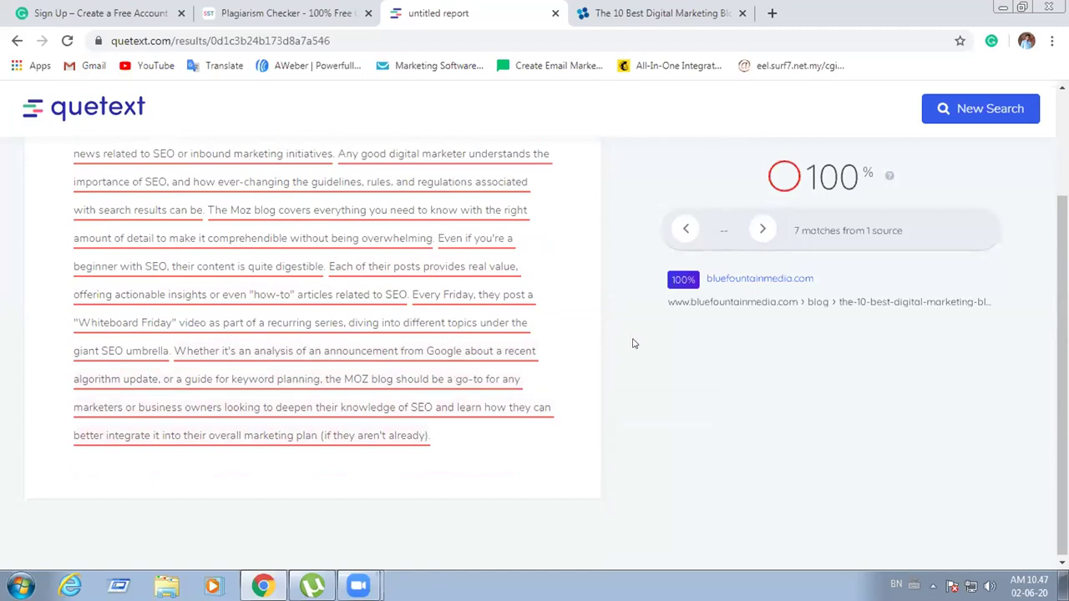
mouse_move(684, 278)
scroll(807, 210, up, 1)
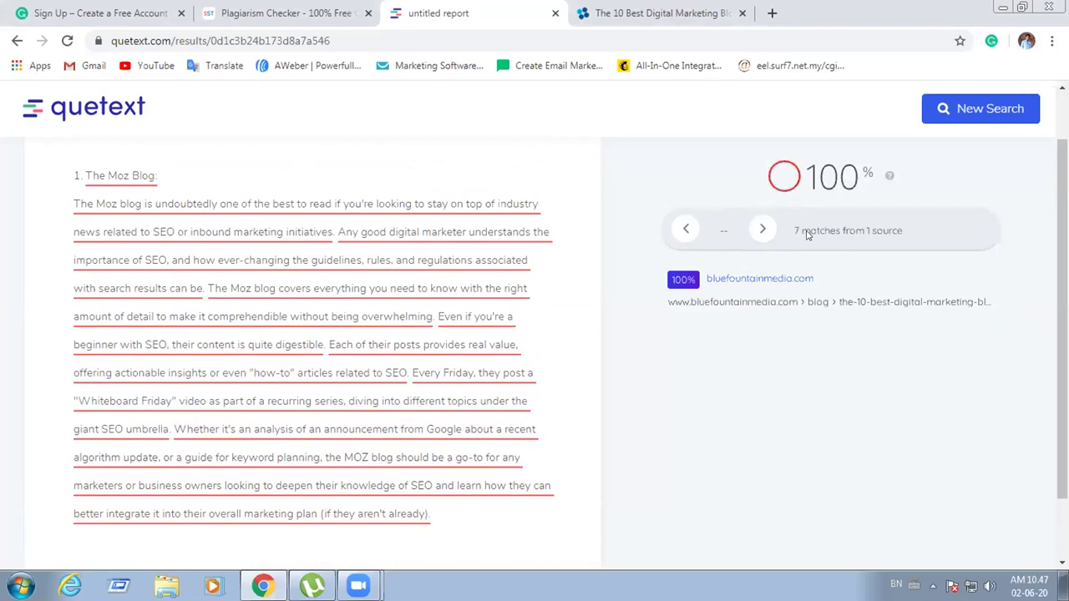
click(763, 231)
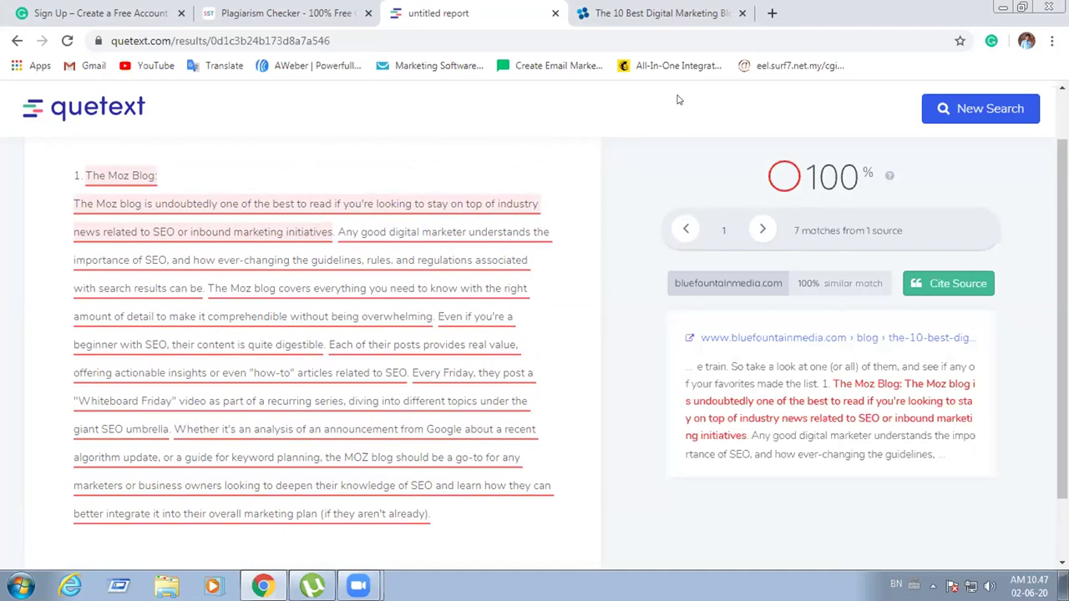
Return to the "digital marketing blog" search results and open the LYFE Marketing blog's article "Enterprise SEO Can Boost Your Website Results! Here's How..."
key(ctrl+Tab)
click(17, 41)
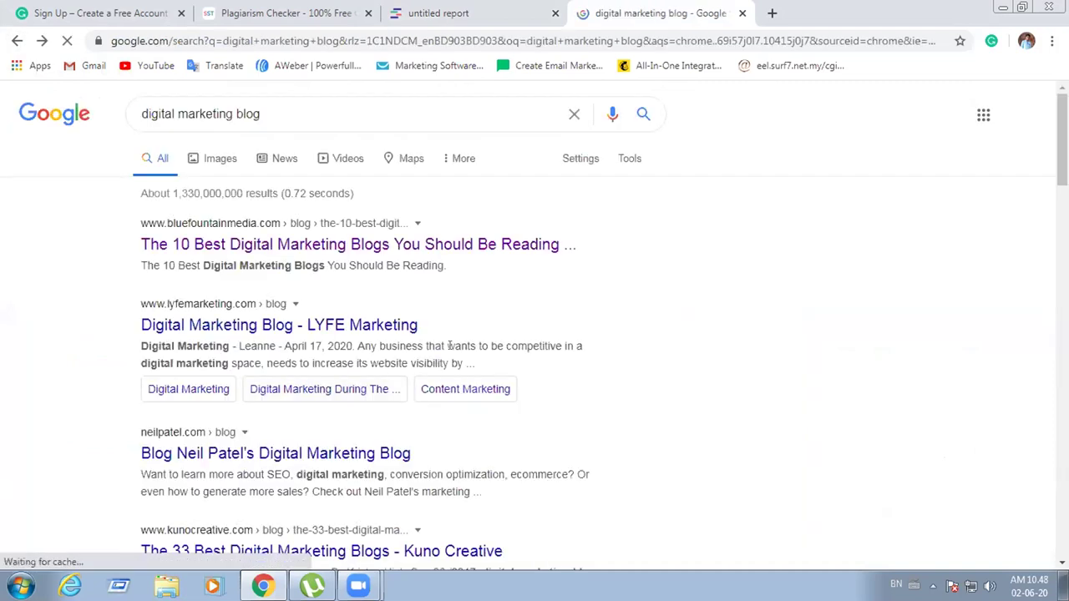
click(380, 339)
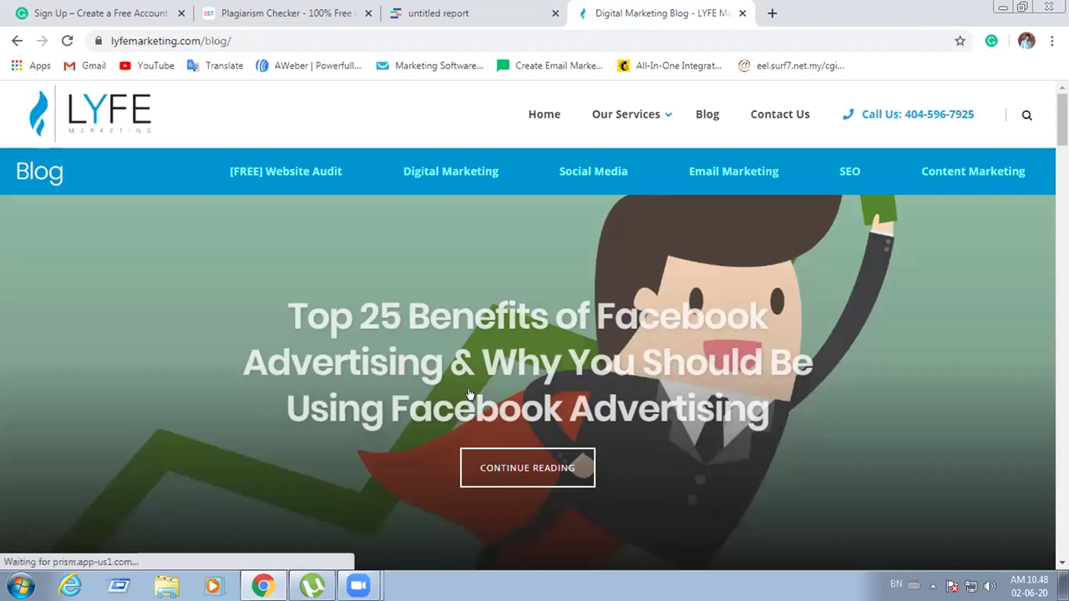
scroll(593, 99, down, 1)
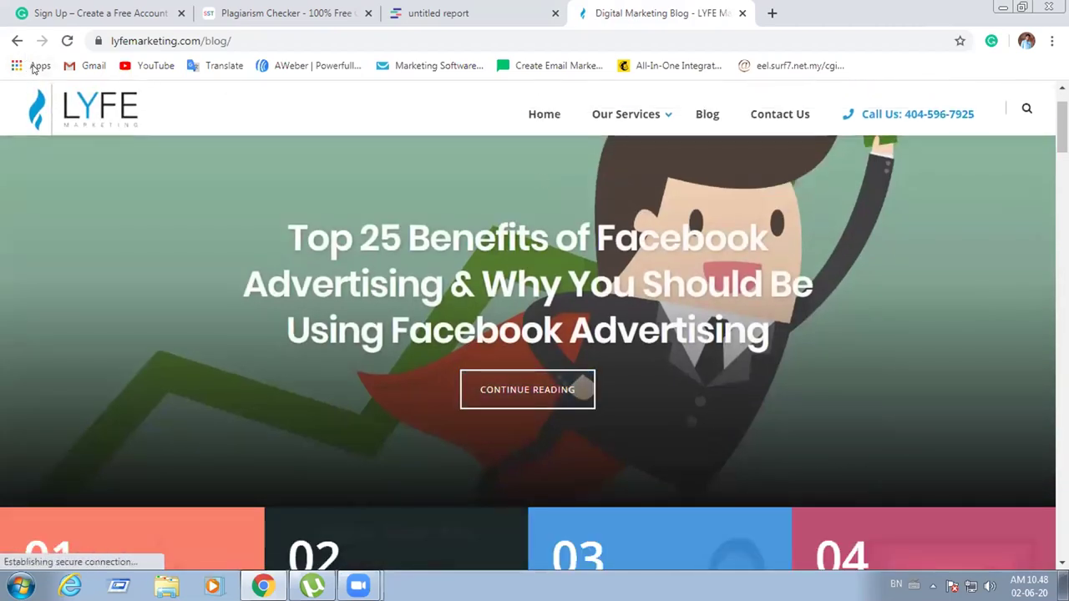
scroll(310, 309, down, 4)
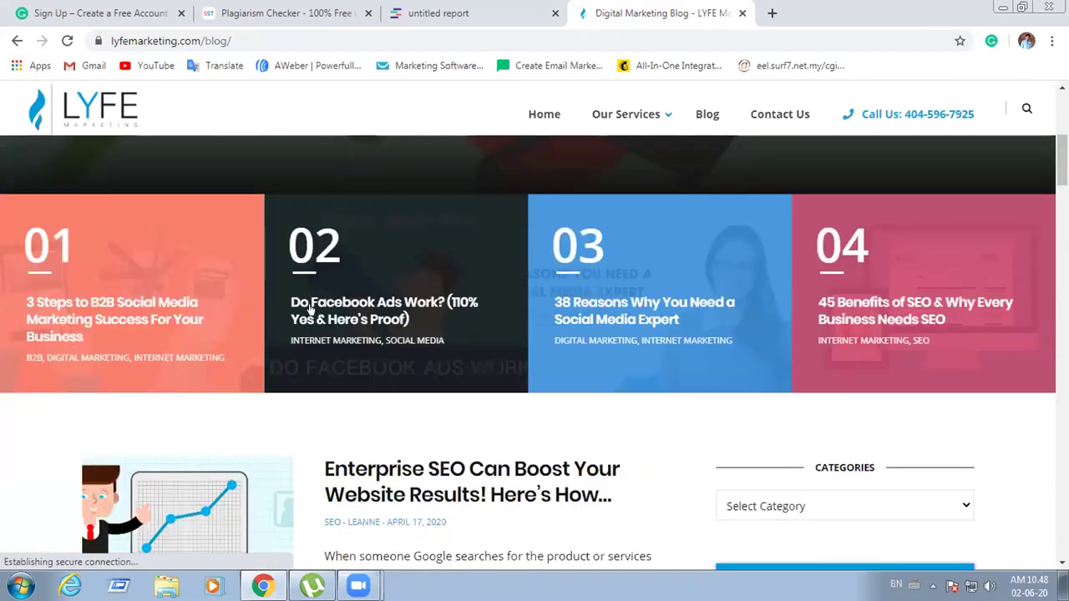
scroll(310, 309, down, 2)
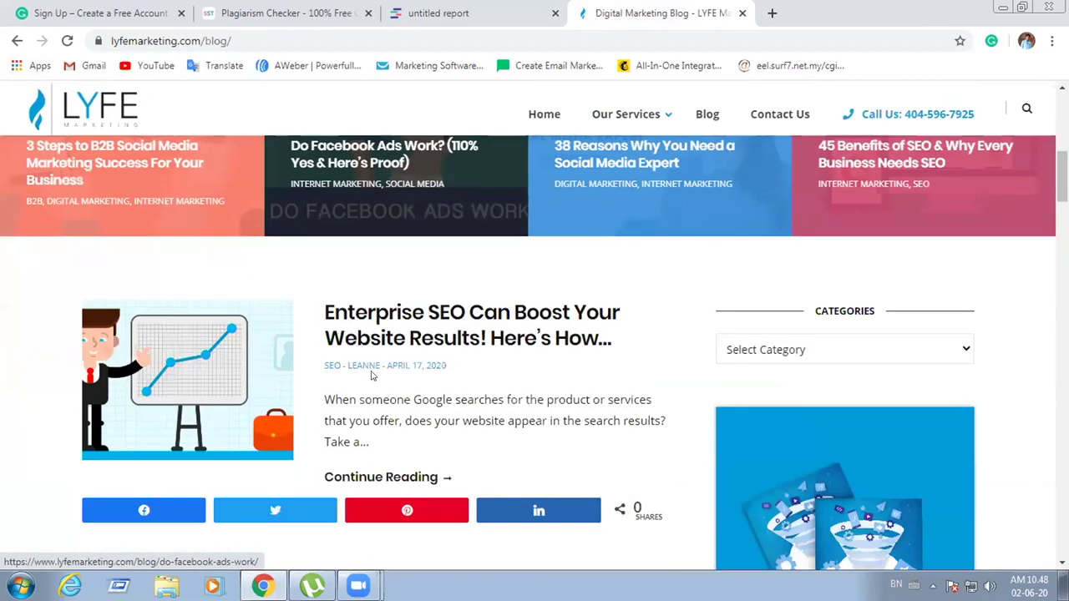
click(375, 477)
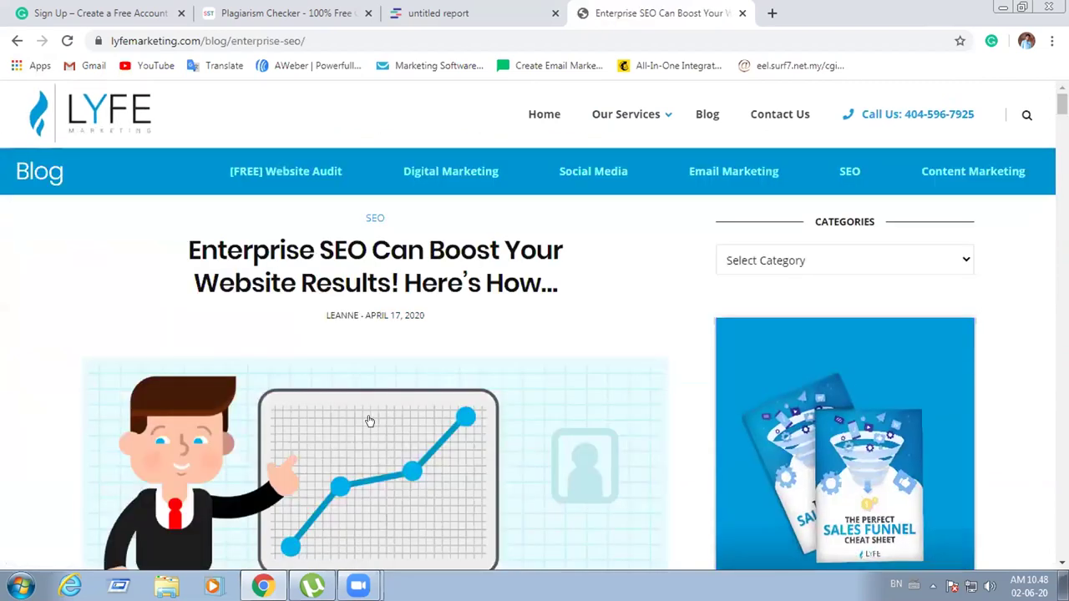
Copy the article's three introductory paragraphs, from "When someone Google searches" through "enterprise SEO can help!"
scroll(371, 424, down, 5)
scroll(154, 276, down, 3)
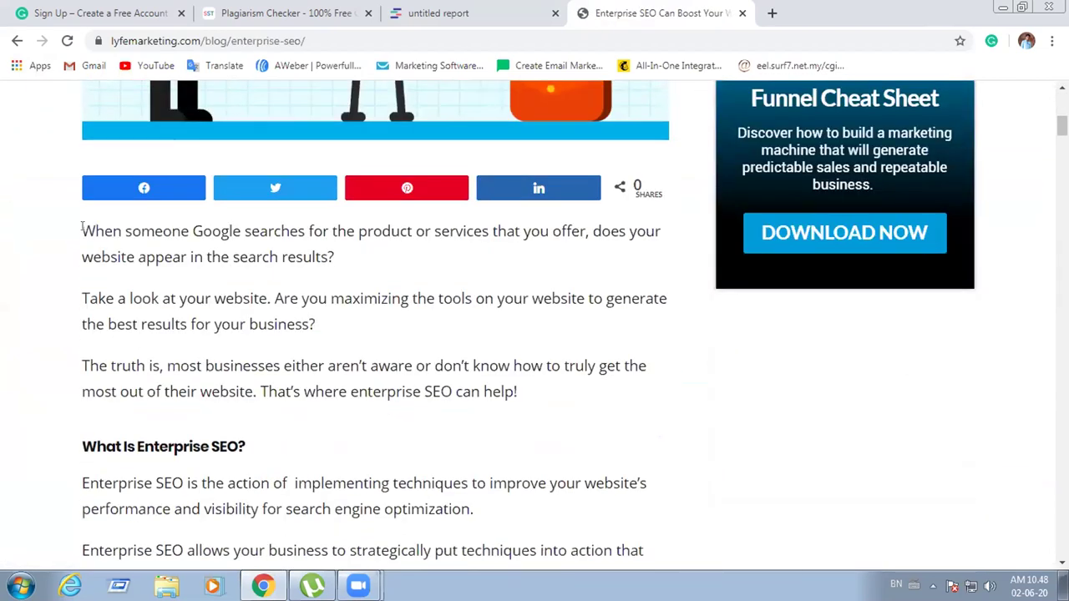
drag(80, 227, 527, 393)
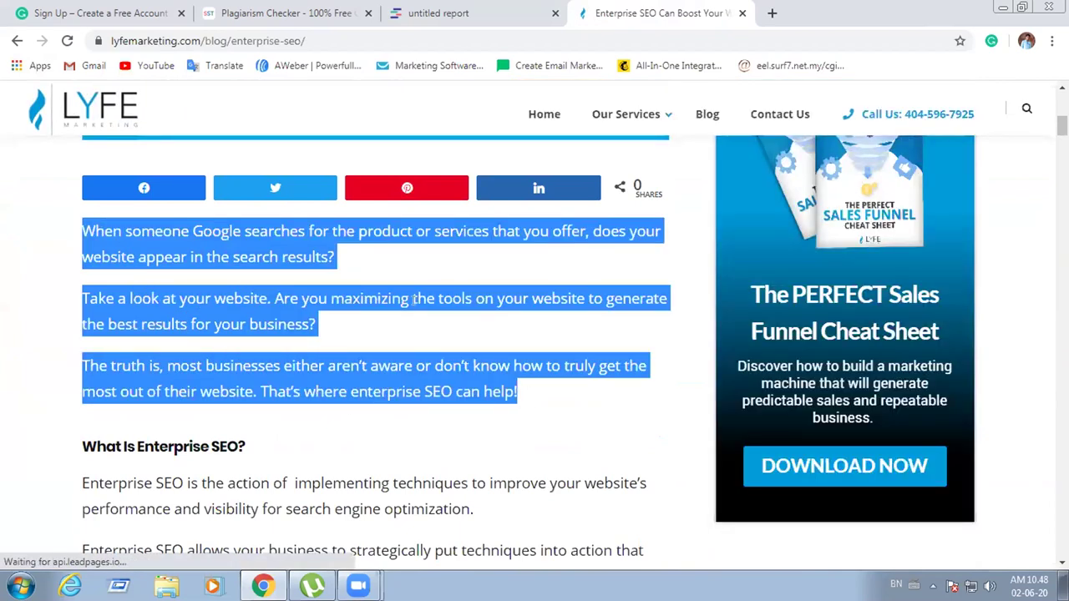
right_click(343, 227)
click(405, 243)
Go back from the Quetext report to its checker page, paste the copied paragraphs, try a plagiarism check and dismiss the sign-up form
click(280, 15)
click(438, 14)
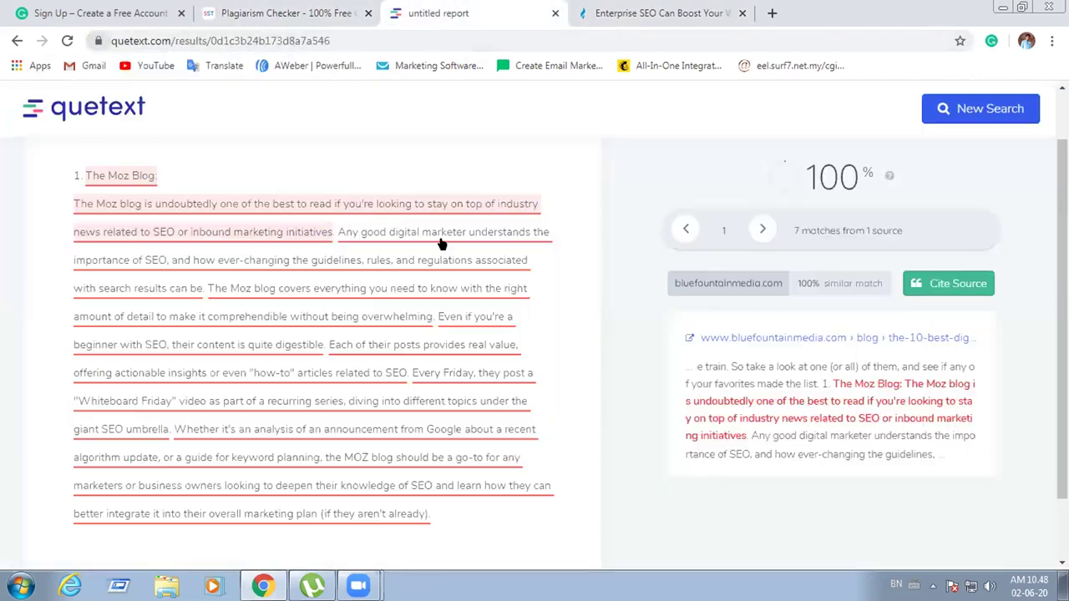
scroll(635, 285, up, 1)
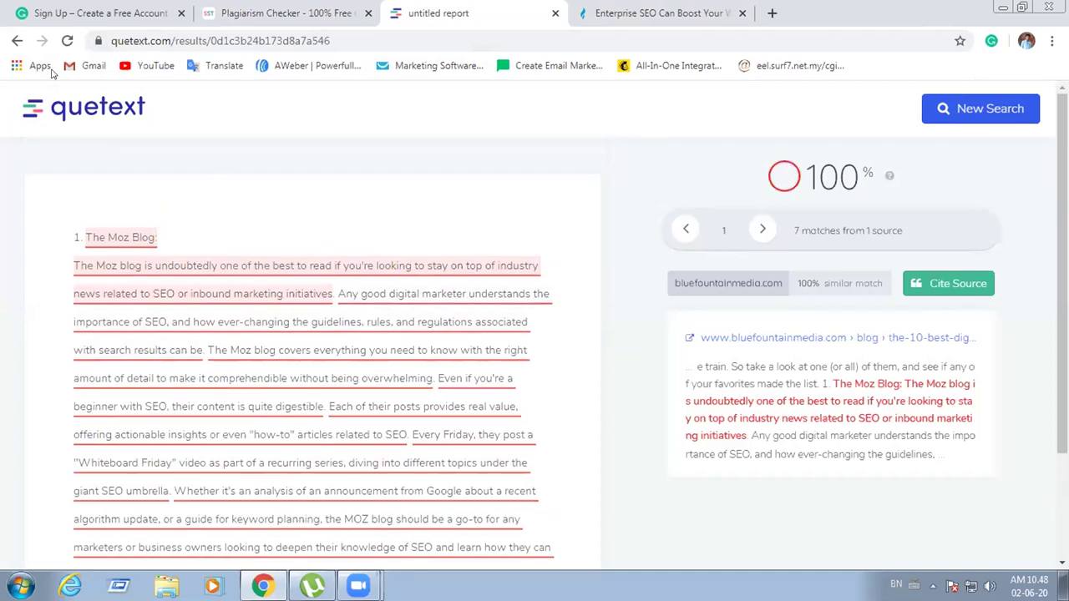
click(17, 41)
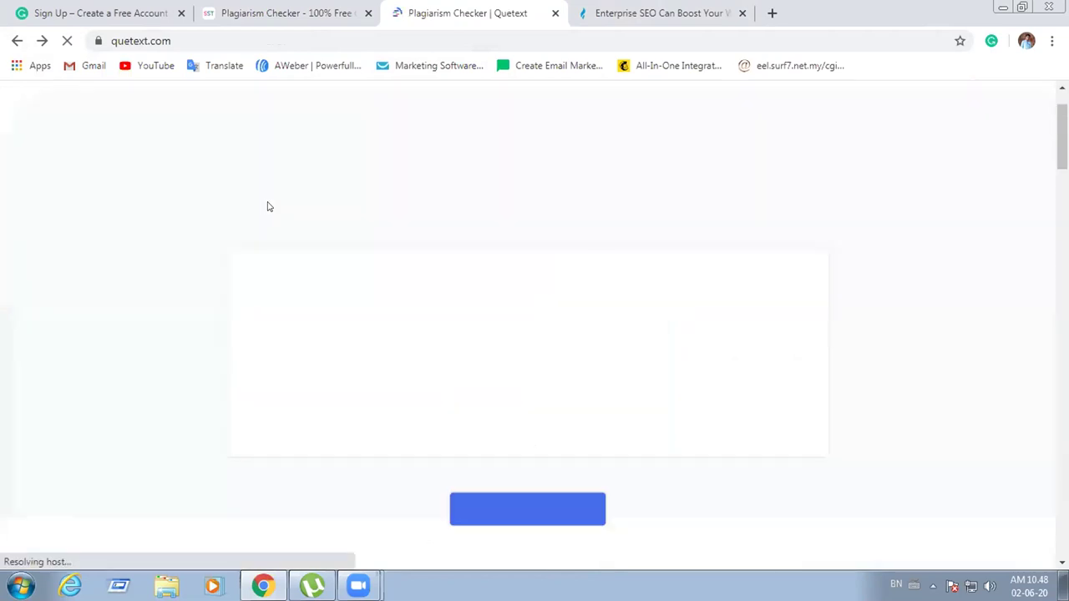
click(431, 308)
right_click(431, 305)
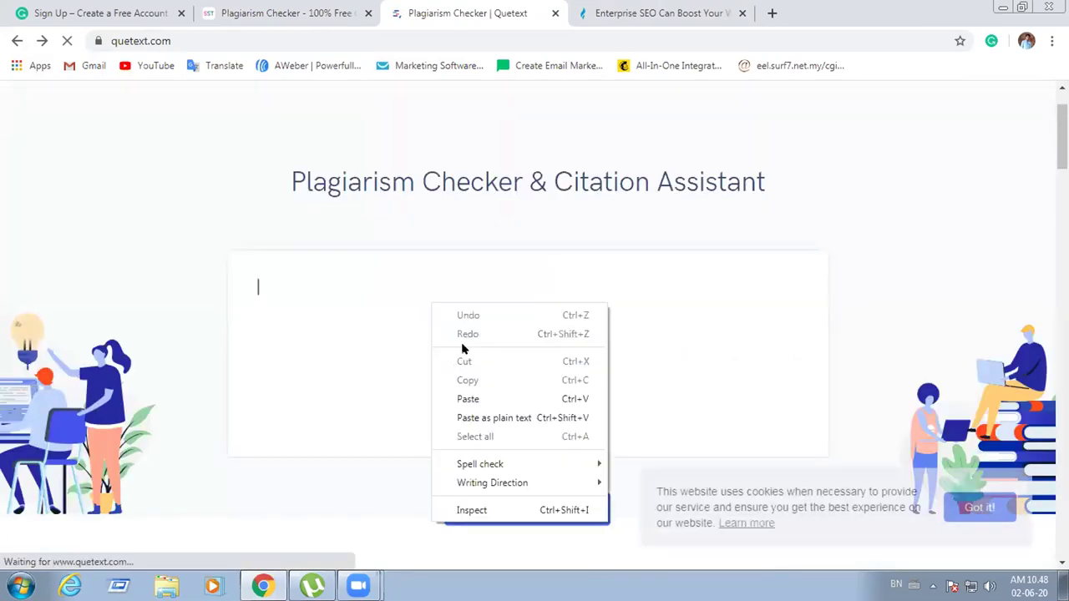
click(468, 398)
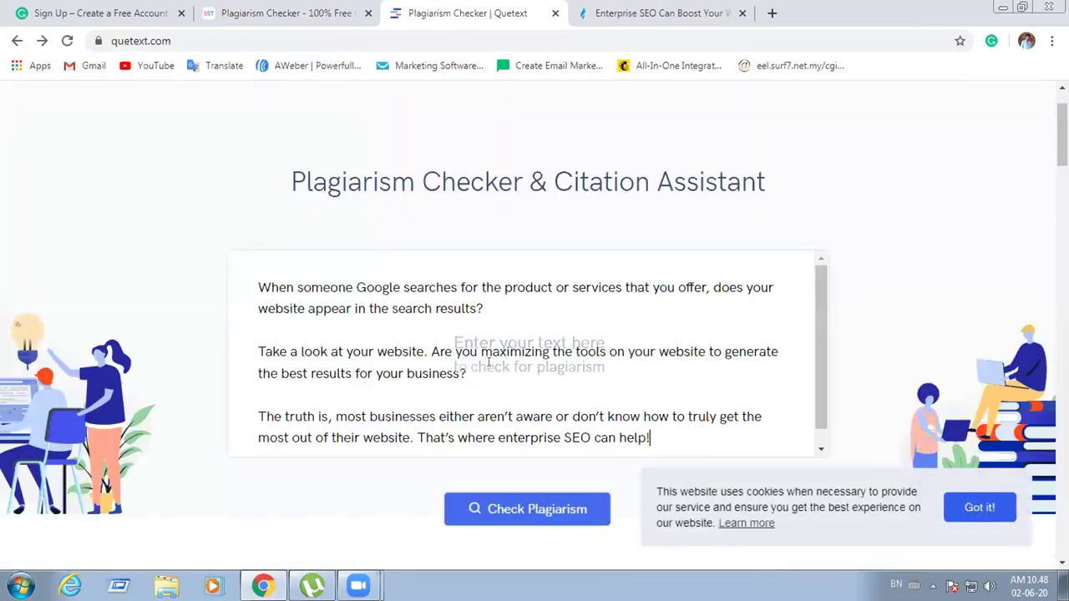
click(547, 511)
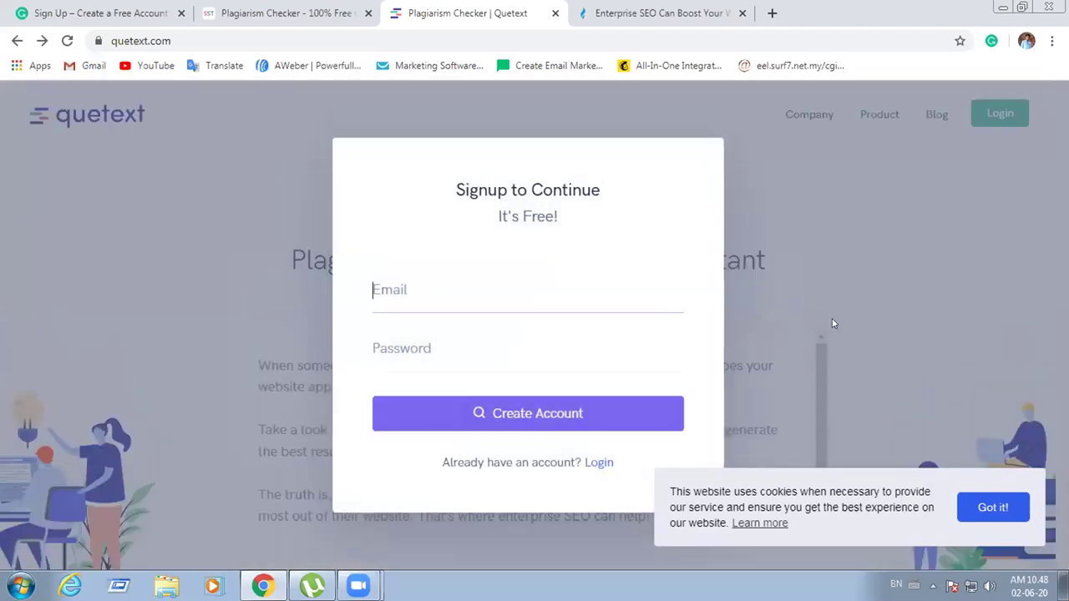
click(751, 325)
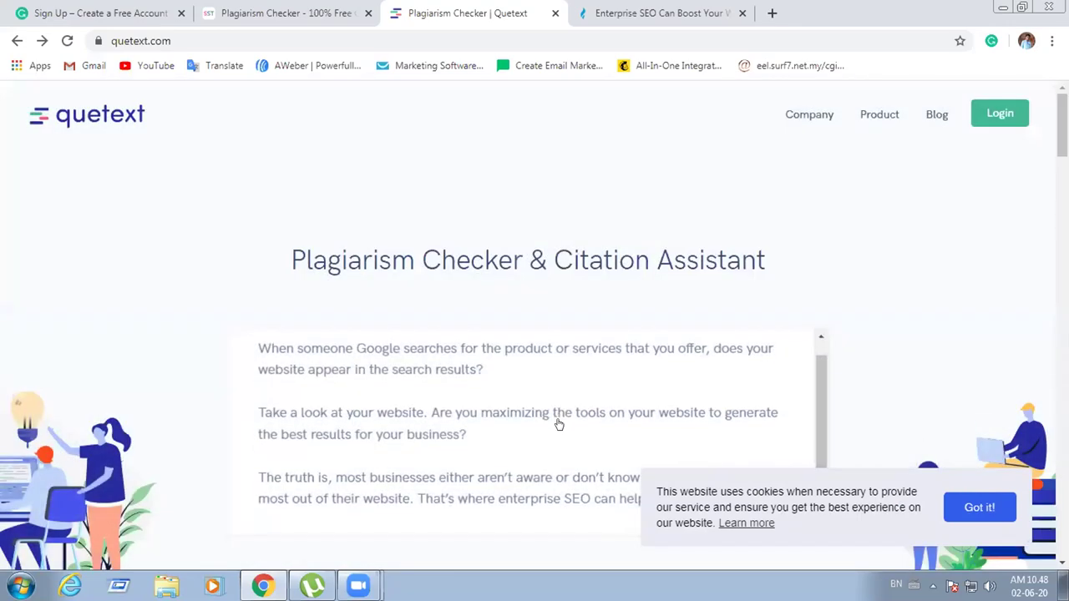
Reload the Quetext page, paste the copied paragraphs again, retry the plagiarism check and dismiss the sign-up form
scroll(558, 423, down, 2)
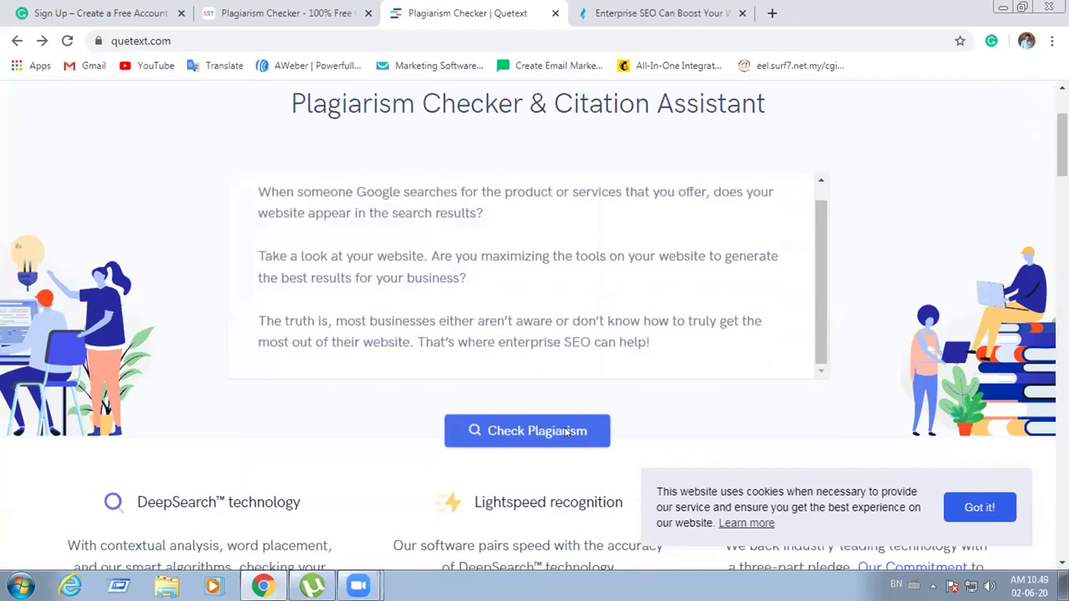
click(68, 41)
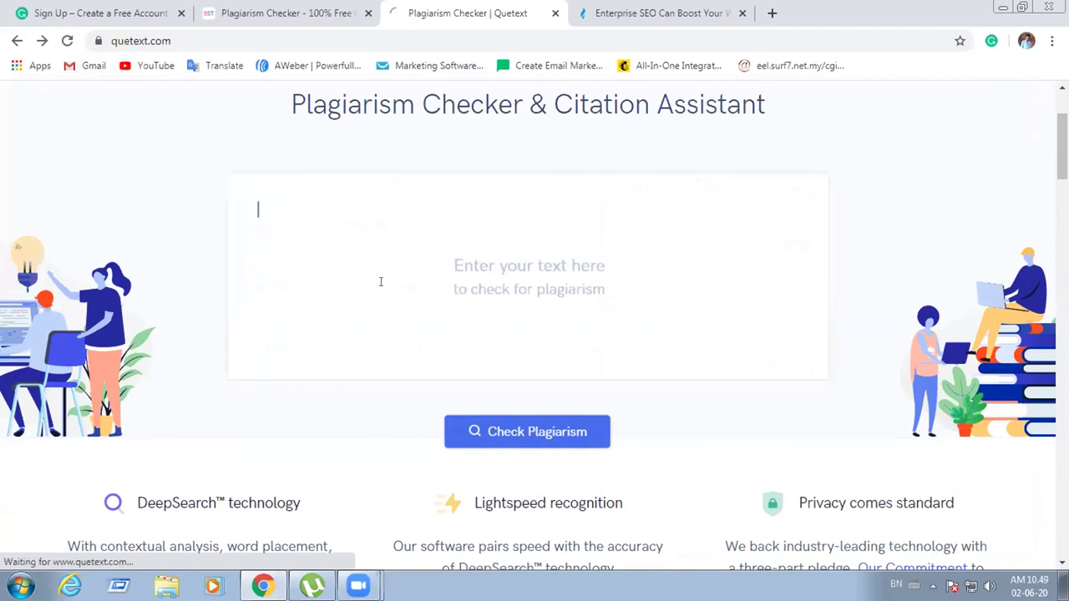
right_click(381, 282)
click(443, 378)
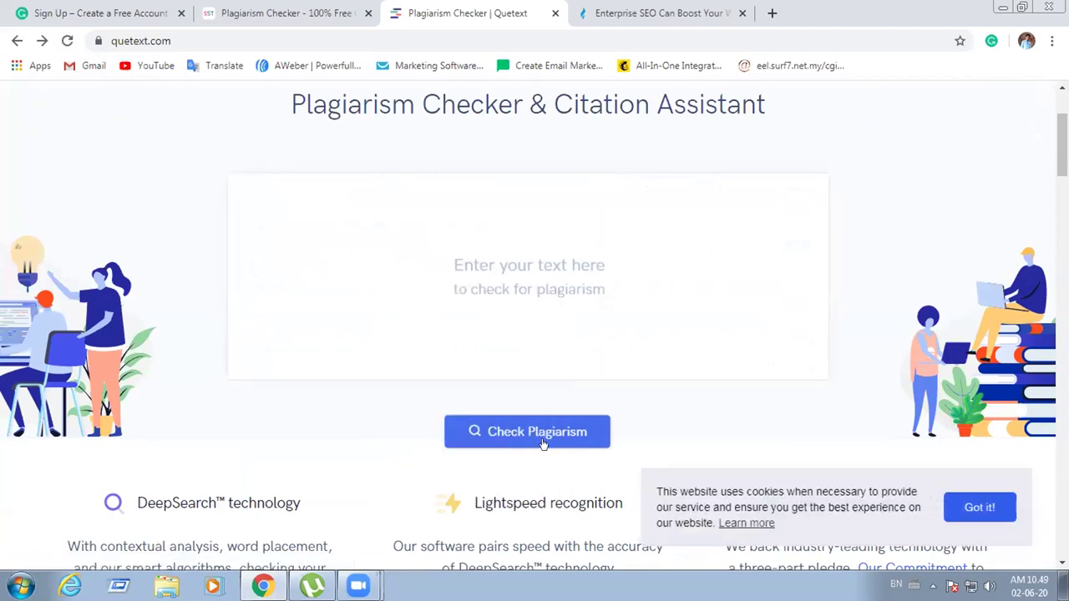
click(539, 433)
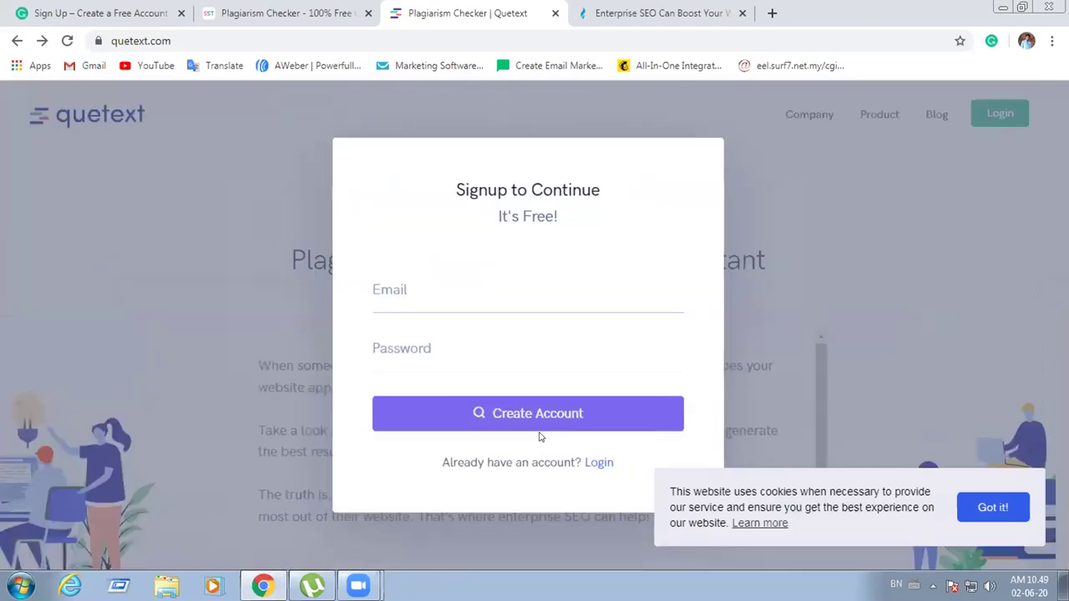
click(802, 309)
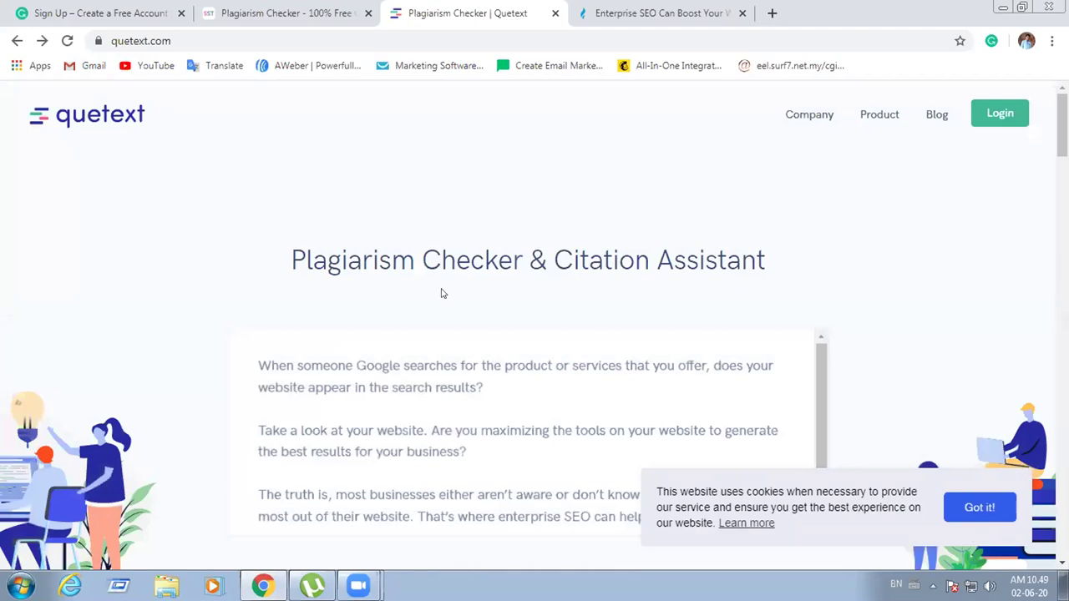
Enter the copied paragraphs in the Quetext checker once more, try a third plagiarism check and close the sign-up form
scroll(515, 310, down, 4)
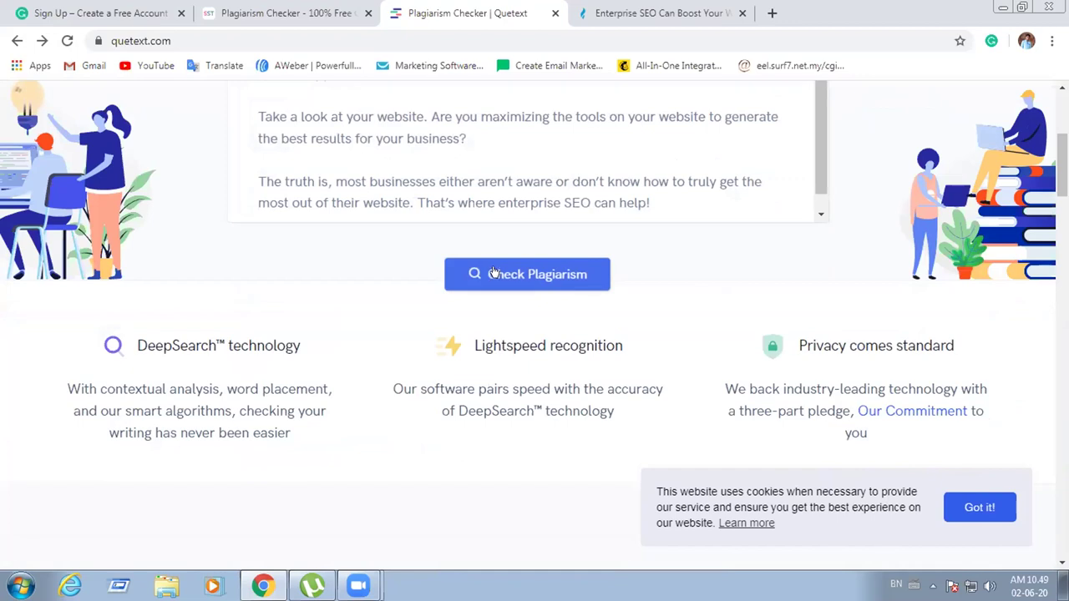
scroll(493, 273, up, 2)
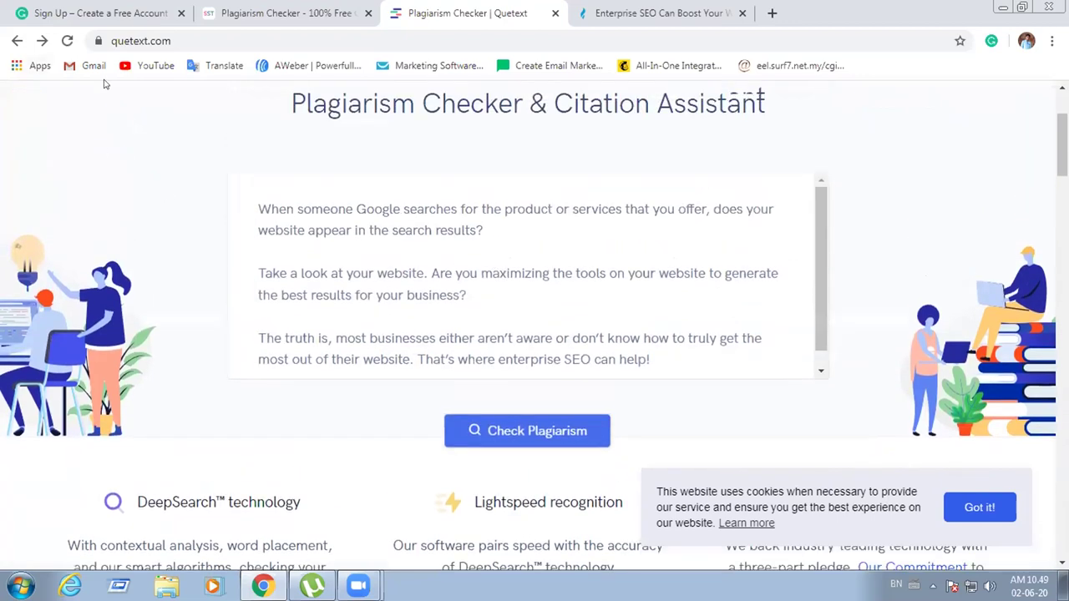
right_click(330, 213)
click(401, 306)
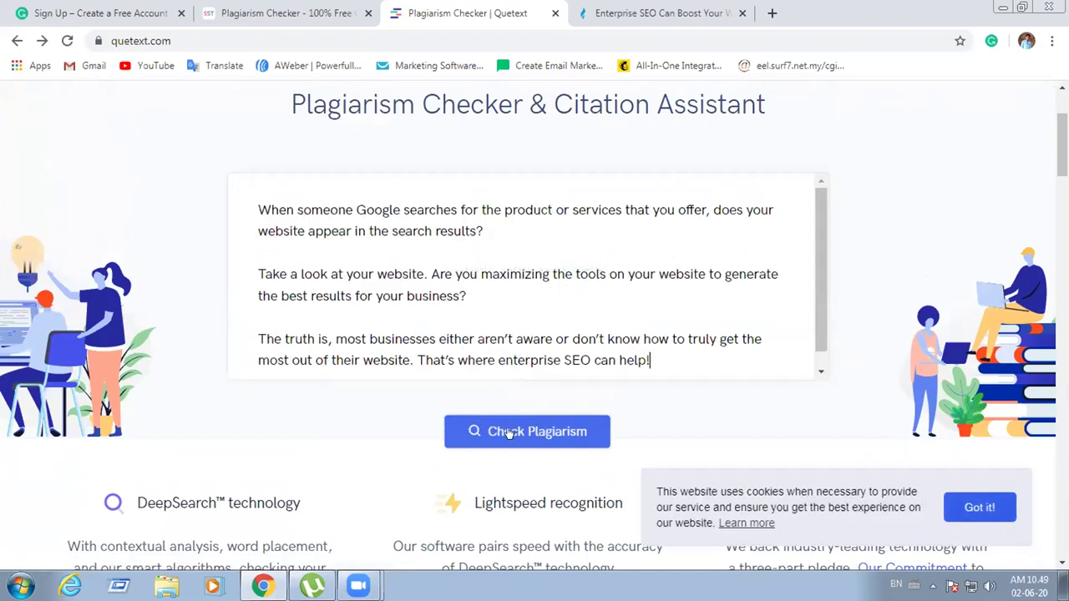
click(505, 431)
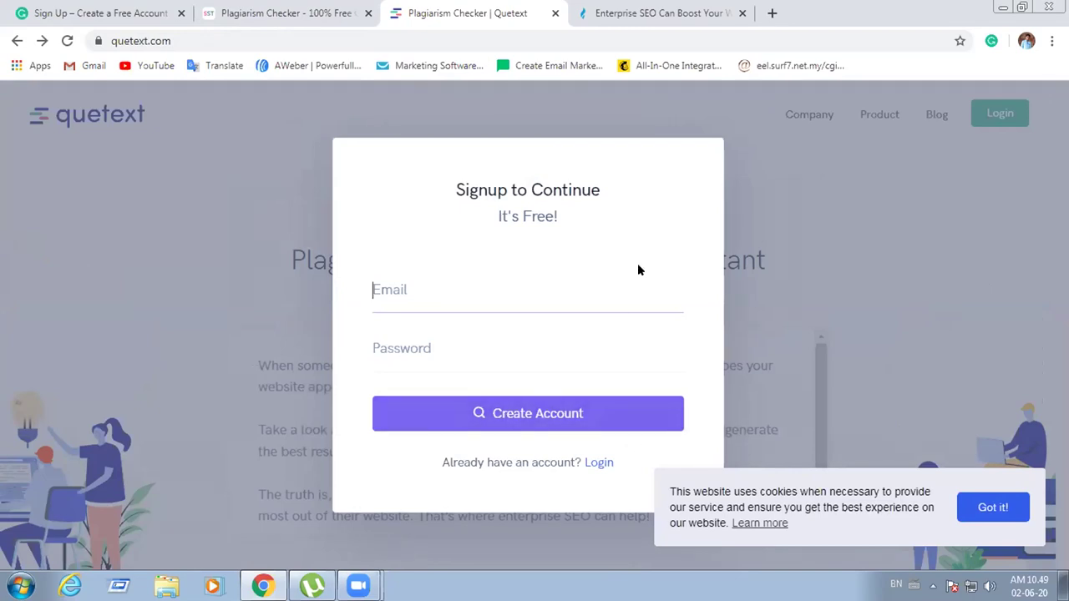
click(239, 148)
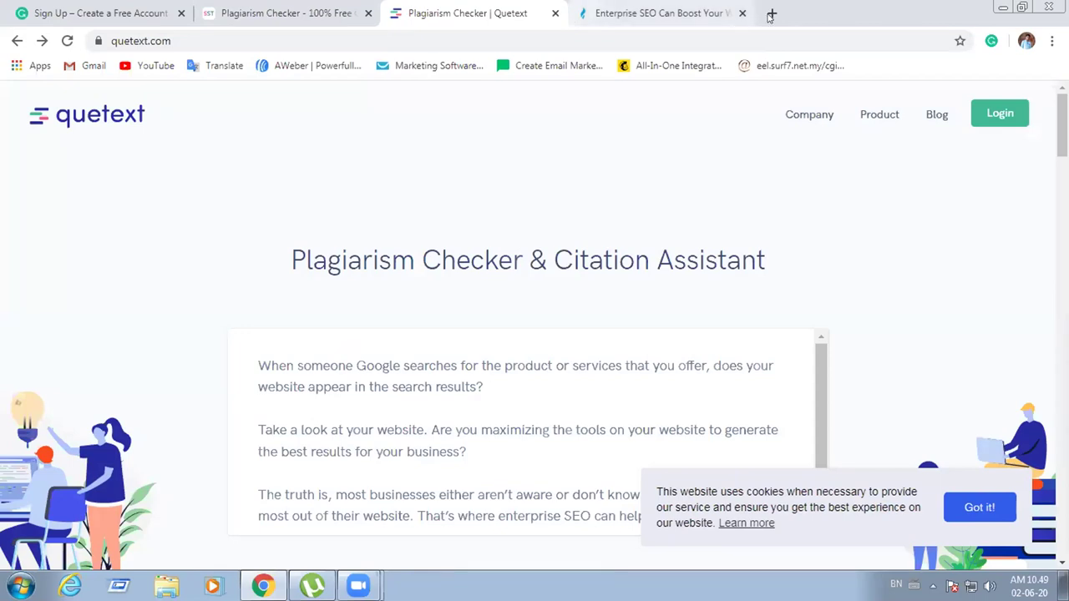
Search Google for "smallseo tools" in a new browser tab
click(770, 14)
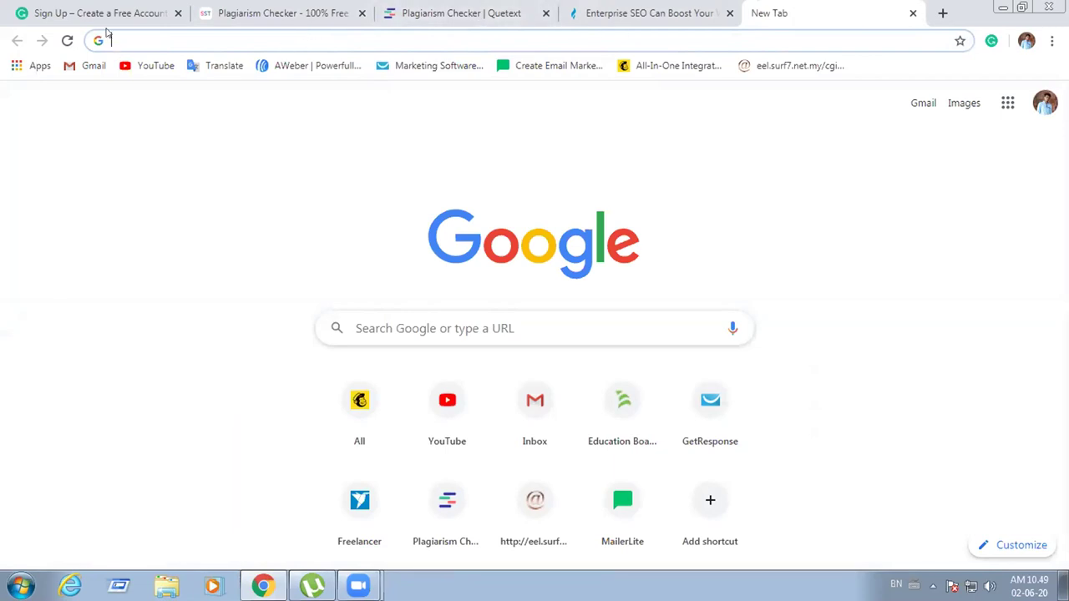
text(s)
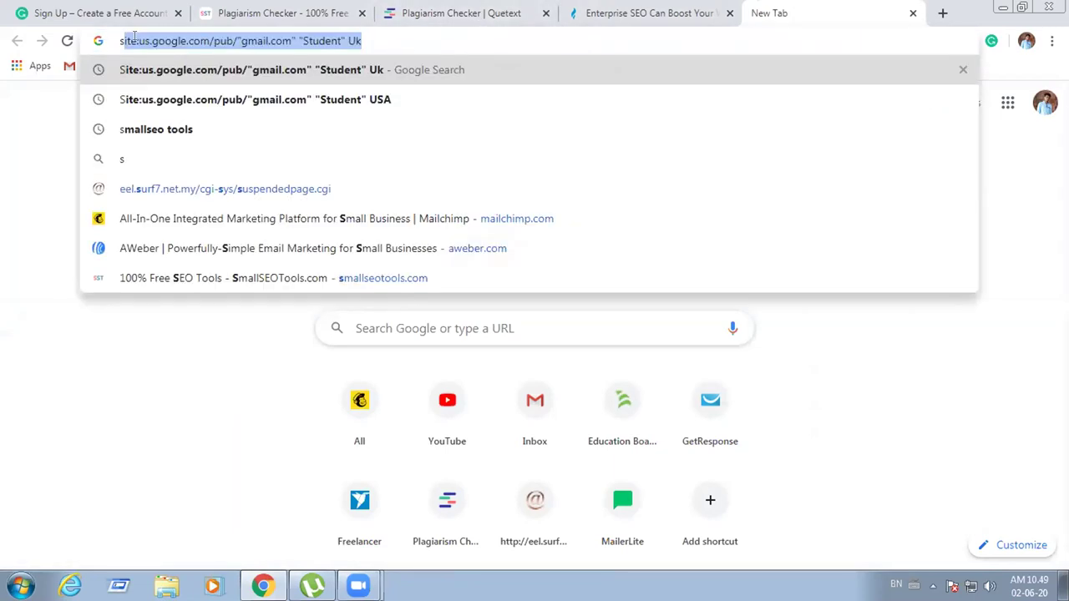
text(mall)
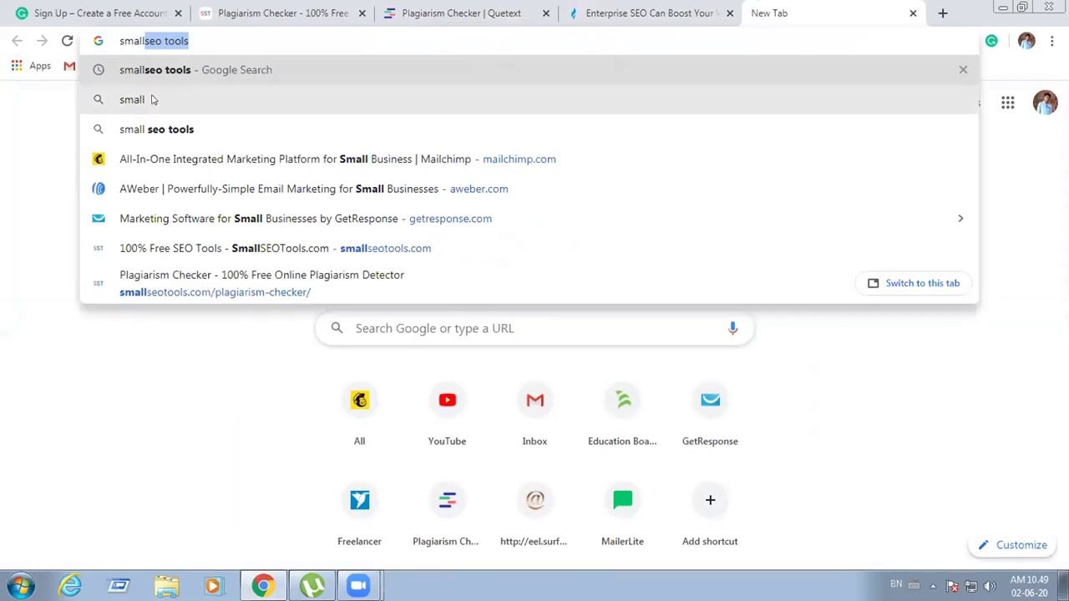
key(Return)
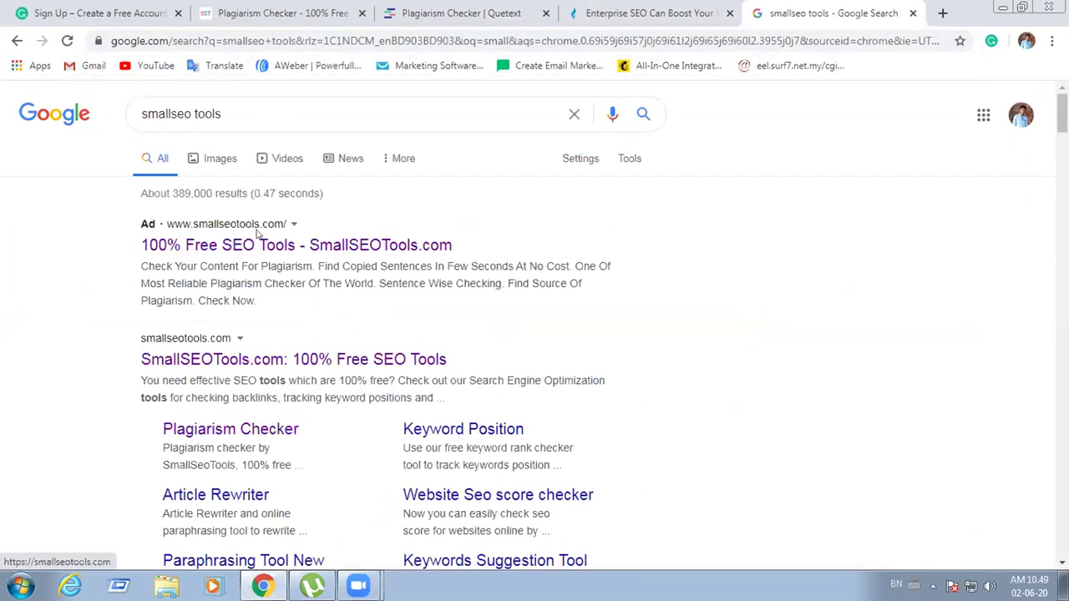
Return to the LYFE Marketing enterprise SEO article and clear the selection of its introductory paragraphs
click(145, 12)
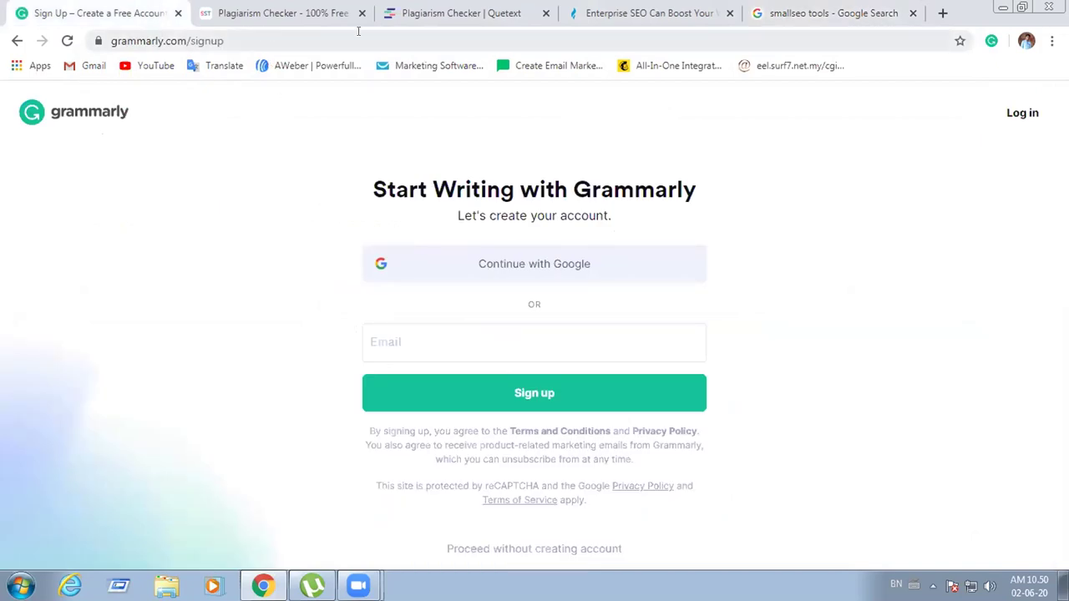
click(631, 11)
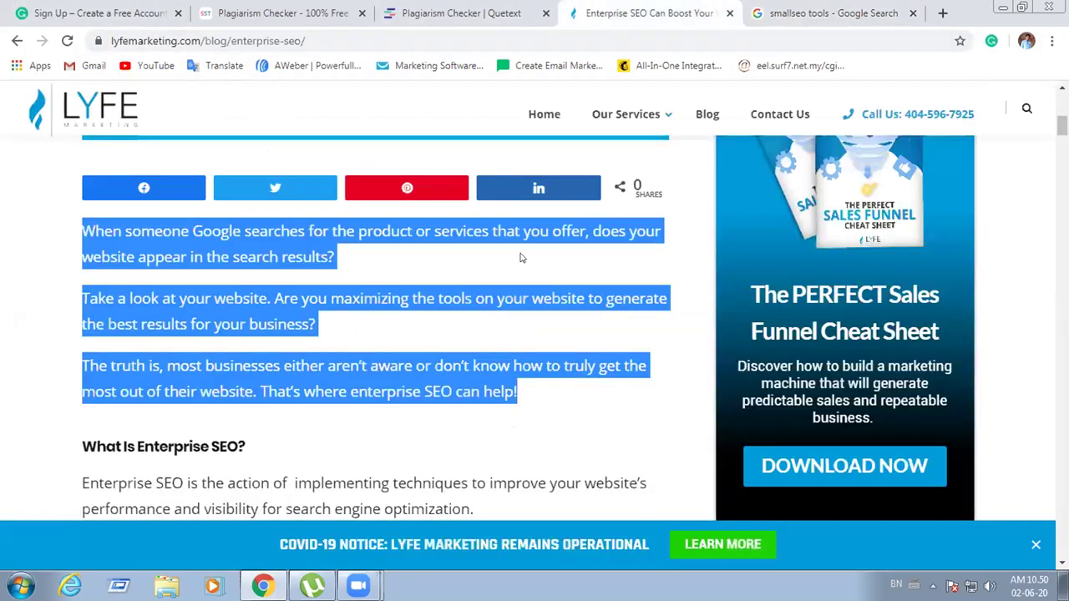
scroll(634, 335, up, 2)
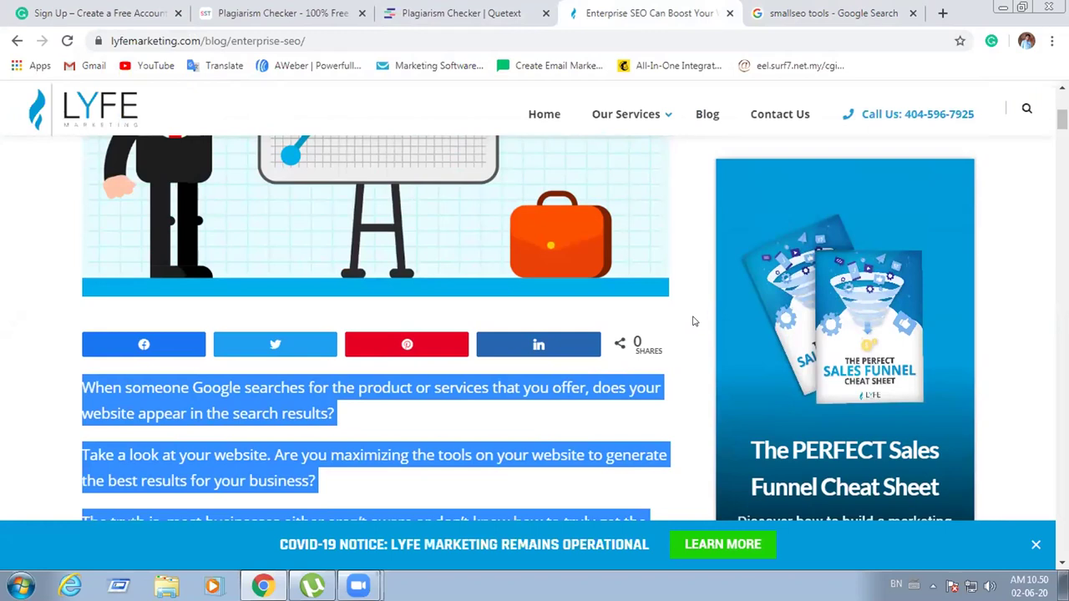
click(418, 272)
scroll(417, 272, up, 3)
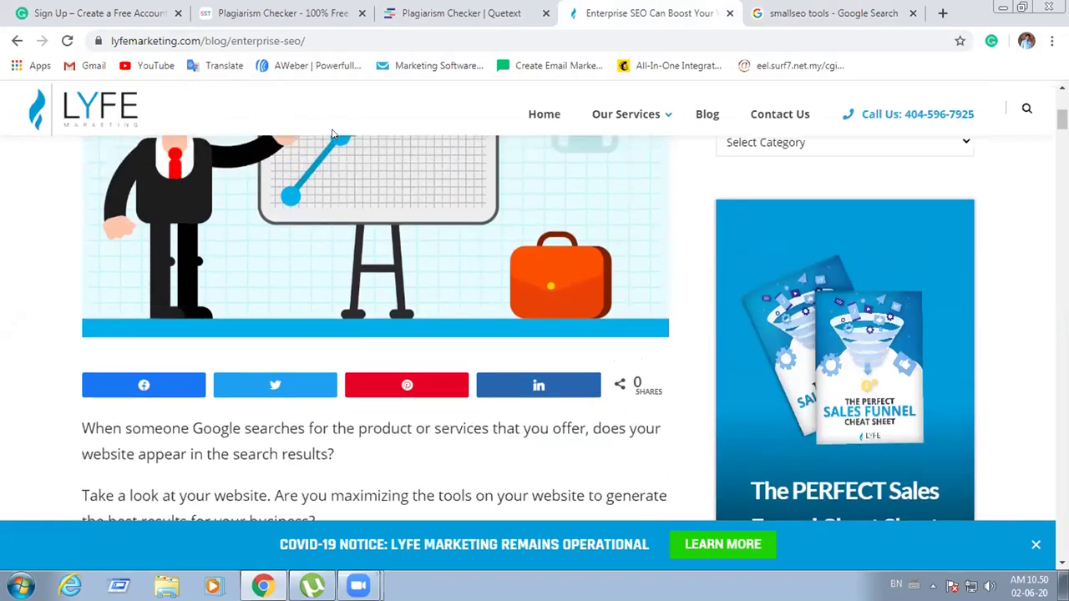
Switch to the SmallSEOTools Plagiarism Checker, dismiss the notification request and place the cursor in the empty text box
key(ctrl+2)
scroll(250, 209, up, 1)
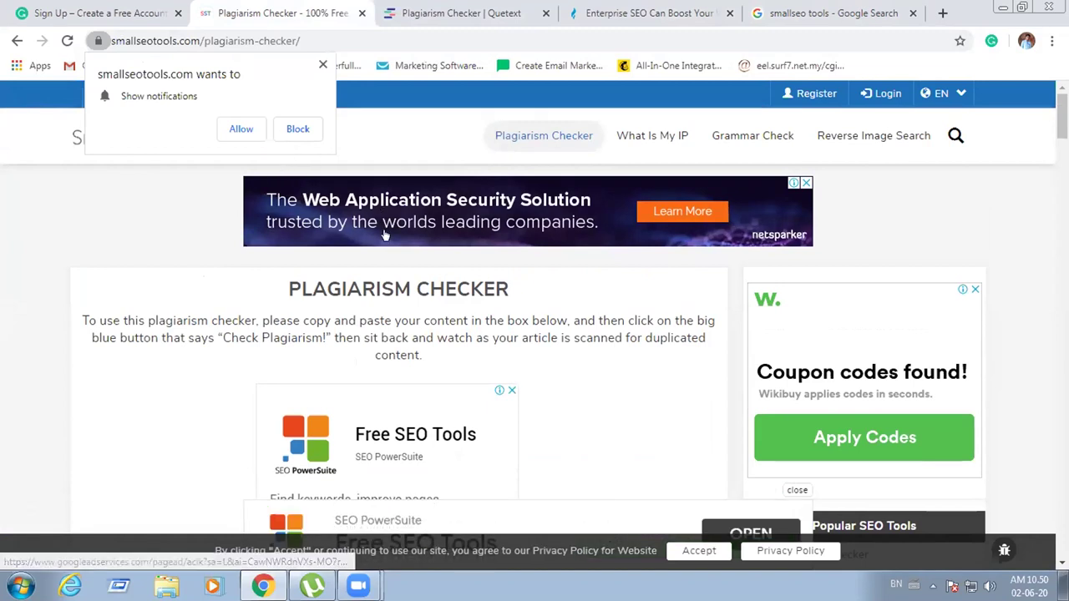
click(396, 255)
scroll(501, 250, down, 3)
scroll(576, 236, down, 3)
right_click(215, 210)
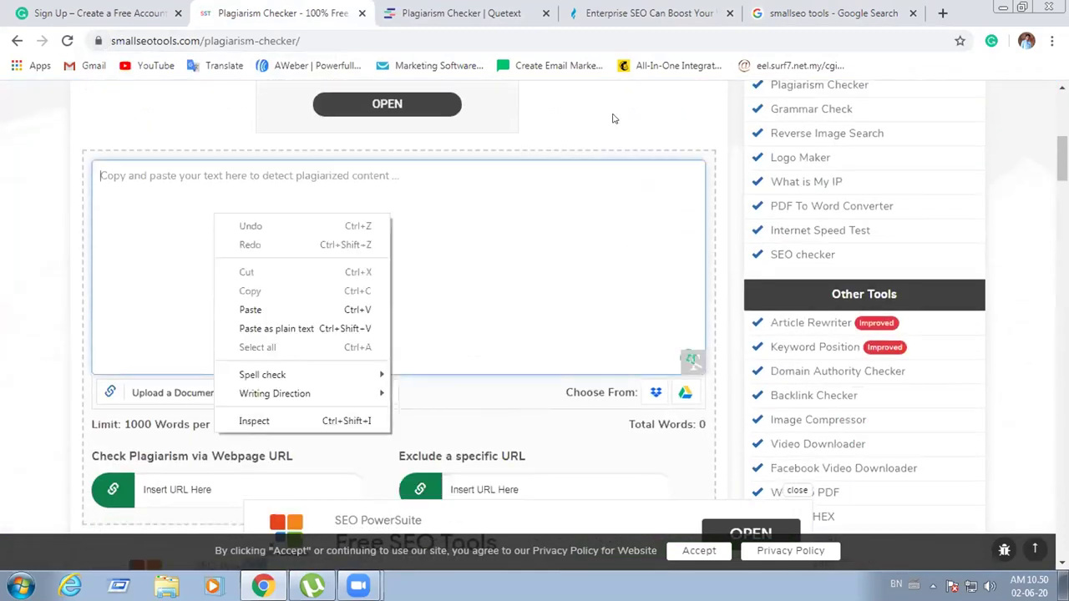
key(Escape)
Copy the LYFE Marketing article text from the heading "What Is Enterprise SEO?" through the paragraph beginning "Well, it is important for enterprises like yours"
key(ctrl+4)
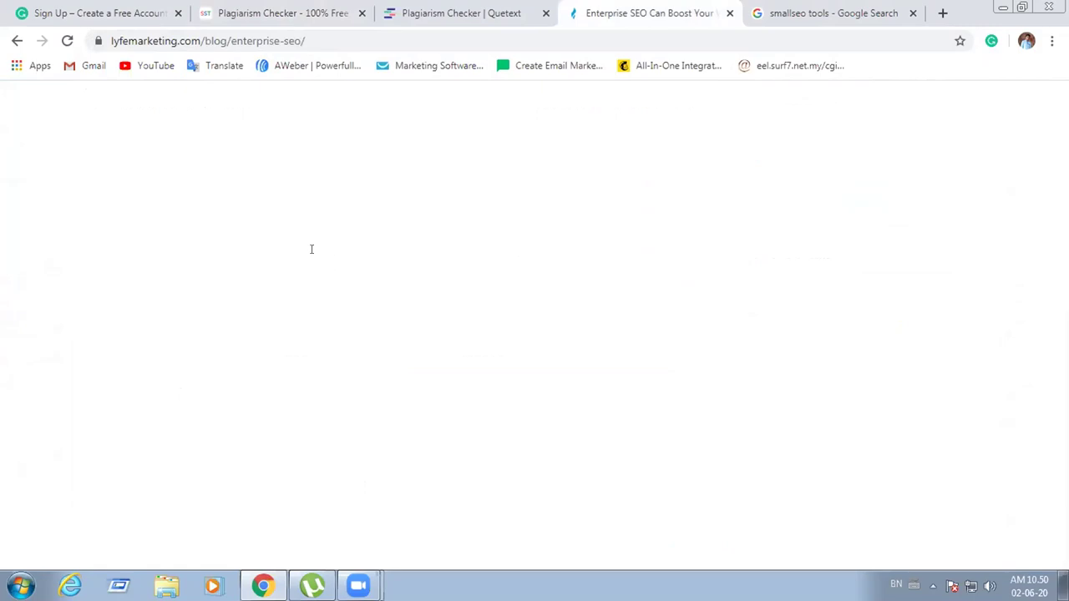
scroll(75, 156, down, 4)
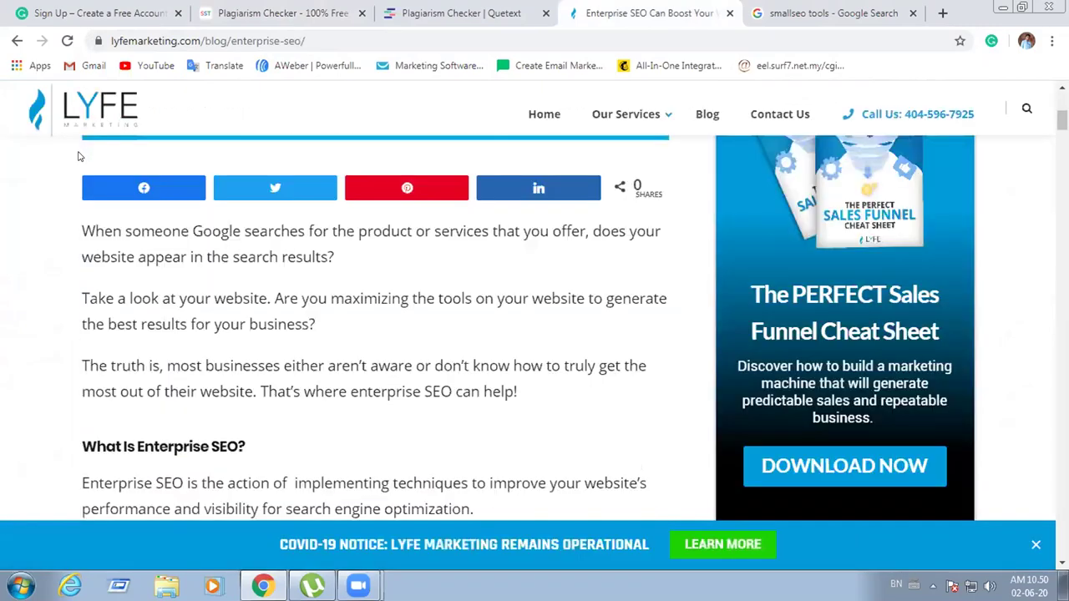
drag(83, 151, 519, 315)
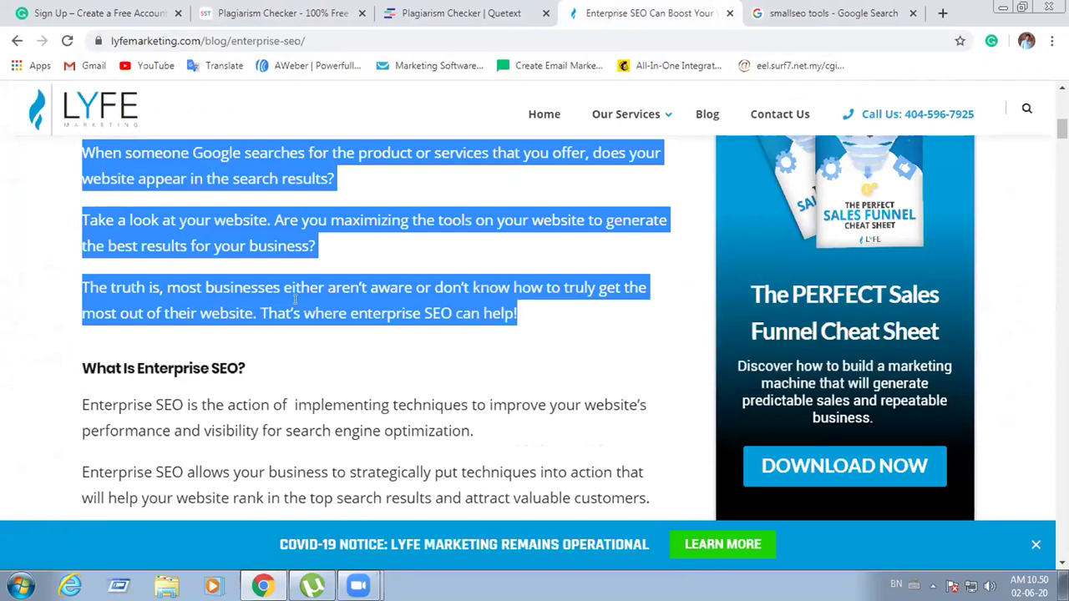
scroll(295, 300, up, 2)
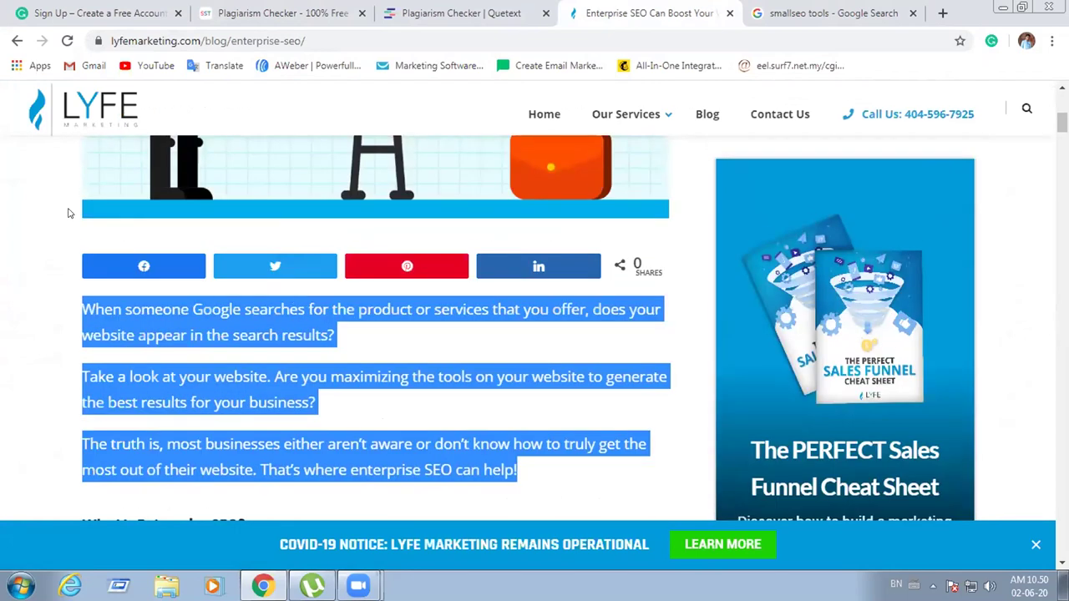
scroll(192, 284, down, 4)
drag(119, 229, 375, 437)
drag(361, 545, 468, 497)
scroll(468, 494, up, 8)
scroll(281, 376, down, 8)
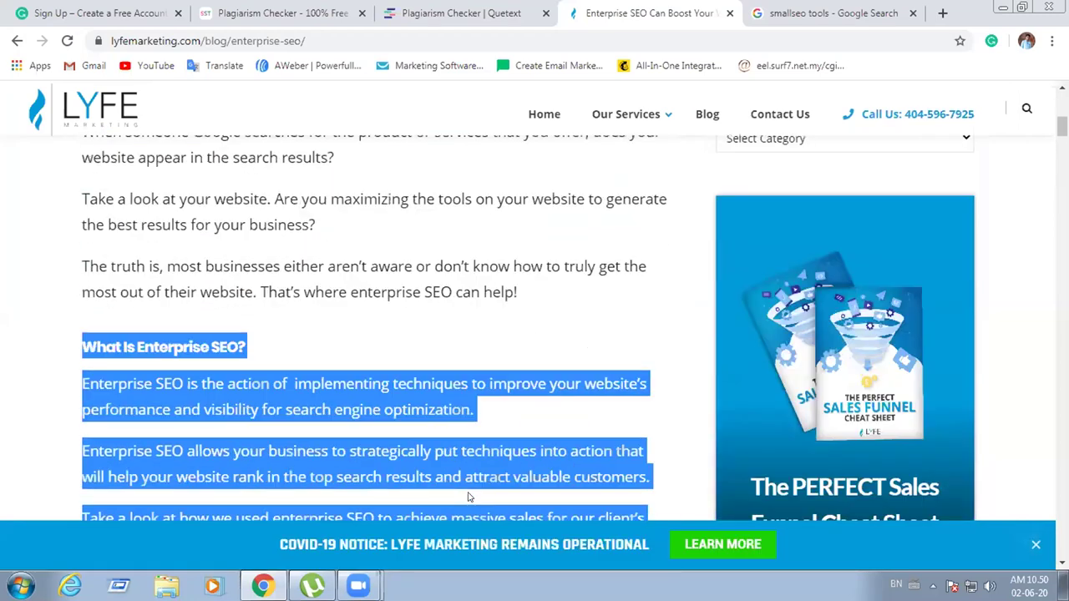
scroll(280, 376, down, 8)
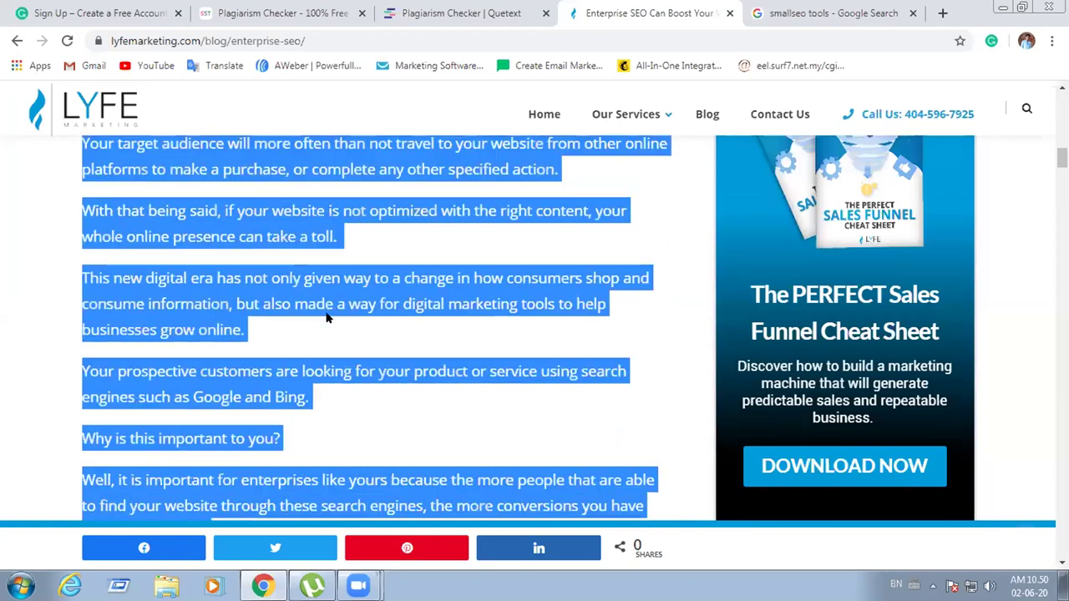
scroll(578, 30, up, 5)
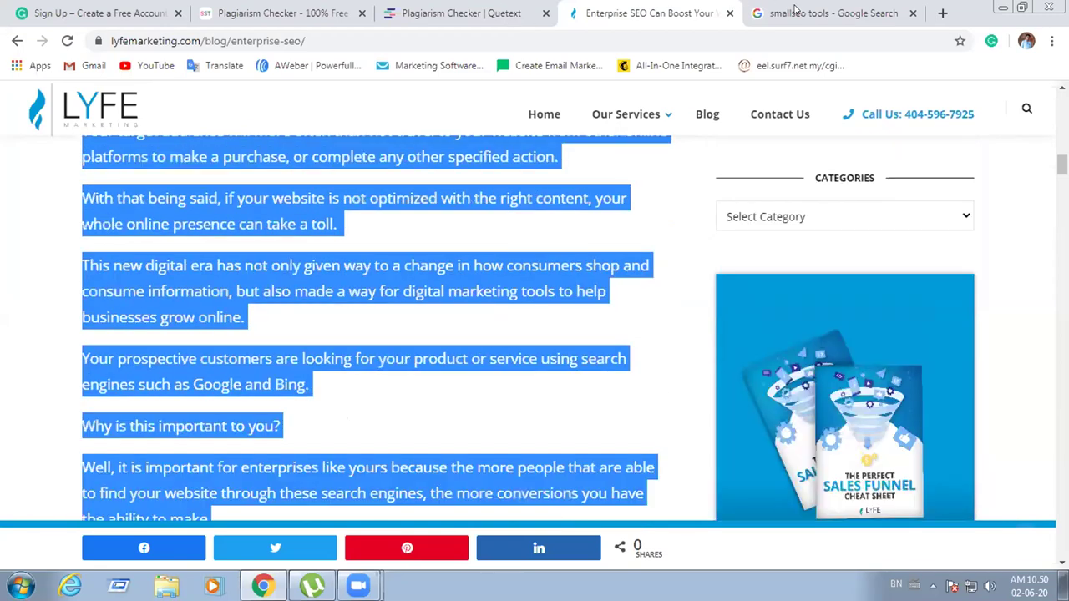
Paste the copied article text into the SmallSEOTools Plagiarism Checker and review its word limit, word count and checking options
click(793, 13)
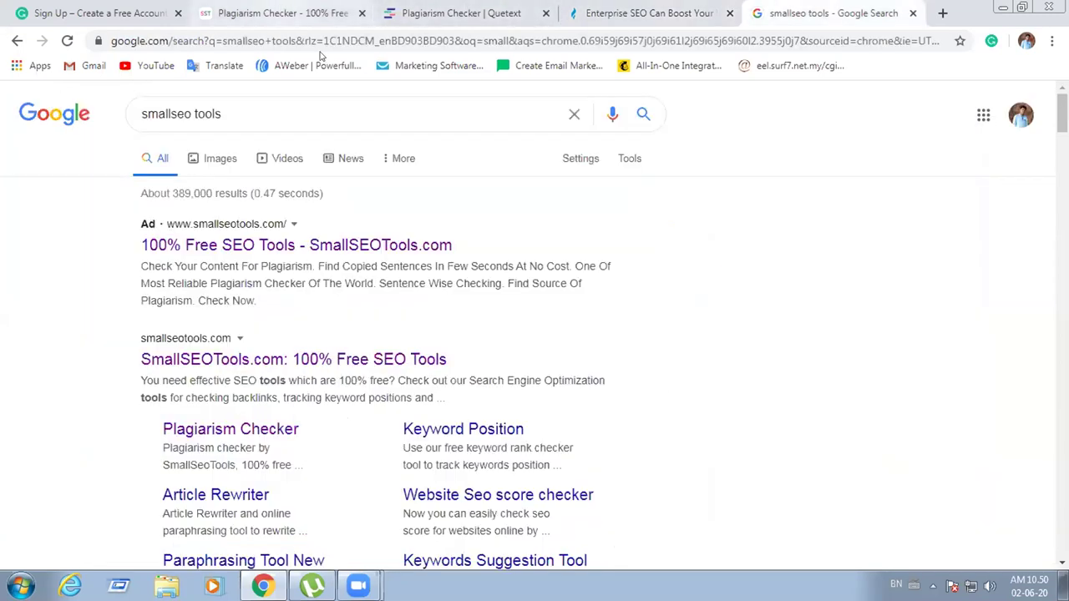
click(284, 13)
right_click(294, 196)
click(418, 290)
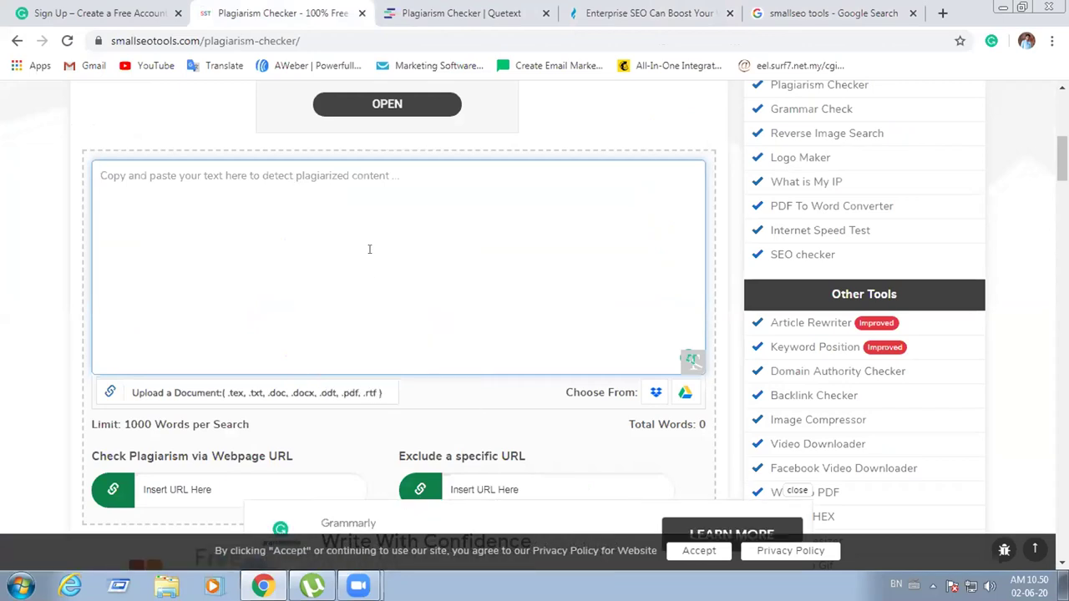
scroll(380, 334, down, 3)
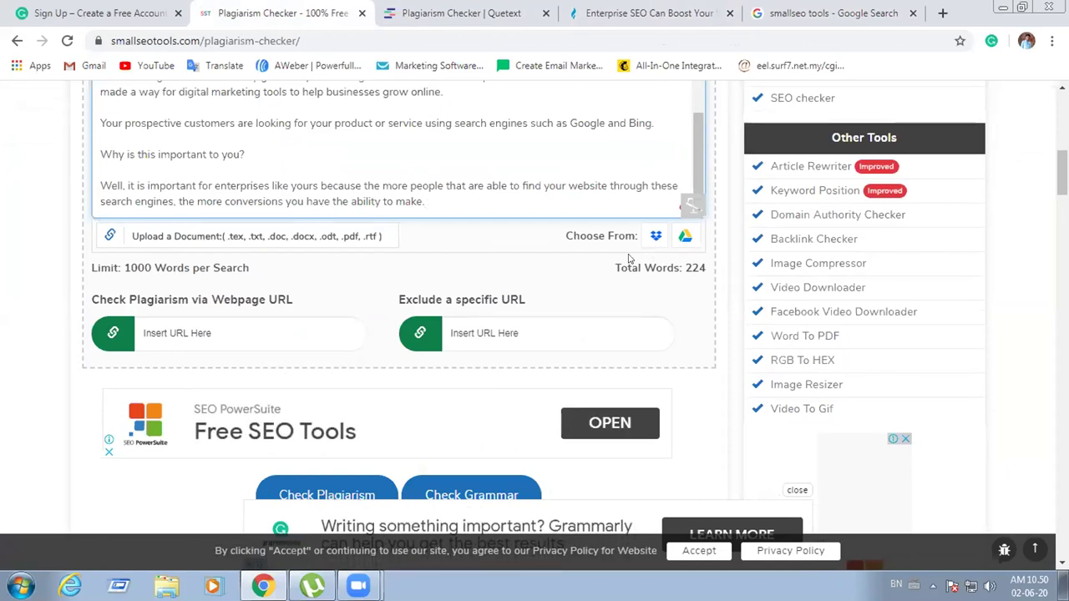
scroll(626, 263, down, 4)
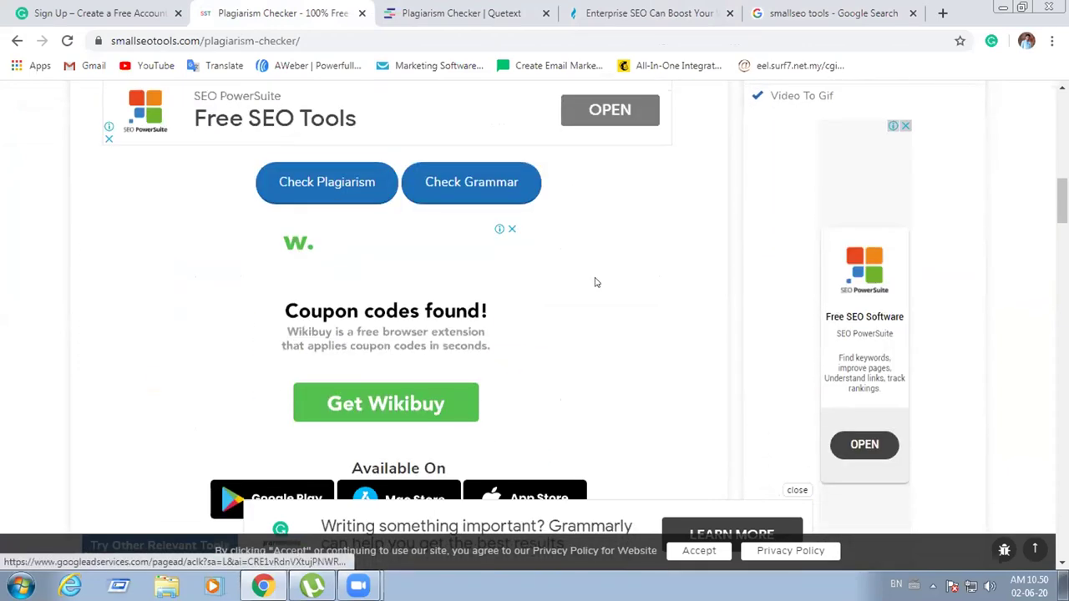
scroll(585, 292, up, 7)
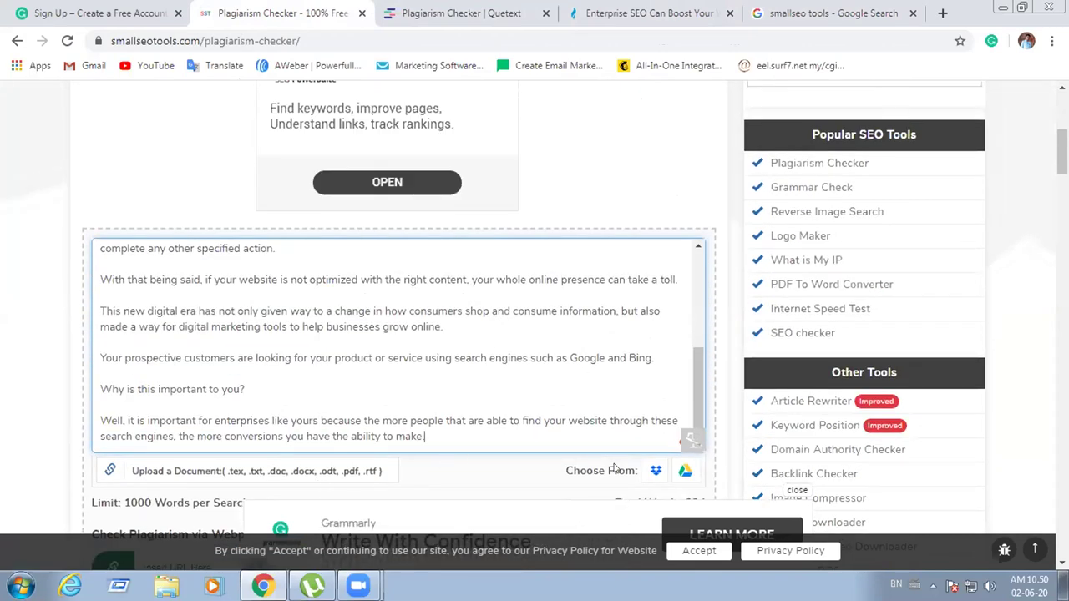
scroll(614, 471, down, 1)
scroll(517, 449, down, 6)
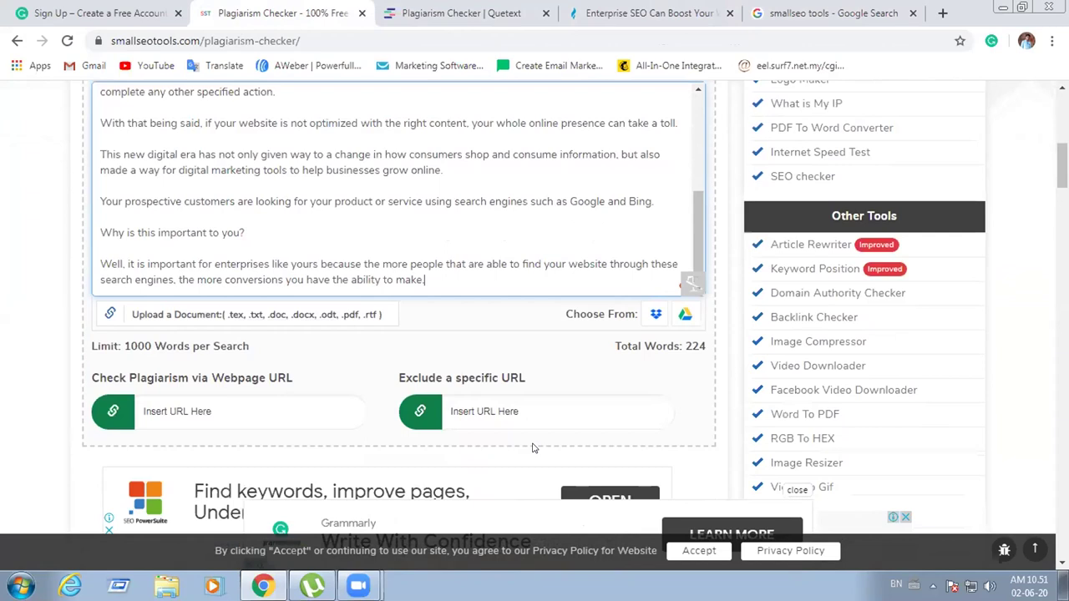
scroll(533, 449, down, 2)
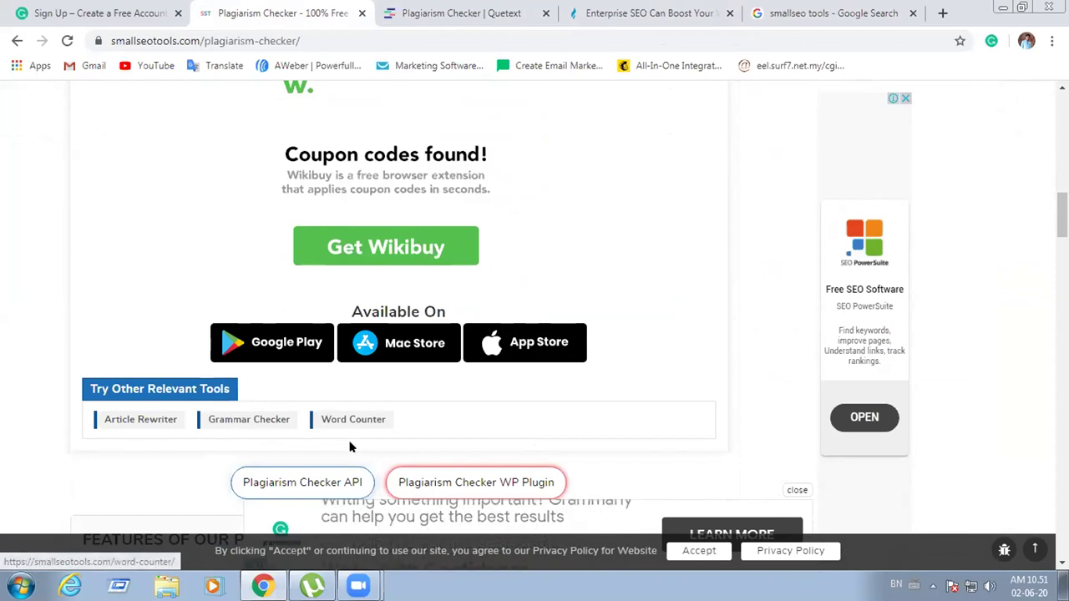
click(343, 484)
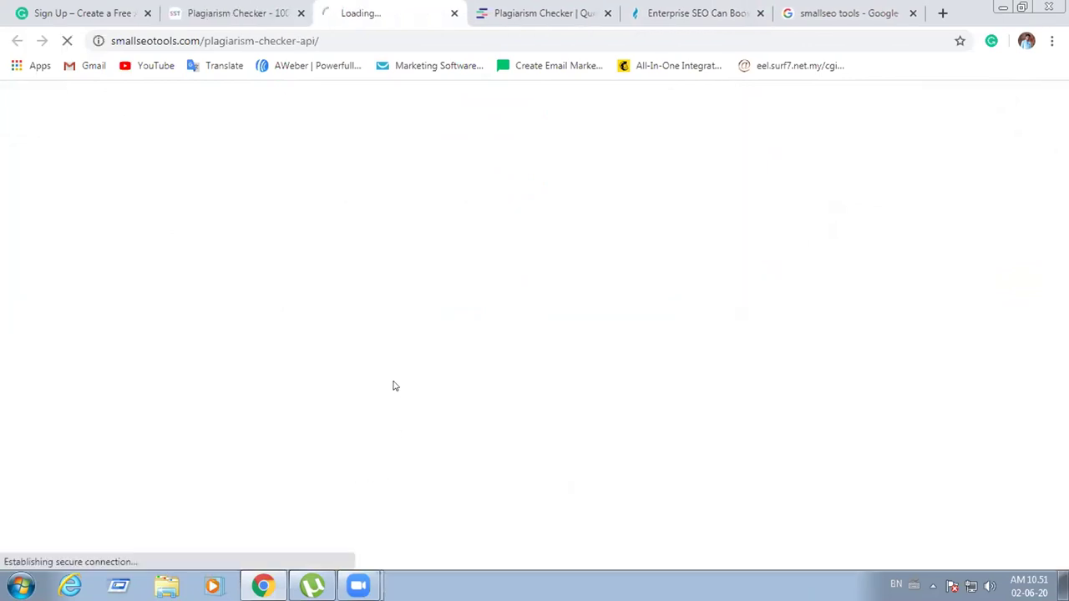
click(454, 13)
Open the Plagiarism Checker API page, look through its feature table and pricing plans, and close it
scroll(322, 182, down, 3)
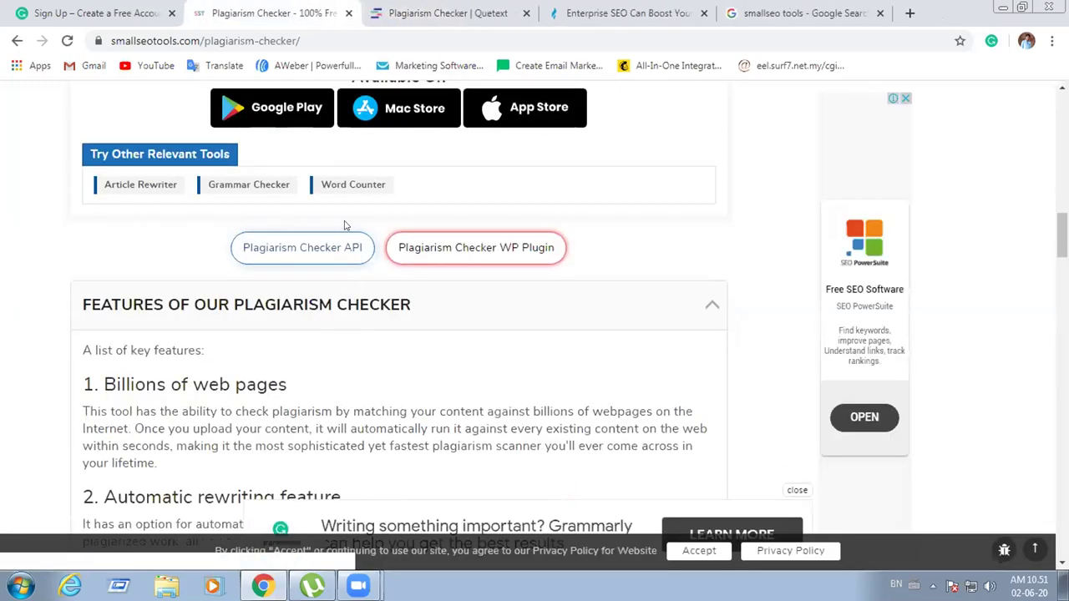
click(355, 243)
click(233, 15)
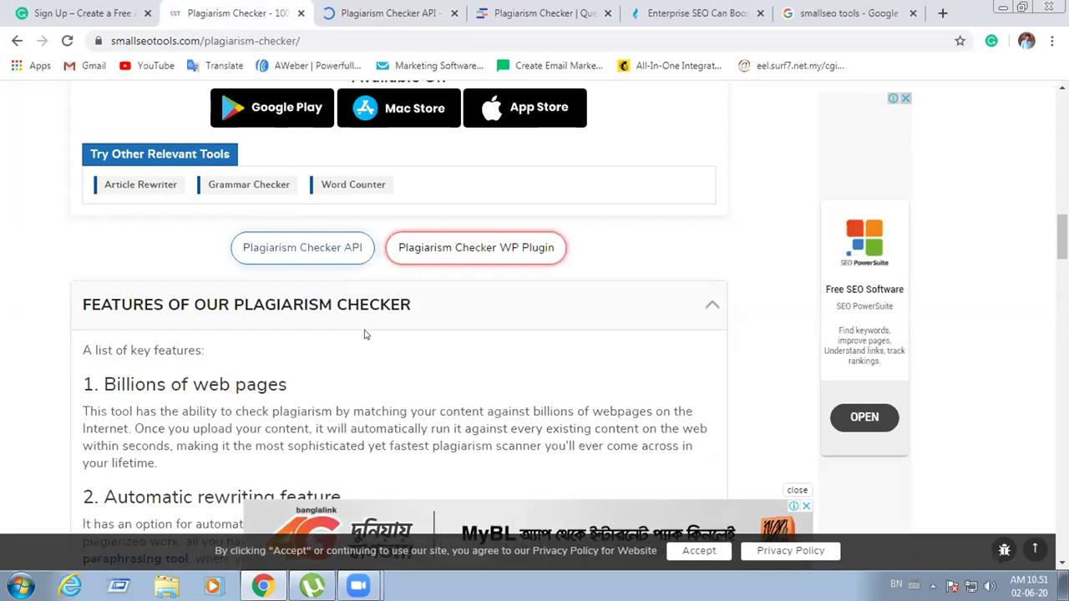
click(381, 16)
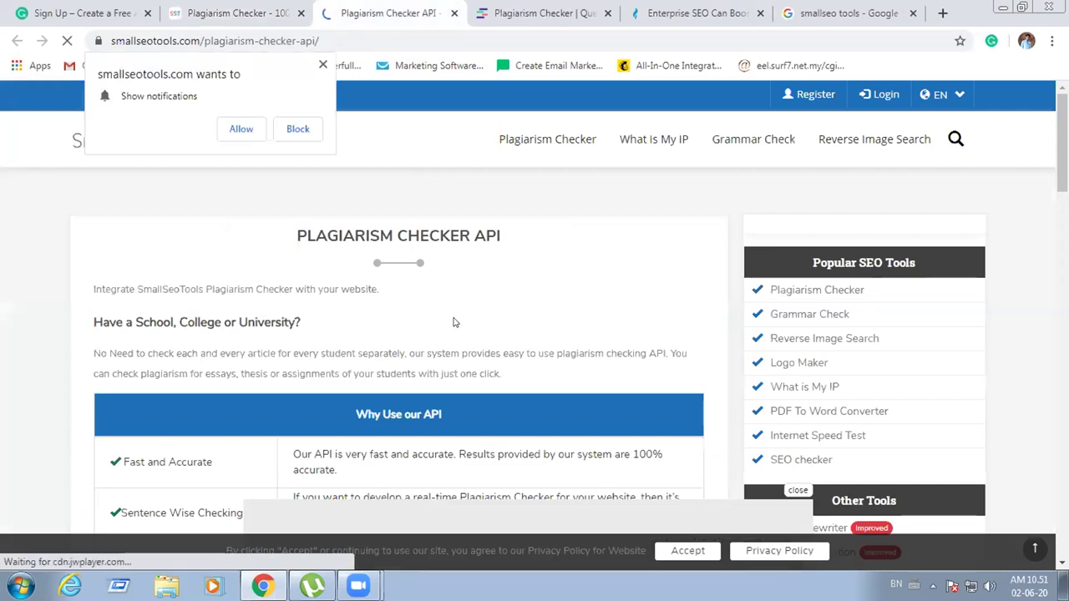
scroll(453, 323, down, 1)
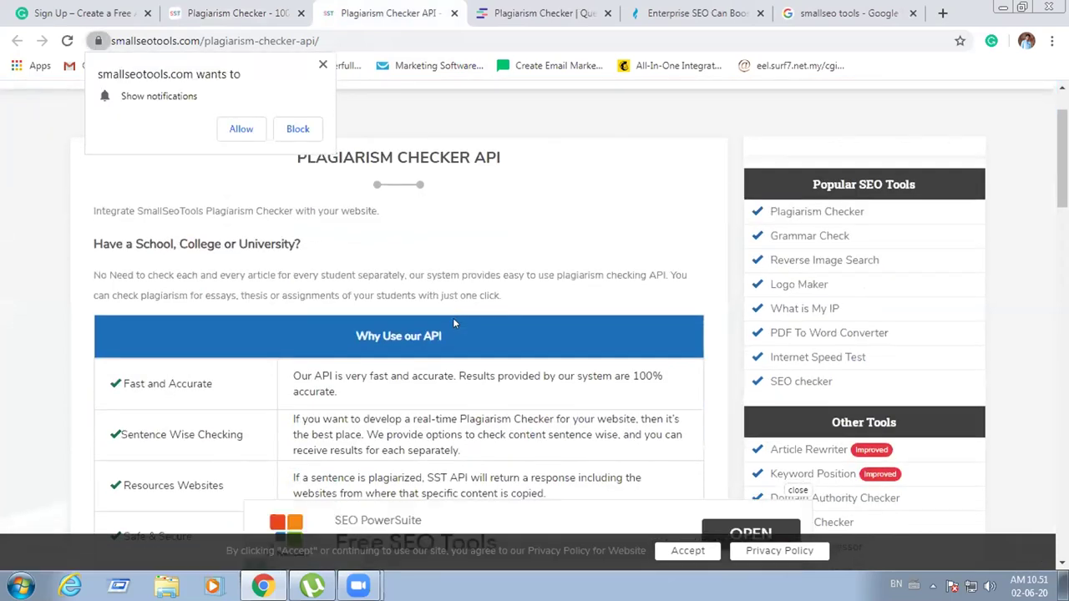
scroll(453, 317, down, 4)
scroll(453, 324, down, 3)
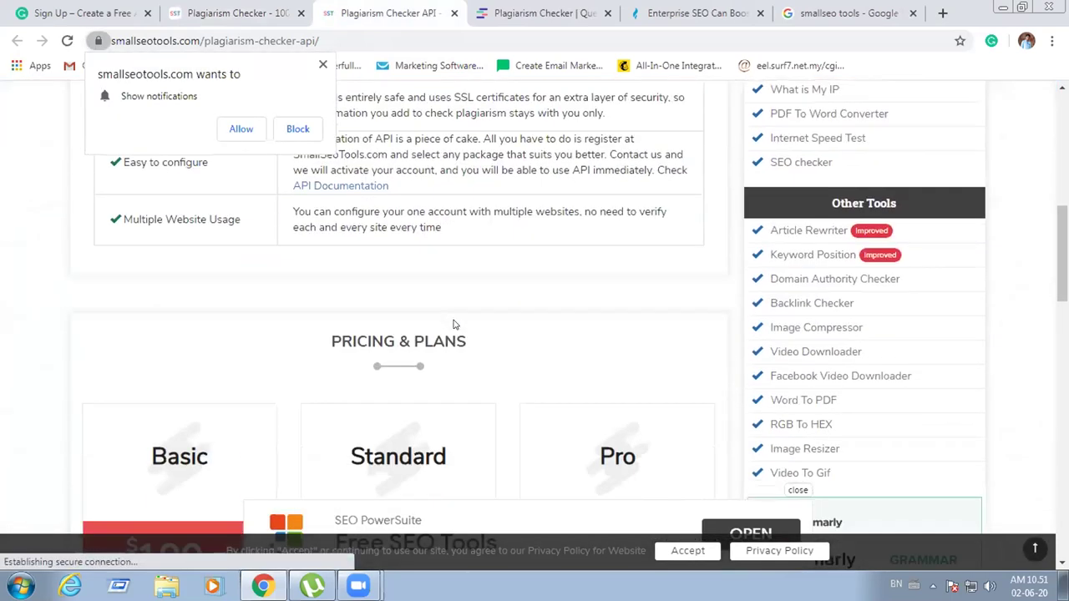
scroll(453, 324, up, 2)
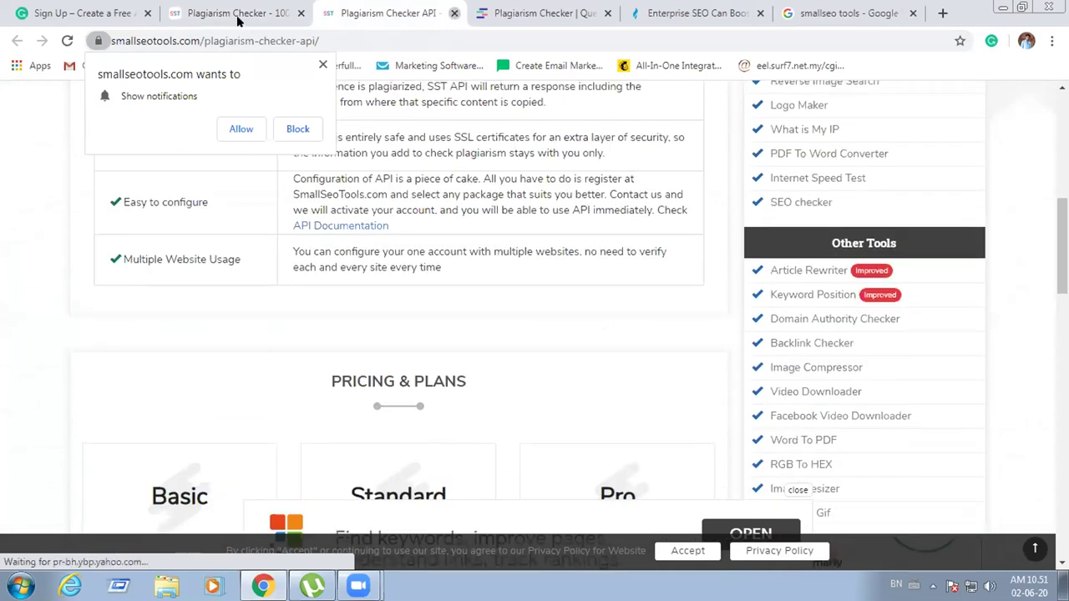
click(455, 13)
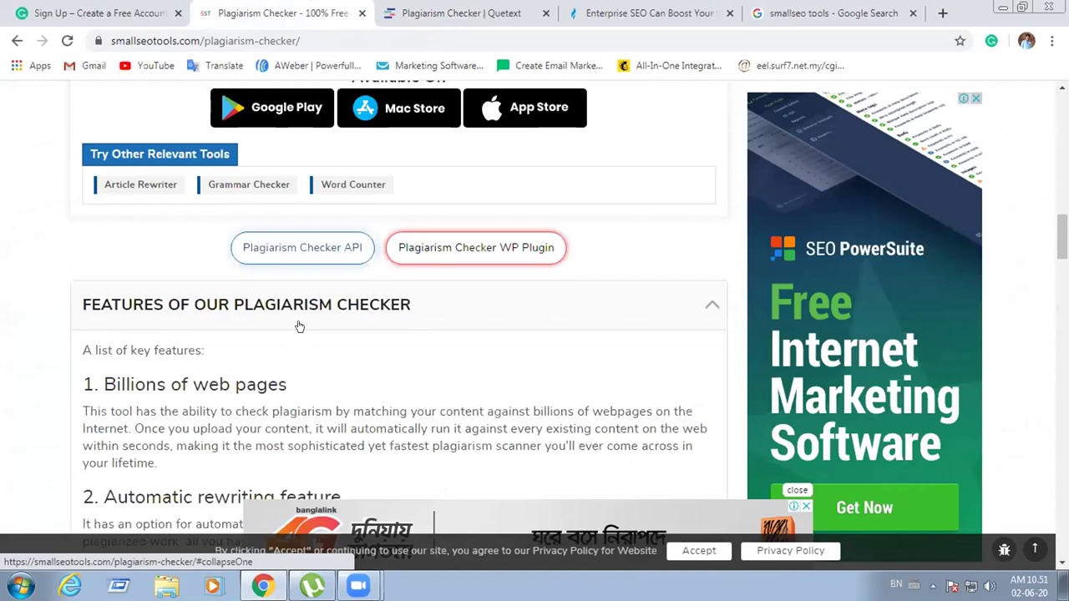
Run the SmallSEOTools plagiarism check on the pasted text and review the sentence-wise results
scroll(299, 326, down, 2)
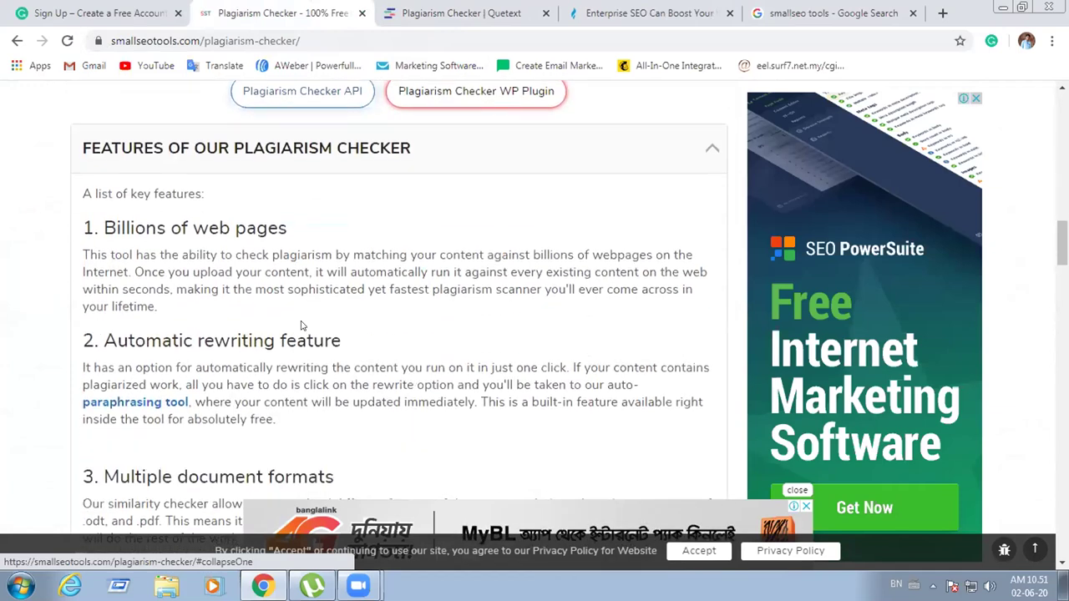
scroll(299, 326, up, 2)
scroll(299, 326, up, 3)
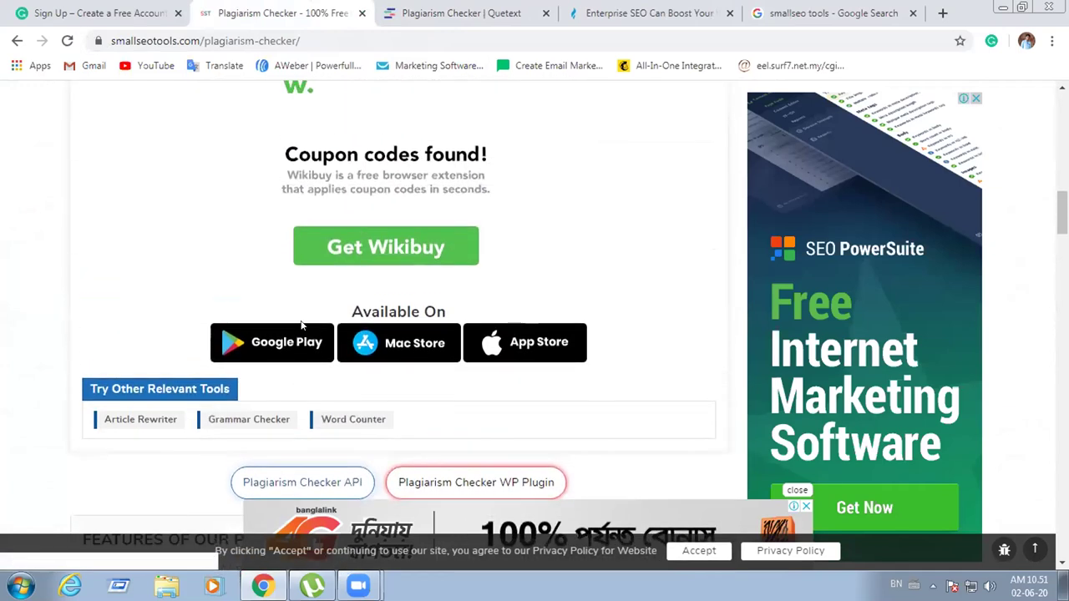
scroll(299, 325, up, 3)
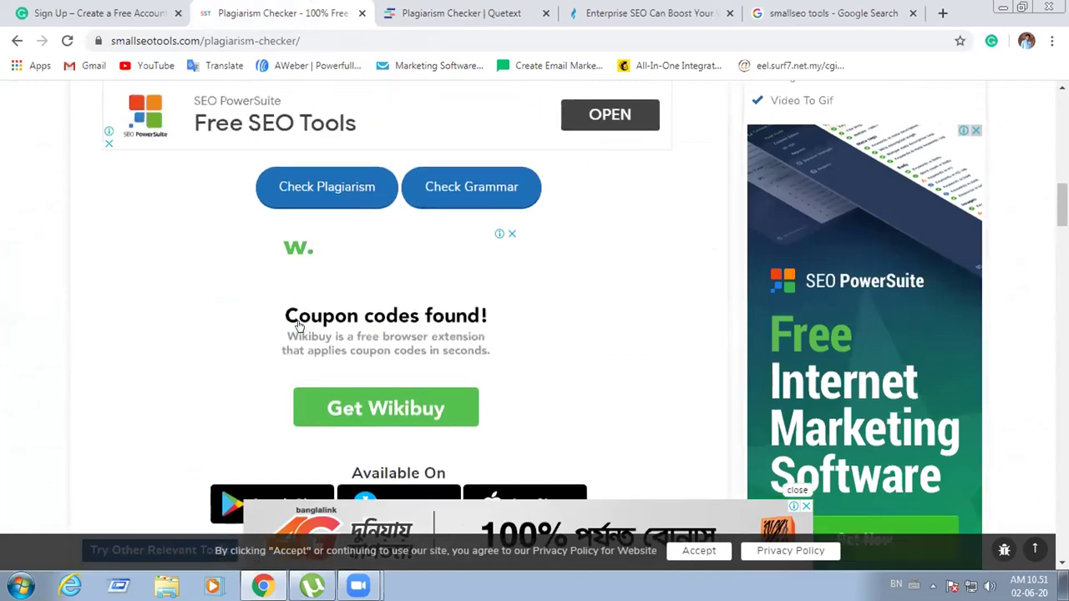
scroll(299, 326, up, 1)
click(360, 338)
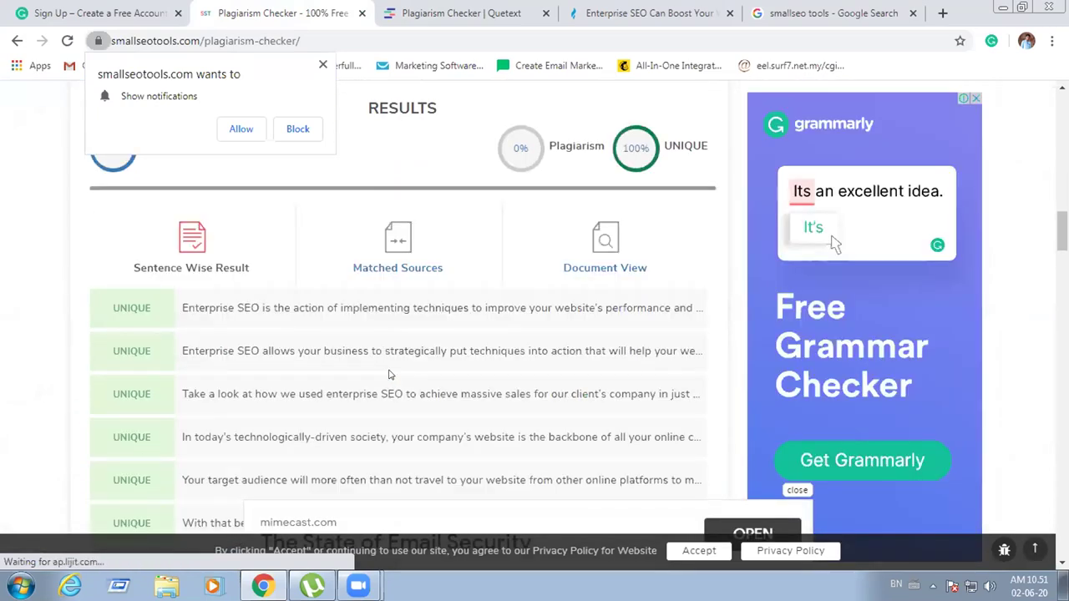
scroll(388, 374, down, 1)
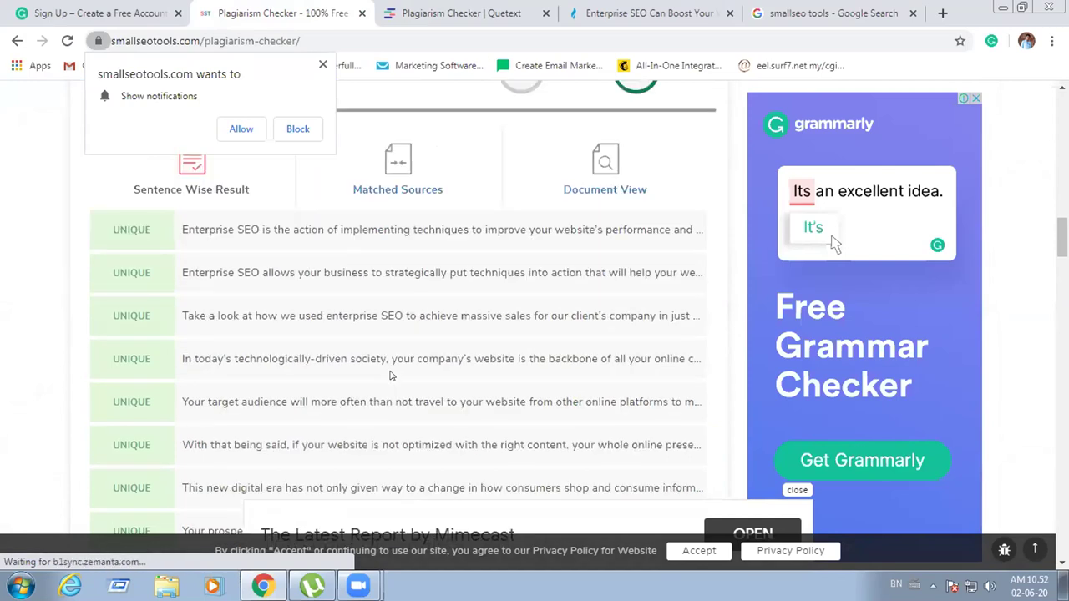
scroll(388, 376, down, 1)
scroll(389, 375, down, 1)
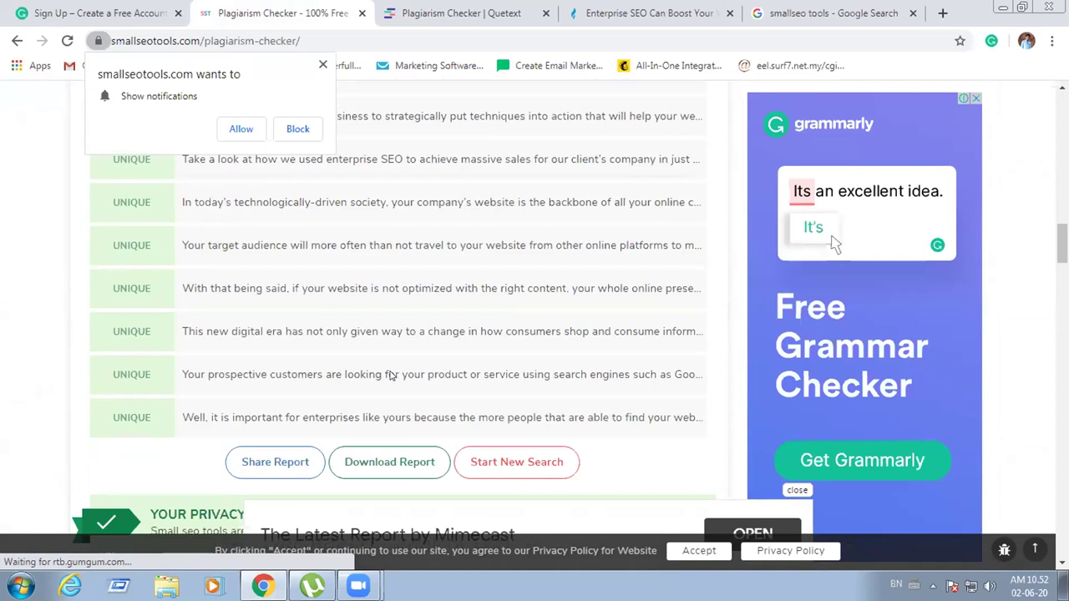
scroll(389, 375, up, 2)
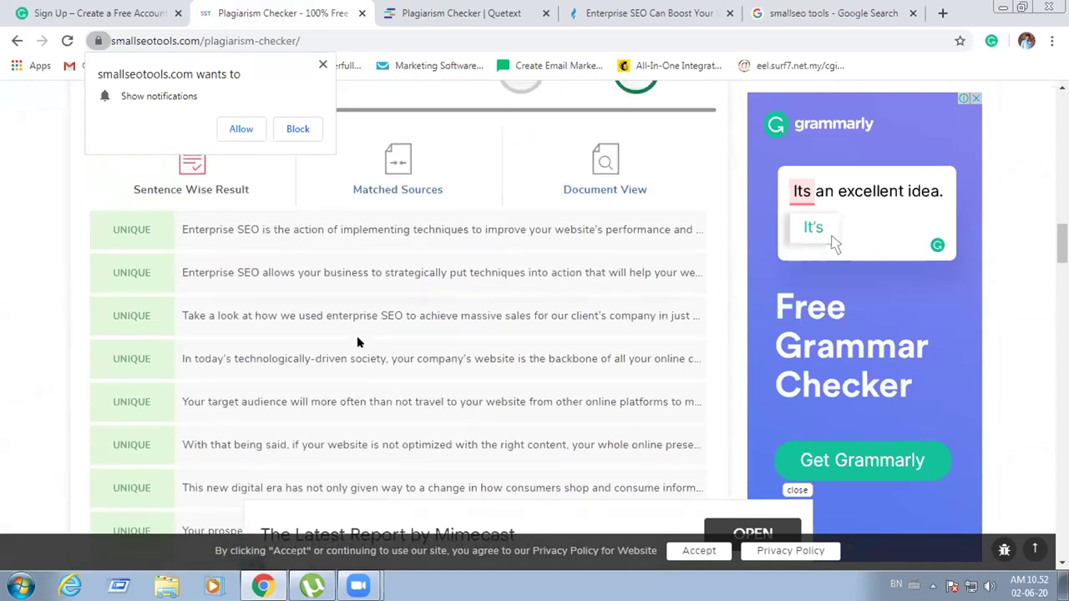
Dismiss the site's notification request and review the overall plagiarism and unique percentages of the check
click(323, 66)
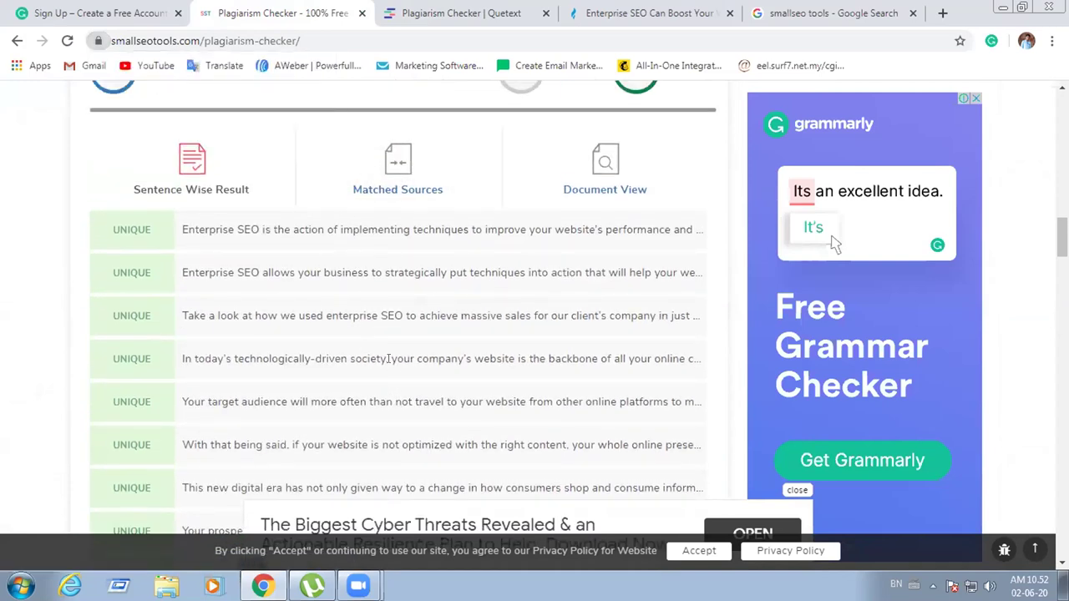
scroll(385, 346, up, 2)
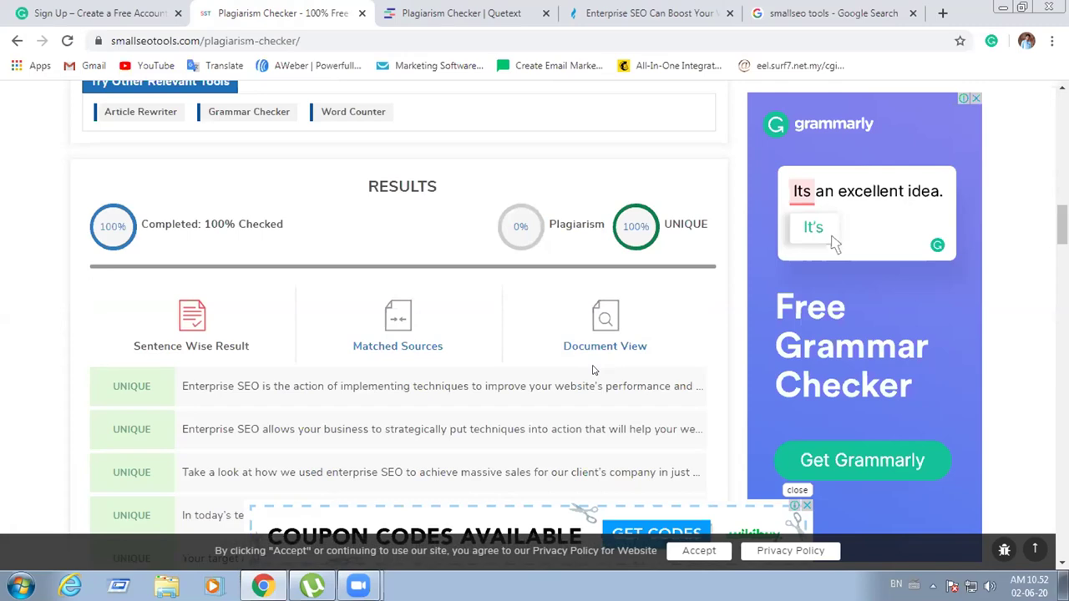
Return from the LYFE Marketing blog to its Google results and search for "best electronics" instead
click(832, 12)
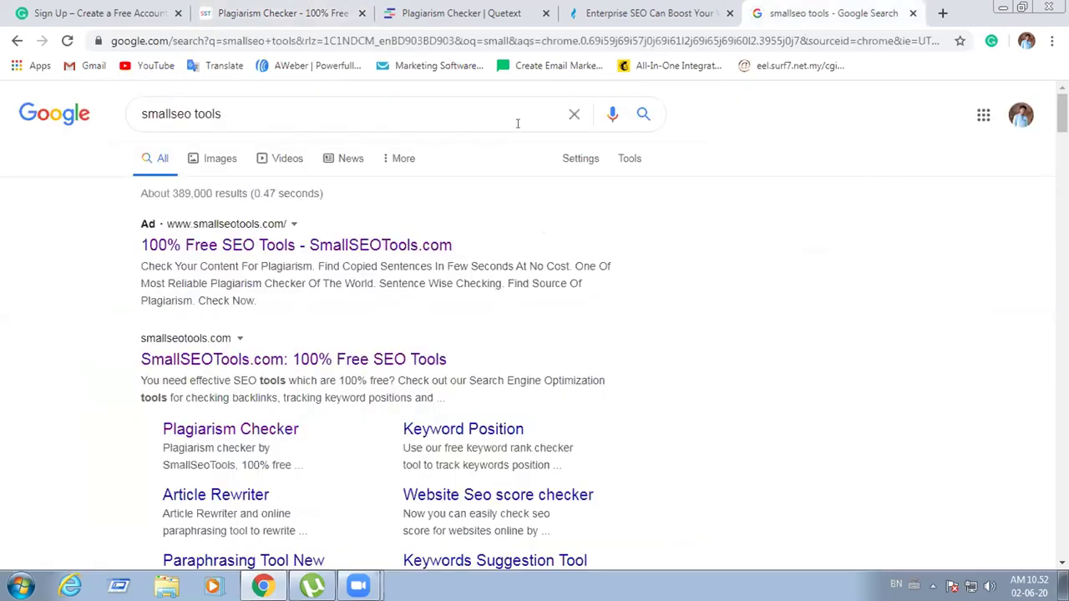
click(632, 19)
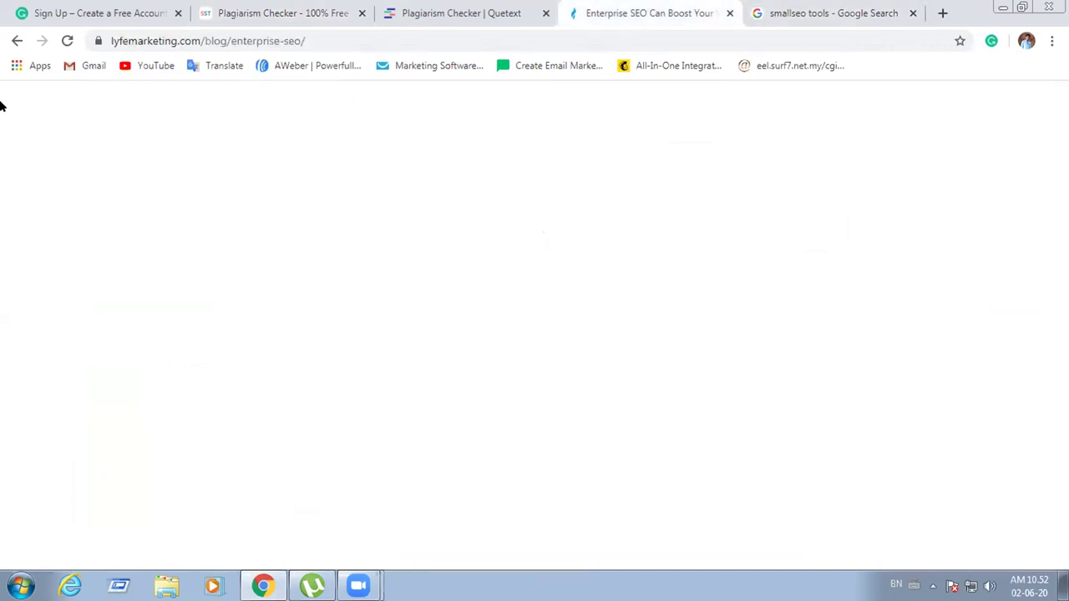
click(124, 111)
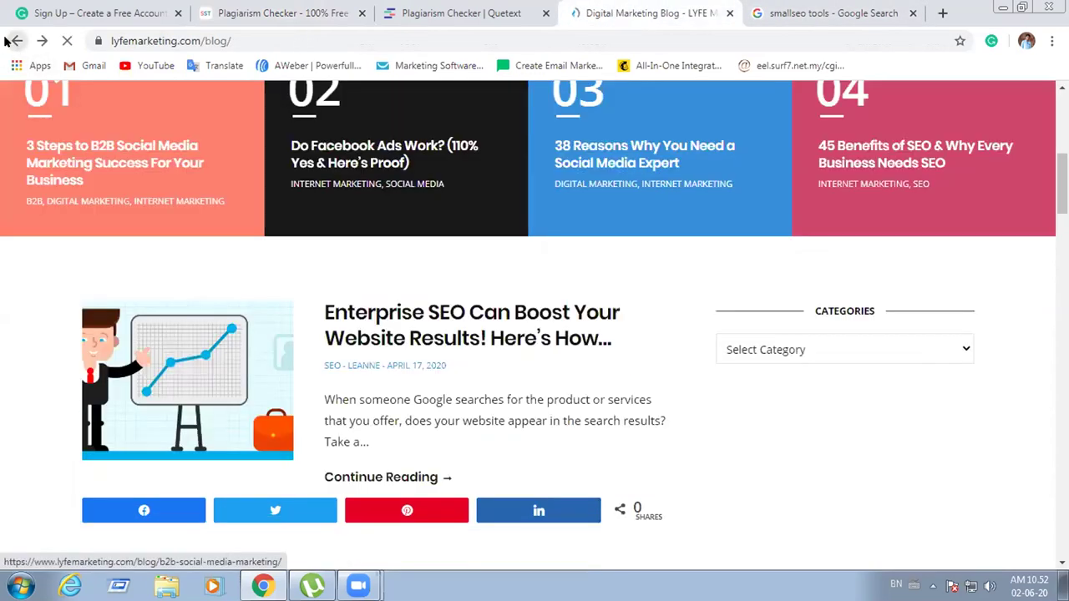
key(alt+Left)
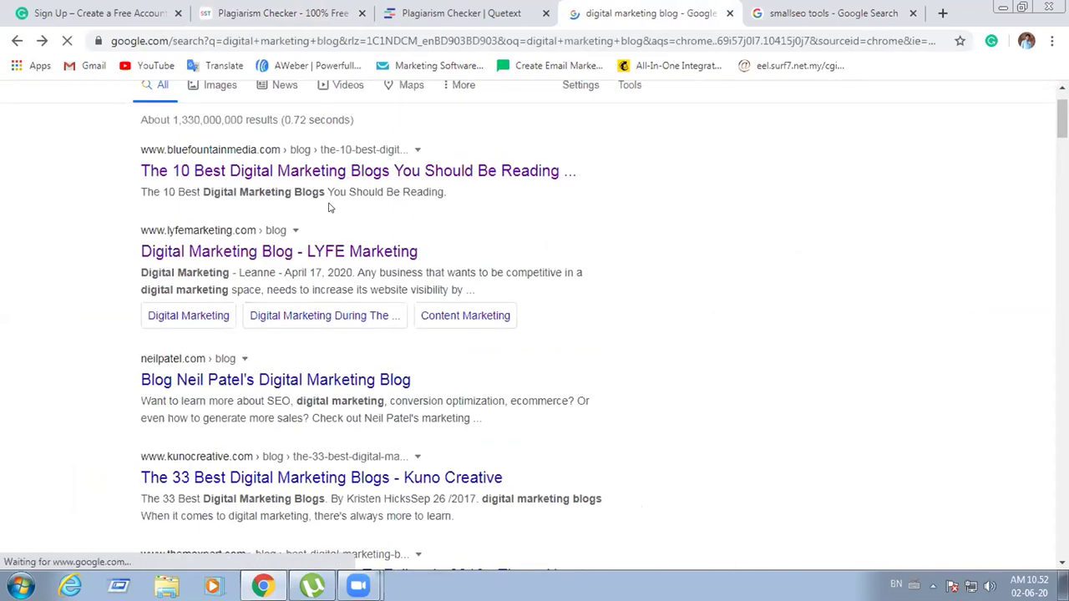
scroll(317, 142, up, 1)
drag(327, 120, 100, 124)
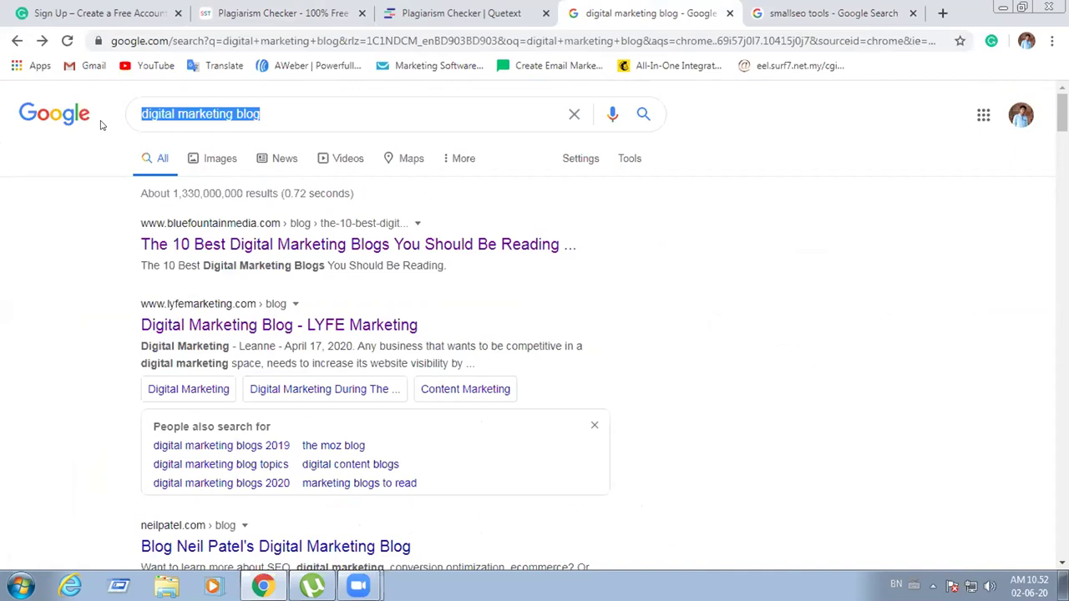
text(best)
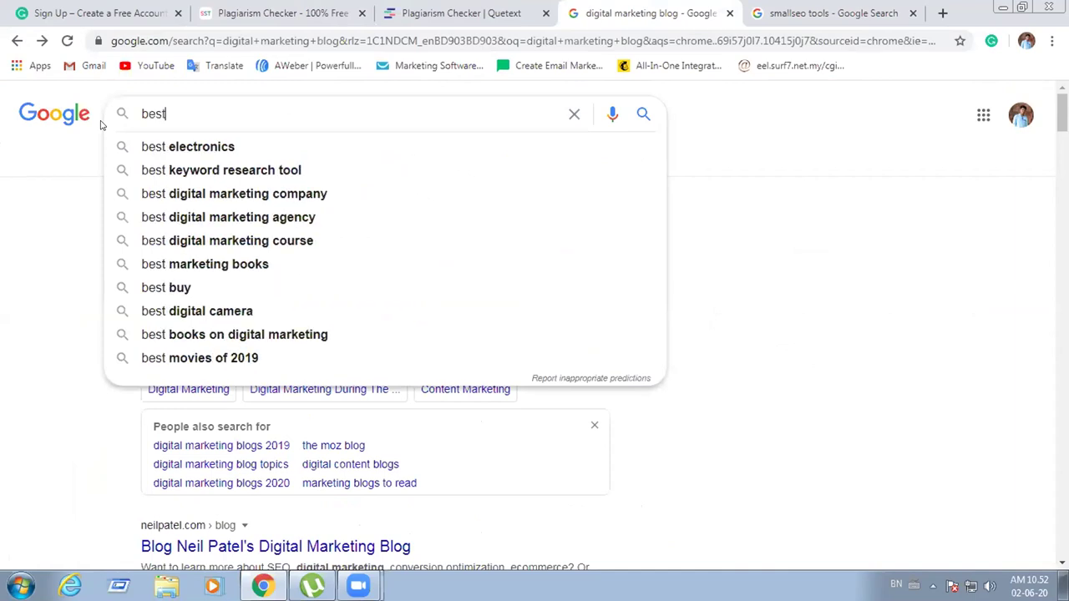
click(175, 147)
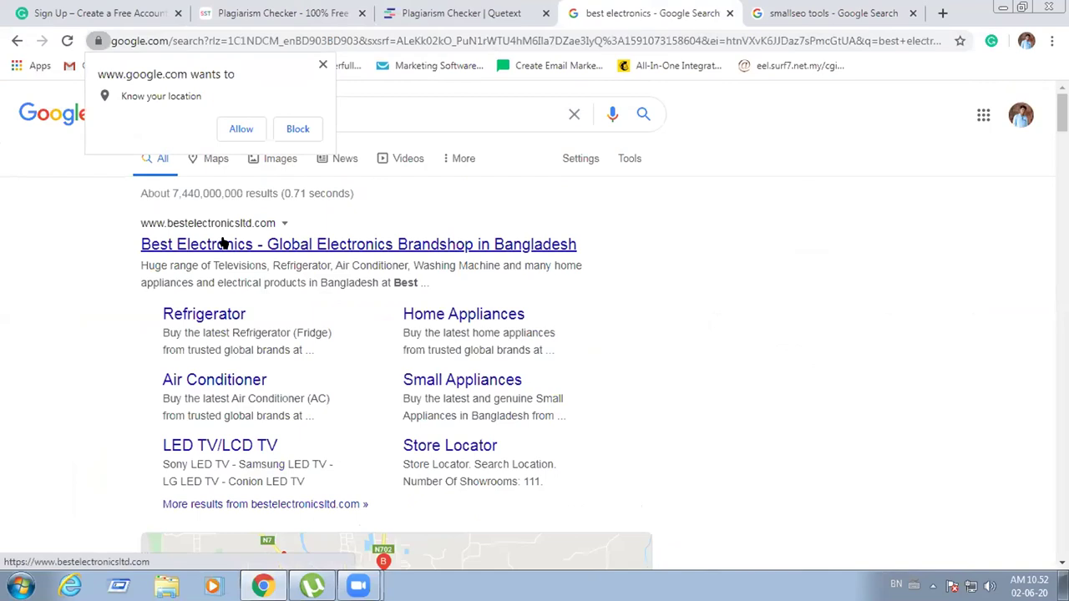
Open the Best Electronics website and the product page of the Conion Deep Freezer BEK-130JMM (Maroon)
click(222, 243)
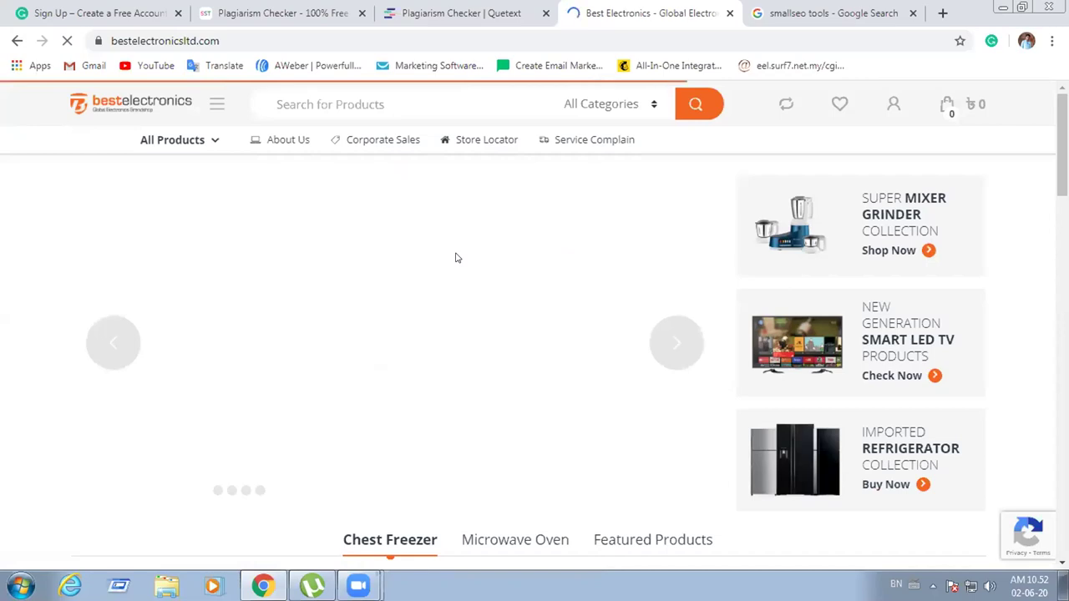
scroll(455, 257, down, 5)
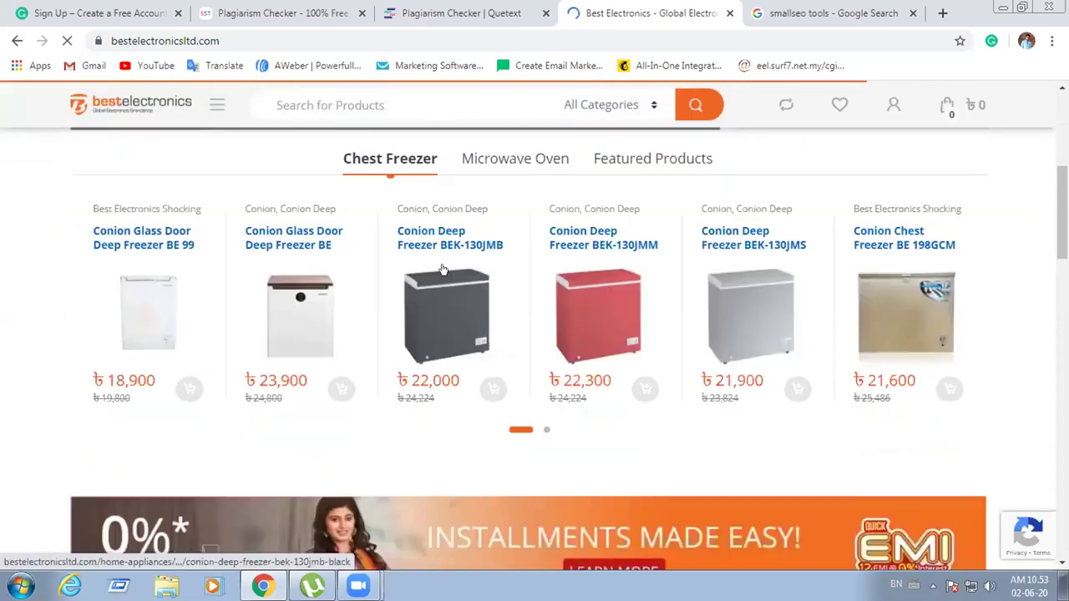
scroll(359, 292, down, 1)
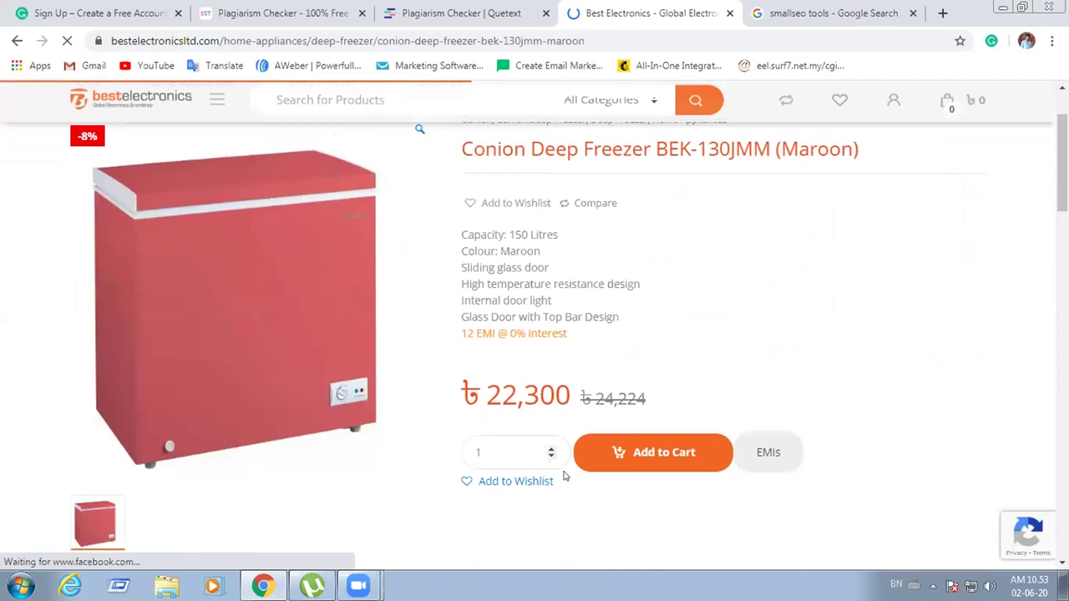
Copy the freezer's full description, from its opening paragraph through the key features to the closing paragraph ending "warranty deals on Conion."
scroll(564, 476, down, 4)
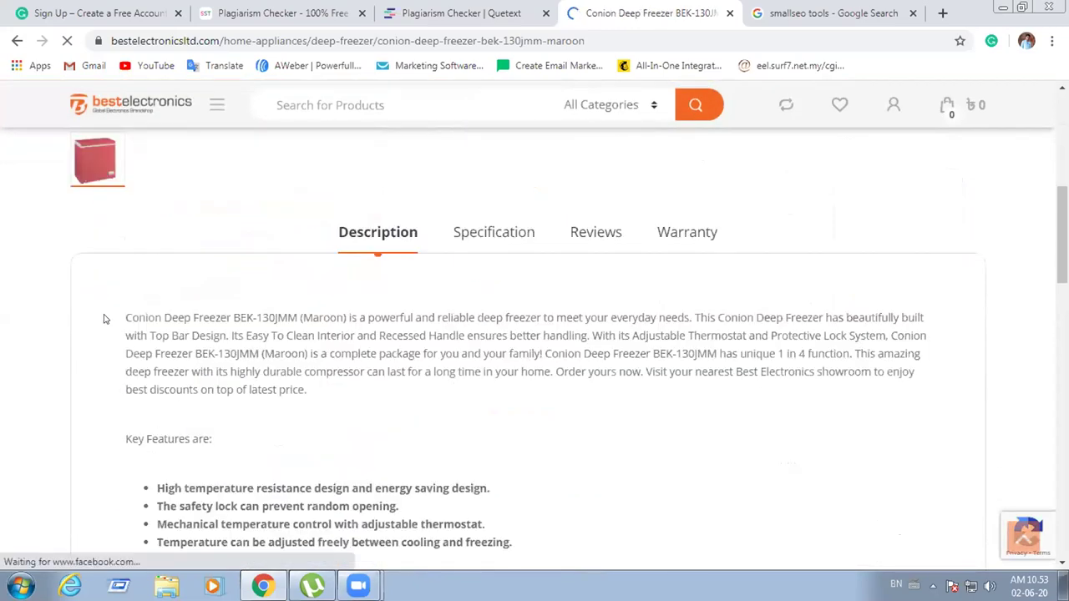
drag(126, 317, 651, 220)
right_click(615, 214)
click(634, 219)
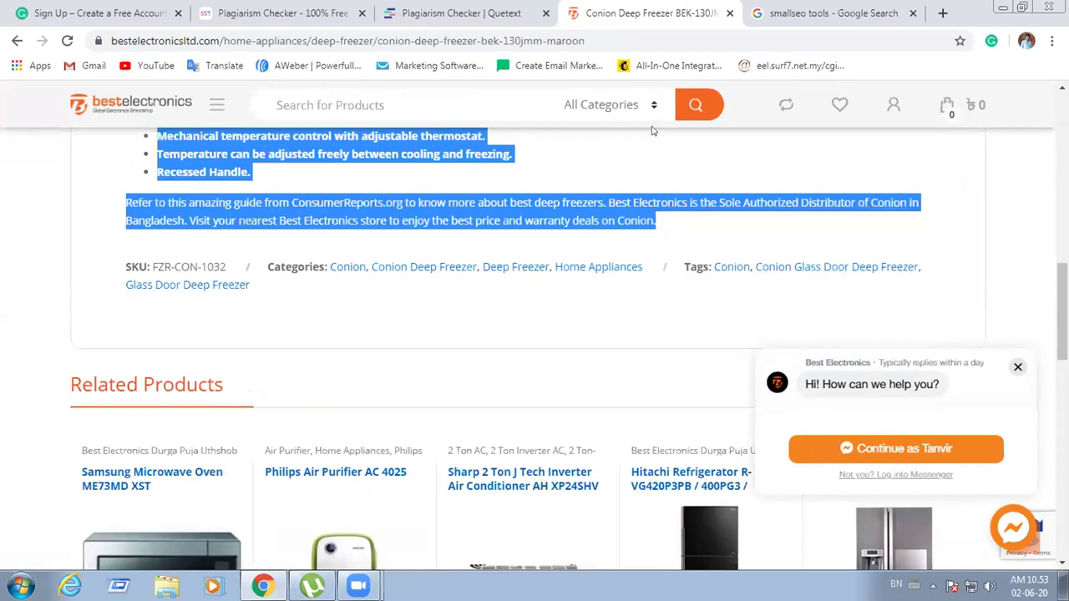
Try to check the copied freezer description in Quetext in place of its previous text, and close the Quetext page
click(470, 14)
scroll(739, 382, down, 2)
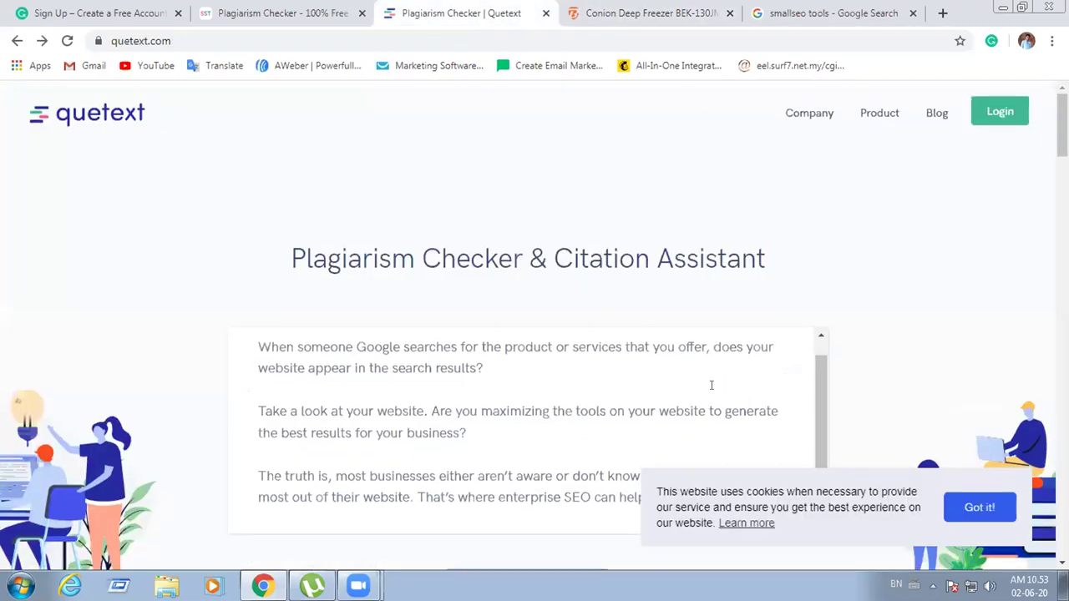
drag(668, 424, 264, 118)
key(BackSpace)
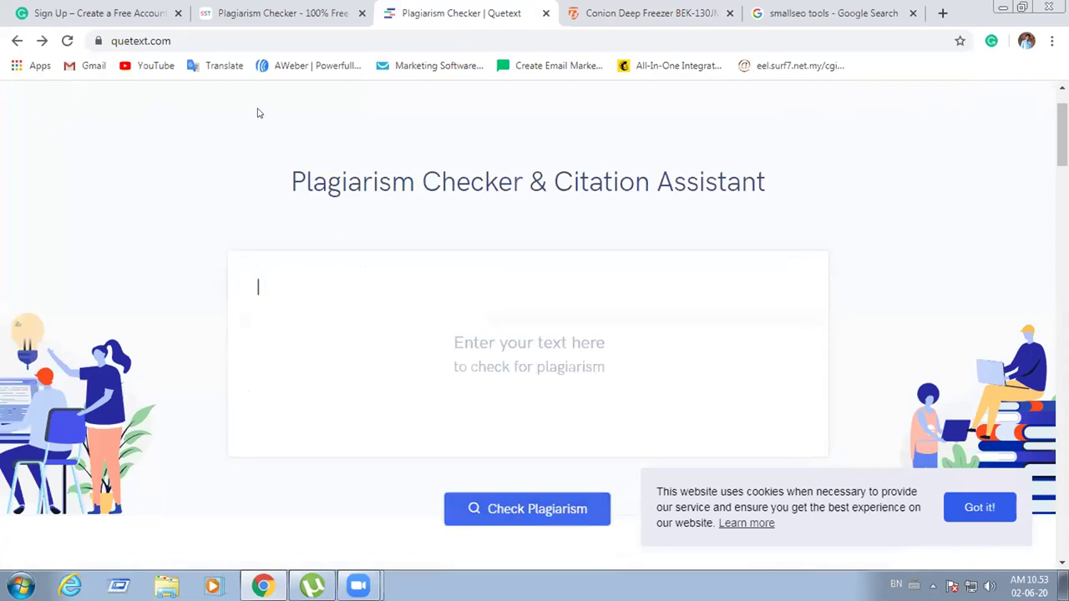
key(ctrl+v)
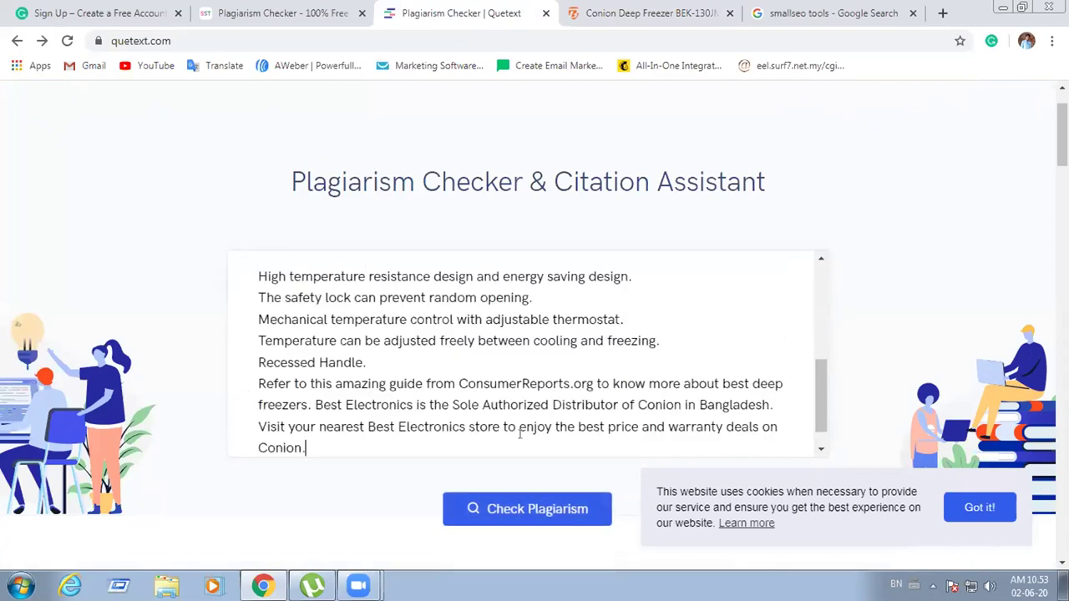
click(537, 509)
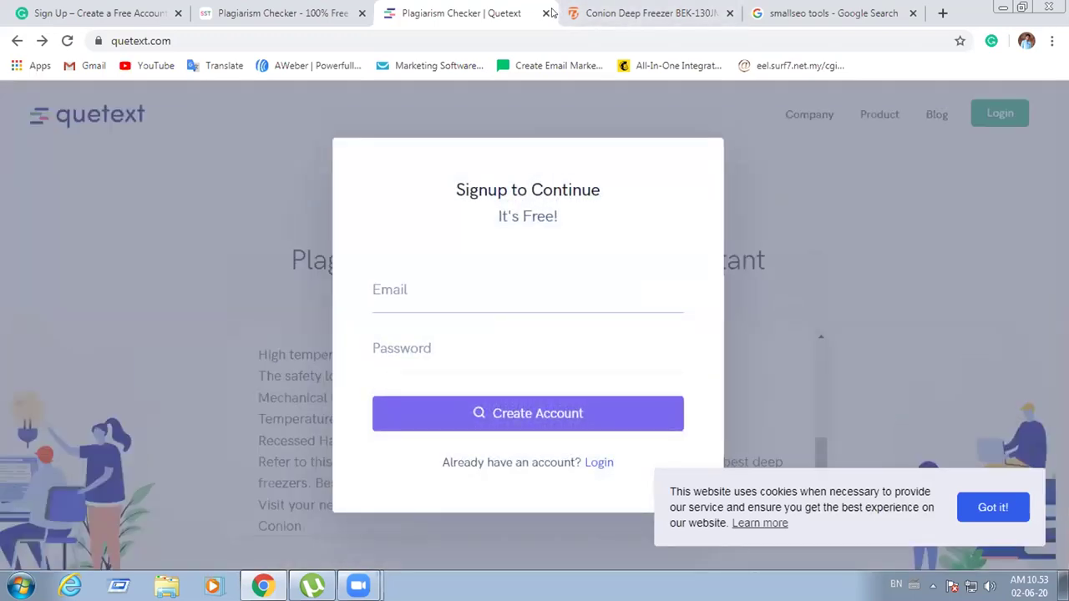
click(547, 13)
Replace all the text in the SmallSEOTools Plagiarism Checker with the copied freezer description
click(318, 13)
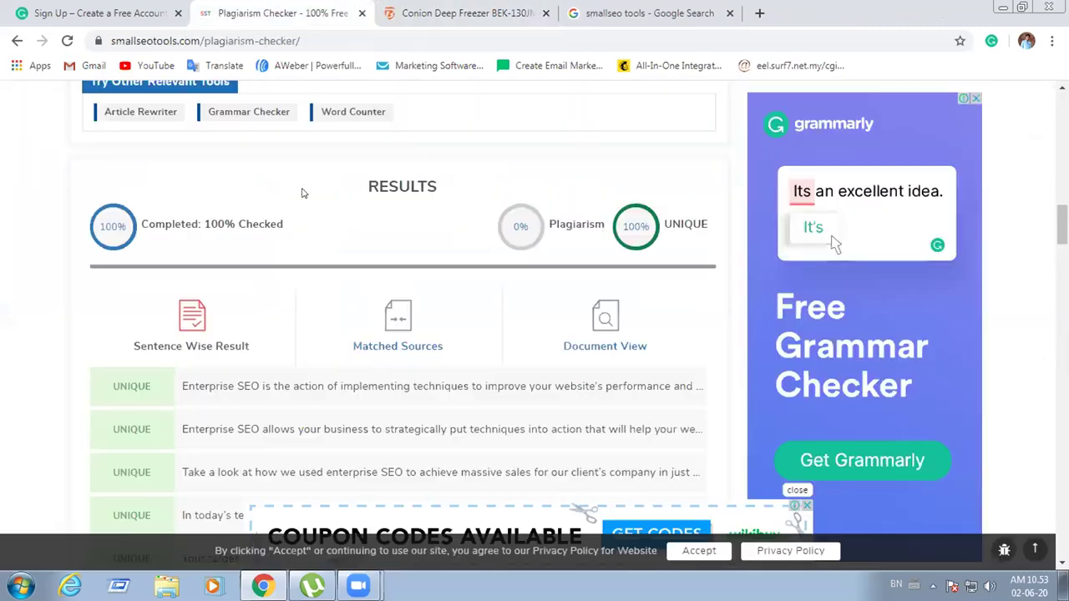
scroll(303, 193, up, 8)
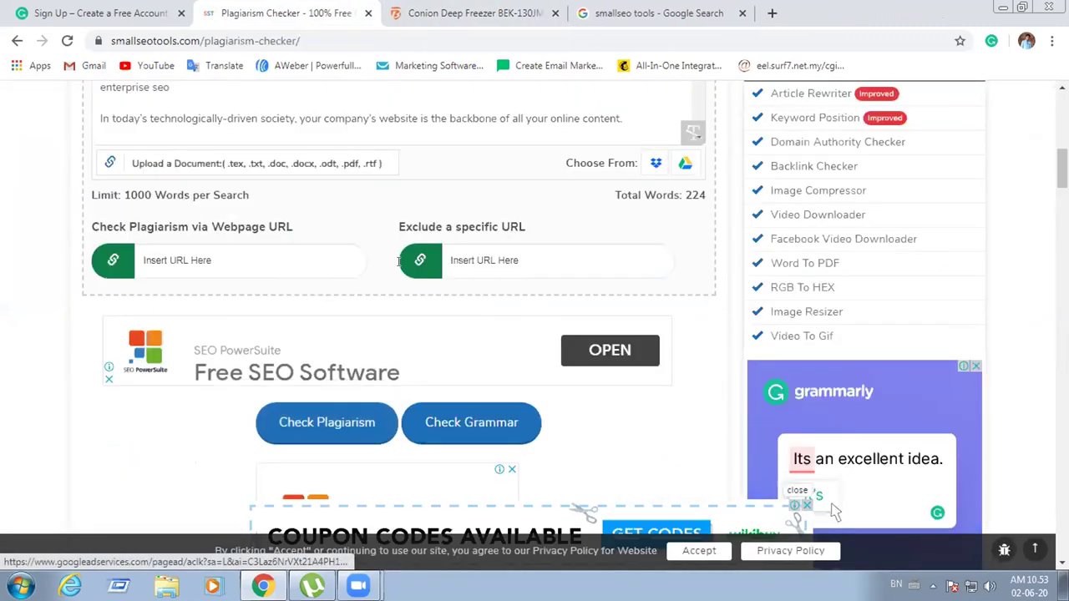
scroll(834, 510, up, 3)
drag(627, 353, 96, 234)
scroll(96, 234, down, 10)
scroll(138, 238, up, 5)
key(BackSpace)
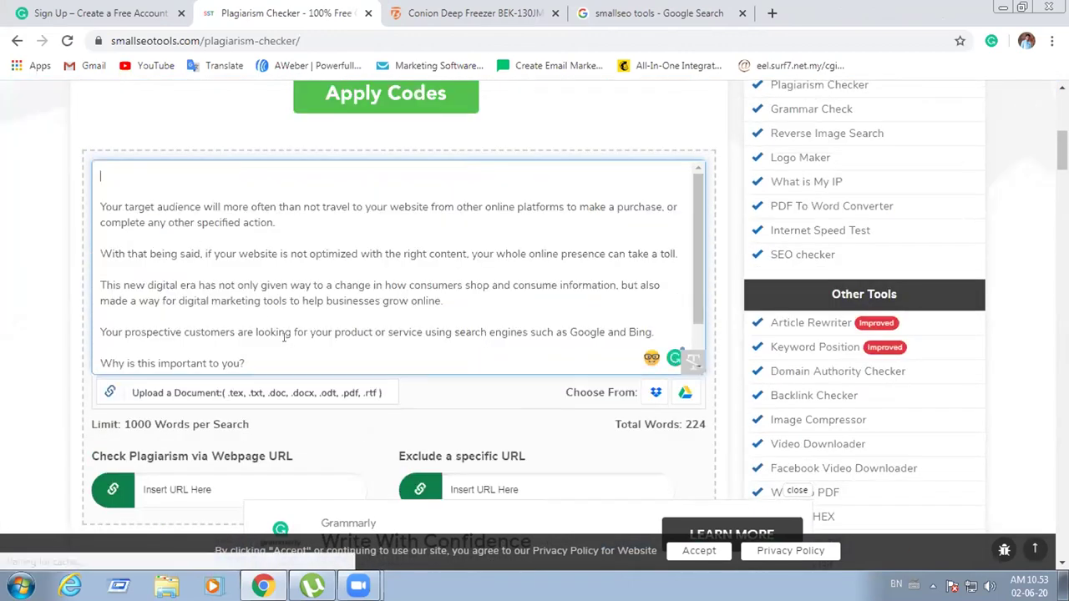
key(ctrl+a)
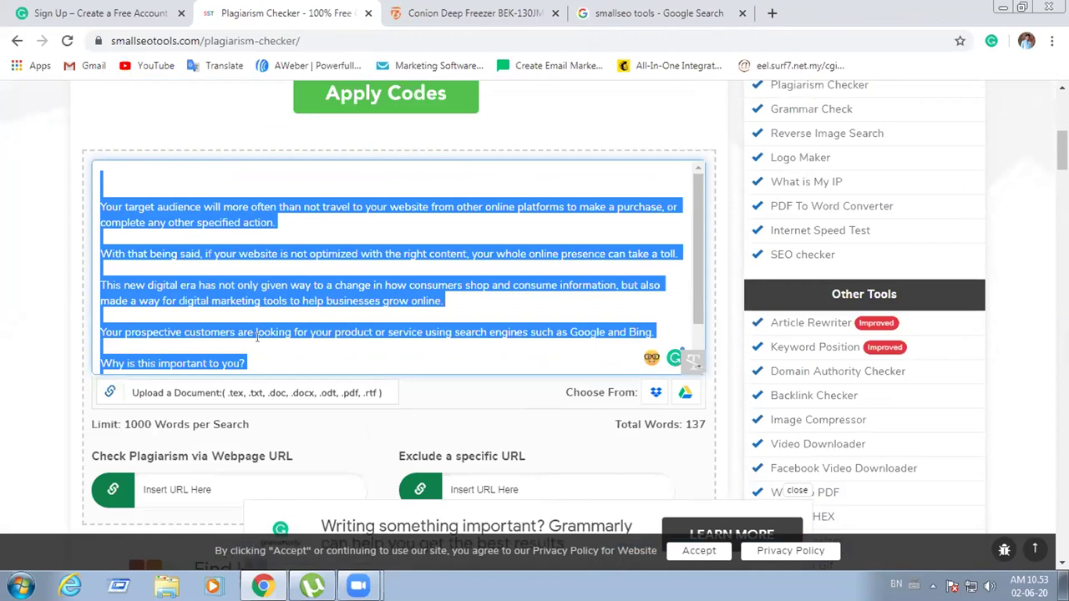
key(BackSpace)
key(ctrl+v)
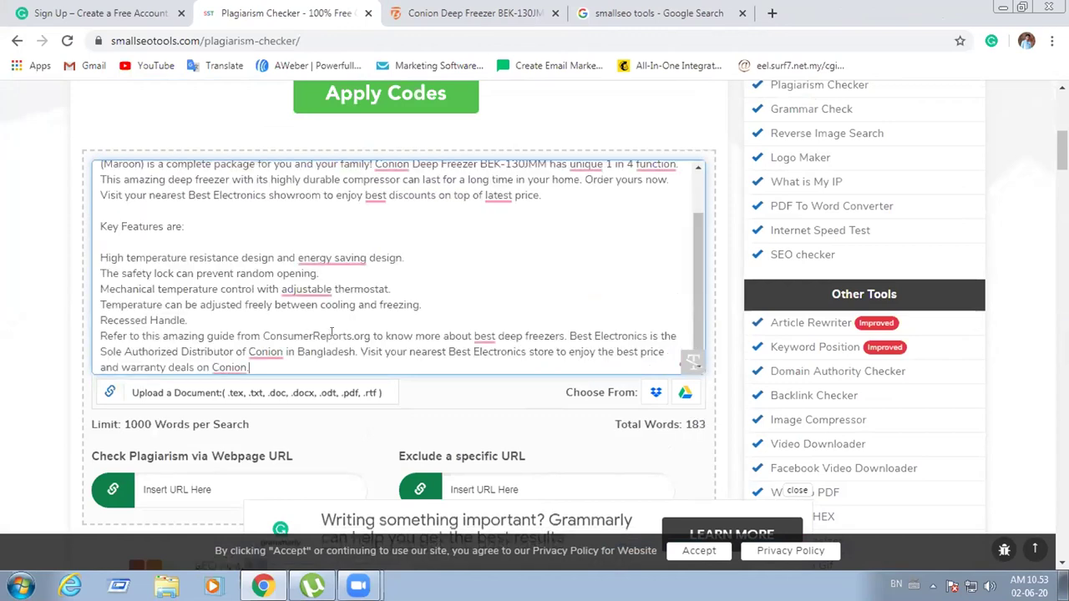
Run the SmallSEOTools plagiarism check on the freezer description
scroll(385, 311, down, 3)
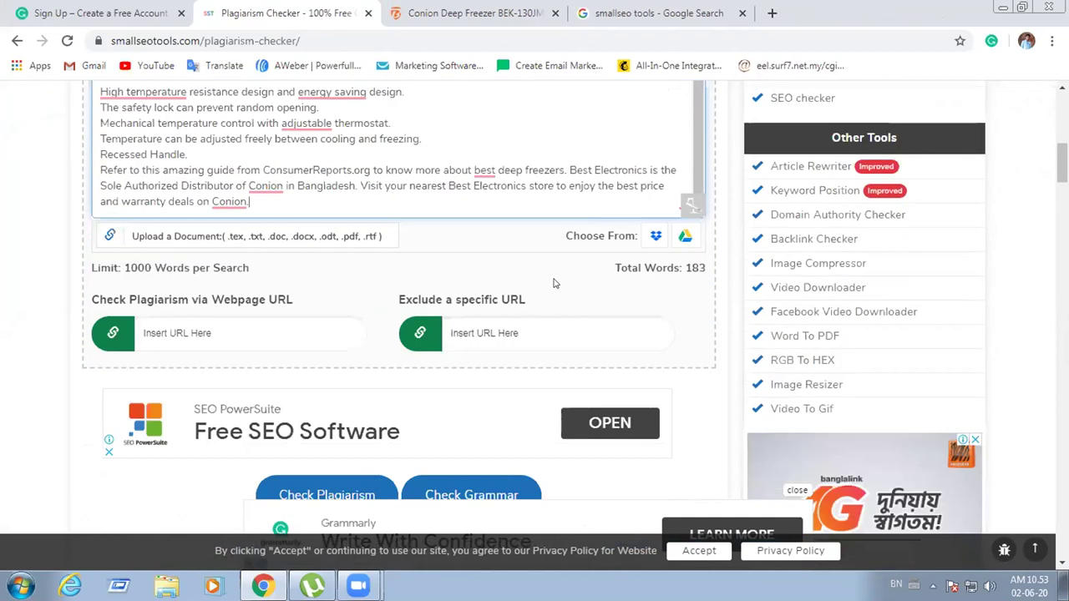
scroll(393, 300, down, 2)
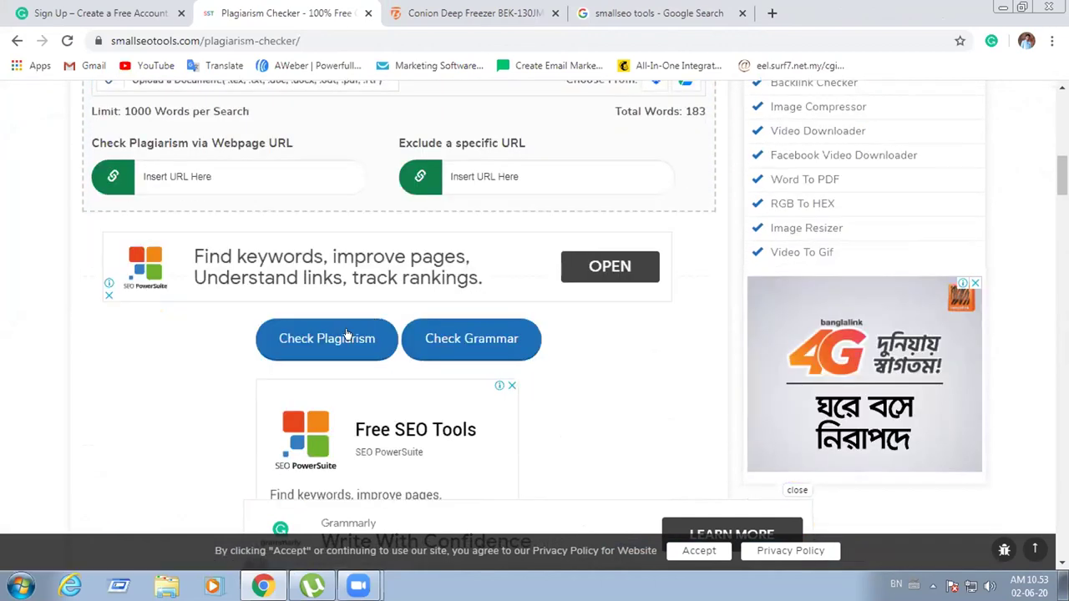
click(344, 337)
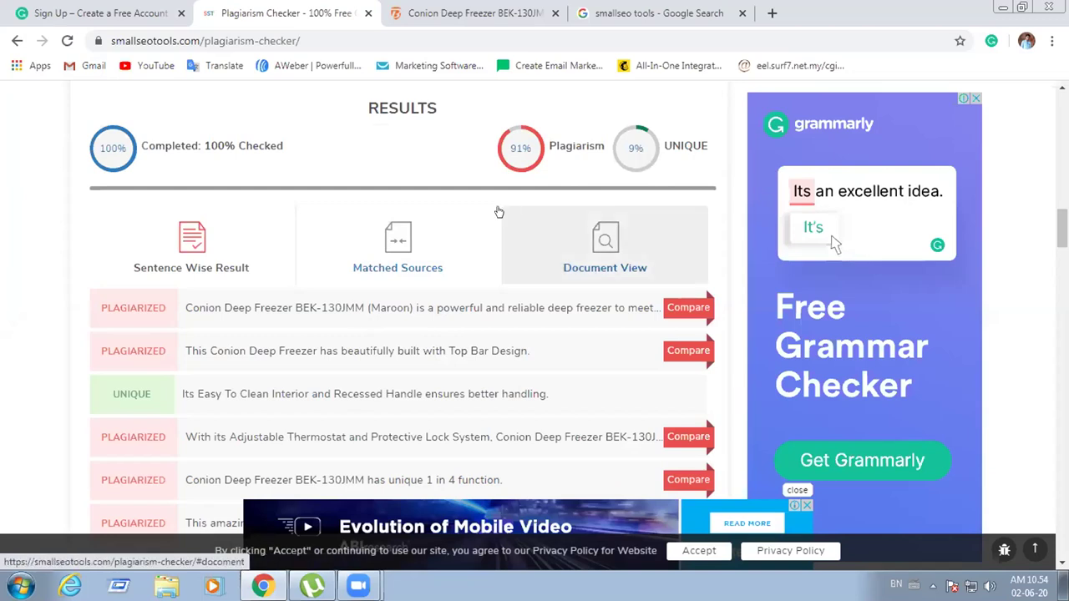
Examine the freezer description's plagiarism and unique percentages and its sentence-wise results
scroll(428, 168, down, 1)
scroll(428, 168, down, 1)
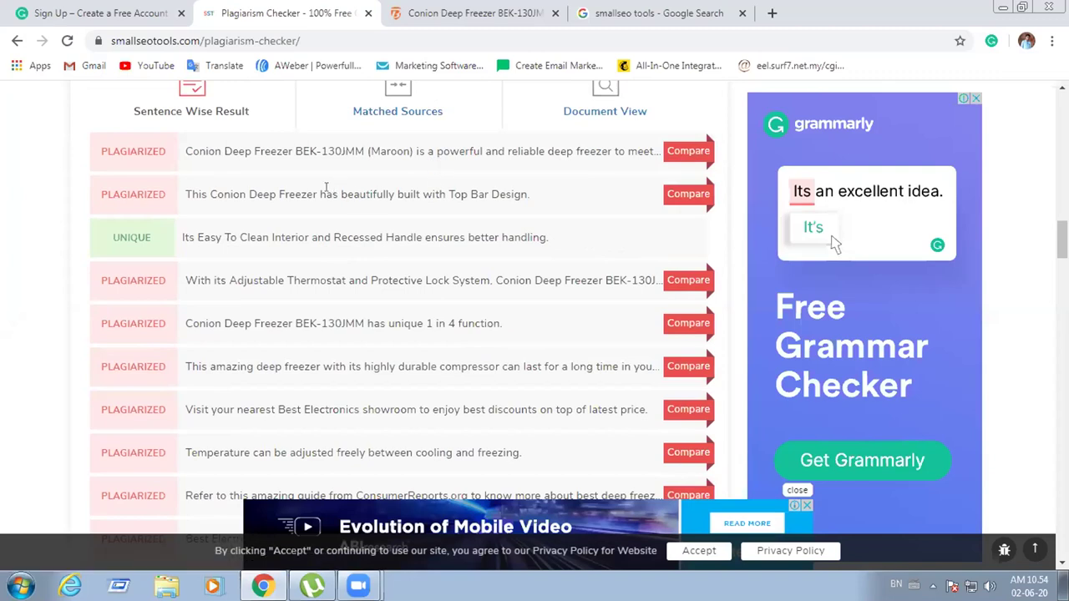
scroll(317, 219, down, 2)
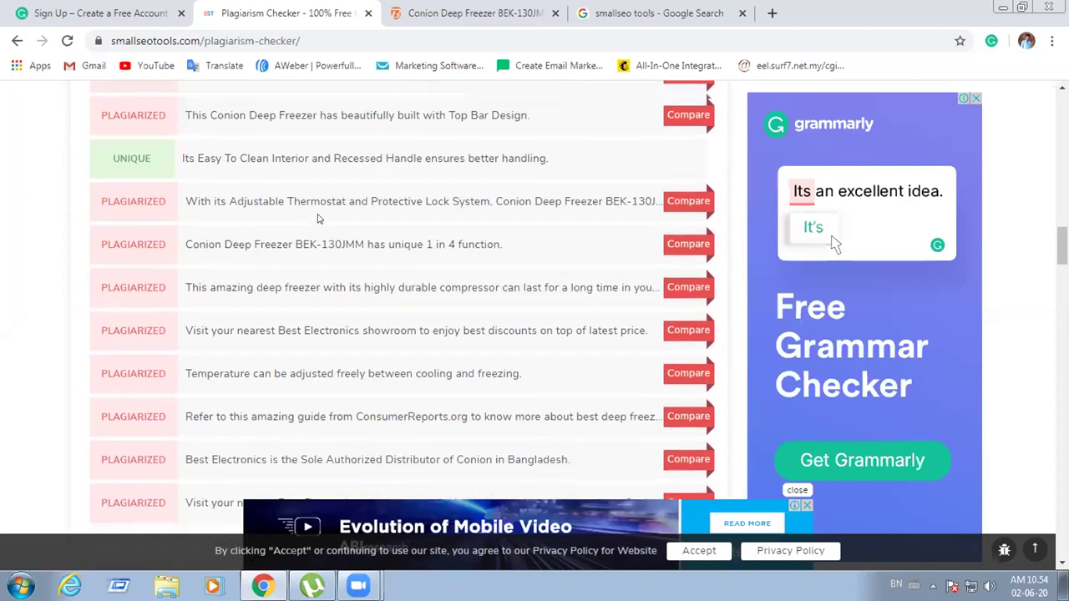
scroll(598, 205, up, 4)
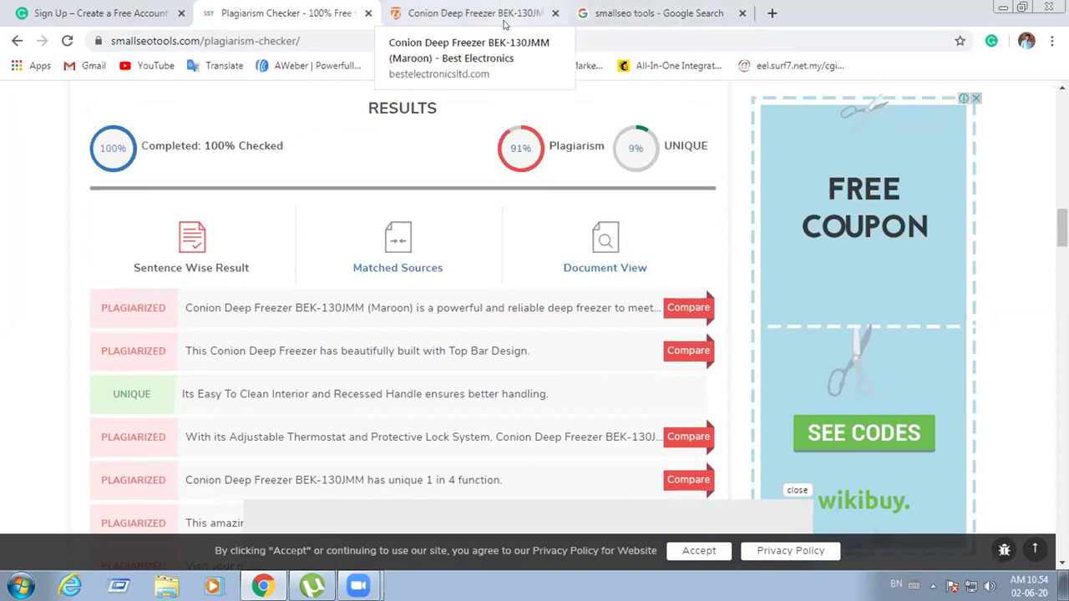
scroll(418, 150, up, 4)
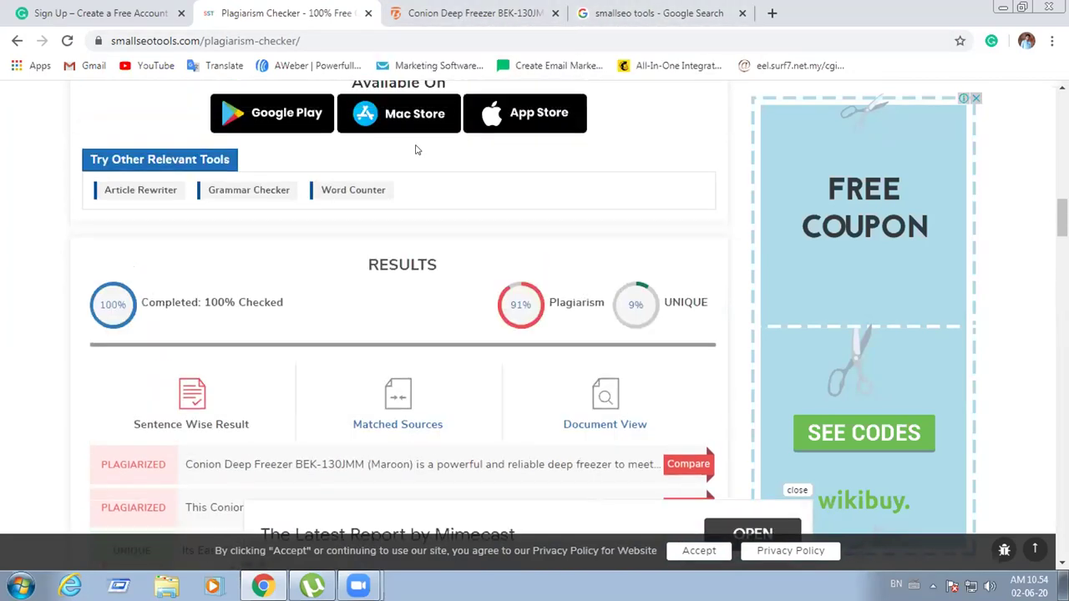
scroll(419, 161, up, 4)
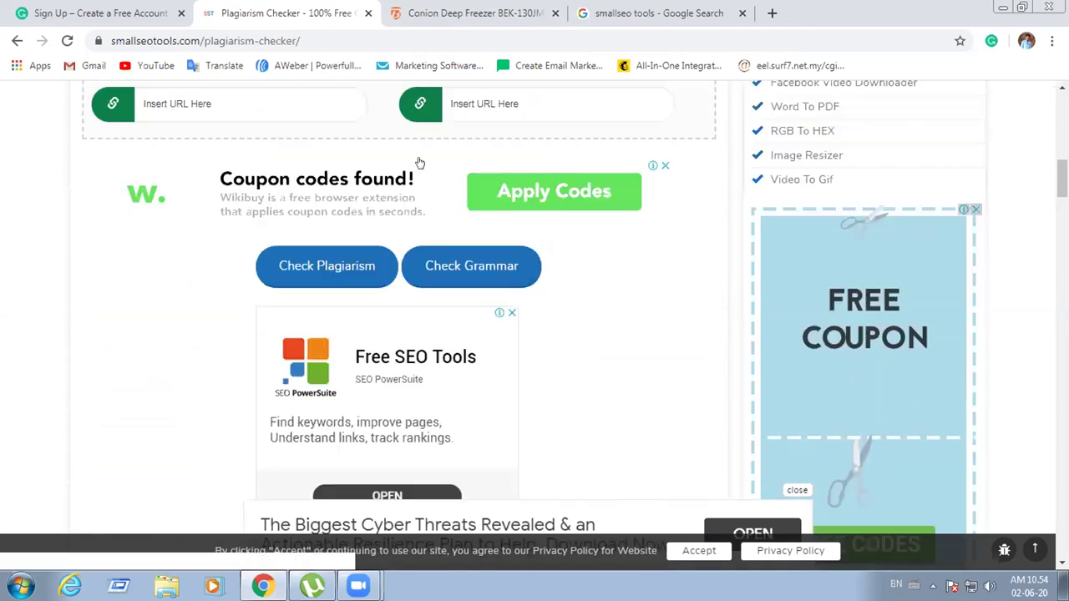
scroll(420, 162, down, 1)
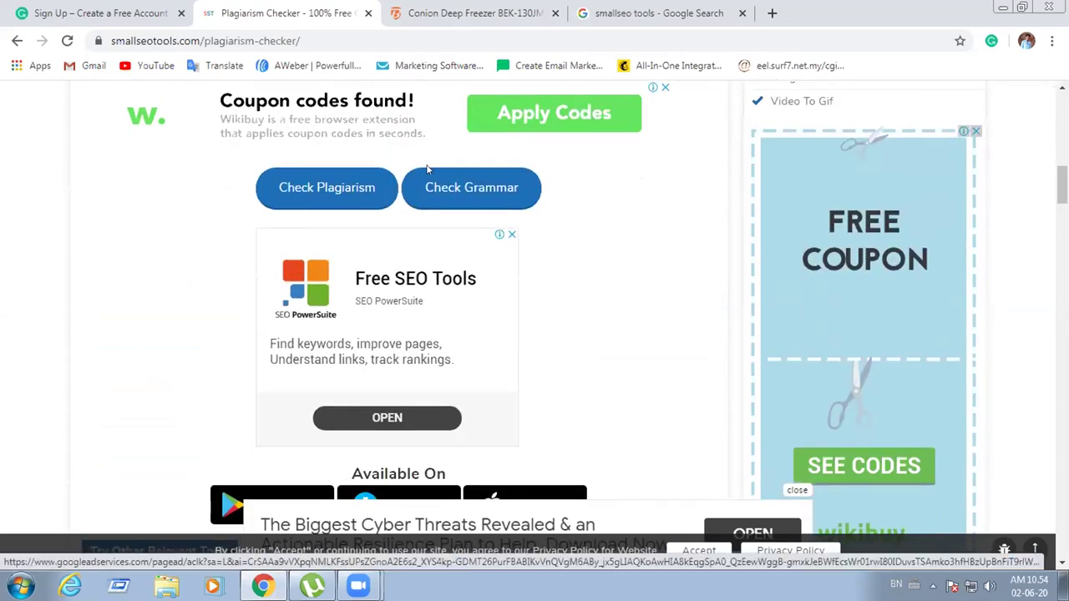
scroll(428, 169, down, 4)
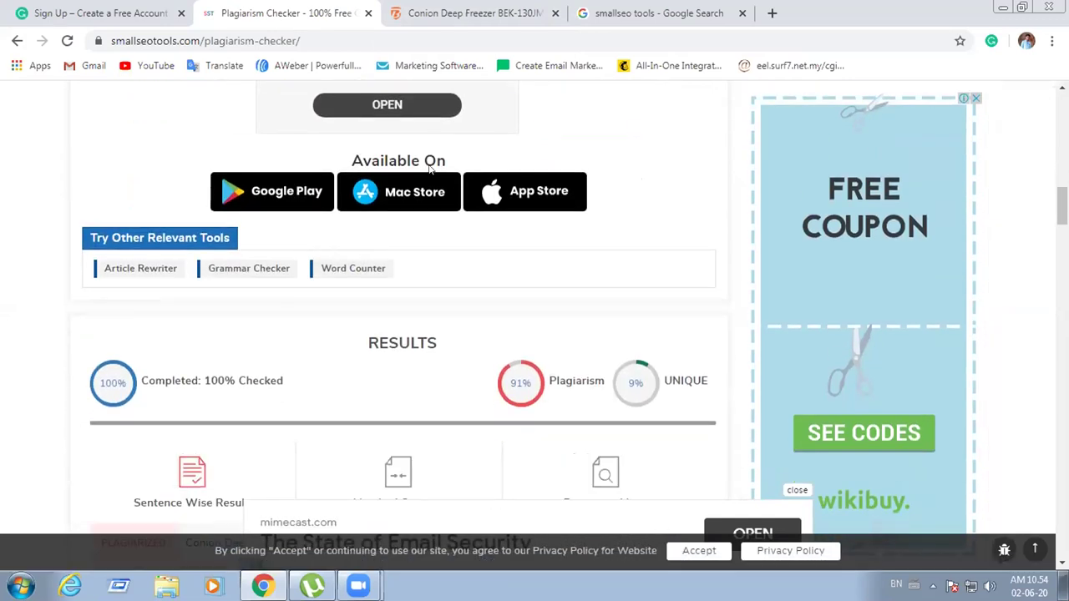
scroll(430, 169, down, 1)
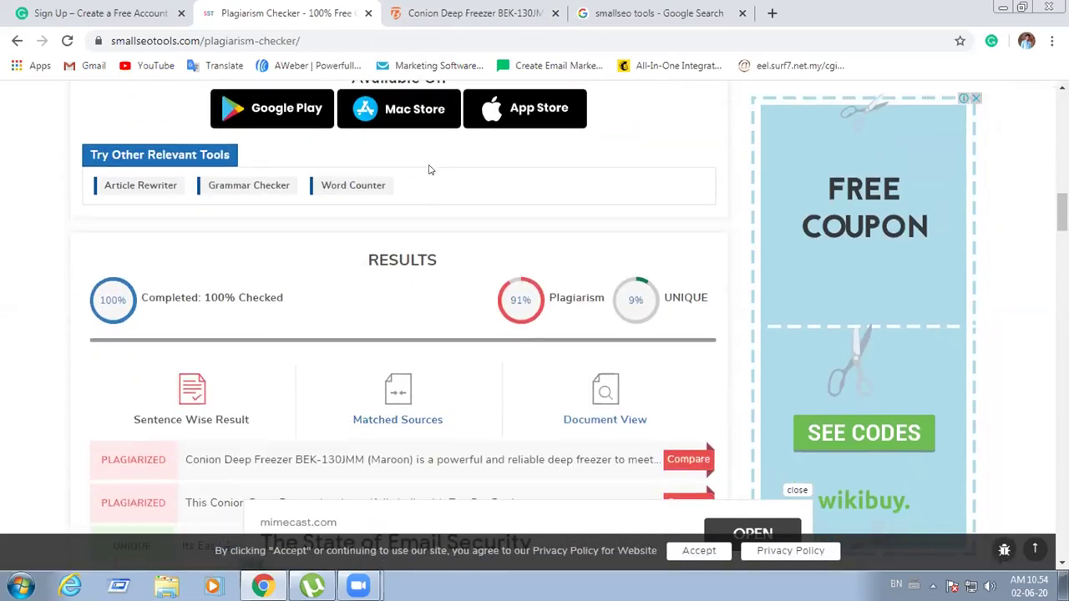
scroll(429, 167, down, 1)
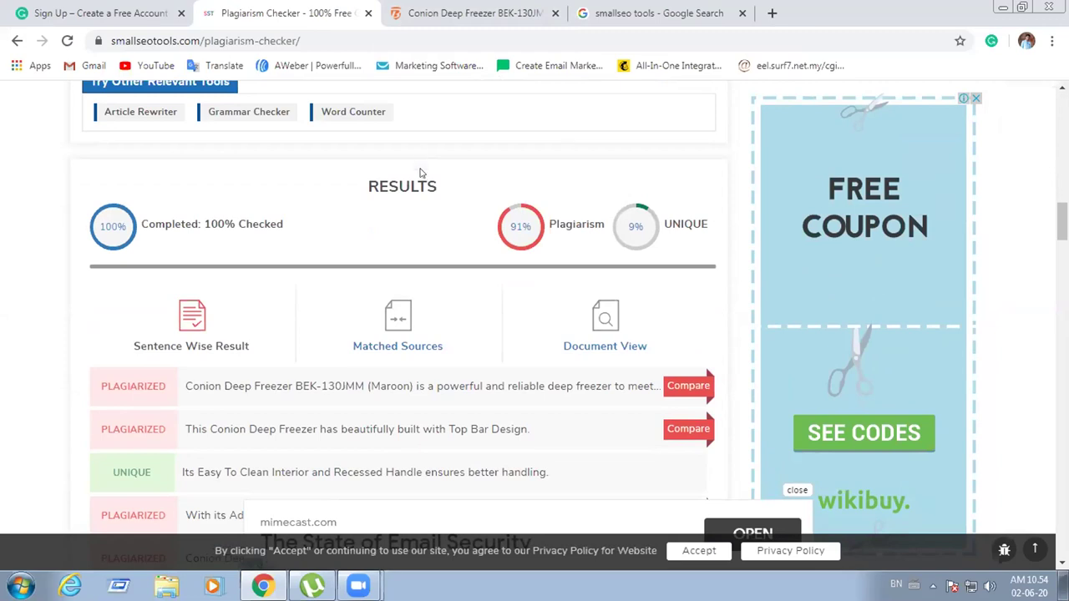
Show the matched sources for the freezer description and examine the listed pages and their similarity percentages
click(398, 334)
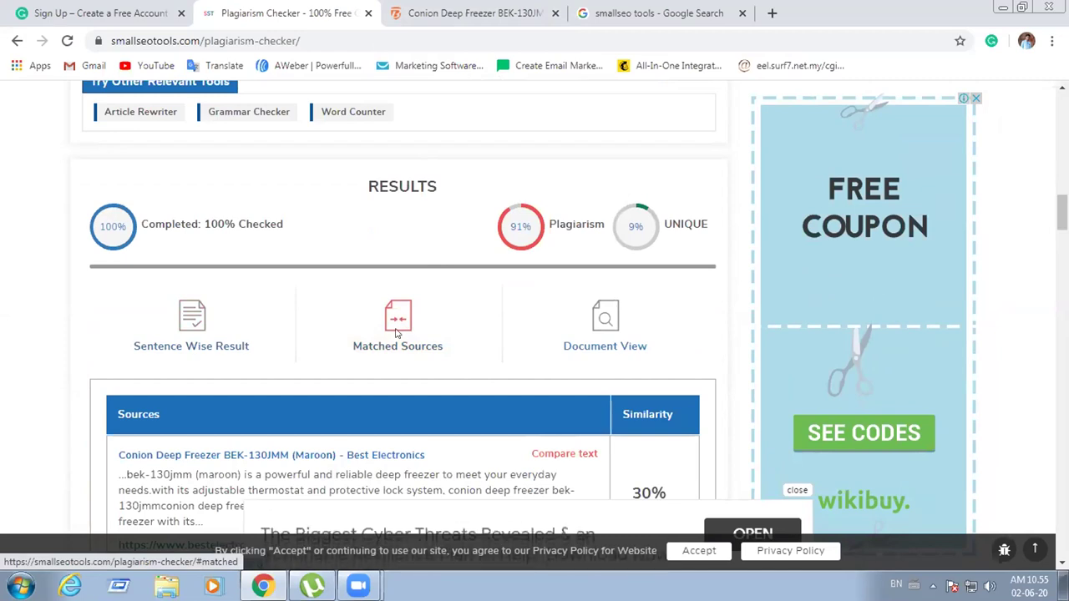
scroll(396, 331, down, 2)
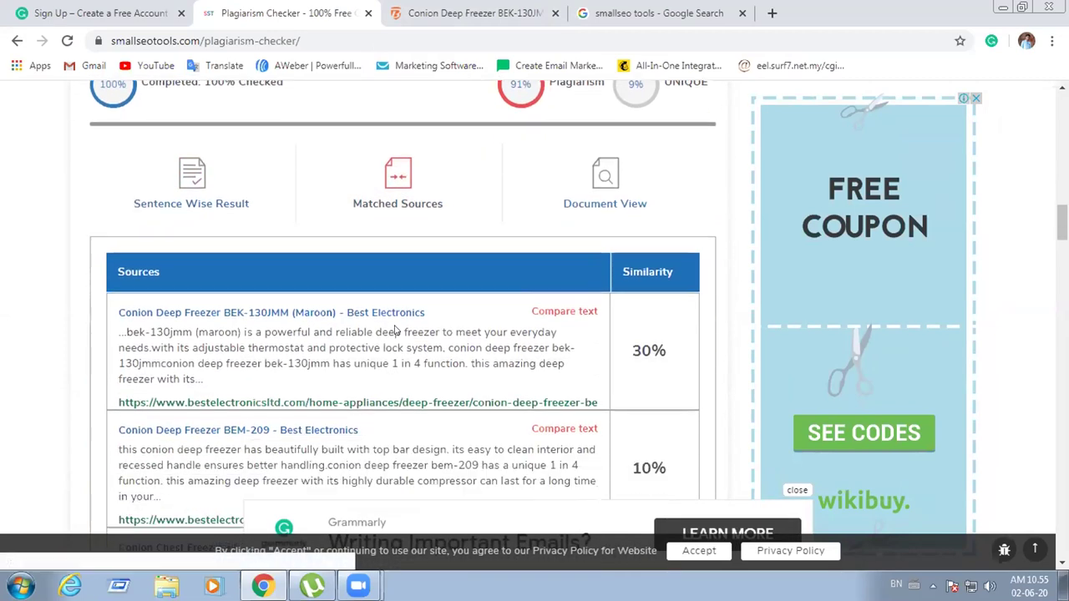
scroll(397, 330, up, 4)
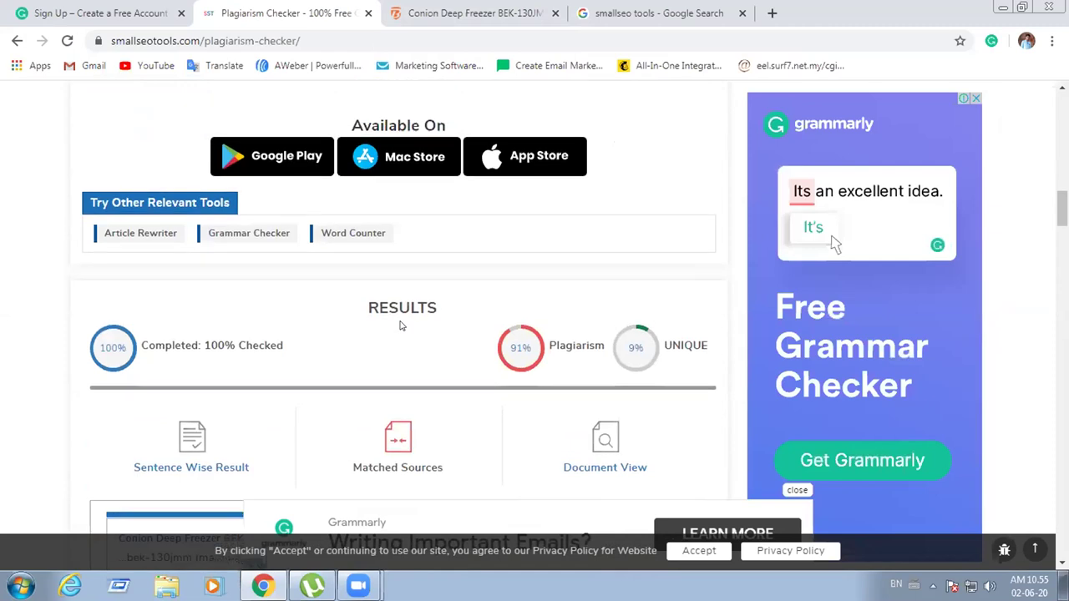
scroll(399, 326, up, 3)
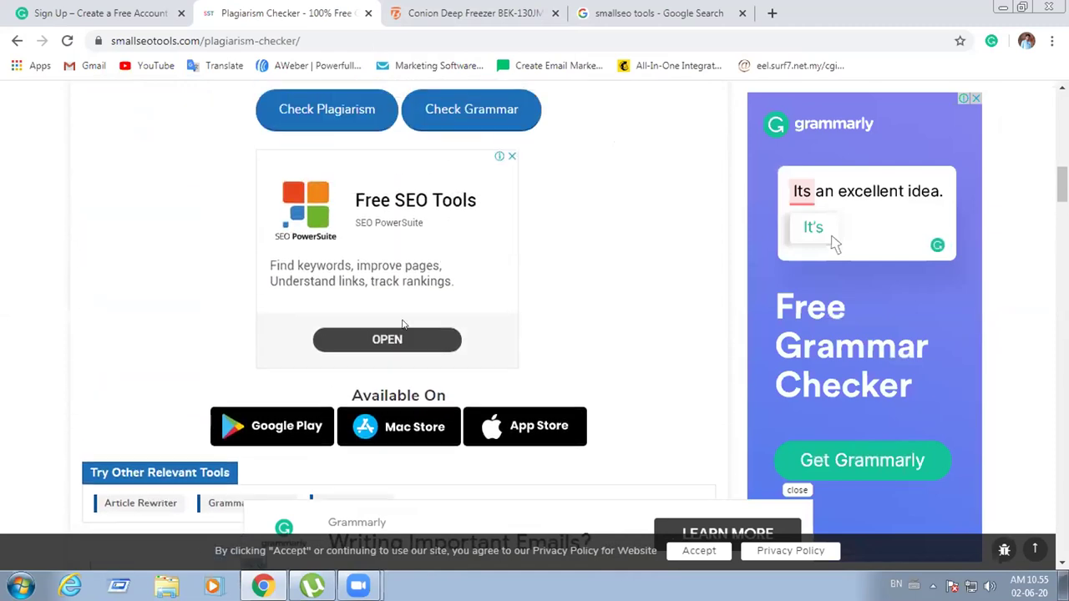
scroll(403, 325, down, 5)
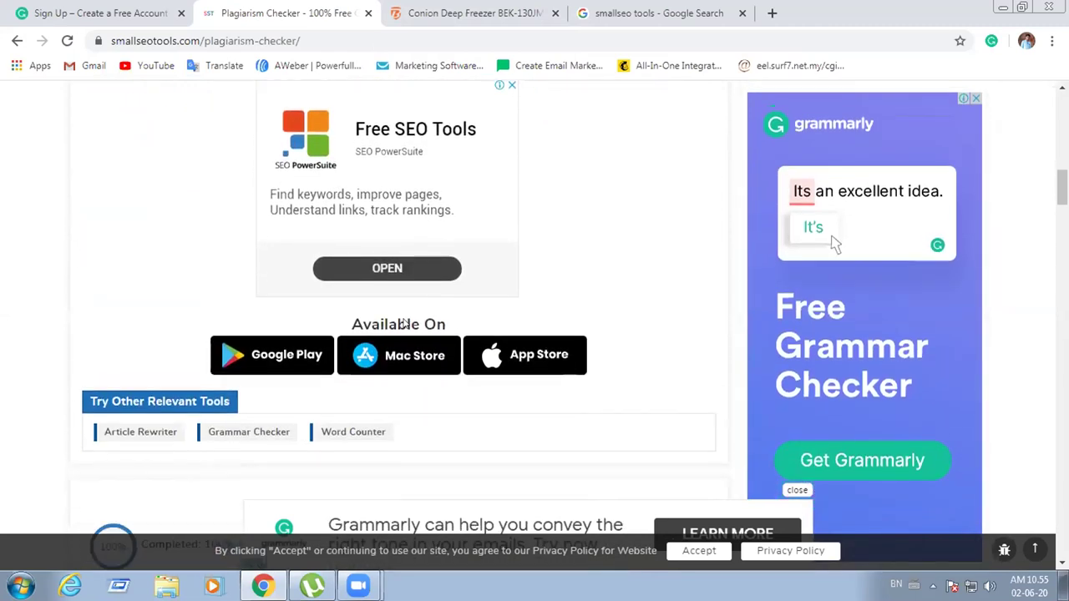
scroll(403, 325, down, 2)
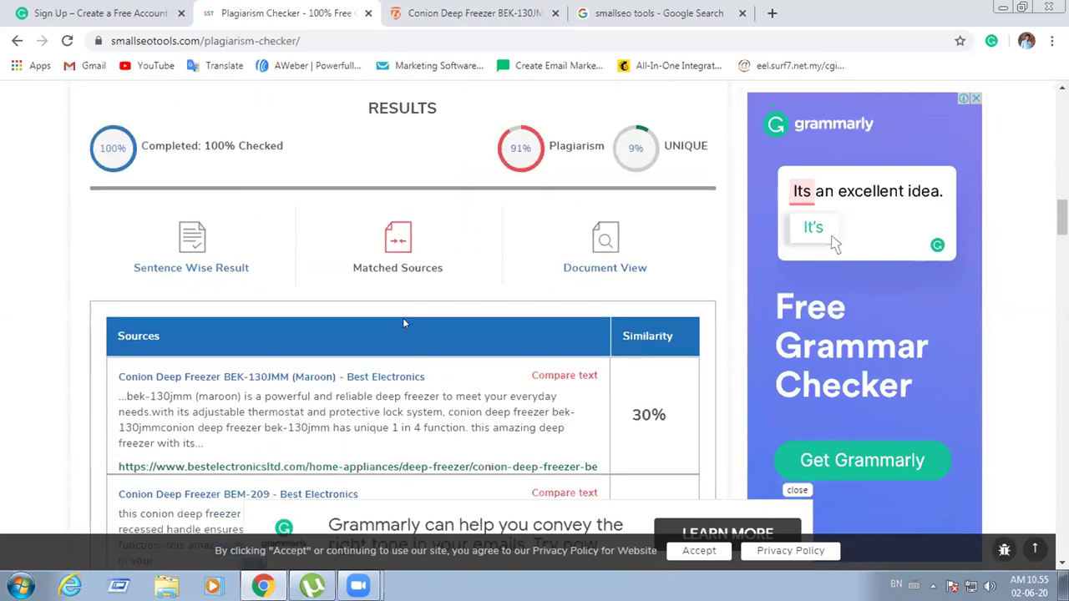
scroll(404, 320, down, 1)
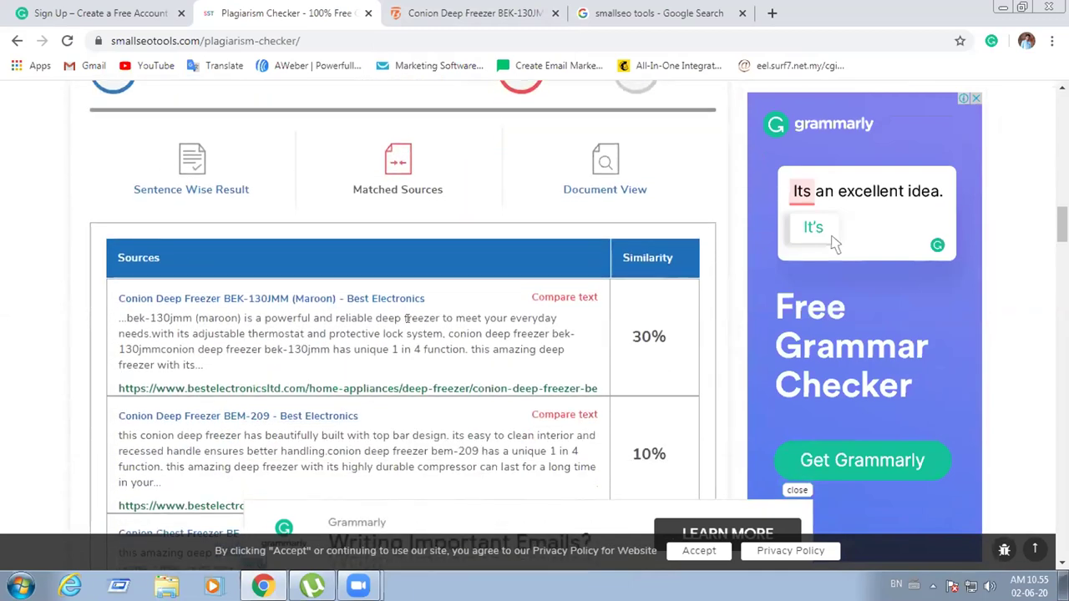
scroll(408, 321, down, 1)
scroll(408, 321, up, 1)
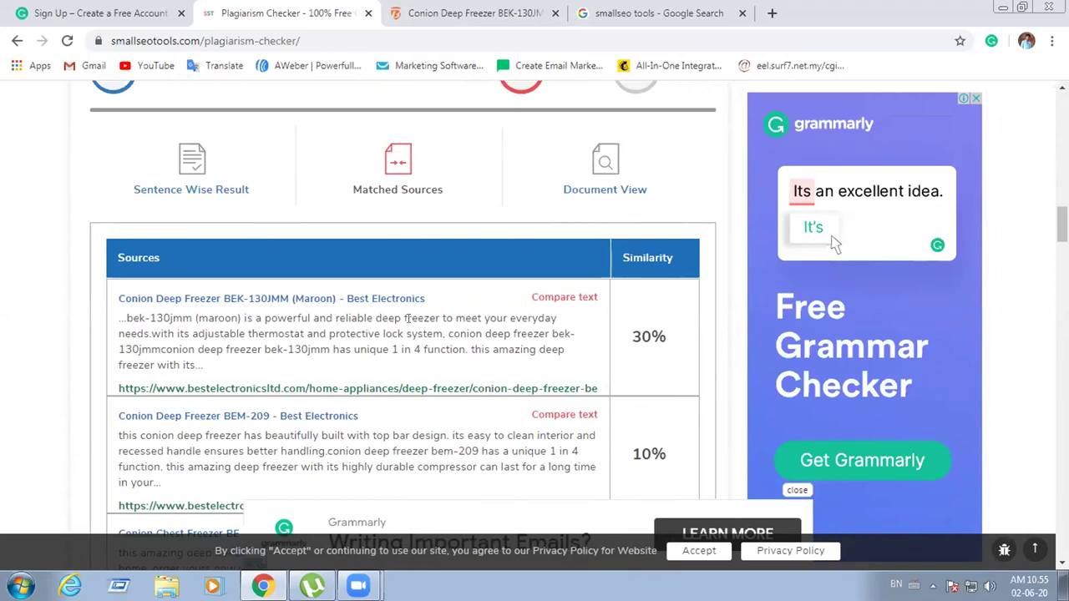
scroll(408, 320, down, 1)
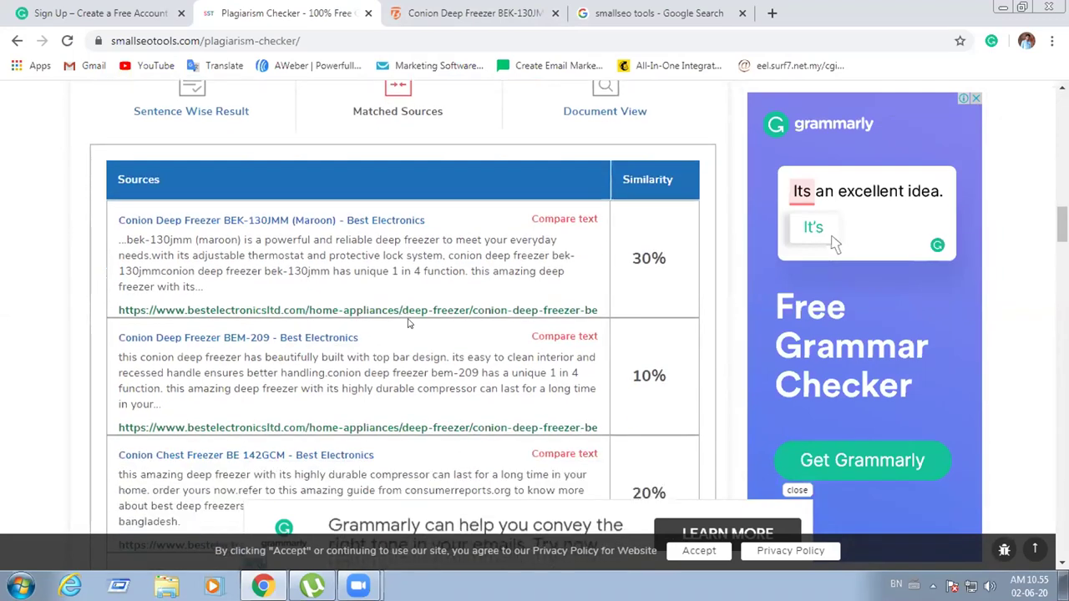
scroll(408, 318, down, 2)
scroll(408, 318, down, 1)
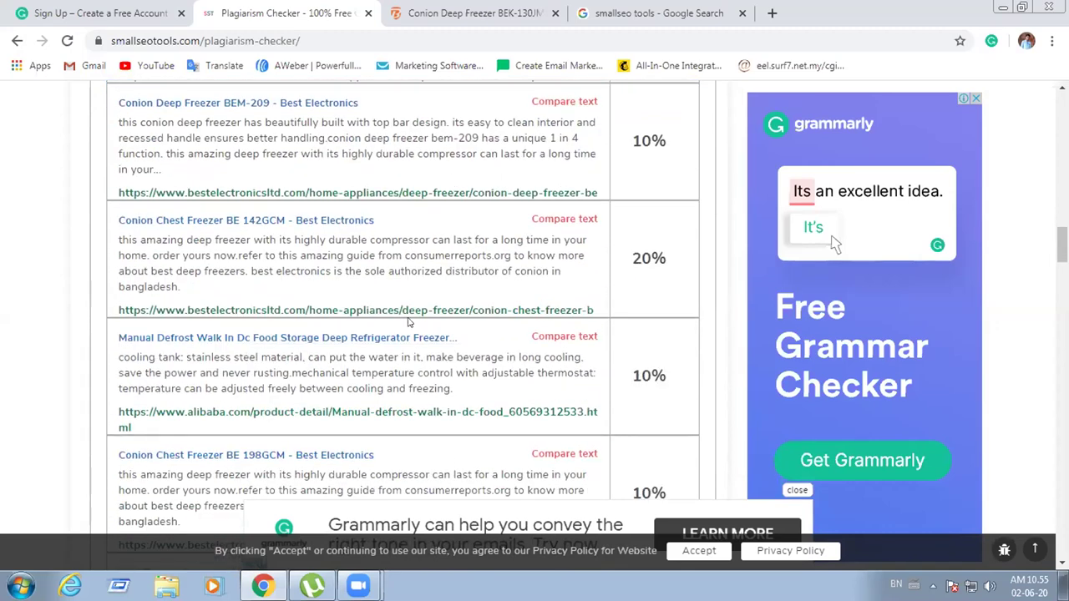
scroll(408, 321, down, 2)
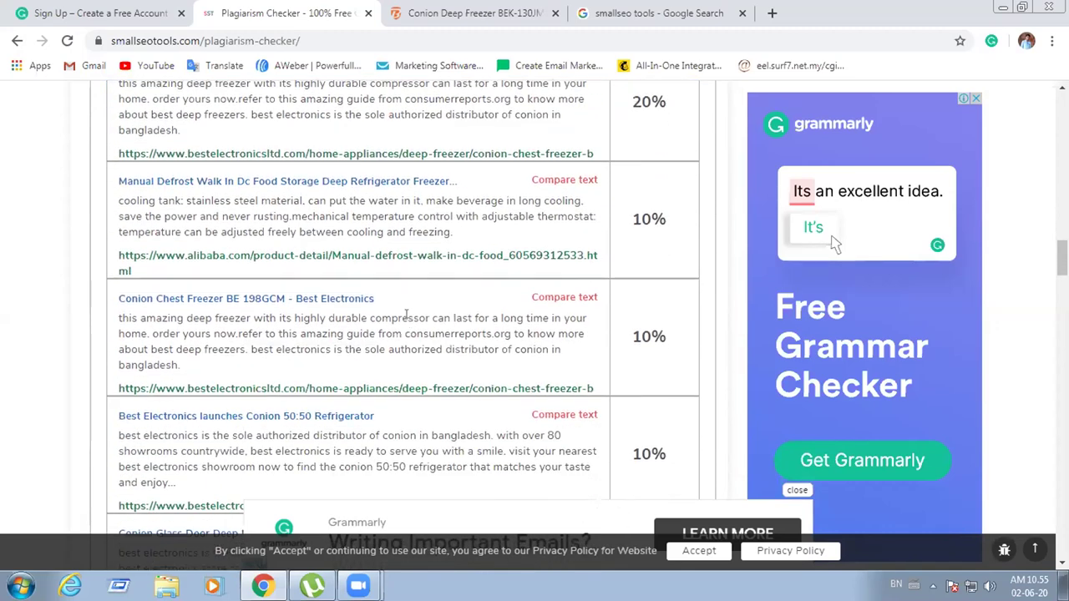
scroll(407, 317, up, 1)
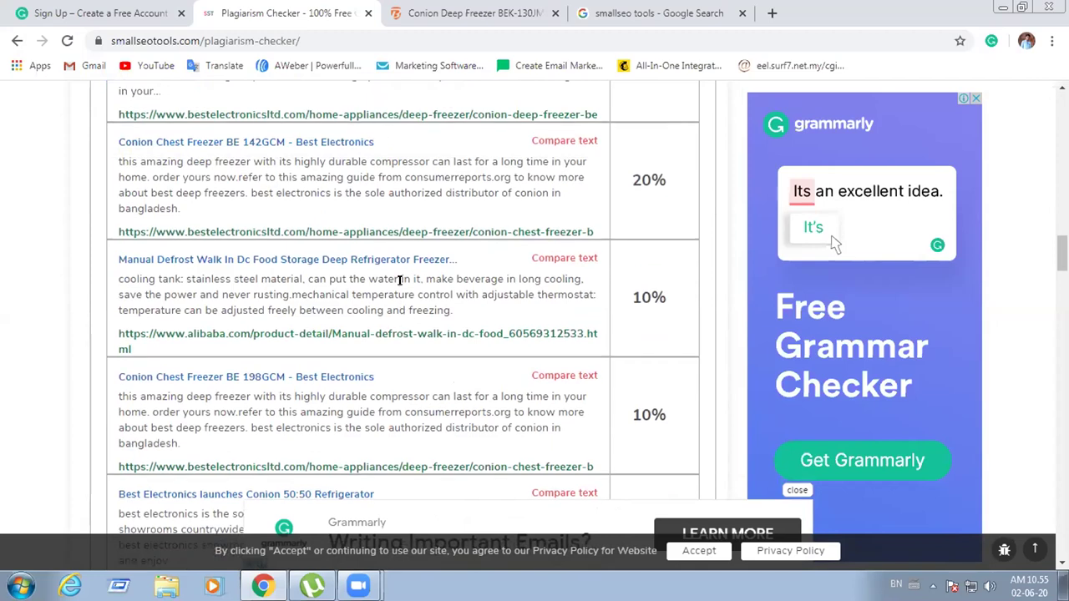
scroll(409, 276, down, 2)
scroll(420, 286, down, 1)
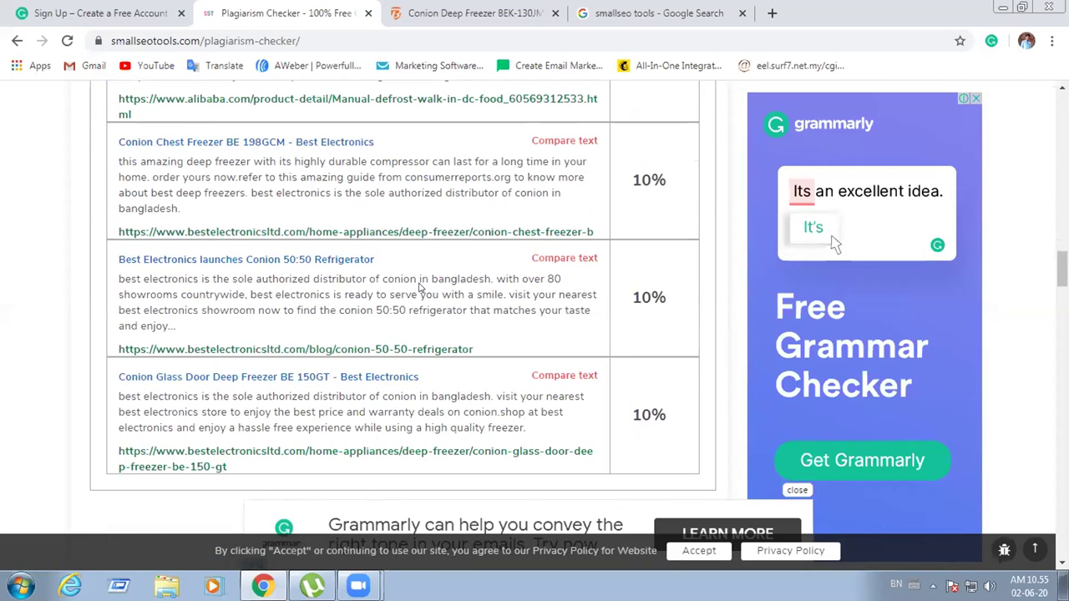
scroll(420, 285, up, 1)
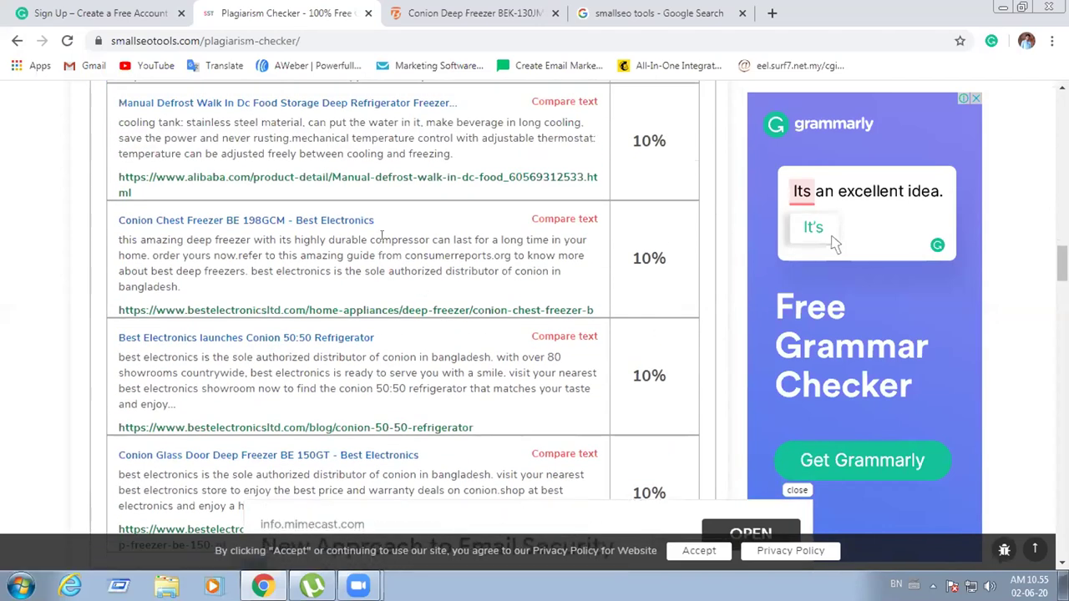
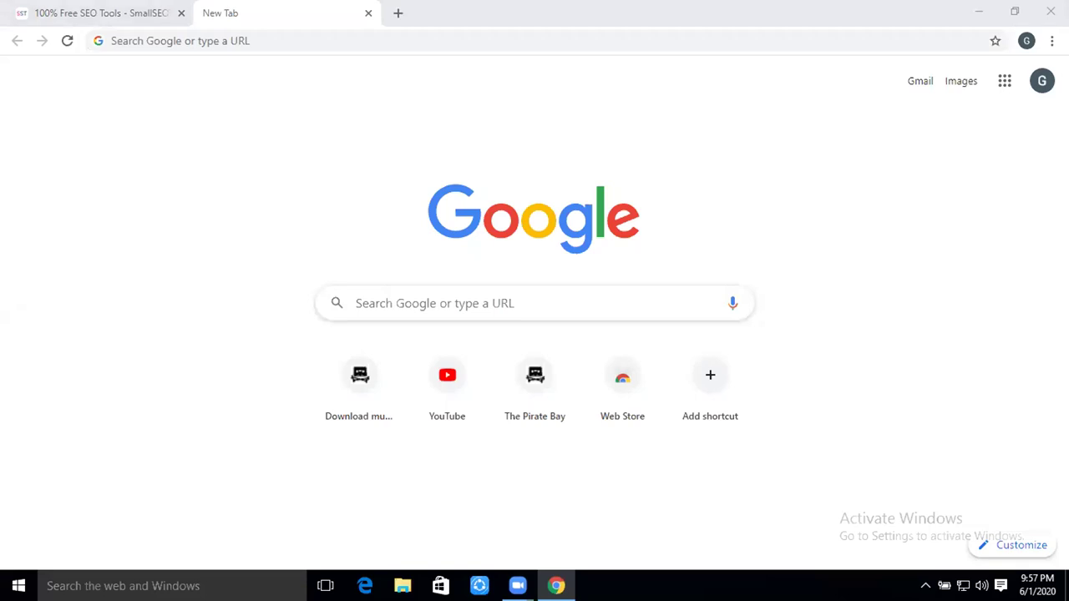
Open the chaldal.com website in the empty browser tab
click(119, 42)
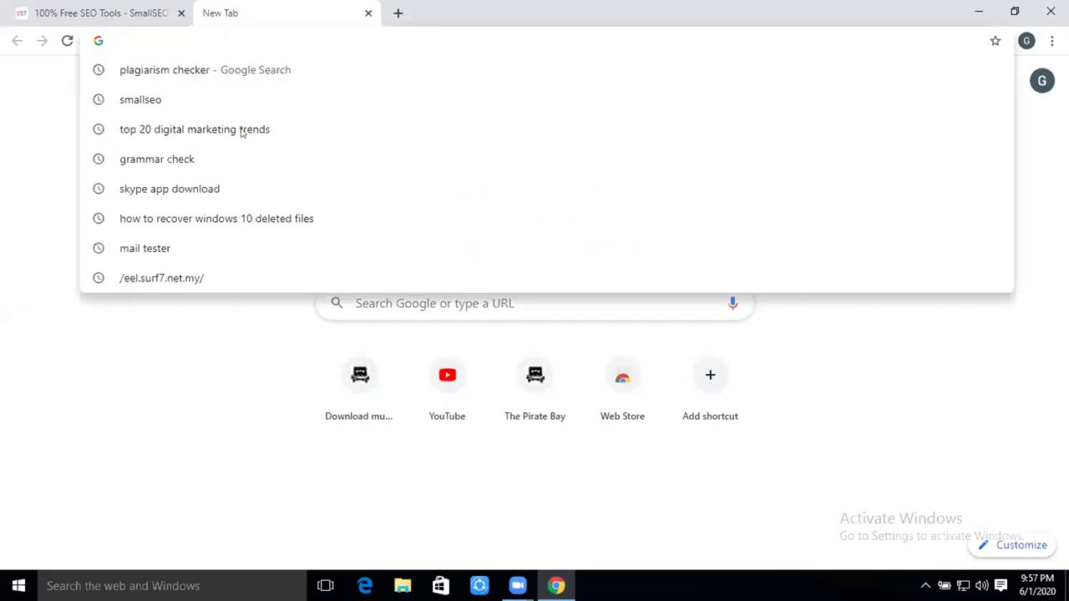
text(ch)
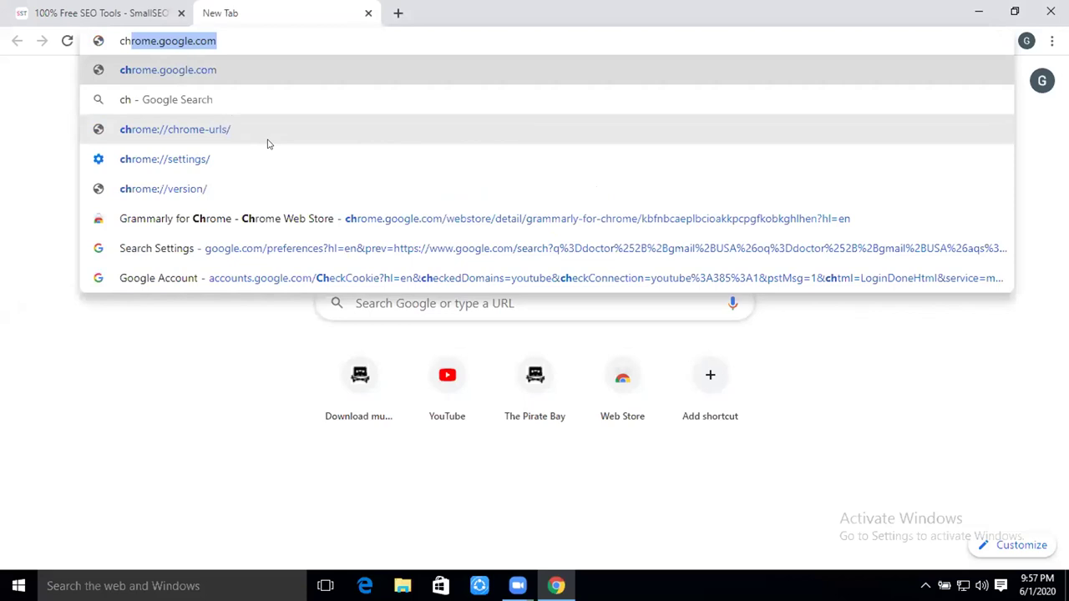
text(aldal)
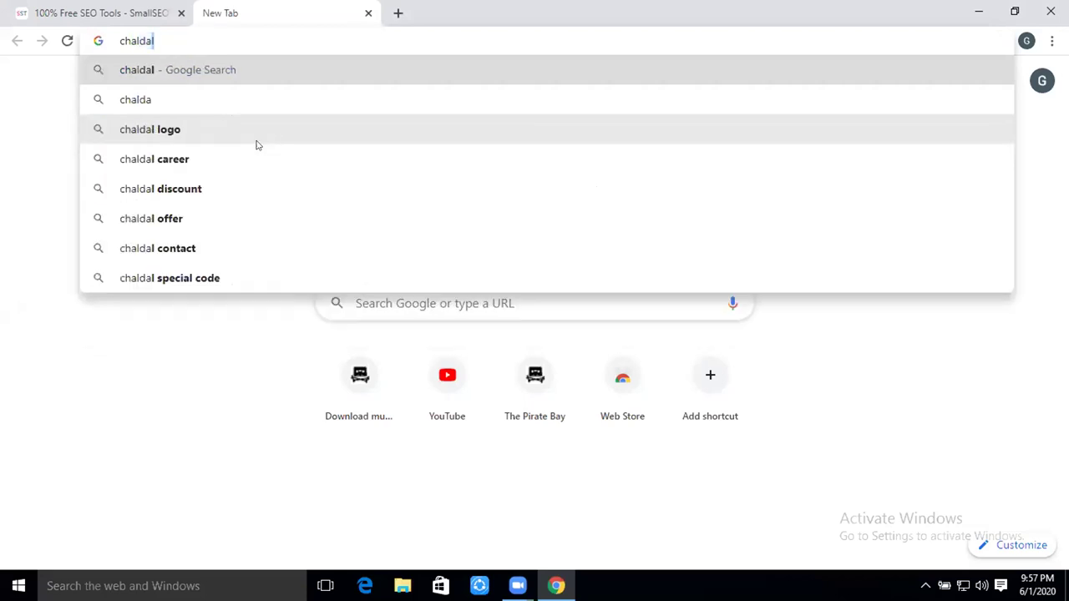
text(.com)
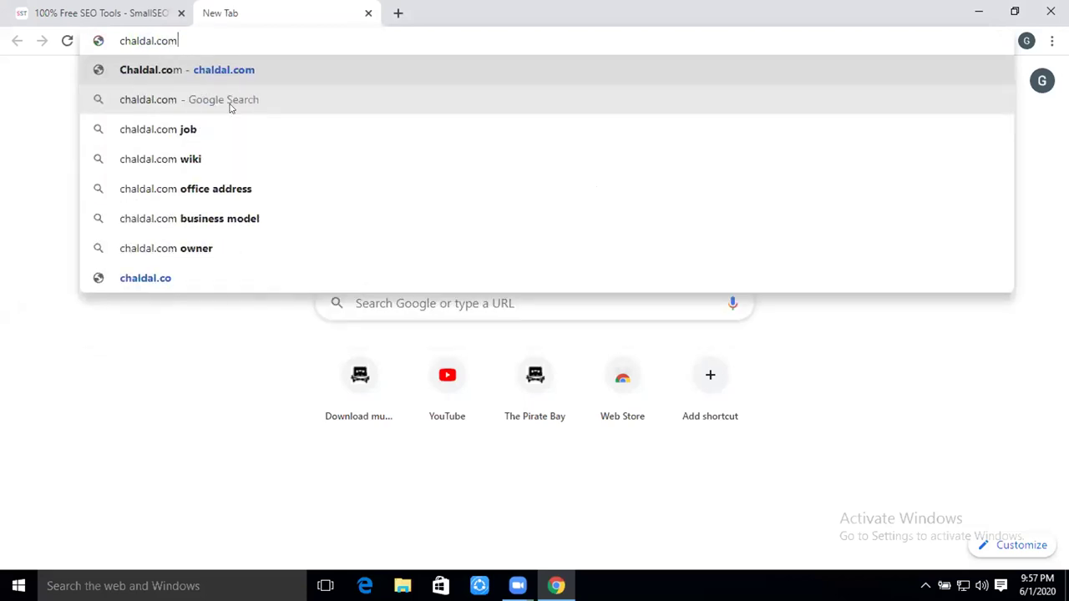
key(Return)
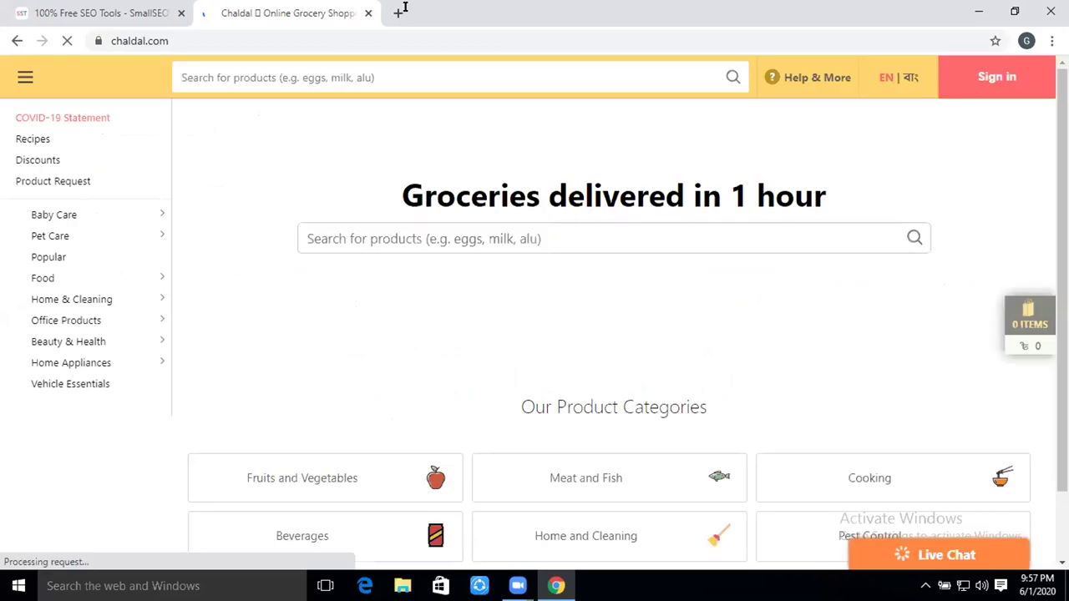
Search Google for "blog post examples" in a new tab and open BlogsBunny through the Blog Posting Sites ad
click(404, 8)
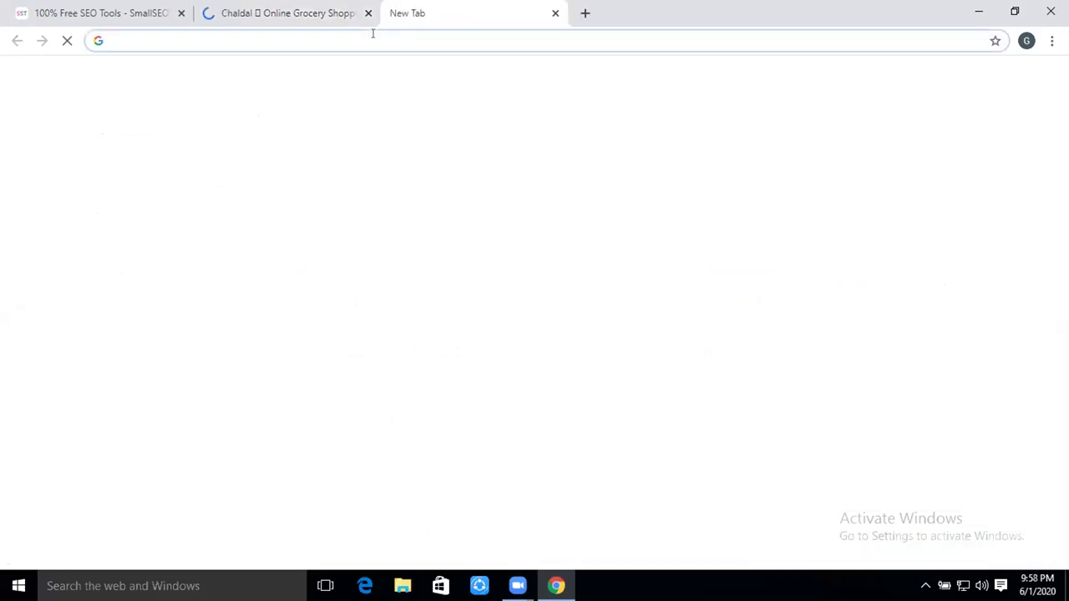
text(blog)
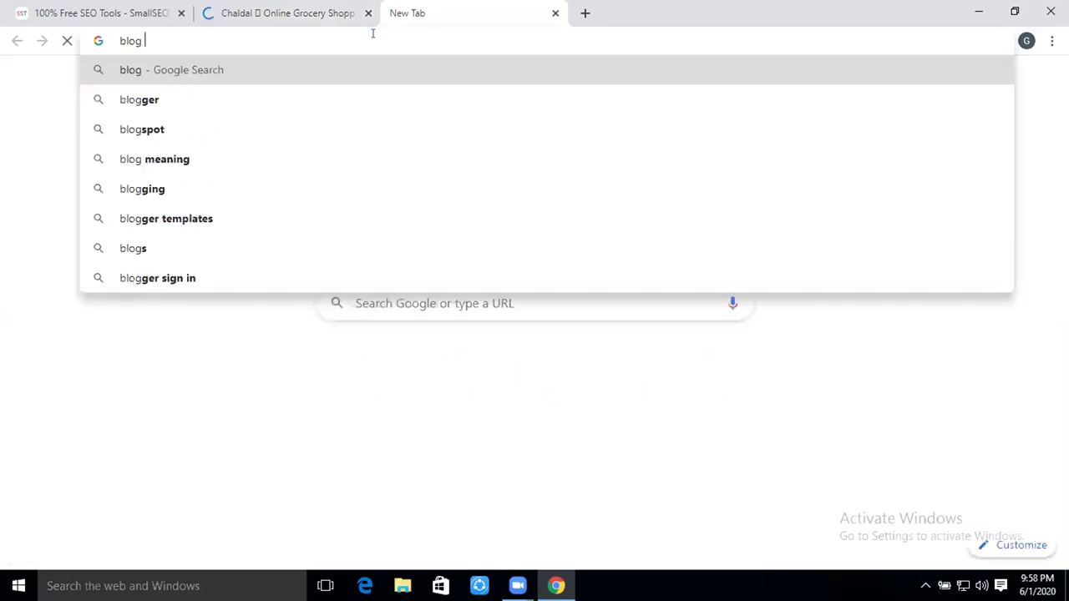
text( post)
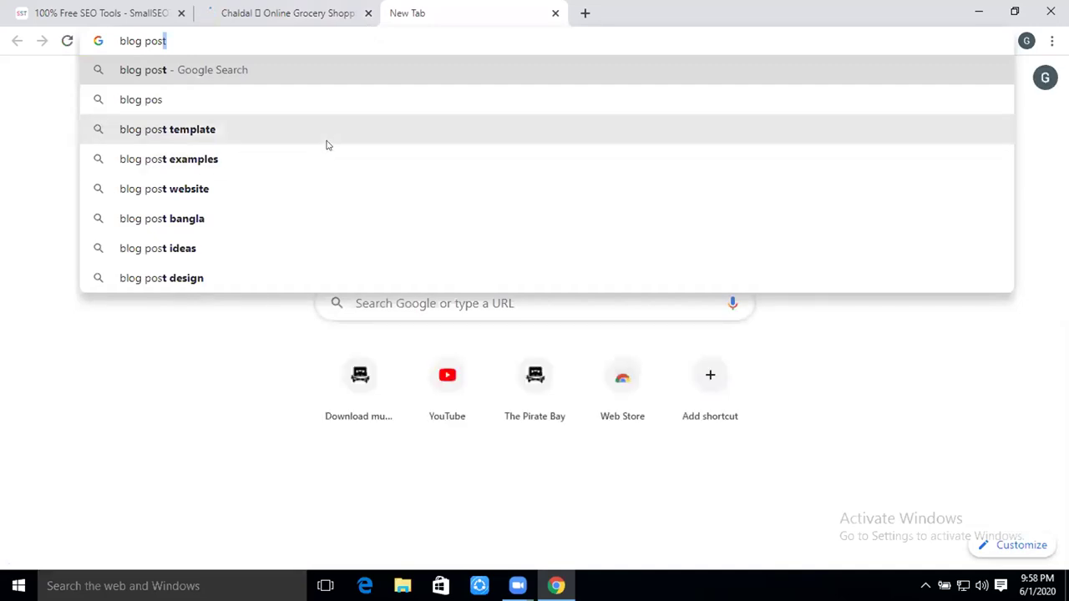
click(337, 162)
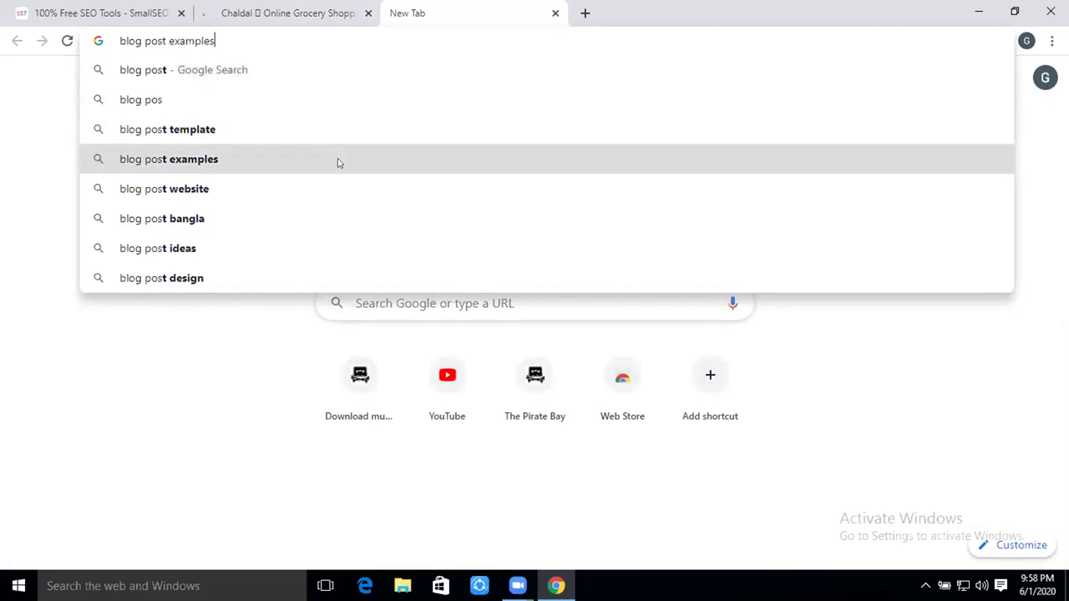
key(Return)
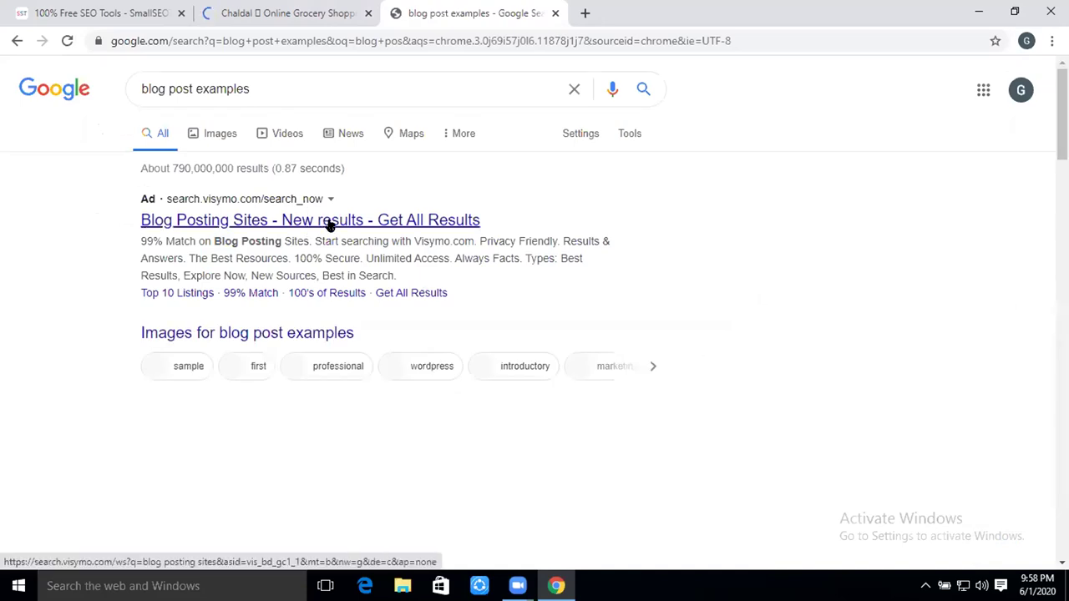
click(332, 222)
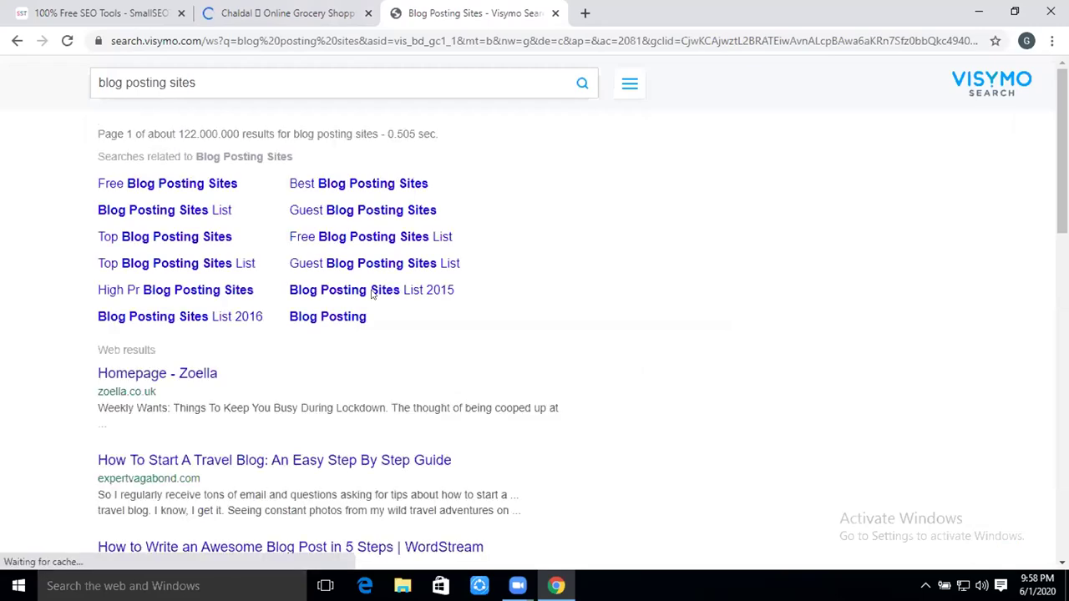
click(304, 182)
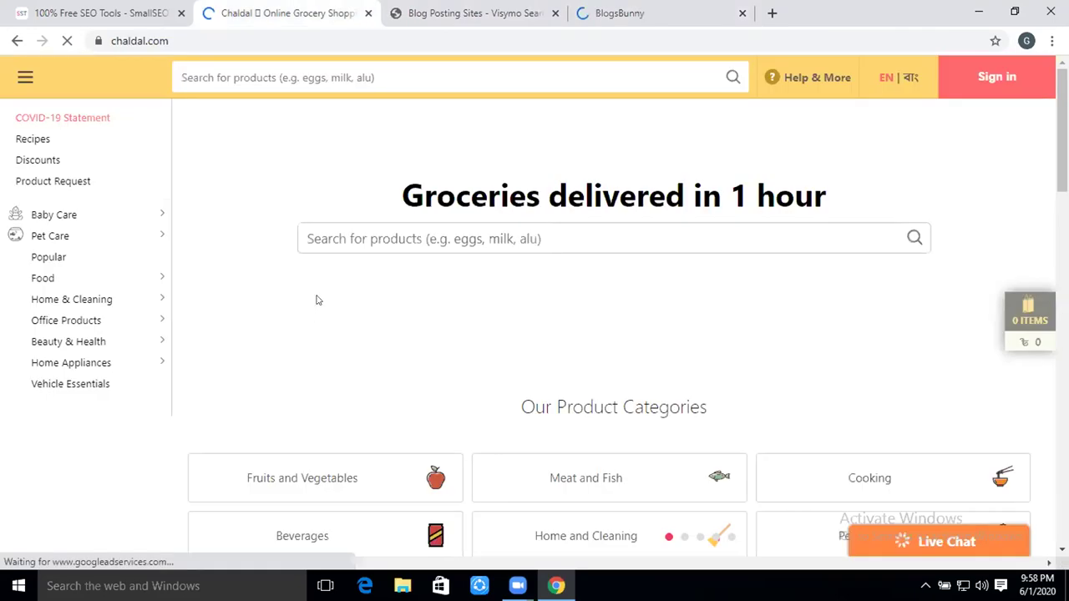
Look over the product categories, special offers and customer reviews on the Chaldal home page
scroll(318, 299, down, 5)
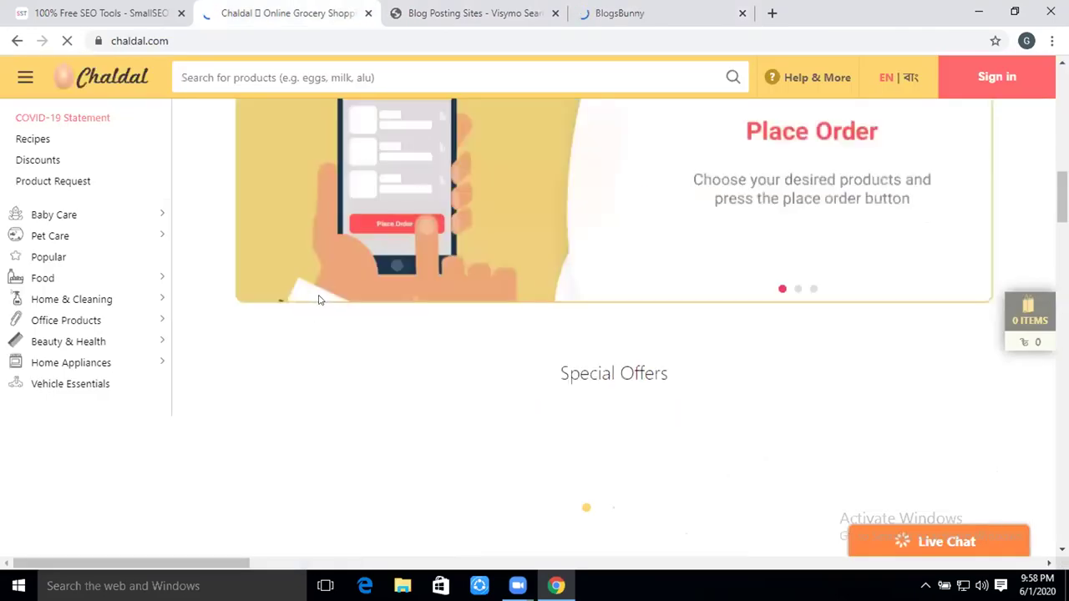
scroll(317, 299, down, 10)
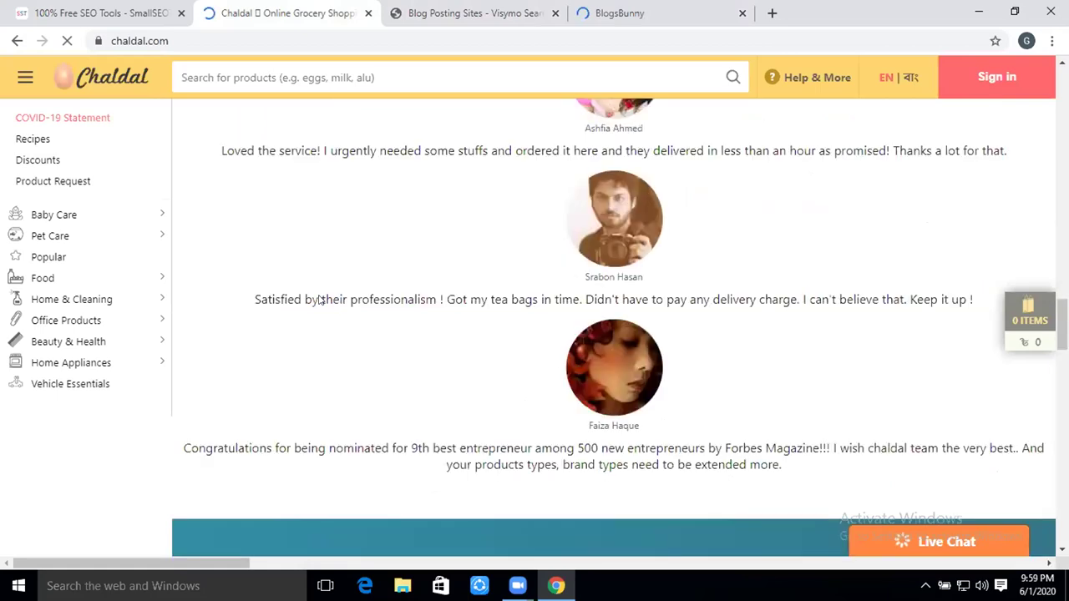
scroll(320, 299, up, 8)
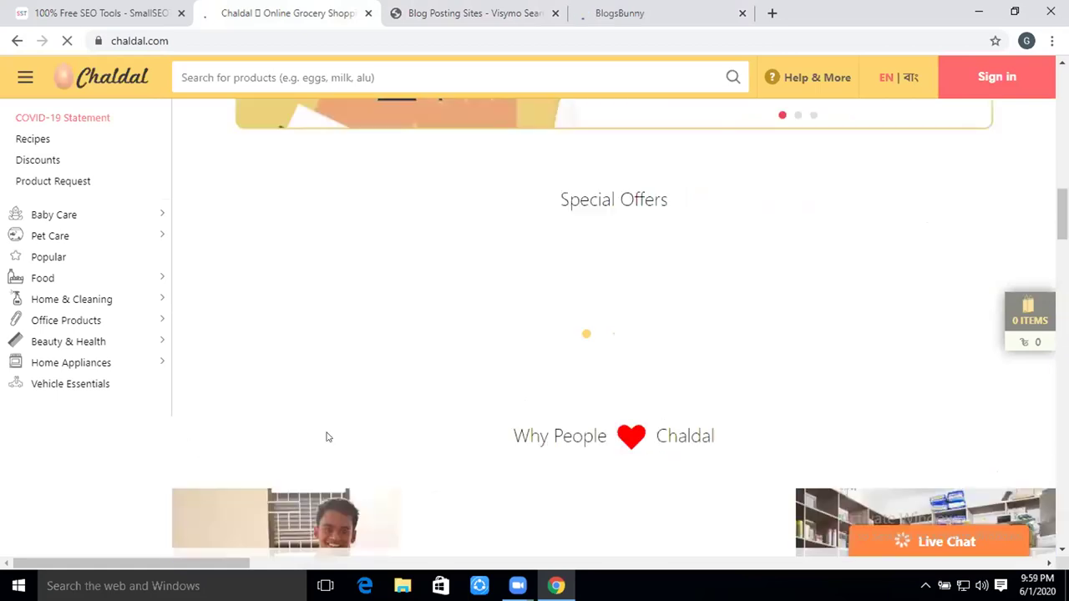
scroll(326, 435, up, 5)
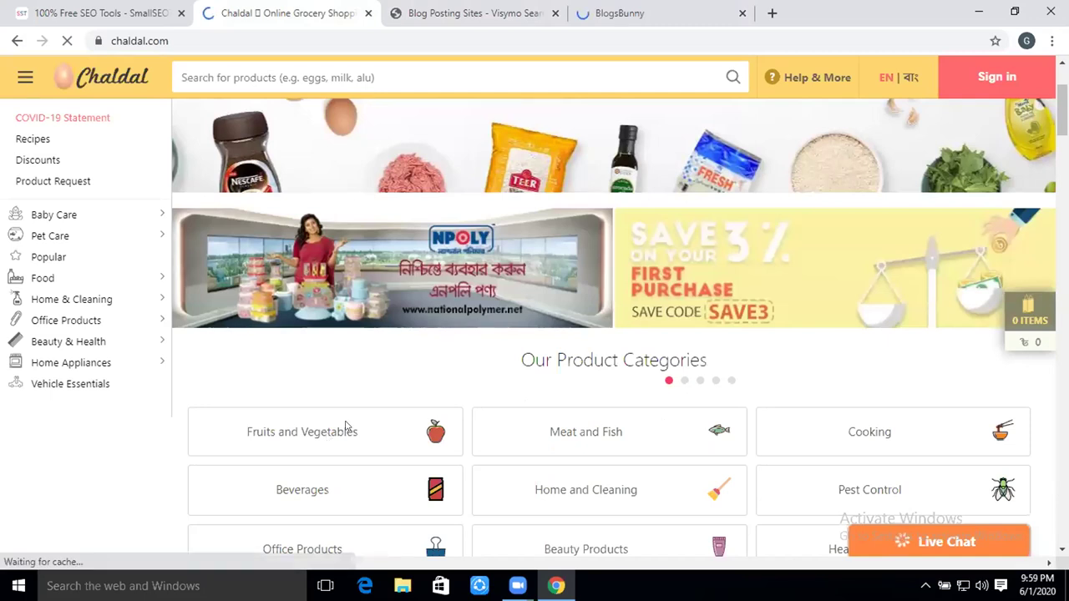
Return to the BlogsBunny site and open its World News category
click(622, 12)
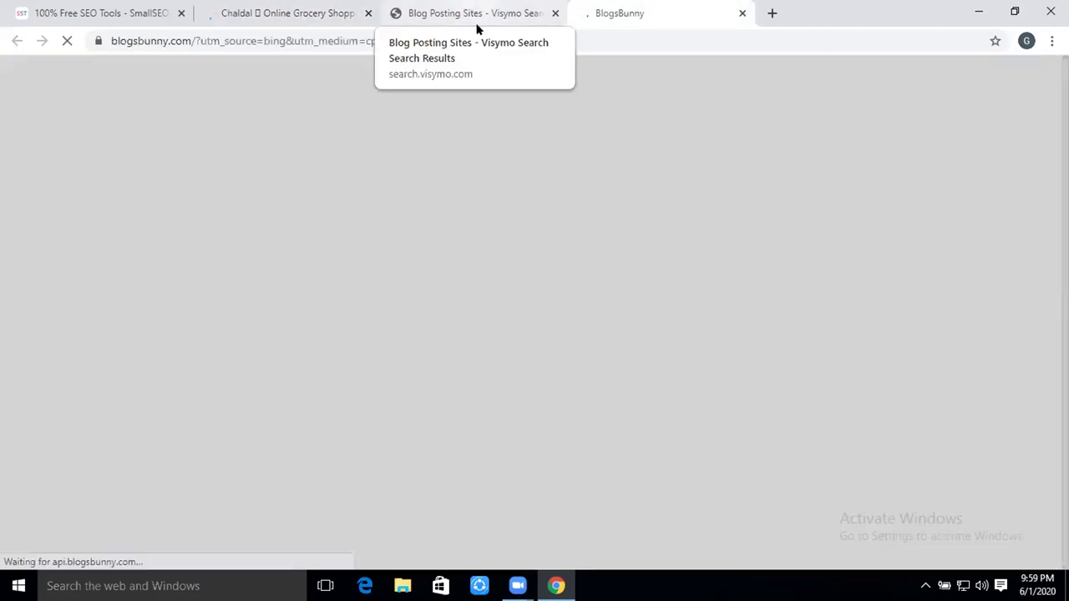
click(478, 30)
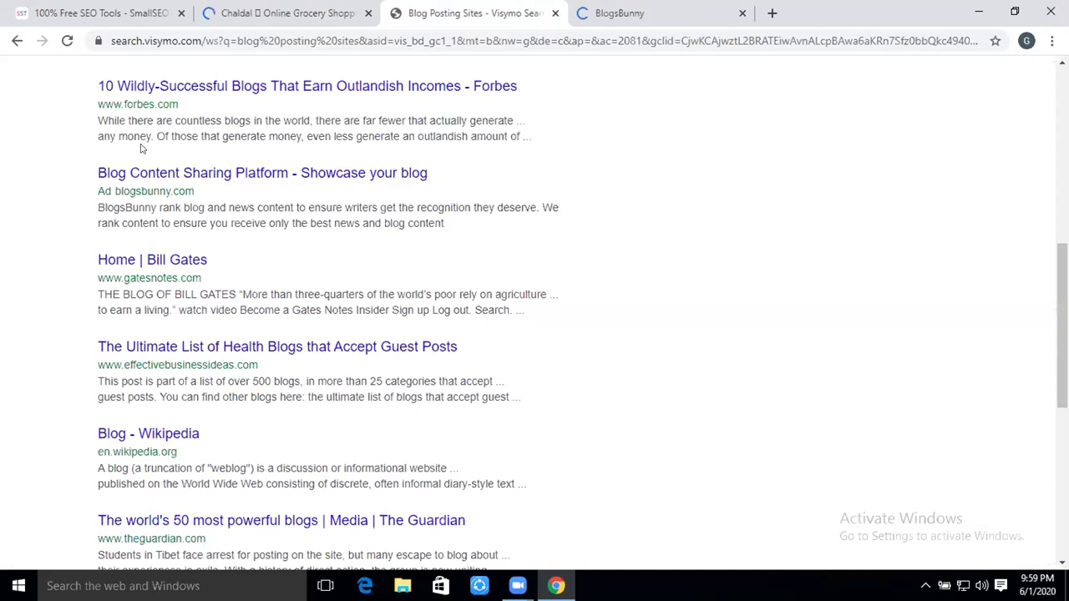
click(620, 15)
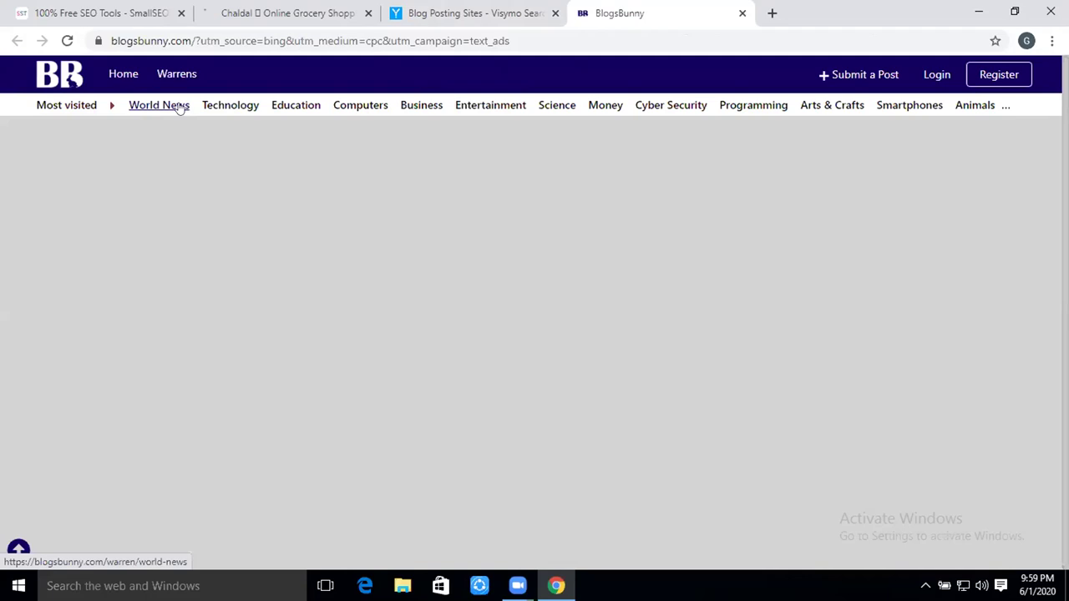
click(172, 103)
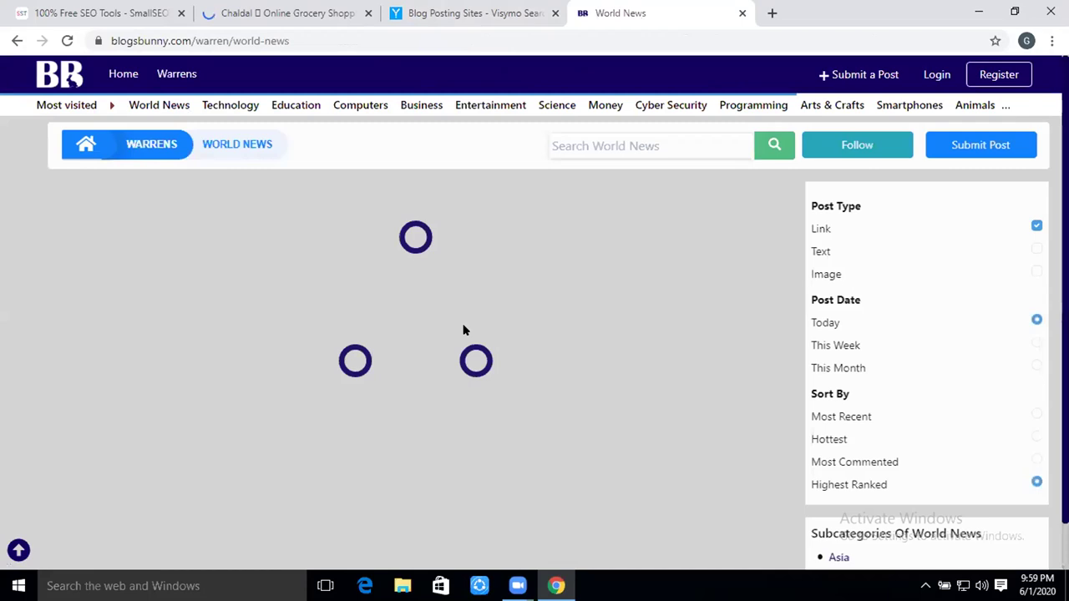
scroll(464, 327, down, 1)
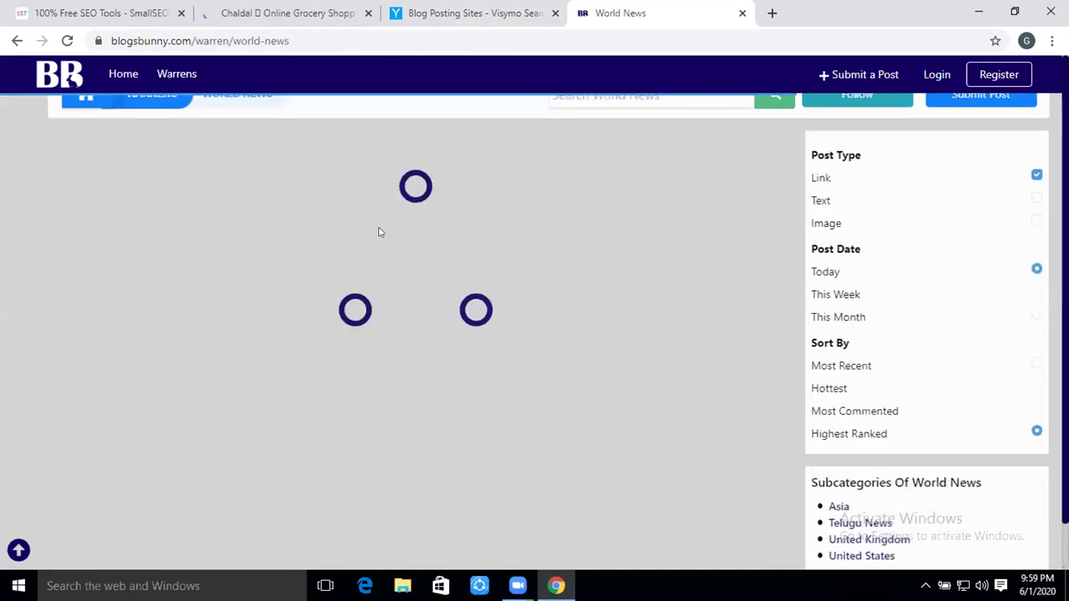
scroll(297, 102, up, 1)
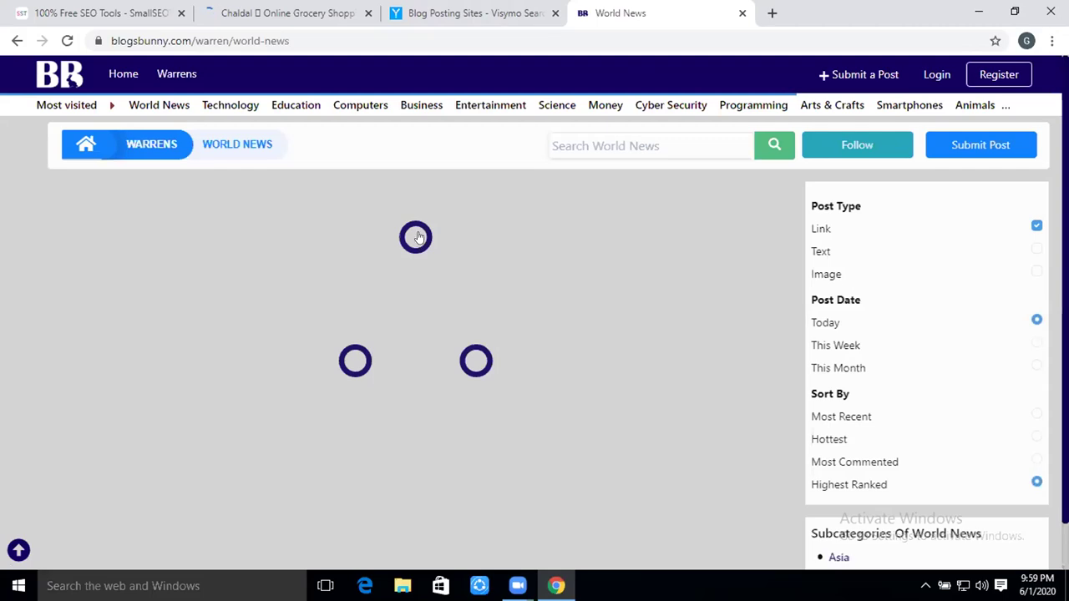
scroll(355, 123, down, 1)
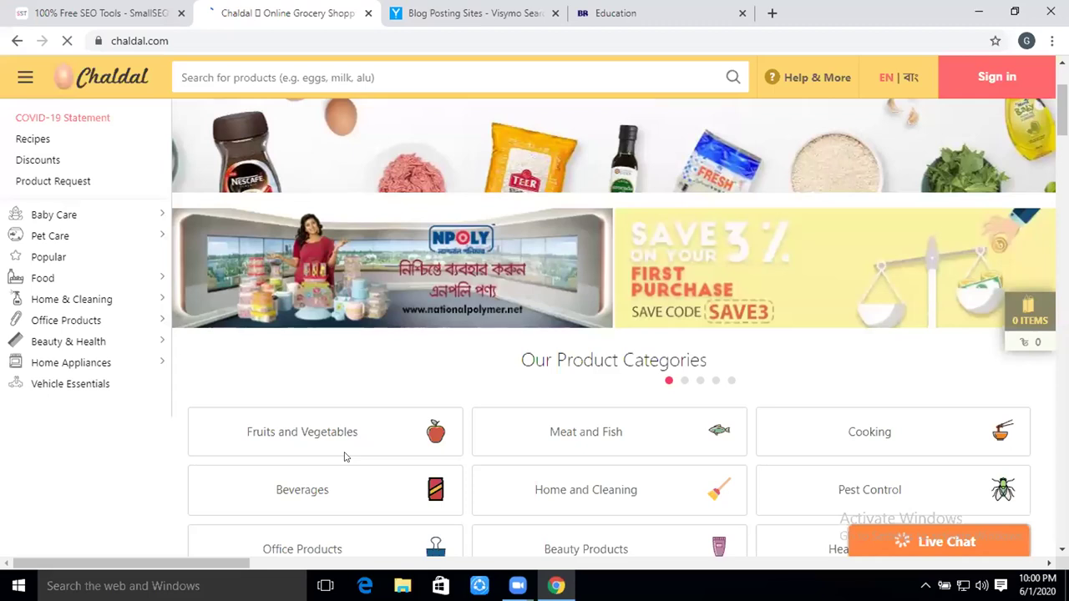
Open the daraz.com.bd website in a new browser tab
key(ctrl+t)
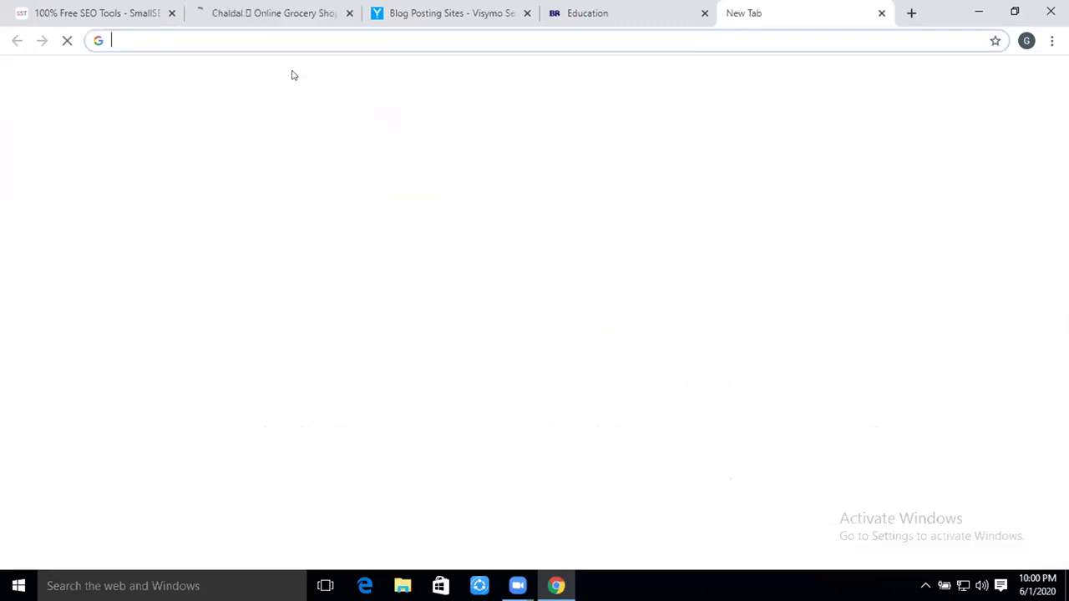
text(daraz)
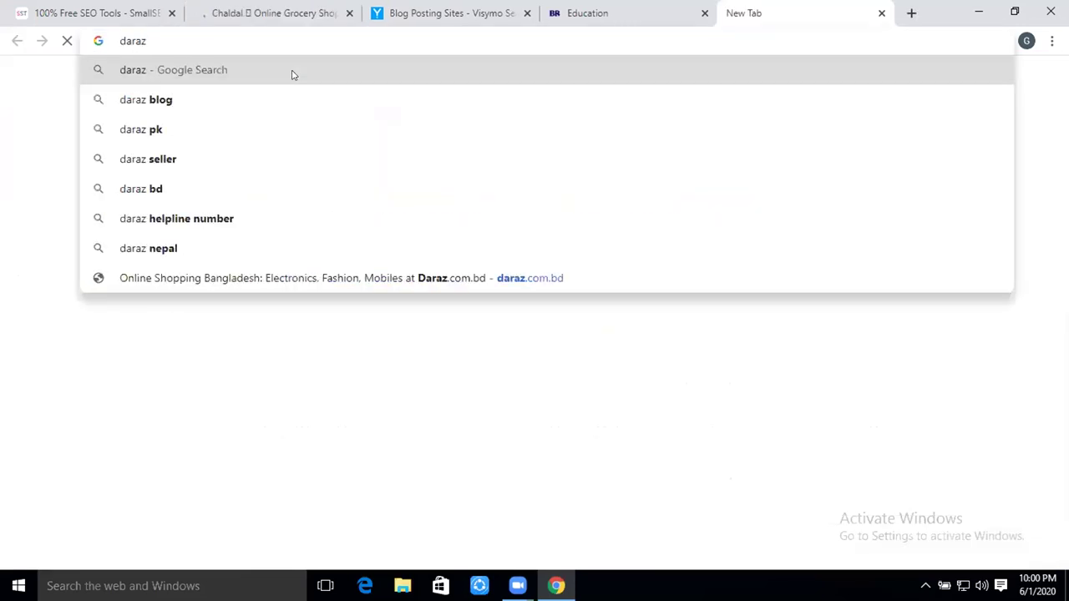
text(.c)
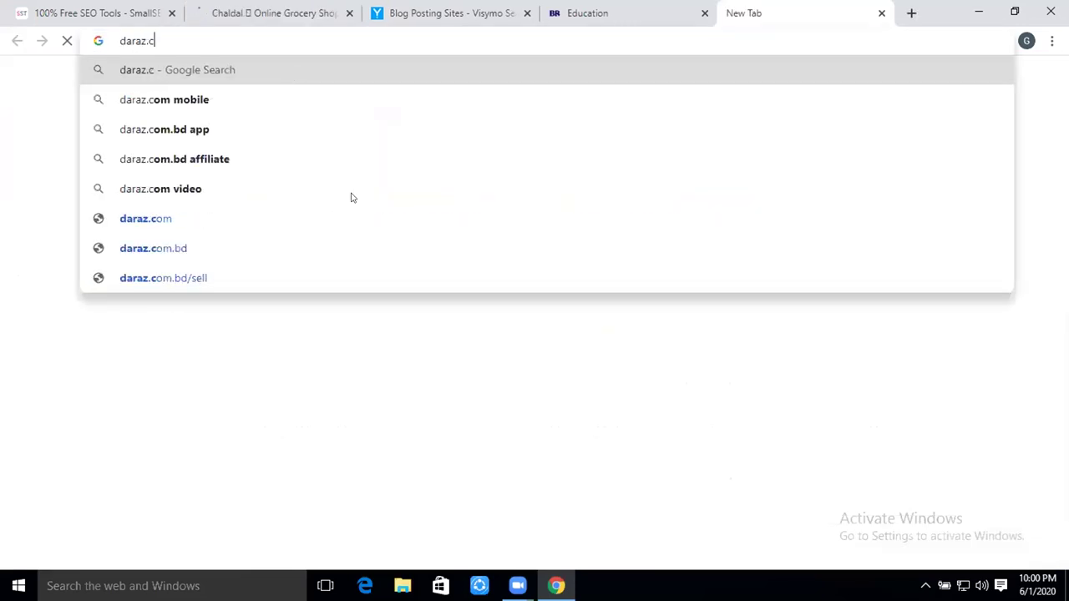
text(om)
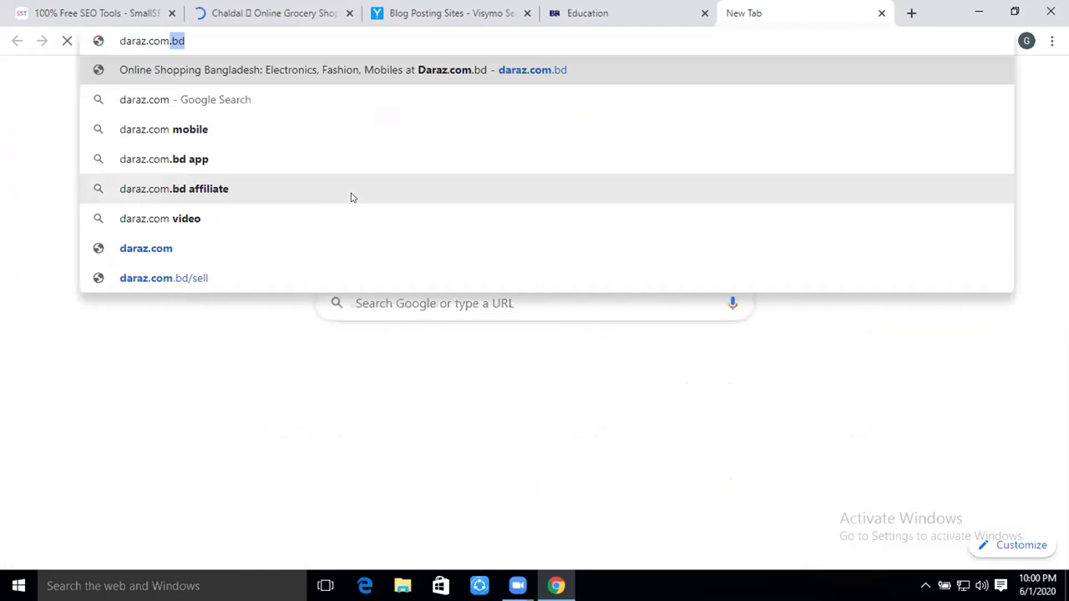
key(Return)
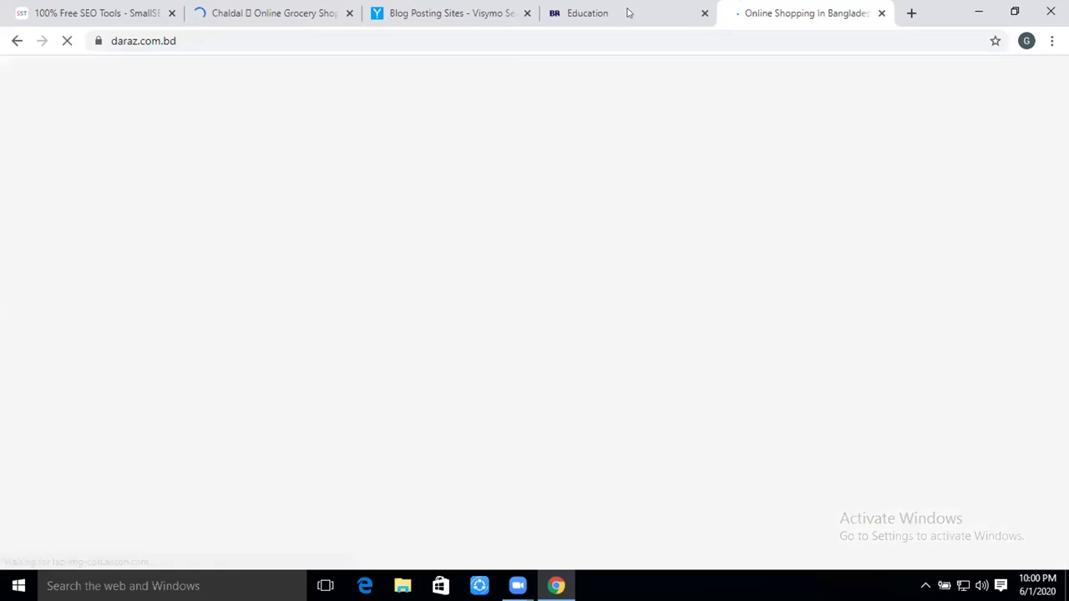
Open the Blog Content Sharing Platform result from the Visymo search results in a new tab and return to the Daraz page
click(629, 13)
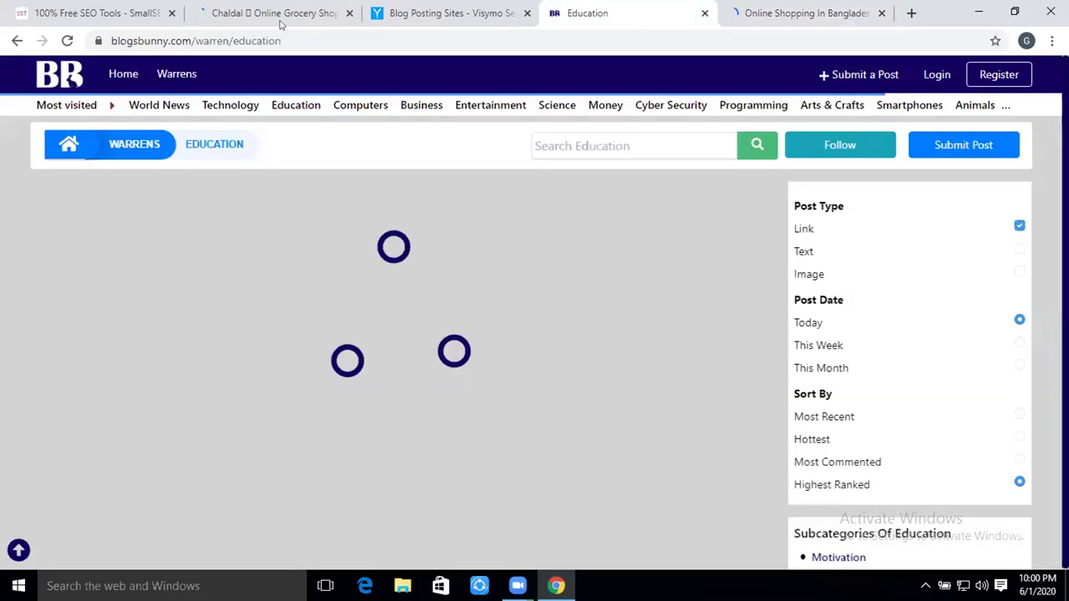
key(ctrl+shift+Tab)
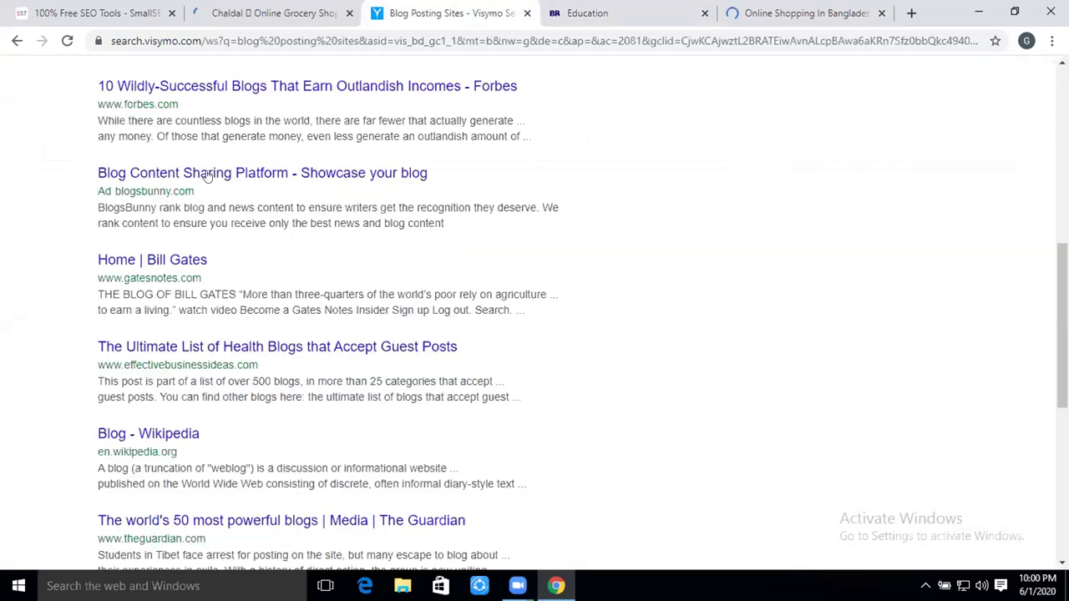
drag(179, 104, 157, 103)
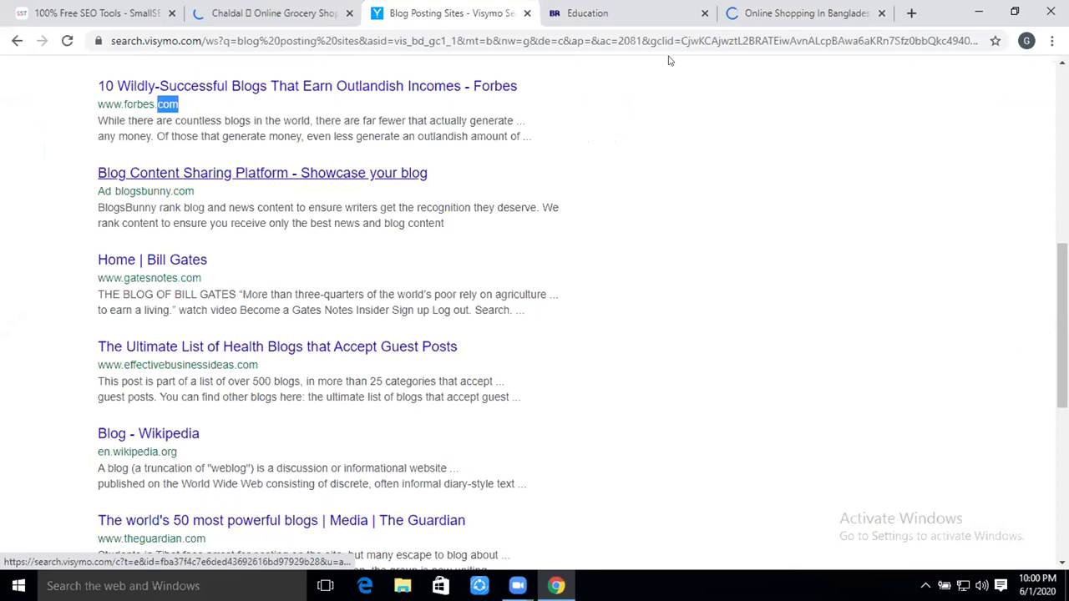
click(806, 14)
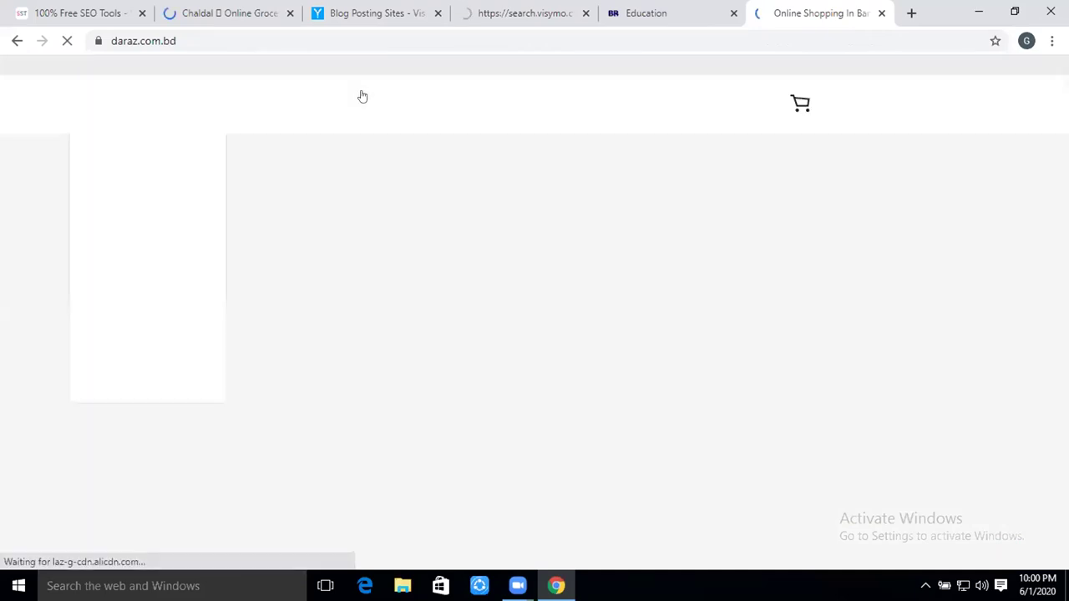
Open the "Returning To School - Help For Students After Lockdown" post from the BlogsBunny Education category
click(632, 12)
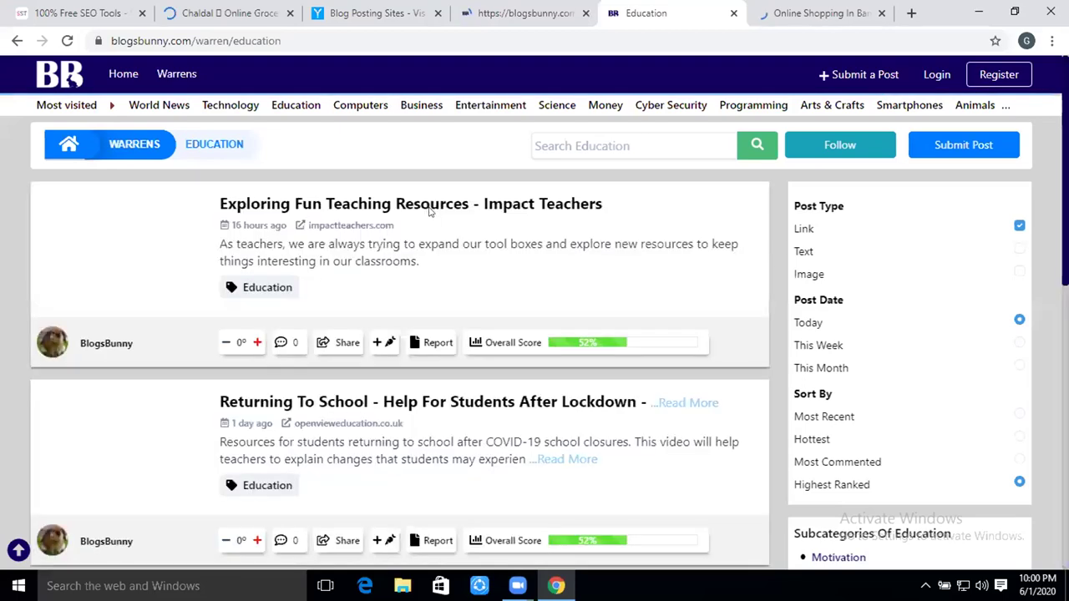
scroll(363, 219, down, 2)
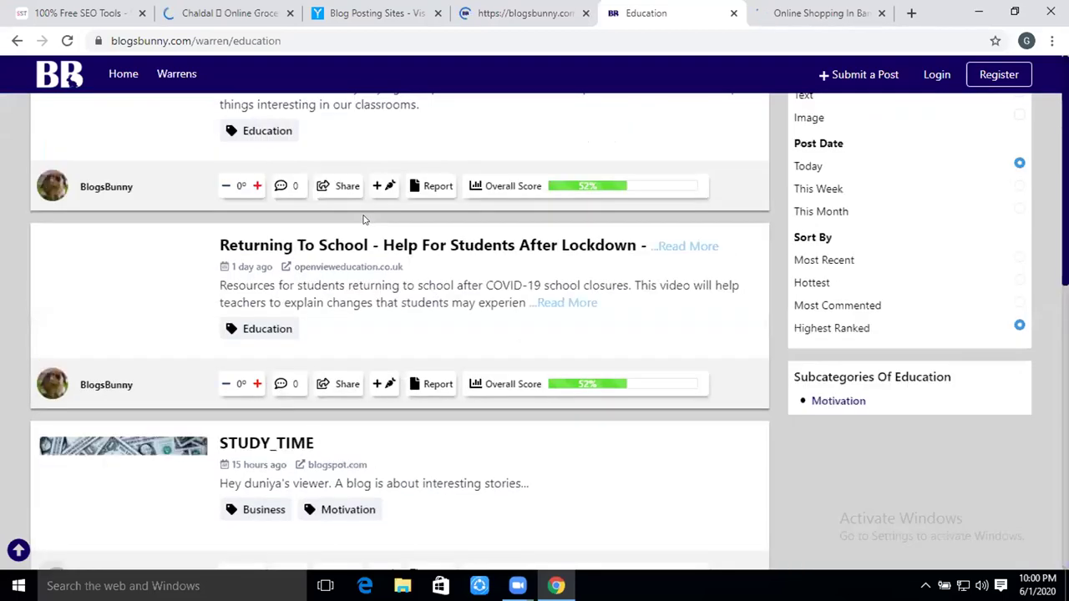
click(394, 426)
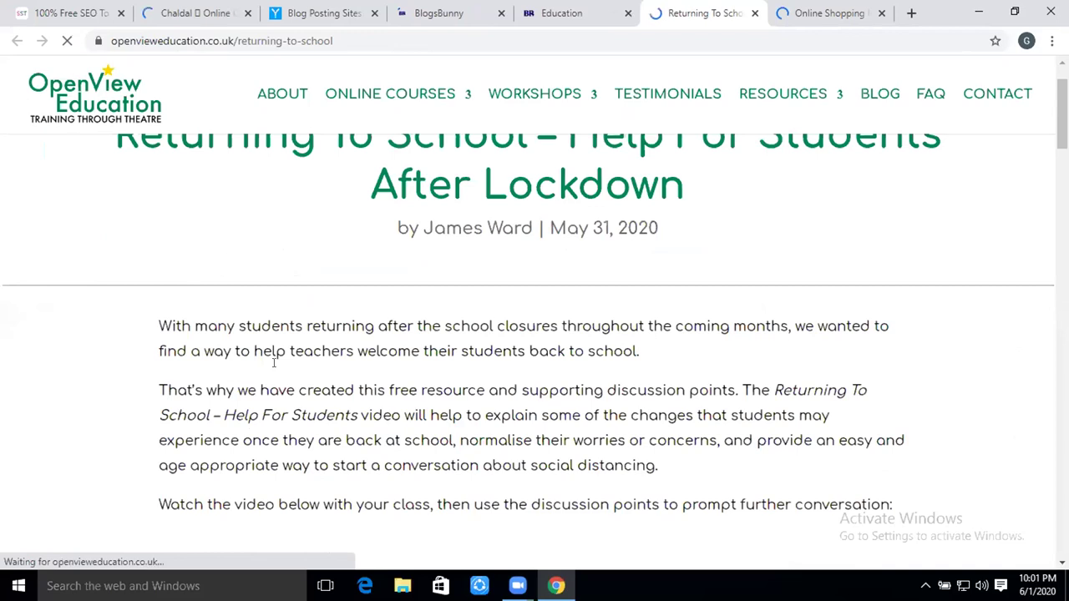
Select and copy the article text from its opening paragraph through the closing "wish you all the best" line
scroll(210, 288, down, 1)
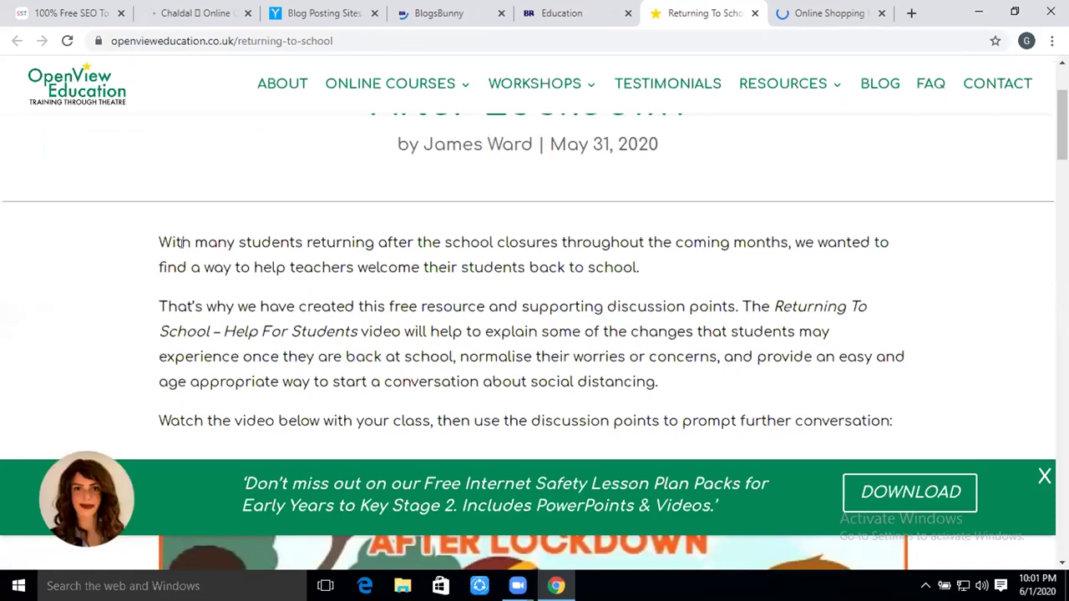
triple_click(609, 373)
scroll(608, 372, down, 1)
scroll(626, 337, down, 2)
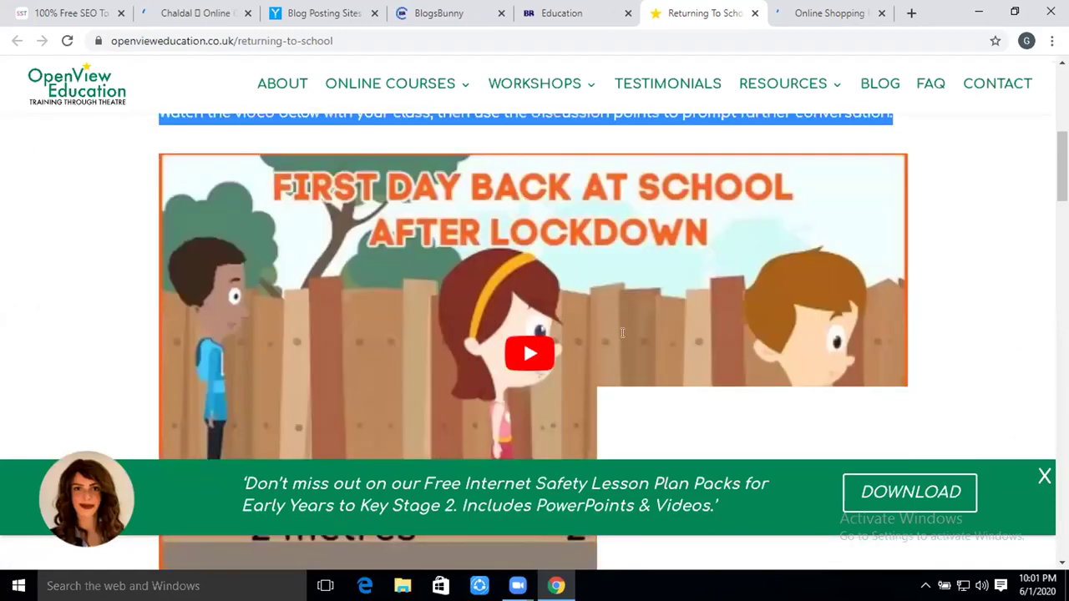
scroll(625, 335, down, 6)
drag(622, 333, 605, 158)
scroll(626, 334, down, 5)
scroll(610, 201, down, 10)
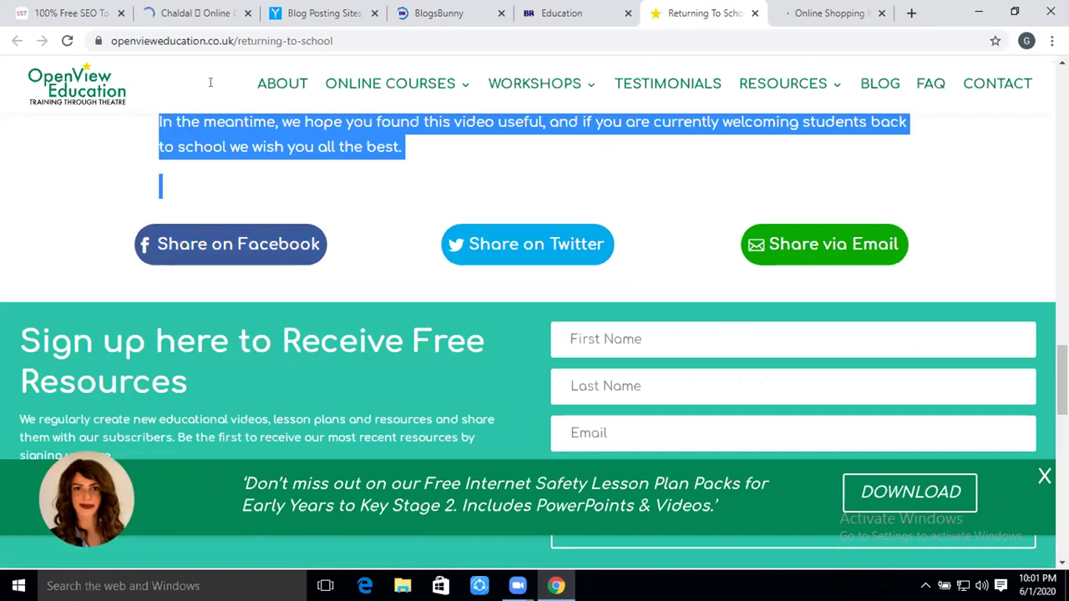
Return to the SmallSEOTools site, dismiss the Grammarly pop-up and open the Plagiarism Checker tool
key(ctrl+1)
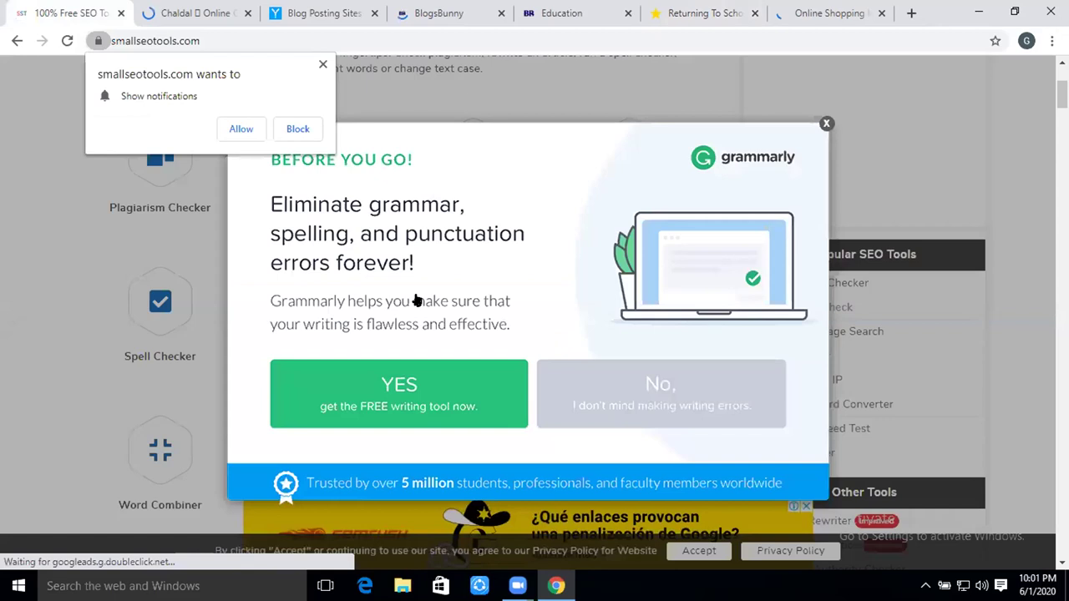
click(163, 381)
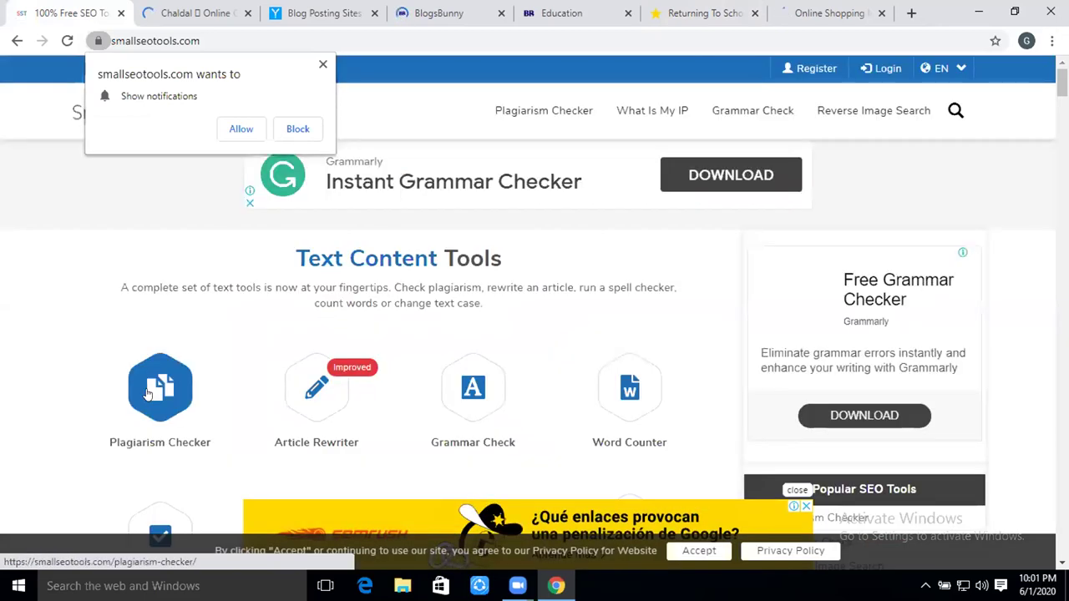
click(147, 393)
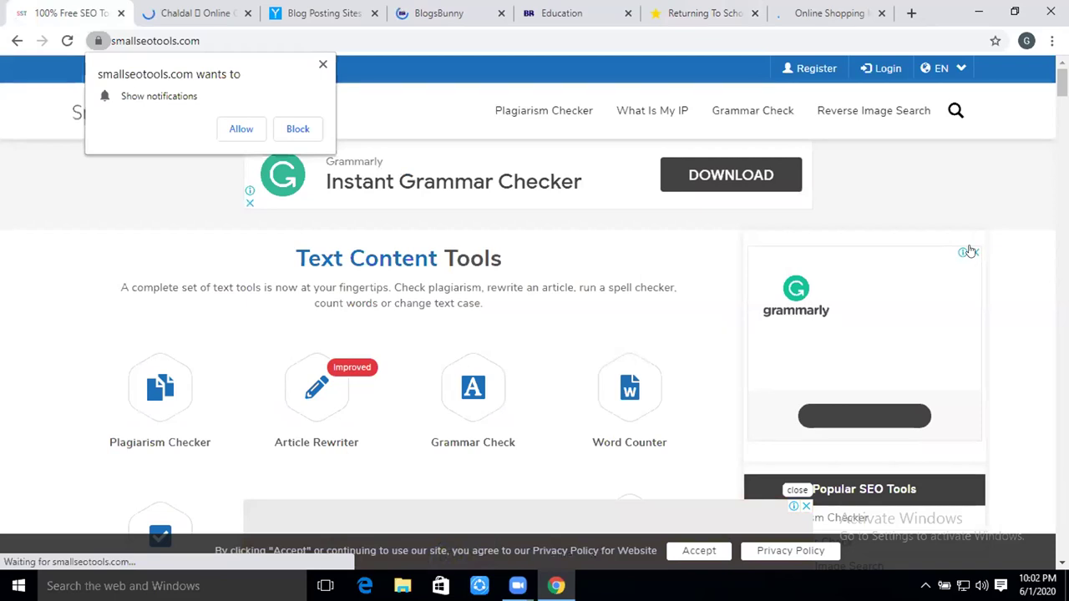
click(144, 393)
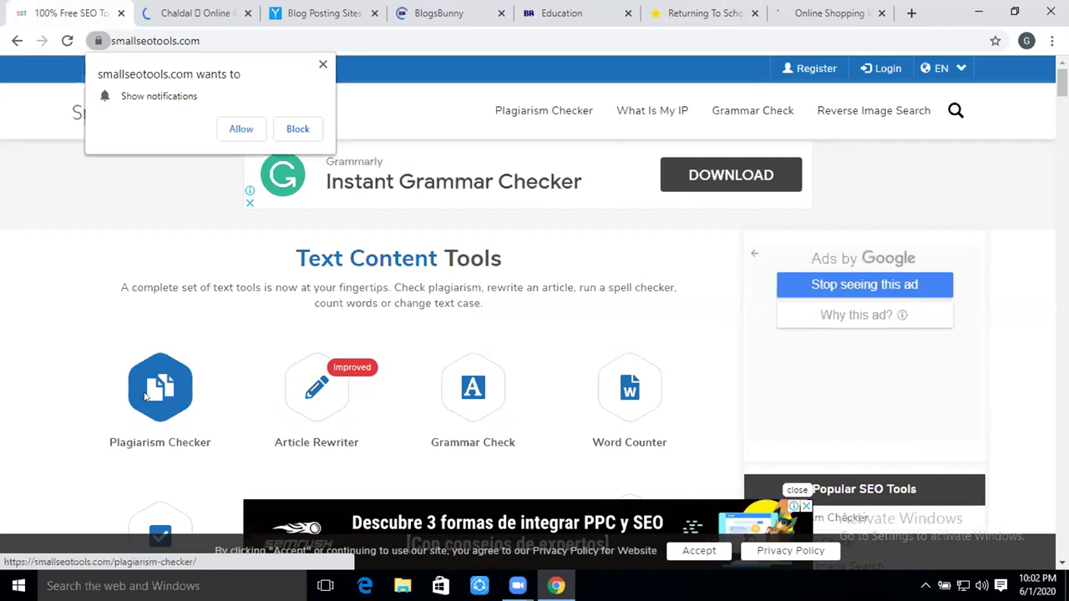
click(172, 413)
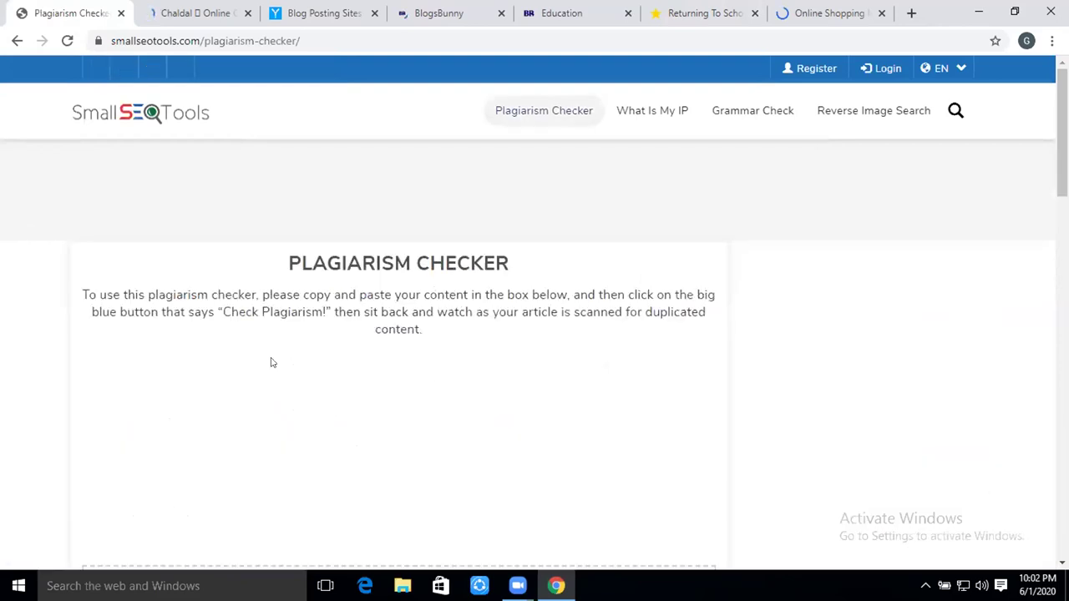
Paste the copied article into the plagiarism checker's text box and look for the control that starts the check
scroll(302, 318, down, 5)
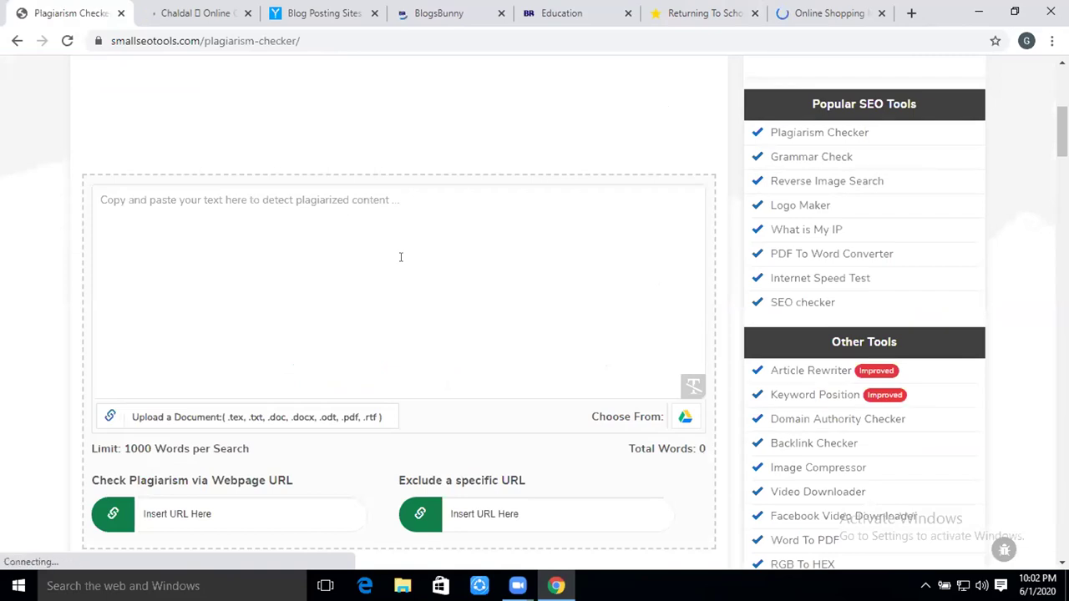
click(371, 259)
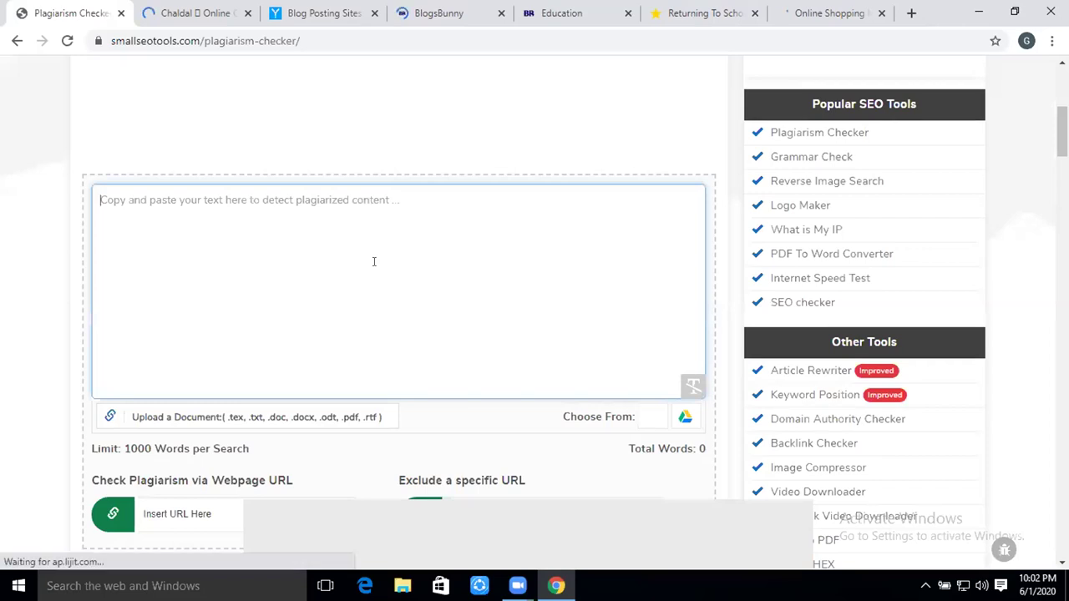
key(ctrl+v)
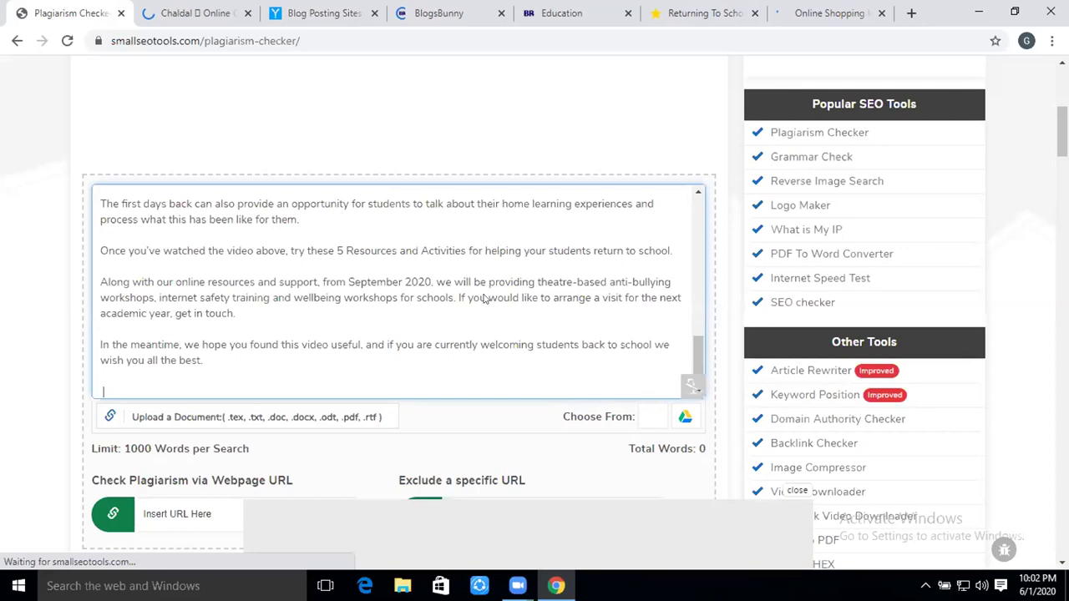
scroll(339, 360, down, 5)
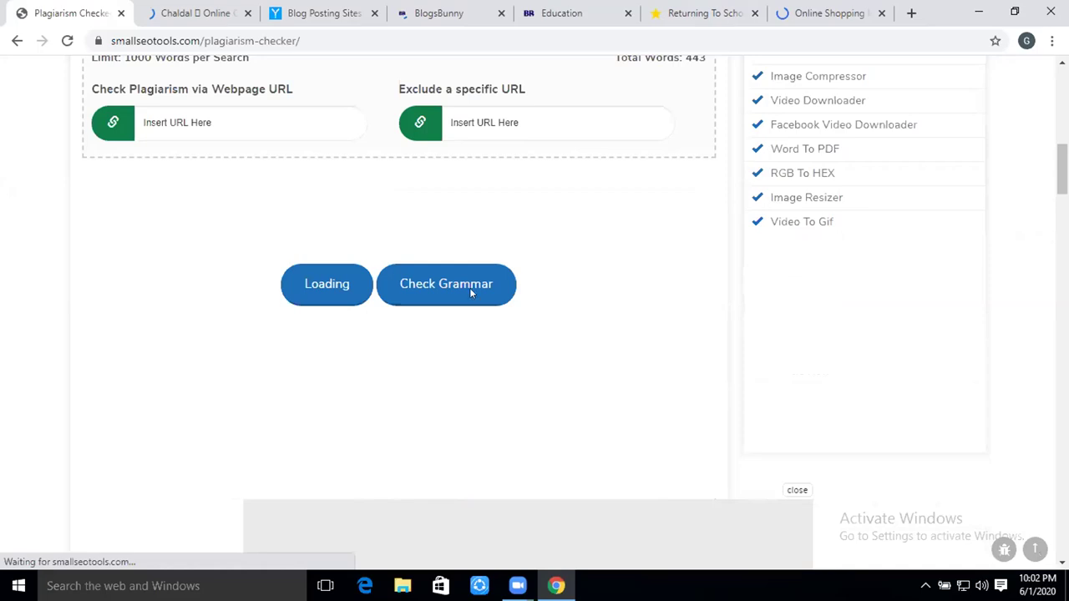
scroll(468, 273, down, 2)
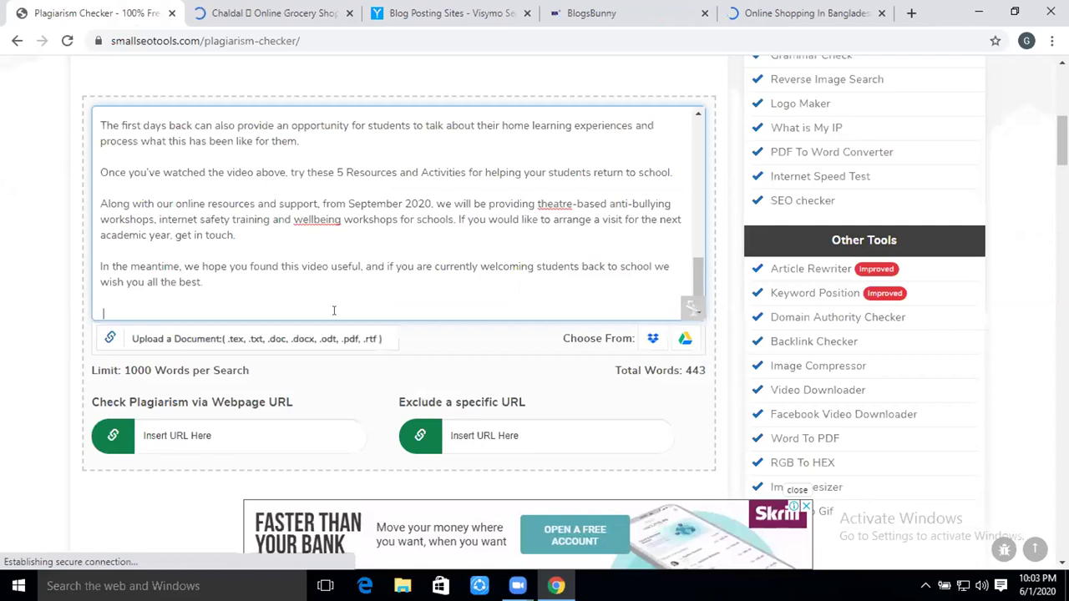
scroll(333, 310, down, 3)
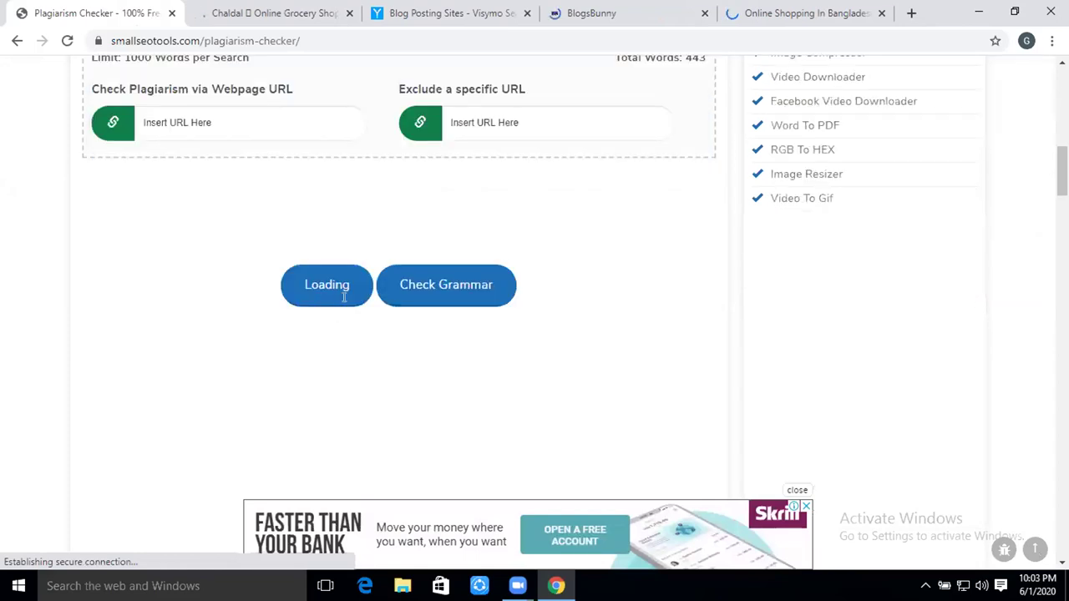
scroll(343, 301, up, 1)
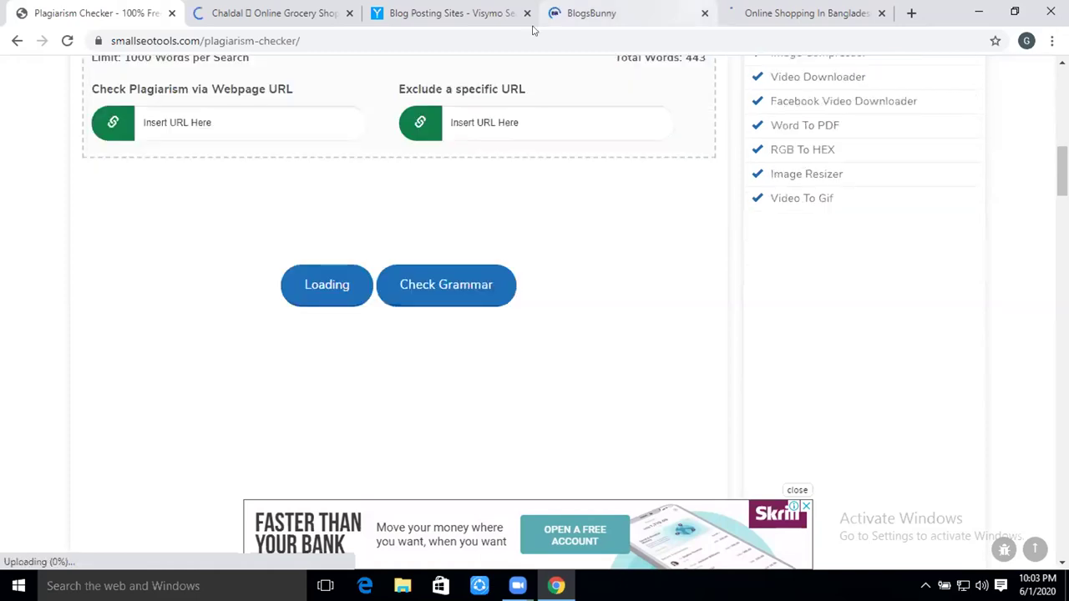
Close the BlogsBunny, Chaldal, Visymo and Daraz tabs, keeping only the plagiarism checker, and return to the pasted article
middle_click(606, 13)
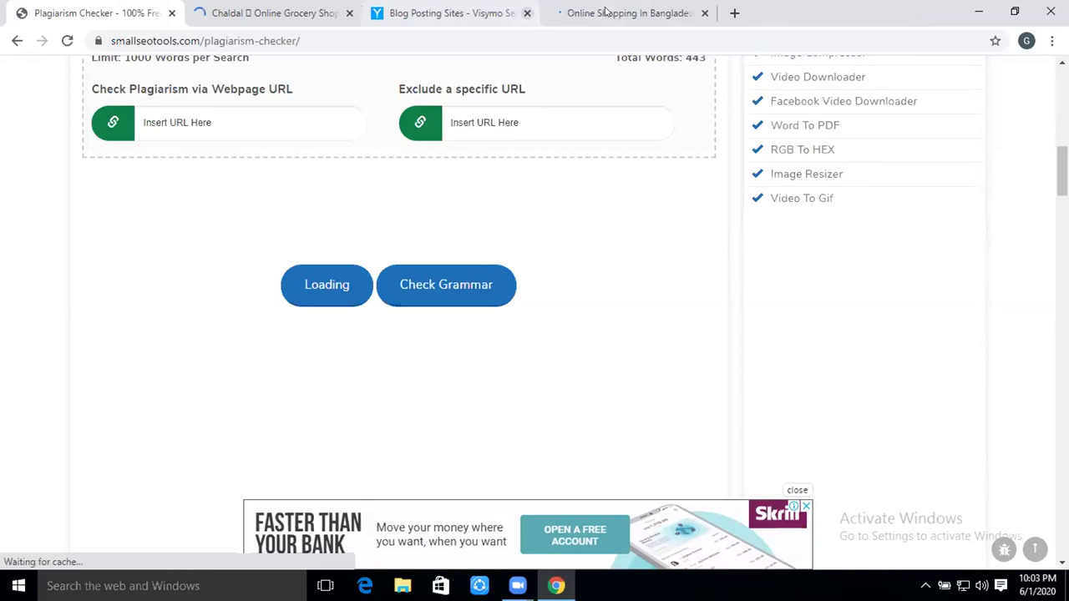
middle_click(357, 12)
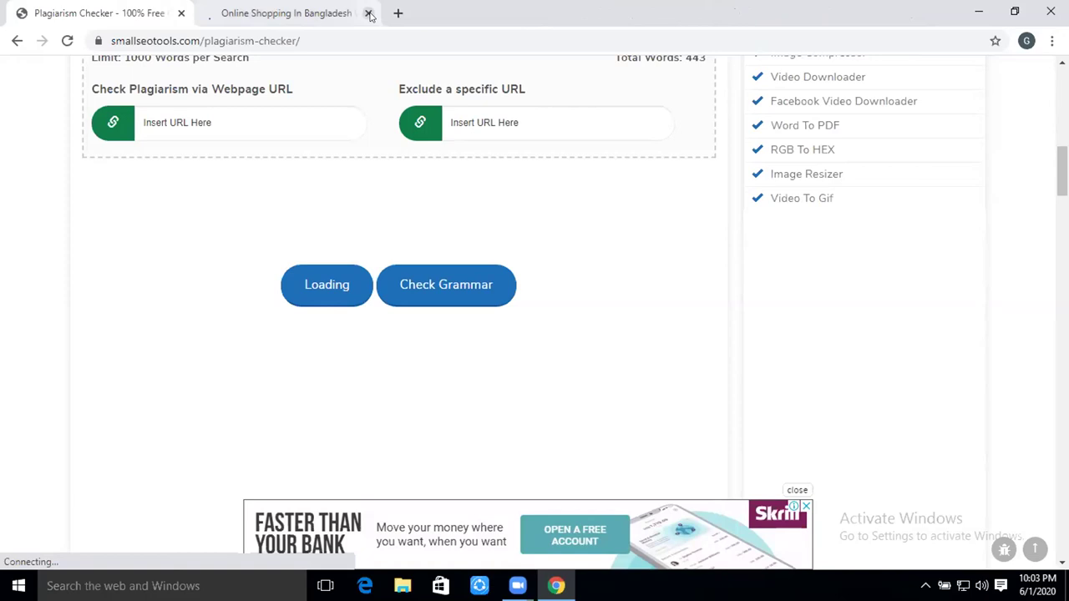
click(369, 13)
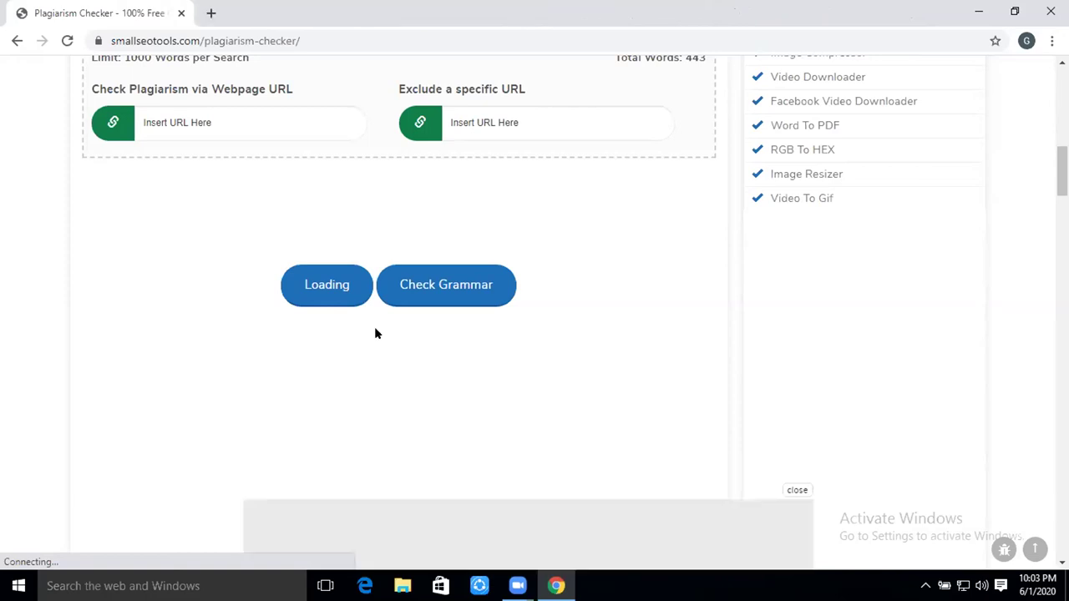
scroll(375, 333, up, 3)
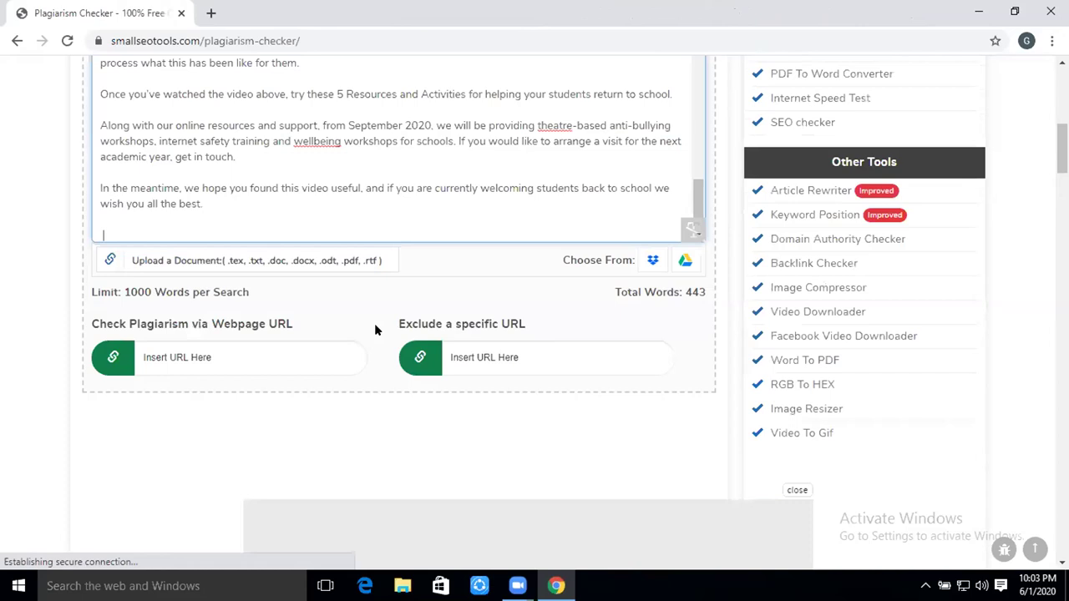
scroll(375, 330, up, 1)
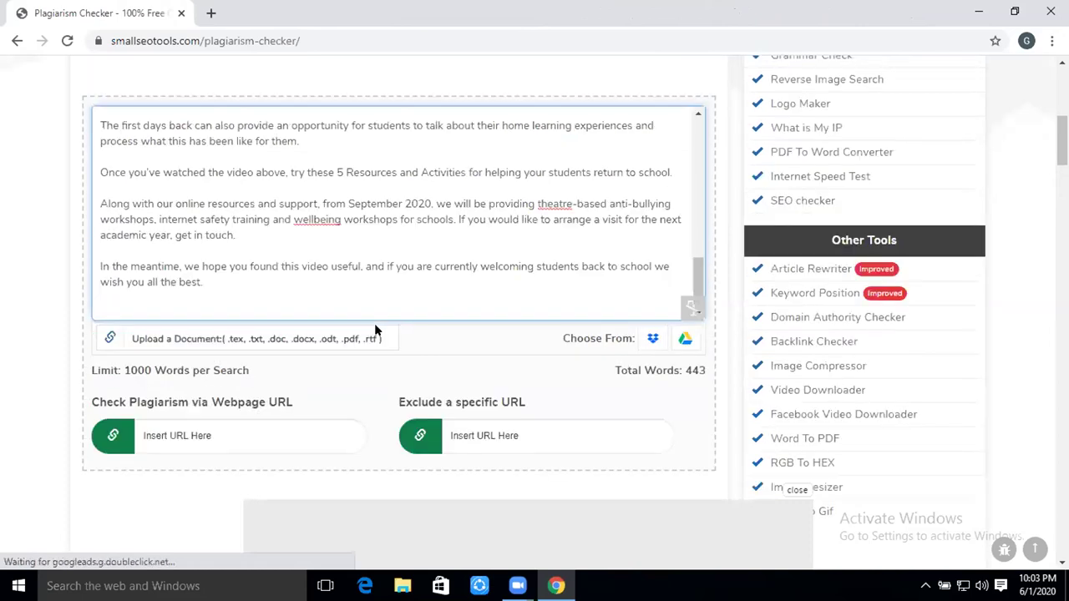
Look through the plagiarism checker page for the control that starts the check and whether it has finished loading
scroll(252, 193, down, 8)
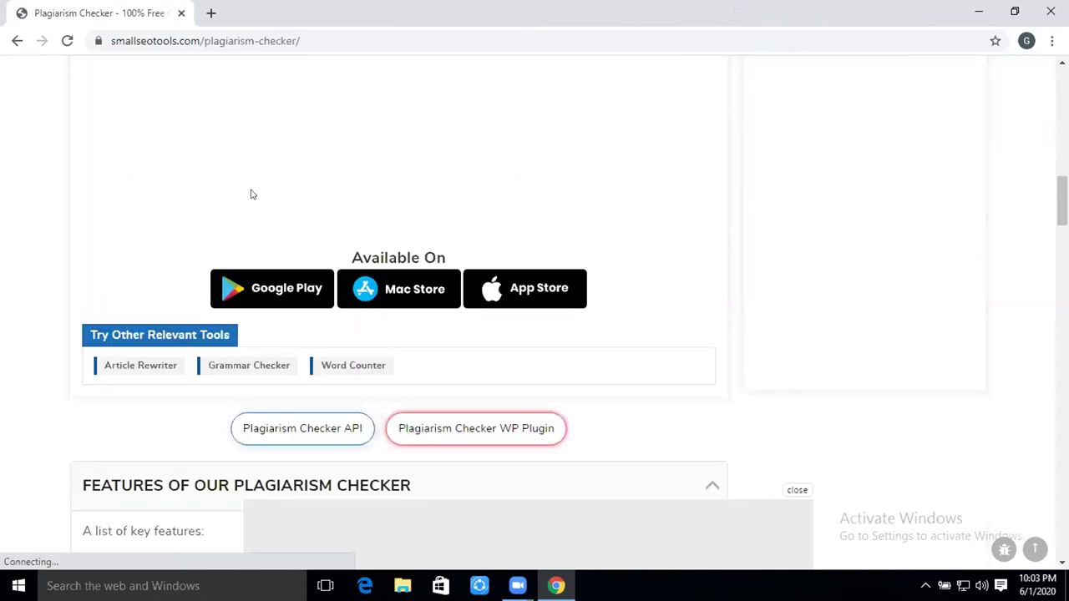
scroll(269, 219, down, 2)
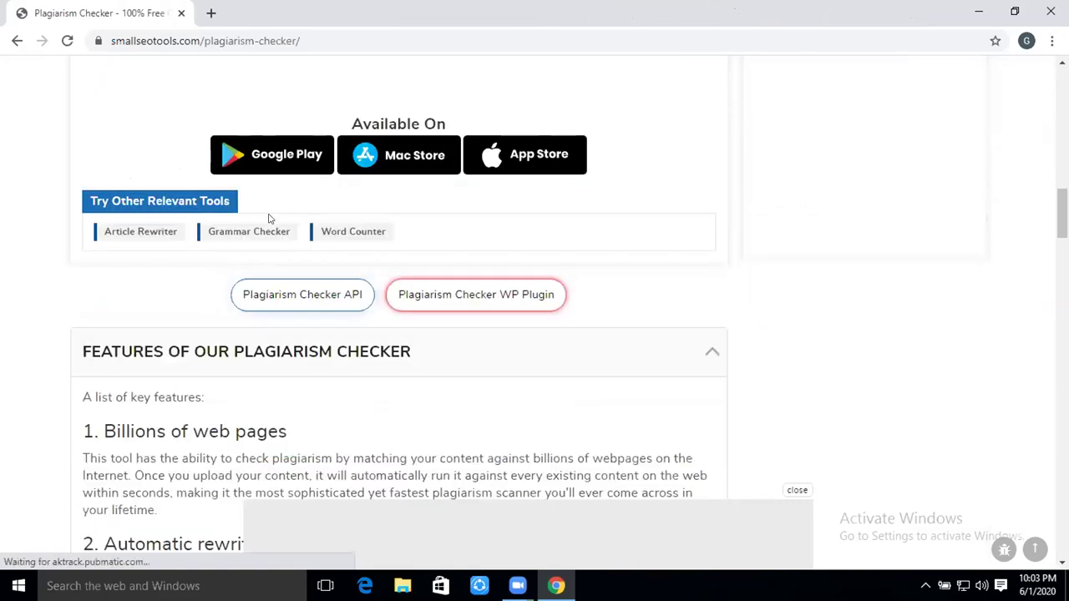
scroll(303, 255, down, 1)
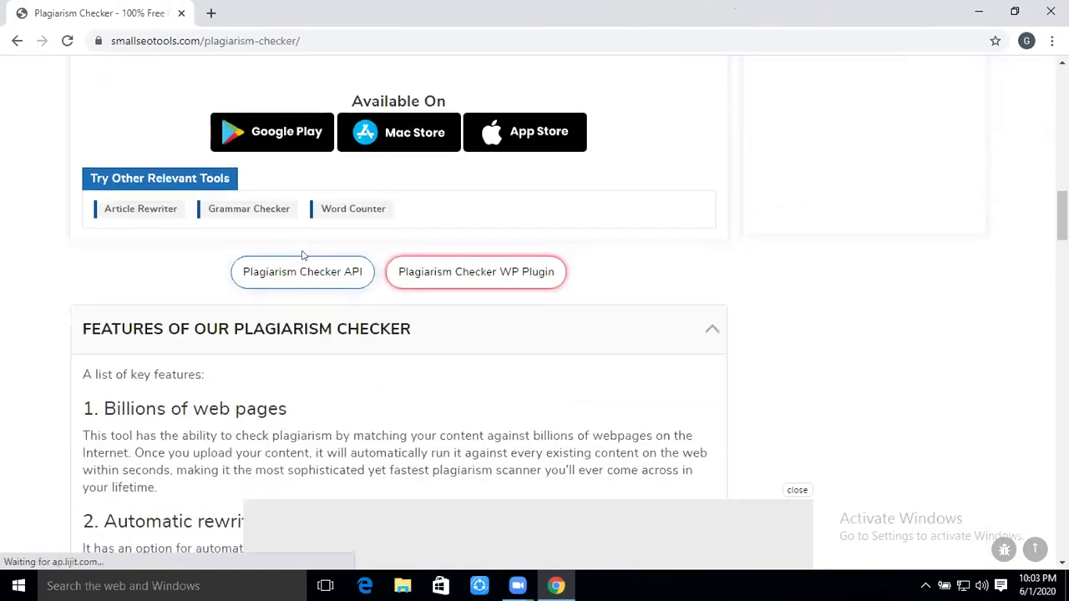
scroll(303, 256, up, 4)
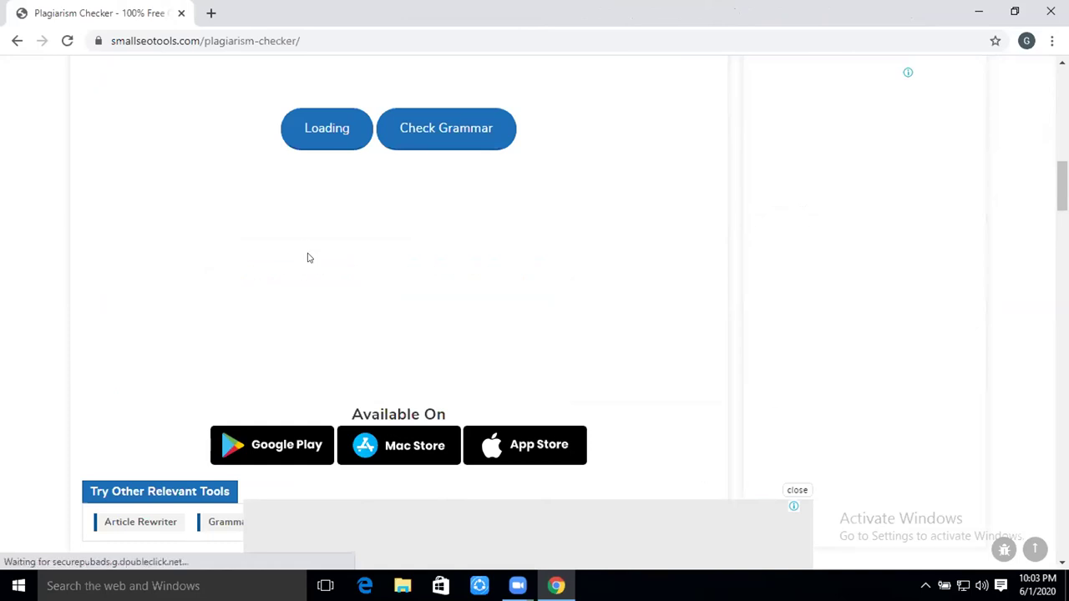
scroll(306, 246, up, 5)
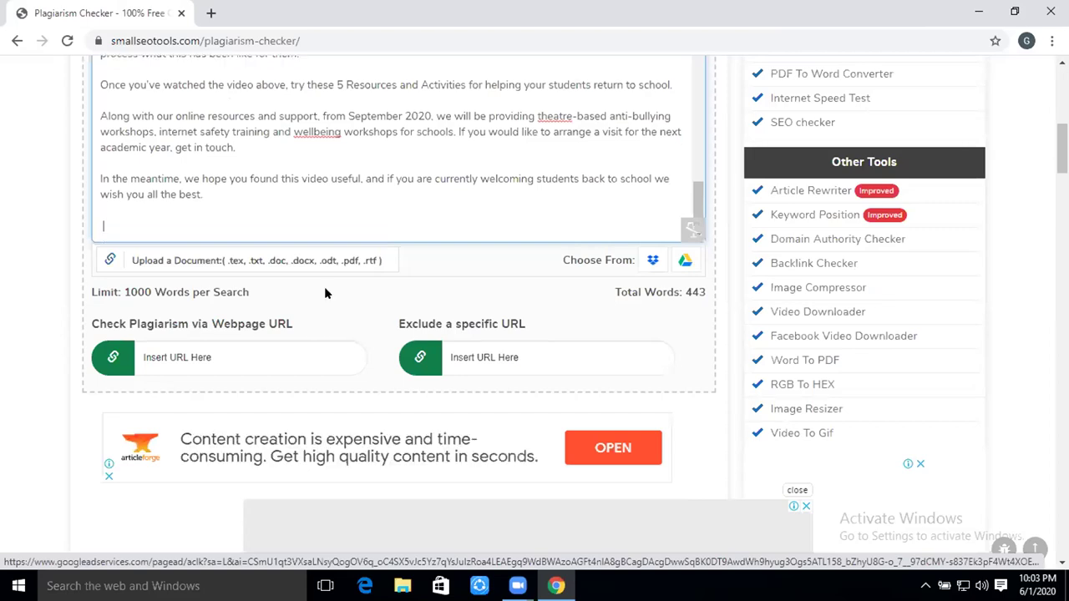
scroll(326, 292, down, 3)
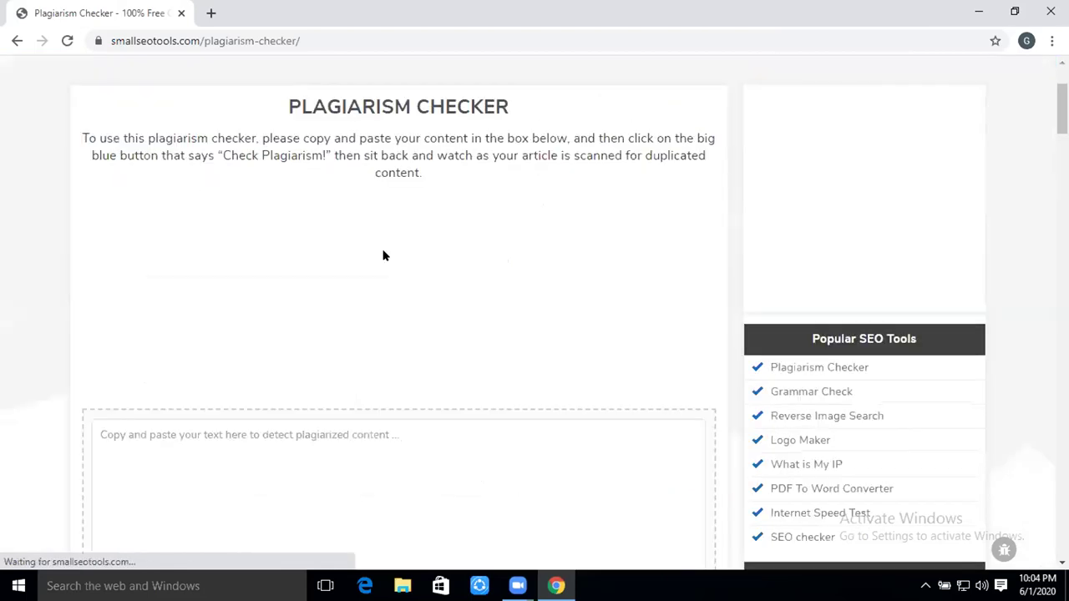
scroll(382, 251, down, 2)
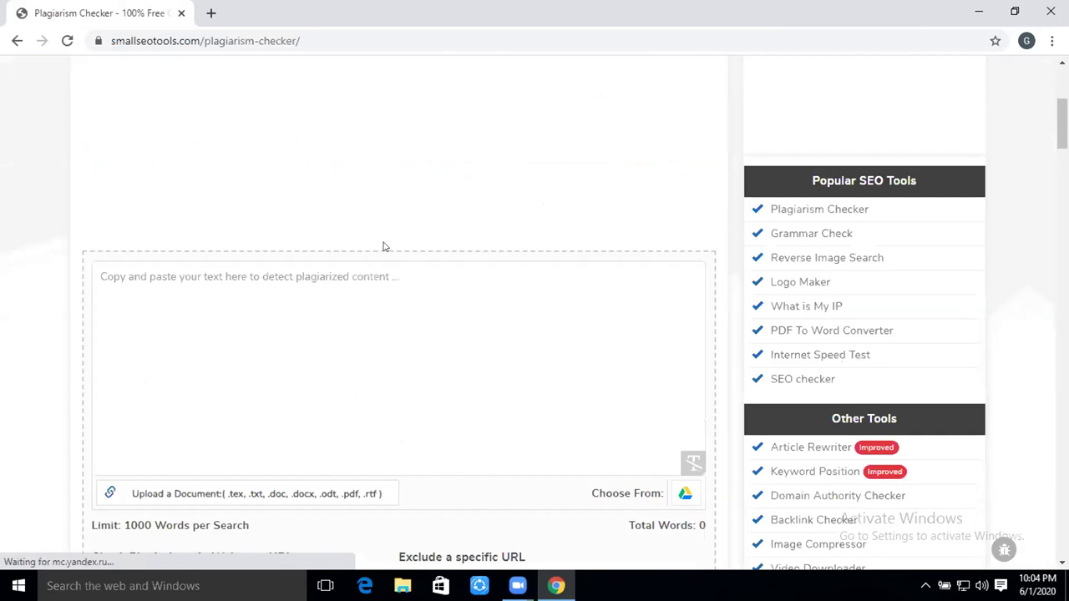
scroll(384, 244, down, 5)
scroll(362, 280, down, 1)
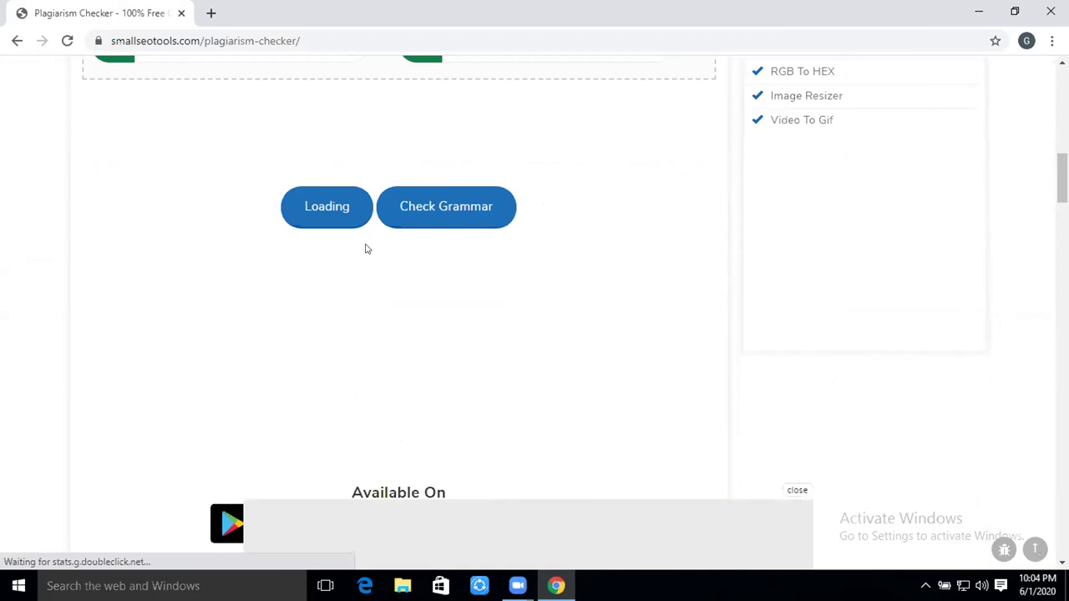
scroll(365, 249, up, 4)
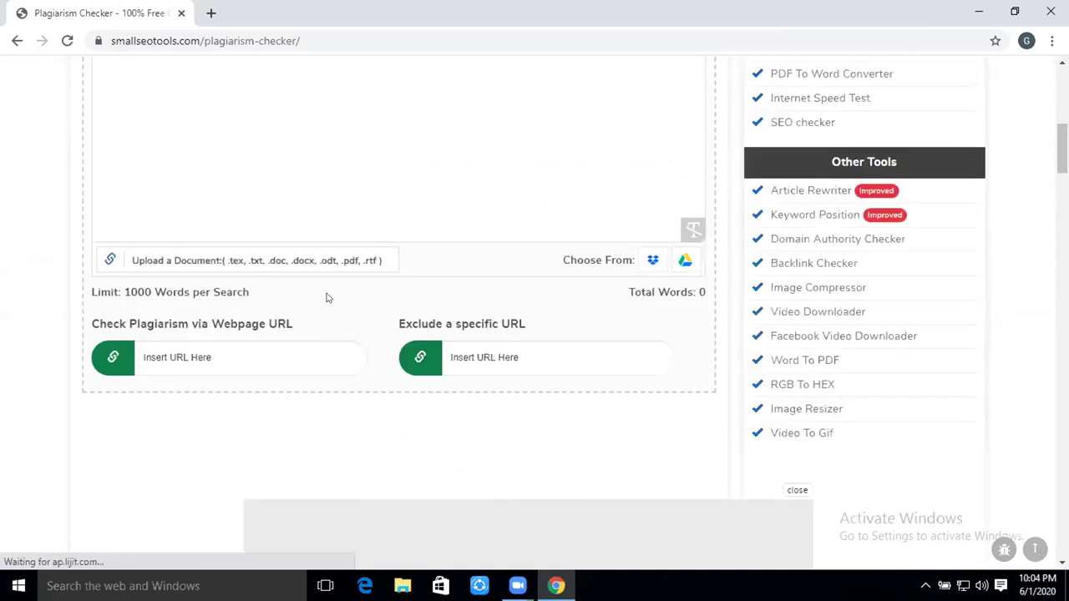
scroll(327, 297, down, 3)
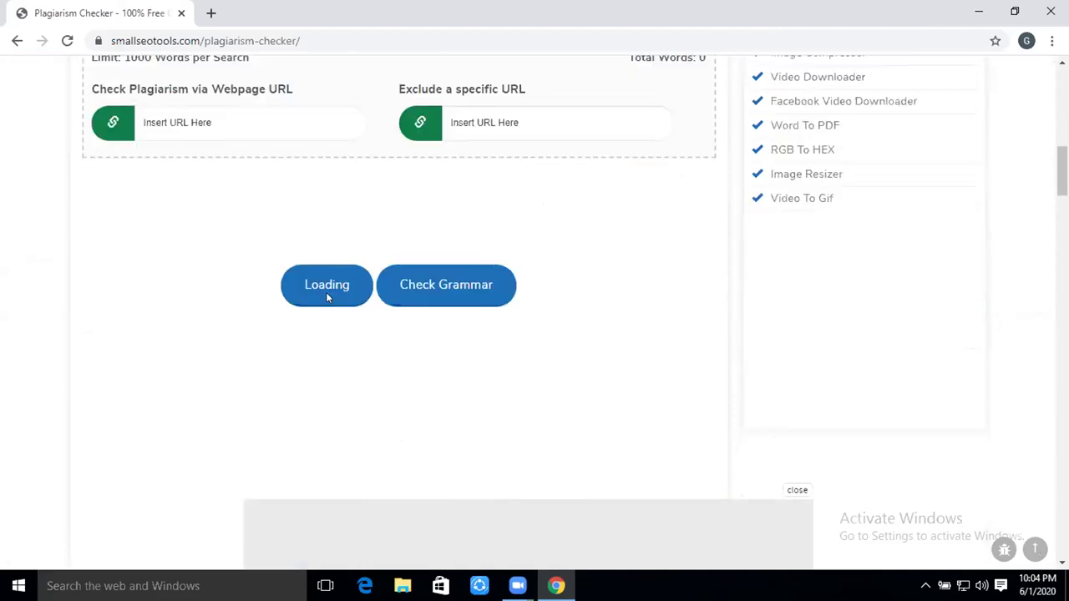
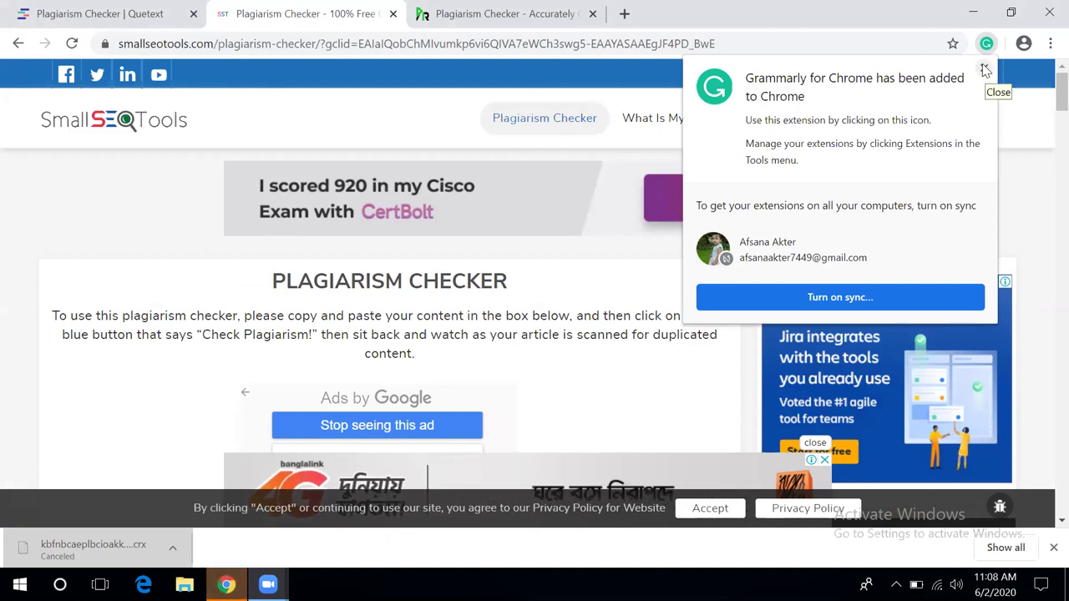
click(983, 71)
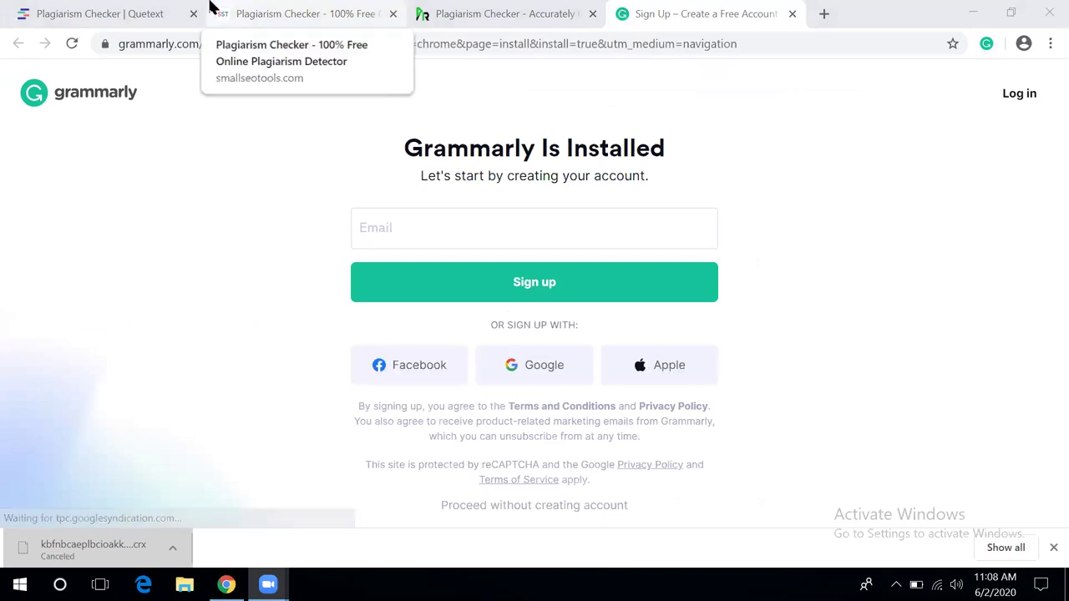
click(792, 14)
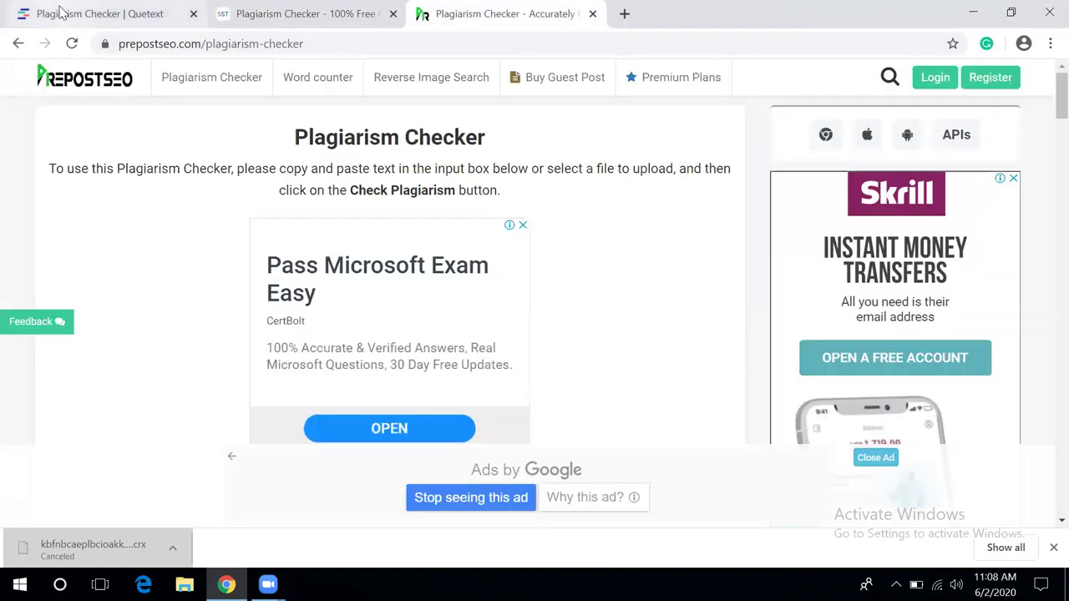
Look over the open Quetext, SmallSEOTools and Prepostseo plagiarism checkers, ending on Quetext
click(60, 14)
click(241, 22)
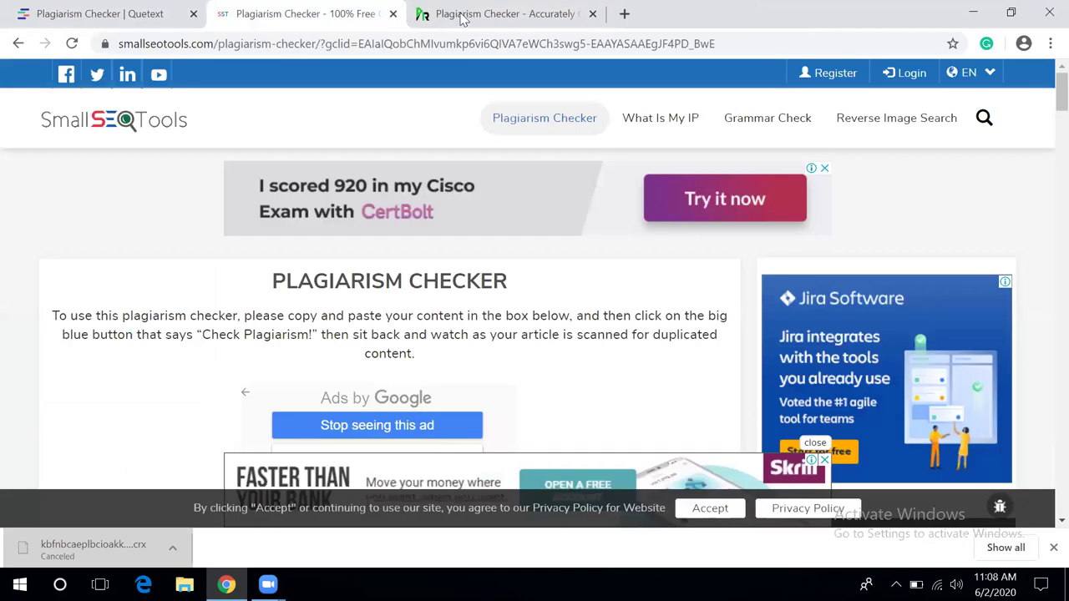
click(461, 15)
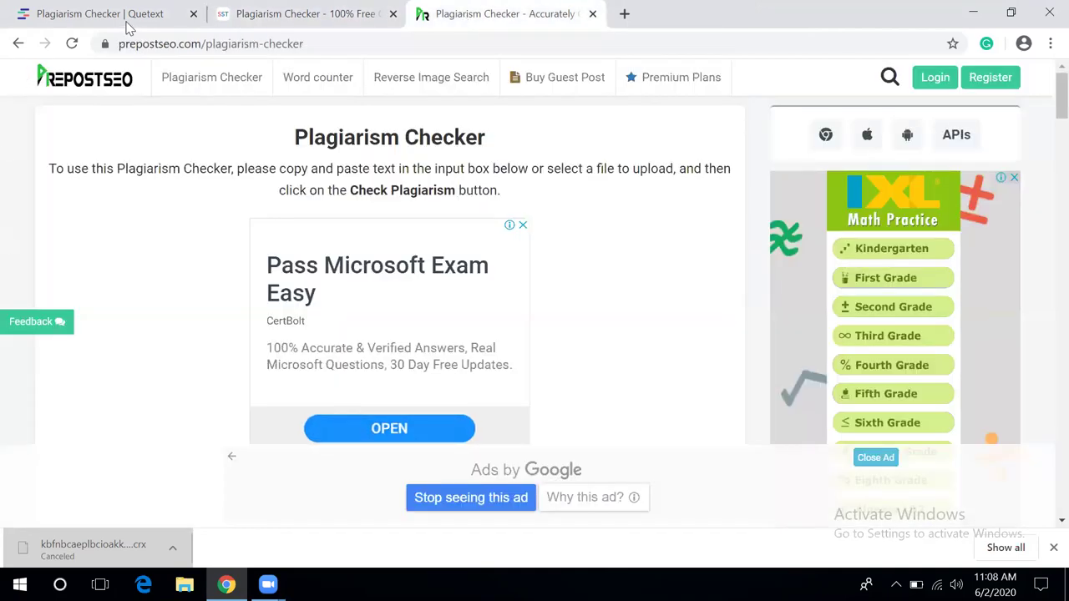
click(130, 28)
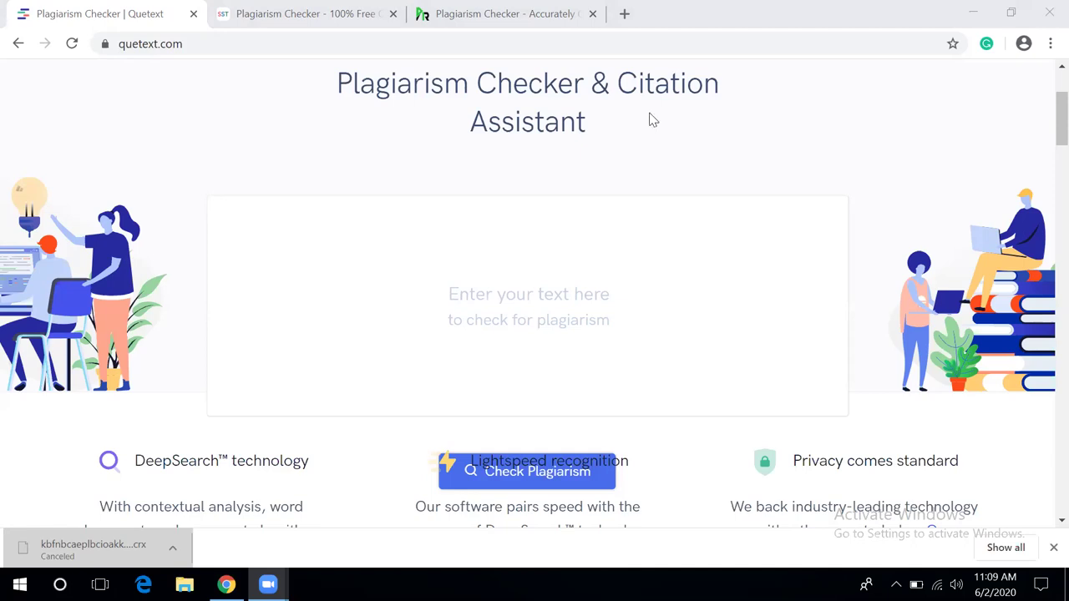
click(624, 15)
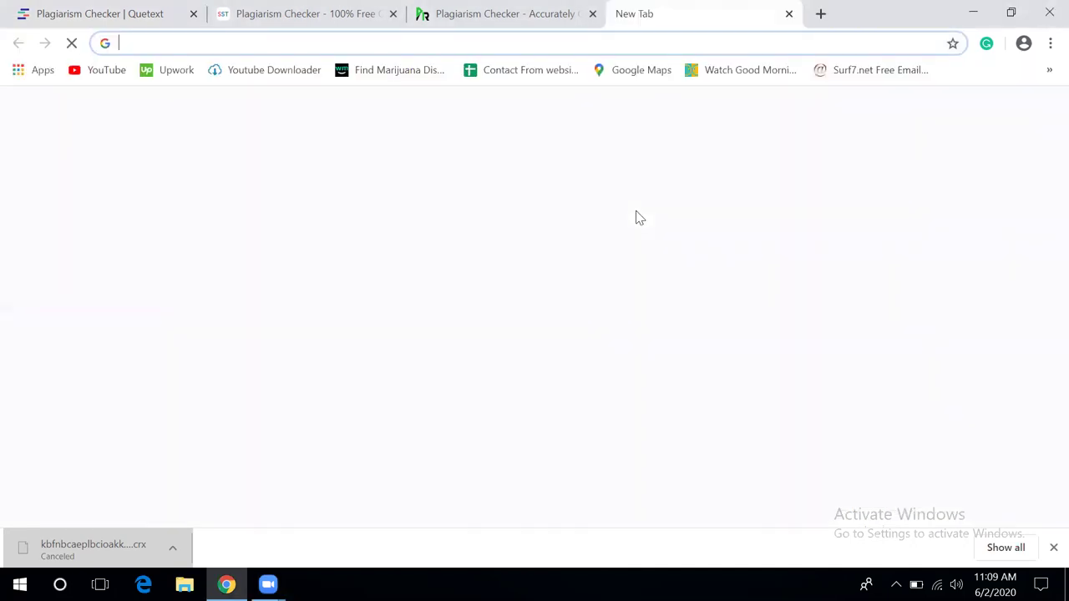
text(https://www.grammarly.com/plagiarism-checker)
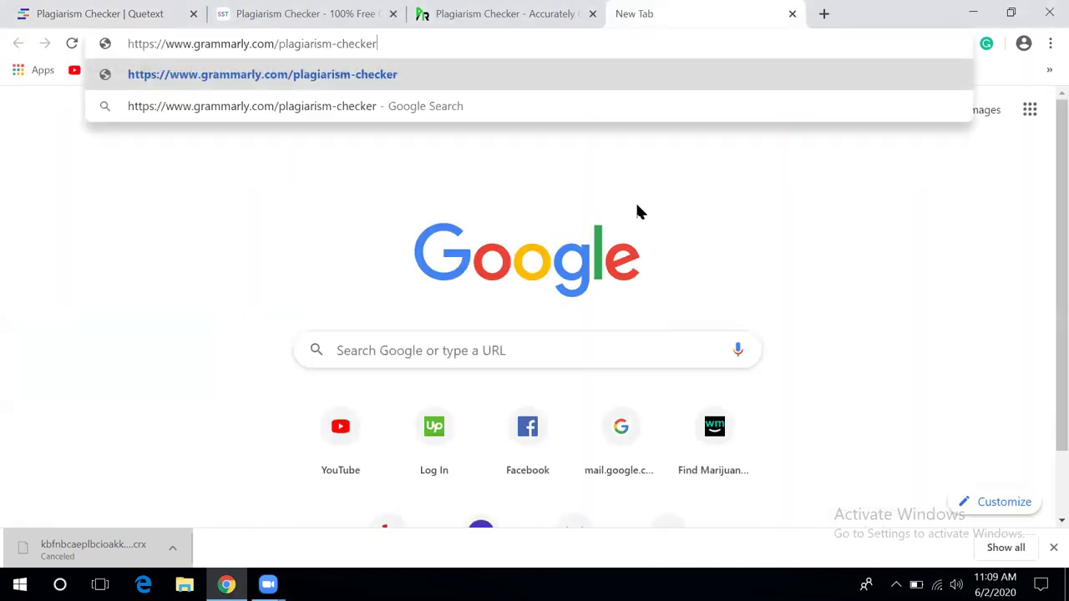
key(Return)
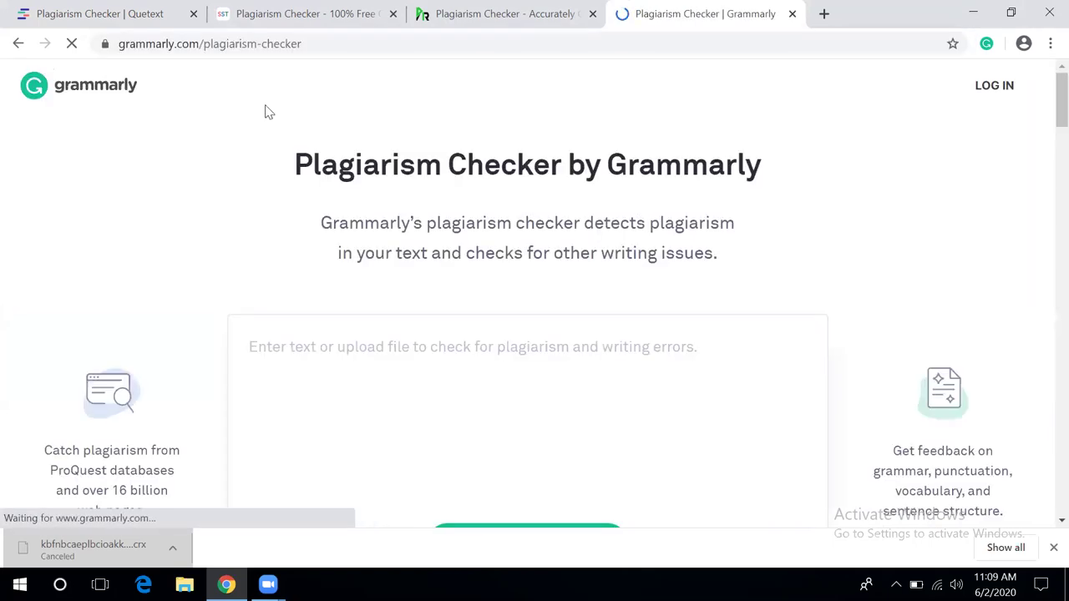
scroll(268, 104, down, 1)
scroll(265, 103, down, 2)
scroll(265, 103, up, 2)
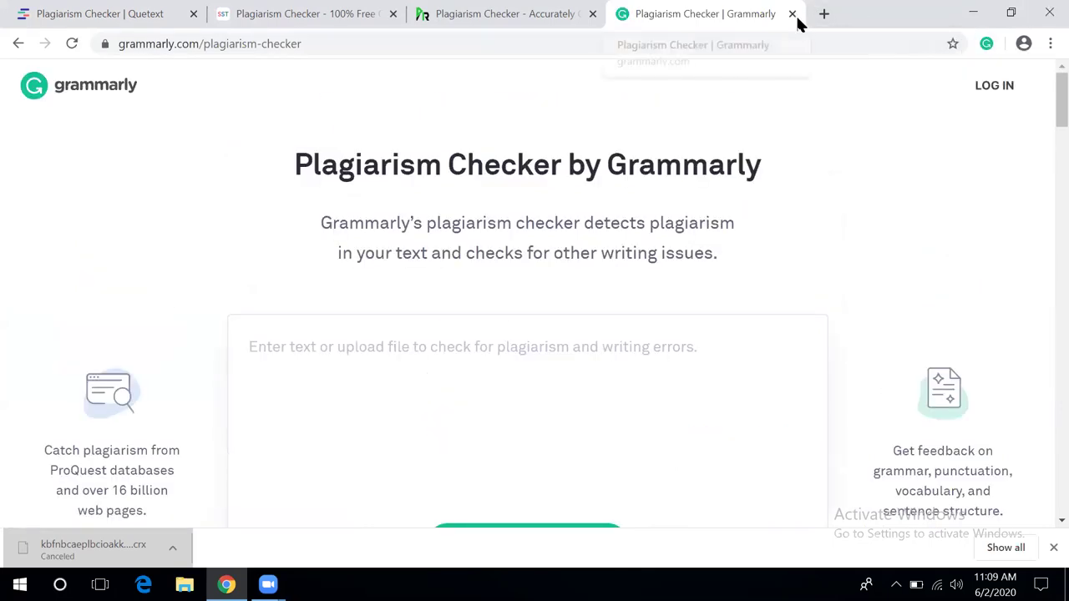
key(ctrl+w)
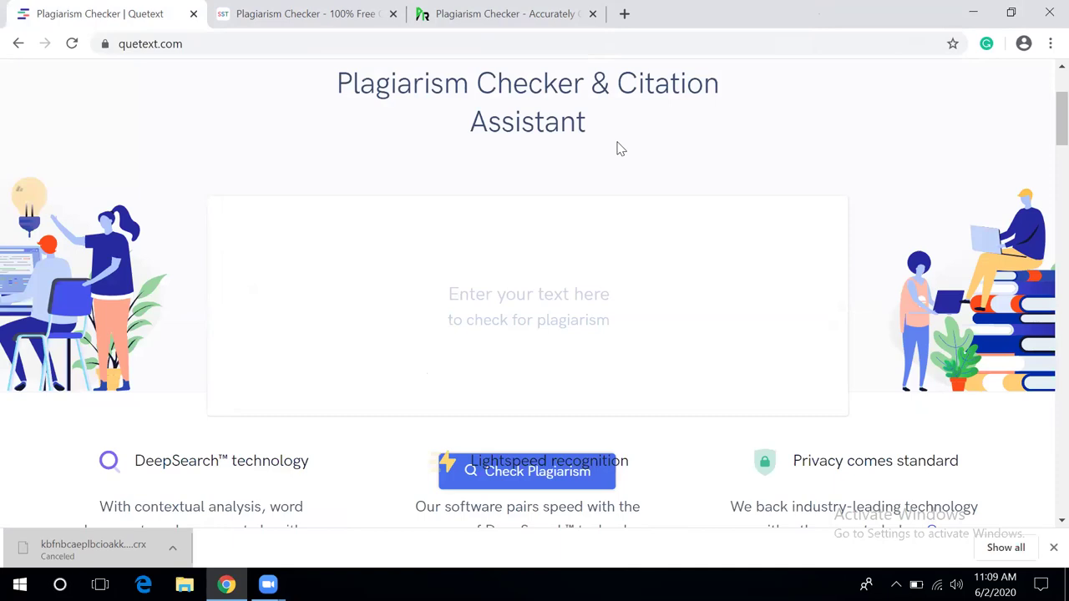
Open a new browser tab alongside the three plagiarism checkers
click(412, 38)
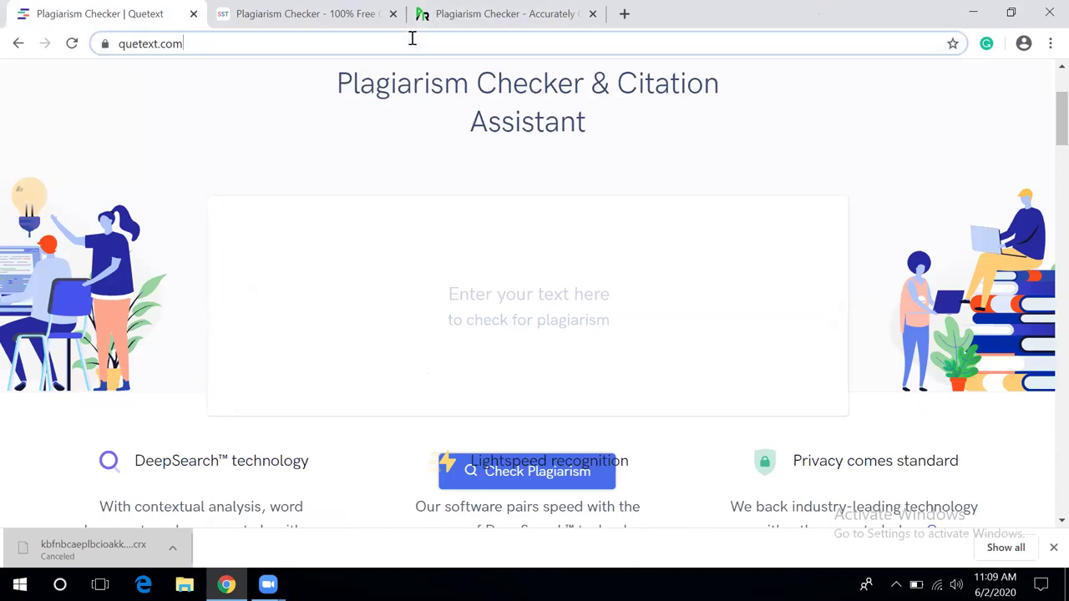
click(623, 13)
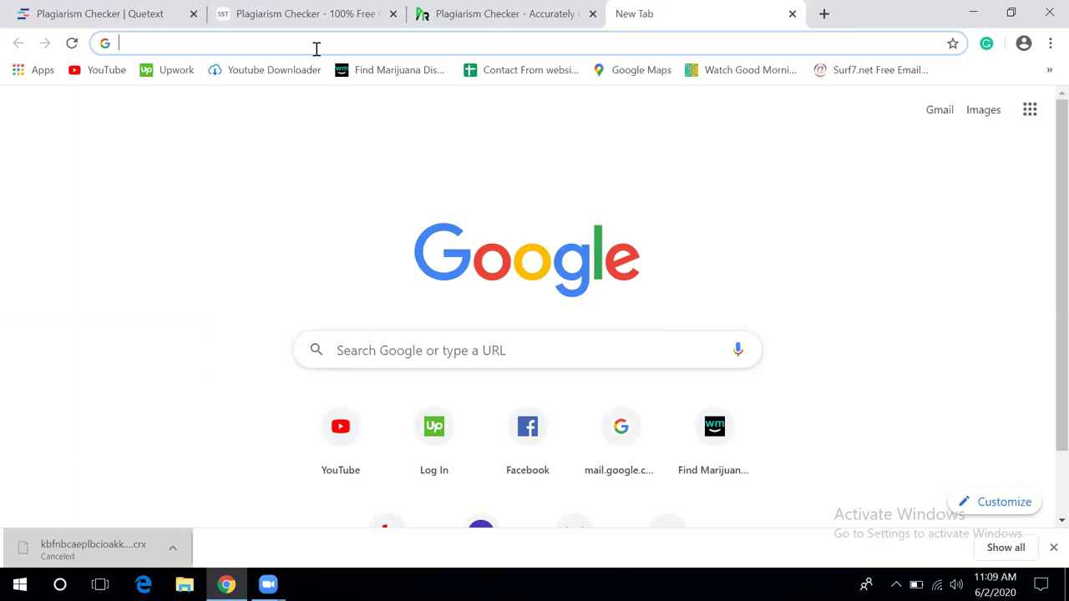
text(A)
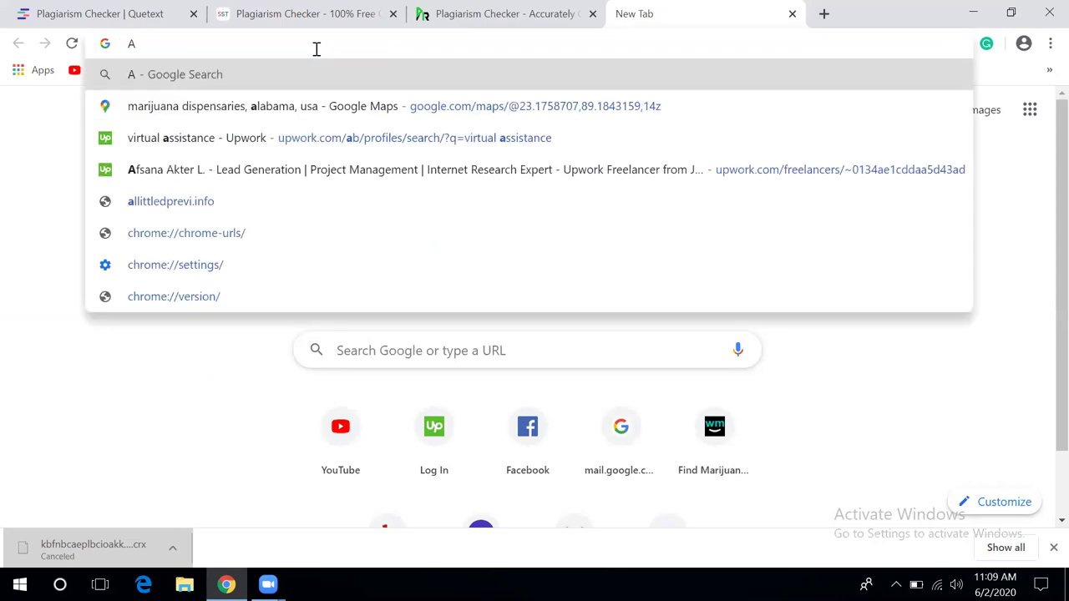
text(li)
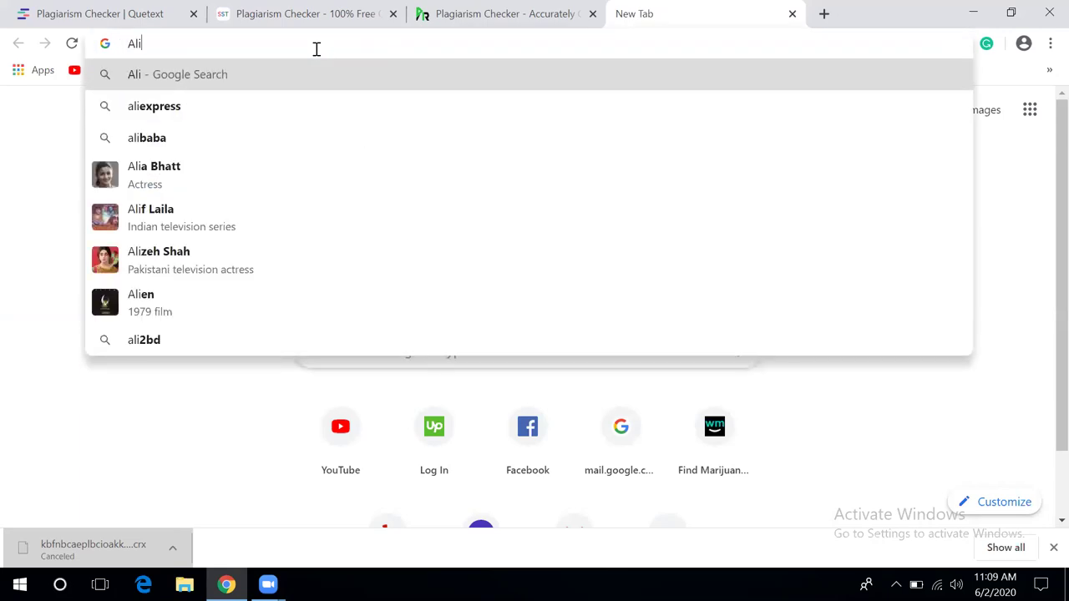
text(x)
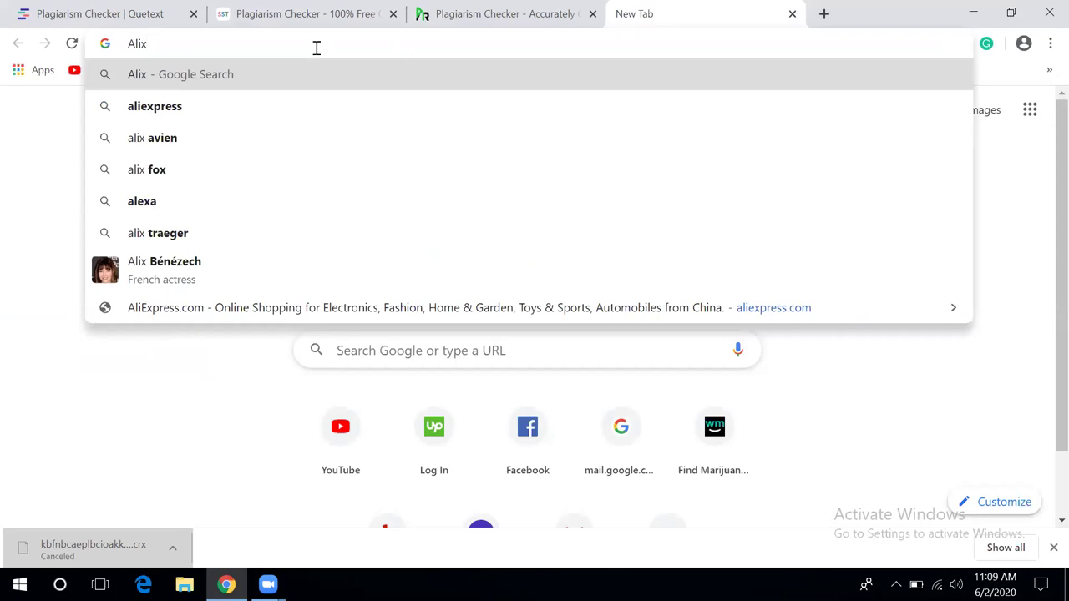
key(BackSpace)
key(BackSpace)
key(BackSpace)
key(BackSpace)
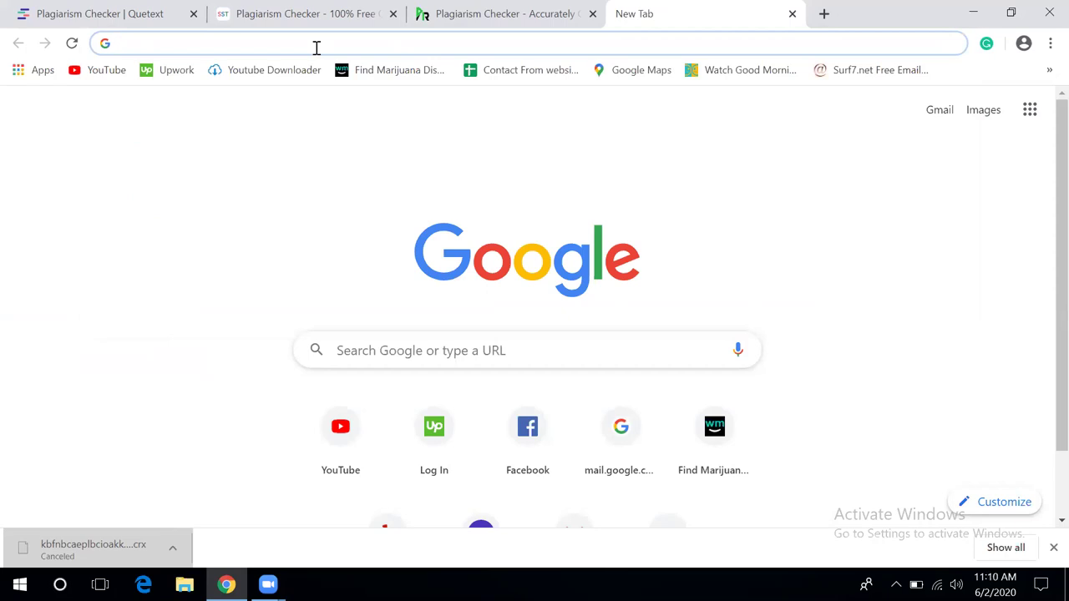
Search Google for "BBC news" and open the BBC News home page to browse its headlines
text(B)
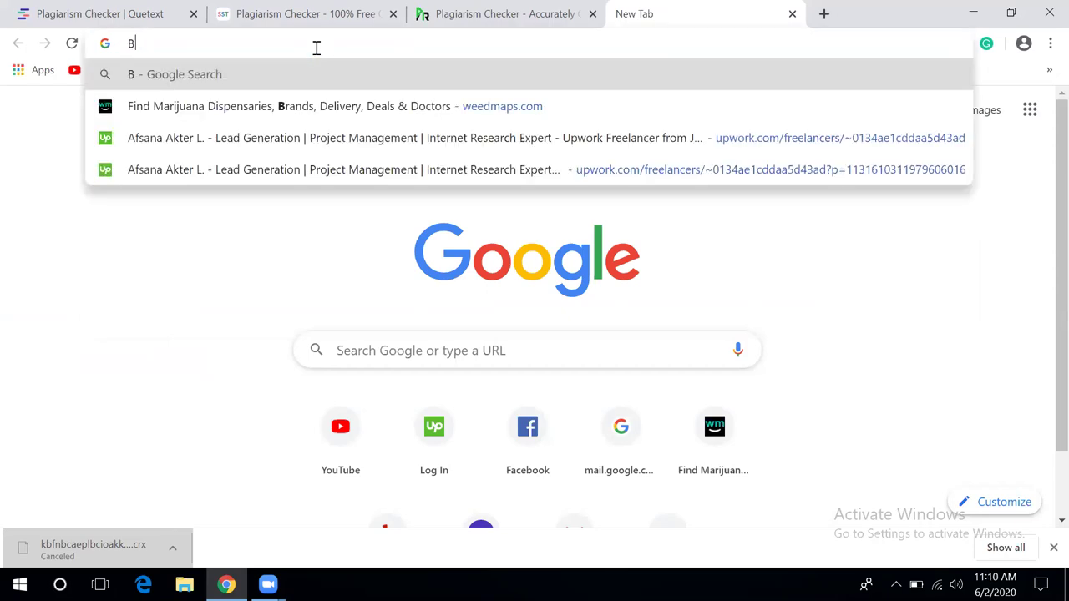
text(B)
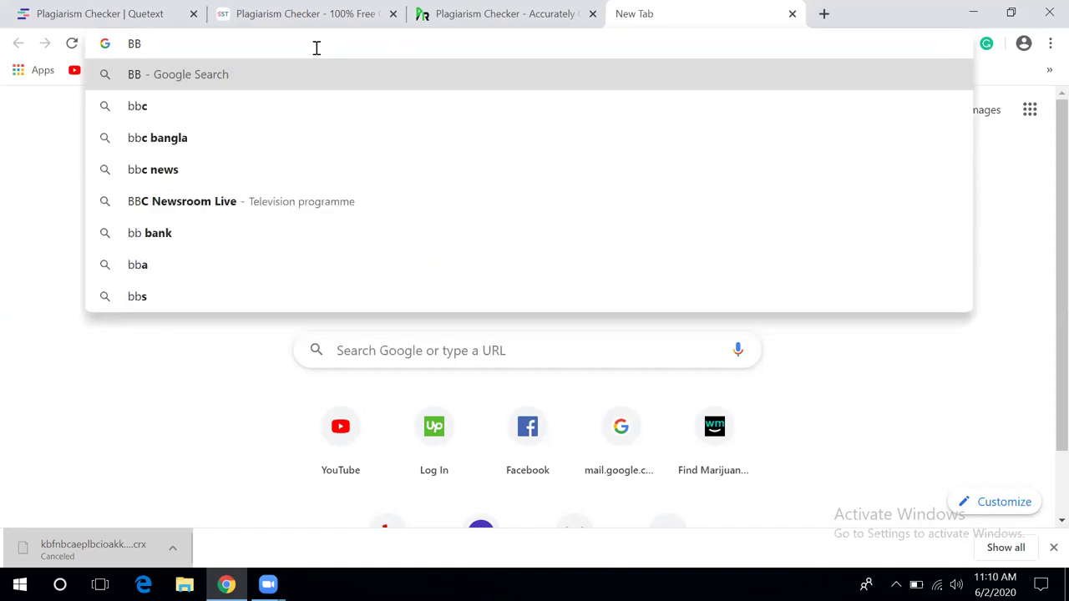
text(C)
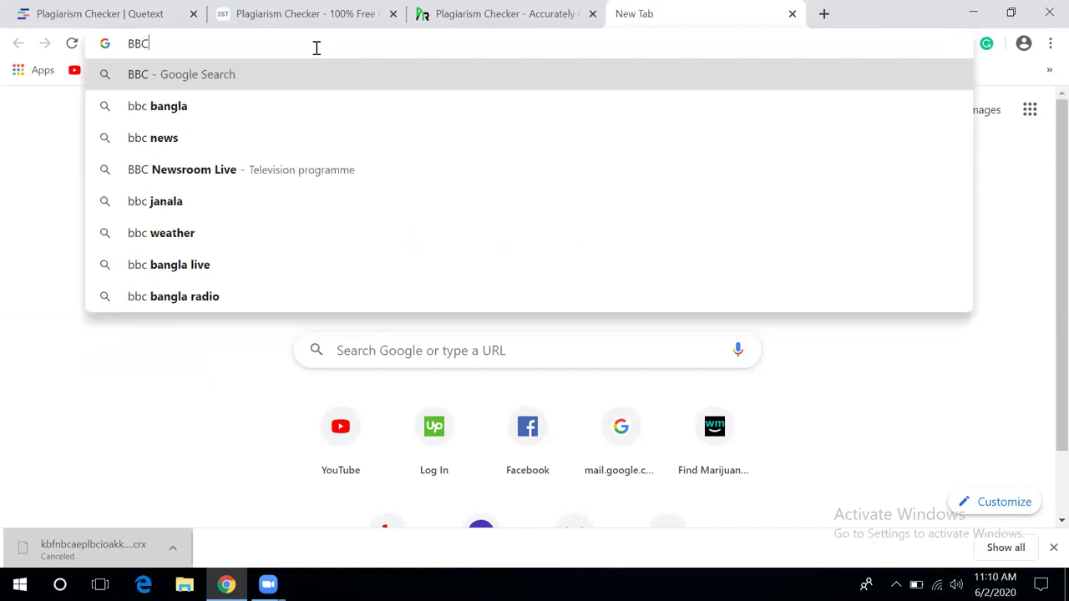
text( news)
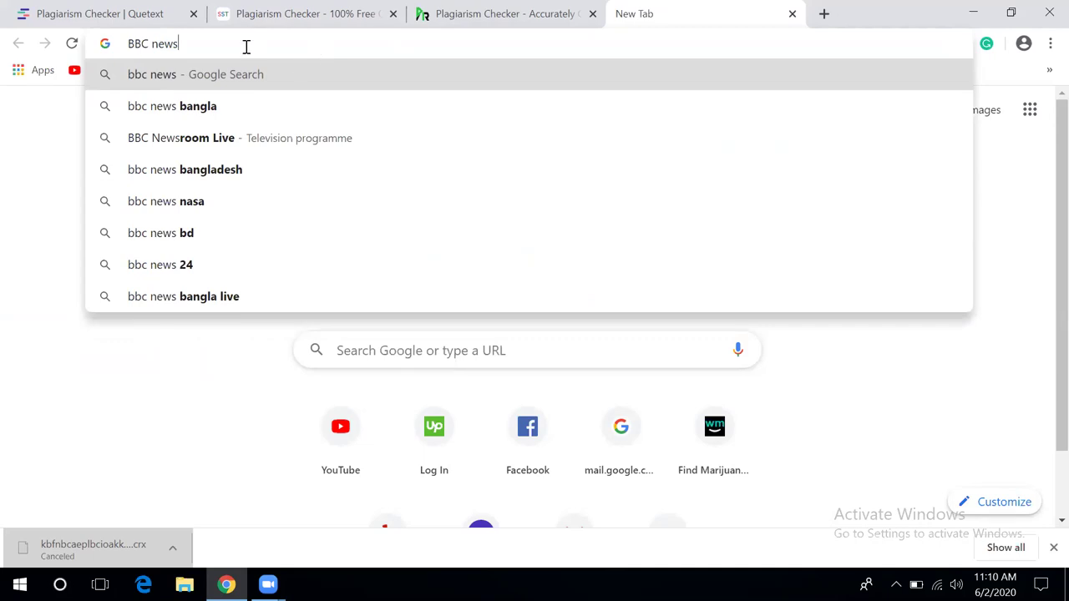
key(Return)
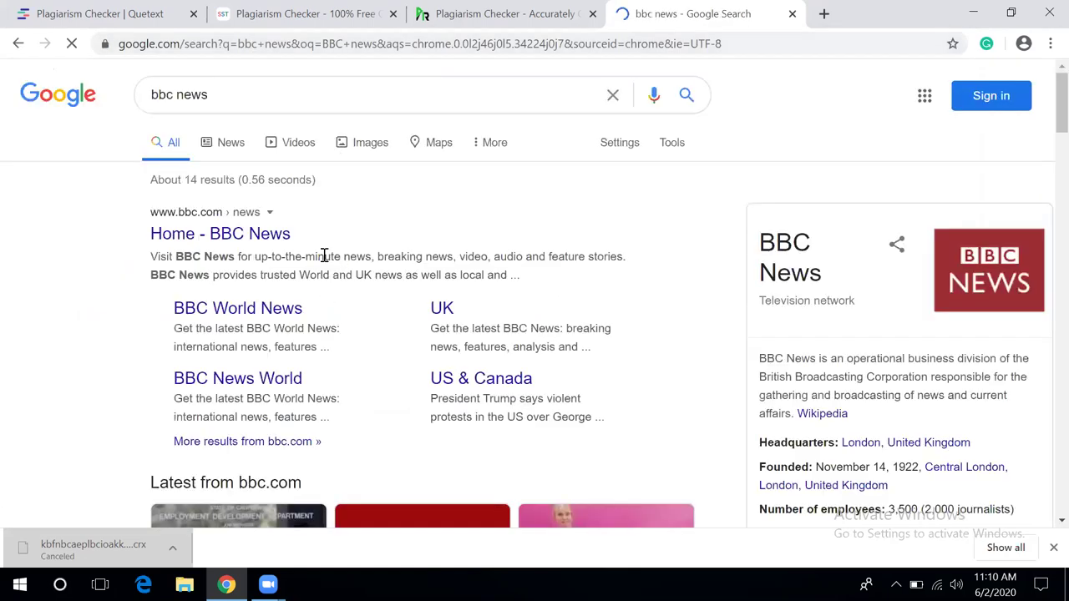
scroll(326, 256, down, 1)
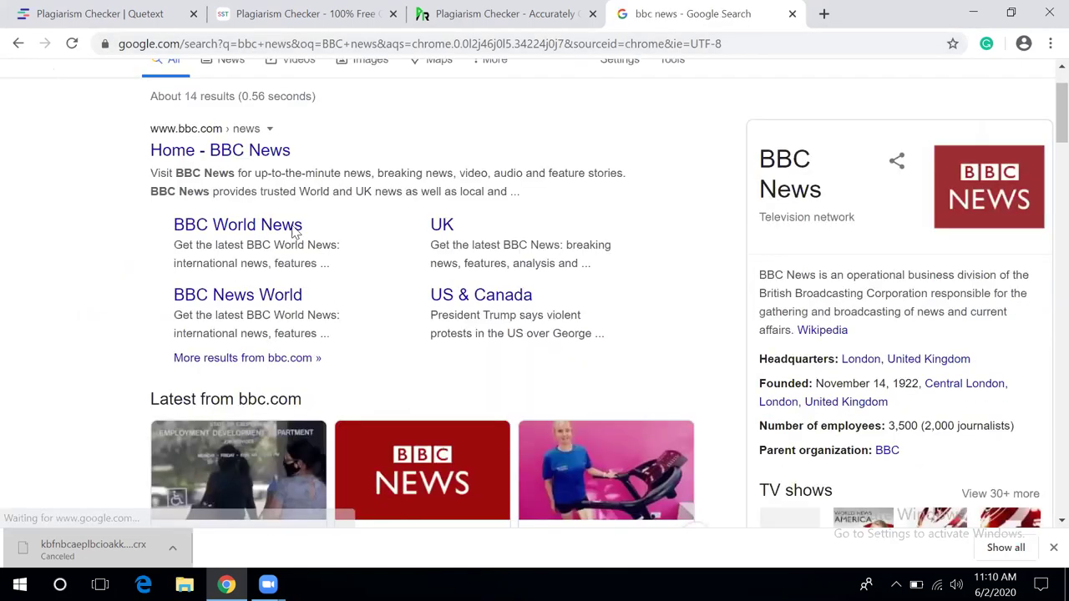
scroll(284, 238, up, 1)
click(271, 244)
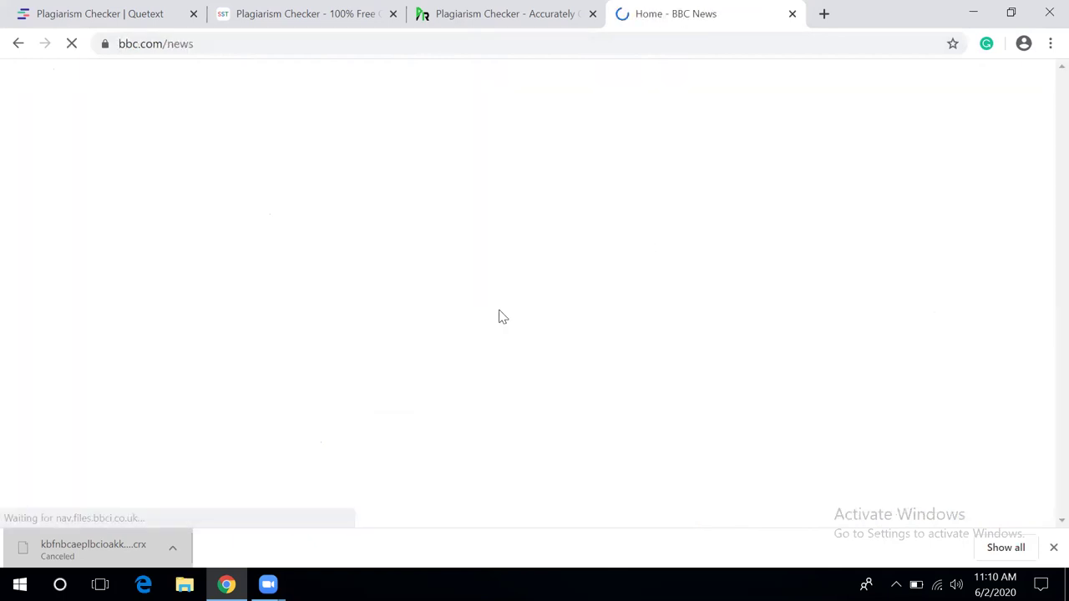
scroll(517, 294, down, 4)
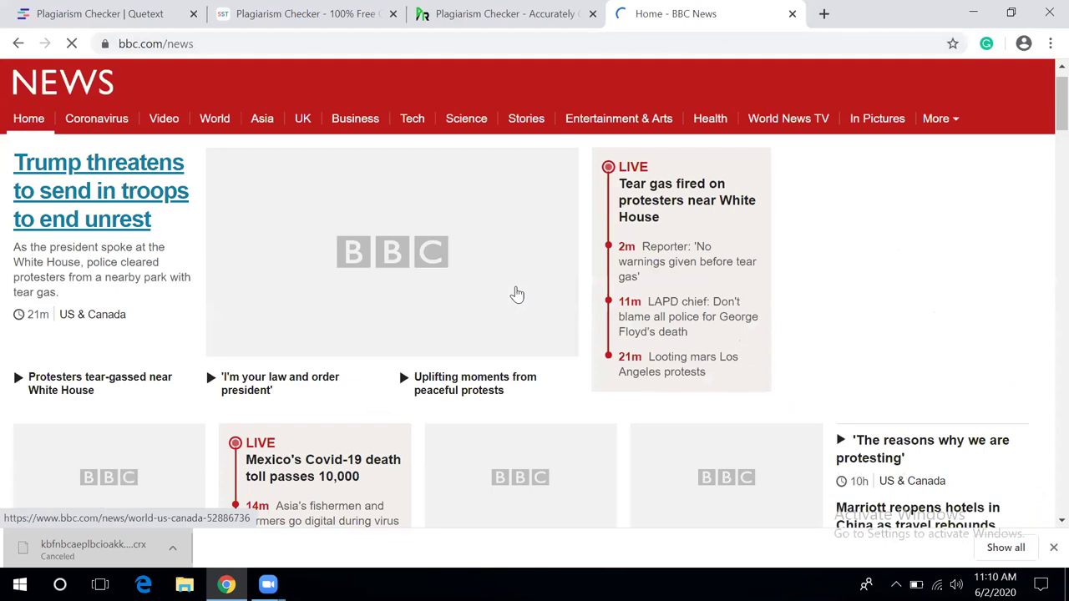
Browse the BBC News headlines and open the article "Floyd death homicide, official post-mortem says"
scroll(515, 296, down, 1)
scroll(382, 279, down, 4)
scroll(363, 294, up, 4)
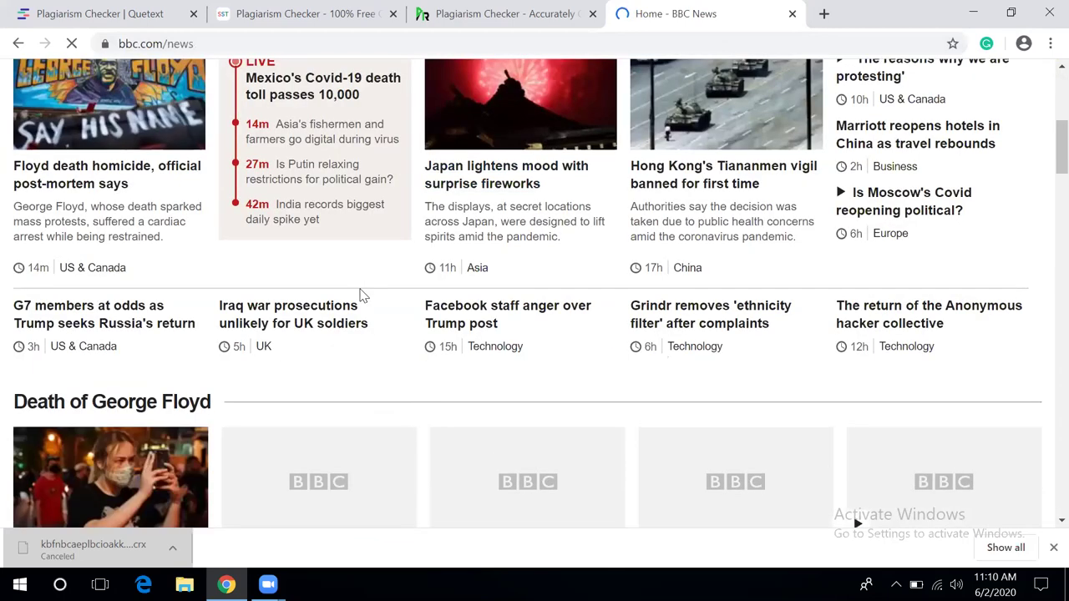
scroll(361, 294, down, 1)
scroll(361, 292, down, 4)
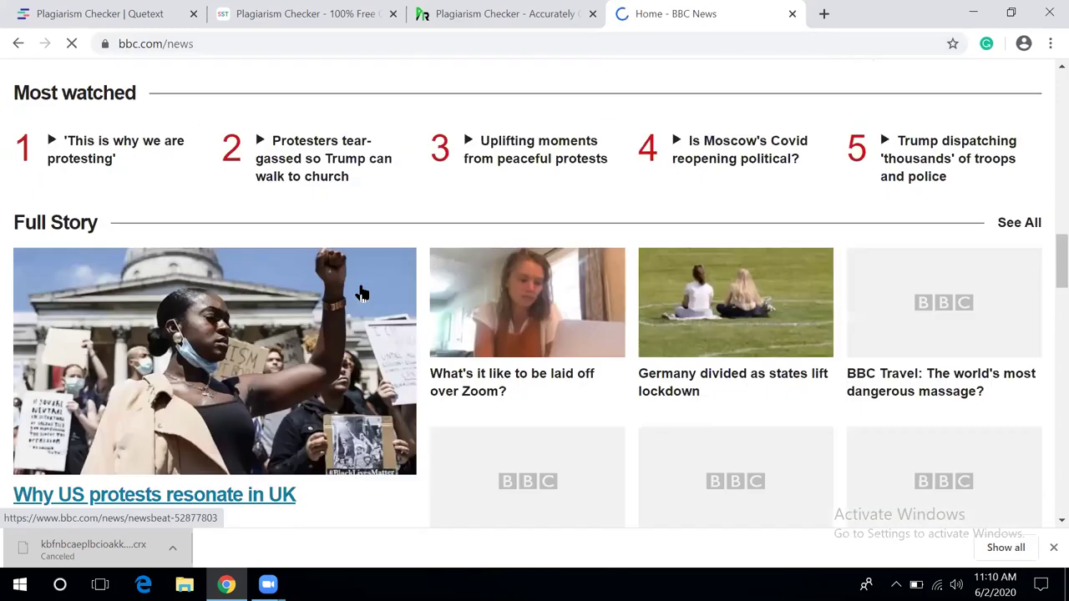
scroll(234, 167, down, 4)
scroll(182, 205, up, 5)
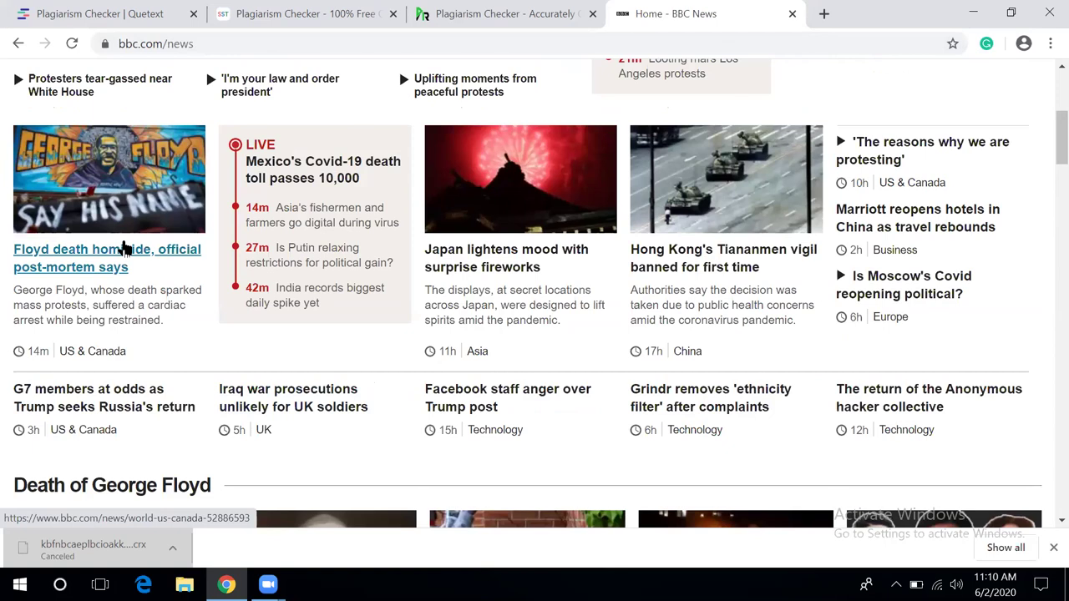
click(122, 252)
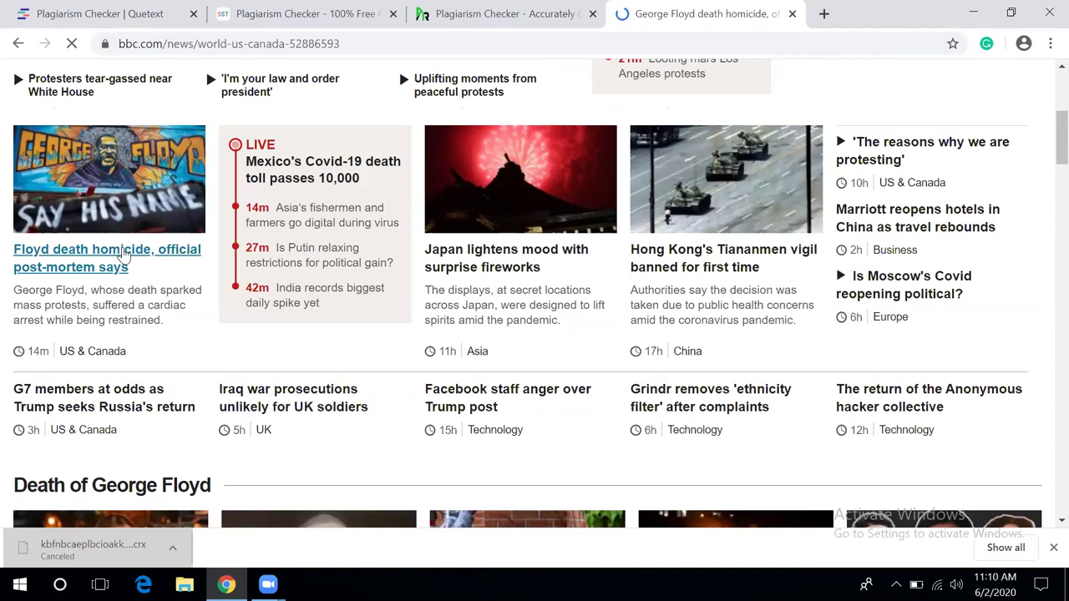
Copy the article's opening paragraphs, from "The death of George Floyd" through "police killings of black Americans"
scroll(731, 351, down, 6)
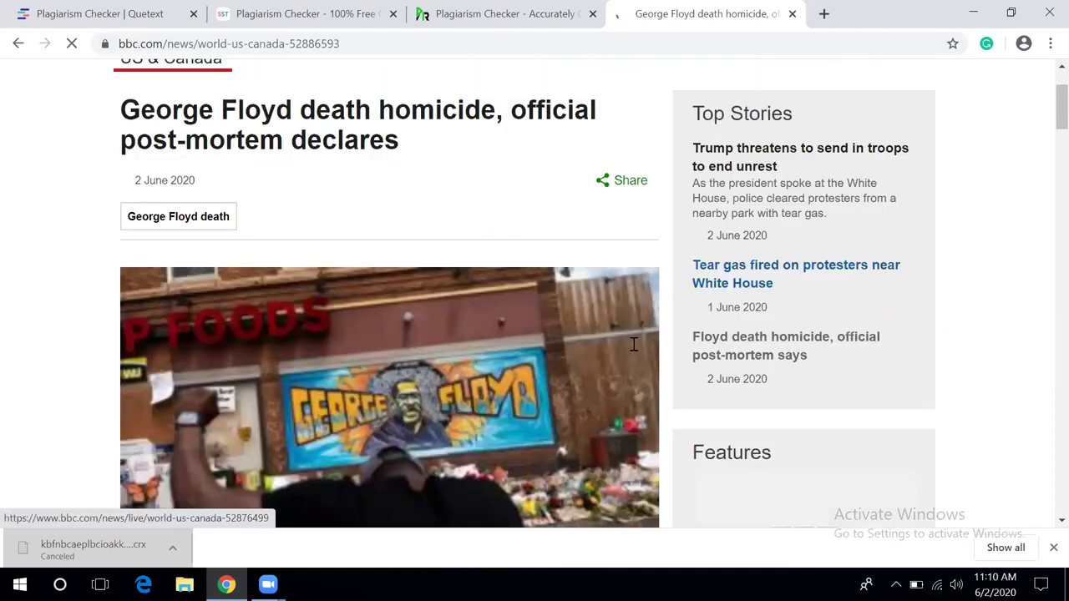
scroll(498, 269, down, 3)
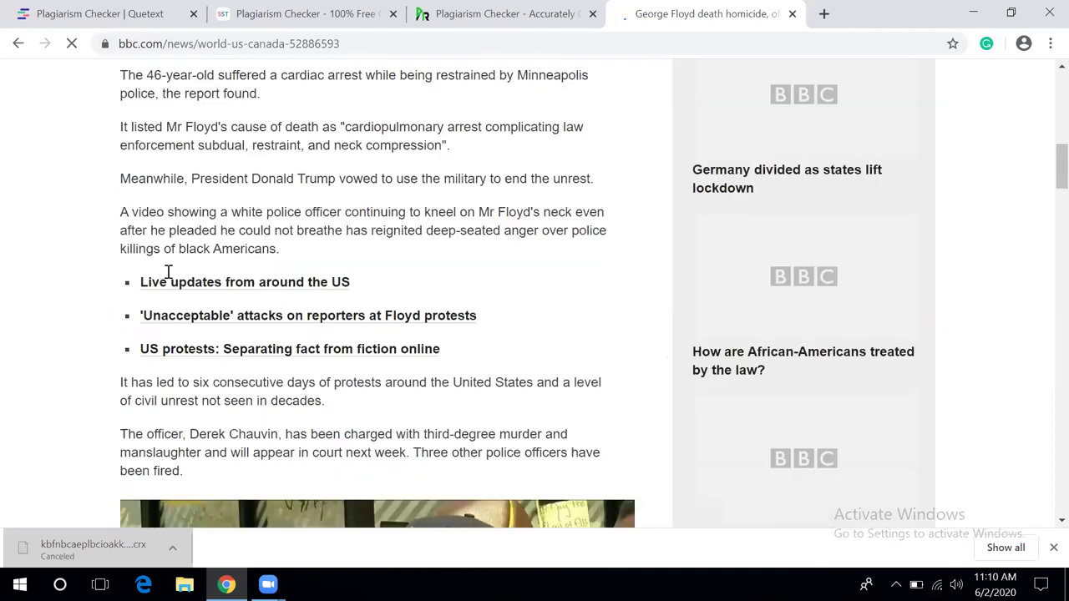
scroll(297, 383, up, 2)
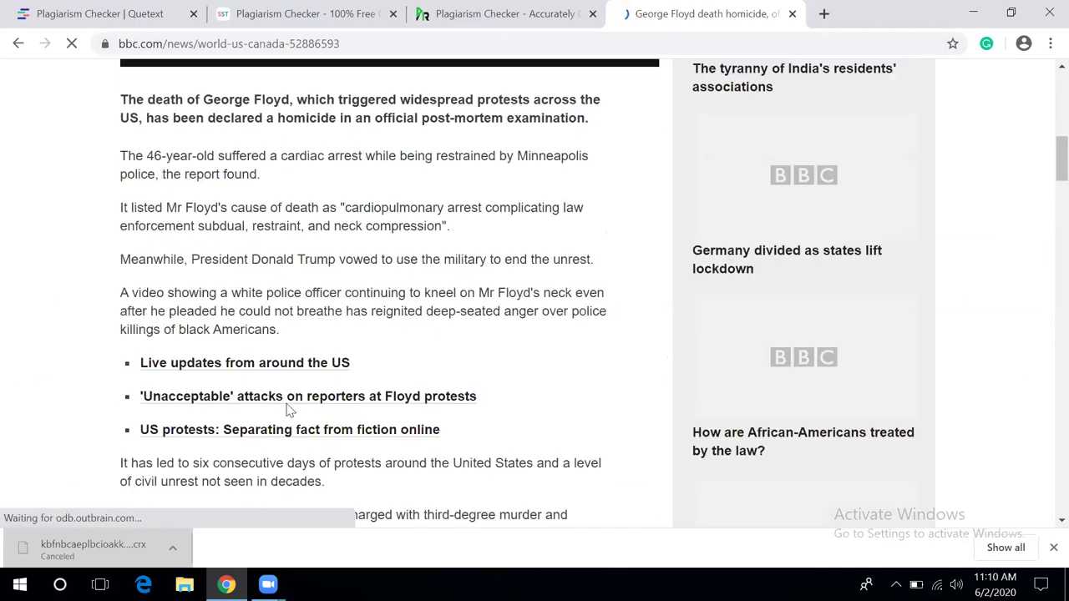
drag(278, 417, 124, 185)
key(ctrl+c)
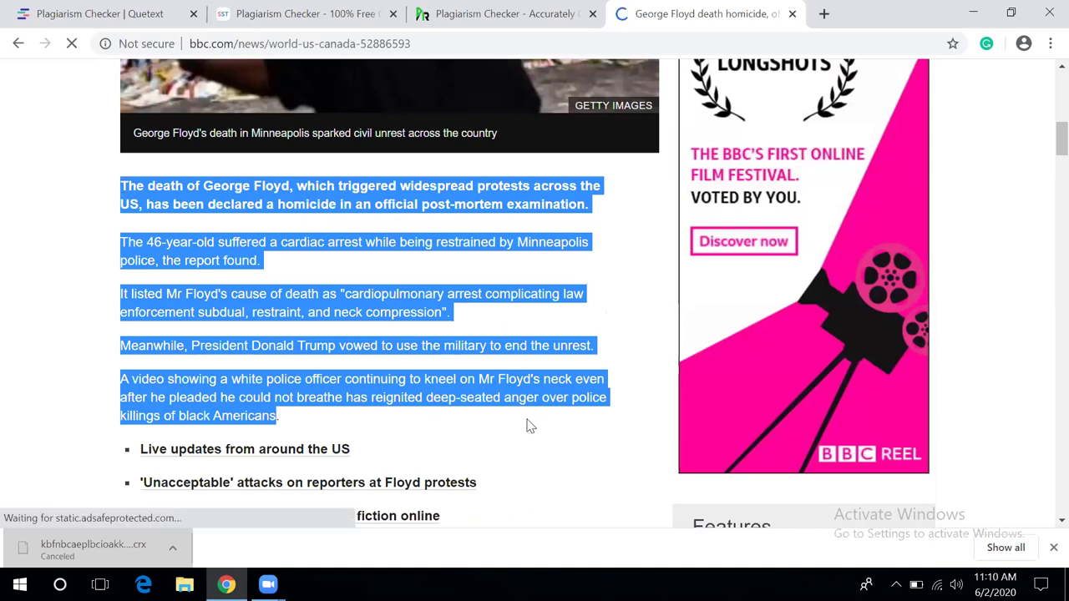
Look over the Quetext, SmallSEOTools and Prepostseo checker pages, closing the ad above Prepostseo's input area
click(90, 15)
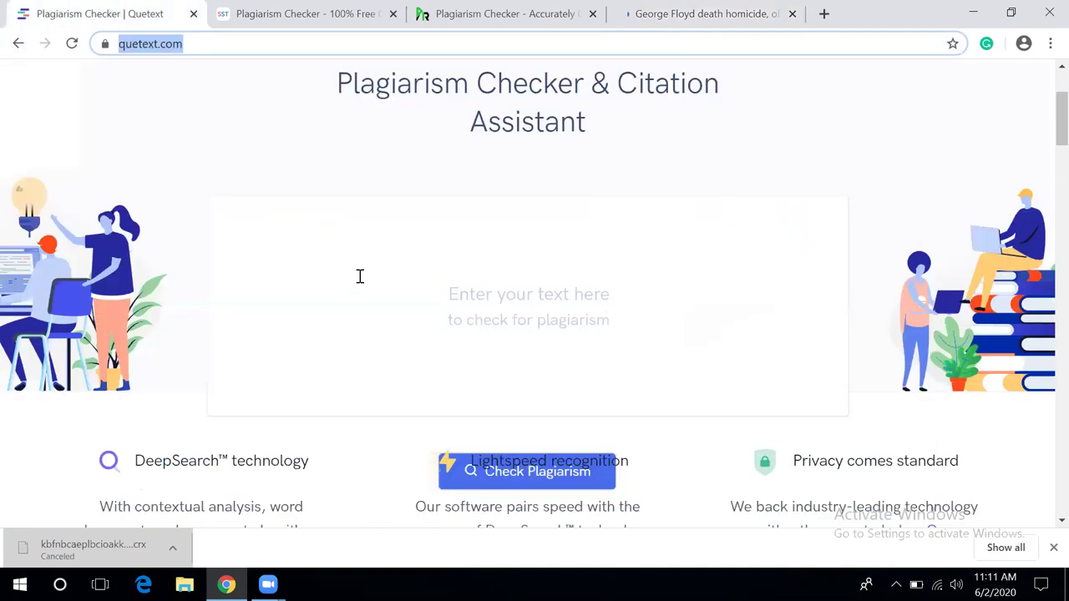
scroll(360, 275, up, 2)
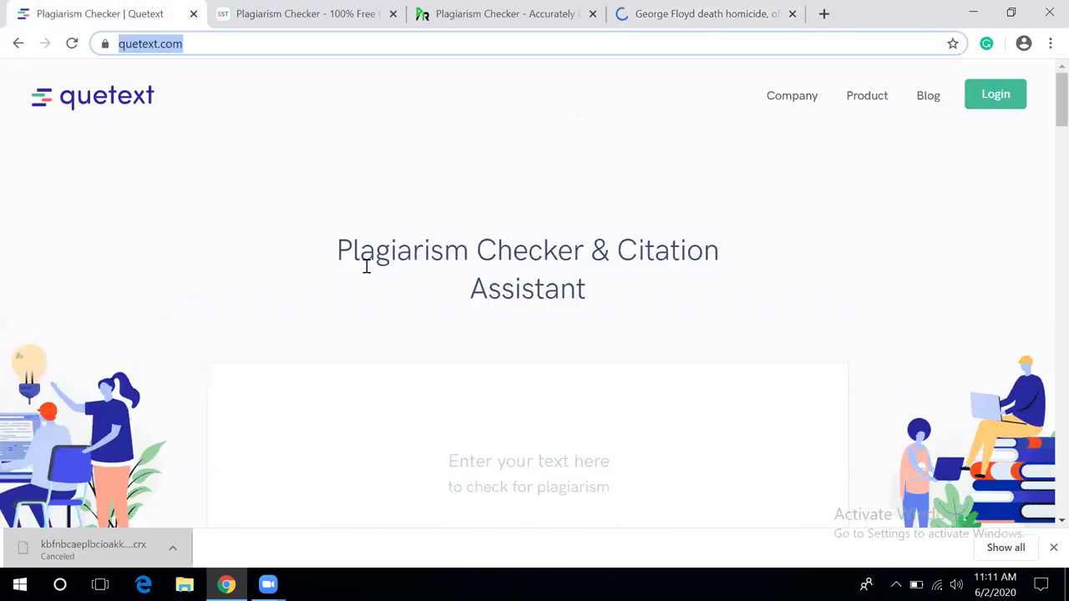
scroll(365, 266, down, 2)
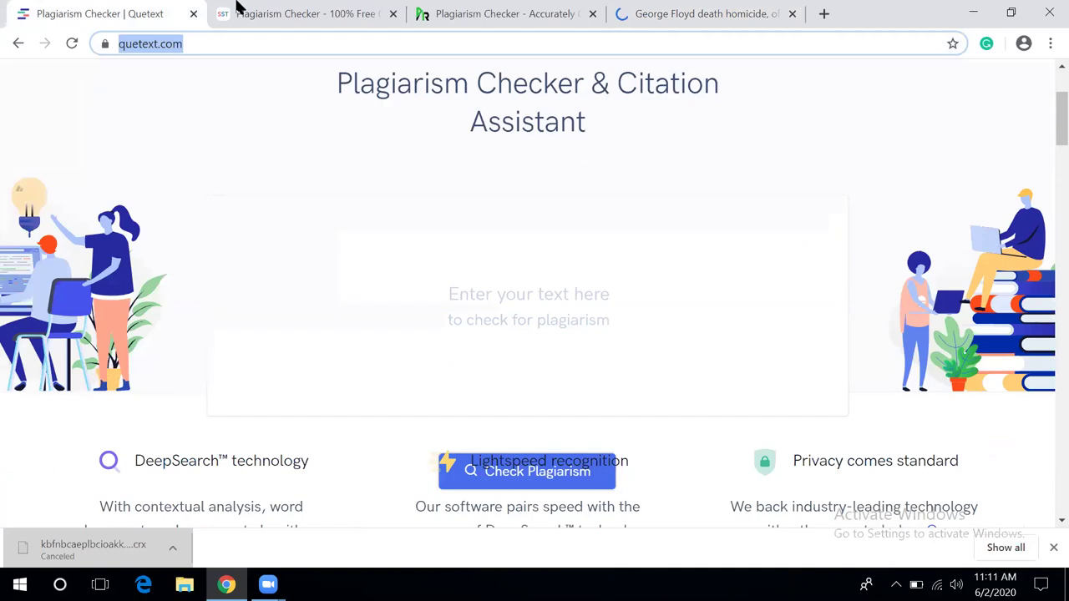
click(285, 16)
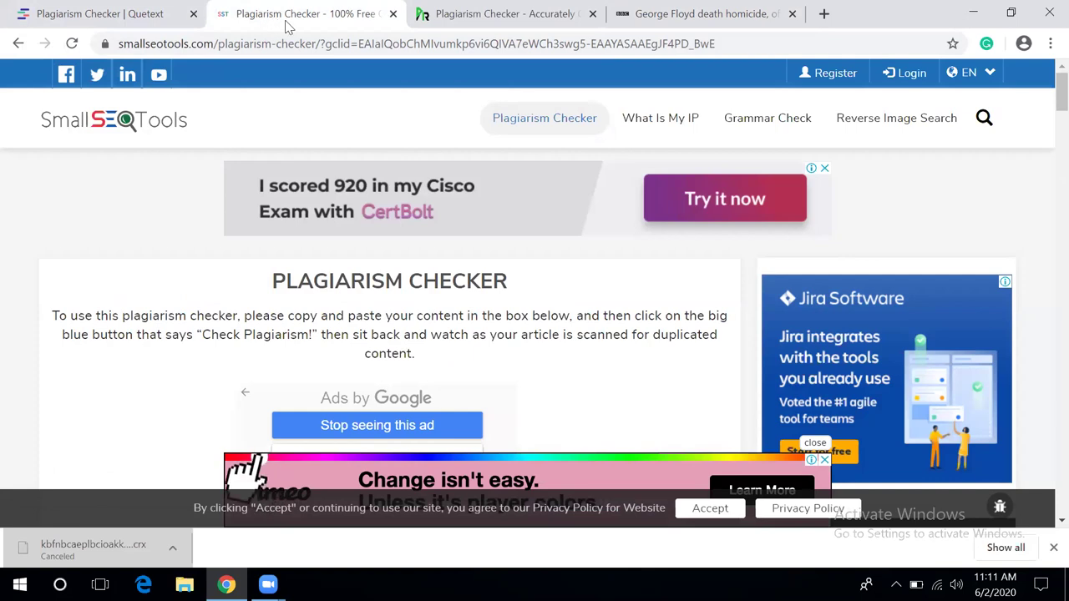
click(491, 15)
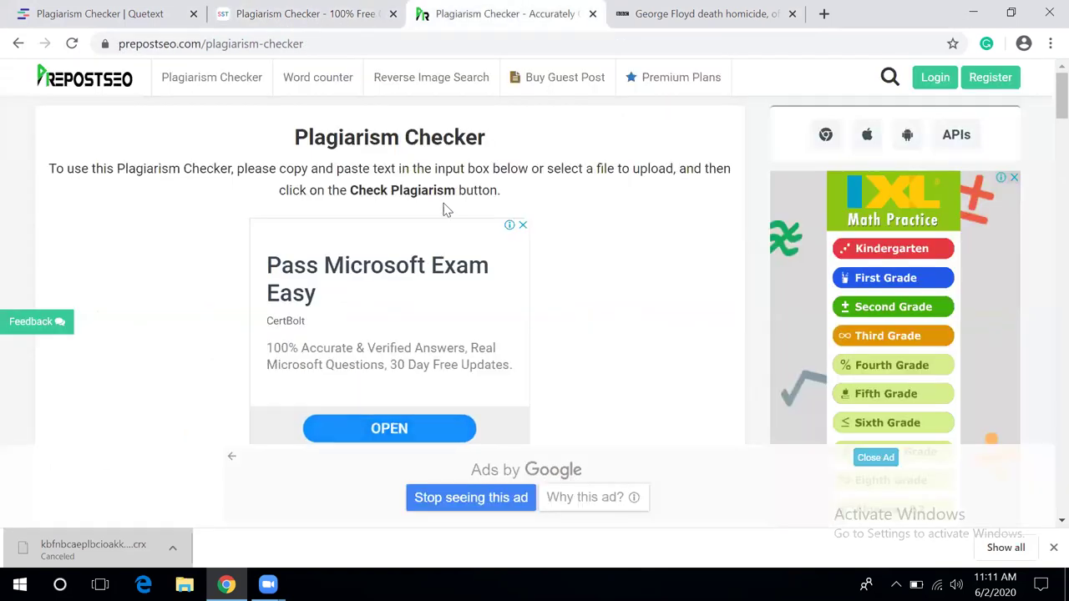
click(522, 226)
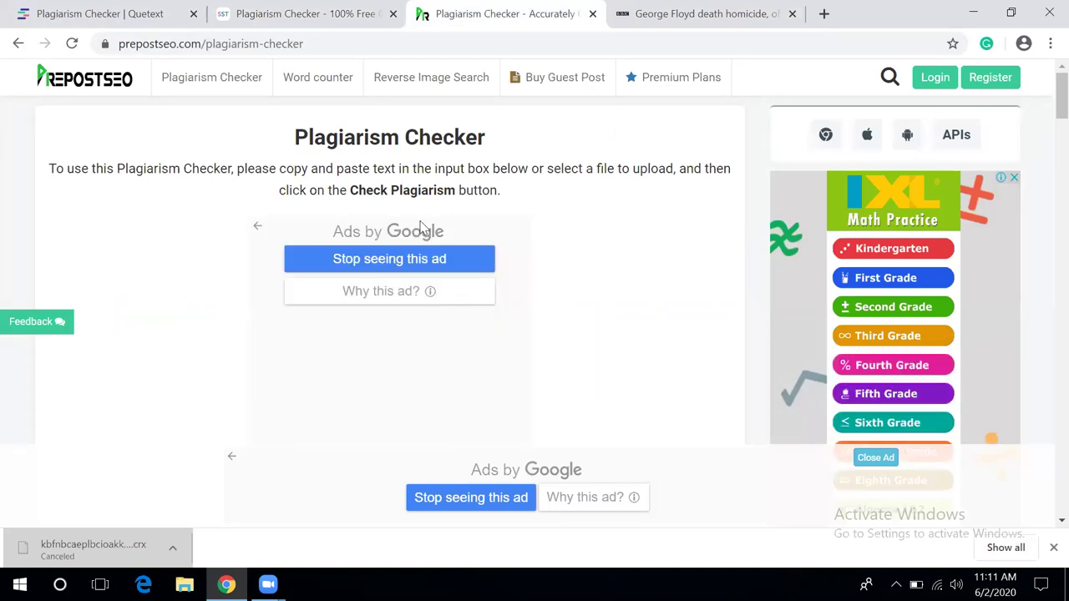
Switch to SmallSEOTools, close the overlaid banner ad and paste the copied article text into the plagiarism checker
click(270, 17)
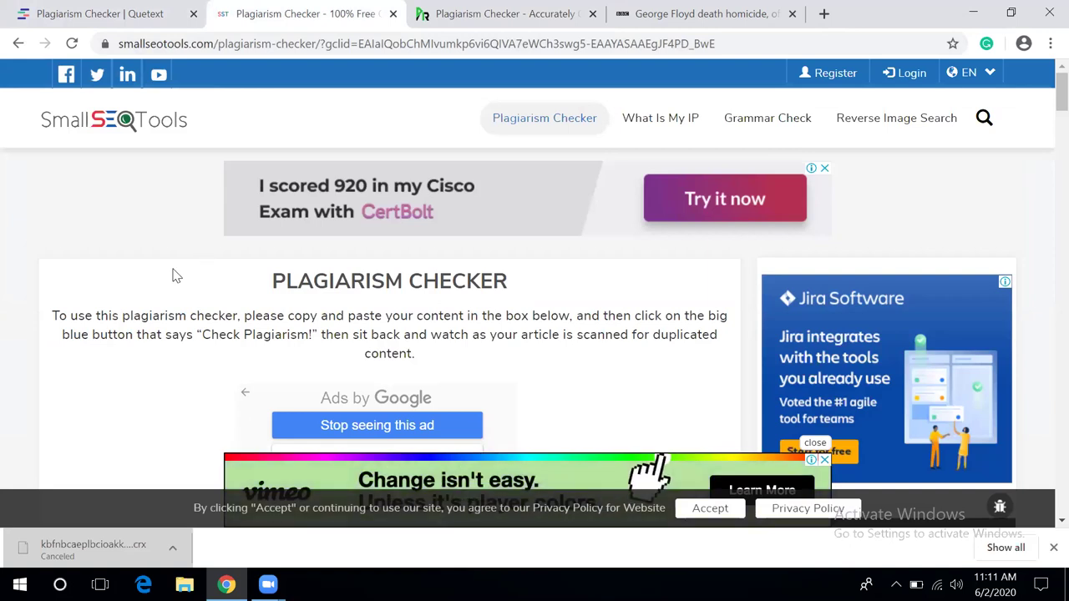
scroll(175, 276, down, 3)
scroll(198, 302, down, 3)
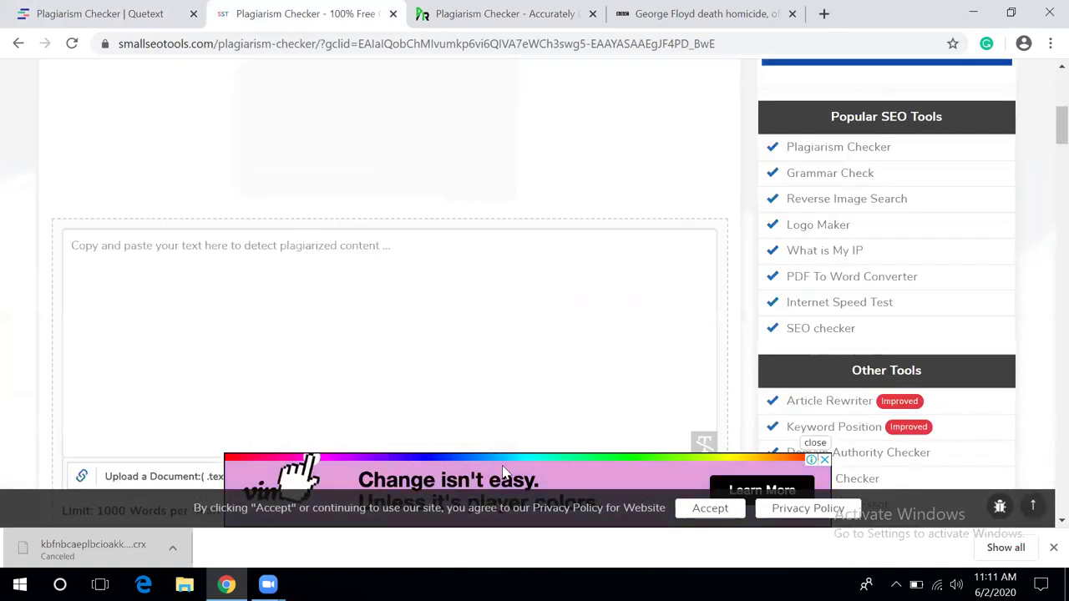
click(824, 461)
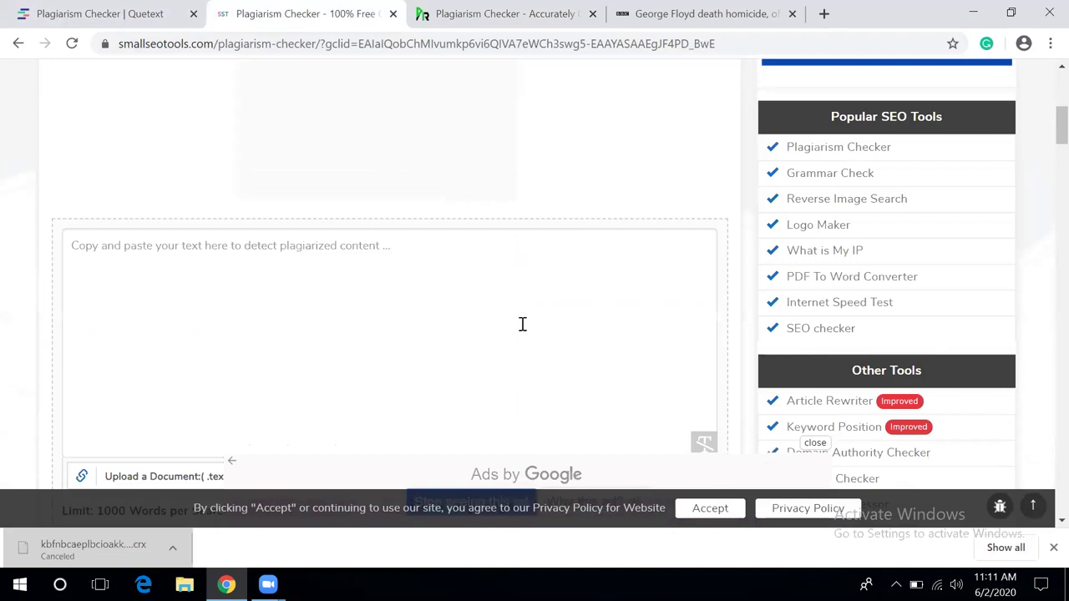
scroll(349, 299, down, 1)
click(242, 240)
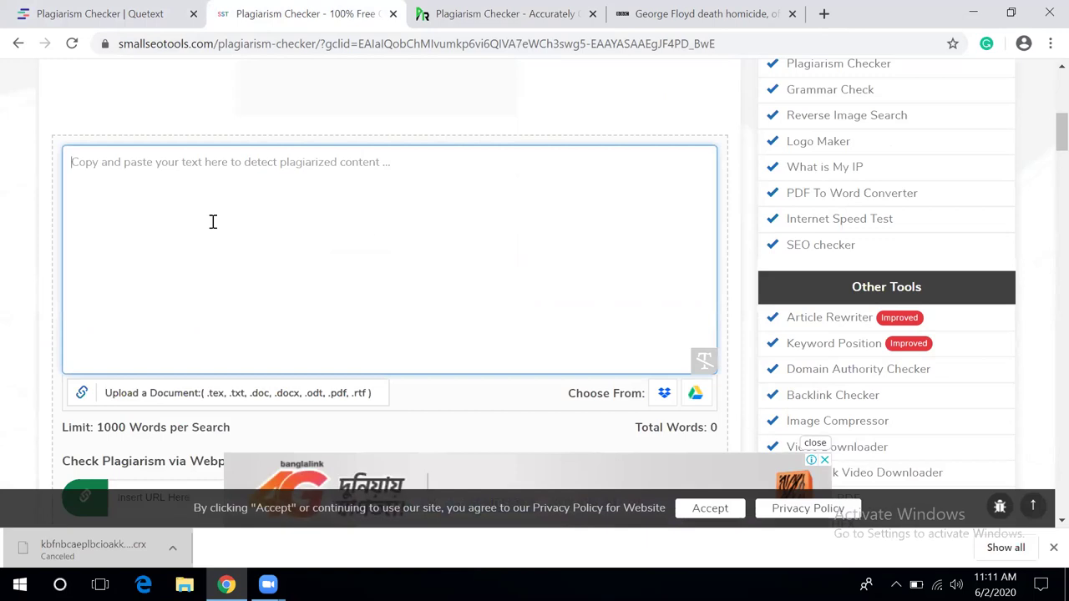
key(ctrl+v)
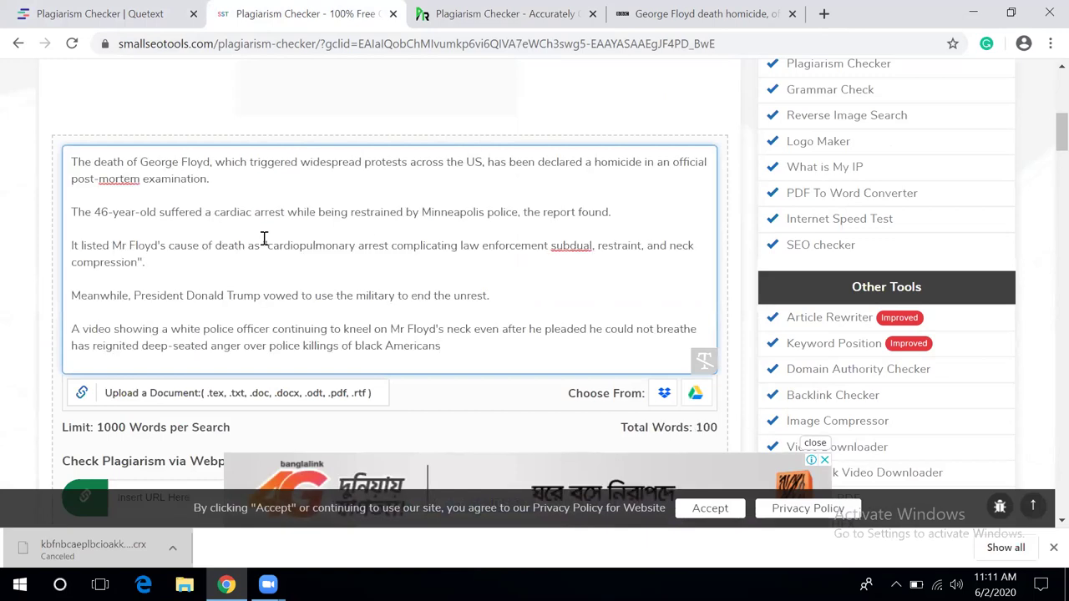
Start the SmallSEOTools plagiarism check on the pasted article text
scroll(264, 240, down, 2)
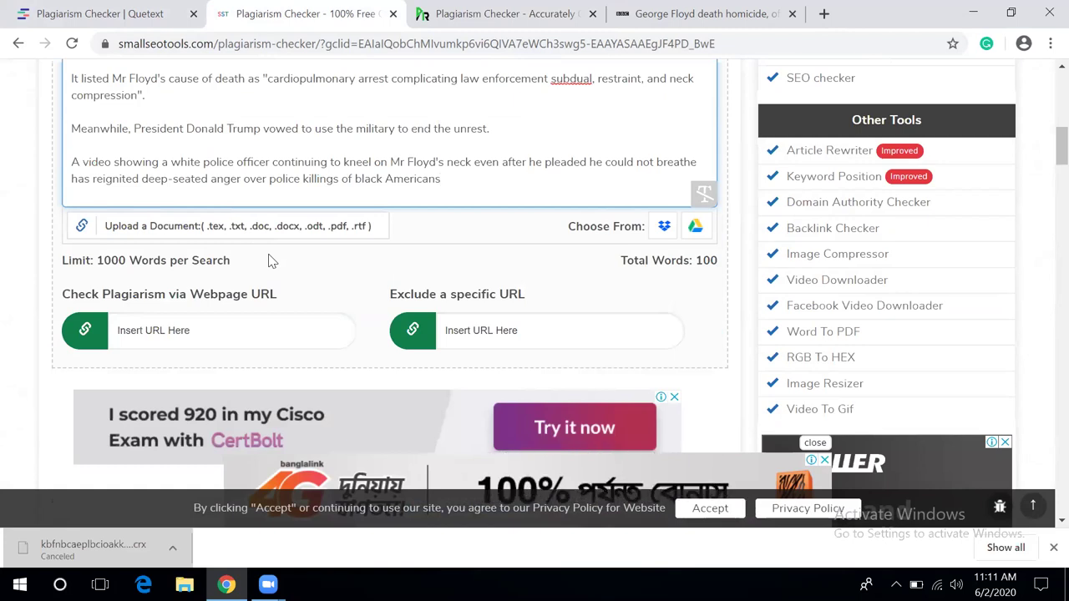
scroll(270, 255, down, 1)
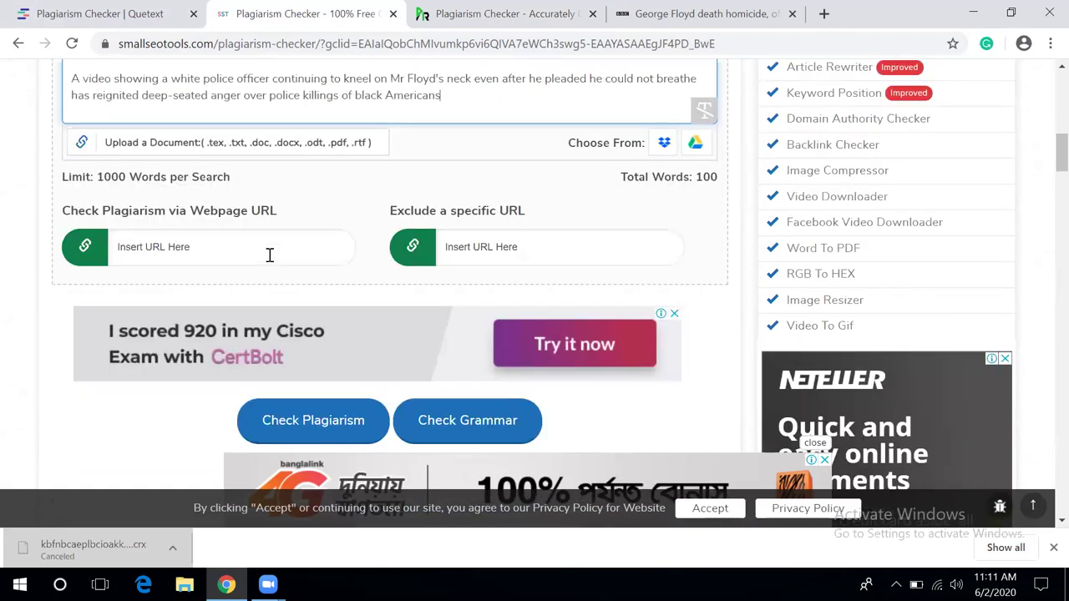
click(335, 421)
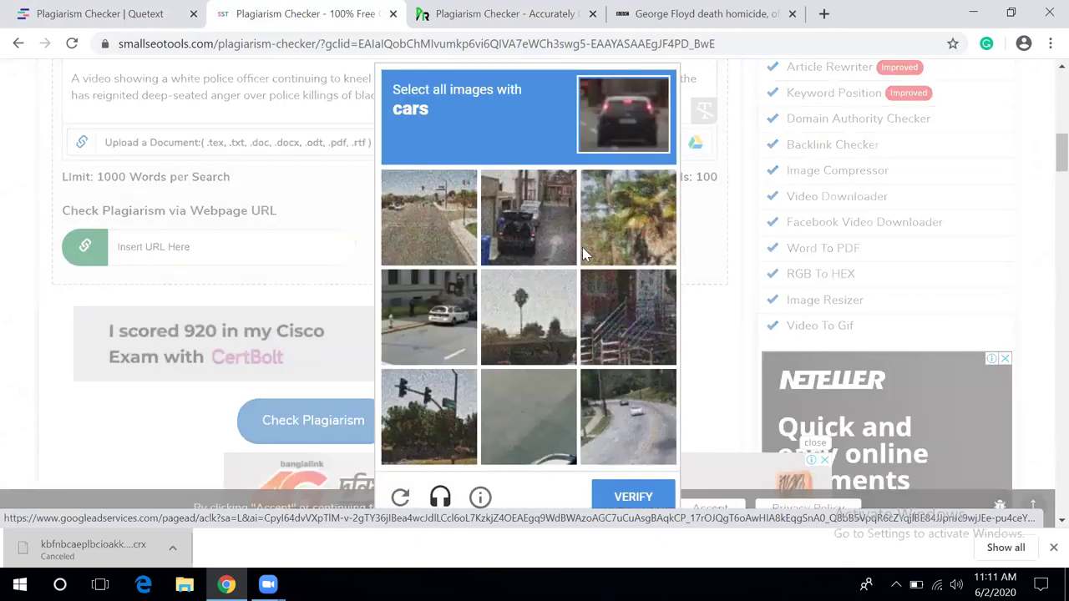
Complete the image verification by selecting the three pictures that clearly show cars and submitting the selection
scroll(582, 248, down, 1)
scroll(582, 248, up, 1)
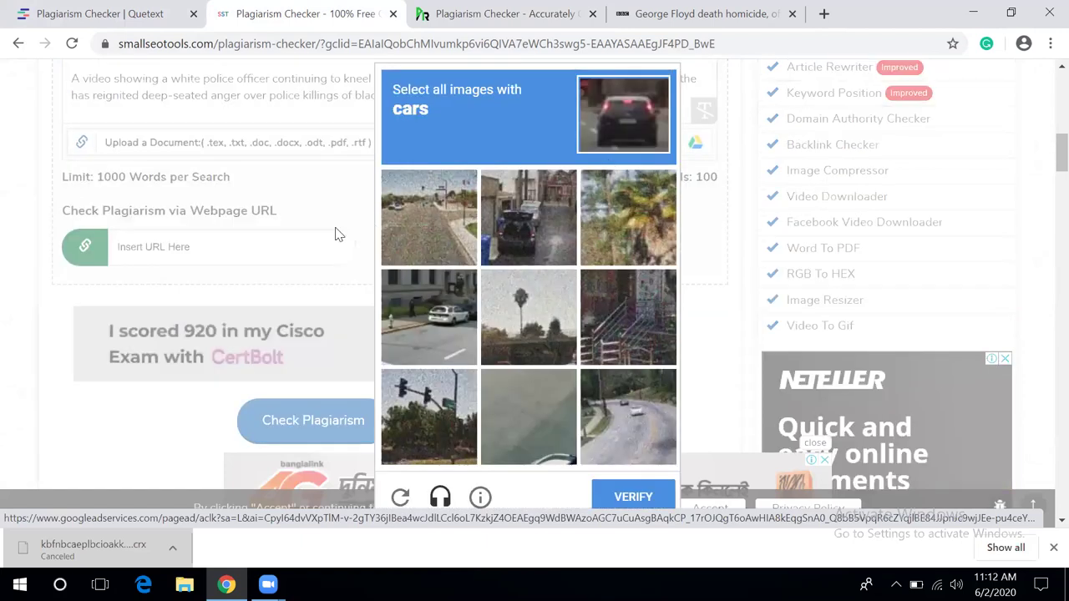
click(528, 217)
click(429, 317)
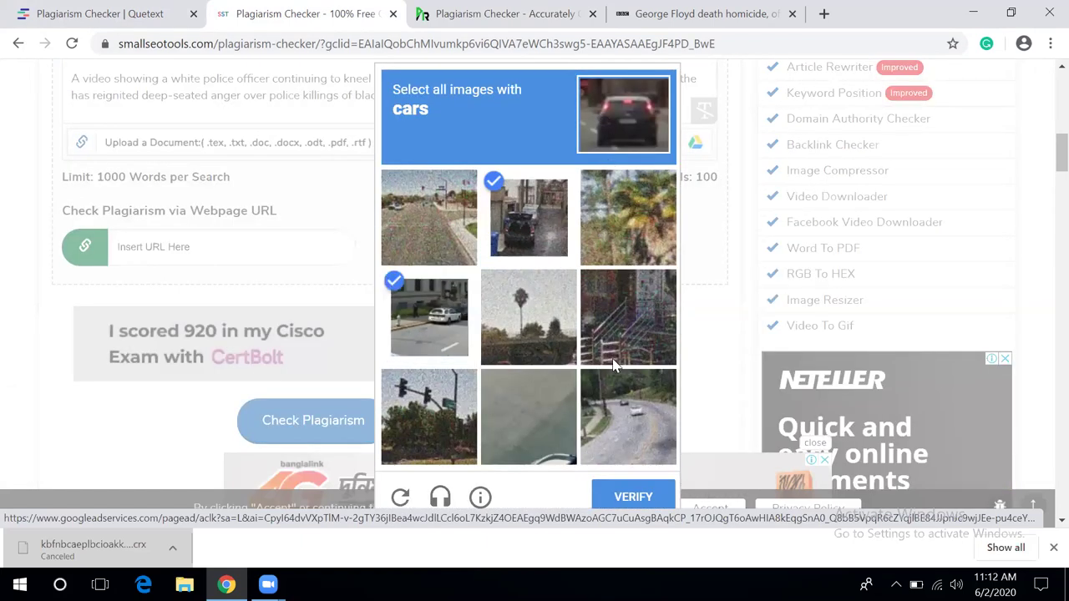
scroll(654, 334, down, 1)
click(650, 330)
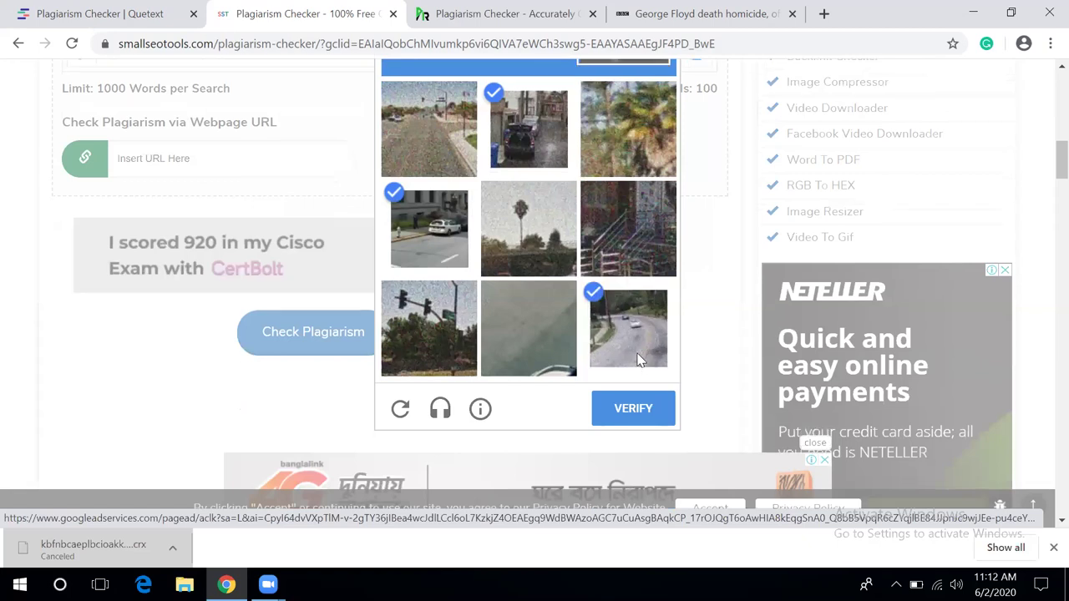
scroll(633, 338, down, 1)
scroll(585, 309, up, 2)
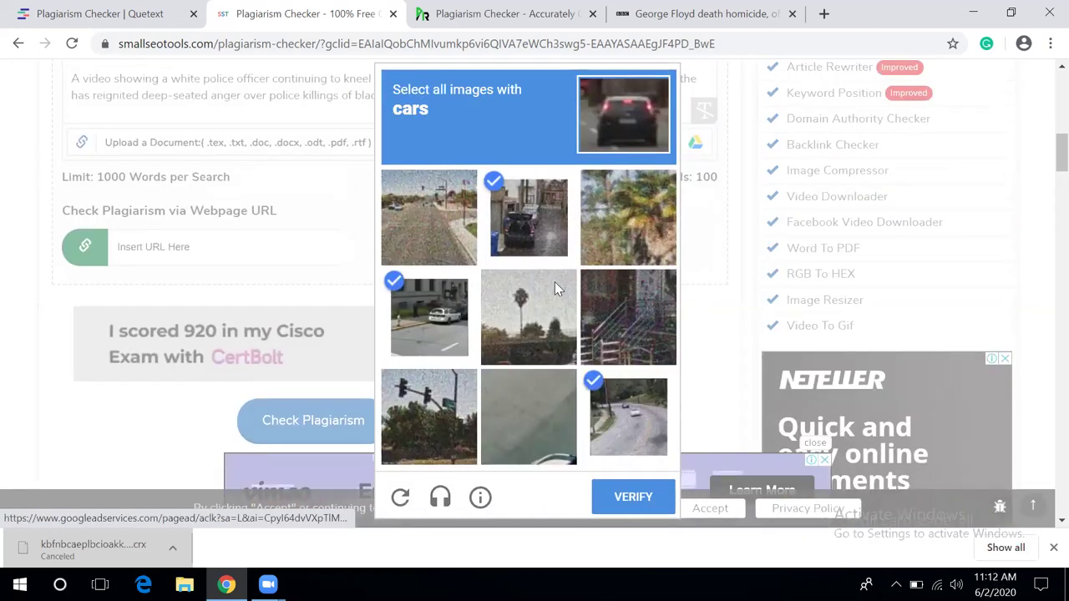
scroll(632, 336, down, 2)
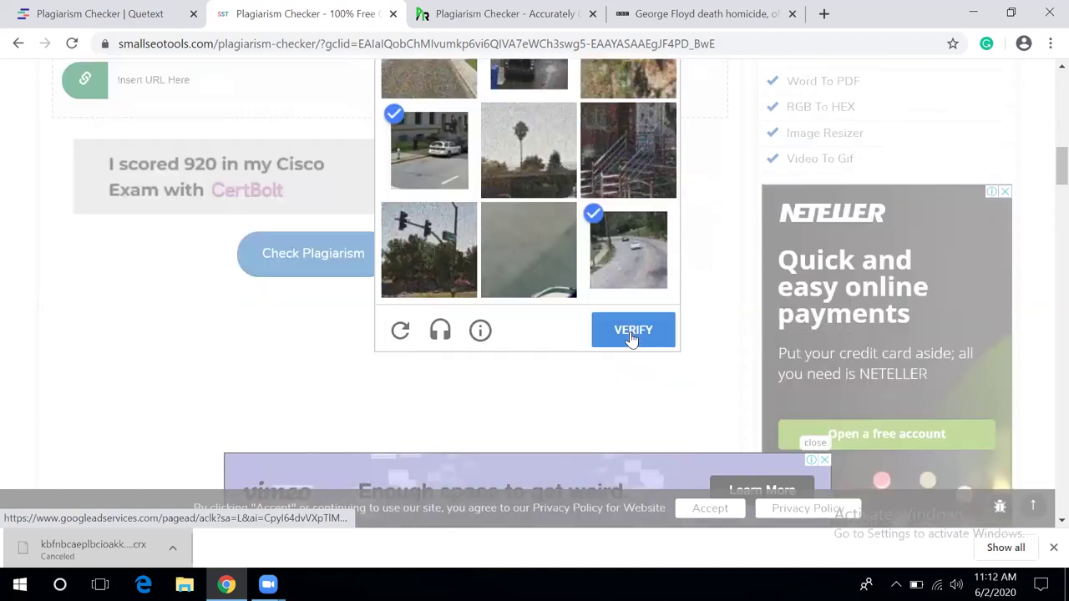
click(632, 334)
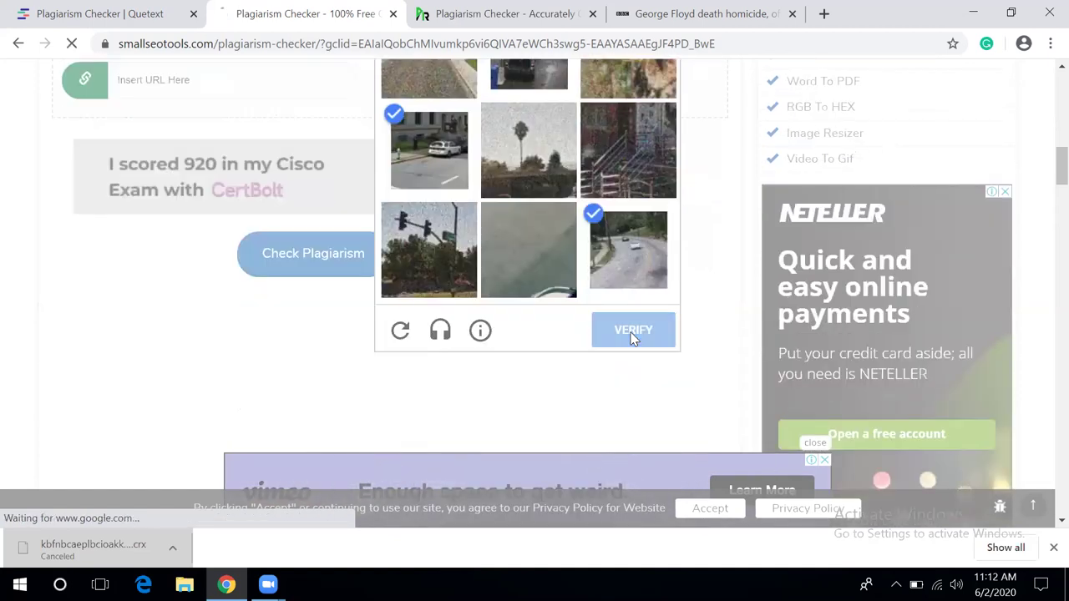
Go to the Results section of the SmallSEOTools check, closing the overlaid banner ad on the way
scroll(501, 309, up, 3)
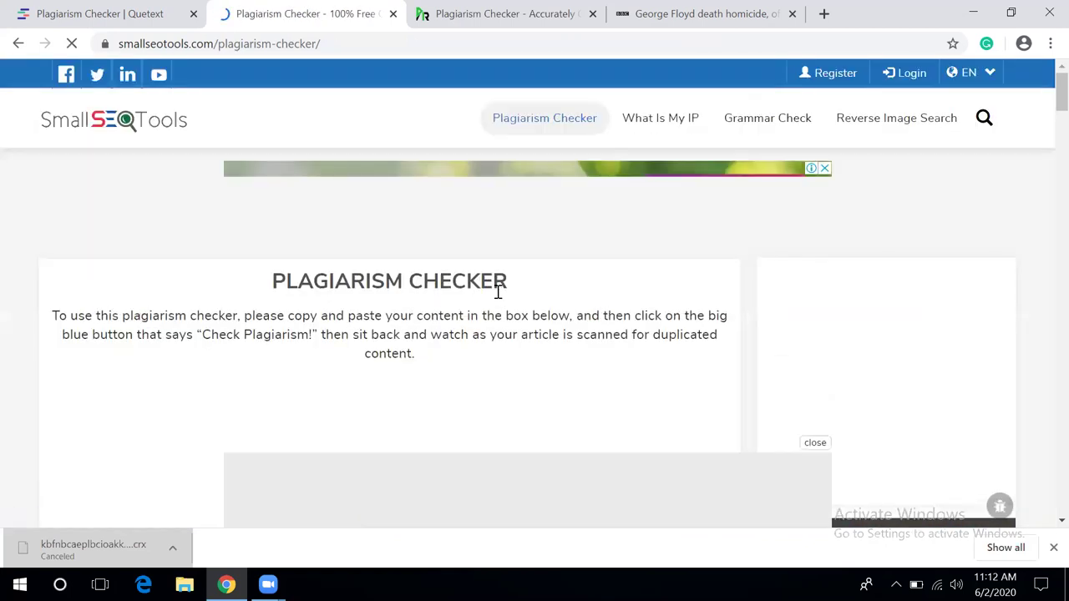
scroll(497, 294, down, 3)
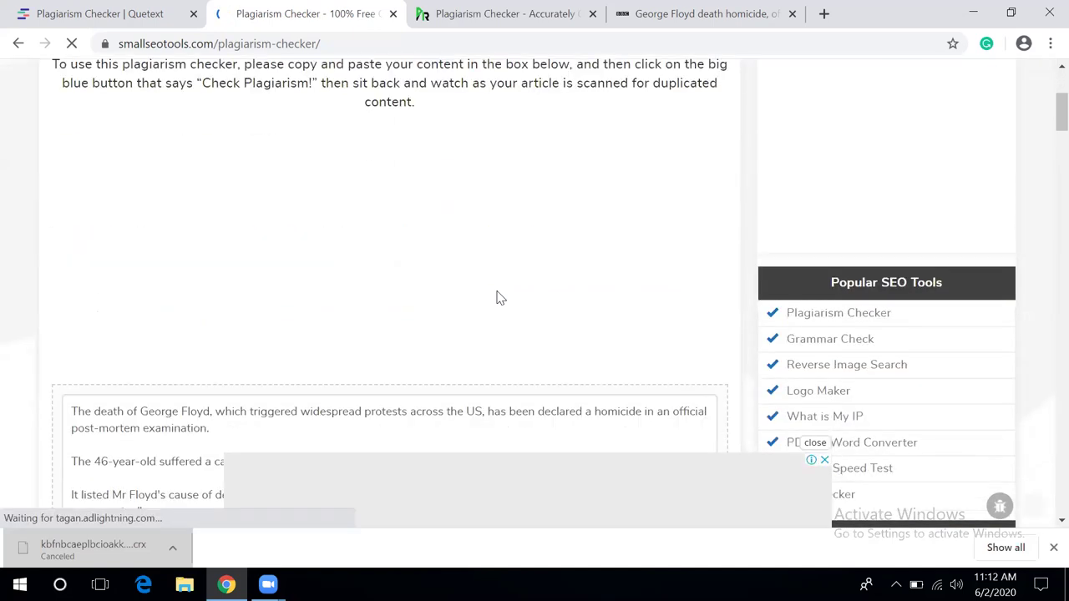
scroll(497, 299, down, 5)
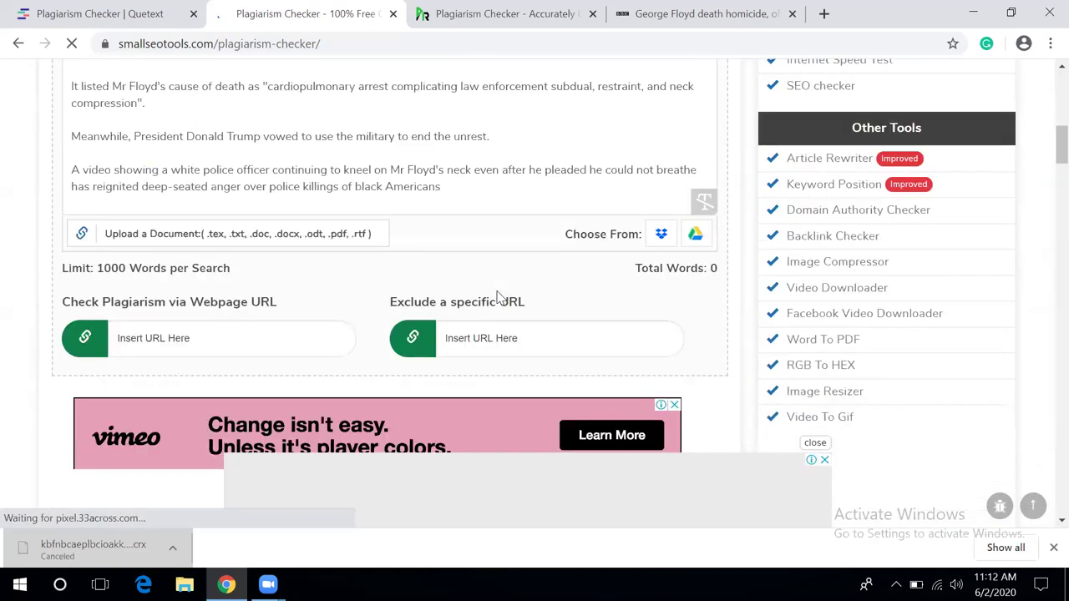
scroll(497, 294, down, 2)
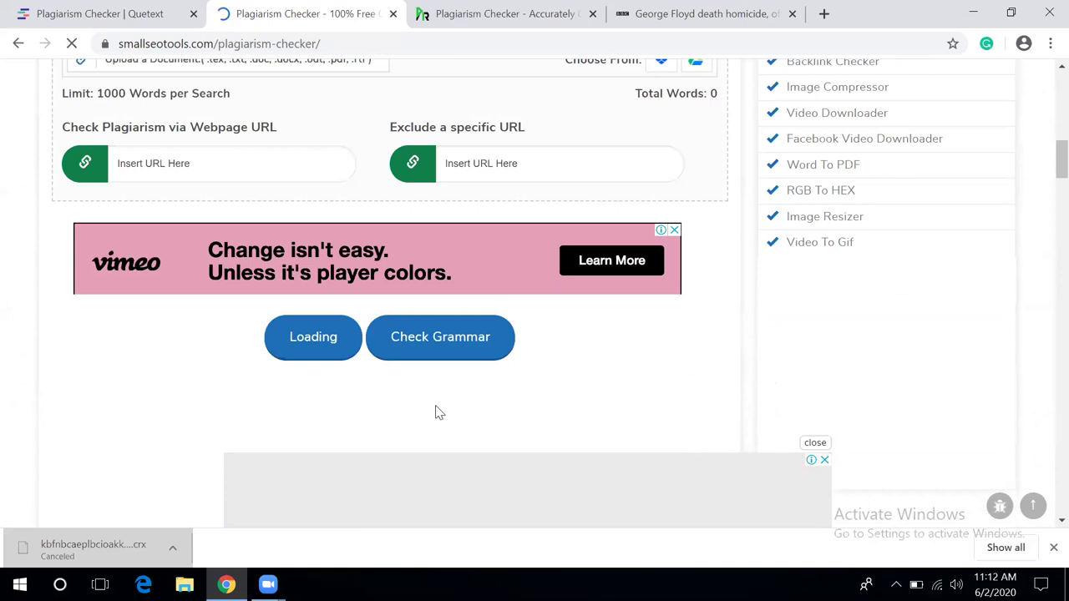
scroll(448, 392, down, 2)
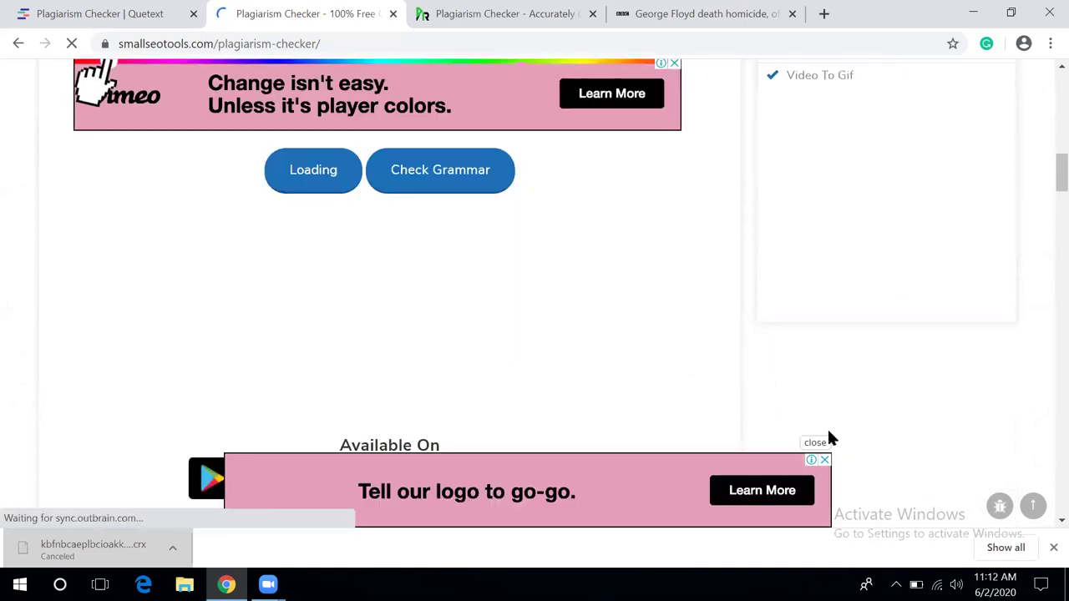
click(825, 459)
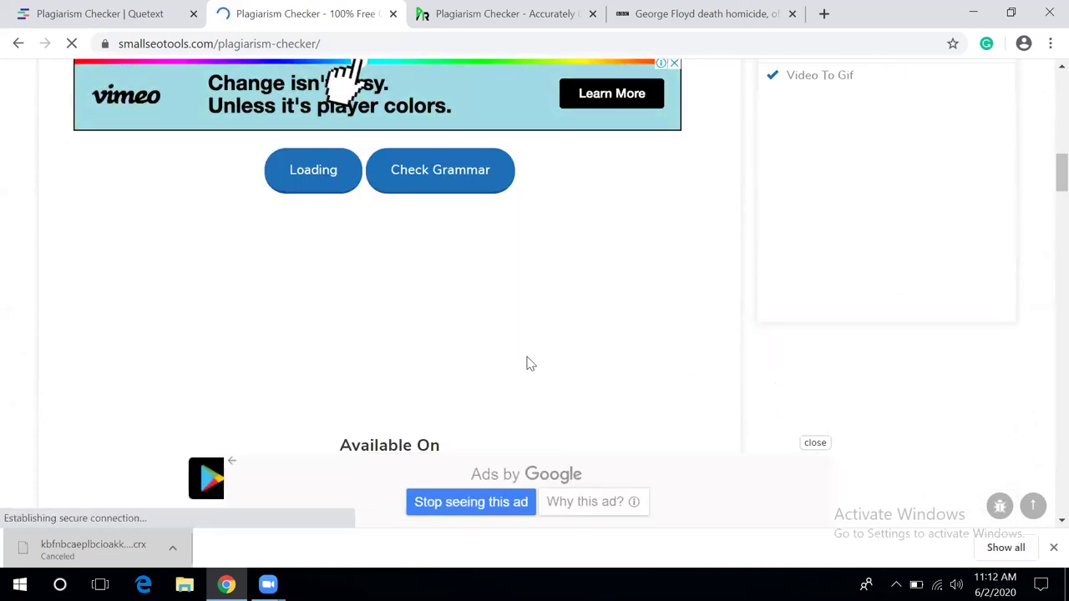
scroll(661, 121, down, 3)
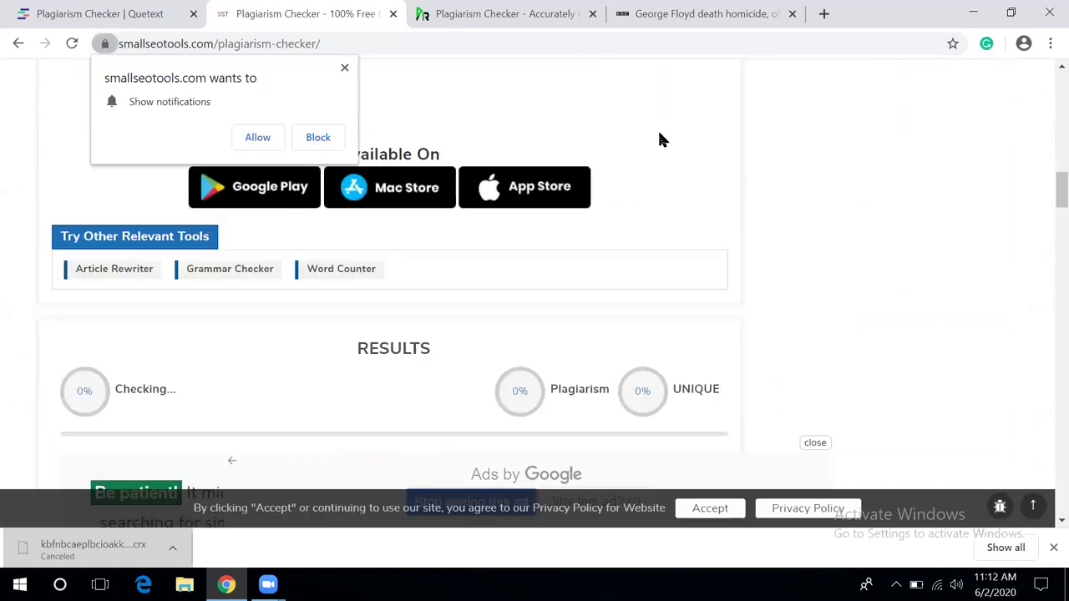
Go to the sentence-by-sentence results of the SmallSEOTools check and dismiss the site's notification request
scroll(659, 139, down, 3)
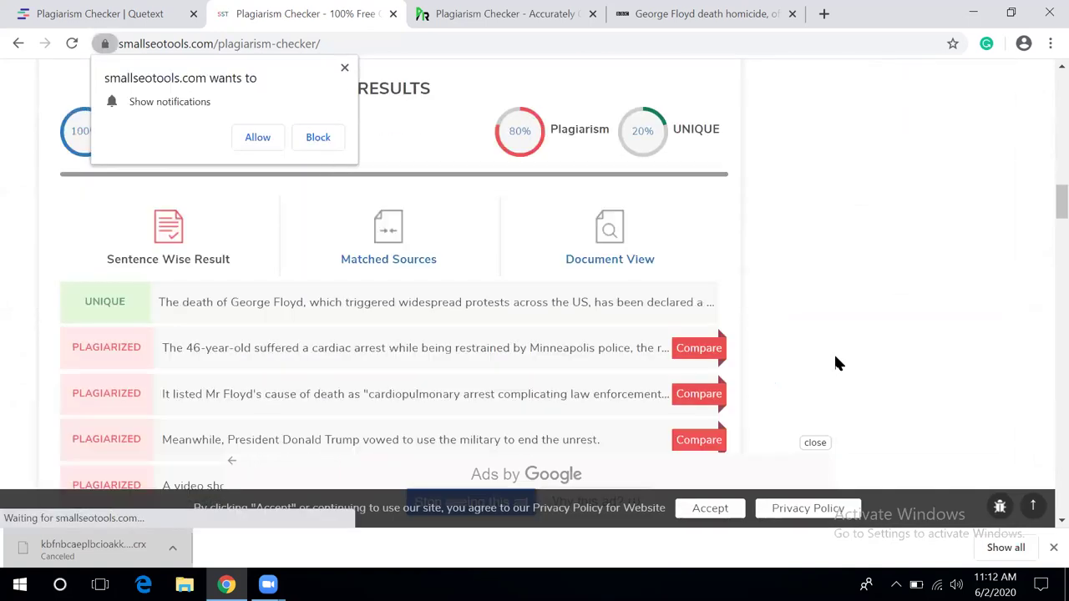
click(344, 68)
scroll(742, 173, down, 1)
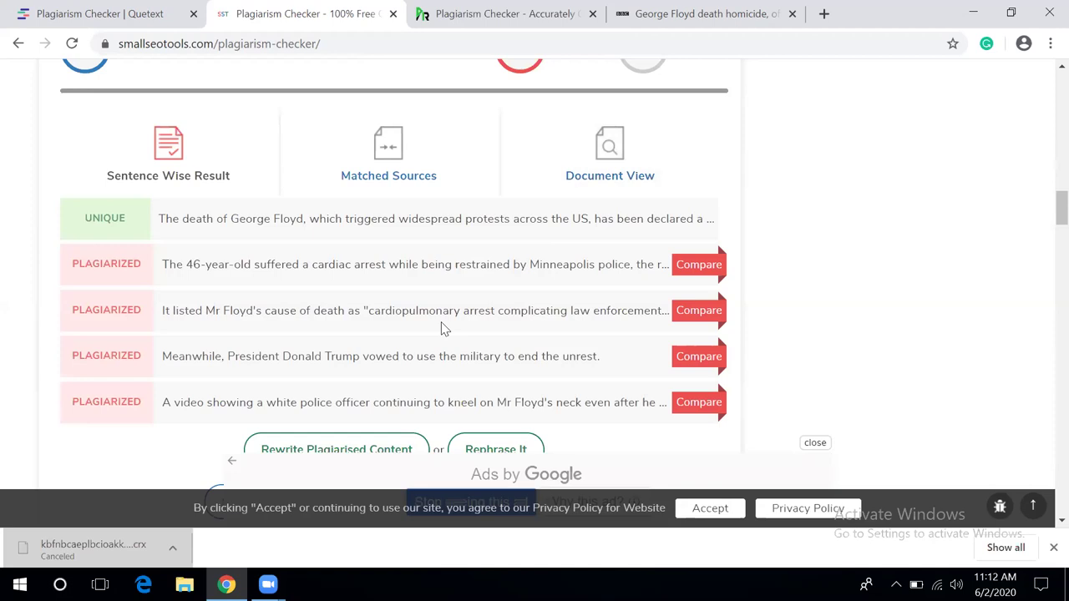
Examine the sentence-wise results, the overall plagiarism and unique percentages, and the rewrite and report options below them
scroll(444, 329, down, 2)
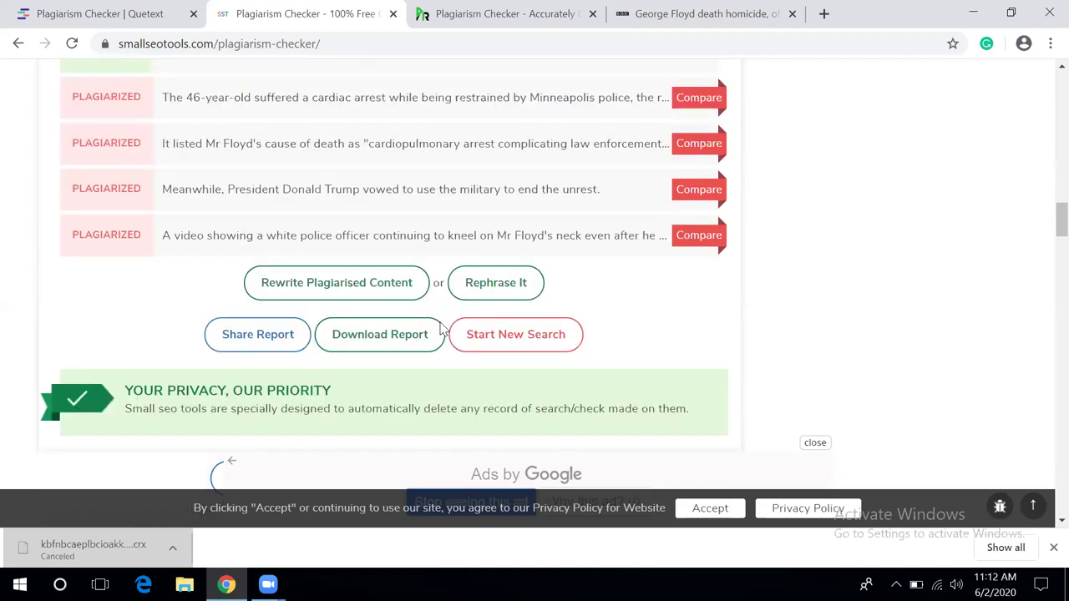
scroll(441, 326, up, 1)
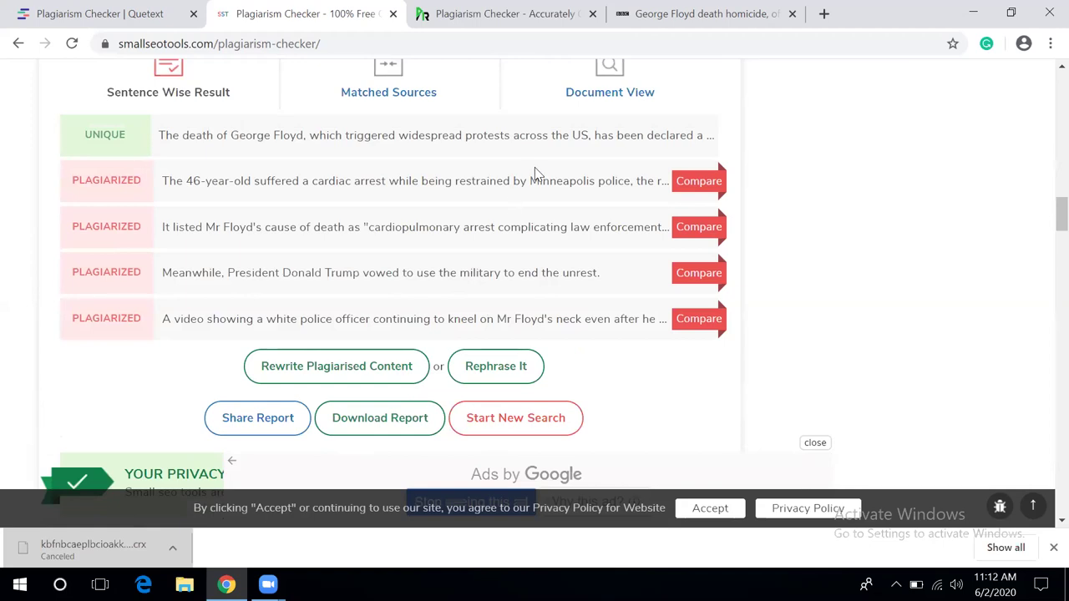
scroll(298, 173, up, 1)
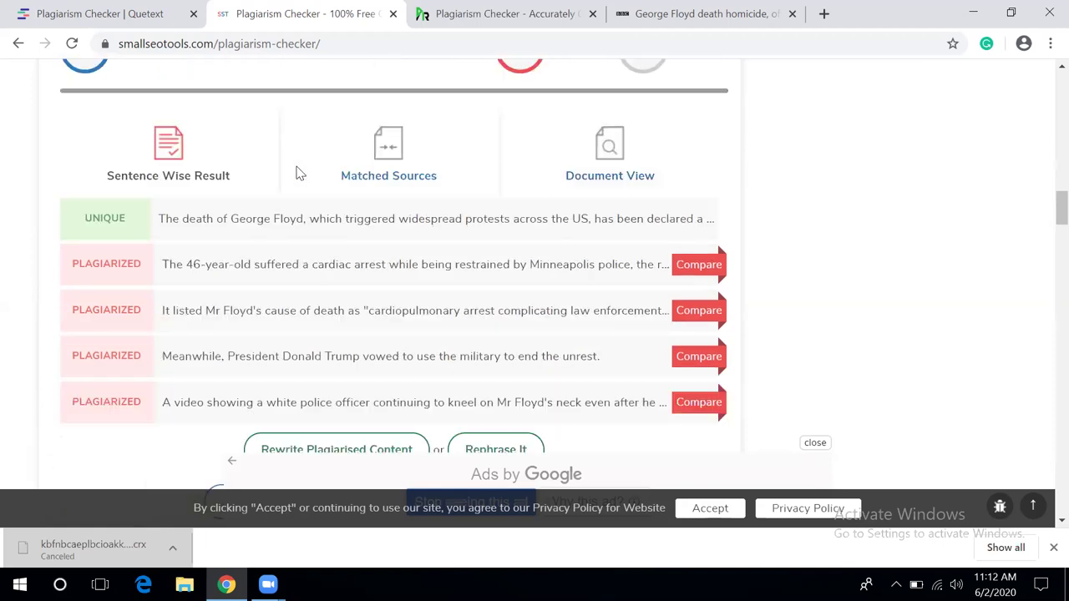
scroll(299, 174, up, 1)
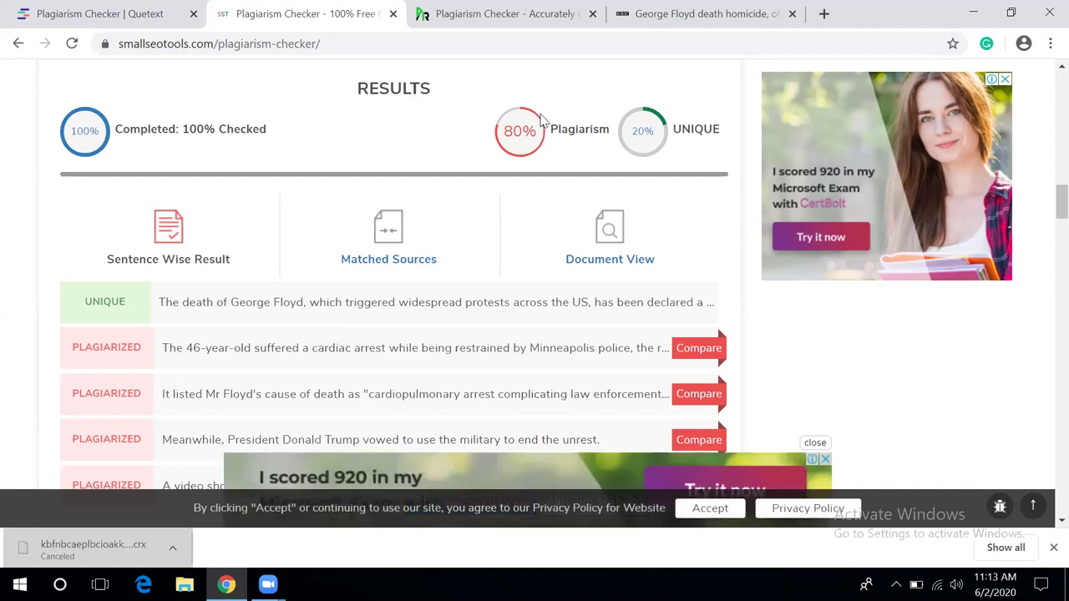
click(830, 460)
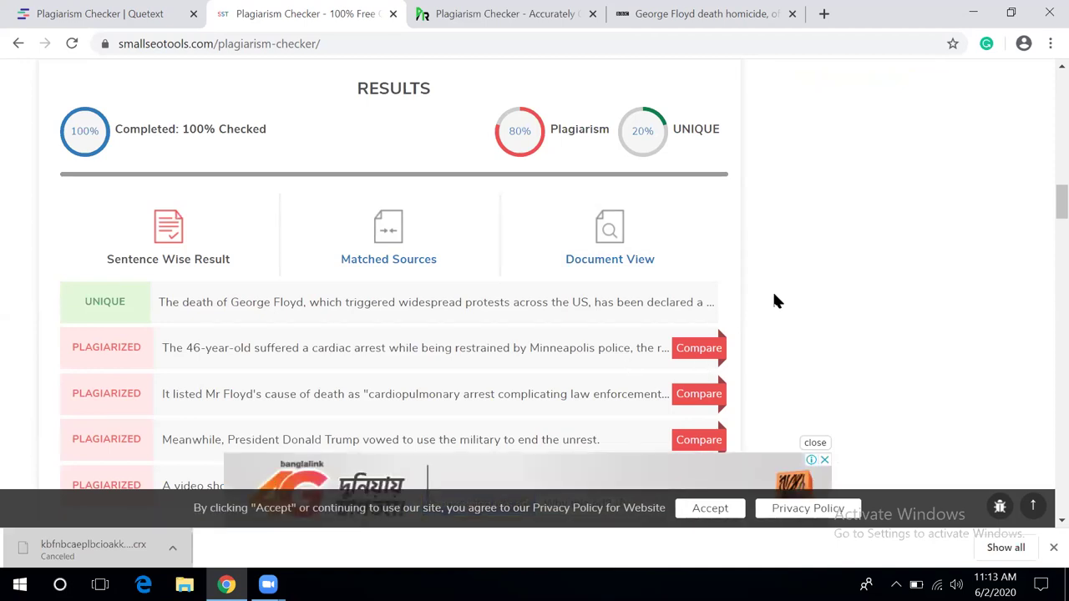
scroll(775, 300, down, 1)
scroll(776, 301, down, 1)
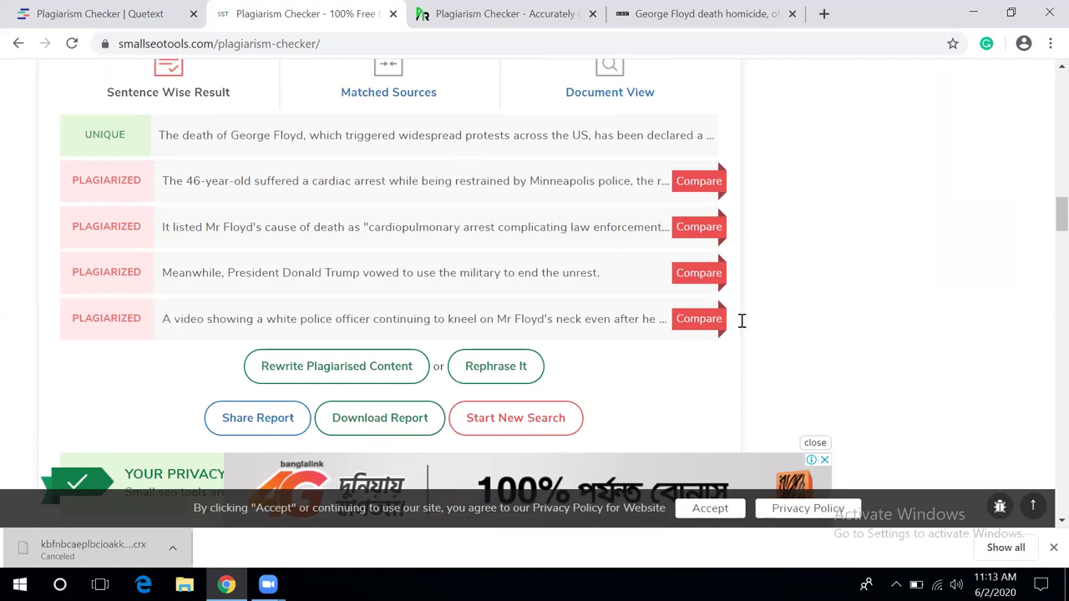
scroll(437, 138, up, 1)
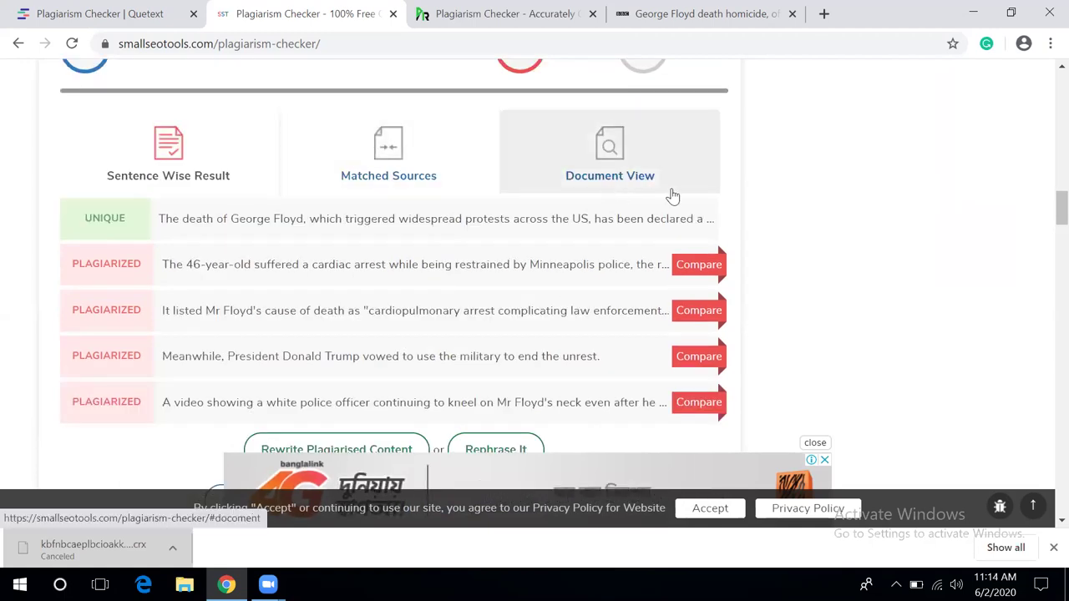
scroll(731, 209, up, 1)
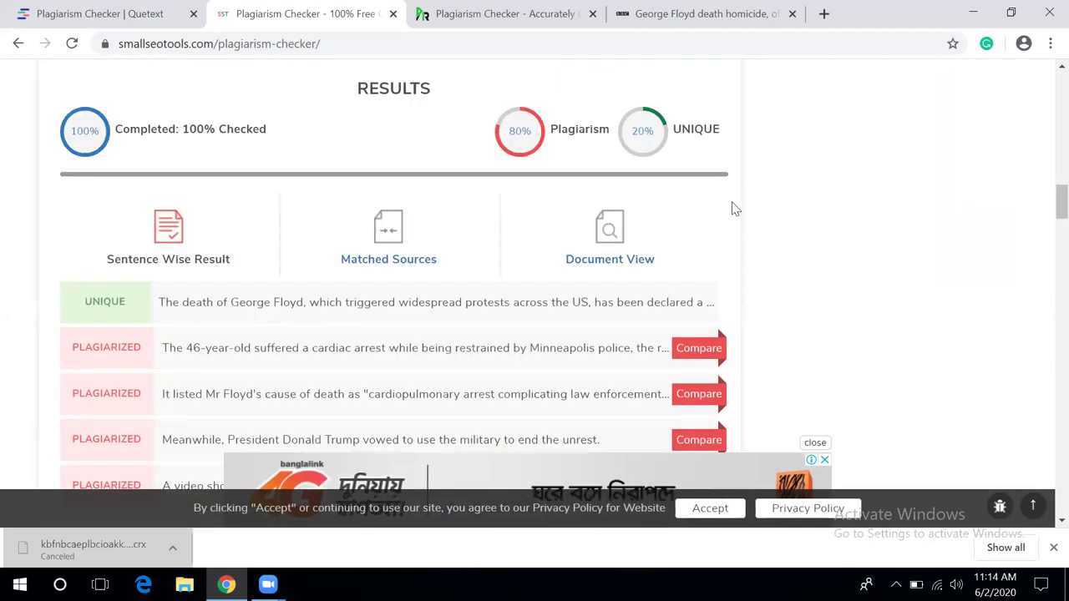
Open the Matched Sources view of the results and review the listed source pages with their similarity percentages
click(668, 246)
click(421, 227)
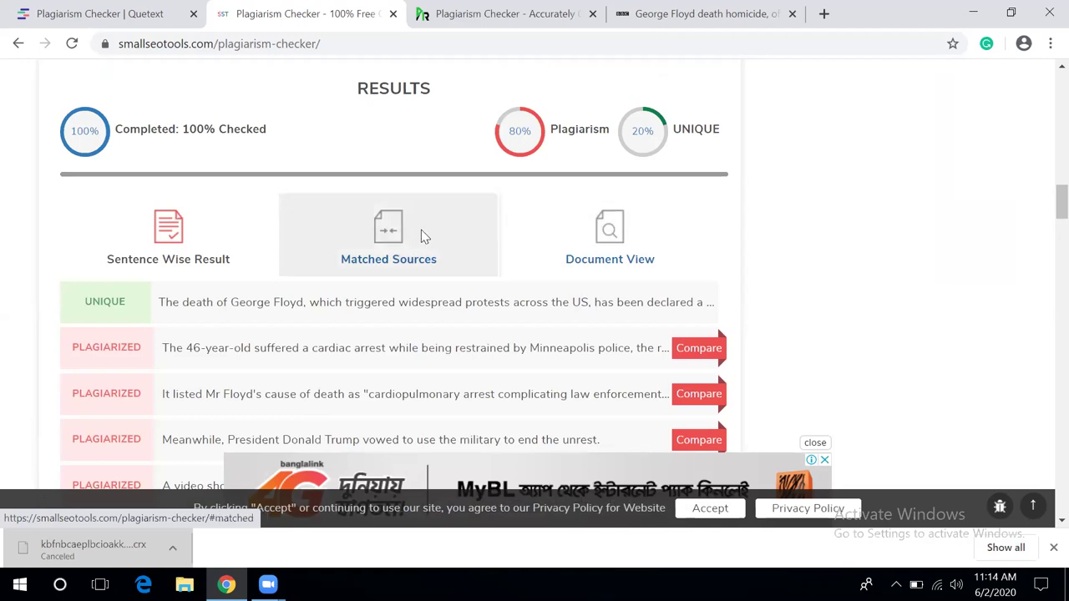
scroll(756, 326, down, 1)
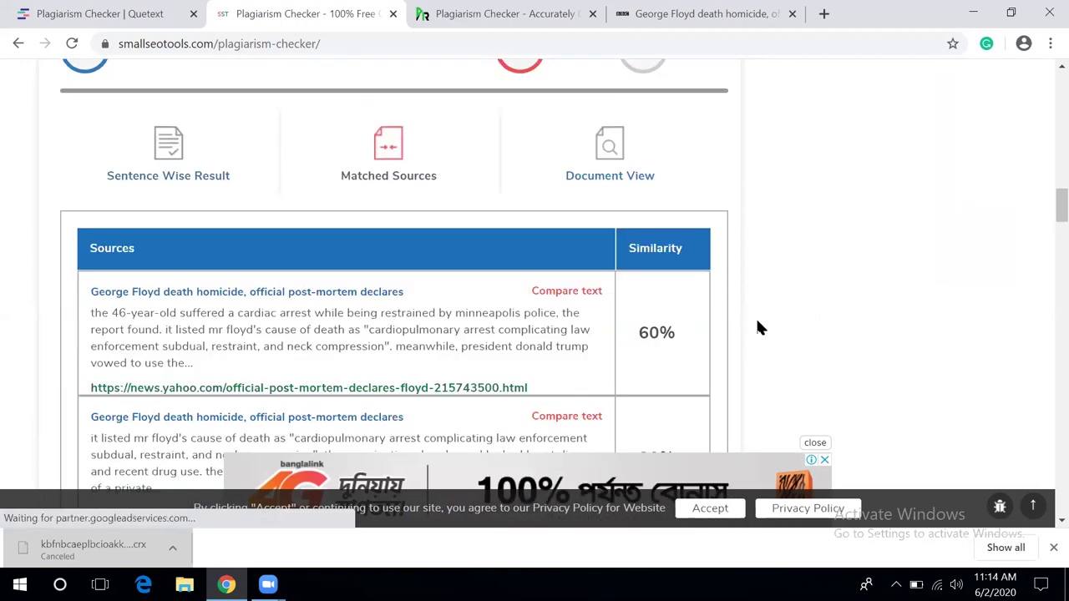
scroll(756, 326, down, 3)
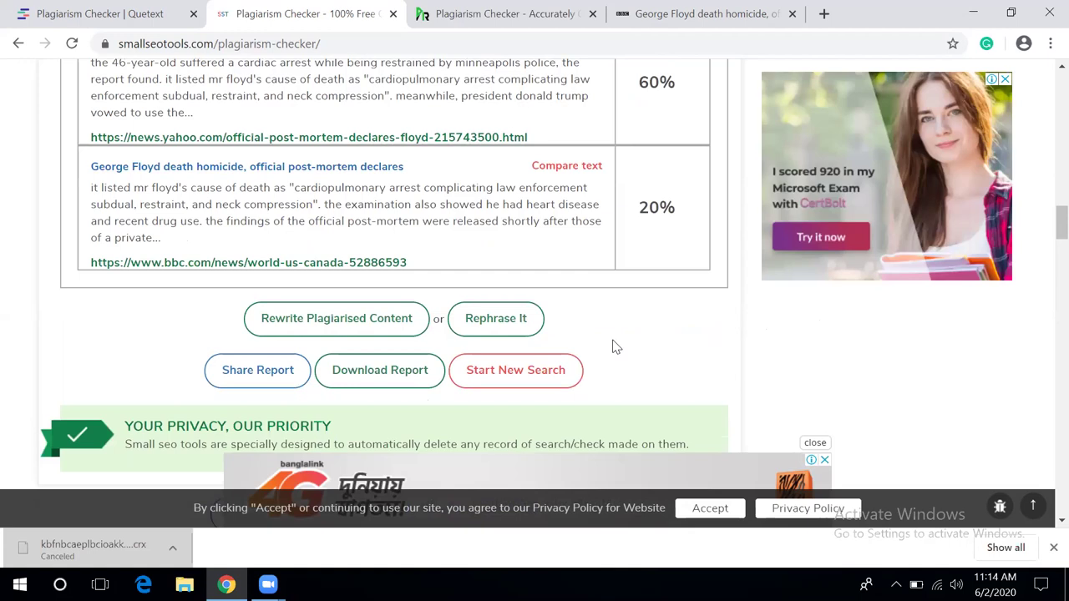
scroll(132, 391, up, 3)
scroll(126, 259, up, 1)
scroll(245, 303, up, 3)
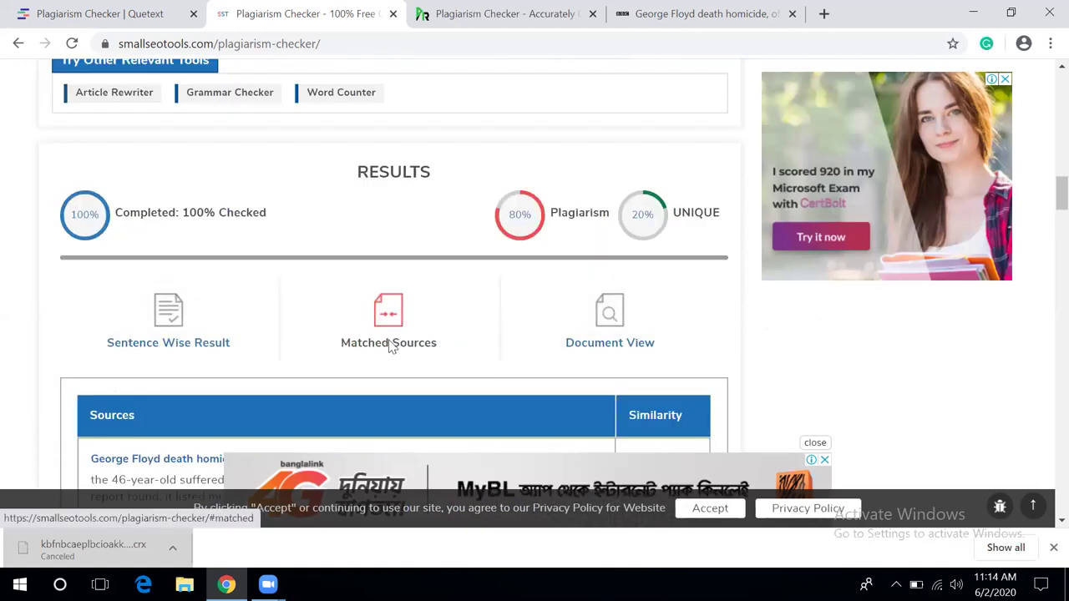
scroll(390, 347, down, 2)
scroll(390, 346, down, 1)
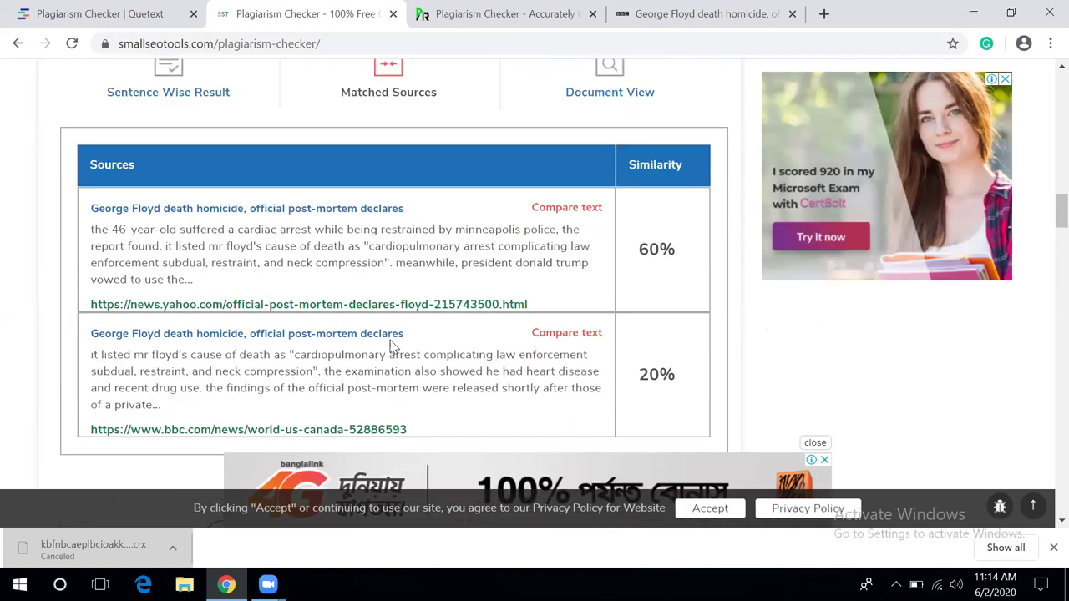
scroll(390, 344, down, 1)
scroll(392, 343, down, 1)
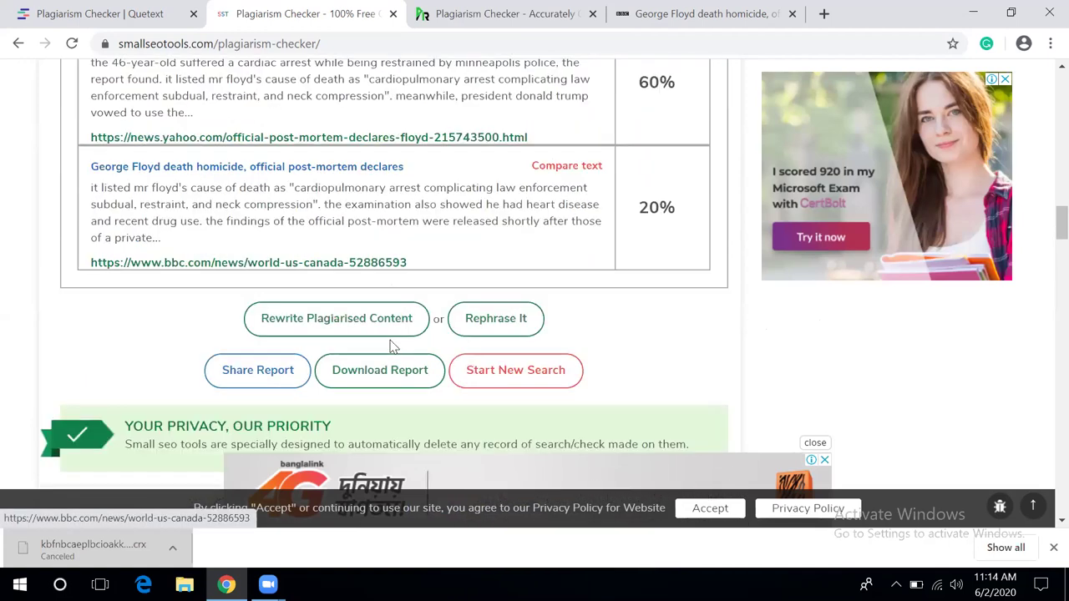
scroll(394, 343, up, 2)
scroll(292, 304, up, 3)
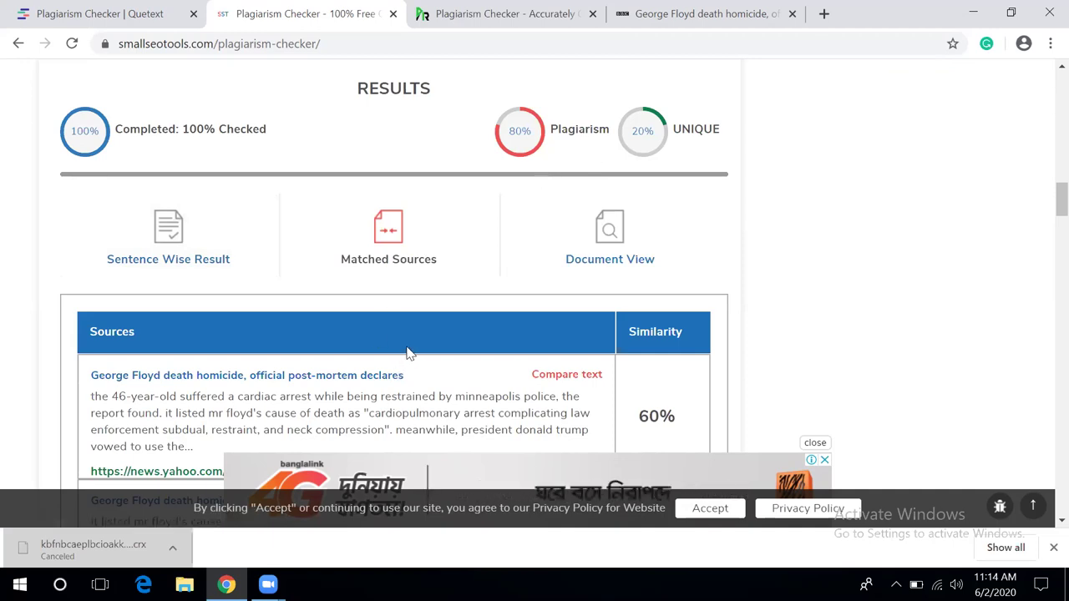
Compare the similarity percentages of the Yahoo and BBC sources with the overall plagiarism and unique scores
scroll(410, 352, down, 1)
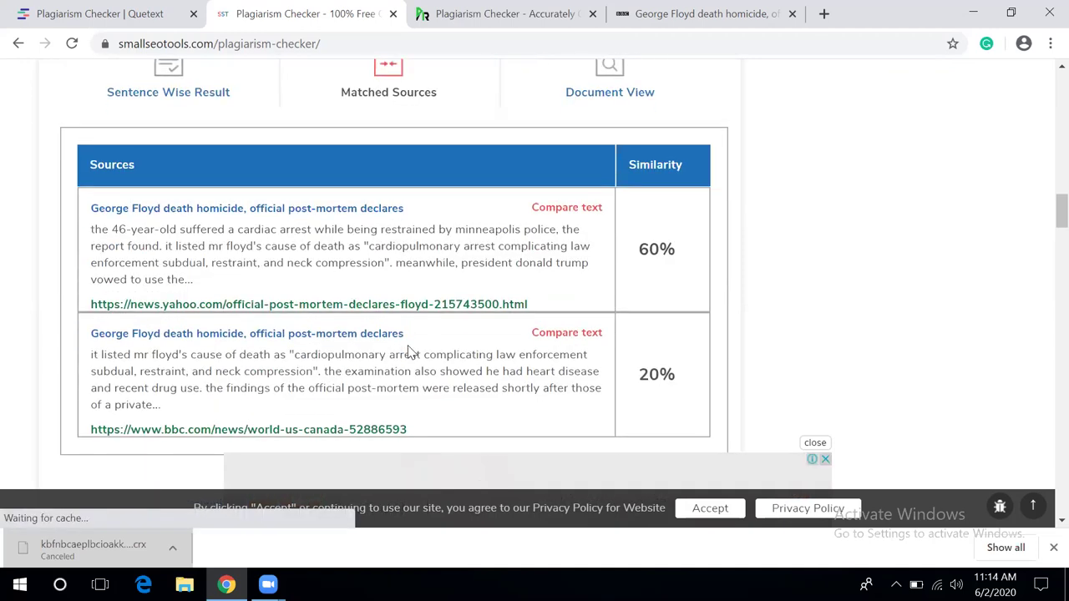
scroll(409, 351, down, 2)
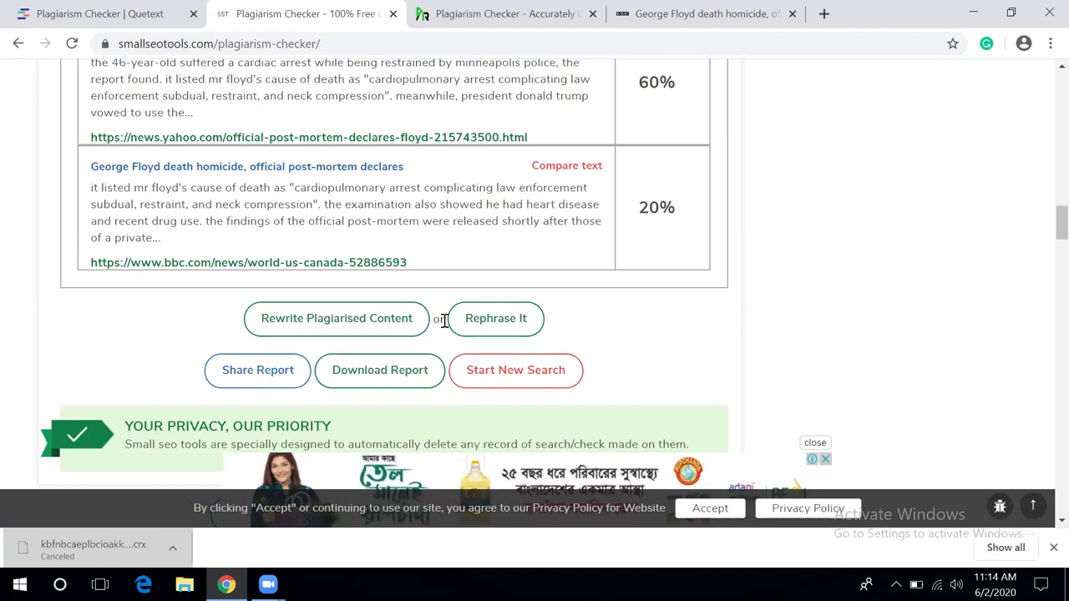
scroll(445, 320, up, 2)
scroll(445, 325, up, 3)
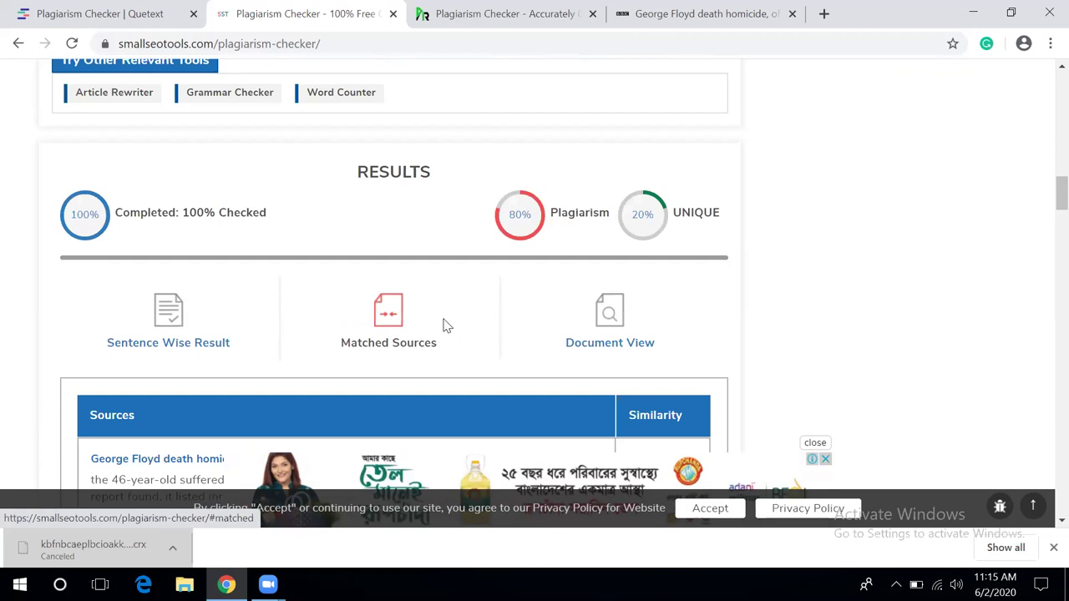
scroll(445, 324, up, 3)
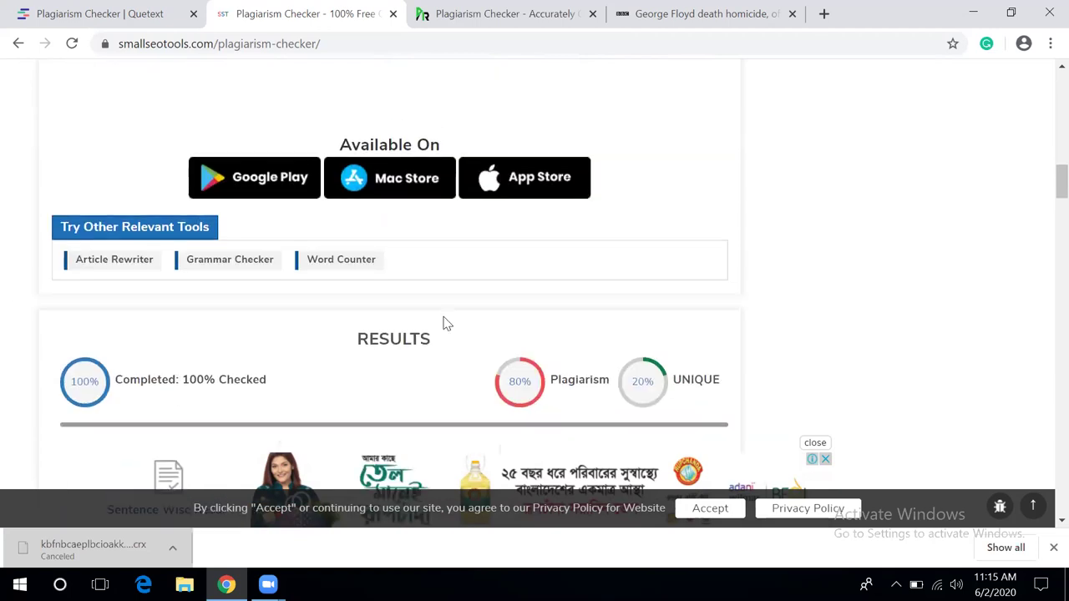
scroll(445, 324, down, 3)
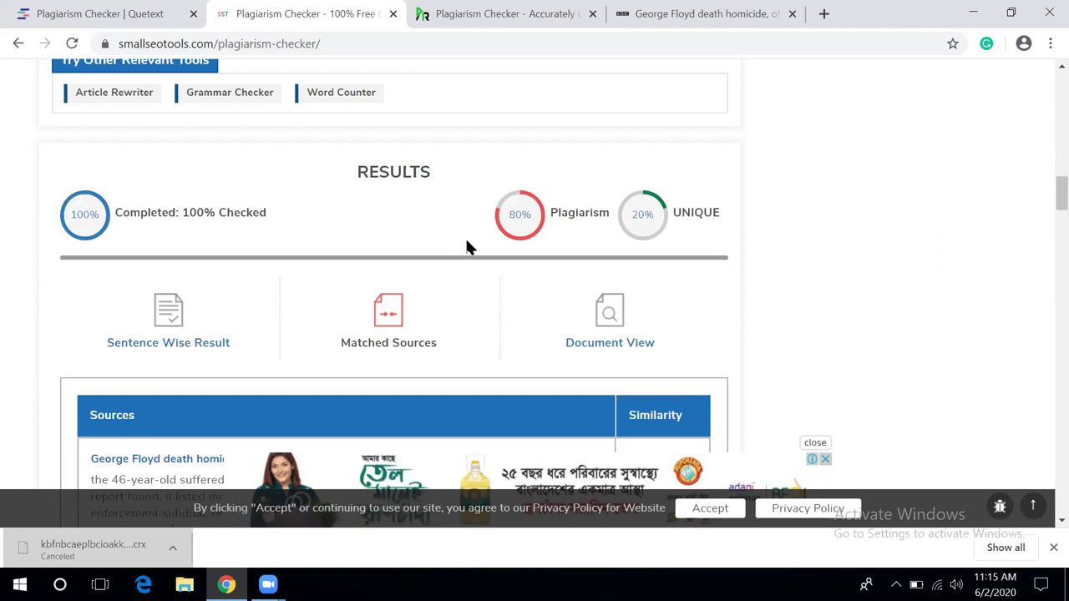
scroll(468, 245, down, 3)
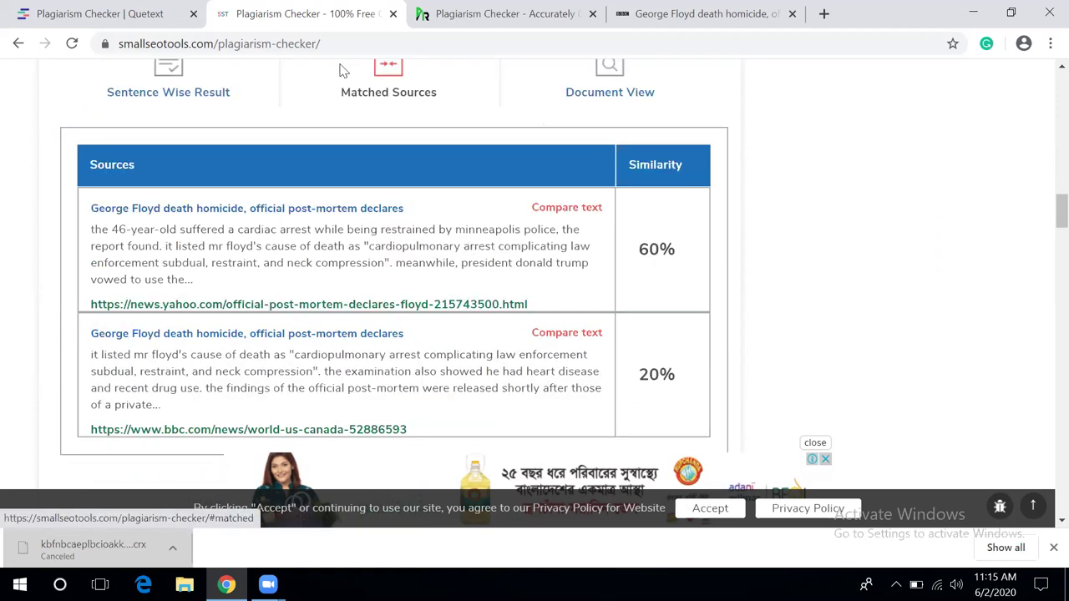
scroll(328, 181, up, 1)
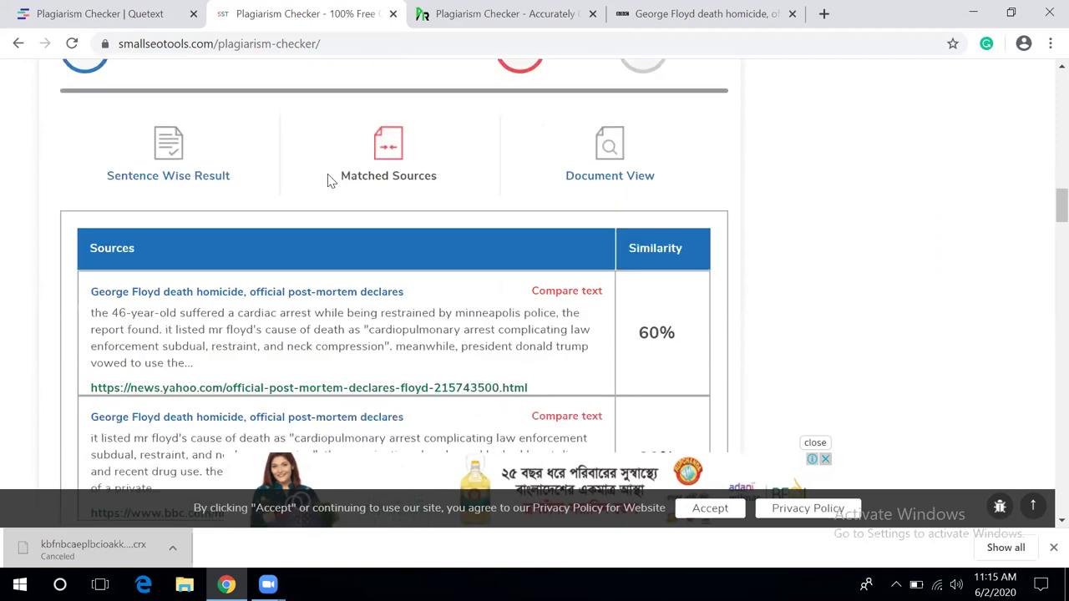
Look through the rest of the SmallSEOTools page, from the text input options to the numbered descriptions of the checker's features
scroll(328, 182, up, 10)
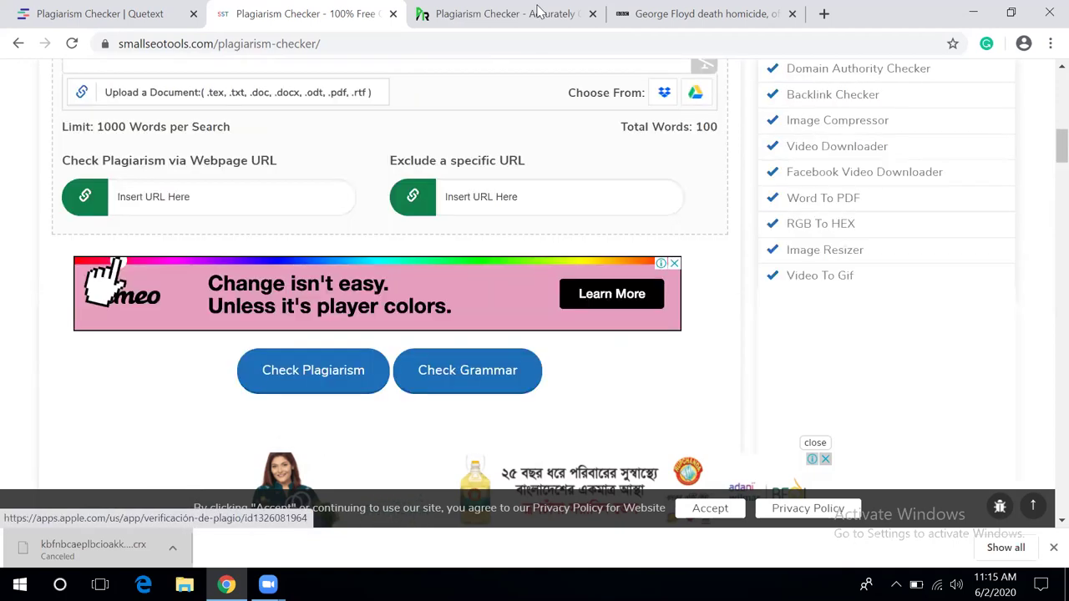
scroll(410, 226, down, 5)
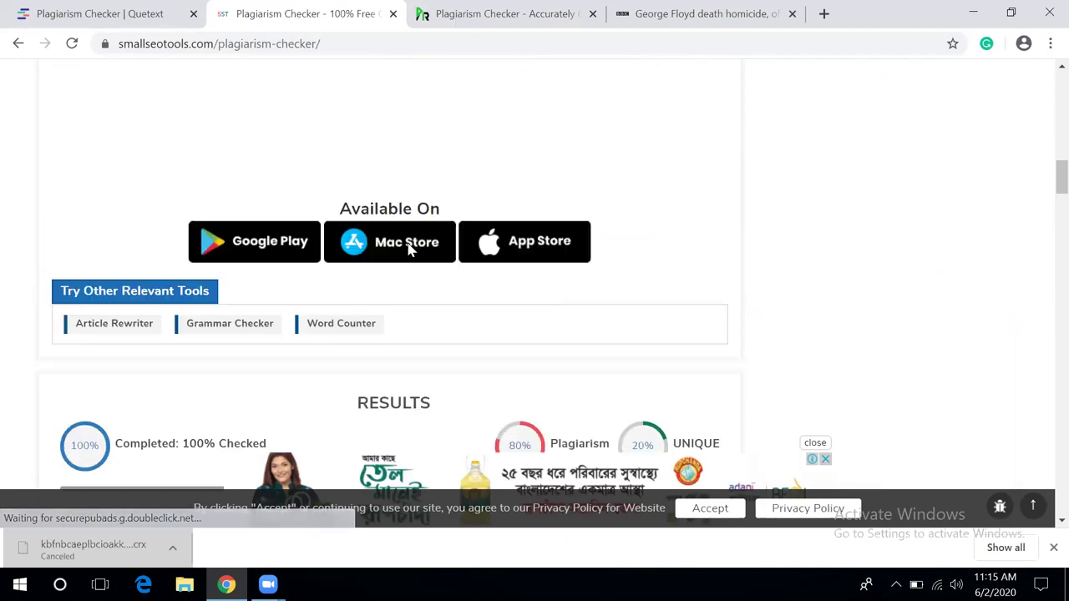
scroll(409, 248, down, 7)
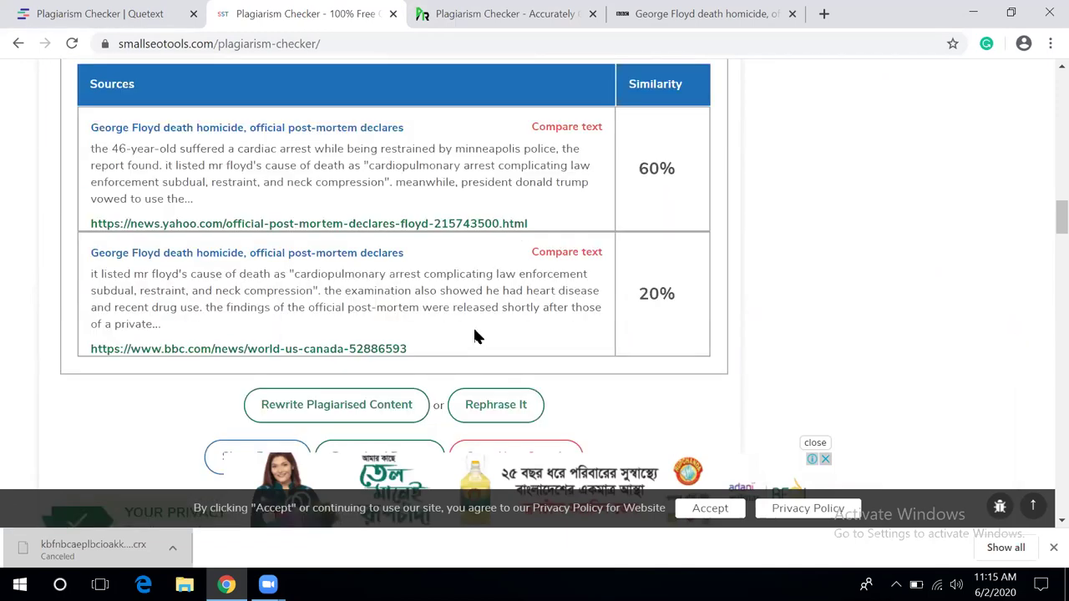
scroll(474, 330, down, 6)
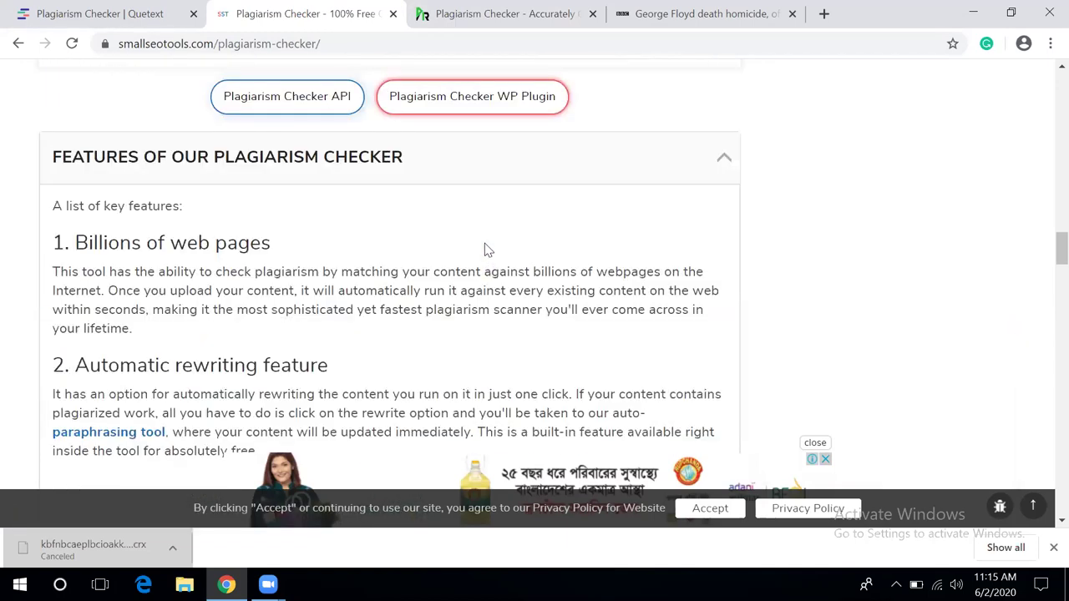
scroll(488, 250, down, 7)
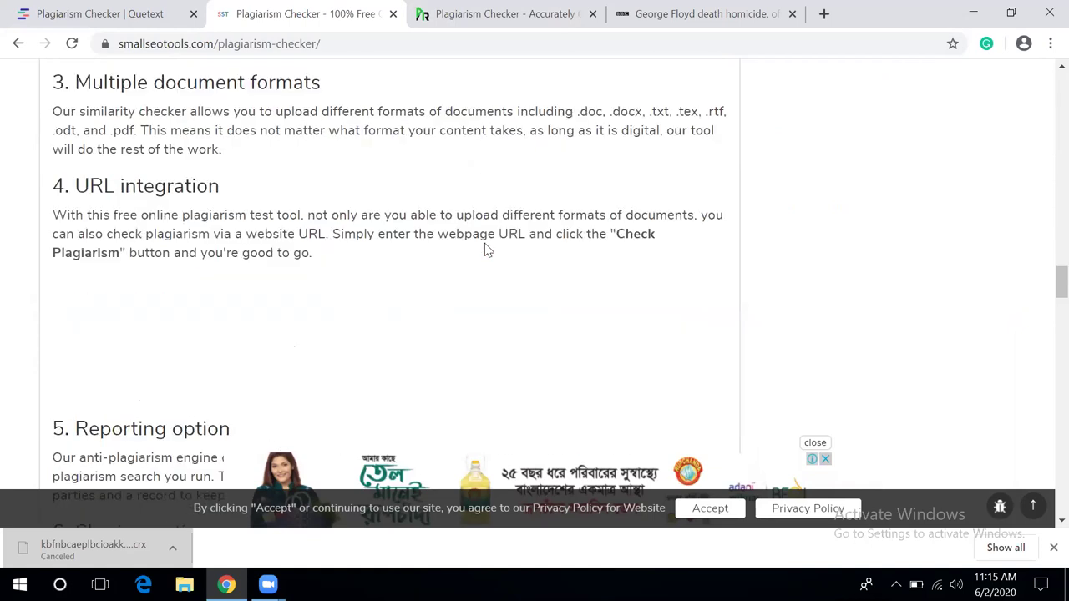
scroll(489, 250, down, 1)
scroll(489, 249, down, 6)
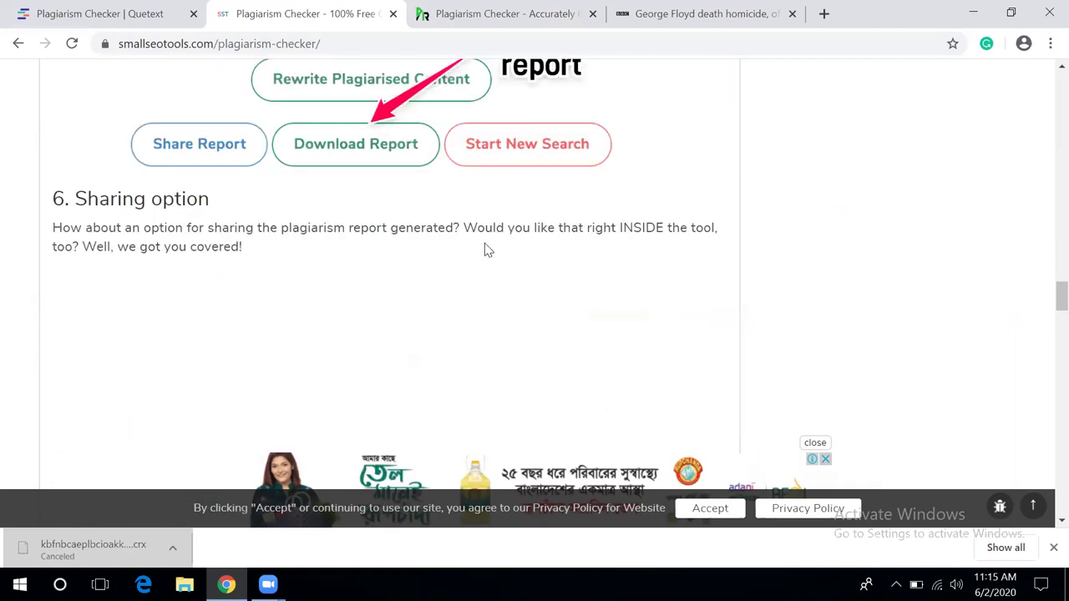
scroll(489, 250, down, 3)
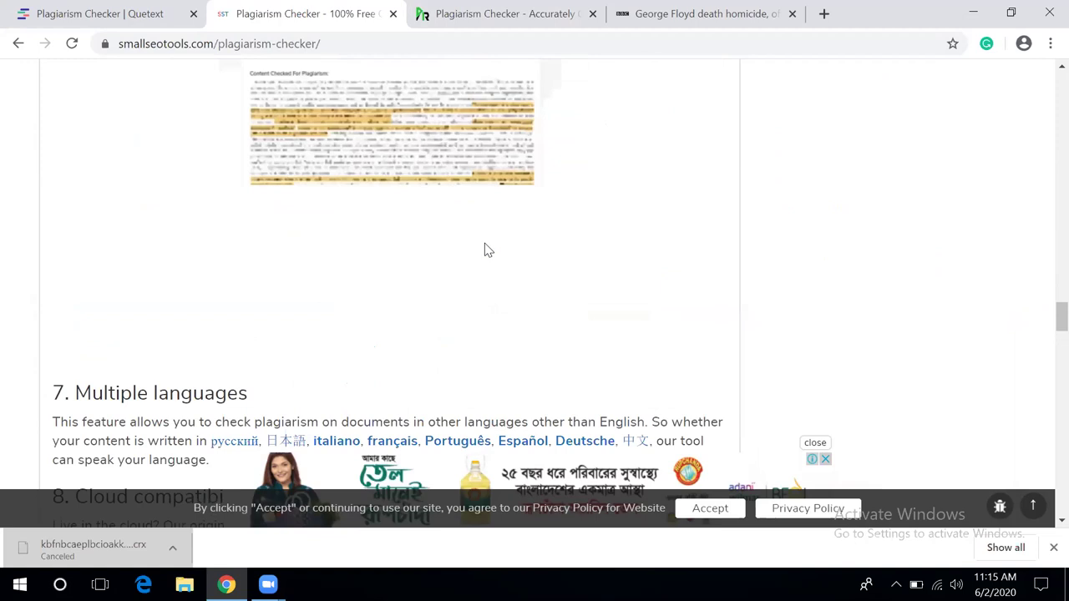
scroll(489, 250, down, 3)
scroll(484, 246, down, 1)
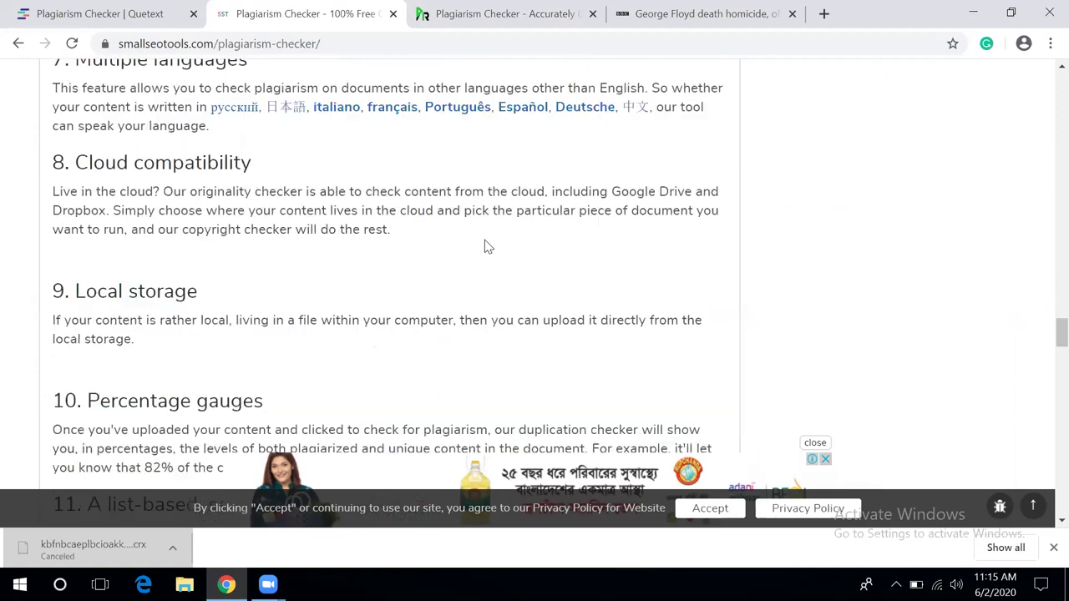
Return to the Results section, show the Sentence Wise Result view again and look over the content below it
scroll(485, 245, up, 8)
scroll(248, 330, up, 10)
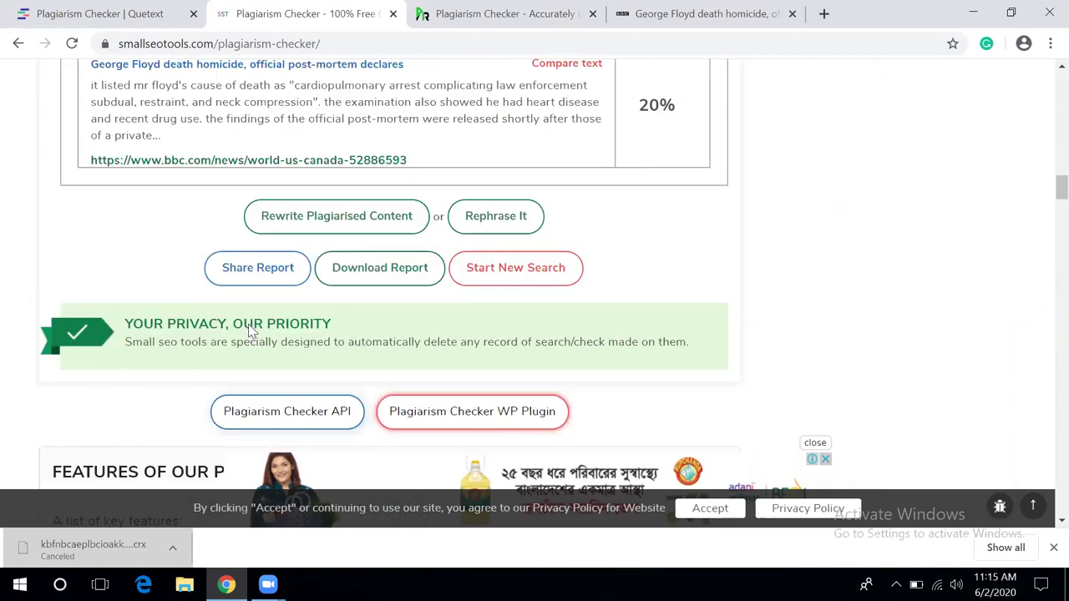
scroll(365, 311, up, 5)
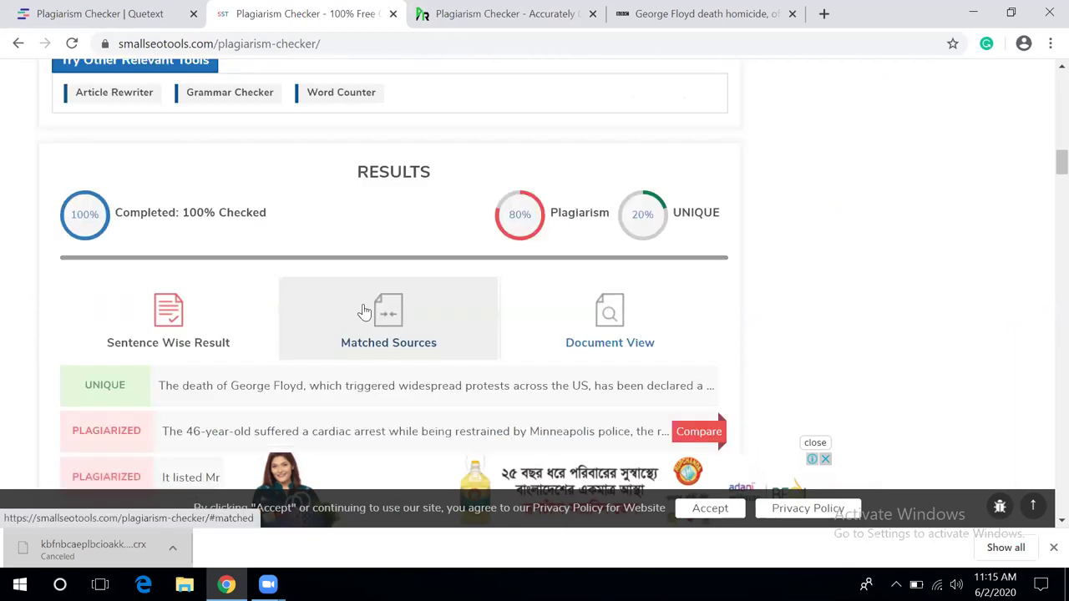
scroll(365, 310, down, 4)
scroll(364, 311, down, 3)
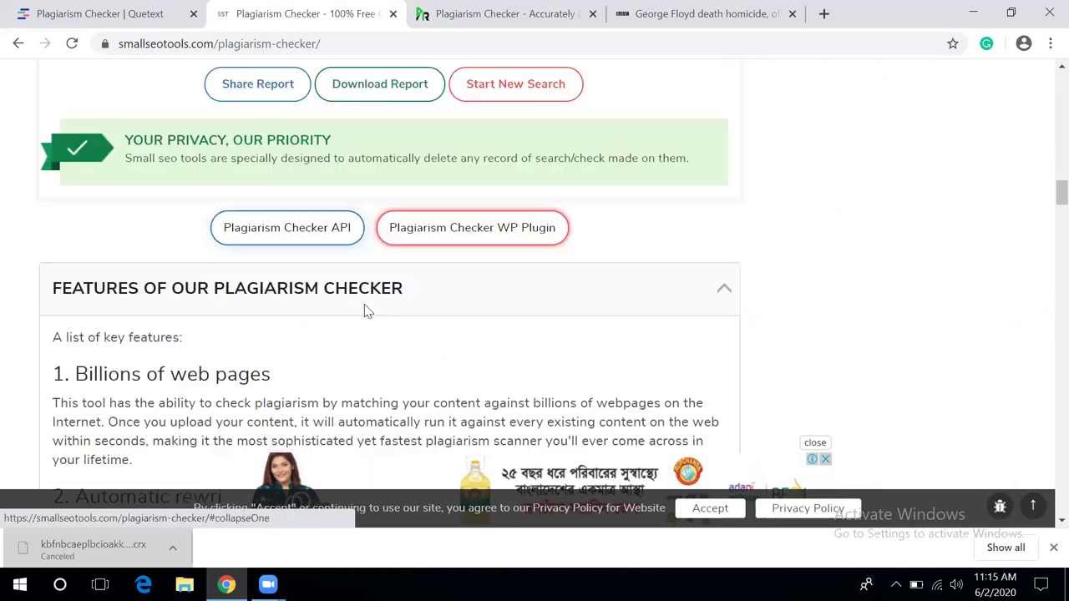
Open the Check Grammar option offered for the pasted article text on the SmallSEOTools plagiarism checker page
scroll(358, 91, down, 3)
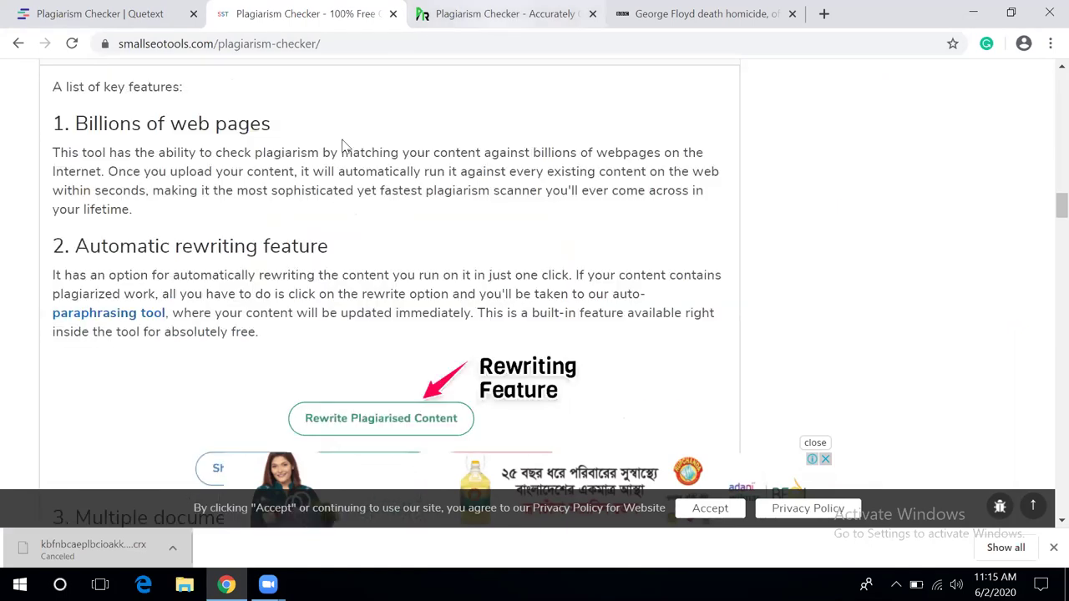
scroll(334, 151, up, 3)
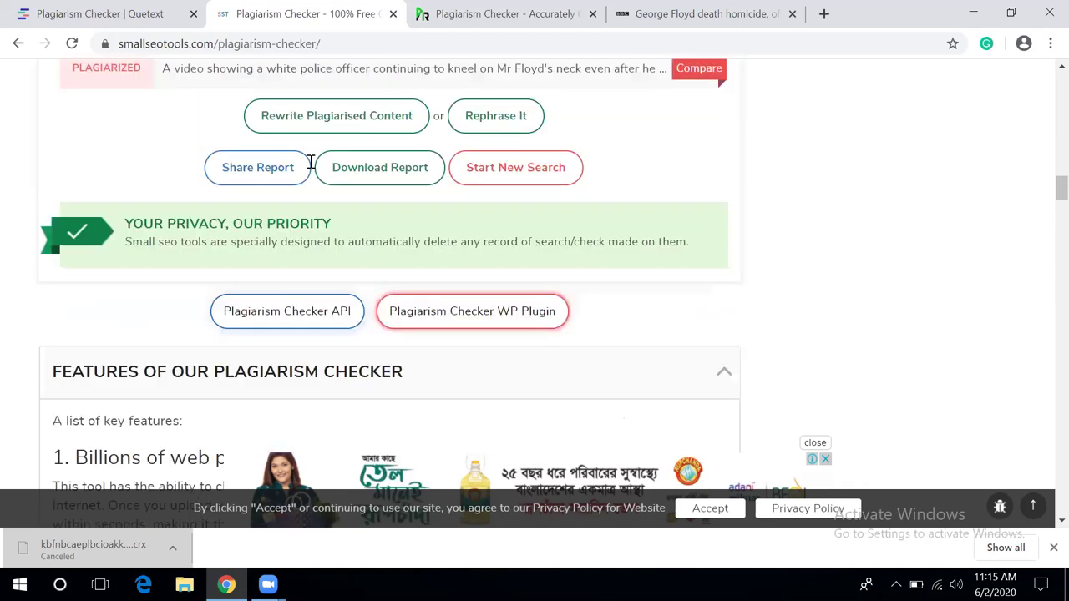
scroll(310, 167, up, 5)
scroll(469, 204, up, 4)
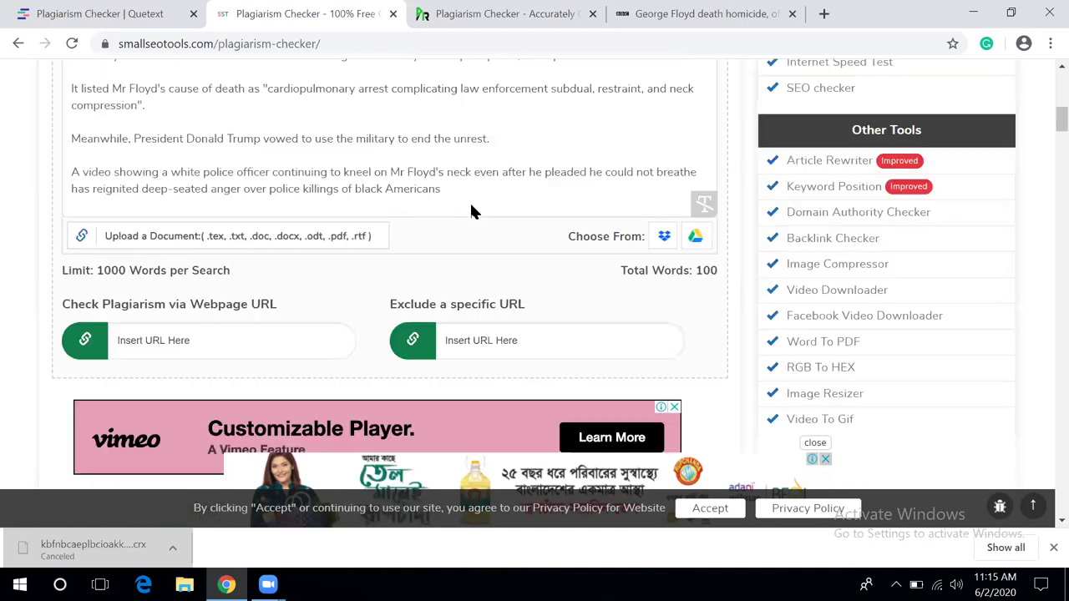
click(470, 212)
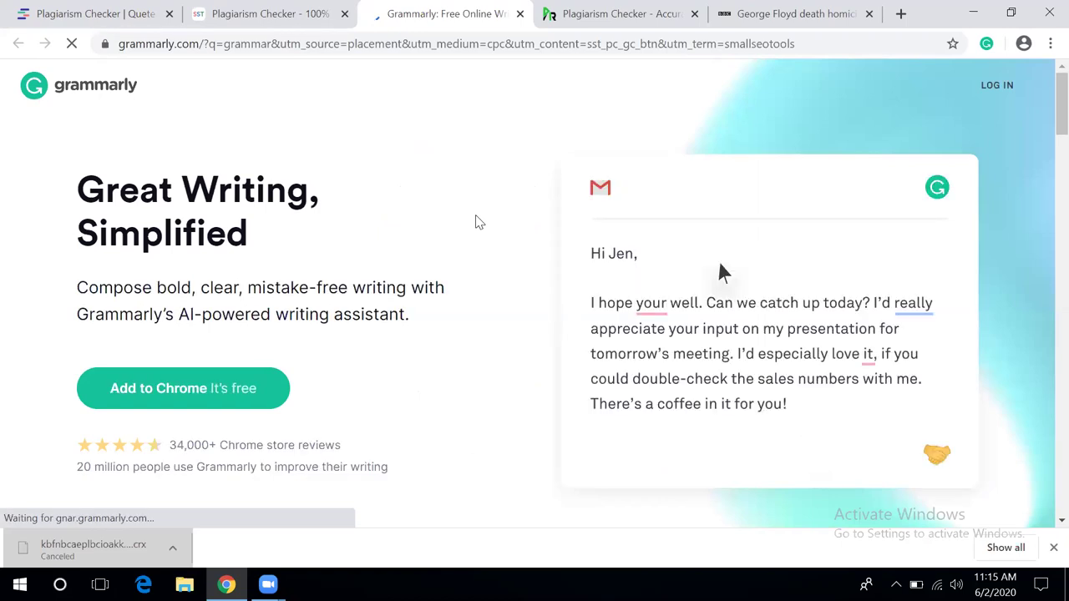
Look through the Grammarly home page, from the Chrome add-on offer to the Tone Detector and Works Where You Do sections
scroll(478, 221, down, 1)
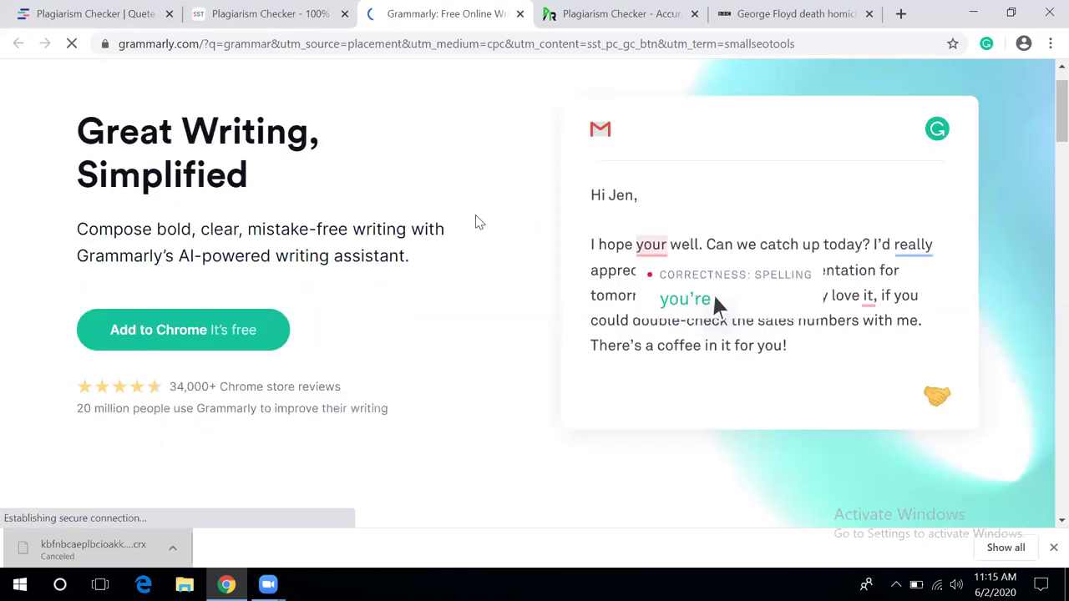
scroll(479, 221, down, 5)
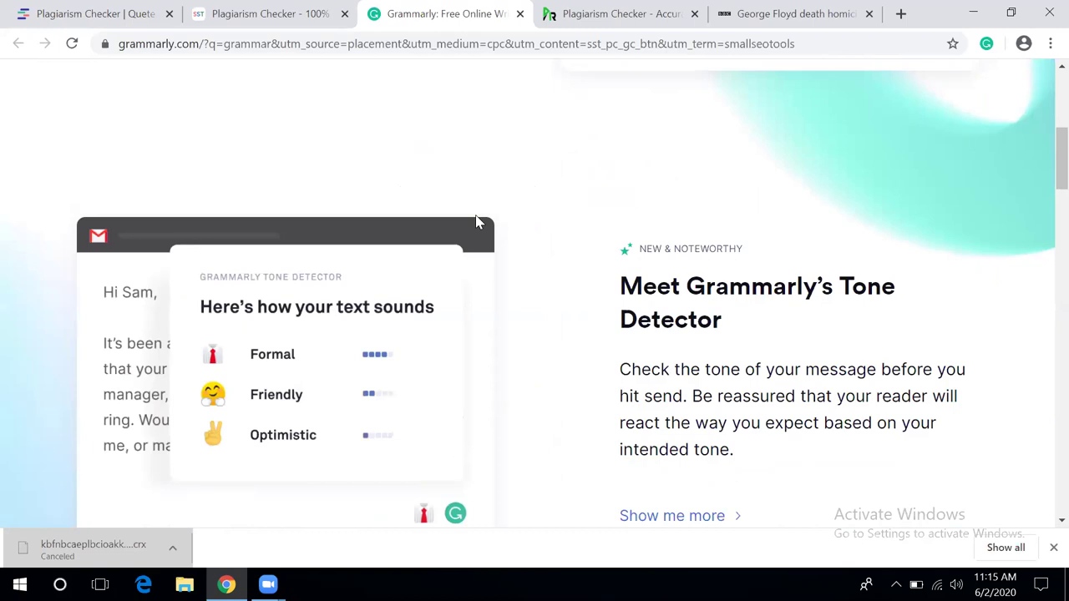
scroll(478, 222, down, 2)
scroll(478, 222, down, 3)
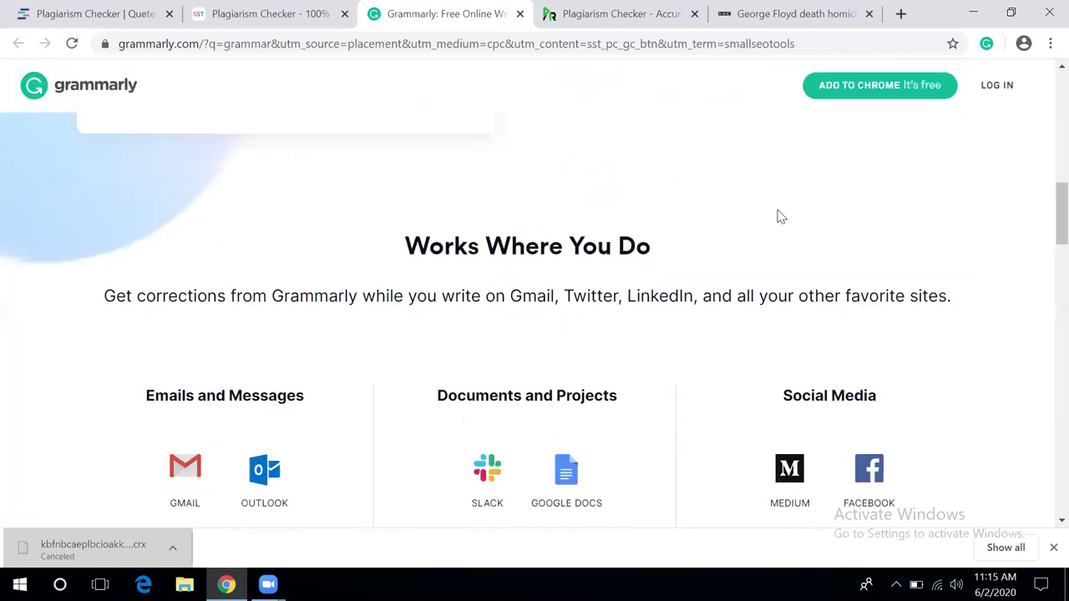
scroll(777, 216, up, 3)
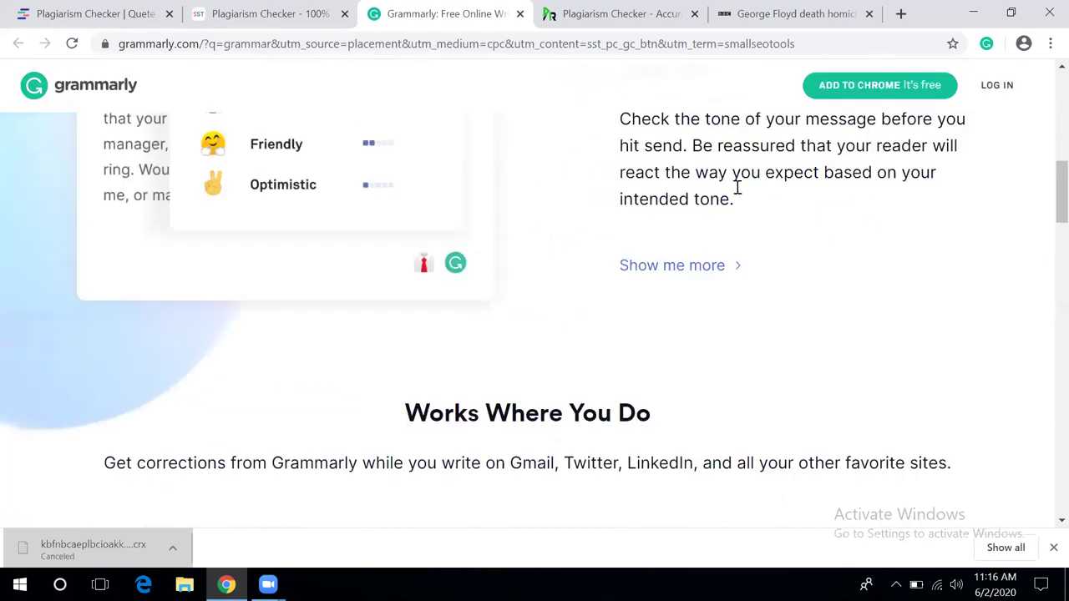
scroll(683, 111, up, 2)
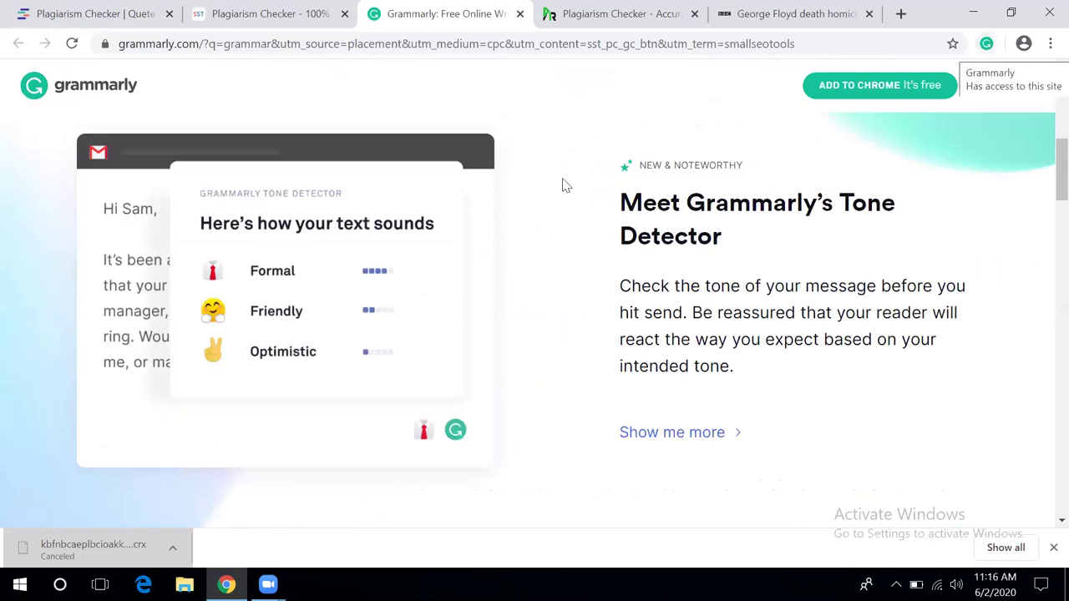
scroll(563, 185, up, 1)
scroll(563, 185, up, 1)
scroll(563, 184, up, 1)
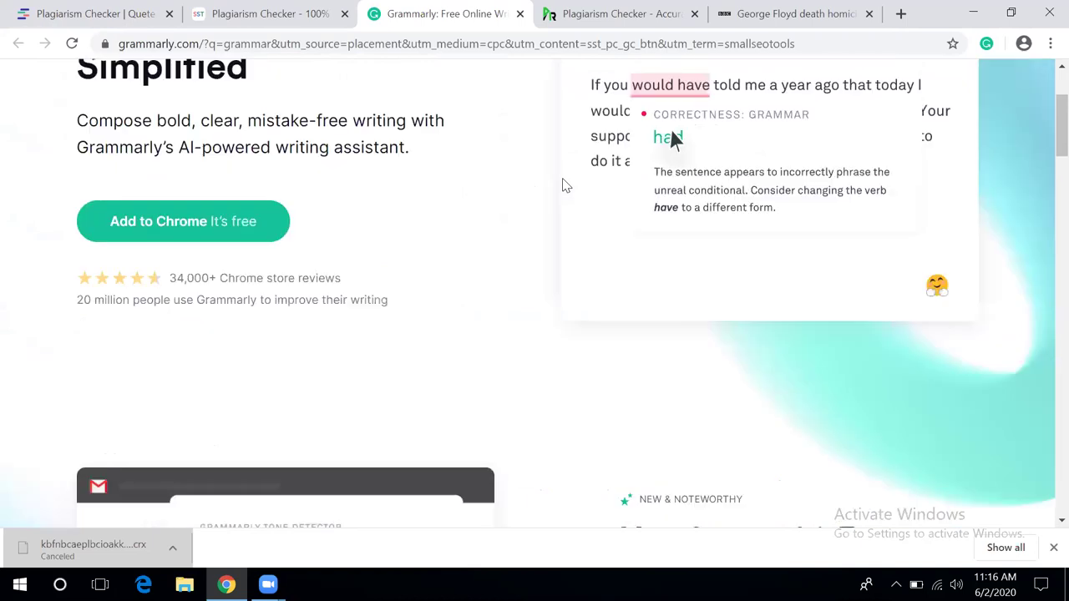
scroll(412, 182, up, 1)
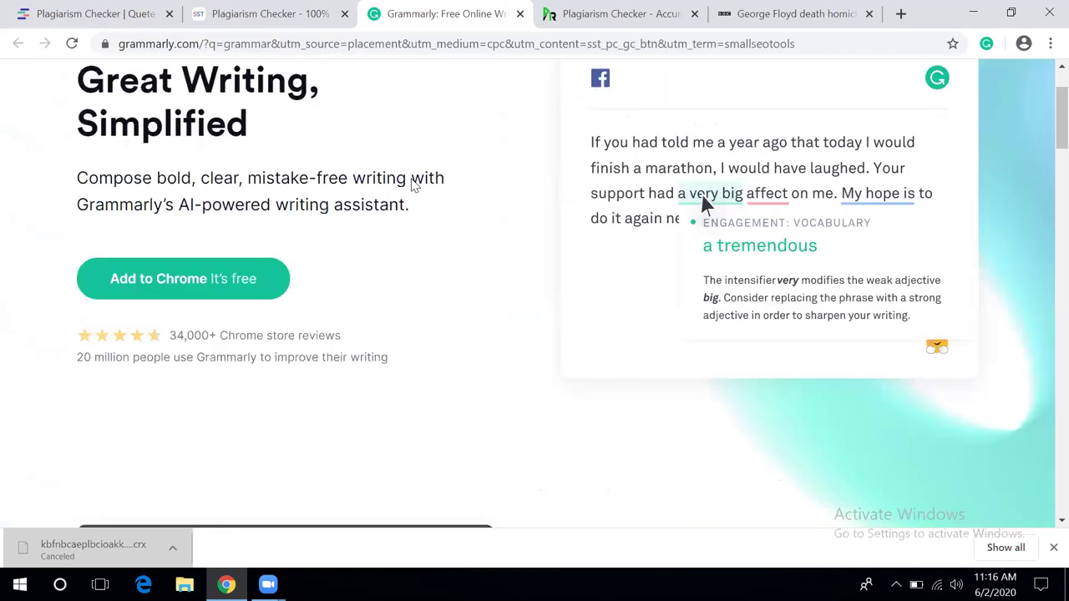
scroll(410, 172, up, 1)
scroll(459, 205, up, 1)
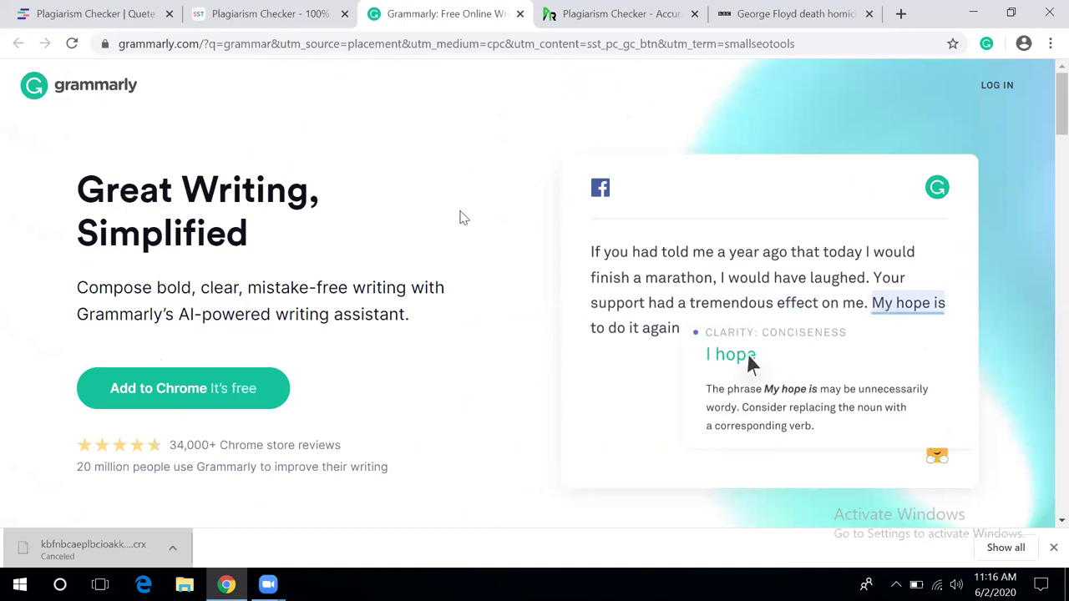
Close the Grammarly page and look over the SmallSEOTools input area, from the check options up to the Plagiarism Checker heading
click(520, 14)
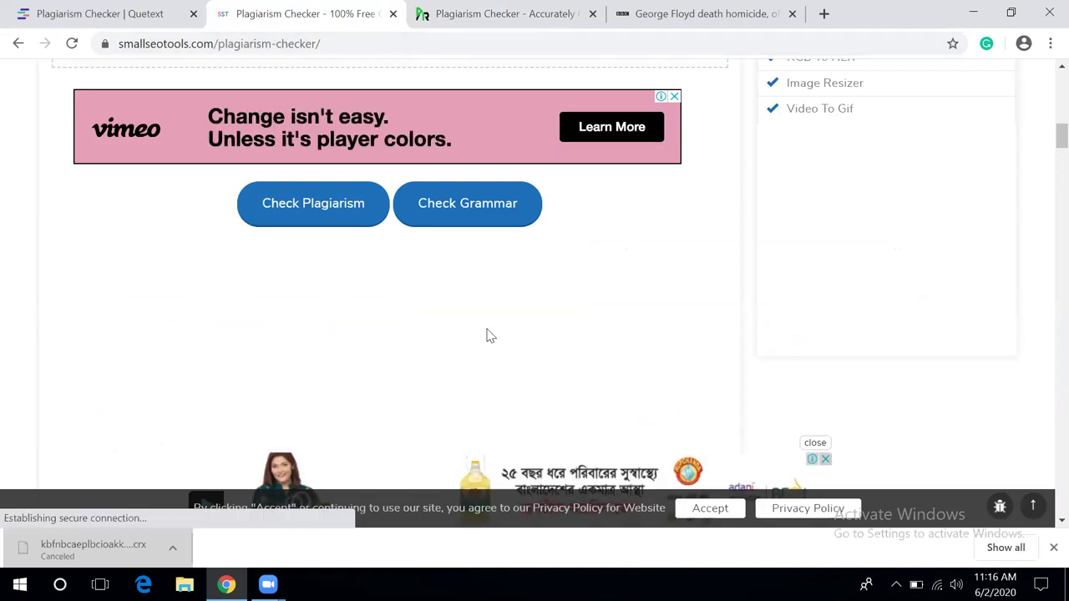
scroll(491, 336, up, 2)
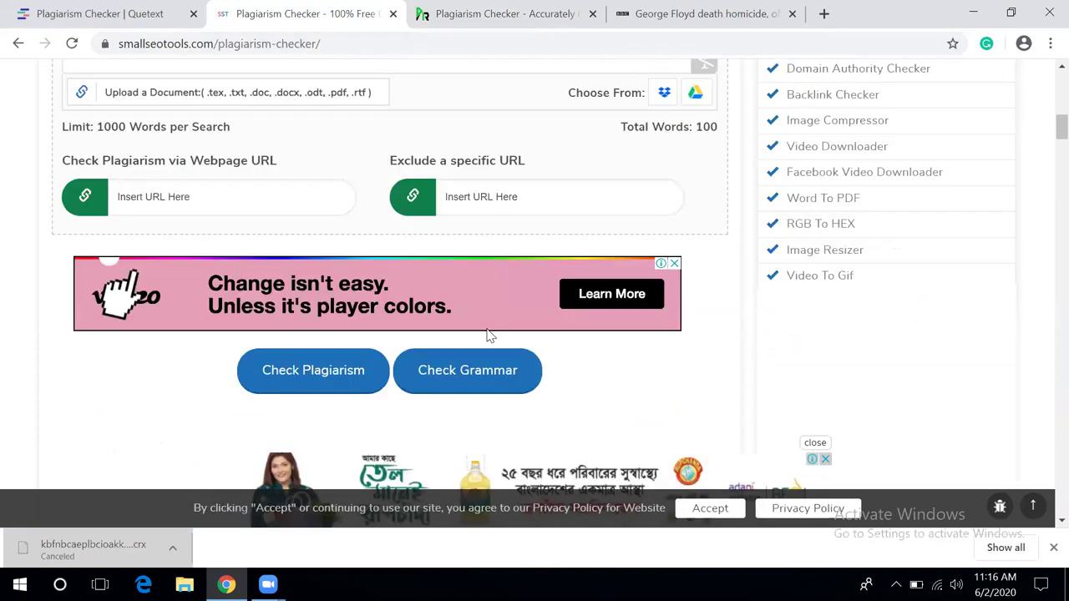
scroll(490, 336, up, 2)
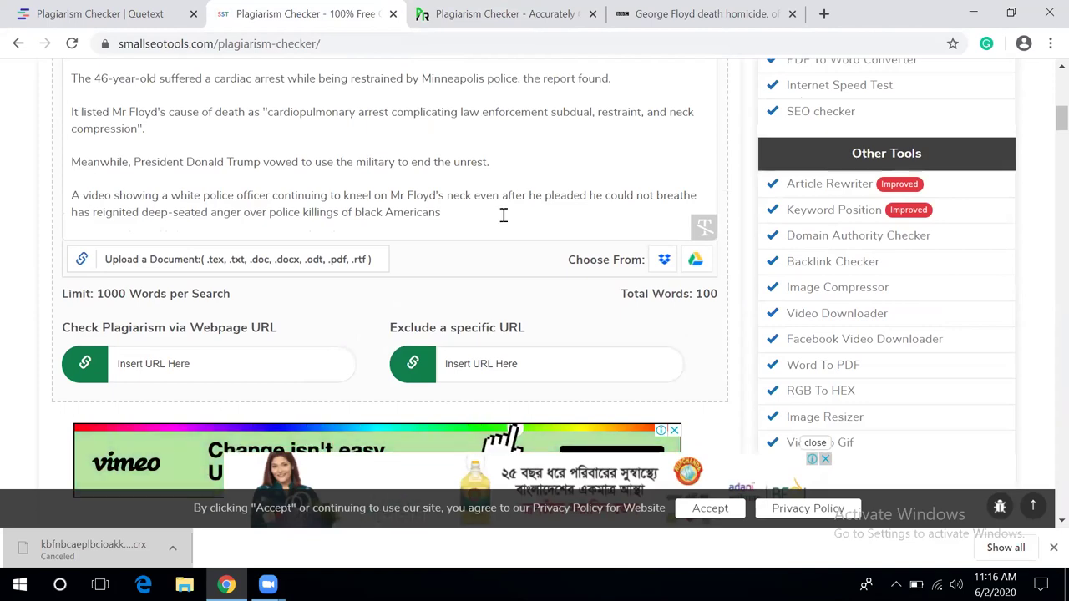
scroll(503, 214, up, 1)
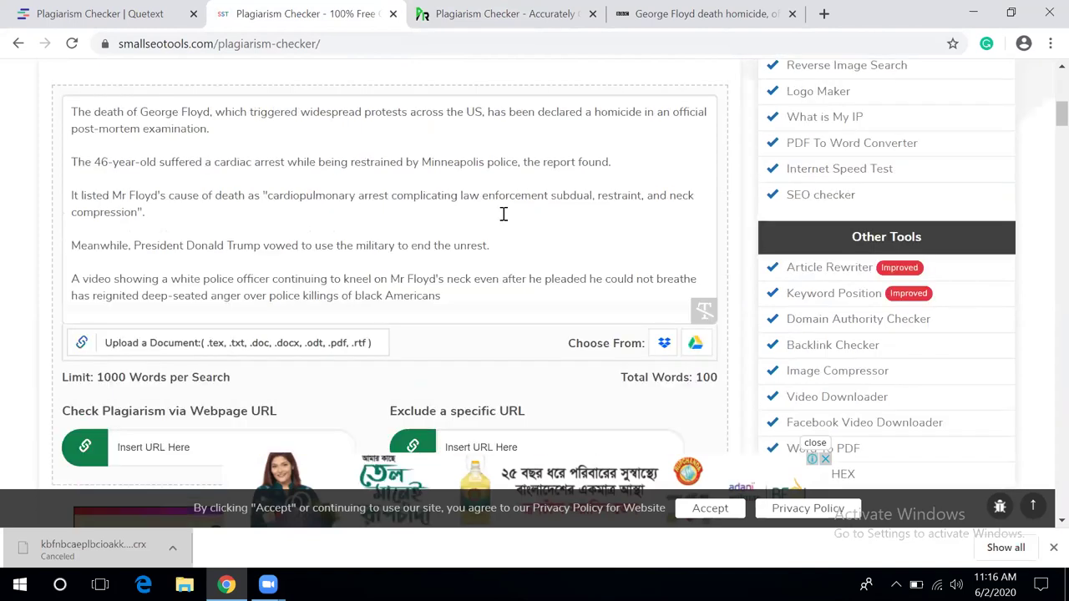
scroll(503, 214, up, 1)
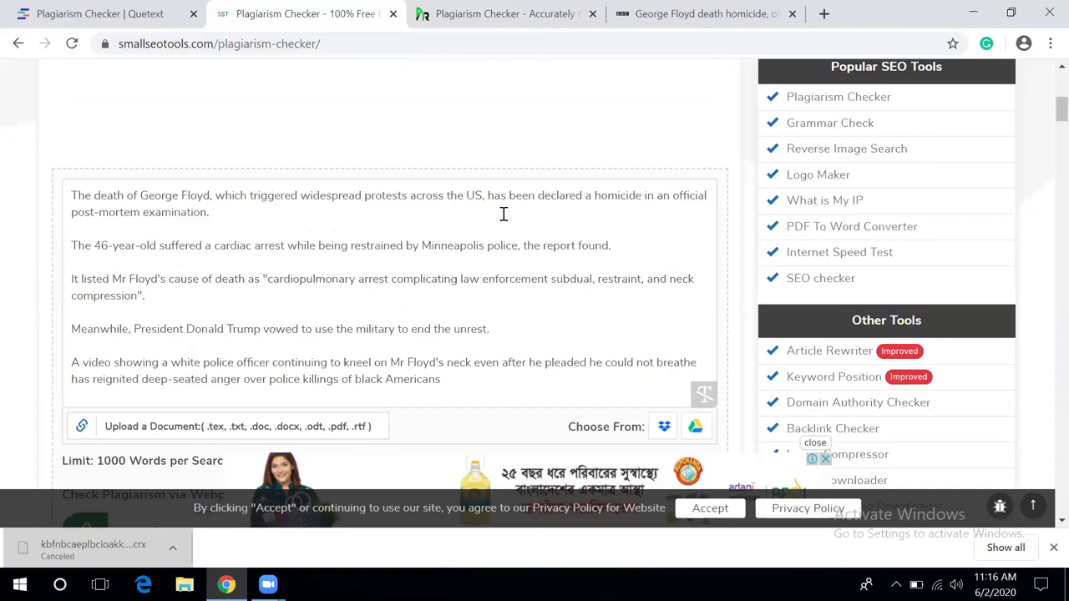
scroll(504, 215, up, 3)
scroll(504, 215, up, 2)
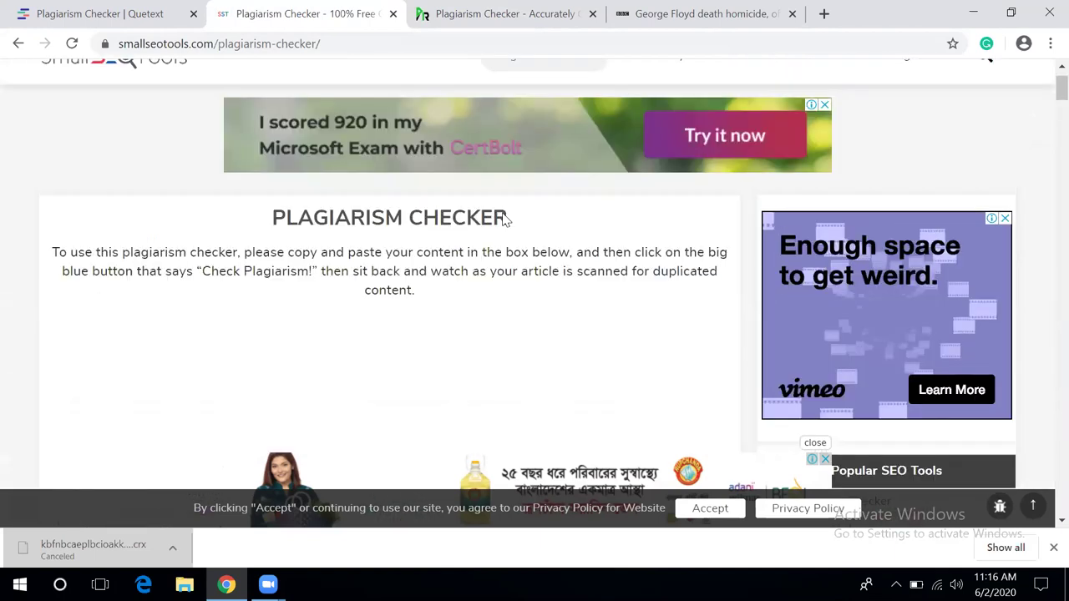